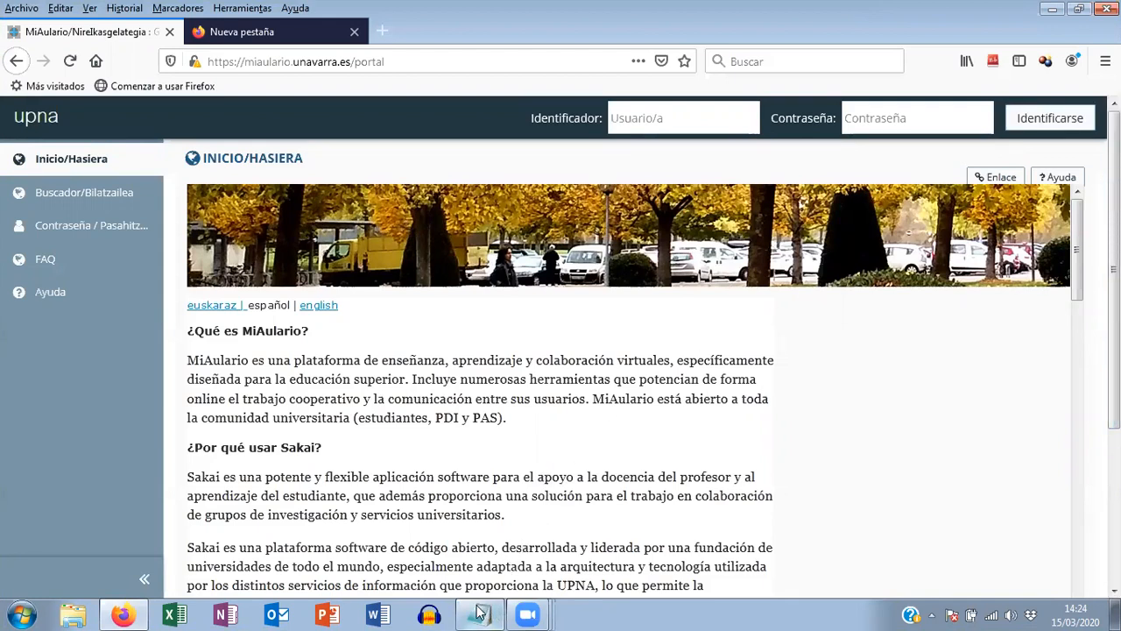
# - Switch to the Lessons.txt notes in Notepad and review the five relevant aspects of the Lessons/Contenidos tool
pyautogui.click(491, 613)
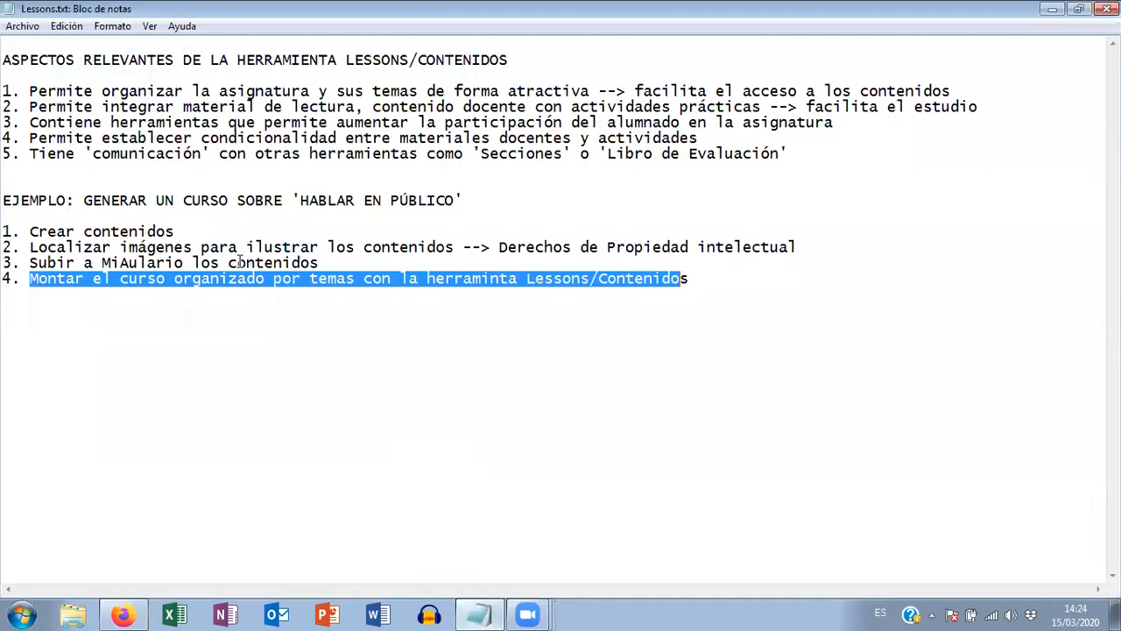
pyautogui.moveTo(240, 263); pyautogui.dragTo(246, 247)
pyautogui.click(39, 62)
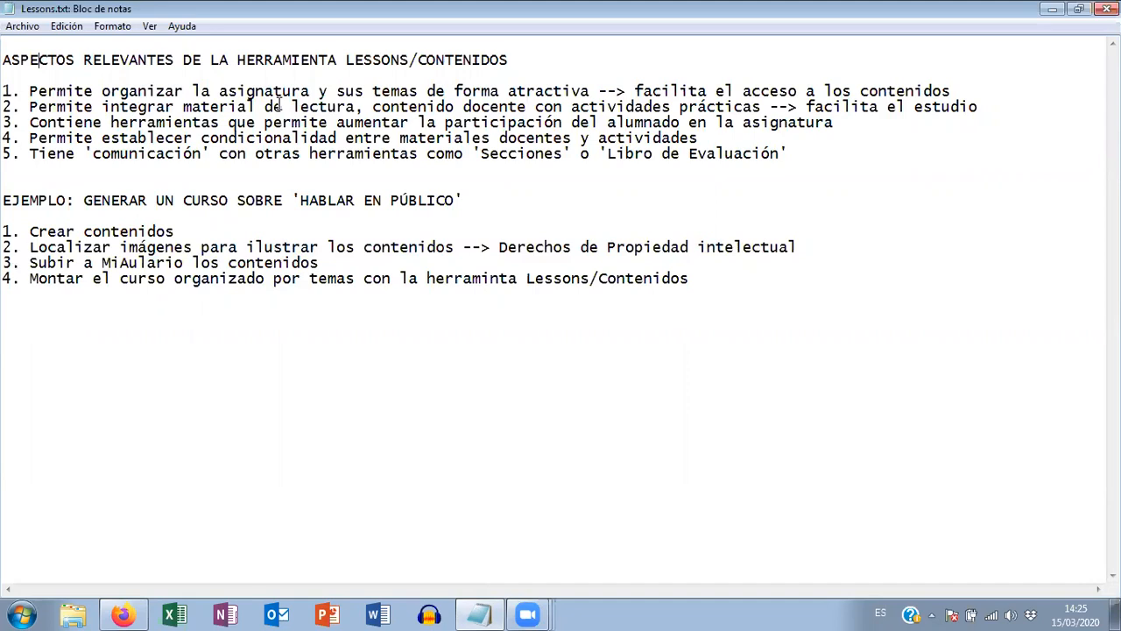
pyautogui.click(211, 91)
pyautogui.moveTo(30, 92); pyautogui.dragTo(588, 91)
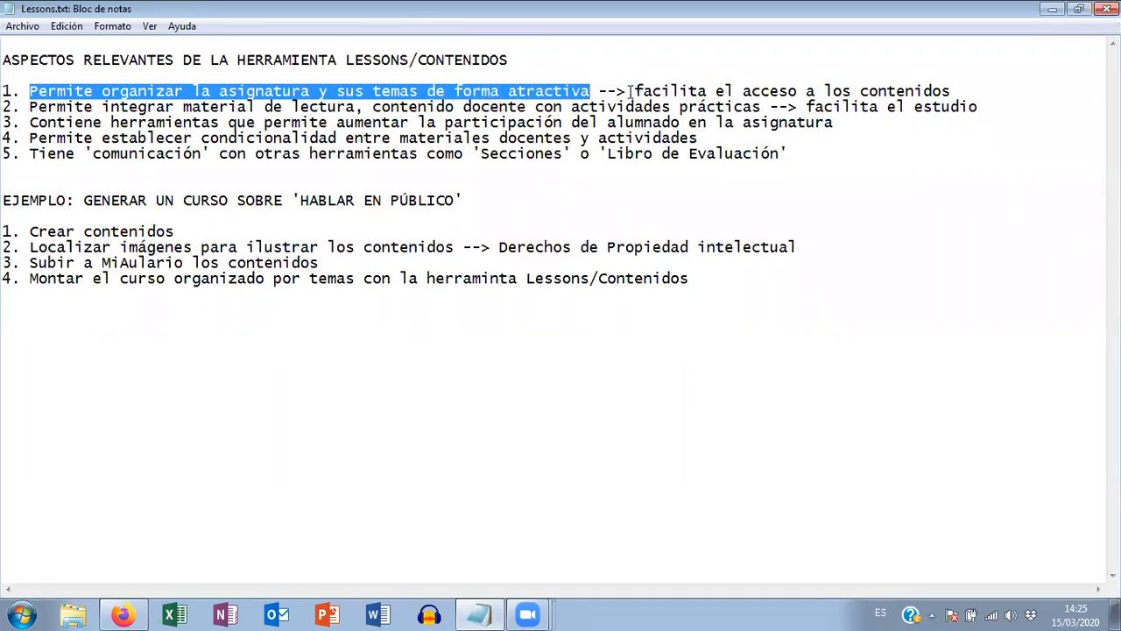
pyautogui.moveTo(631, 91); pyautogui.dragTo(950, 92)
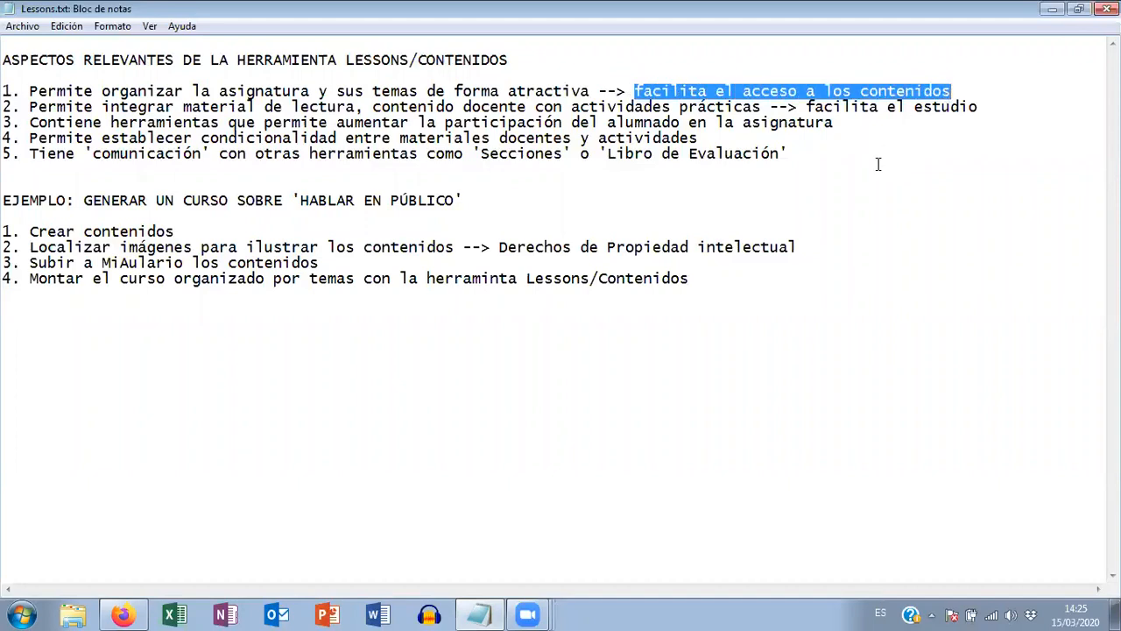
pyautogui.click(63, 106)
pyautogui.moveTo(108, 106); pyautogui.dragTo(763, 106)
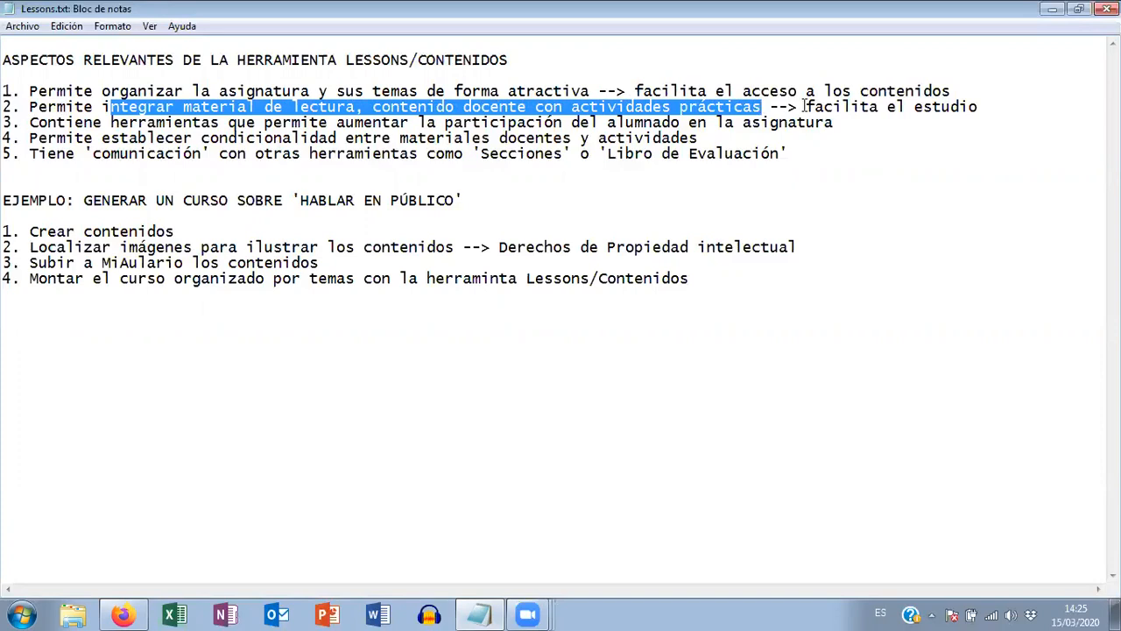
pyautogui.moveTo(778, 106); pyautogui.dragTo(977, 107)
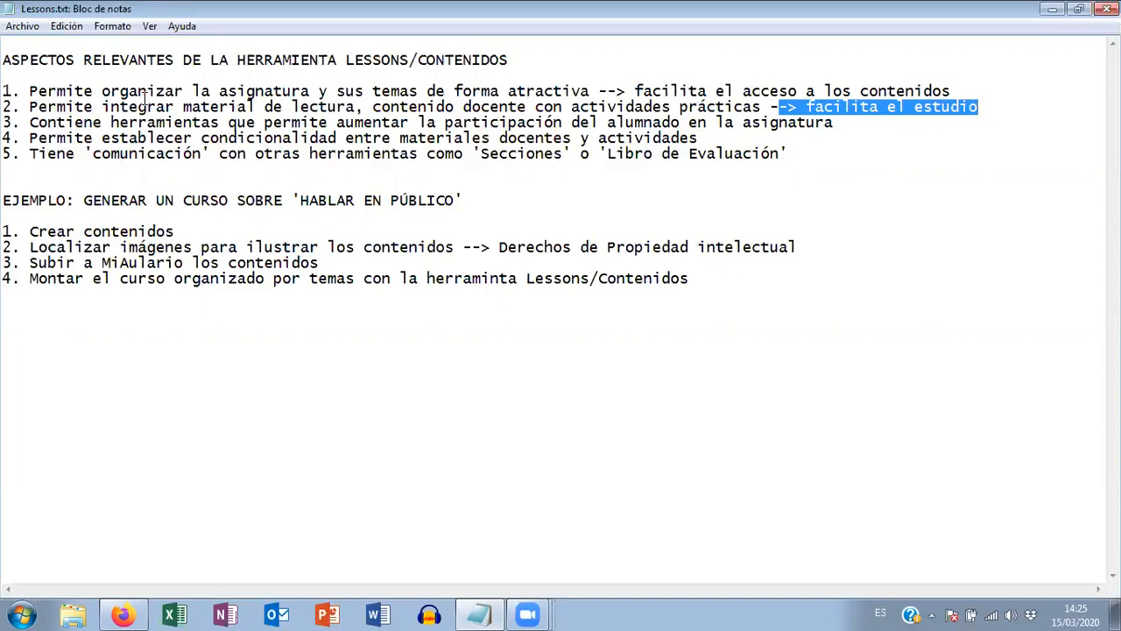
pyautogui.click(30, 123)
pyautogui.moveTo(30, 123); pyautogui.dragTo(839, 125)
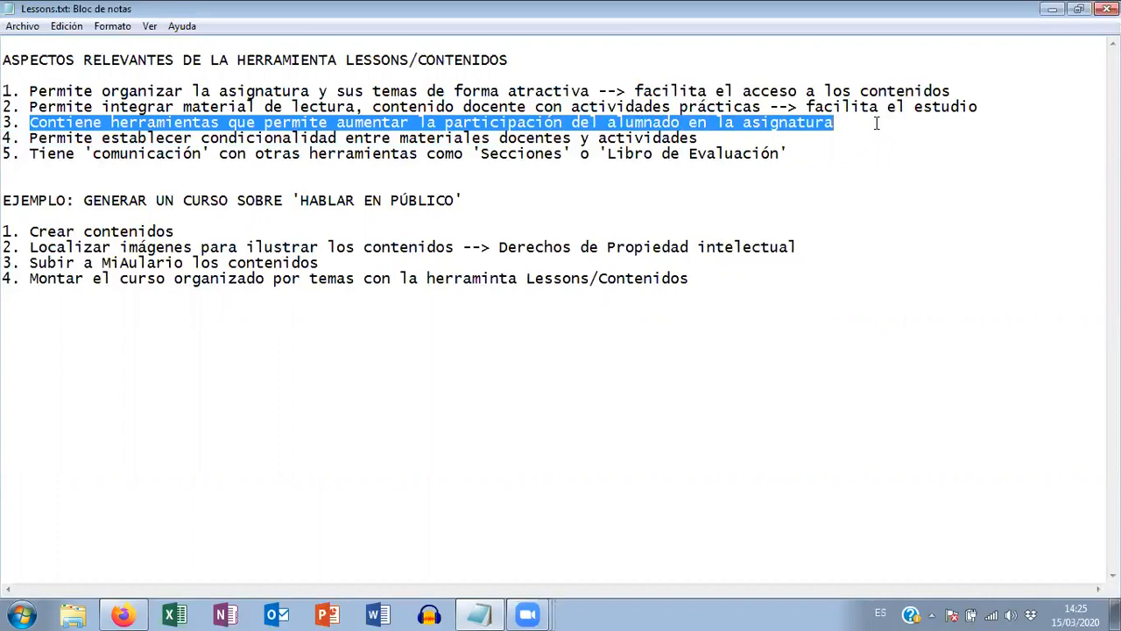
pyautogui.moveTo(30, 138); pyautogui.dragTo(702, 141)
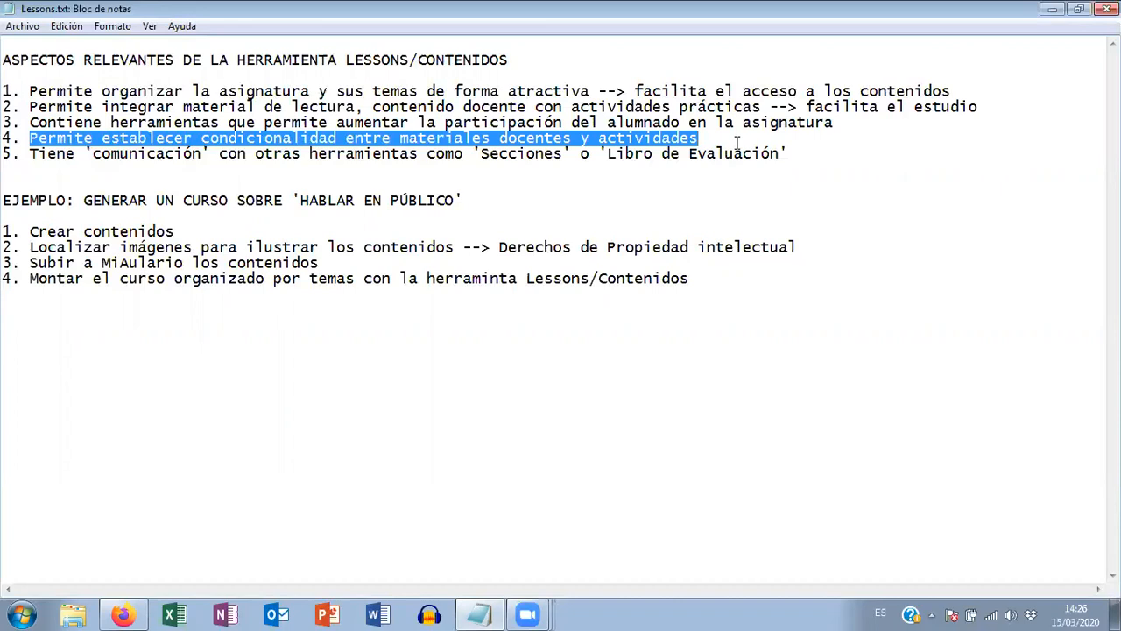
pyautogui.click(31, 153)
pyautogui.moveTo(35, 154); pyautogui.dragTo(808, 155)
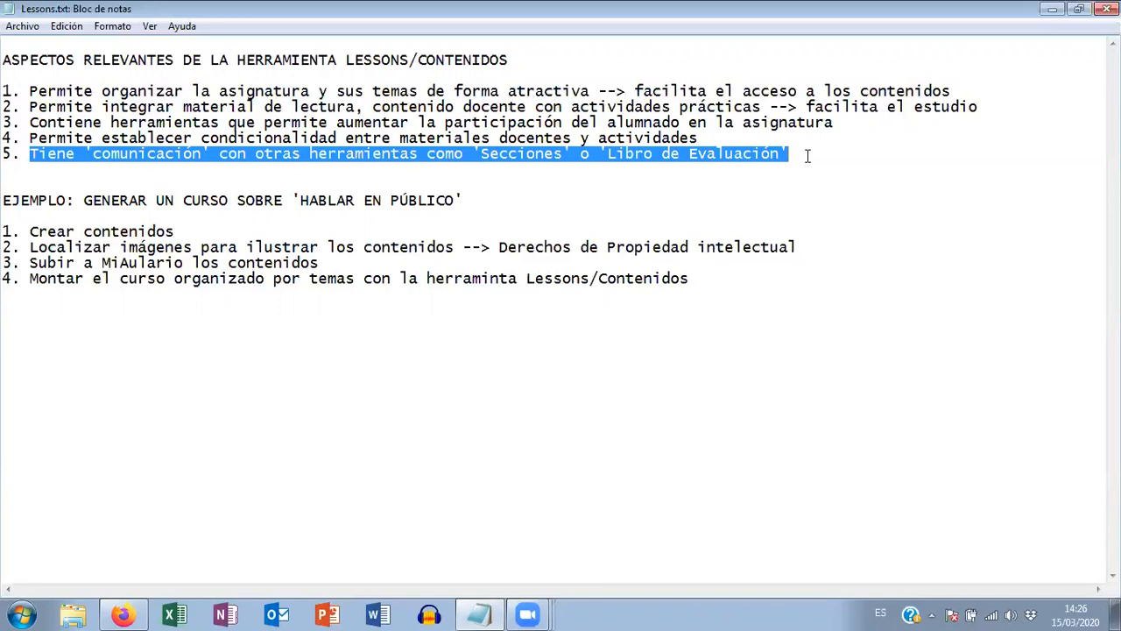
# - Review the example plan for the 'Hablar en público' course, from creating contents and locating images to uploading them to MiAulario
pyautogui.moveTo(7, 233); pyautogui.dragTo(218, 321)
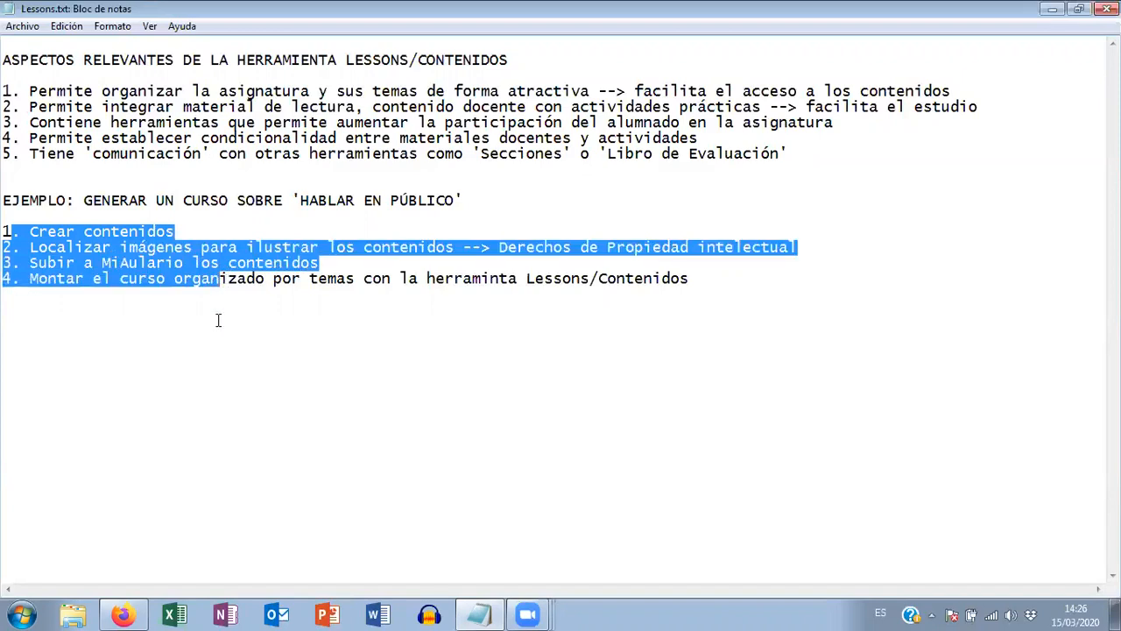
pyautogui.click(218, 321)
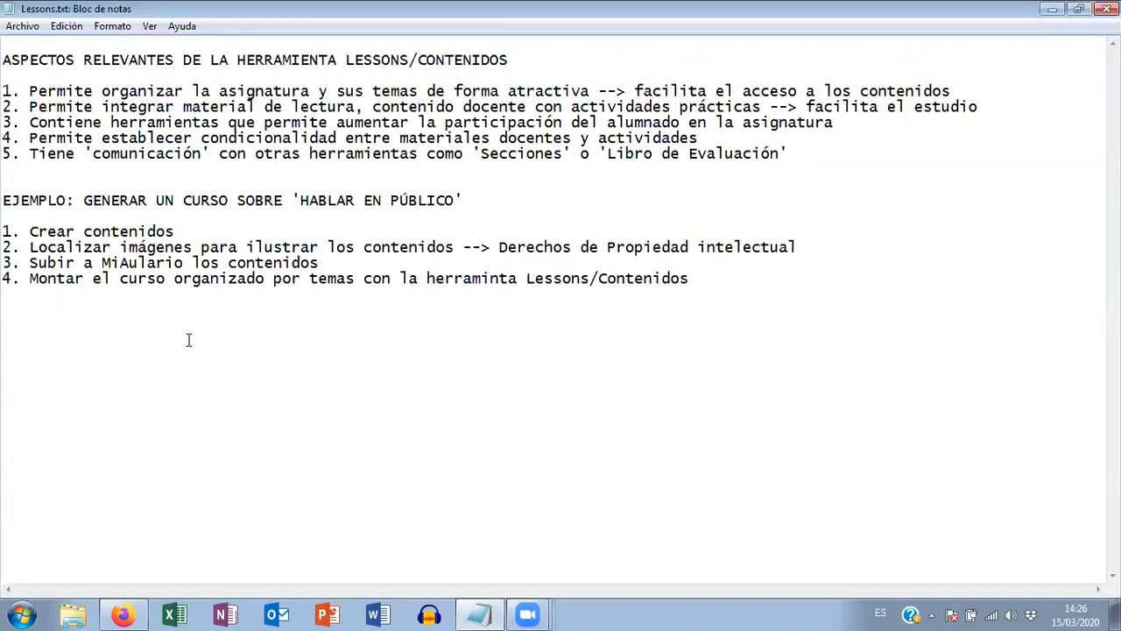
pyautogui.moveTo(178, 233); pyautogui.dragTo(31, 235)
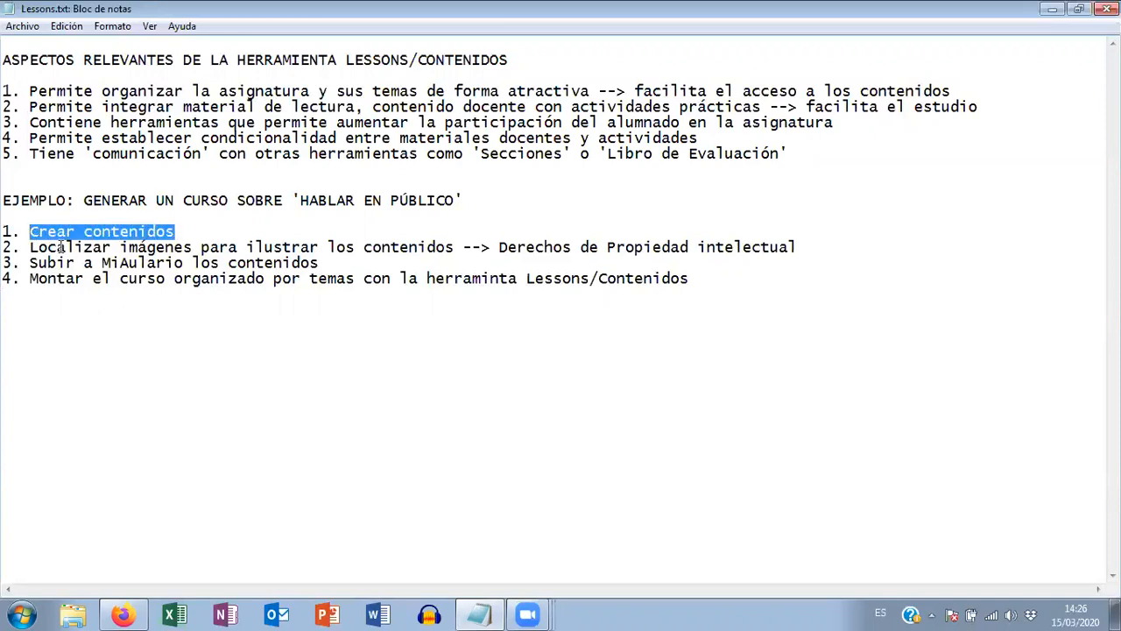
pyautogui.click(201, 247)
pyautogui.moveTo(201, 247); pyautogui.dragTo(21, 249)
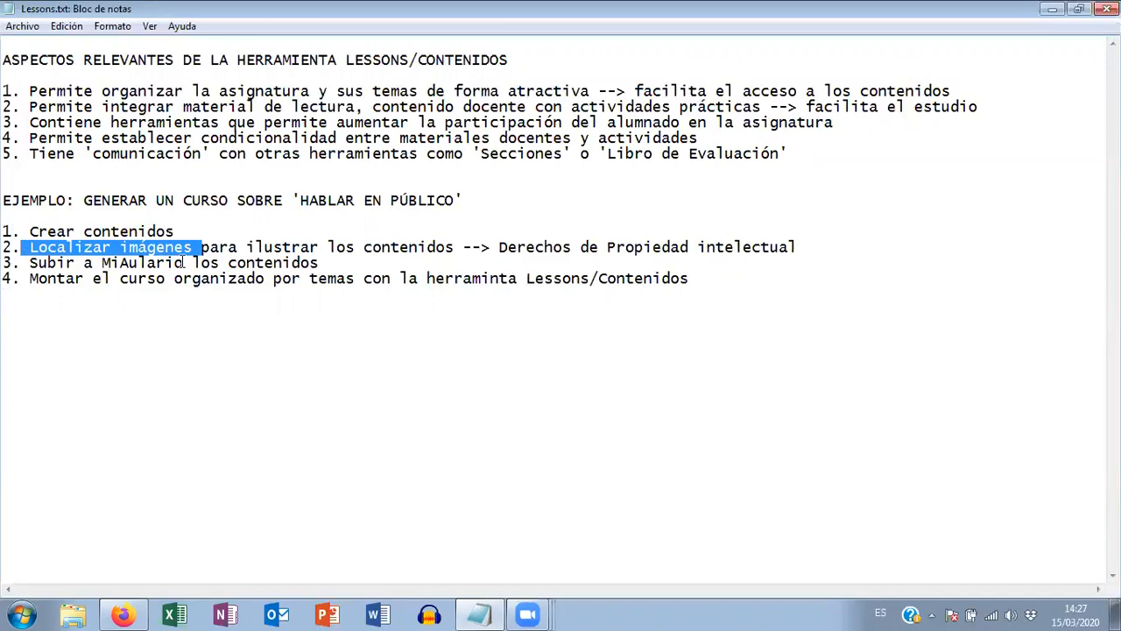
pyautogui.moveTo(499, 248); pyautogui.dragTo(800, 250)
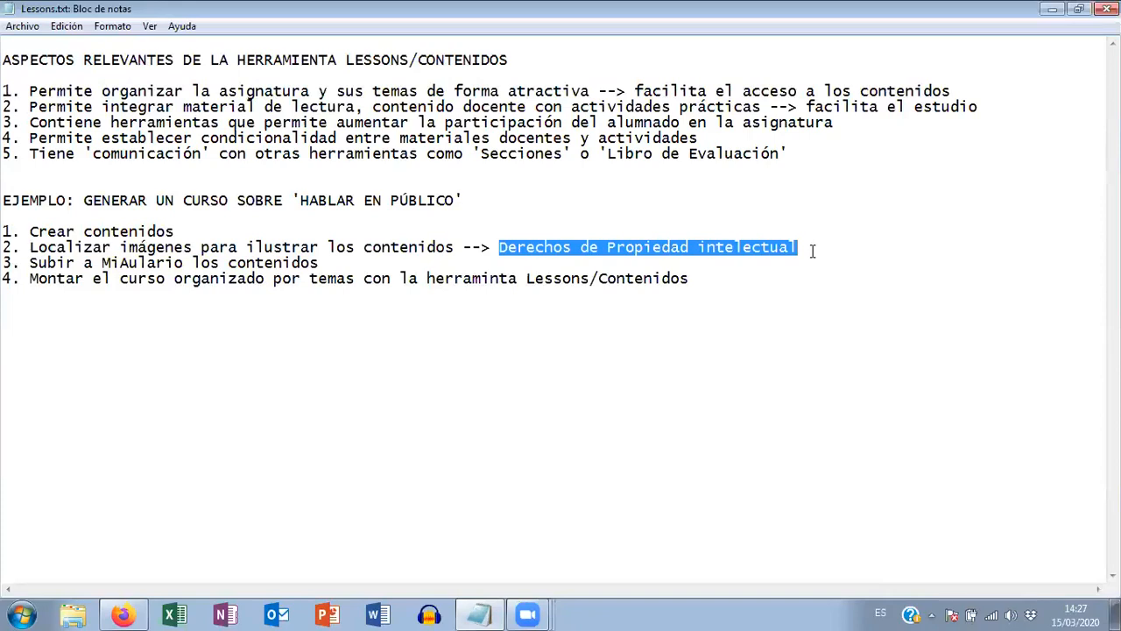
pyautogui.click(294, 263)
pyautogui.moveTo(321, 263); pyautogui.dragTo(39, 265)
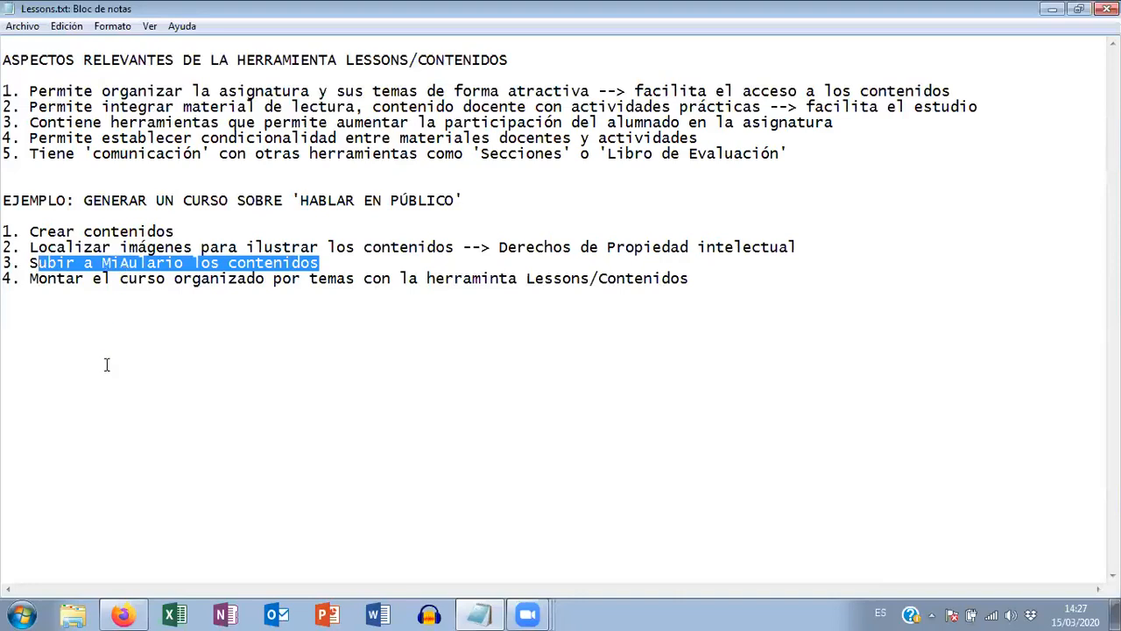
# - Switch to Firefox and search the web for "hablar en publico aulafacil" in the empty tab
pyautogui.click(123, 615)
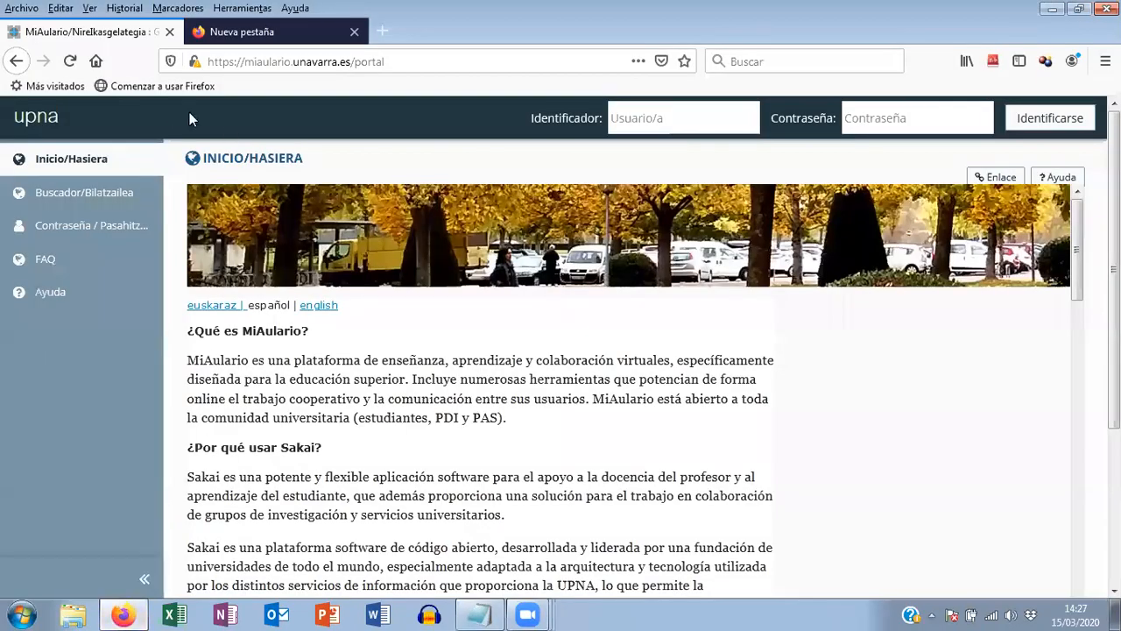
pyautogui.click(238, 35)
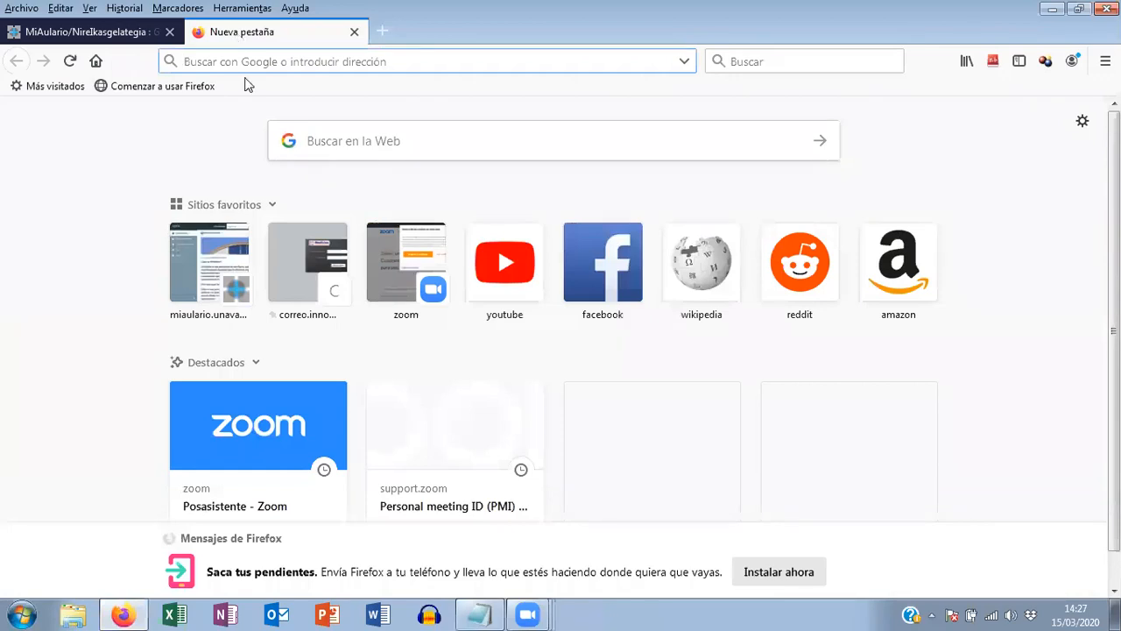
pyautogui.click(320, 144)
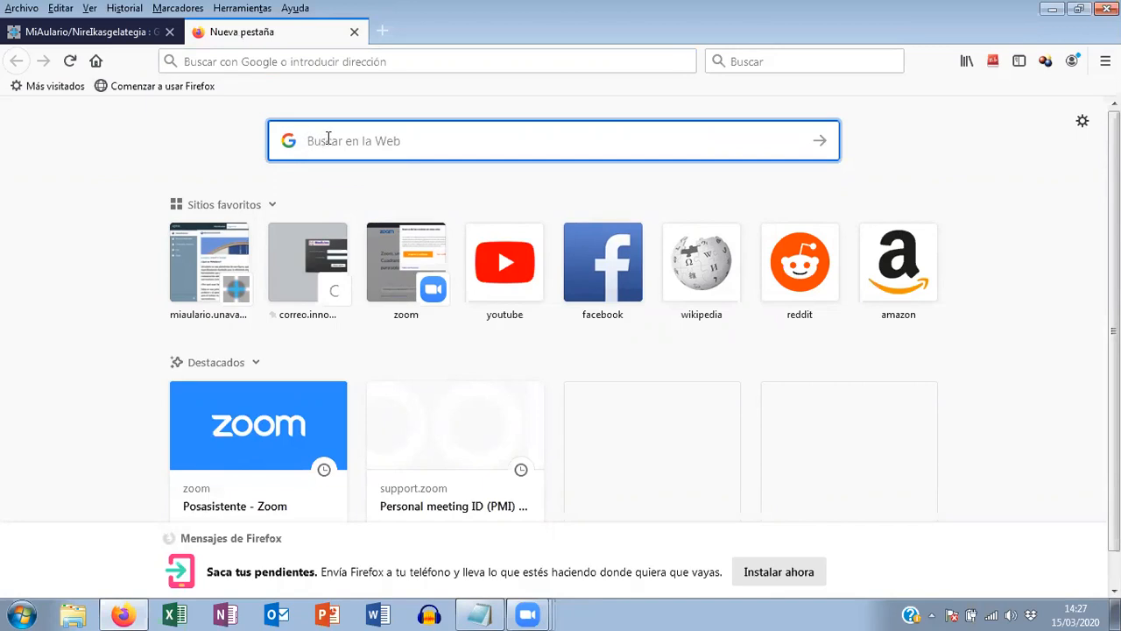
pyautogui.write('hablar en publico aulafacil')
pyautogui.press('Return')
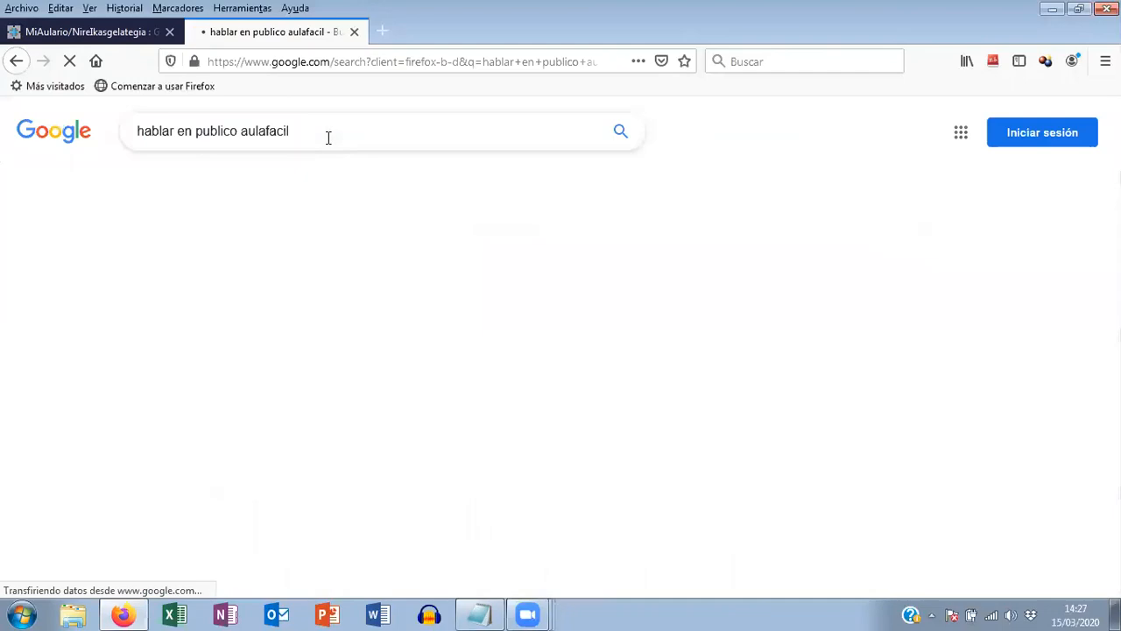
# - Open AulaFacil's free "Hablar en Público" course from the results and go to its first lesson, "Hablar en público"
pyautogui.scroll(-1, 335, 243)
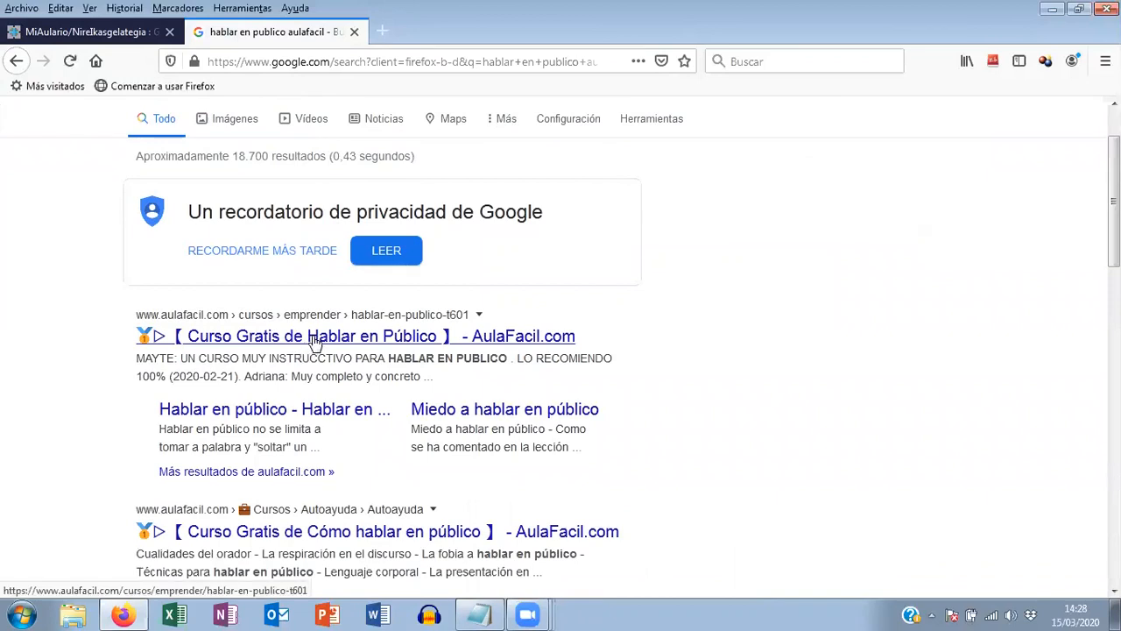
pyautogui.click(313, 342)
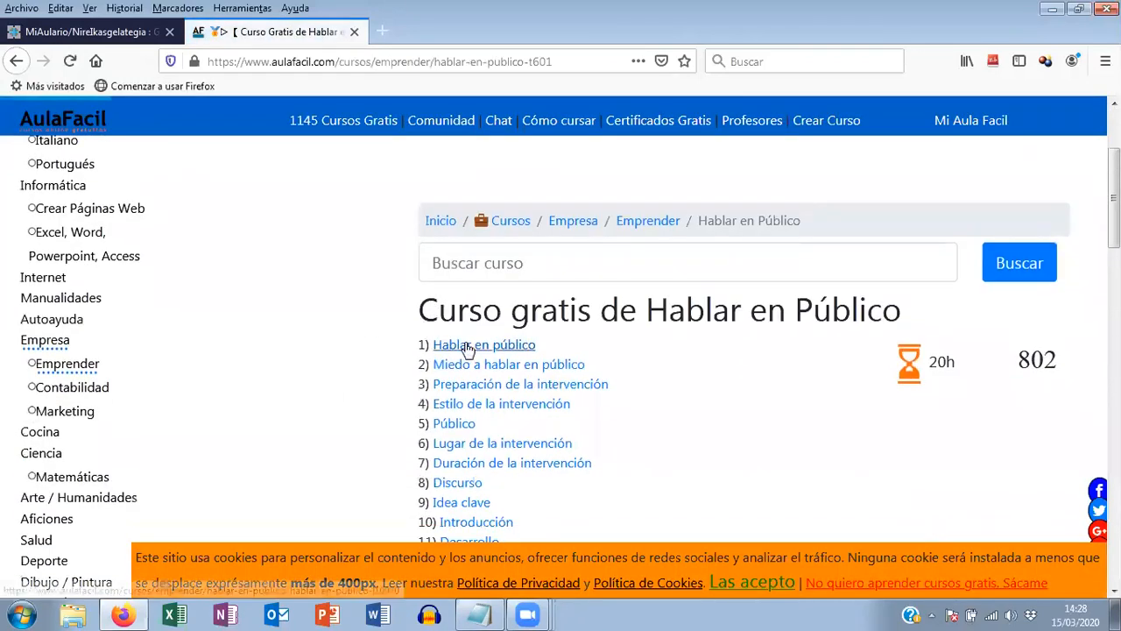
pyautogui.click(467, 348)
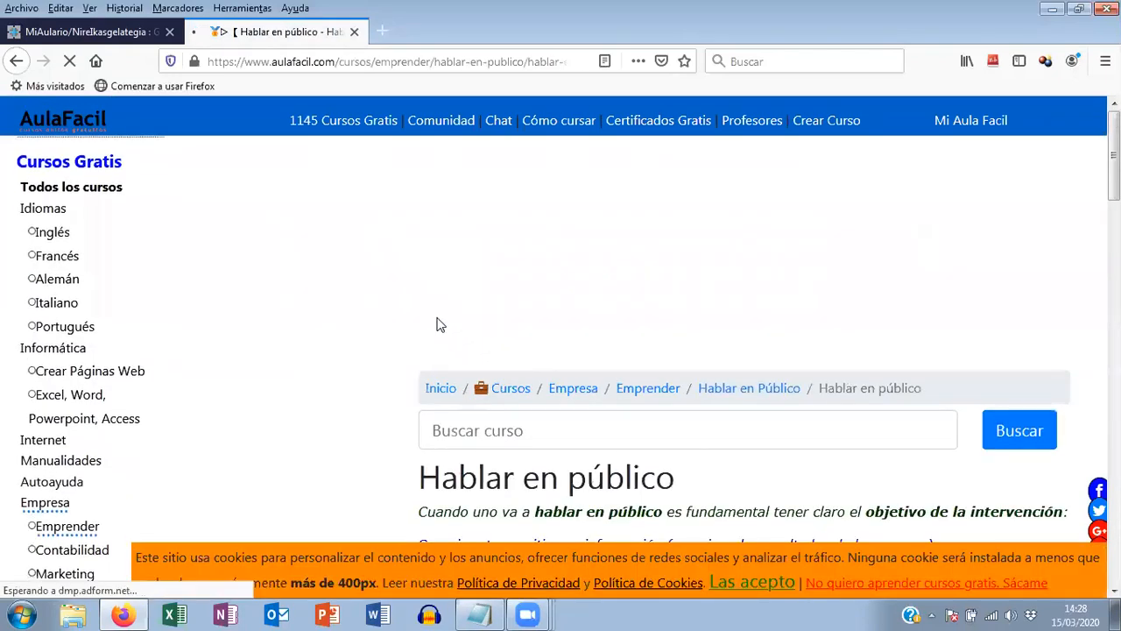
pyautogui.scroll(-2, 439, 321)
pyautogui.moveTo(421, 227); pyautogui.dragTo(460, 238)
pyautogui.click(359, 250)
pyautogui.moveTo(421, 226); pyautogui.dragTo(758, 511)
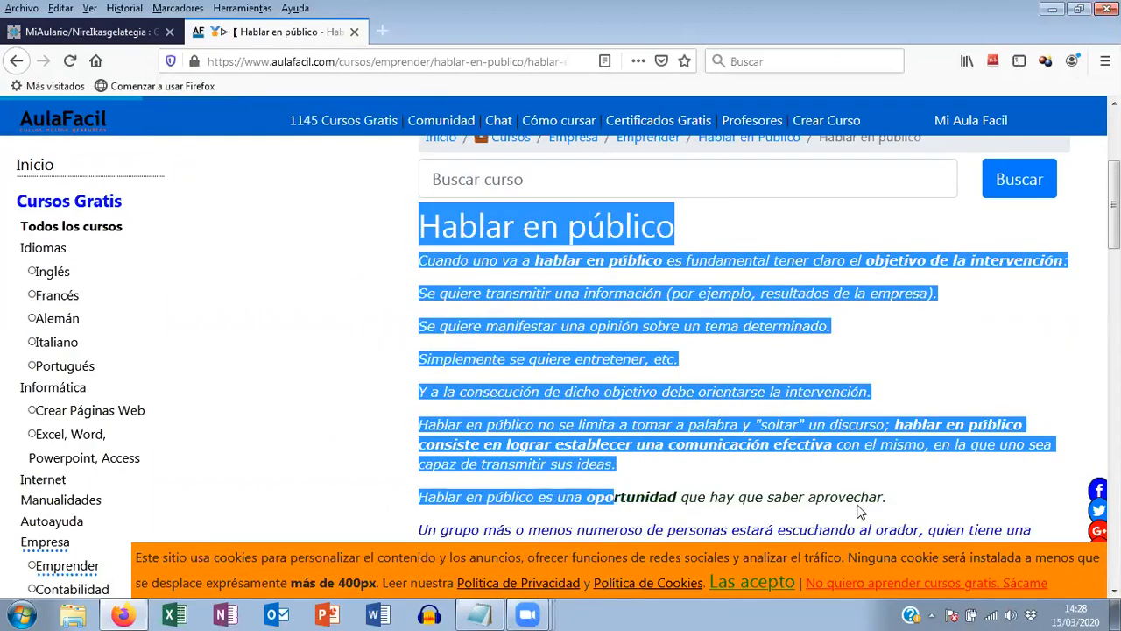
pyautogui.click(1060, 469)
pyautogui.scroll(-2, 648, 378)
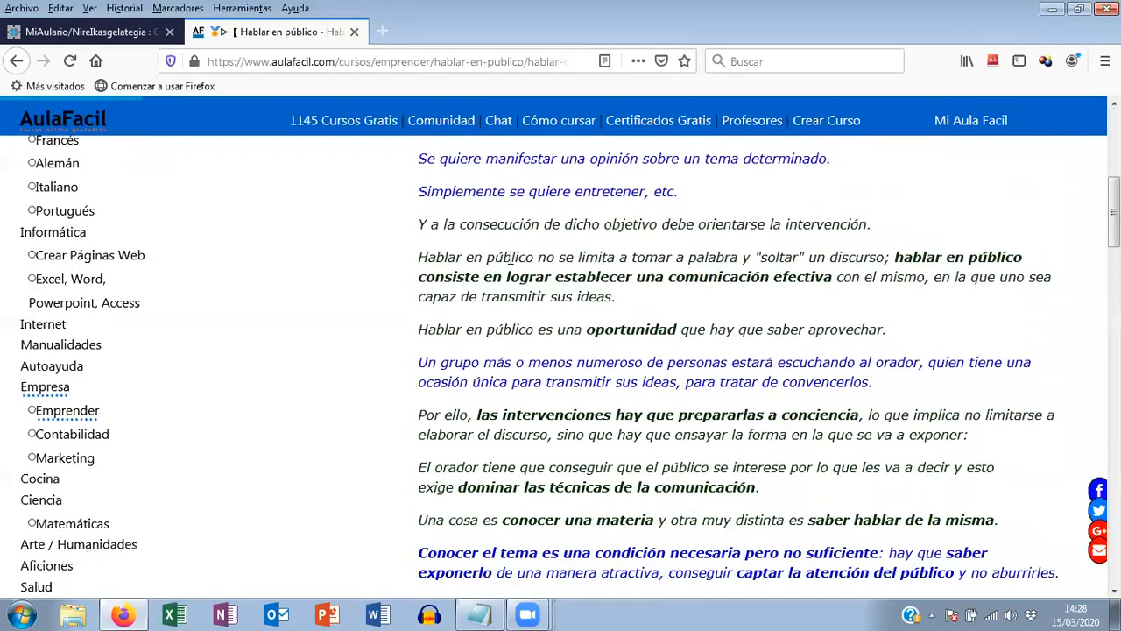
pyautogui.scroll(3, 508, 256)
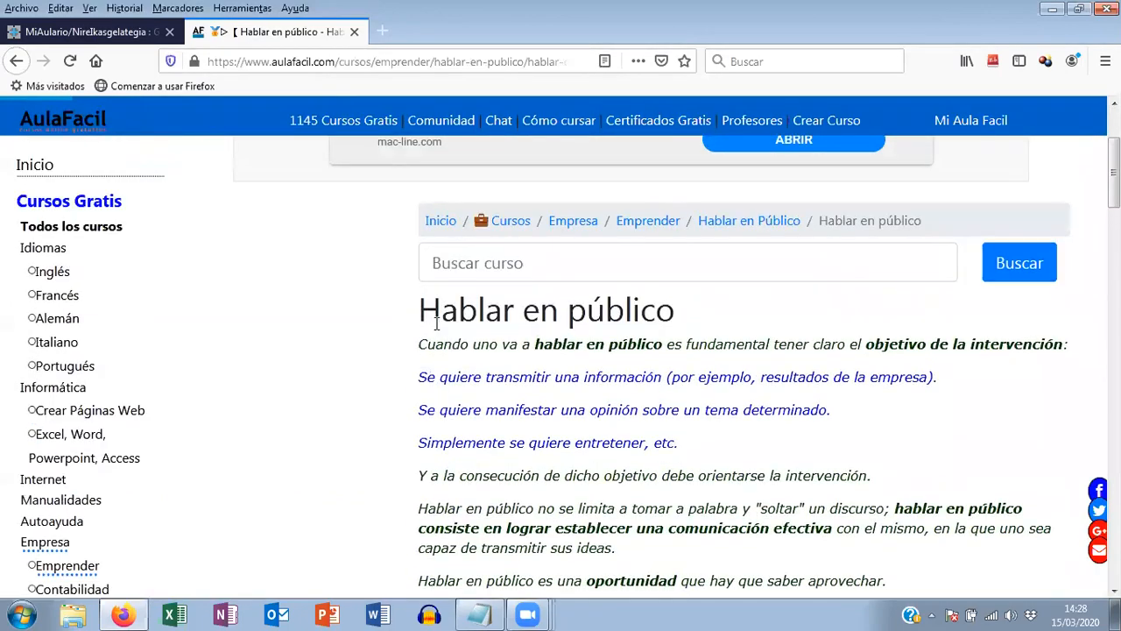
# - Copy the lesson text from the "Hablar en público" heading to the last paragraph above the video and paste it into a blank Word document
pyautogui.moveTo(421, 311); pyautogui.dragTo(522, 429)
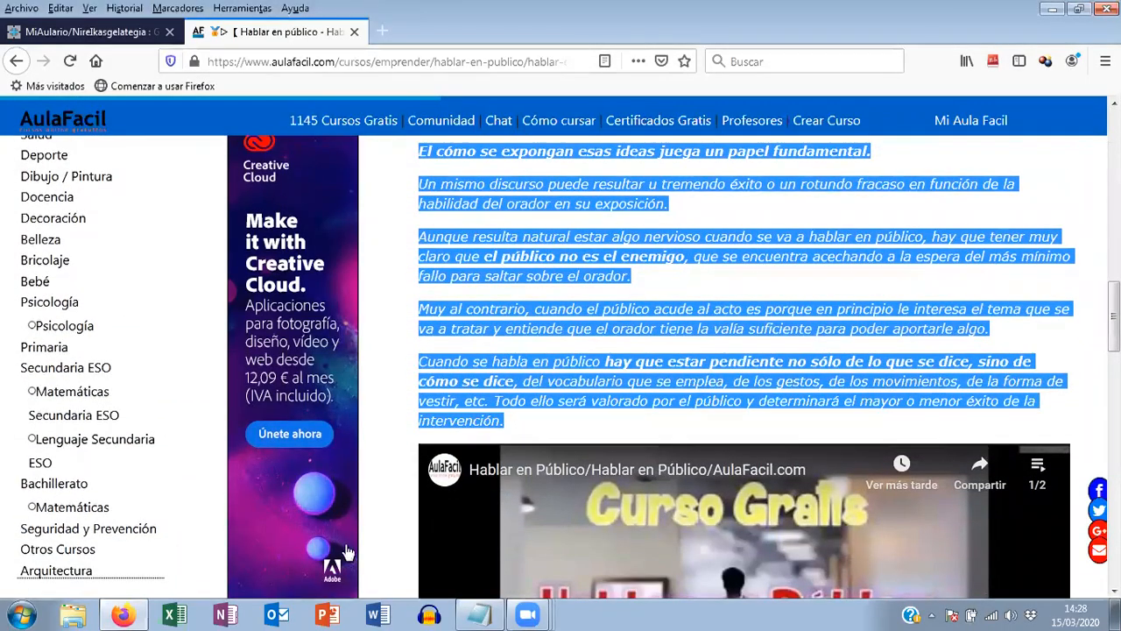
pyautogui.hotkey('ctrl', 'c')
pyautogui.click(394, 613)
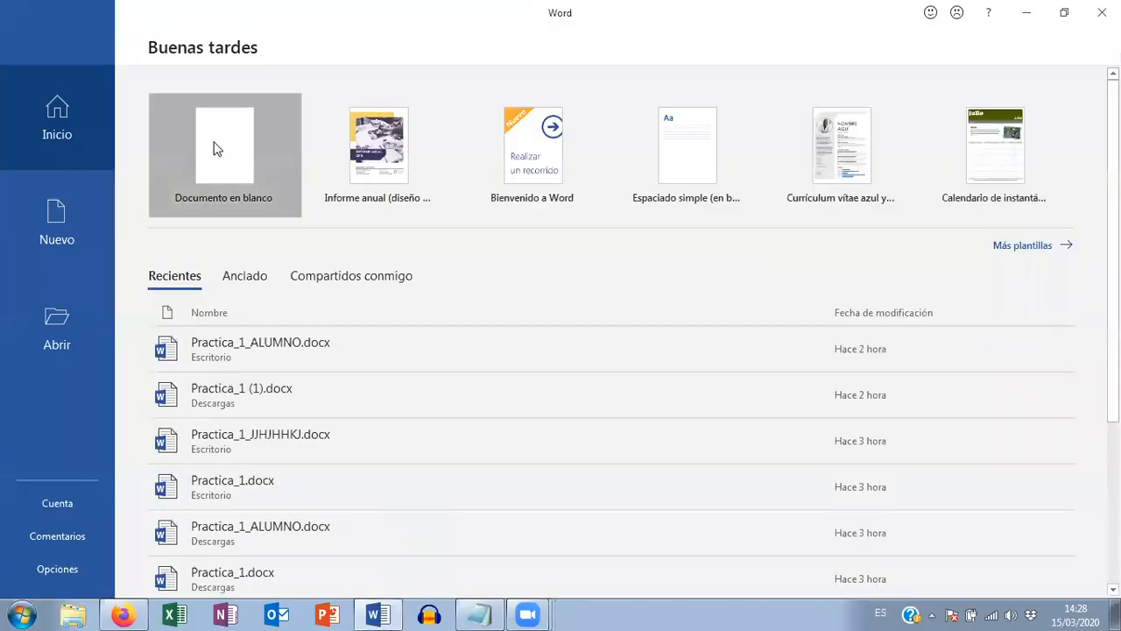
pyautogui.click(212, 146)
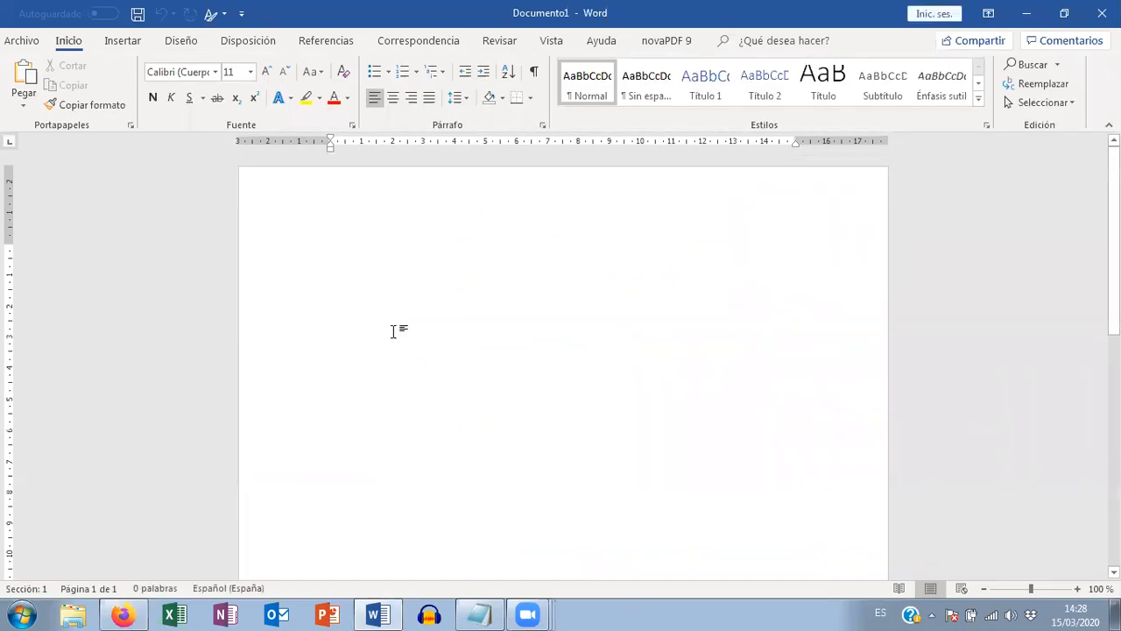
pyautogui.hotkey('ctrl', 'v')
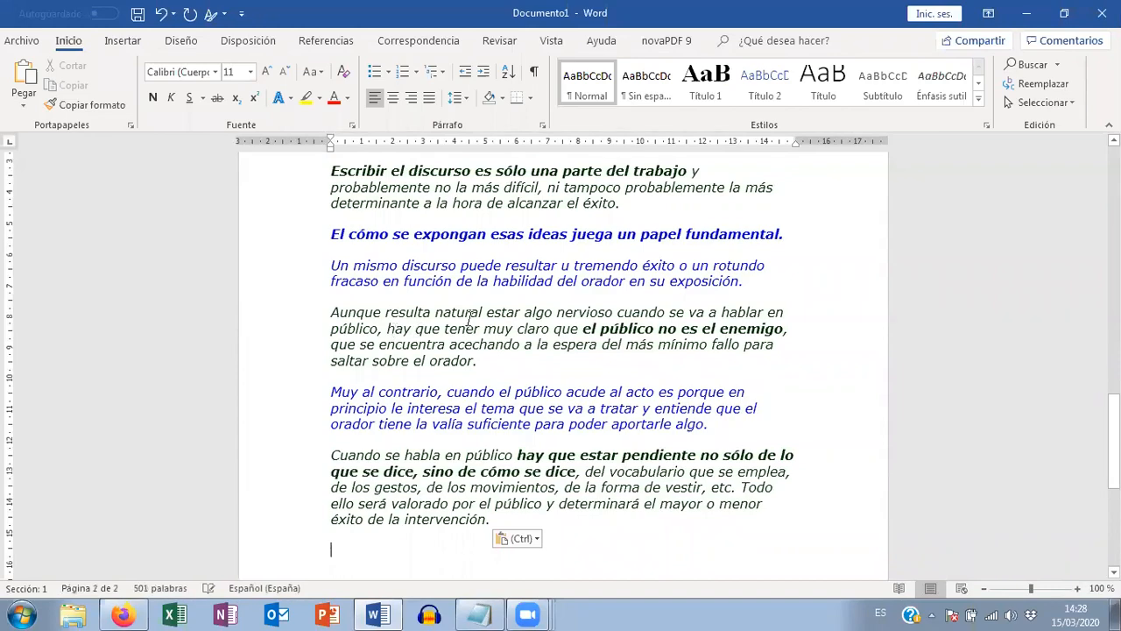
pyautogui.scroll(5, 524, 309)
pyautogui.scroll(15, 525, 312)
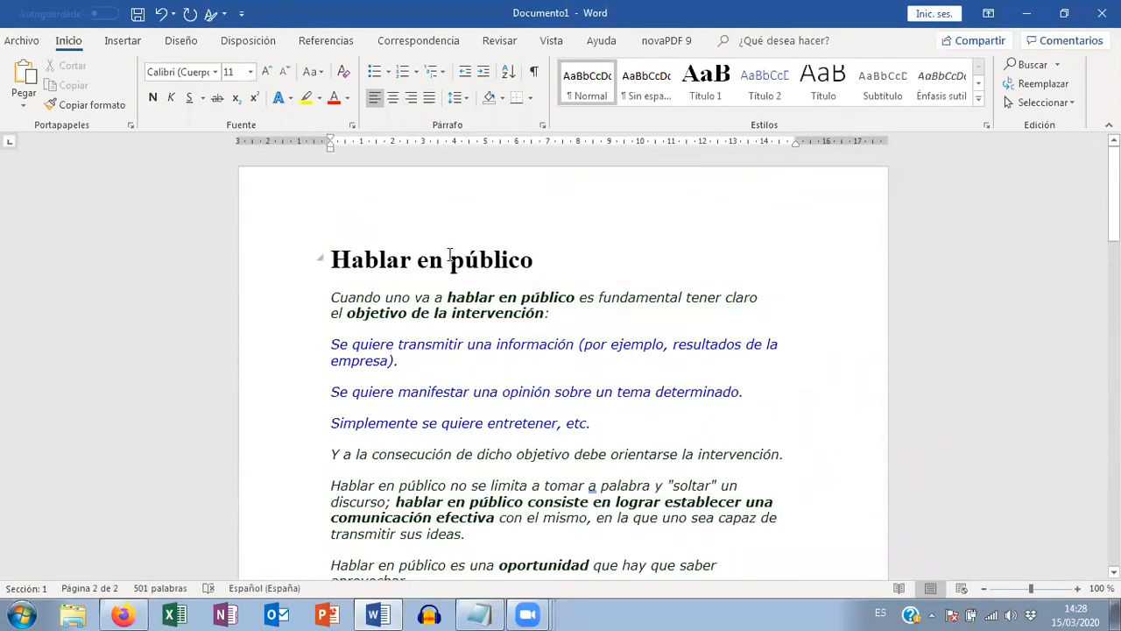
# - Save the document as a Word file named Tema1 in the Escritorio folder
pyautogui.click(14, 41)
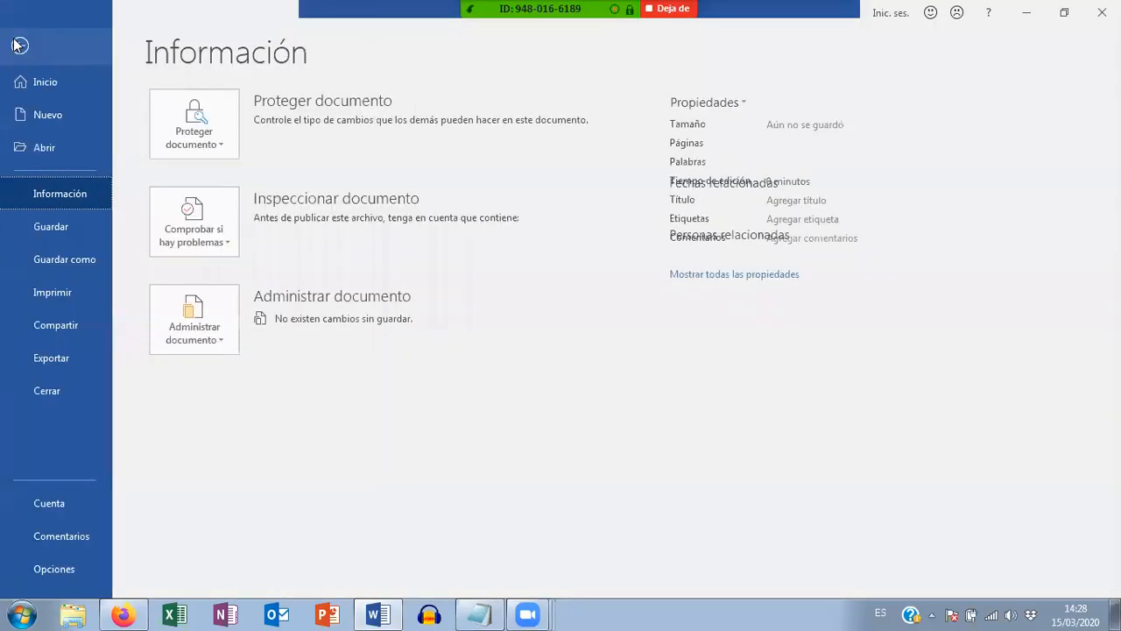
pyautogui.click(73, 256)
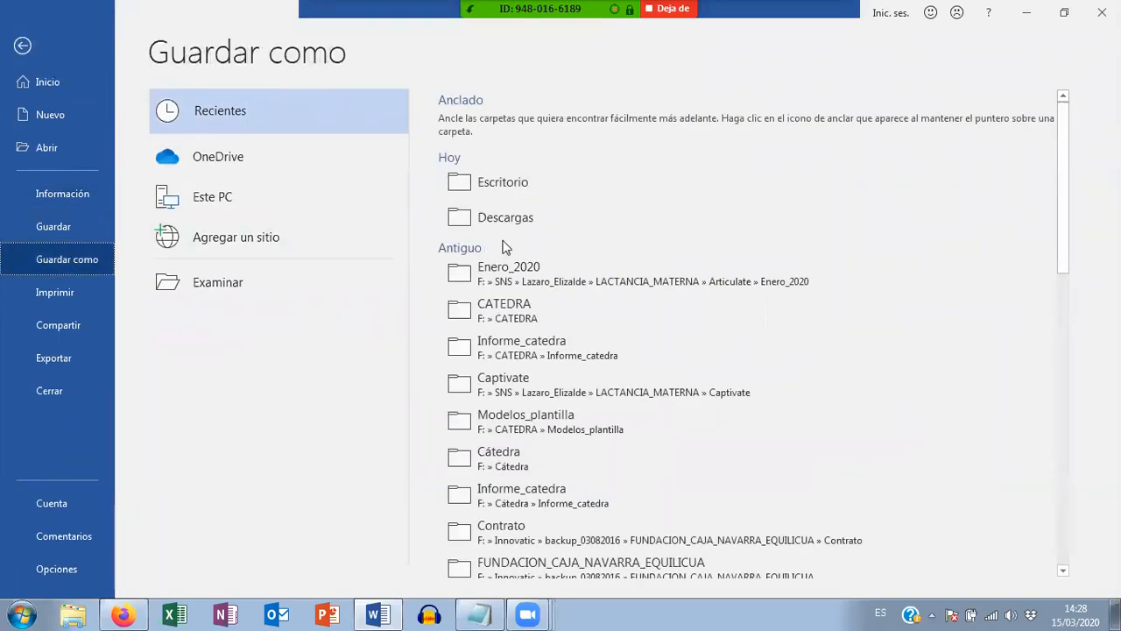
pyautogui.click(506, 183)
pyautogui.click(586, 124)
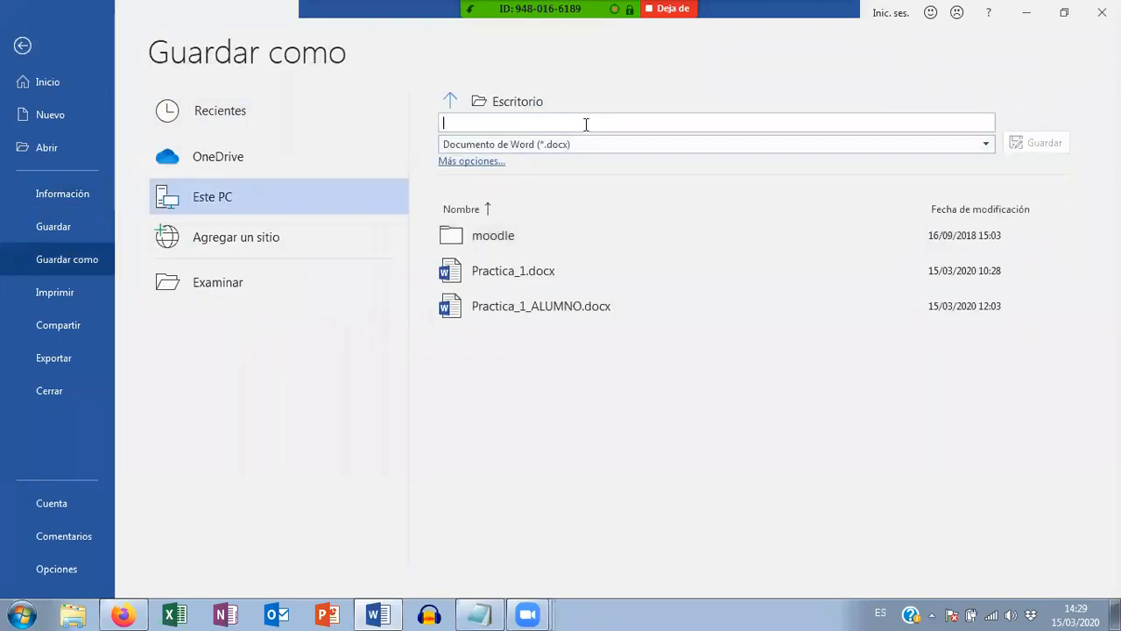
pyautogui.write('Tema1')
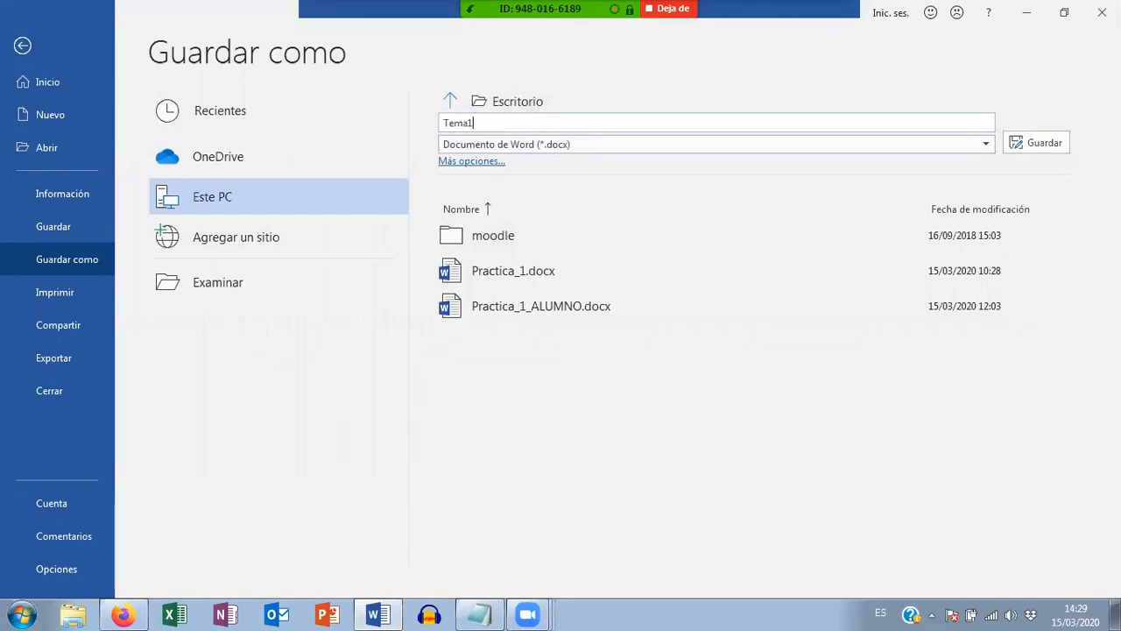
pyautogui.click(1038, 144)
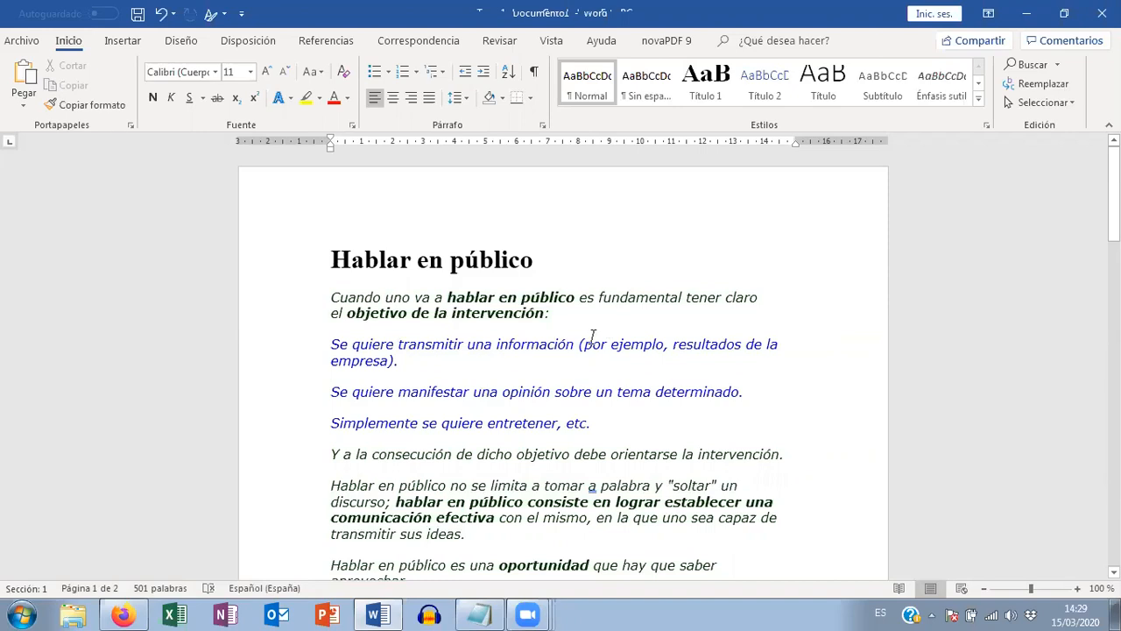
# - Save a PDF copy of the document as Tema1 in the Escritorio folder and close the Word document
pyautogui.click(27, 43)
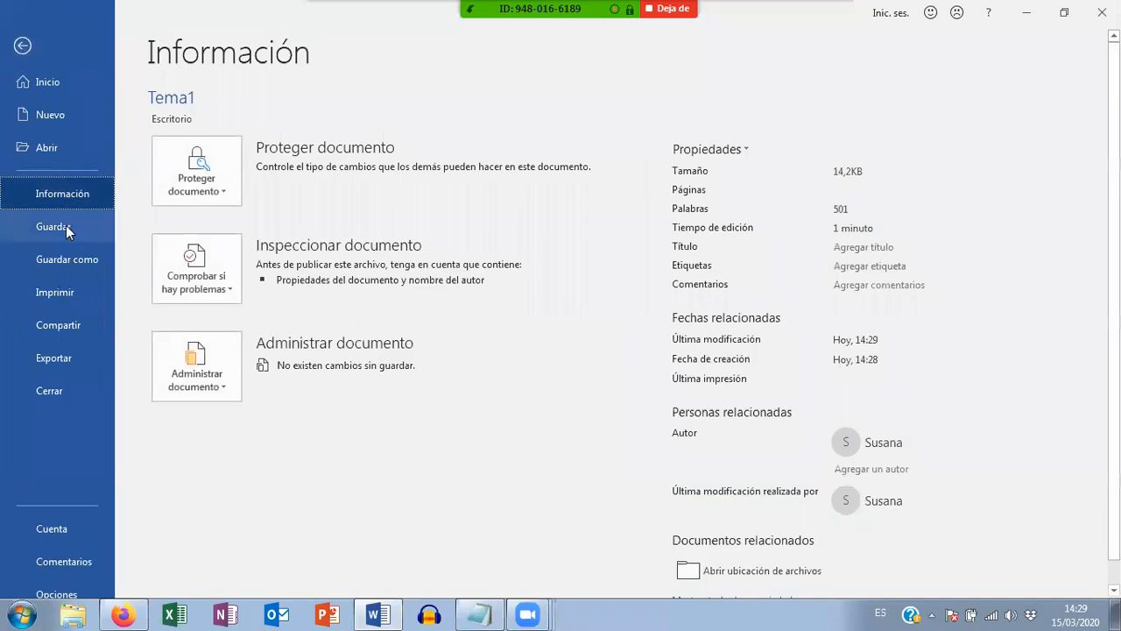
pyautogui.click(66, 254)
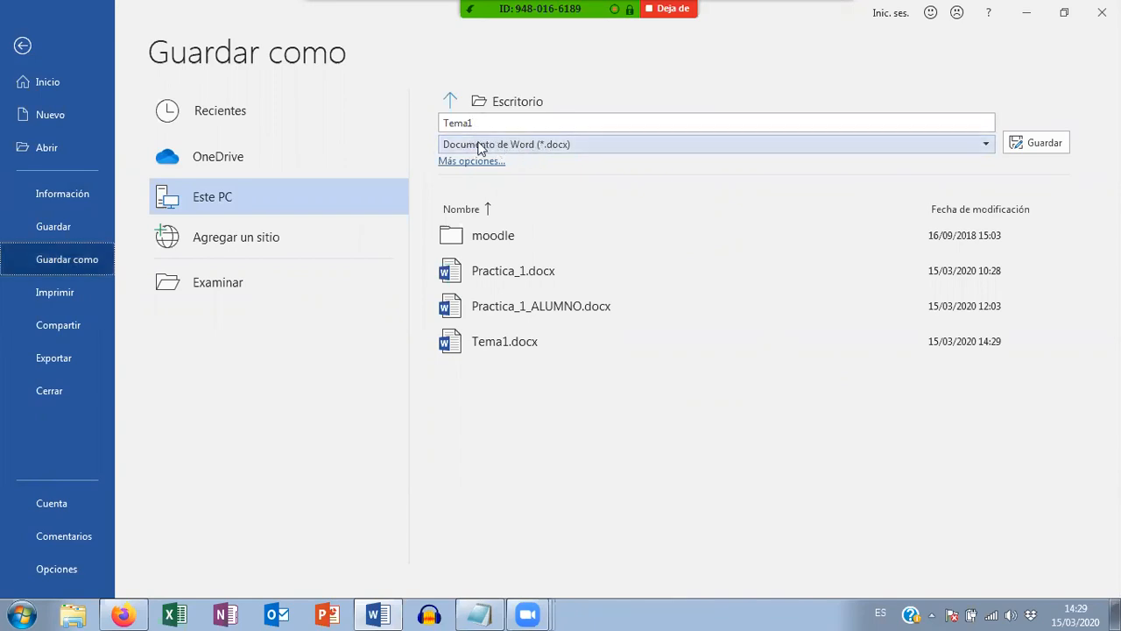
pyautogui.click(561, 145)
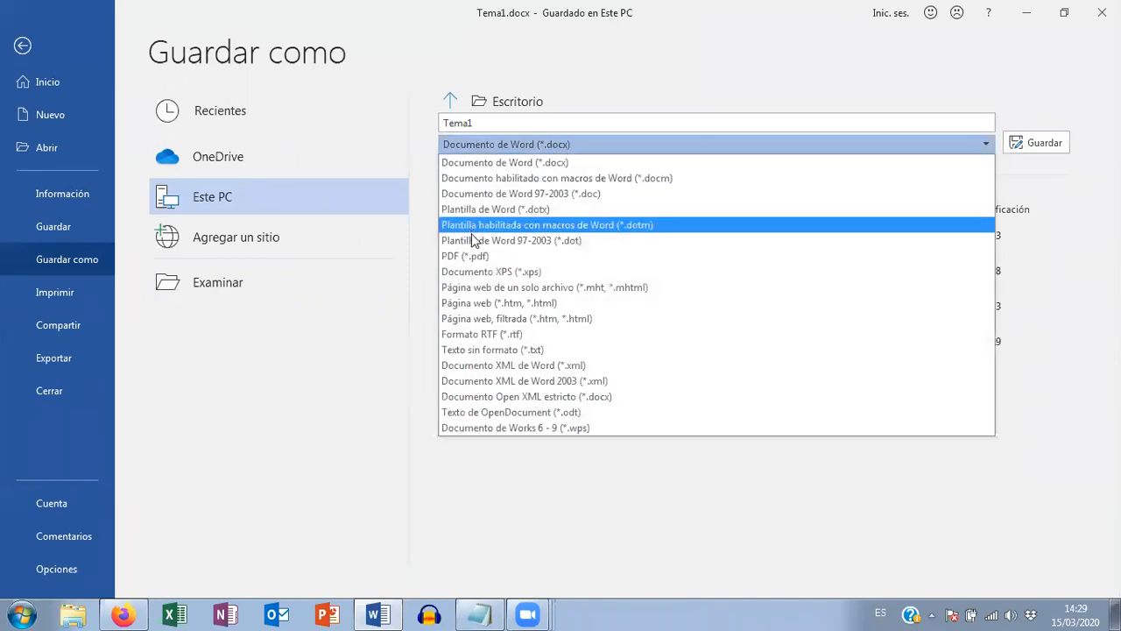
pyautogui.click(483, 258)
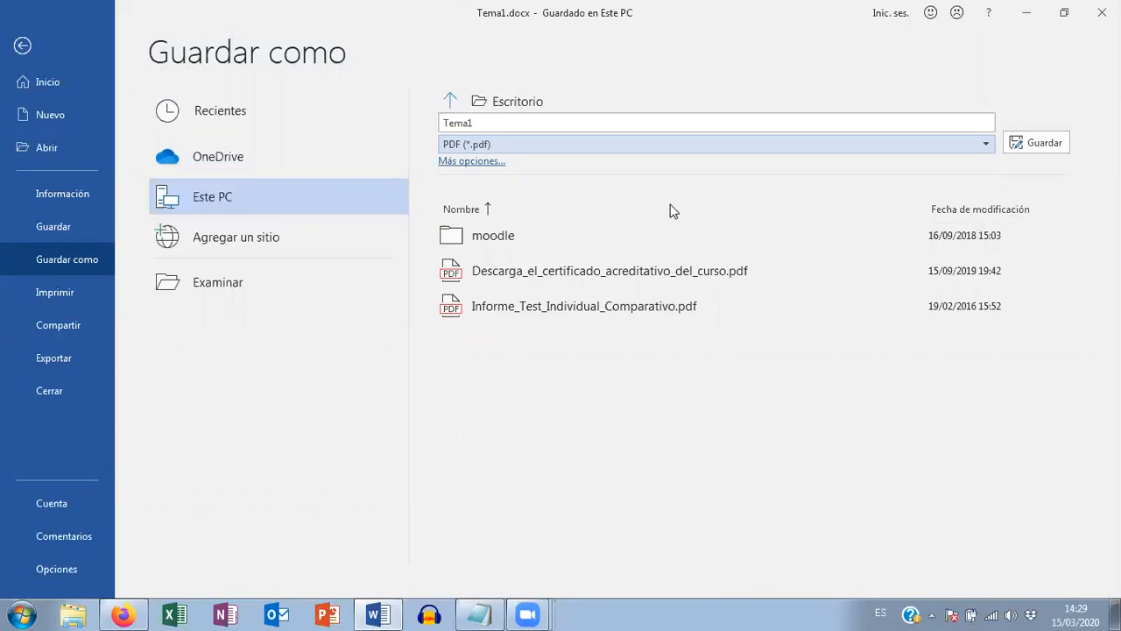
pyautogui.click(1048, 145)
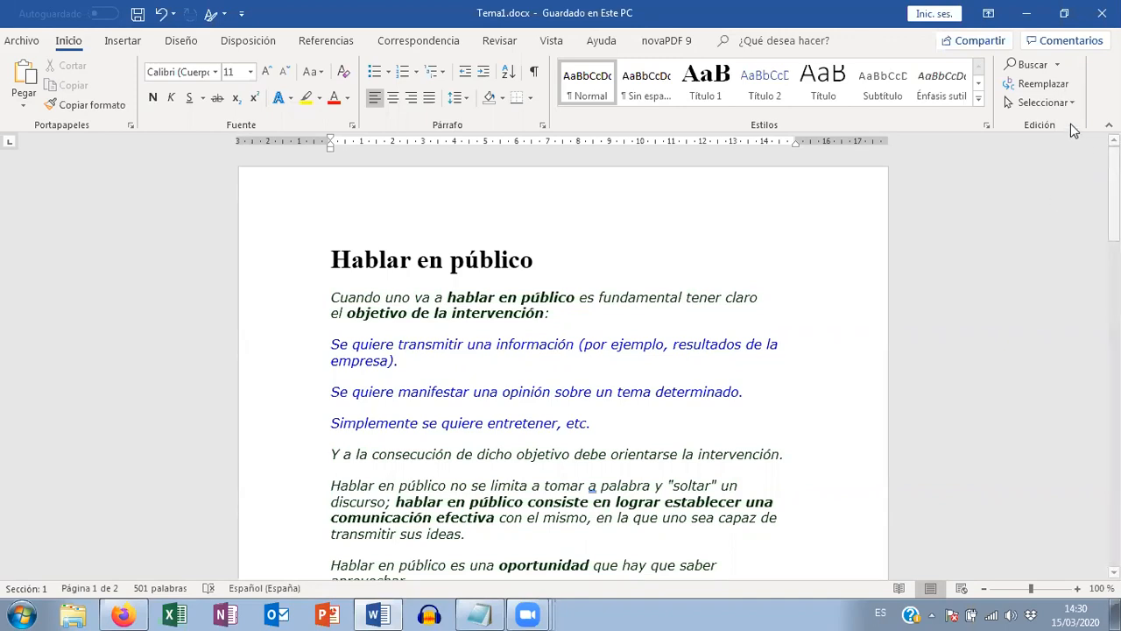
pyautogui.click(1101, 14)
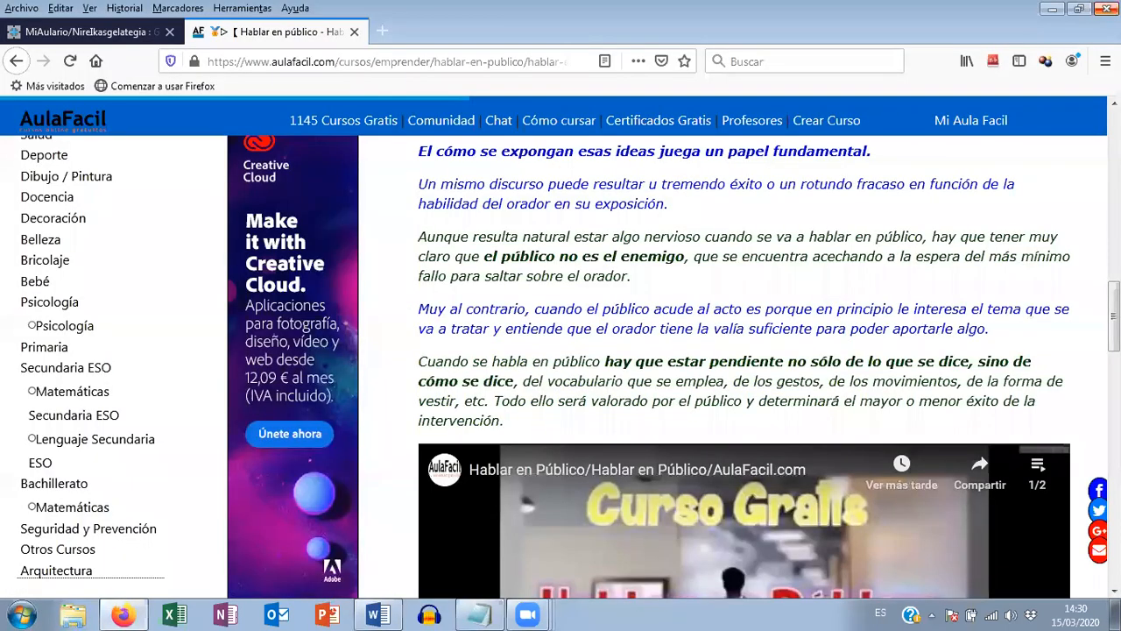
# - Return to the Google results in Firefox, shorten the search to "hablar en publico" and show the image results
pyautogui.click(16, 63)
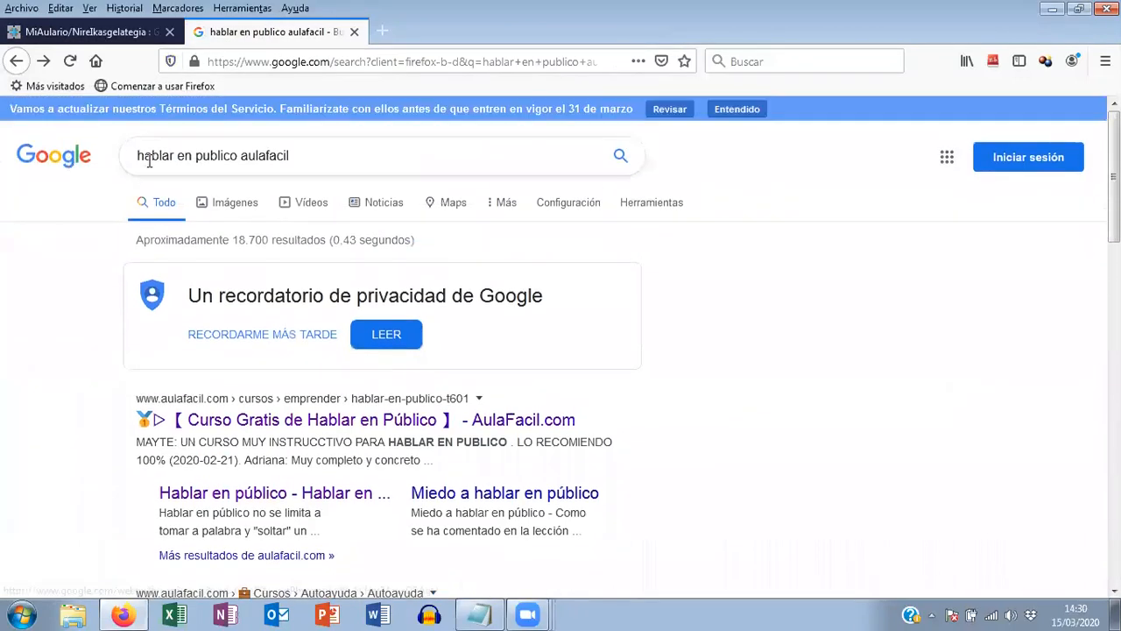
pyautogui.click(190, 155)
pyautogui.moveTo(290, 155); pyautogui.dragTo(242, 156)
pyautogui.press('BackSpace')
pyautogui.press('BackSpace')
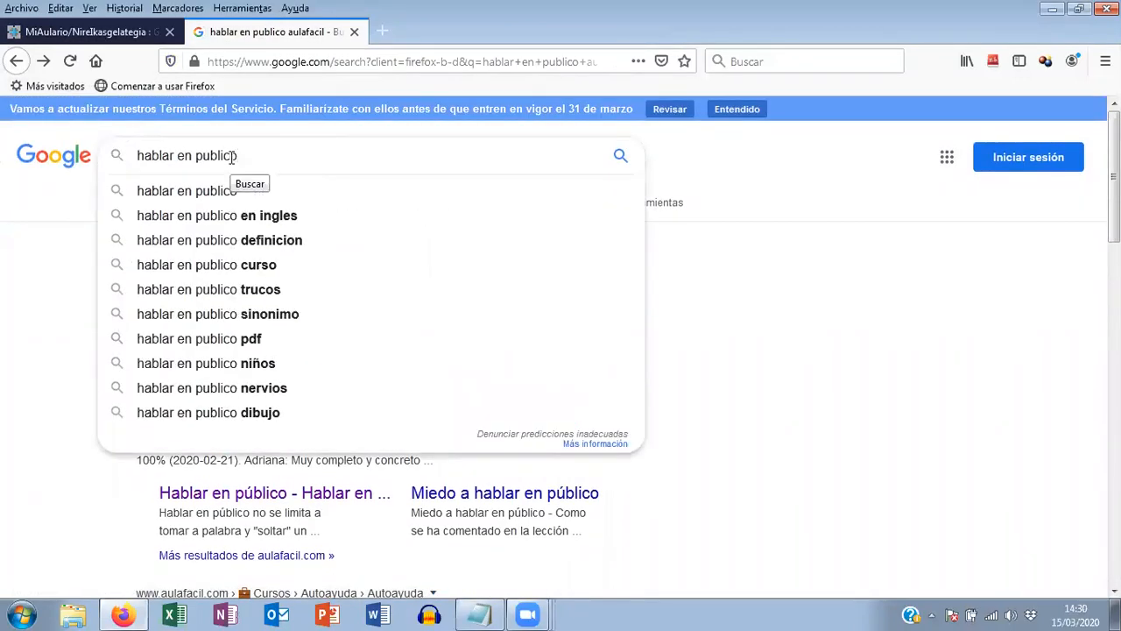
pyautogui.press('Return')
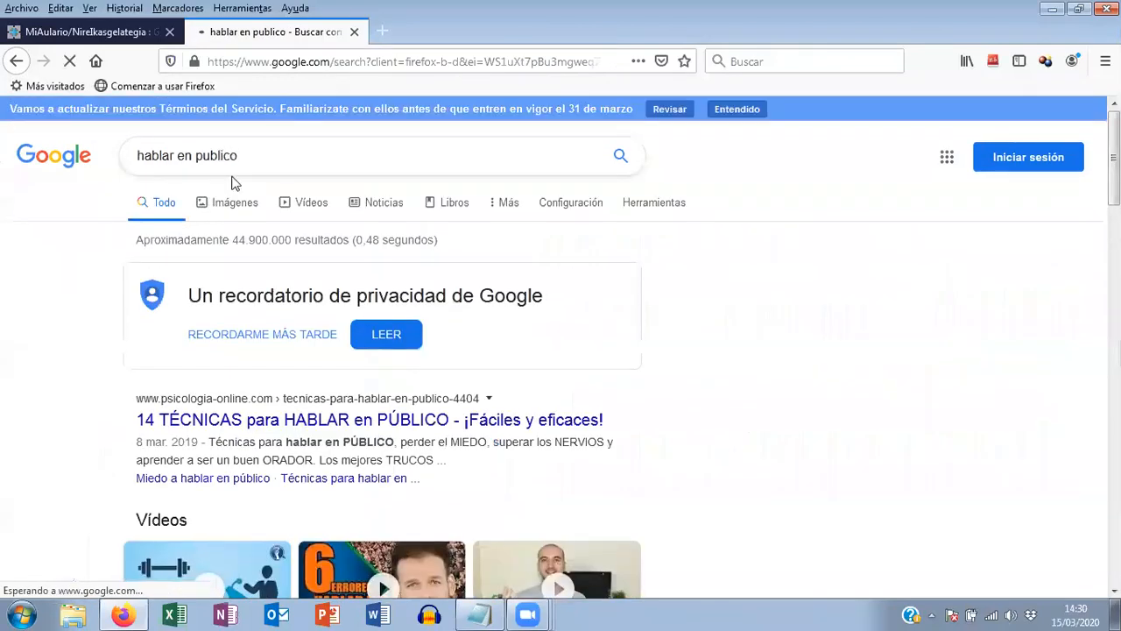
pyautogui.click(232, 207)
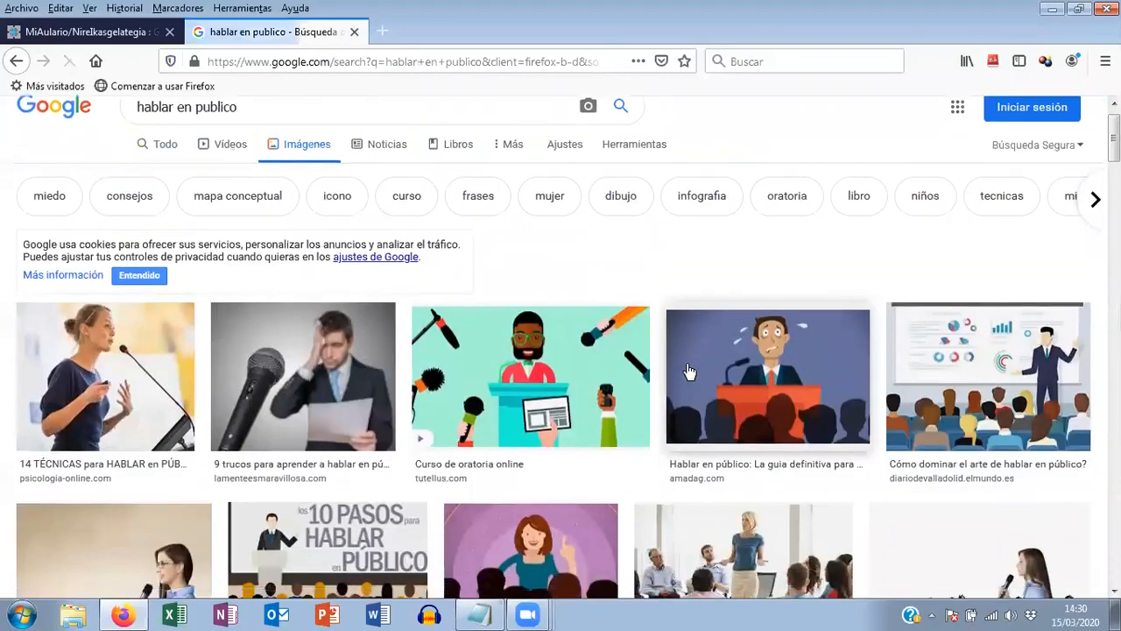
# - Look through the unfiltered image results for pictures of public speaking that could illustrate the course
pyautogui.scroll(-3, 690, 373)
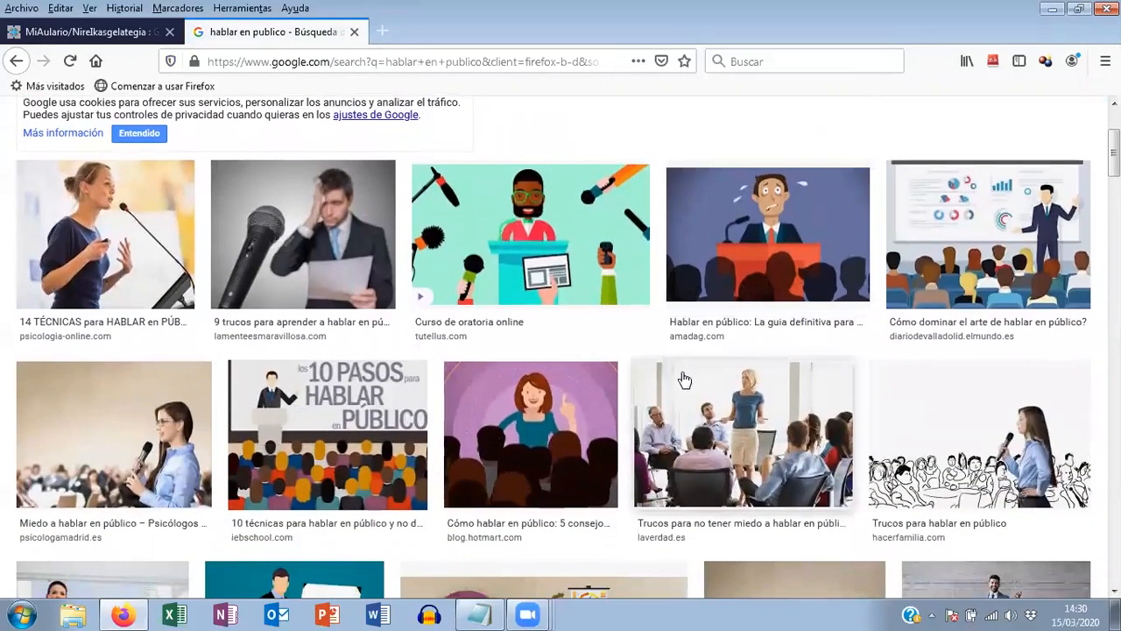
pyautogui.scroll(3, 685, 379)
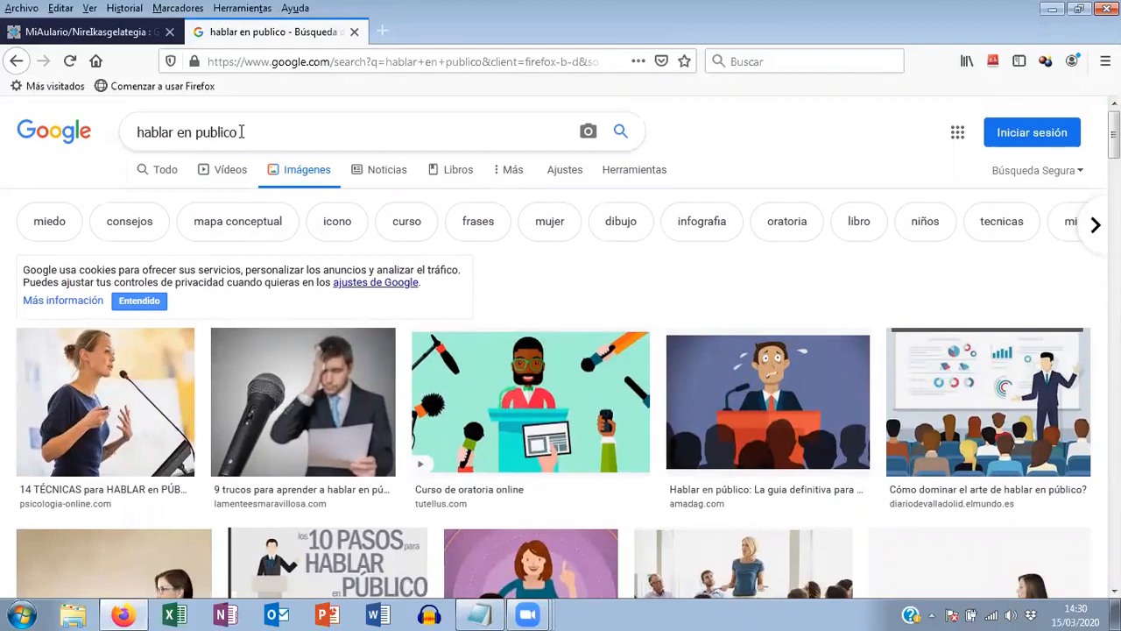
pyautogui.scroll(-2, 271, 220)
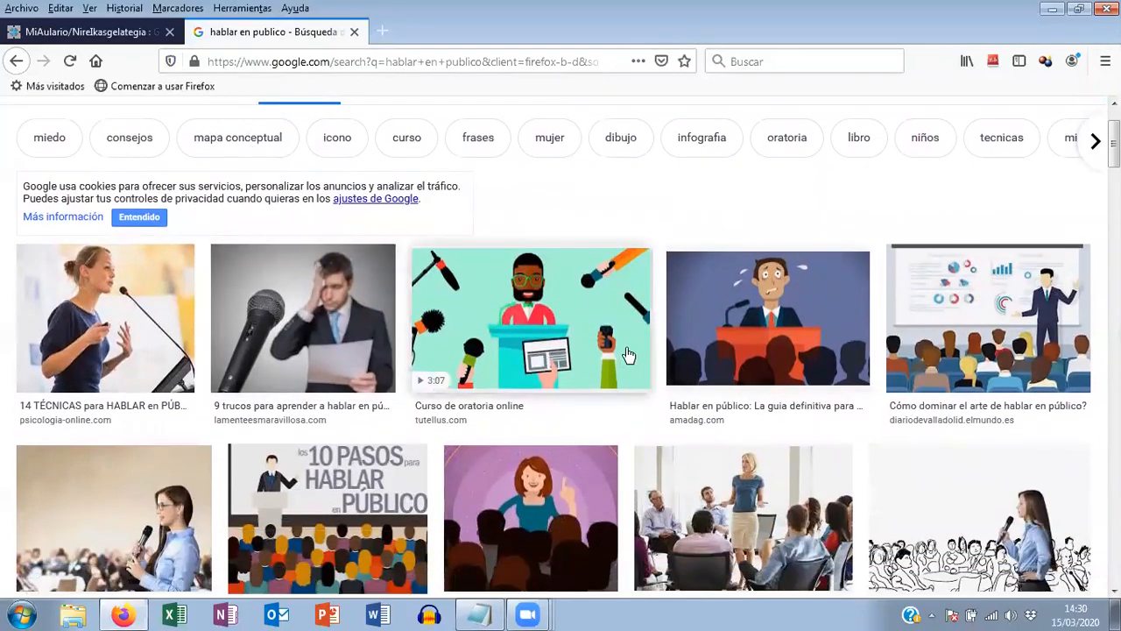
pyautogui.scroll(-2, 616, 358)
pyautogui.scroll(-5, 616, 358)
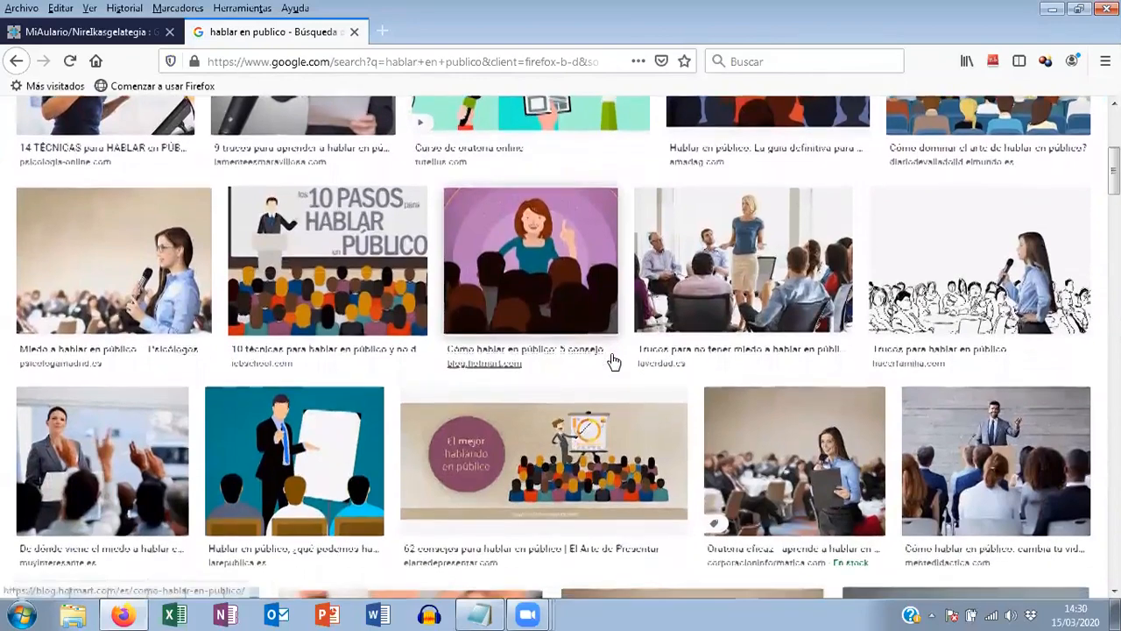
pyautogui.scroll(-2, 616, 358)
pyautogui.scroll(-2, 409, 352)
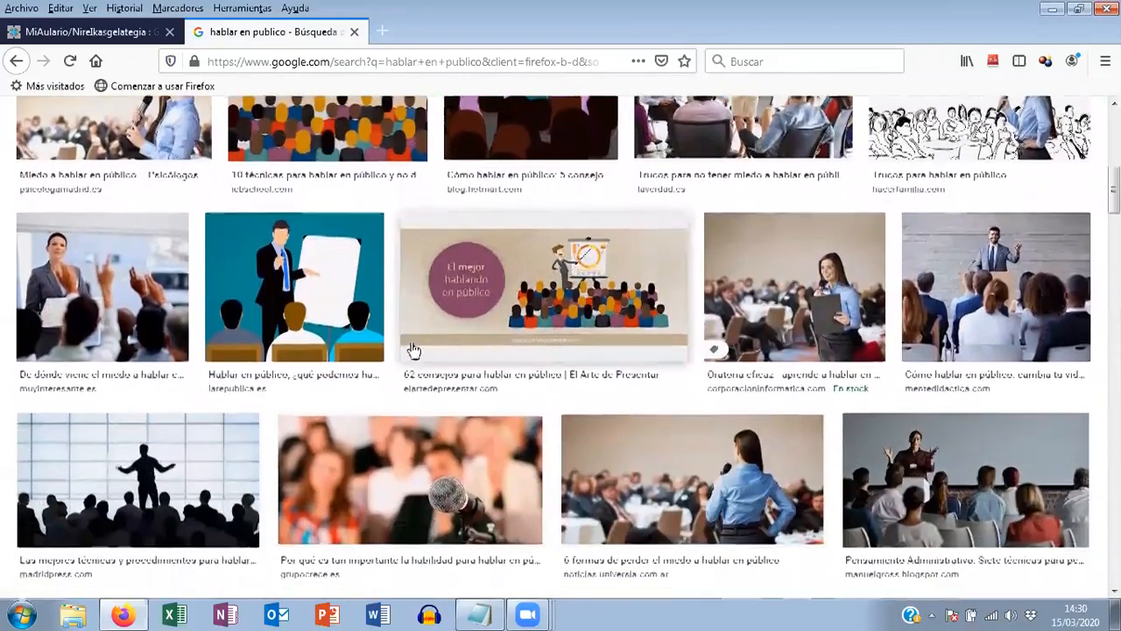
pyautogui.scroll(-4, 689, 333)
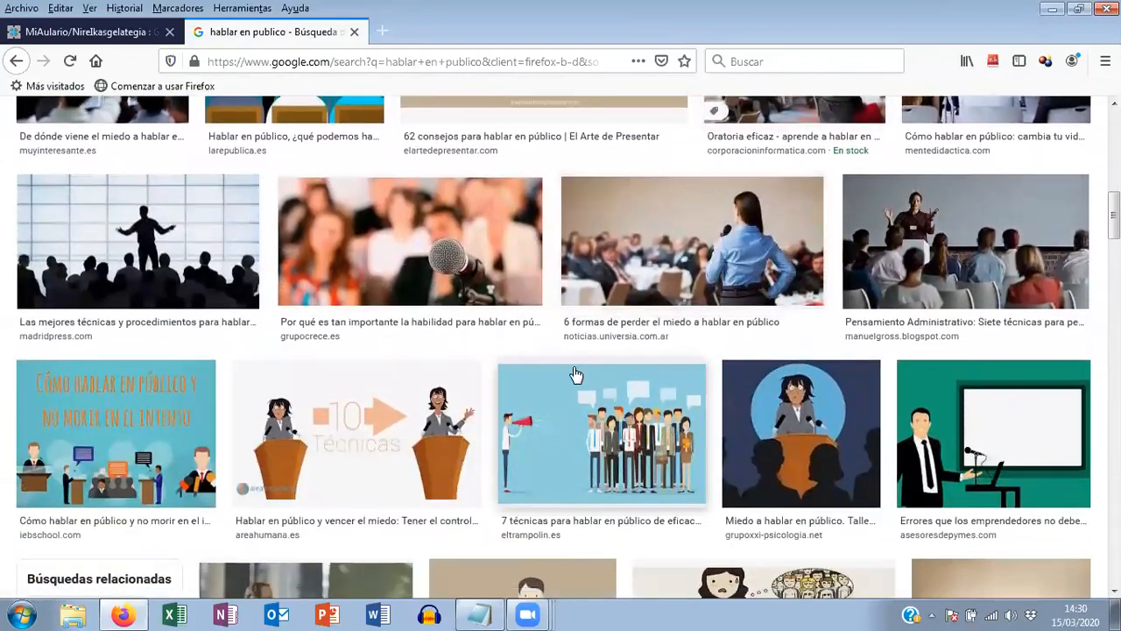
pyautogui.scroll(-2, 666, 359)
pyautogui.scroll(-8, 666, 360)
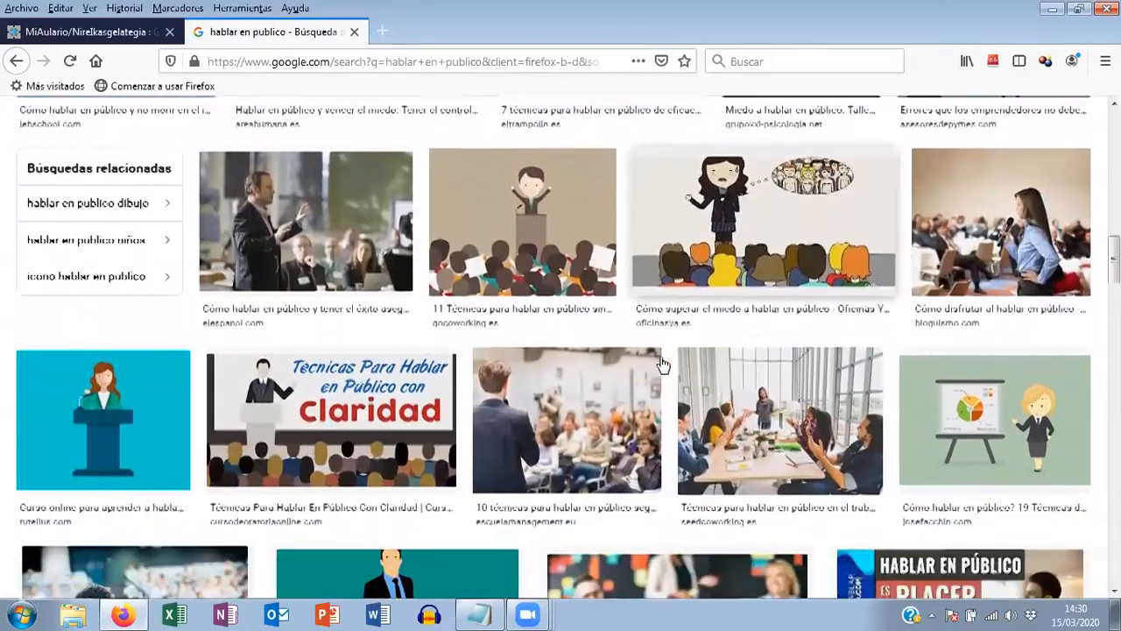
pyautogui.scroll(10, 661, 364)
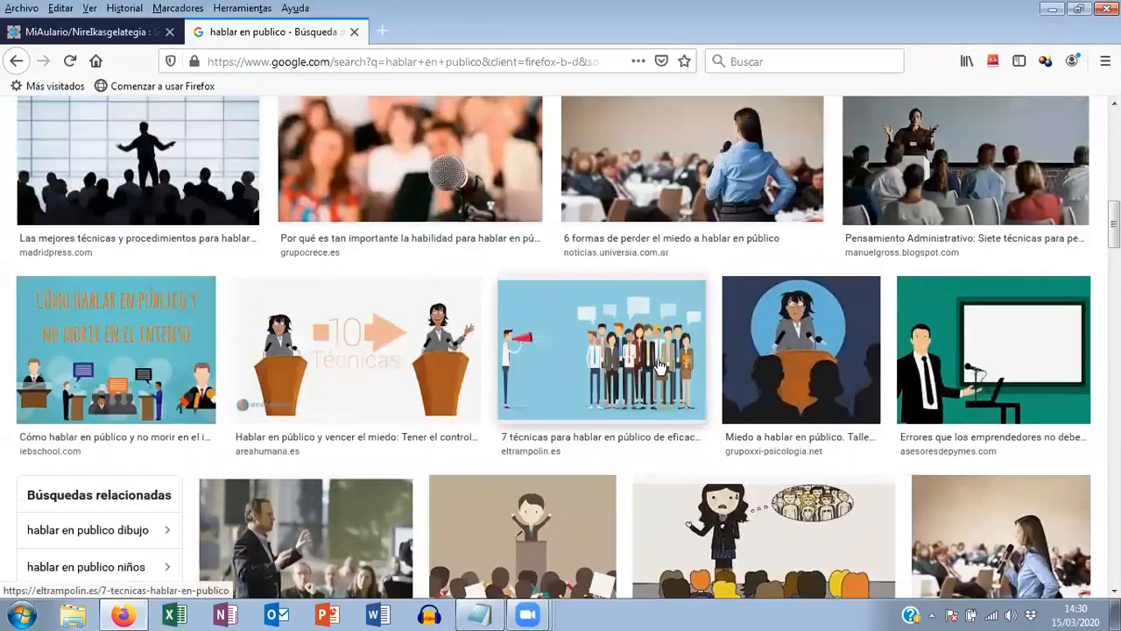
pyautogui.scroll(3, 694, 401)
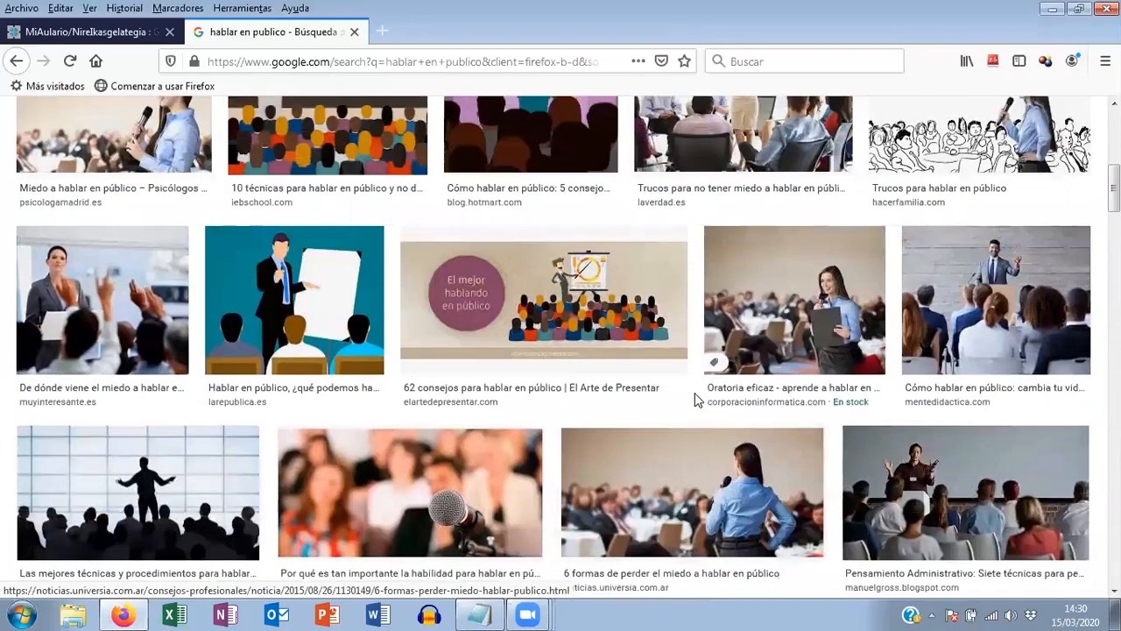
pyautogui.scroll(4, 694, 400)
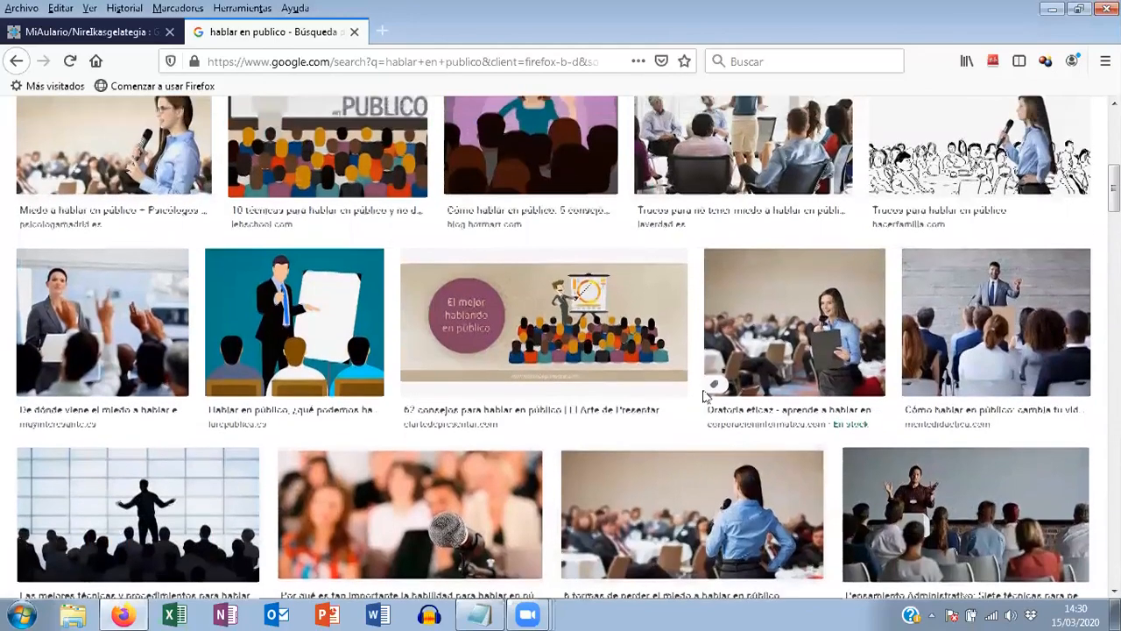
pyautogui.scroll(2, 715, 399)
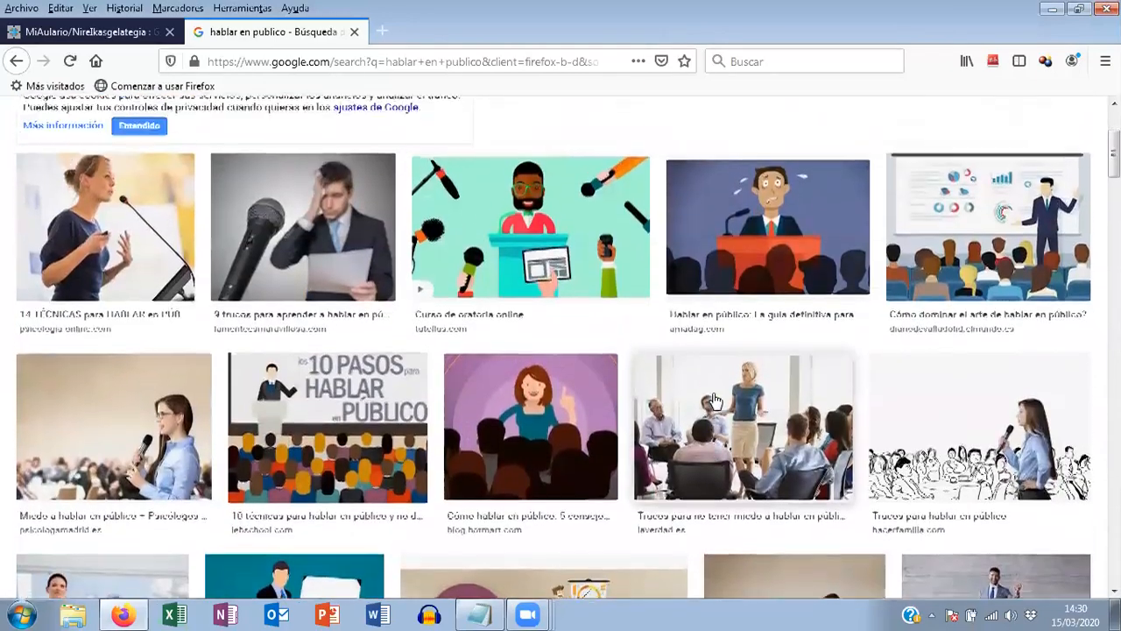
pyautogui.scroll(3, 715, 400)
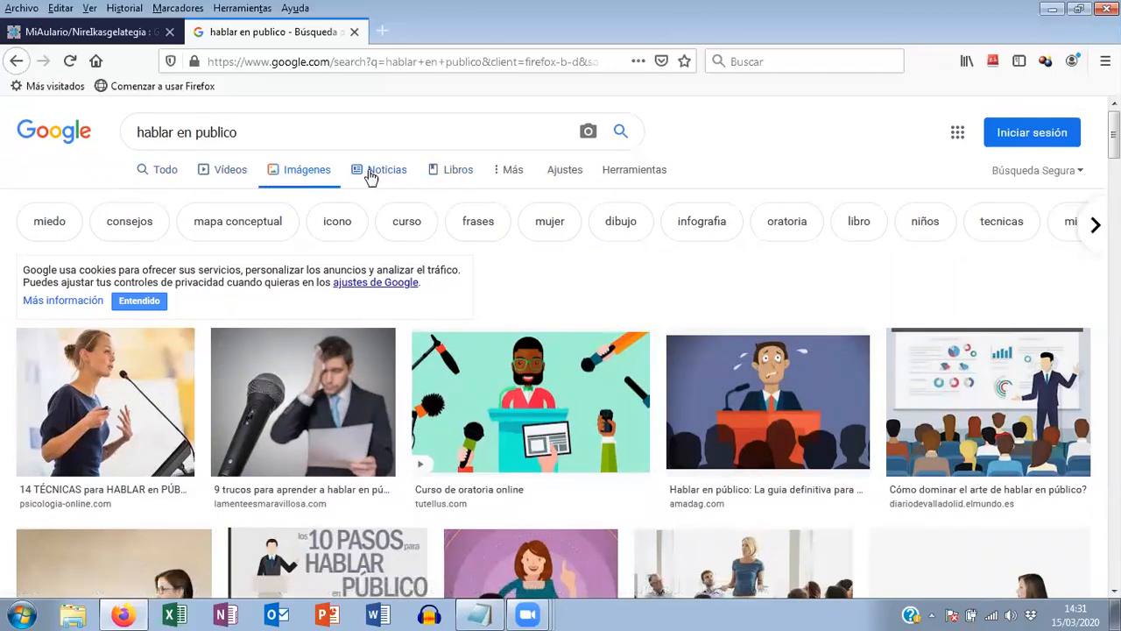
# - Filter the image results by usage rights to "Etiquetadas para reutilización no comercial"
pyautogui.click(634, 170)
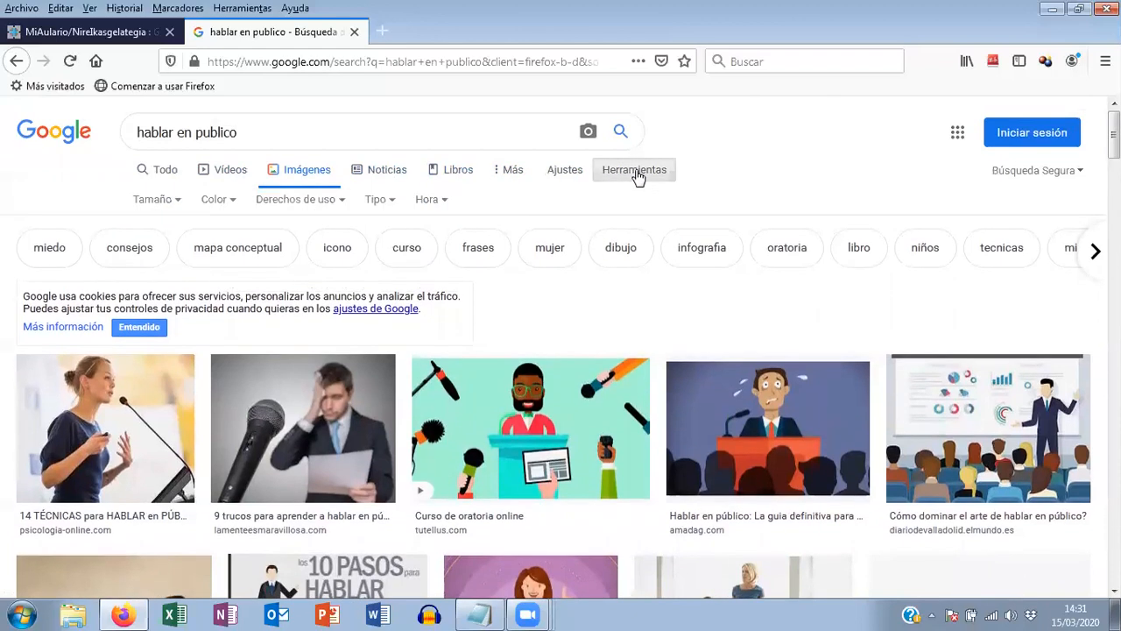
pyautogui.click(302, 201)
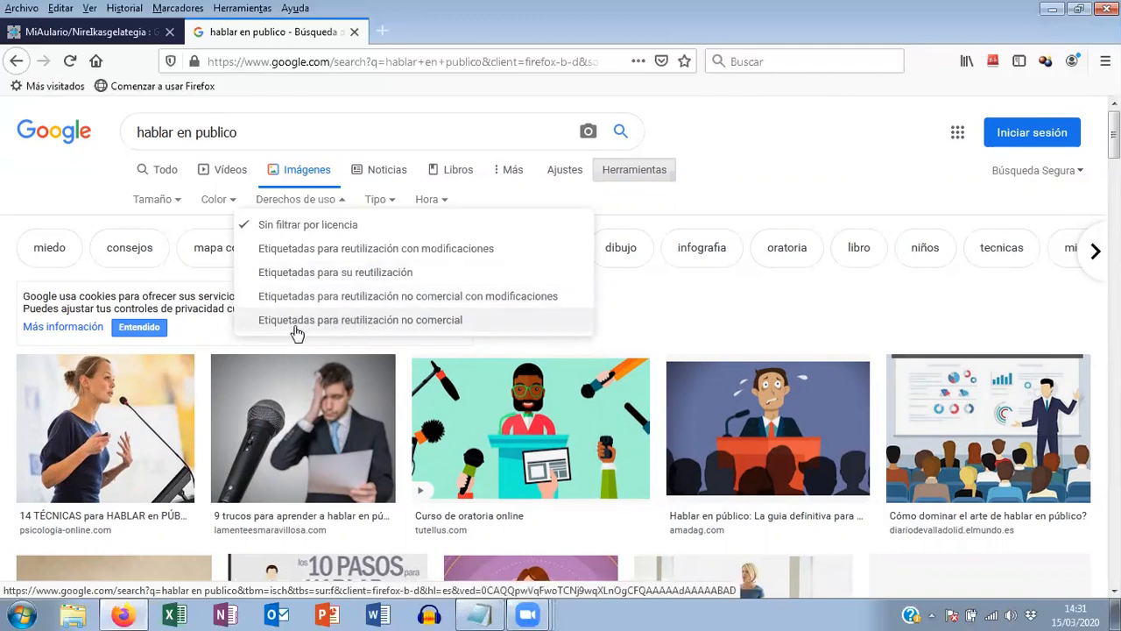
pyautogui.click(367, 326)
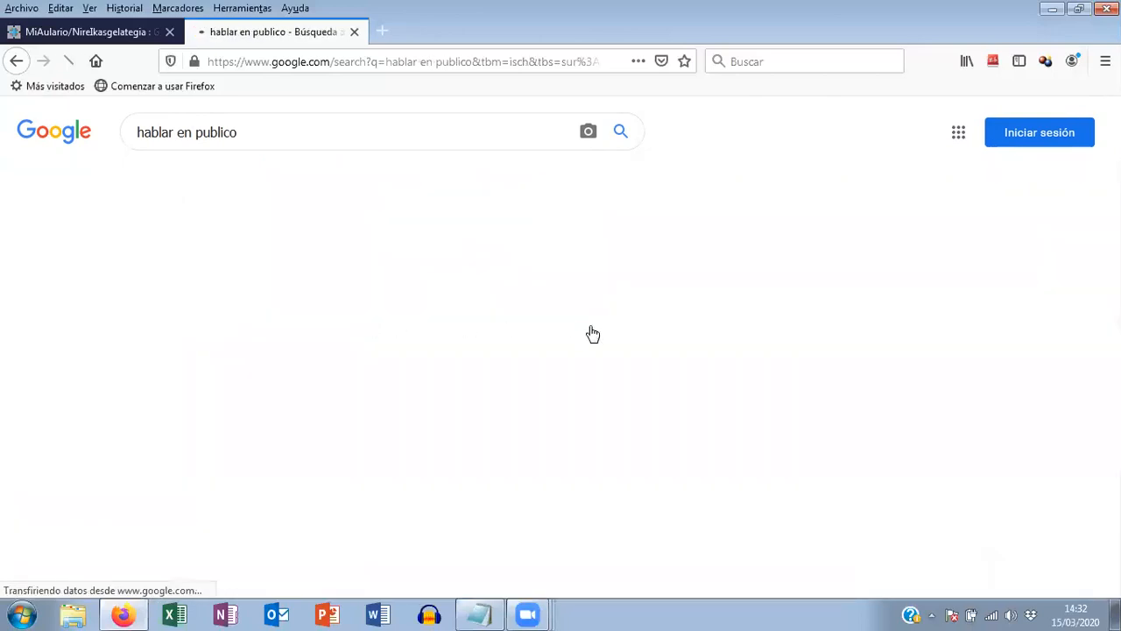
# - Examine the images labelled for non-commercial reuse for a suitable public speaking picture and return to the start of the results
pyautogui.scroll(-3, 636, 331)
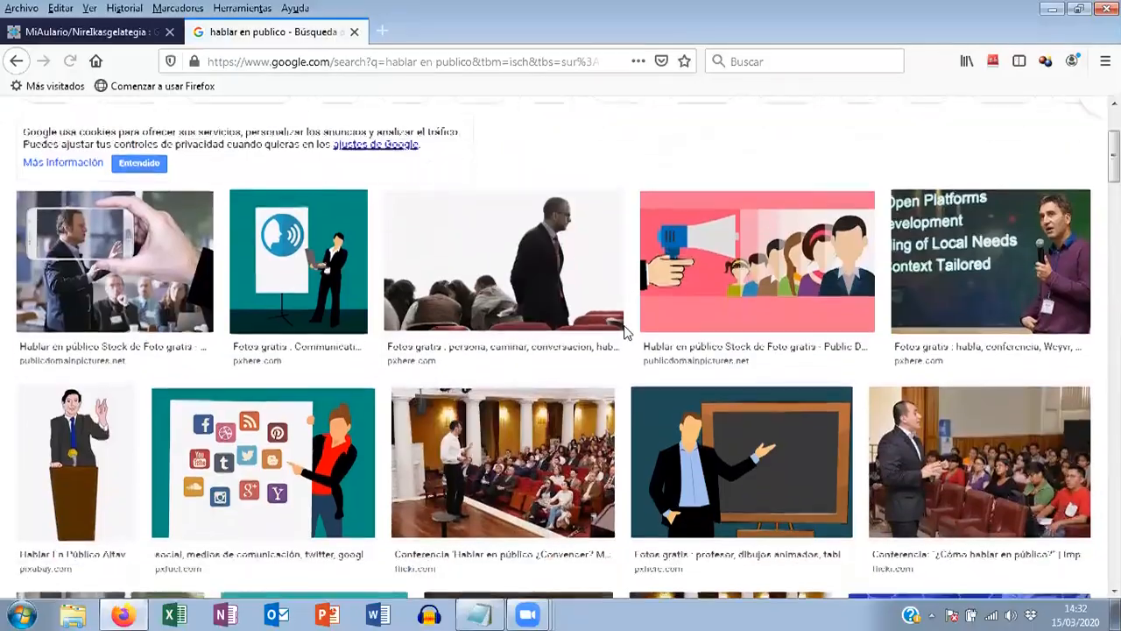
pyautogui.scroll(-5, 613, 333)
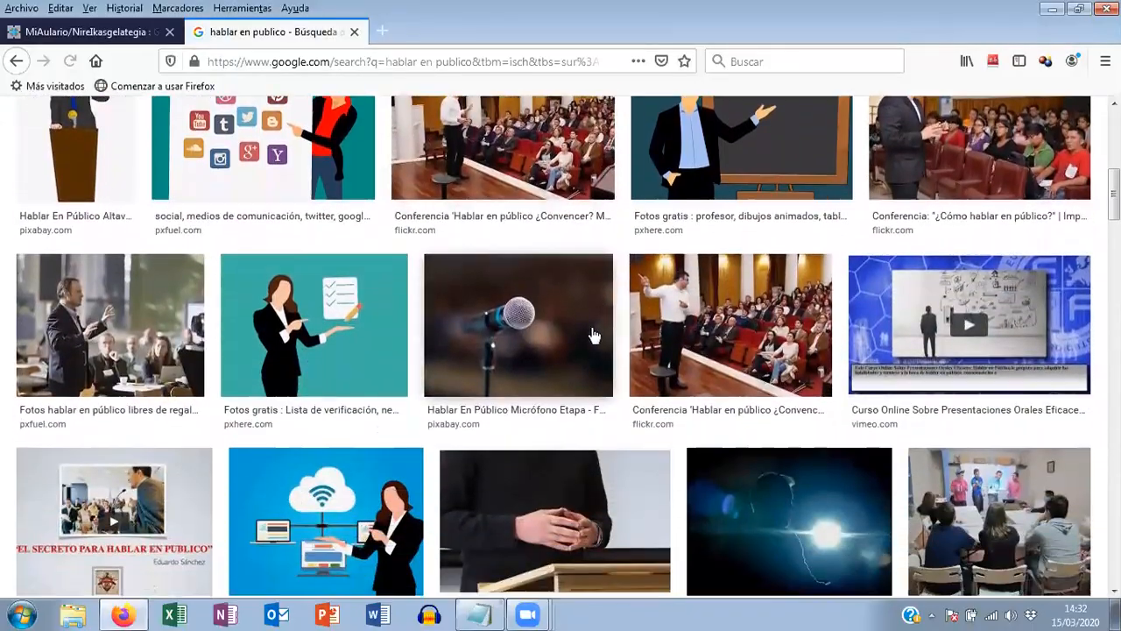
pyautogui.scroll(-8, 593, 335)
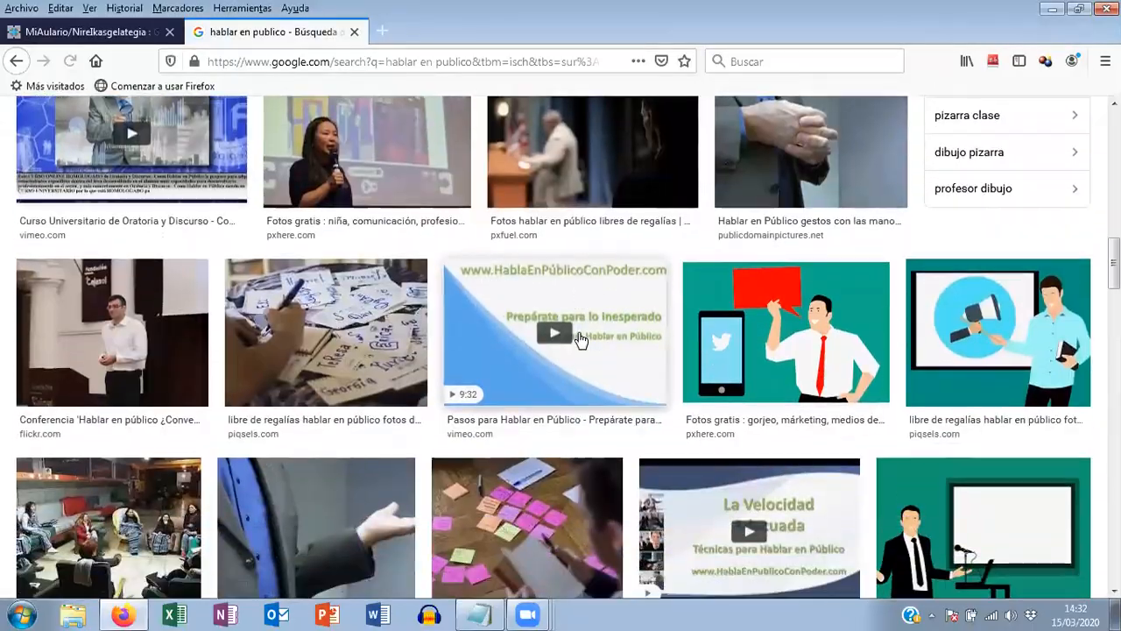
pyautogui.scroll(-10, 578, 340)
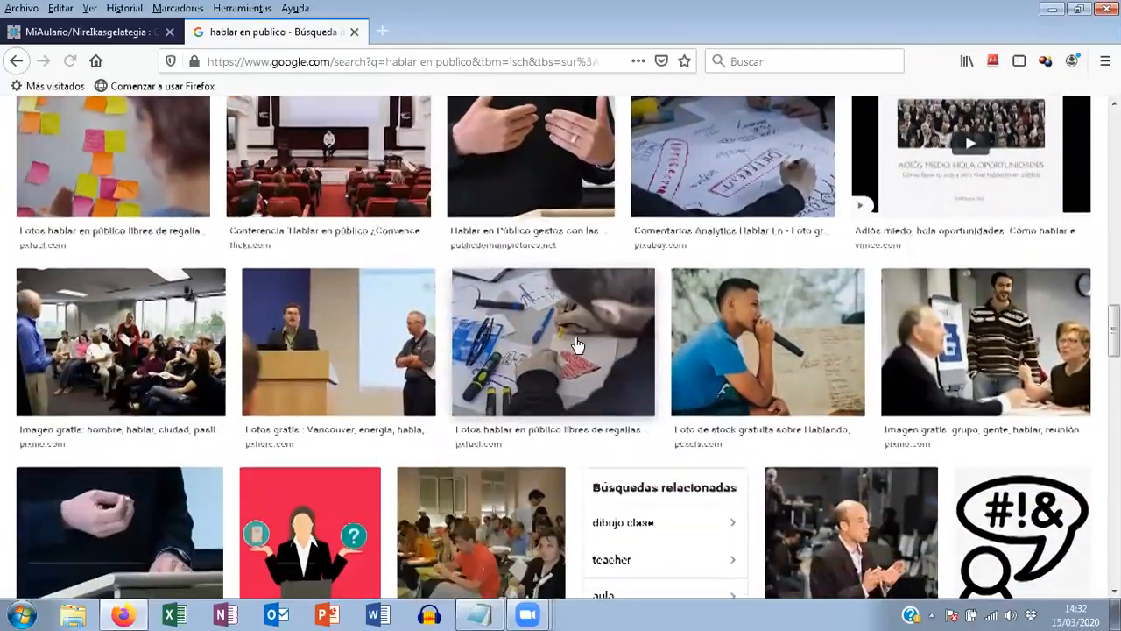
pyautogui.scroll(-8, 577, 345)
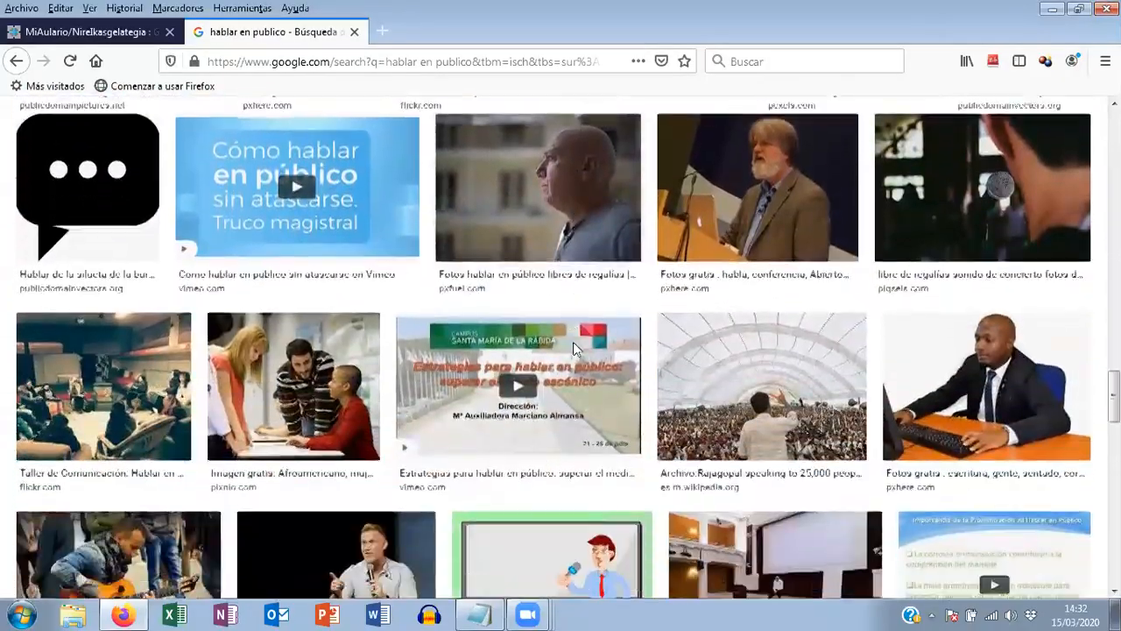
pyautogui.scroll(-5, 576, 348)
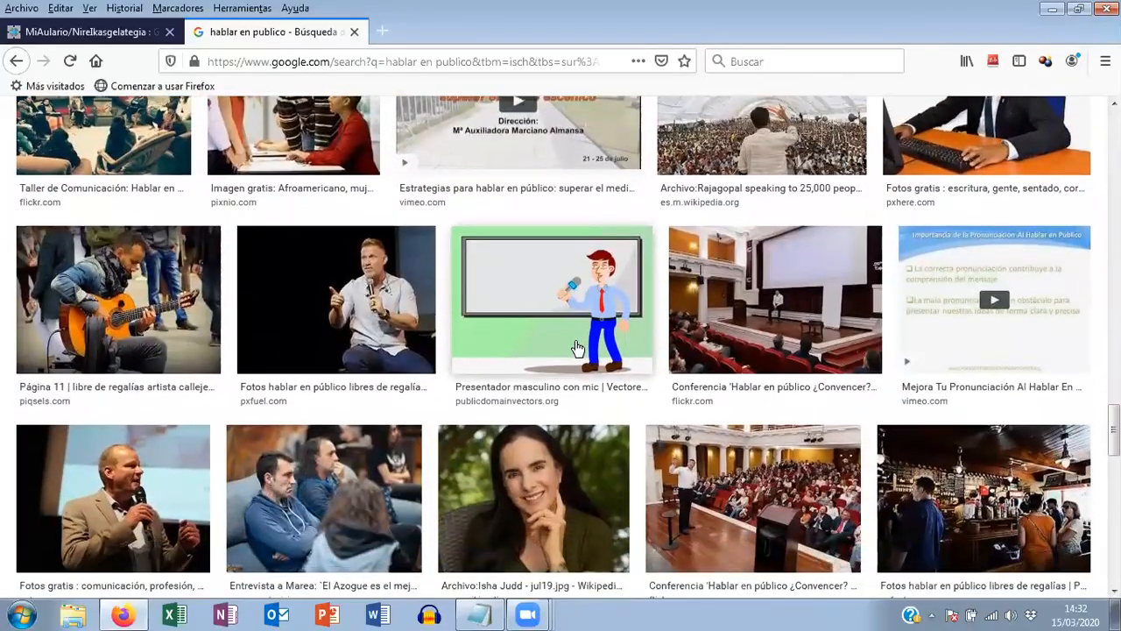
pyautogui.scroll(5, 666, 403)
pyautogui.scroll(10, 669, 405)
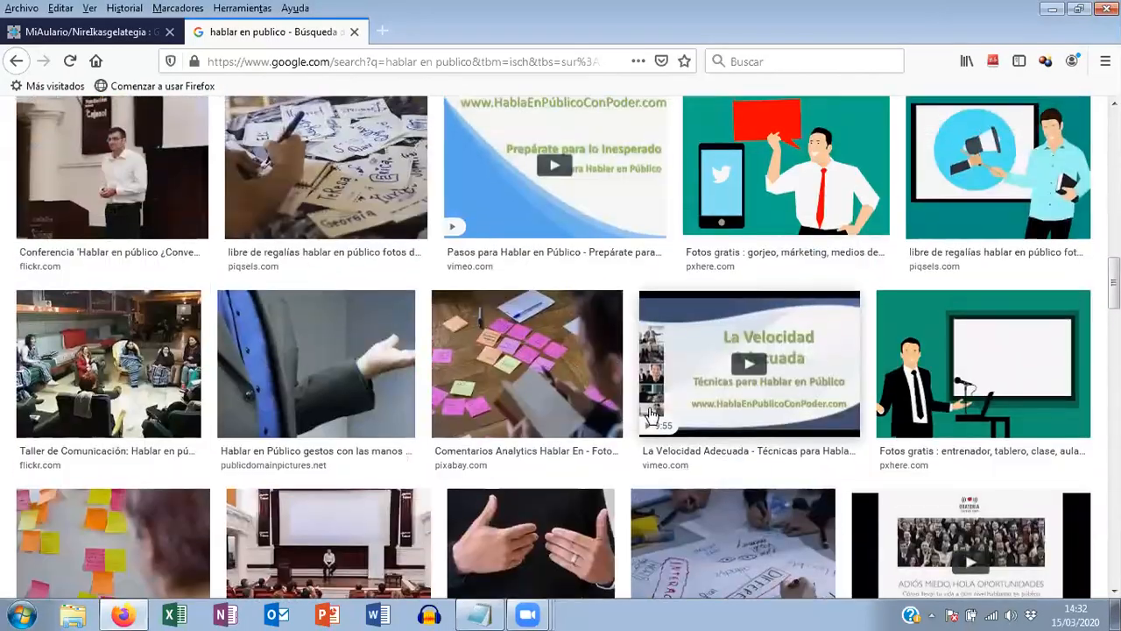
pyautogui.scroll(3, 649, 416)
pyautogui.scroll(3, 648, 423)
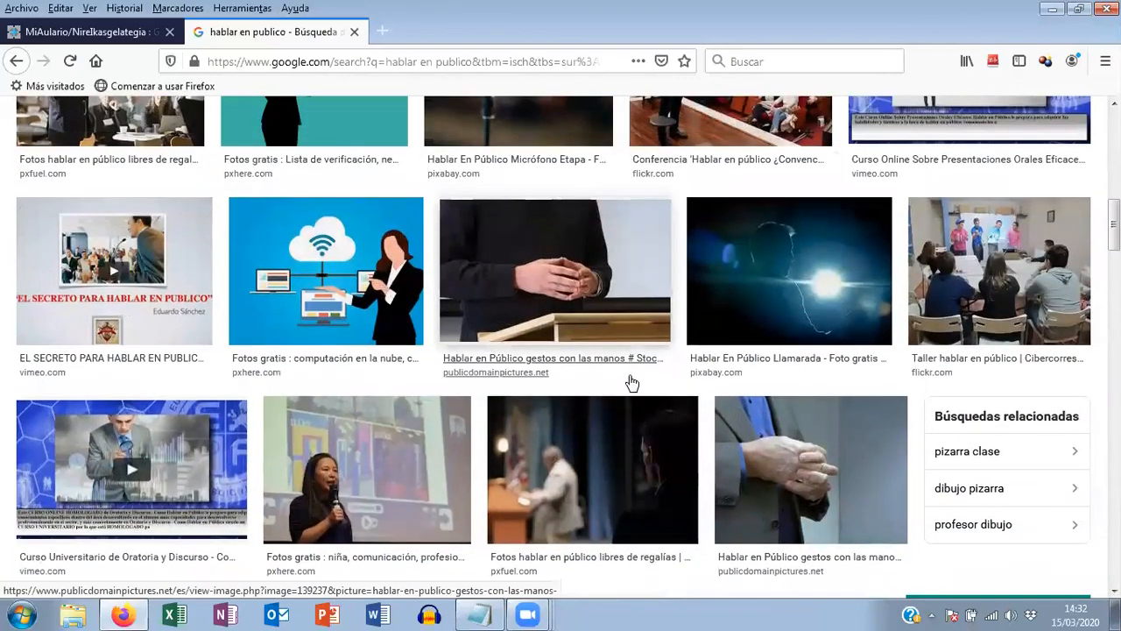
pyautogui.scroll(4, 627, 376)
pyautogui.scroll(2, 624, 379)
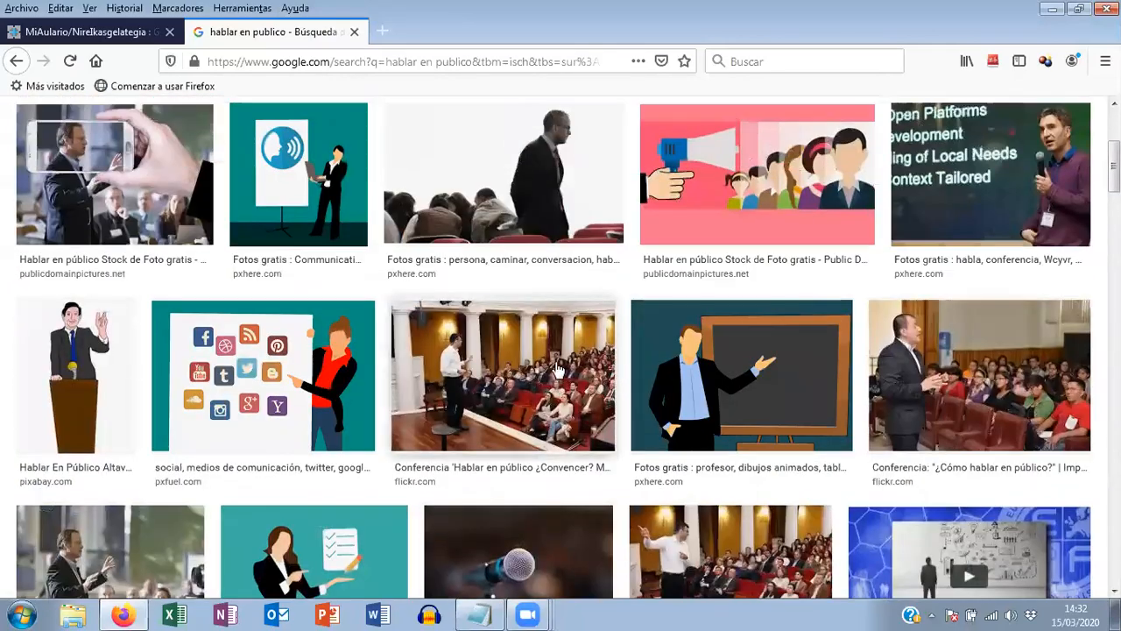
pyautogui.scroll(3, 561, 366)
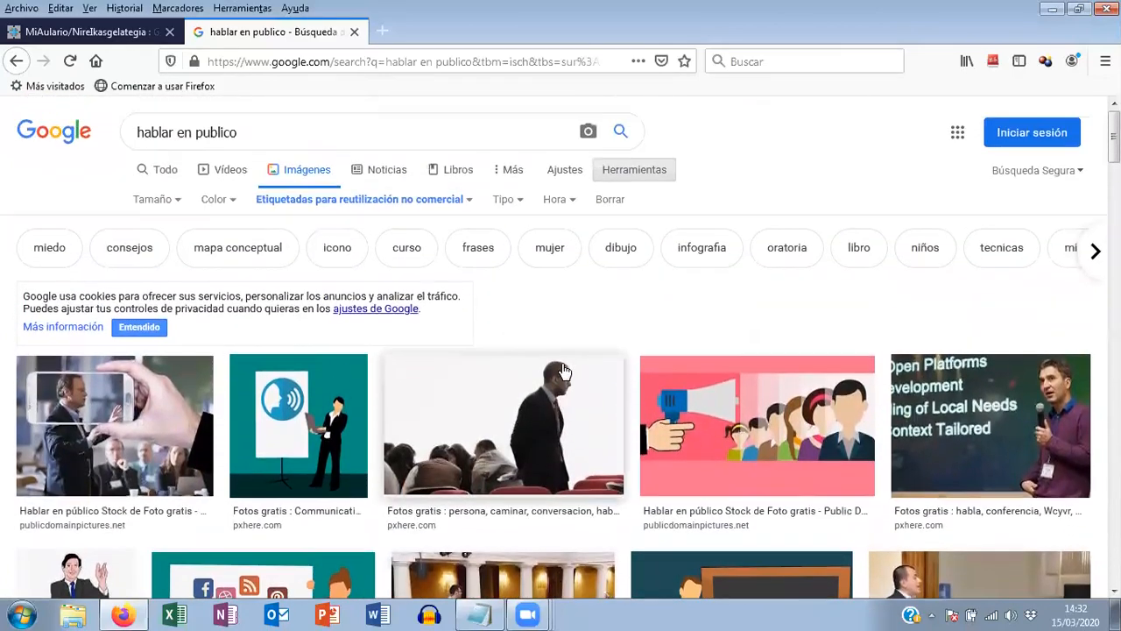
# - In a new browser tab, search Google for "pixabay" and open the Pixabay website from the results
pyautogui.scroll(-1, 564, 374)
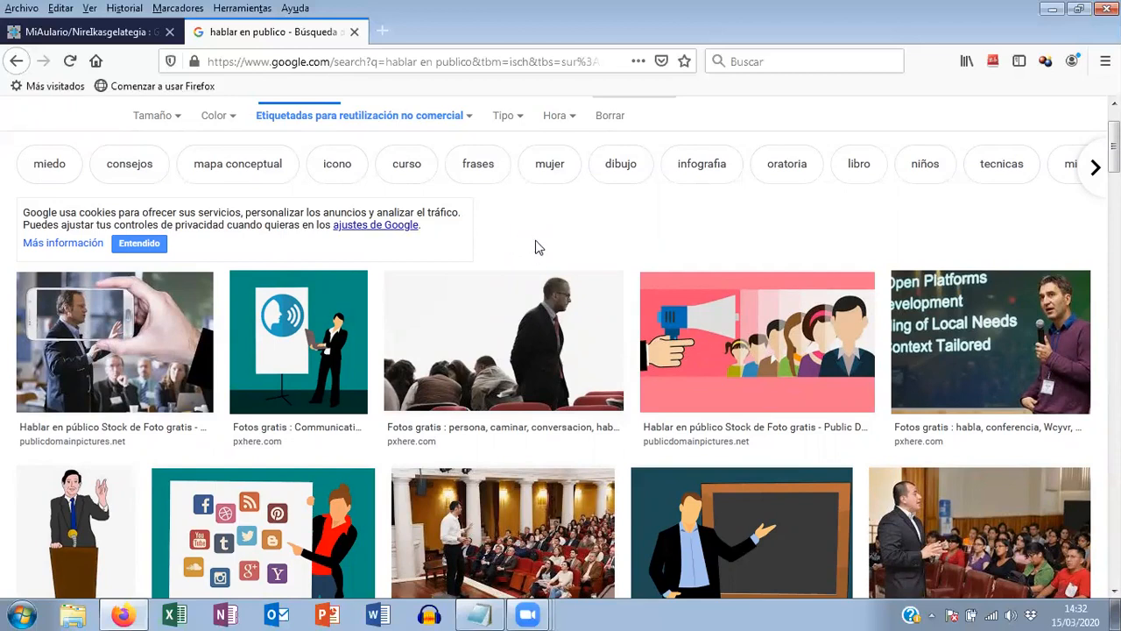
pyautogui.click(384, 31)
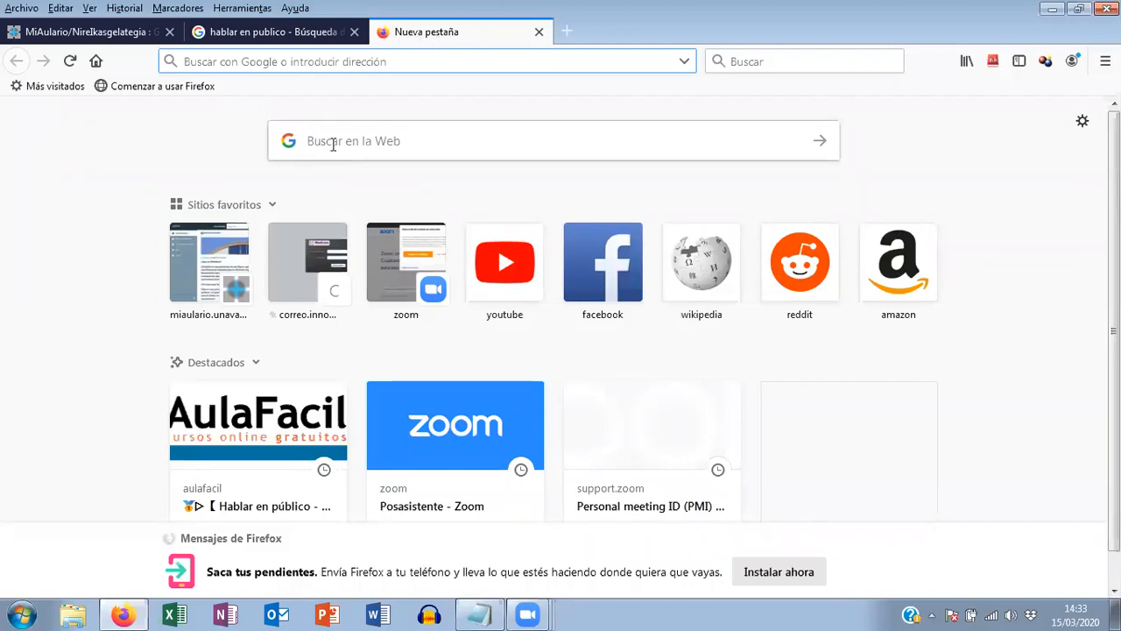
pyautogui.click(359, 145)
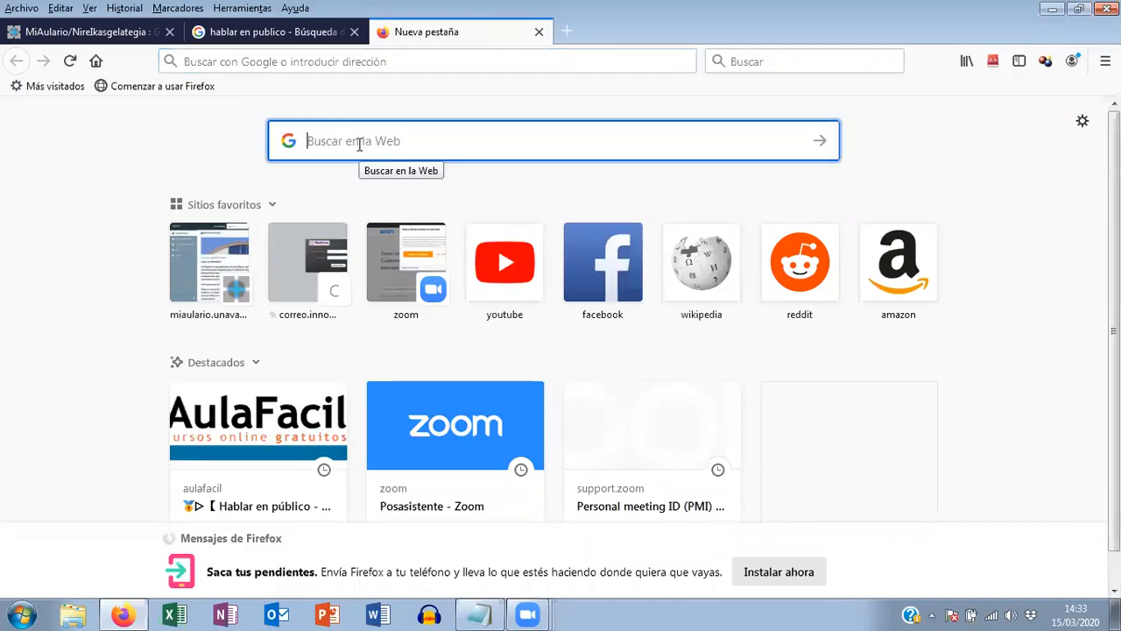
pyautogui.write('pixaba')
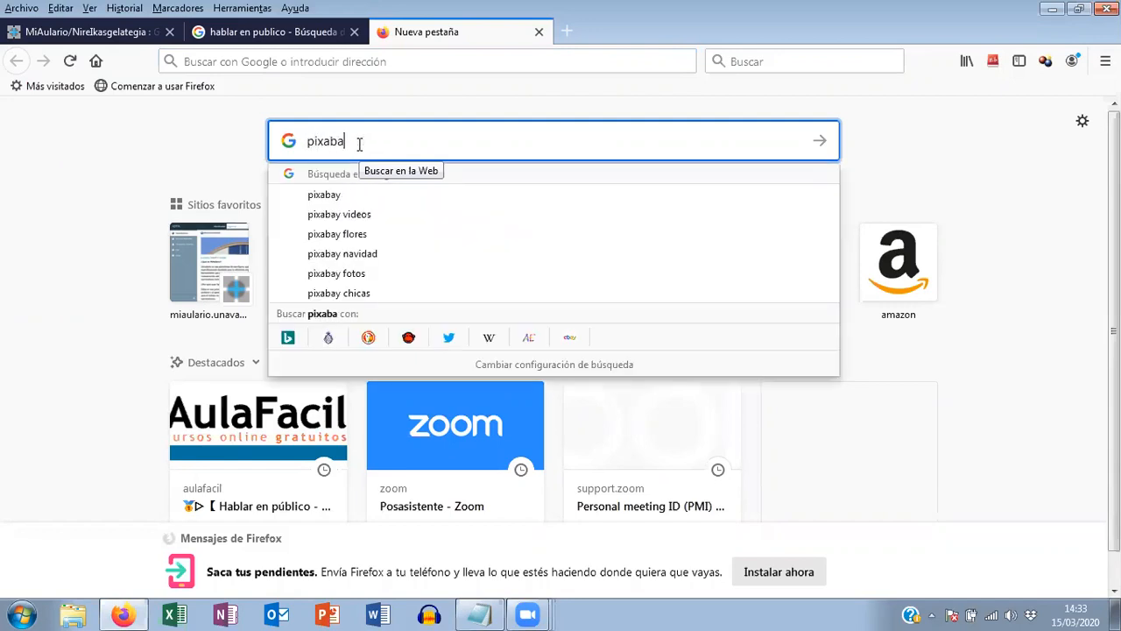
pyautogui.write('y')
pyautogui.press('Return')
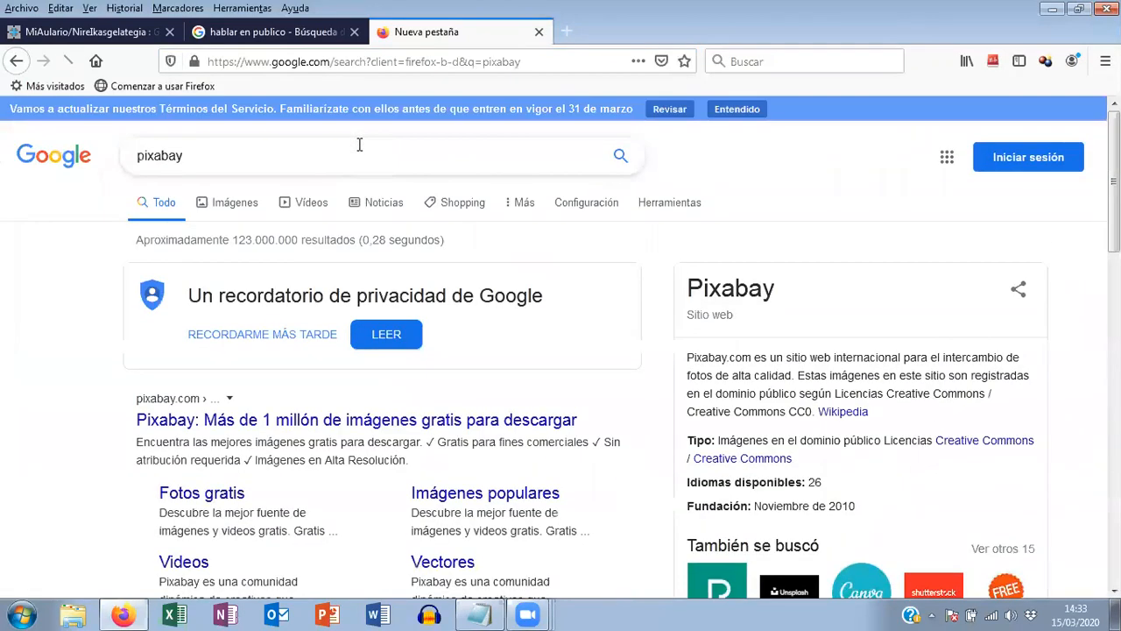
pyautogui.scroll(-2, 382, 255)
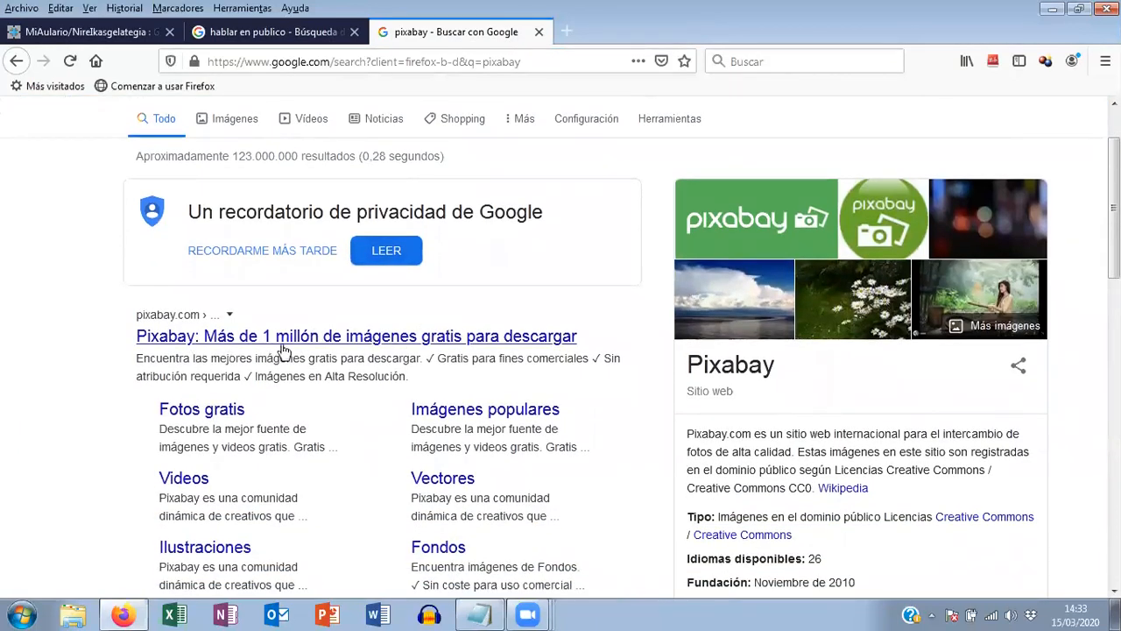
pyautogui.click(348, 340)
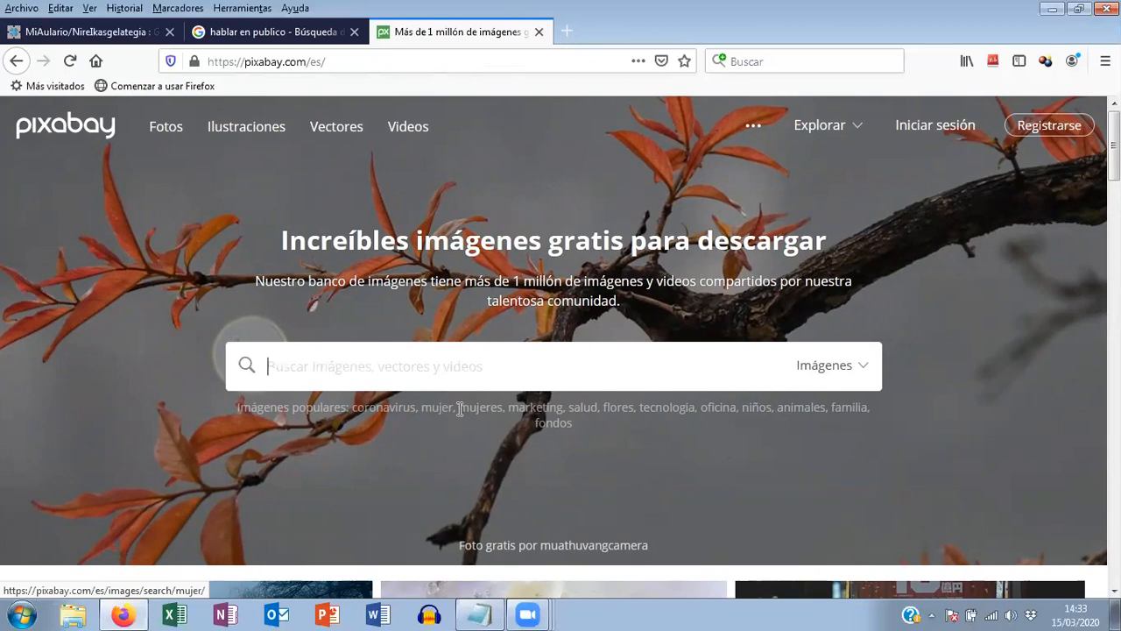
# - Look over the sample pictures on the Pixabay home page and search its images for "internet"
pyautogui.scroll(-2, 459, 406)
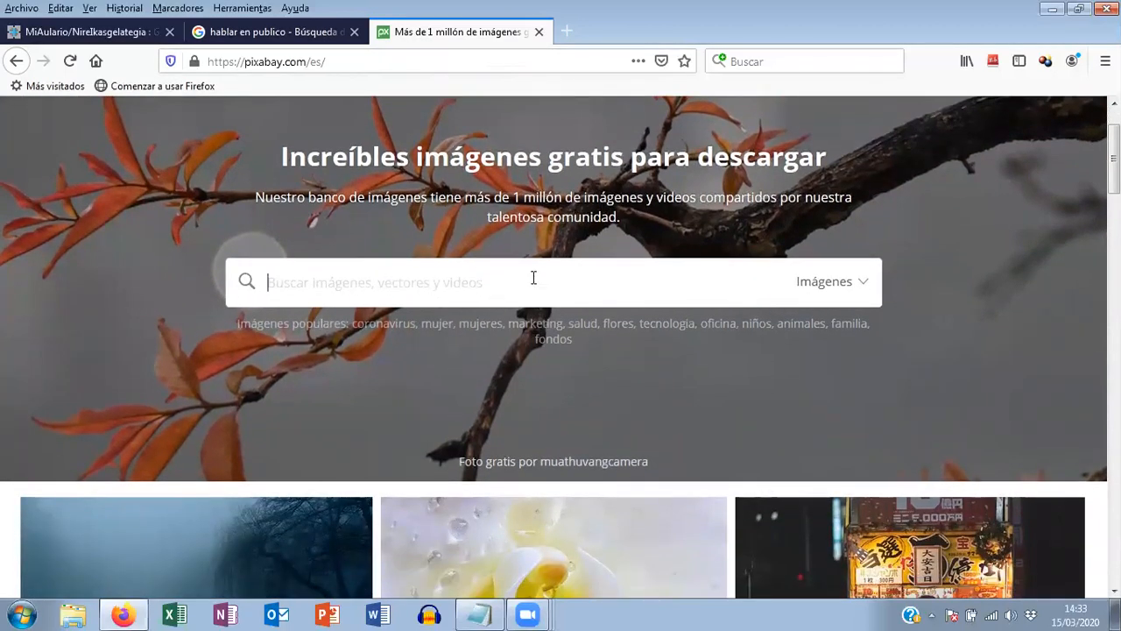
pyautogui.scroll(-2, 533, 277)
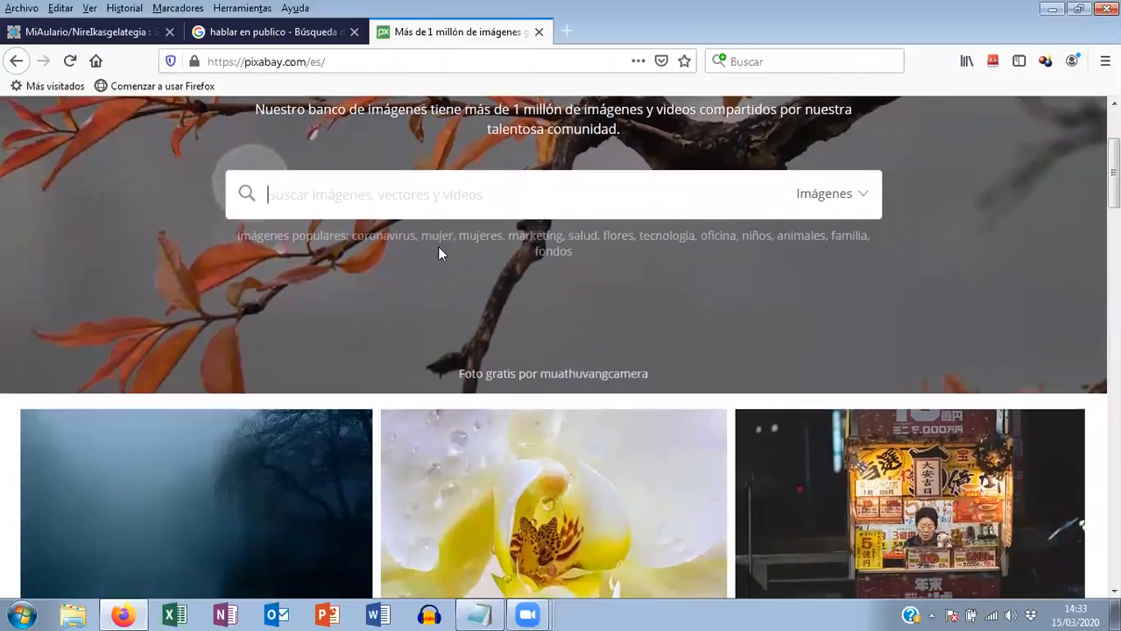
pyautogui.scroll(-12, 438, 246)
pyautogui.scroll(-8, 443, 286)
pyautogui.scroll(8, 468, 318)
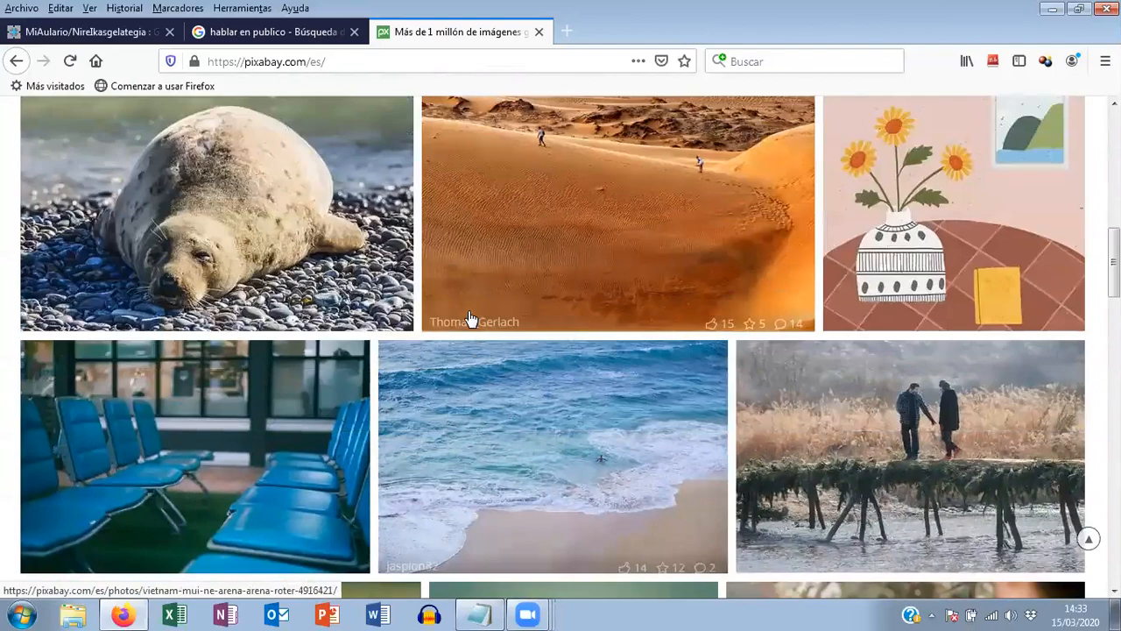
pyautogui.scroll(15, 468, 318)
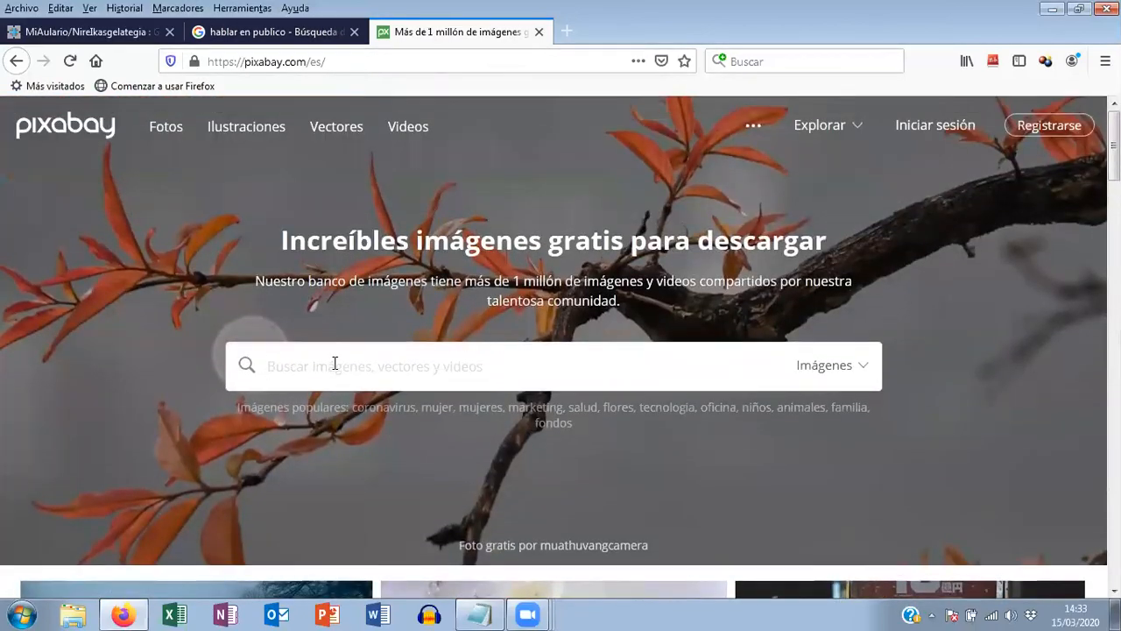
pyautogui.click(335, 363)
pyautogui.write('in')
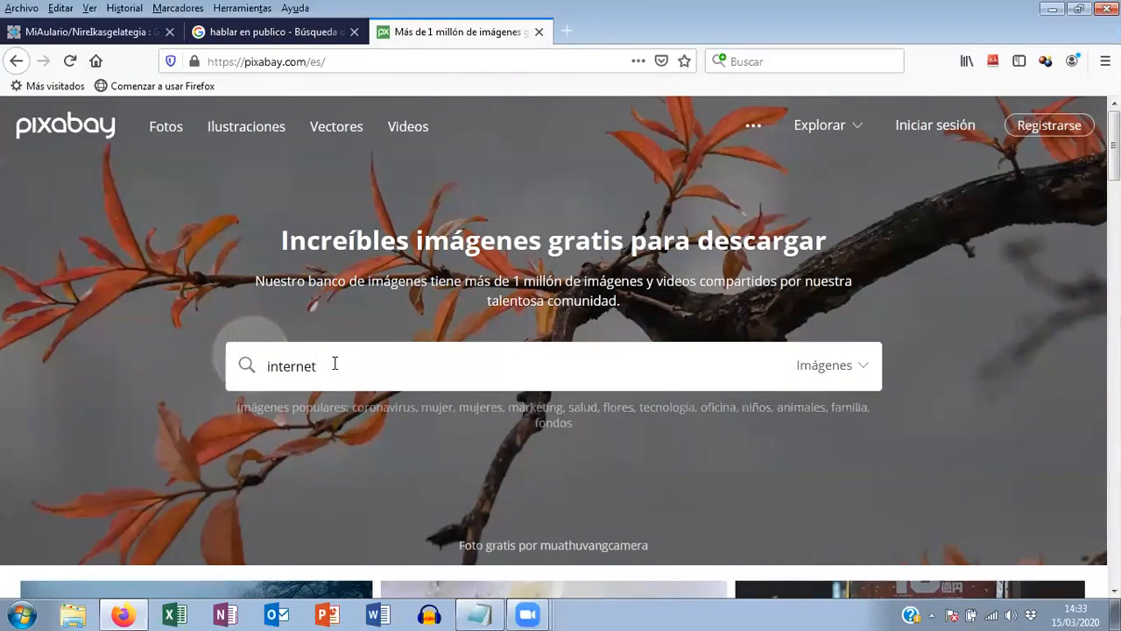
pyautogui.write('ternet')
pyautogui.press('Return')
# - Look through the Pixabay results for "internet", comparing the Shutterstock-sponsored pictures with the free images below them
pyautogui.scroll(-3, 496, 376)
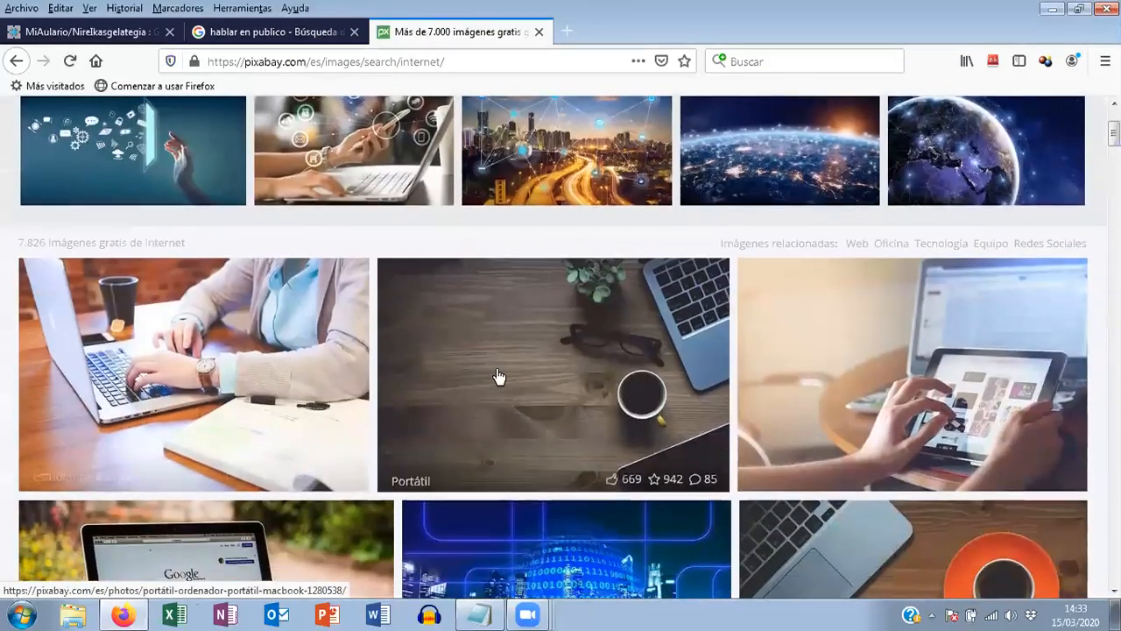
pyautogui.scroll(-5, 497, 376)
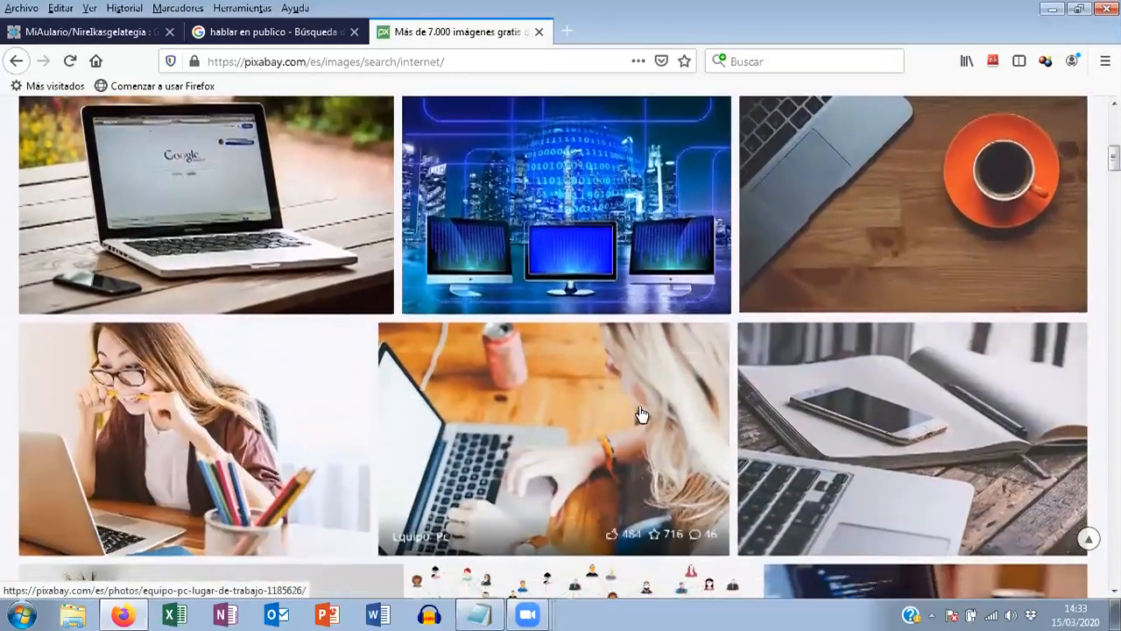
pyautogui.scroll(-1, 641, 415)
pyautogui.scroll(-3, 300, 343)
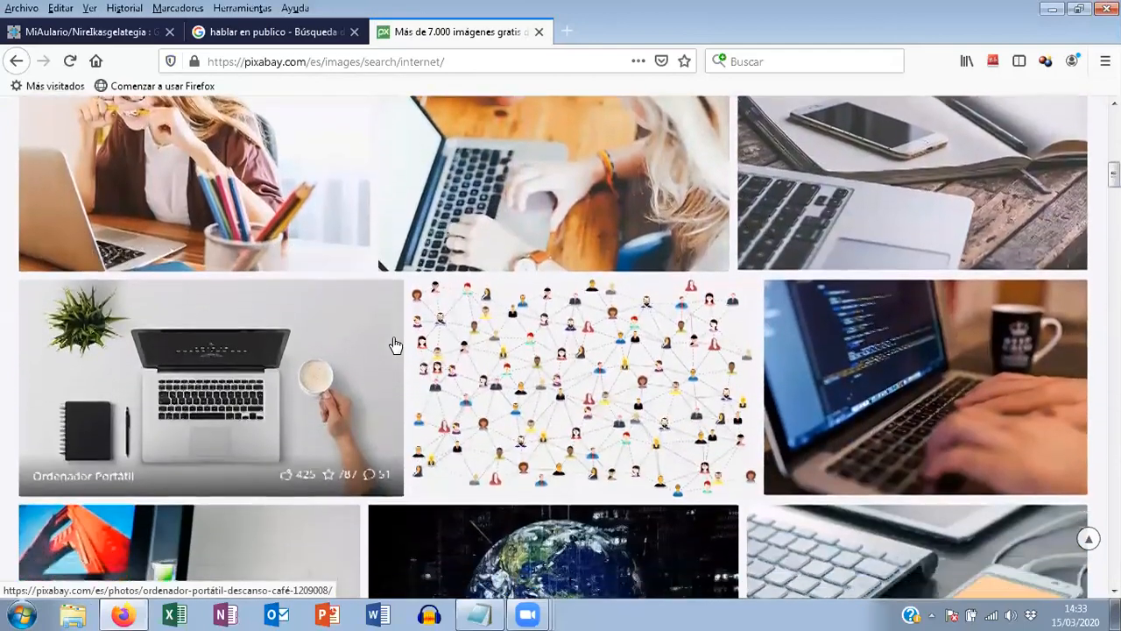
pyautogui.scroll(-1, 395, 344)
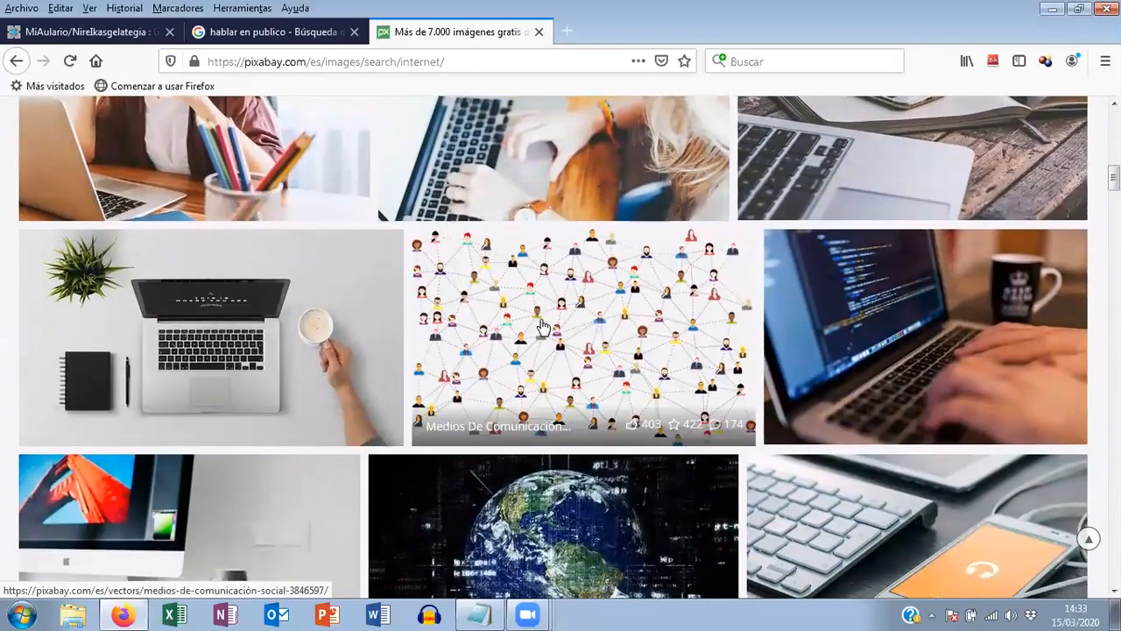
pyautogui.scroll(-3, 541, 326)
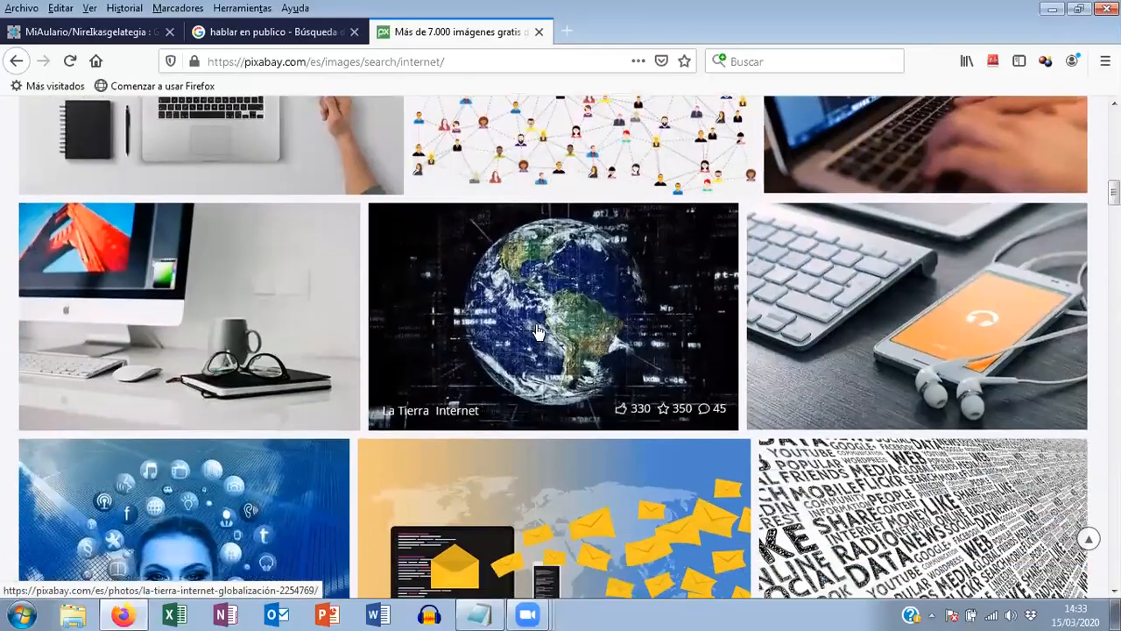
pyautogui.scroll(-1, 538, 332)
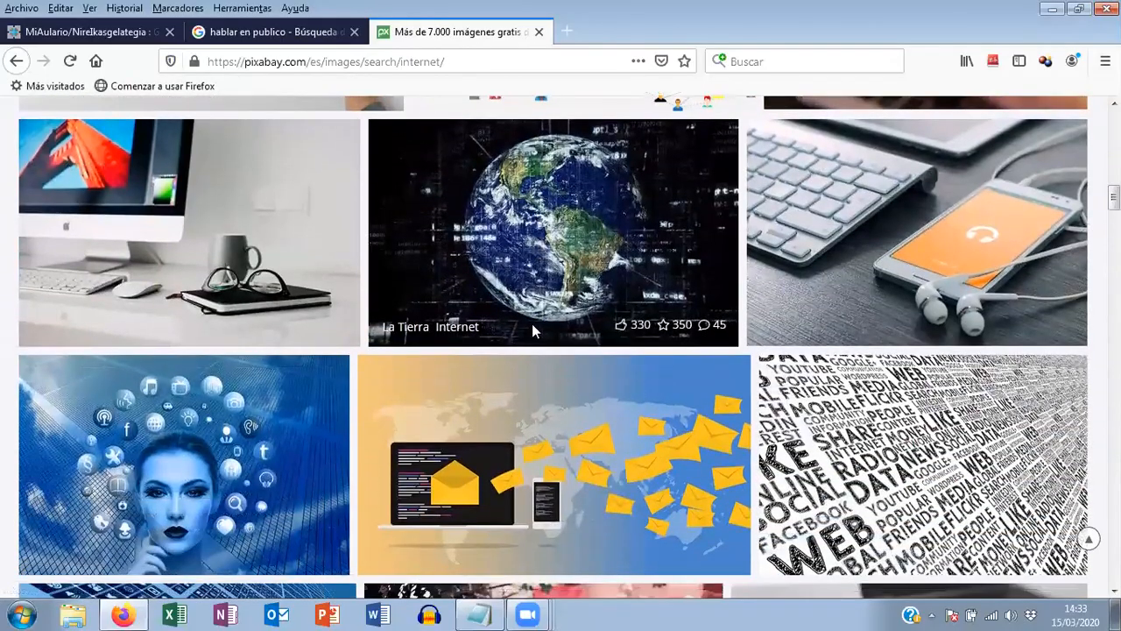
pyautogui.scroll(-2, 530, 324)
pyautogui.scroll(9, 530, 331)
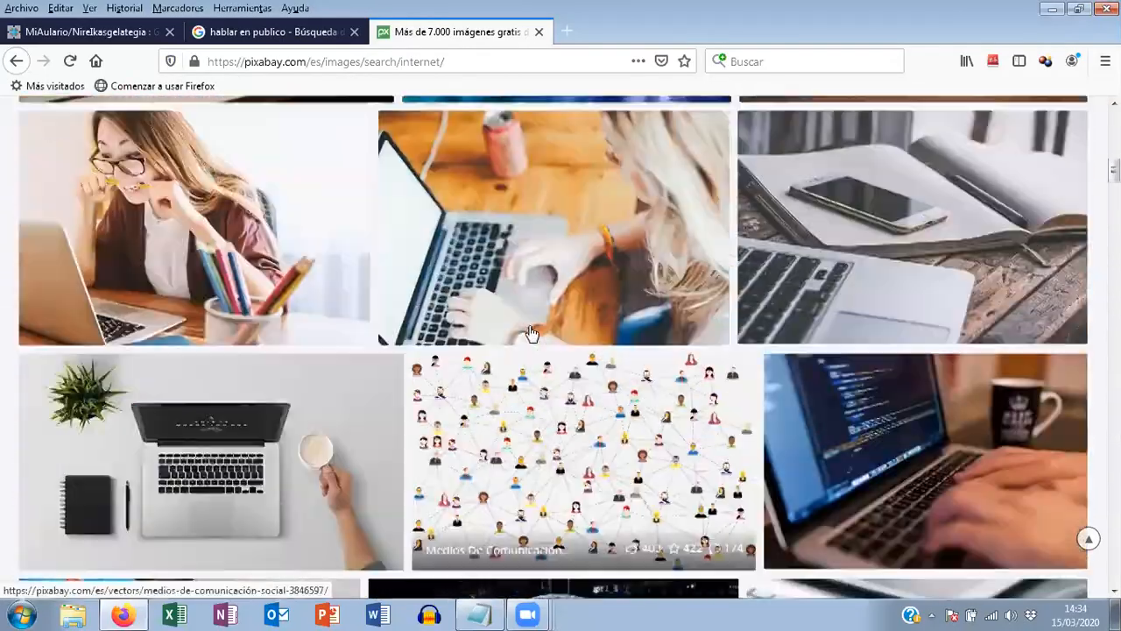
pyautogui.scroll(8, 528, 333)
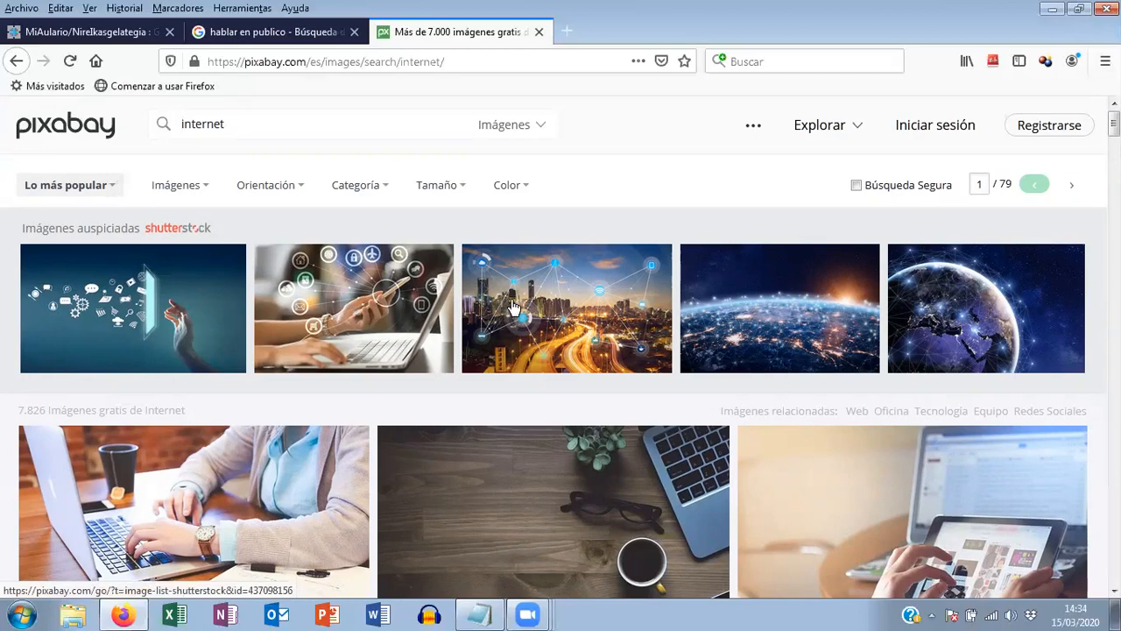
pyautogui.scroll(-2, 512, 306)
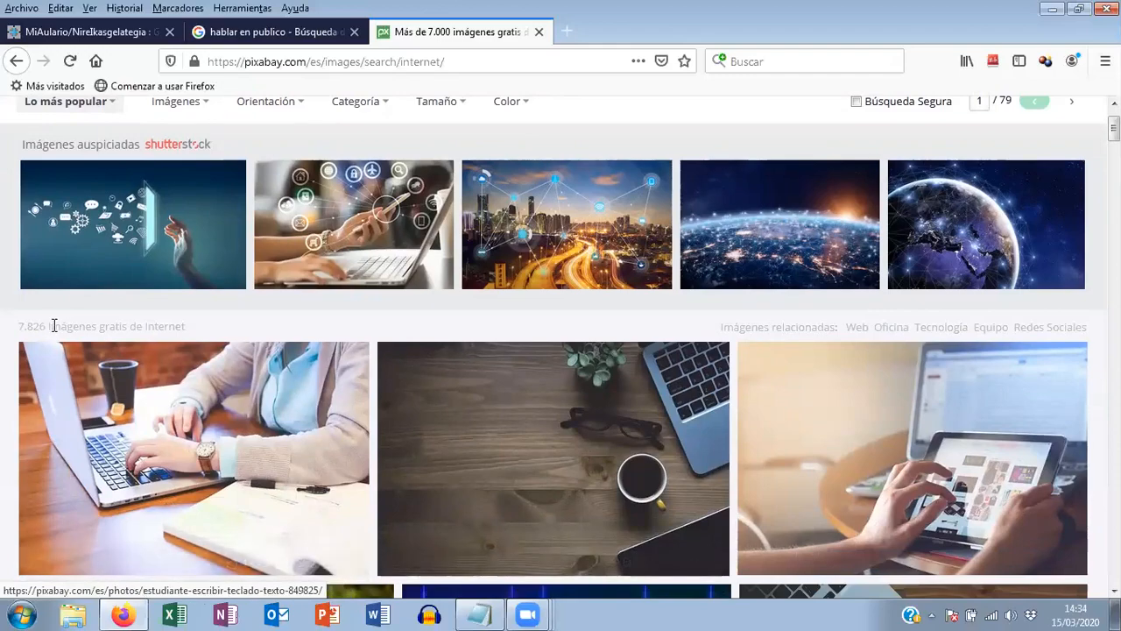
pyautogui.scroll(-3, 791, 400)
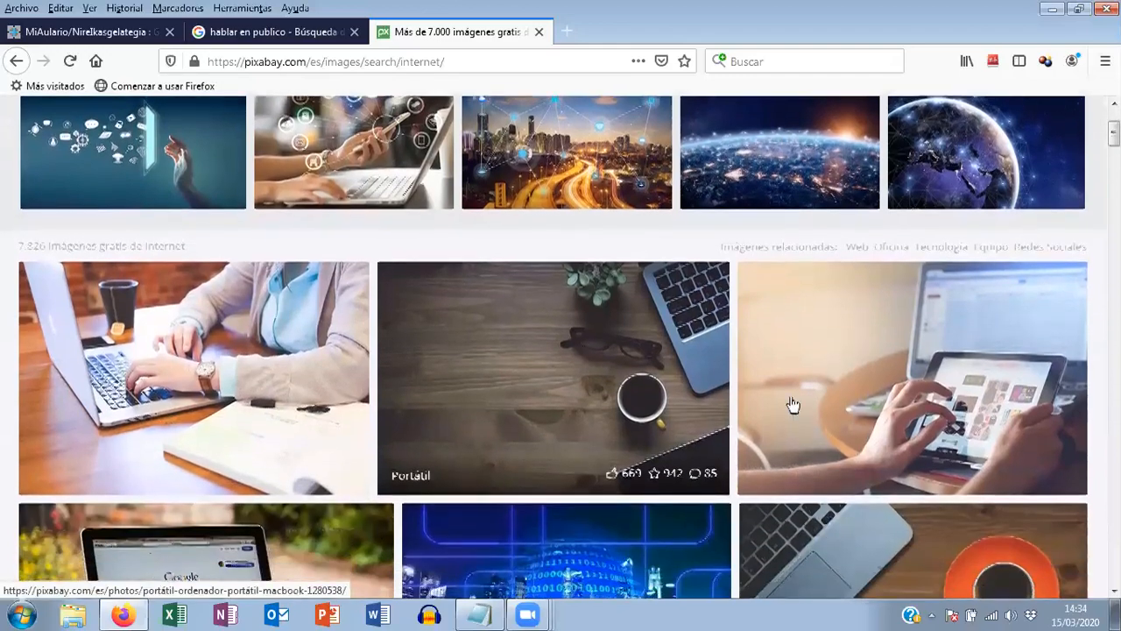
pyautogui.scroll(-10, 837, 407)
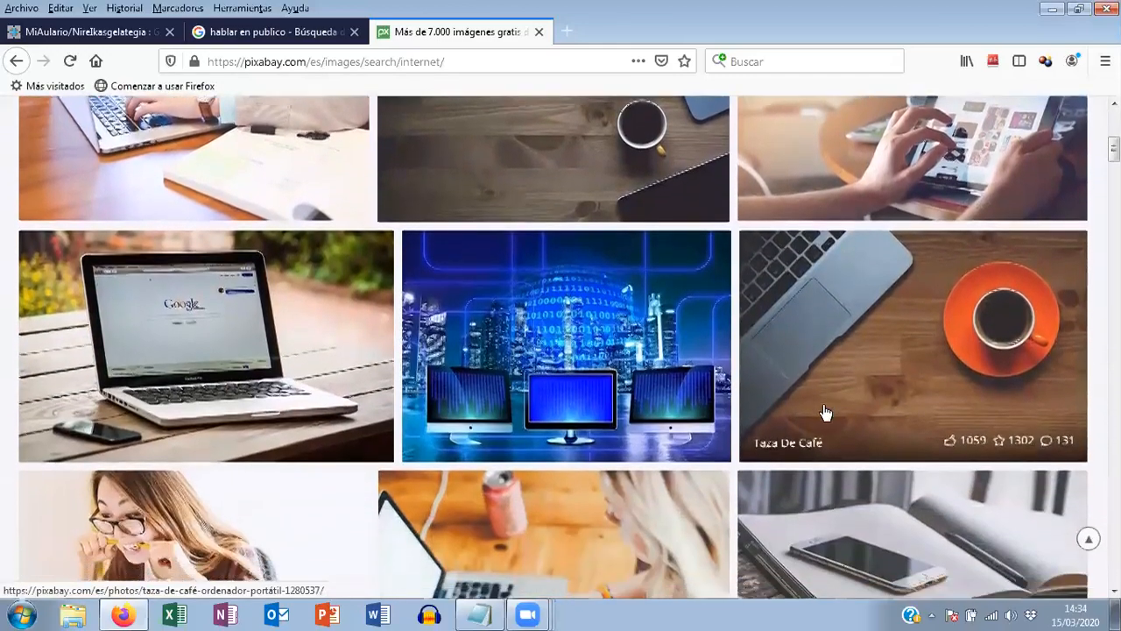
pyautogui.scroll(-10, 638, 403)
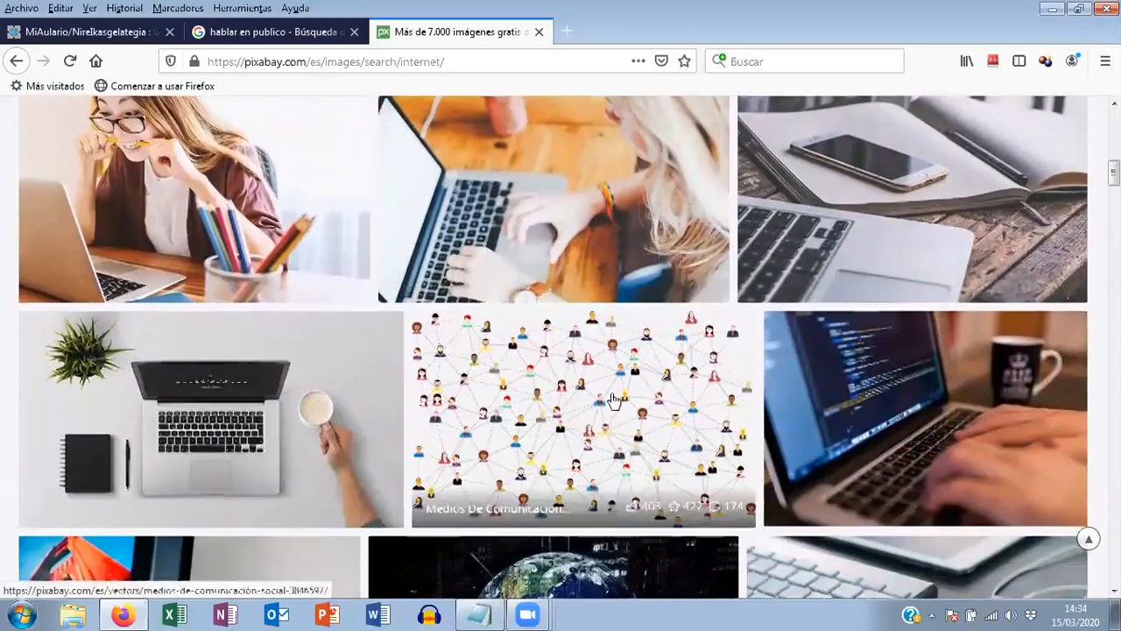
pyautogui.scroll(-4, 604, 399)
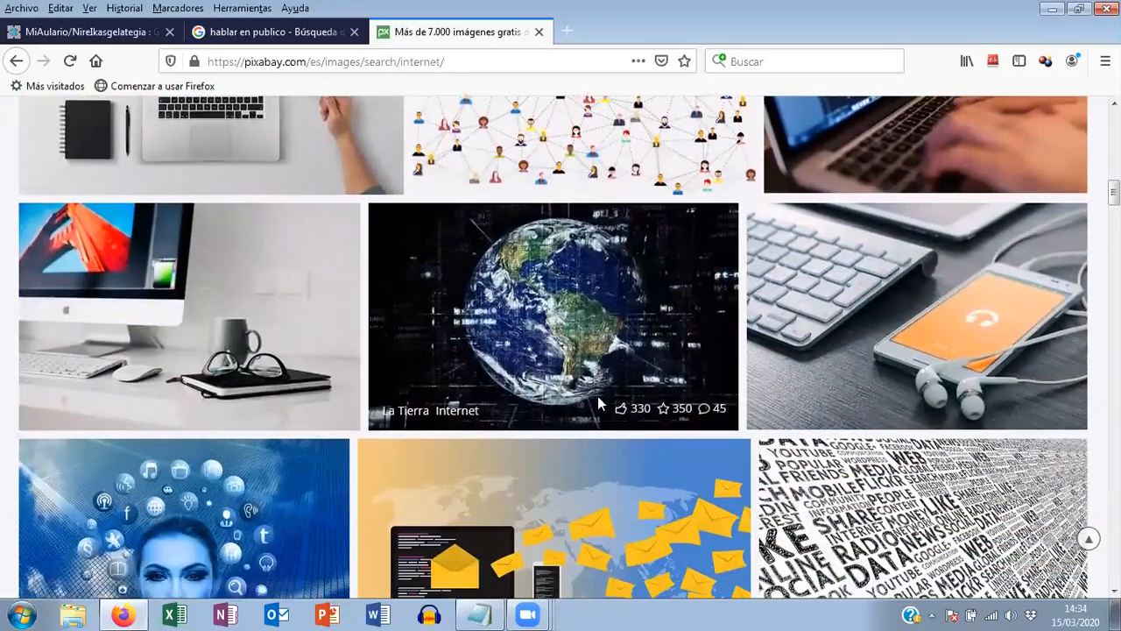
pyautogui.scroll(5, 597, 396)
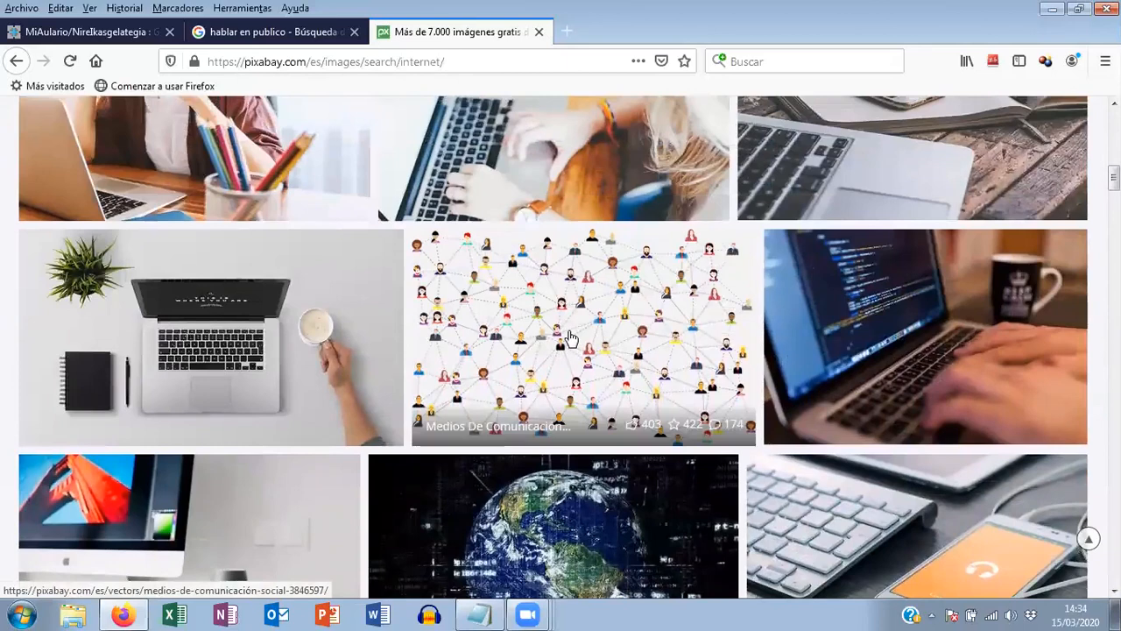
# - Open the vector image of people linked in a network and check its download option and Pixabay License terms
pyautogui.click(558, 338)
pyautogui.scroll(-4, 749, 315)
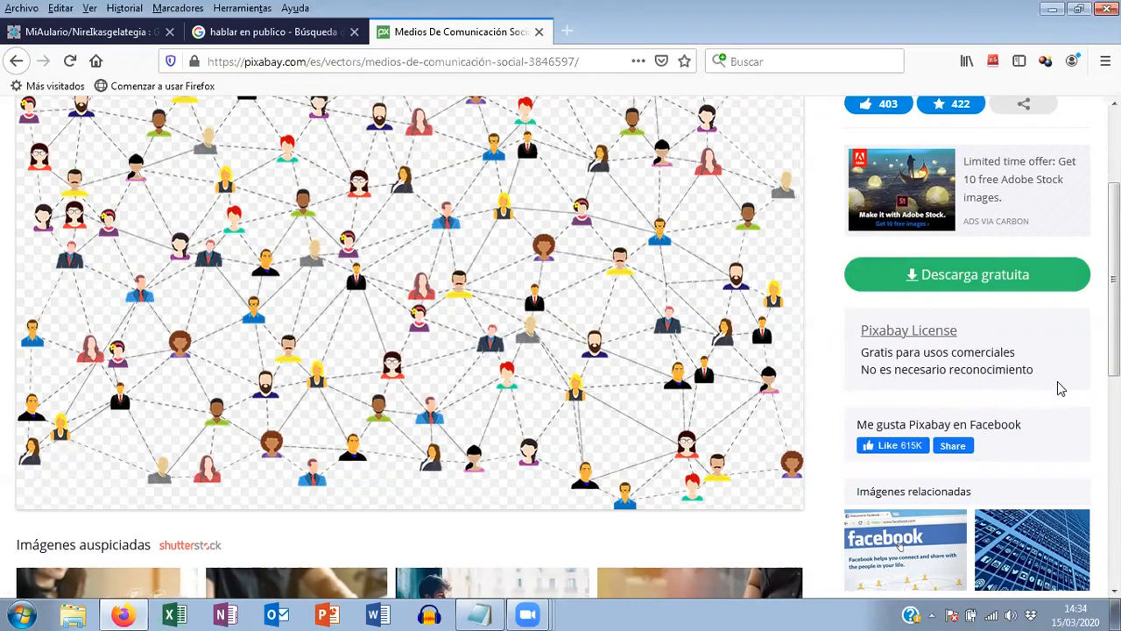
pyautogui.scroll(-3, 1059, 390)
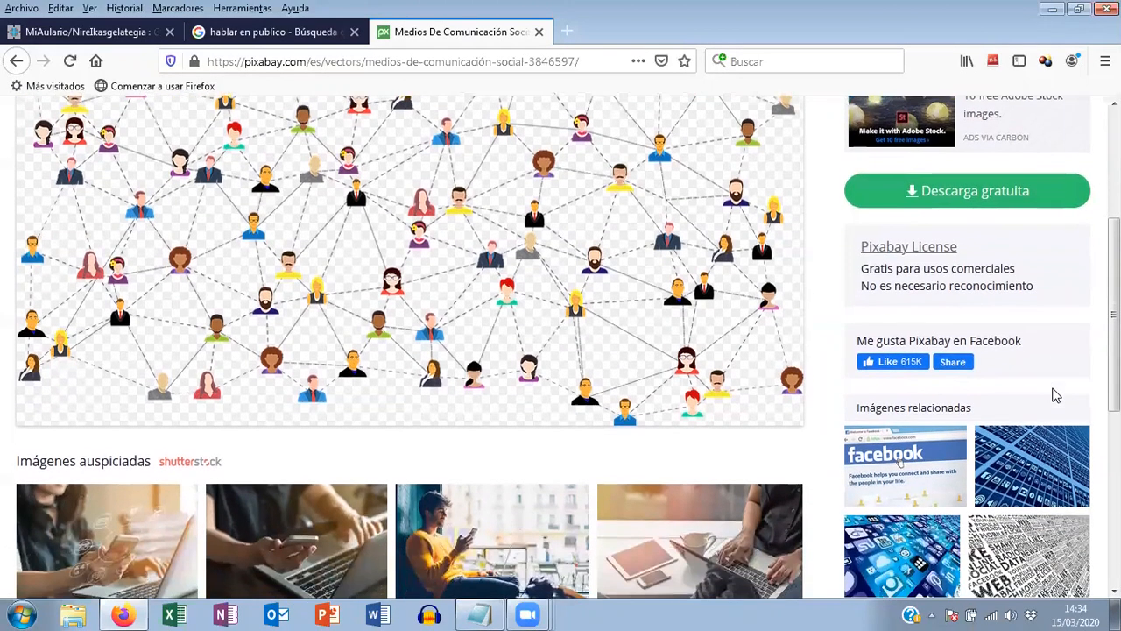
pyautogui.scroll(5, 1047, 395)
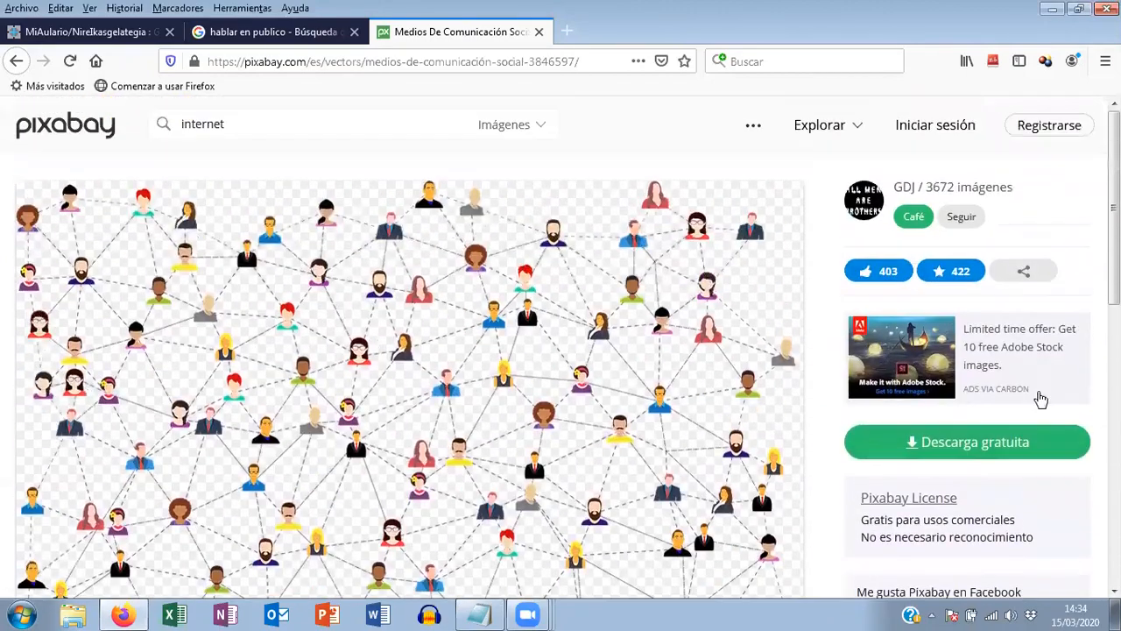
# - In another new browser tab, search Google for "freeimages" and open the FreeImages.com website from the results
pyautogui.click(566, 31)
pyautogui.click(414, 144)
pyautogui.write('f')
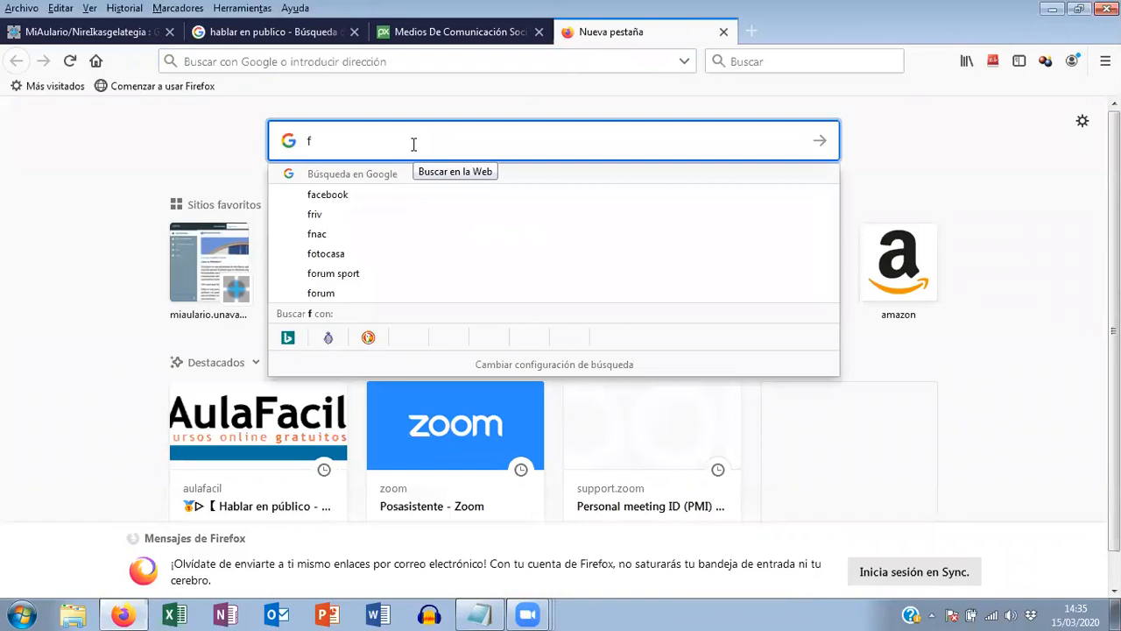
pyautogui.write('reeimages')
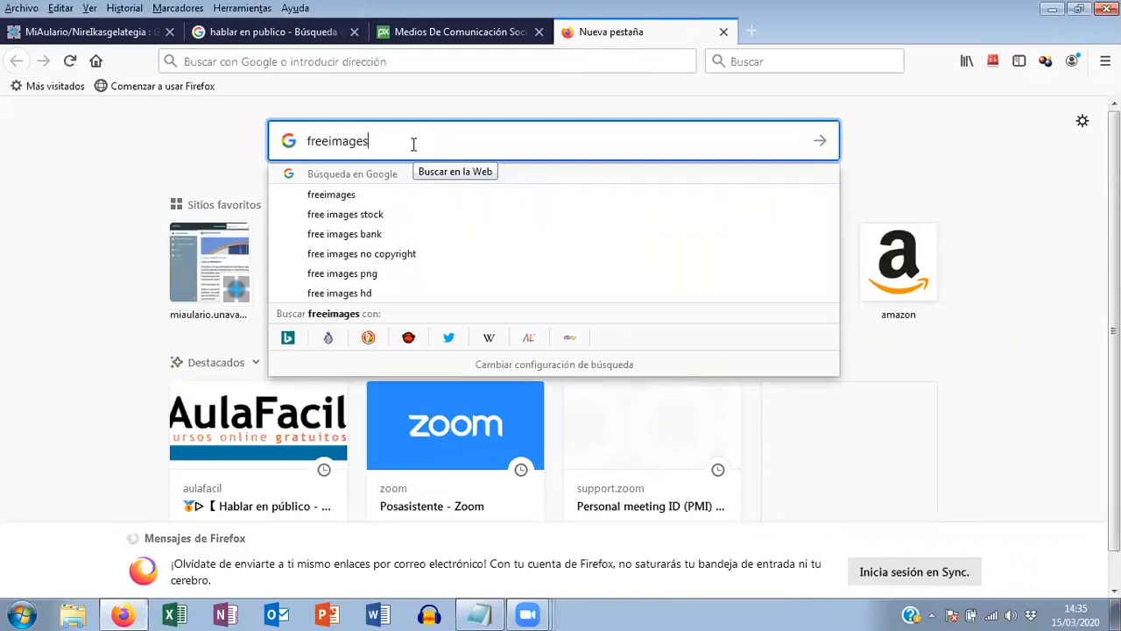
pyautogui.press('Return')
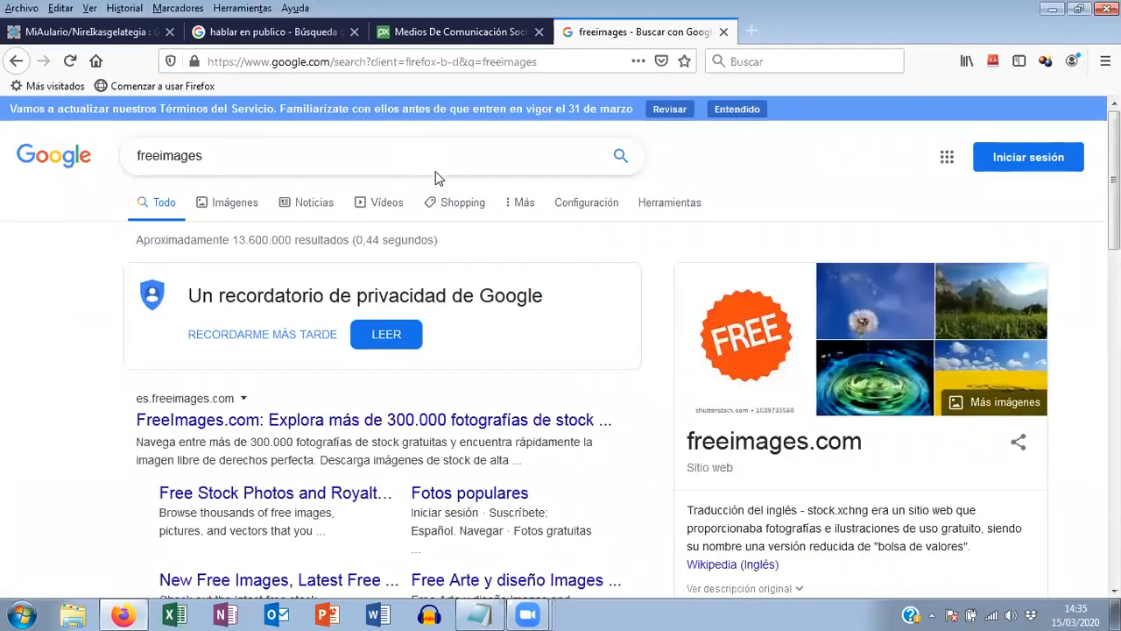
pyautogui.scroll(-2, 438, 200)
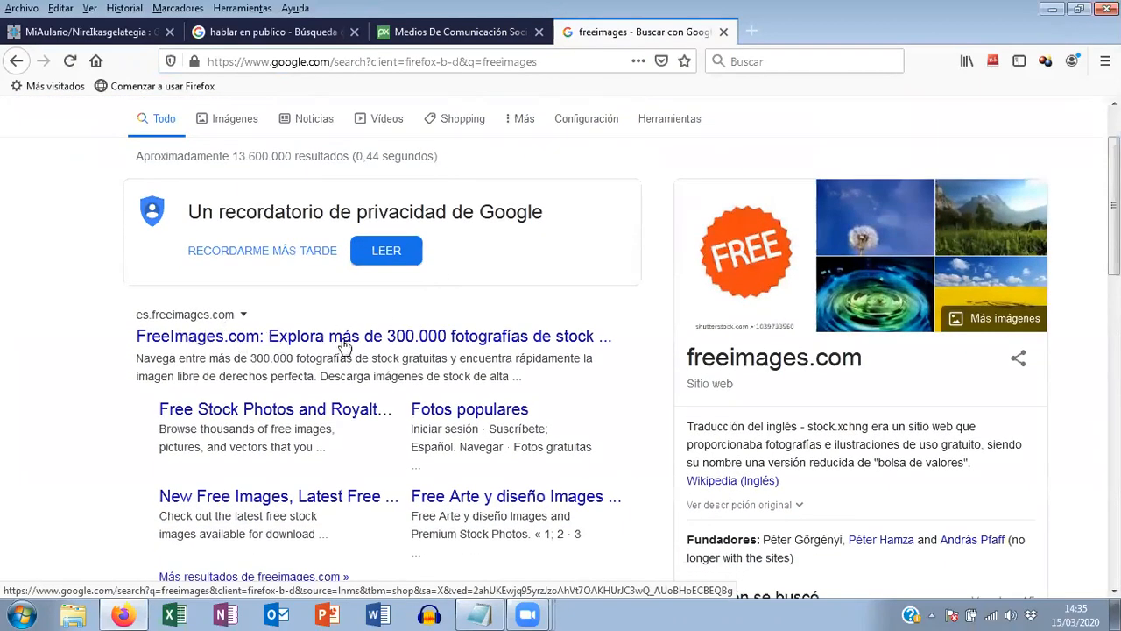
pyautogui.click(337, 342)
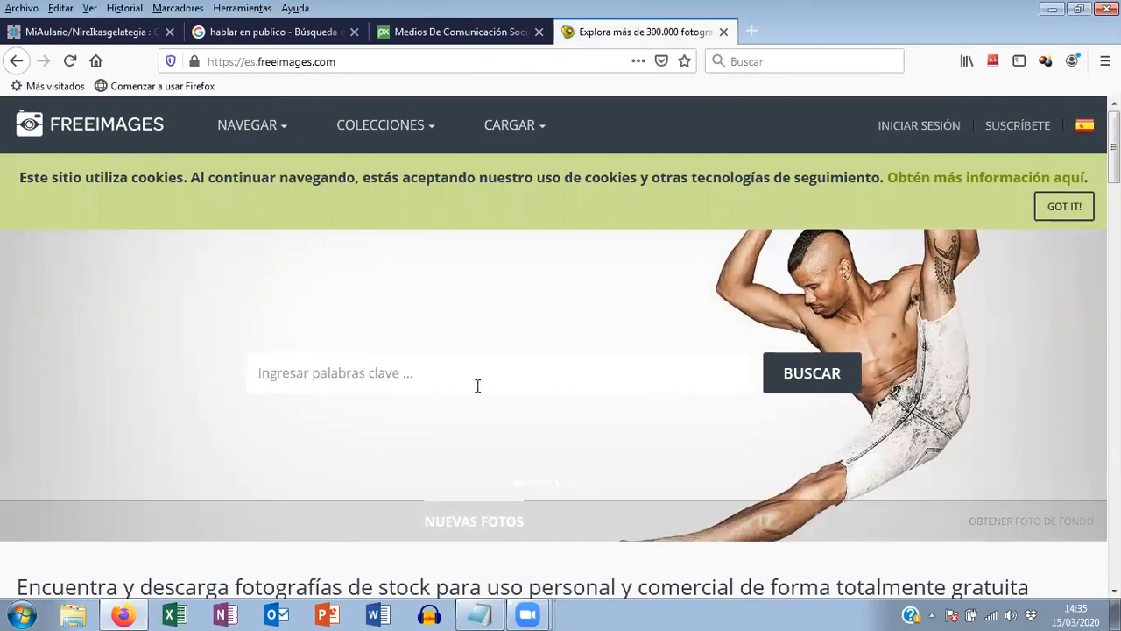
# - Search FreeImages for "internet" and compare the iStock-related pictures with the free images below them
pyautogui.click(377, 382)
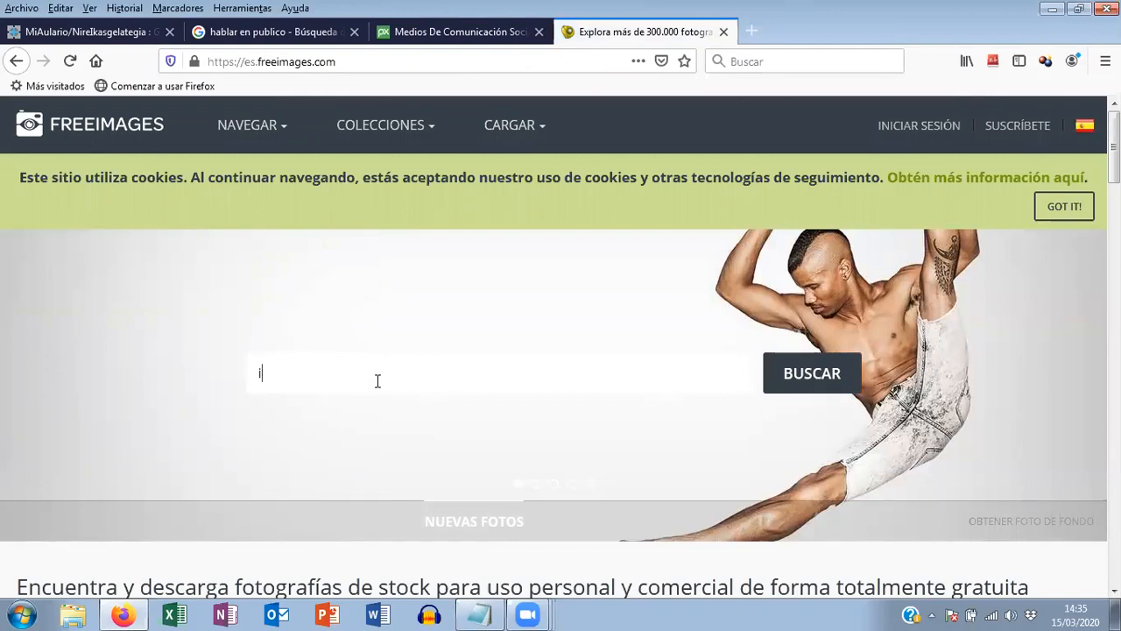
pyautogui.write('internet')
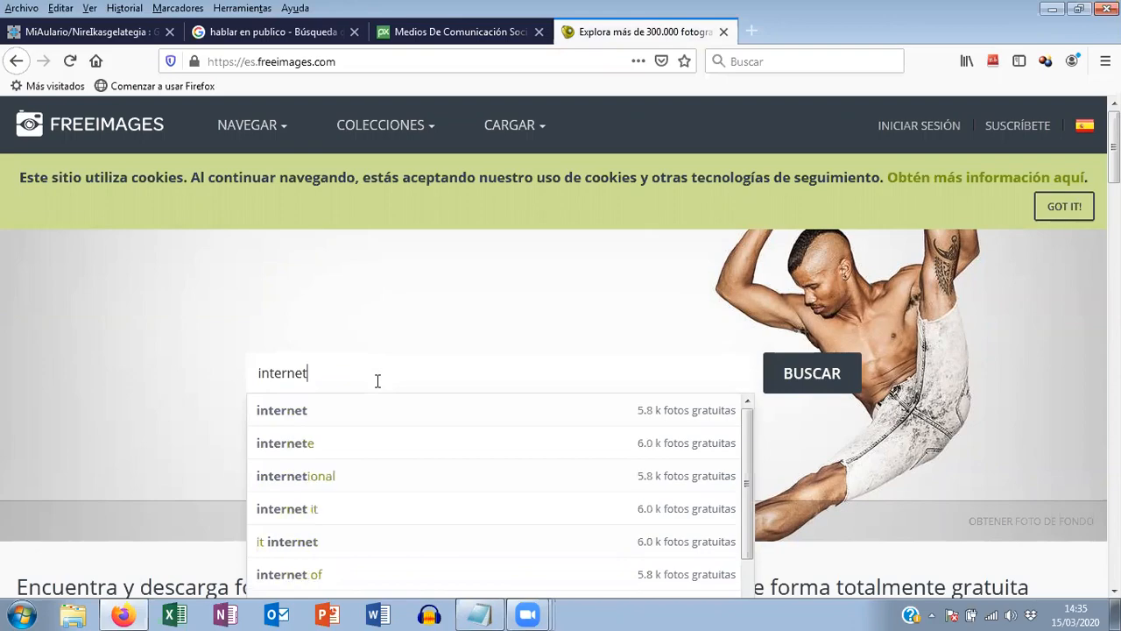
pyautogui.press('Return')
pyautogui.scroll(-10, 433, 368)
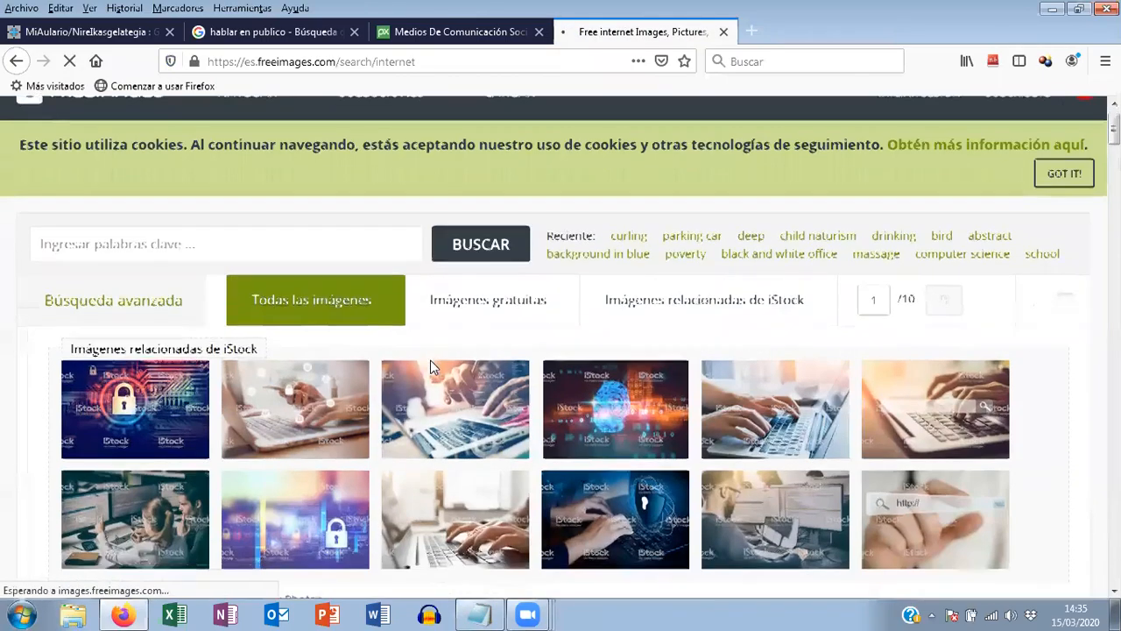
pyautogui.scroll(-5, 528, 381)
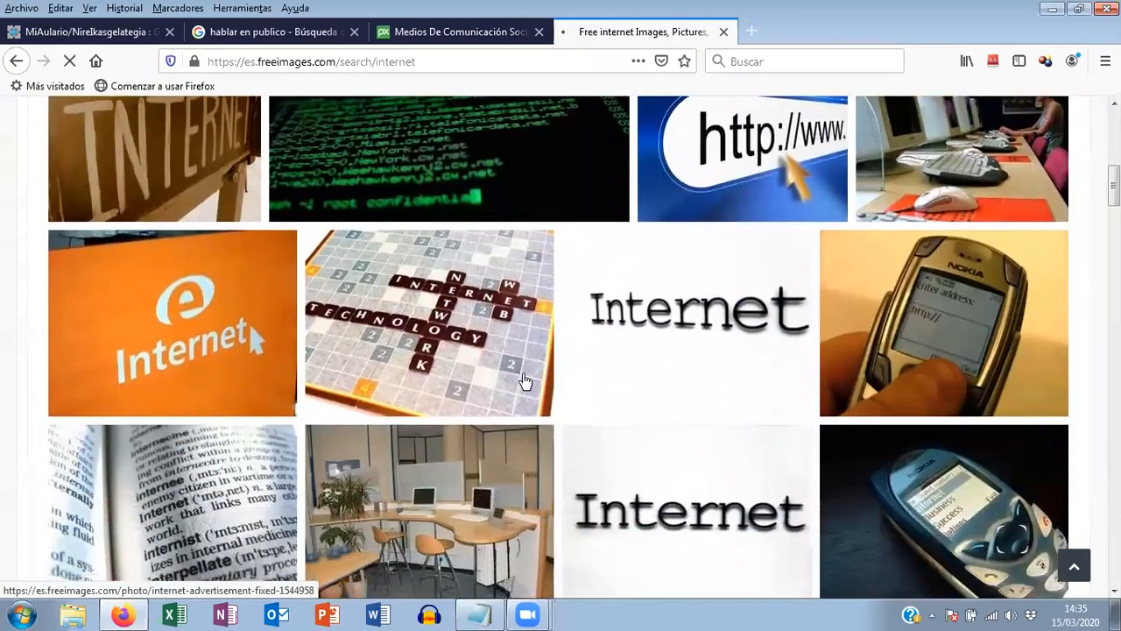
pyautogui.scroll(-3, 605, 400)
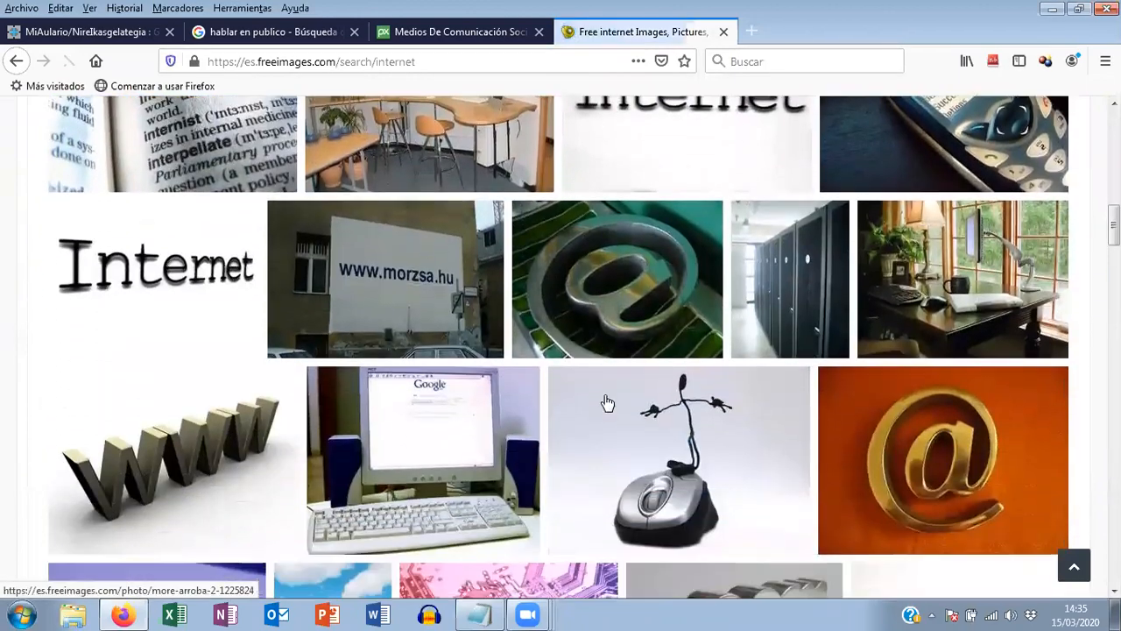
pyautogui.scroll(15, 604, 403)
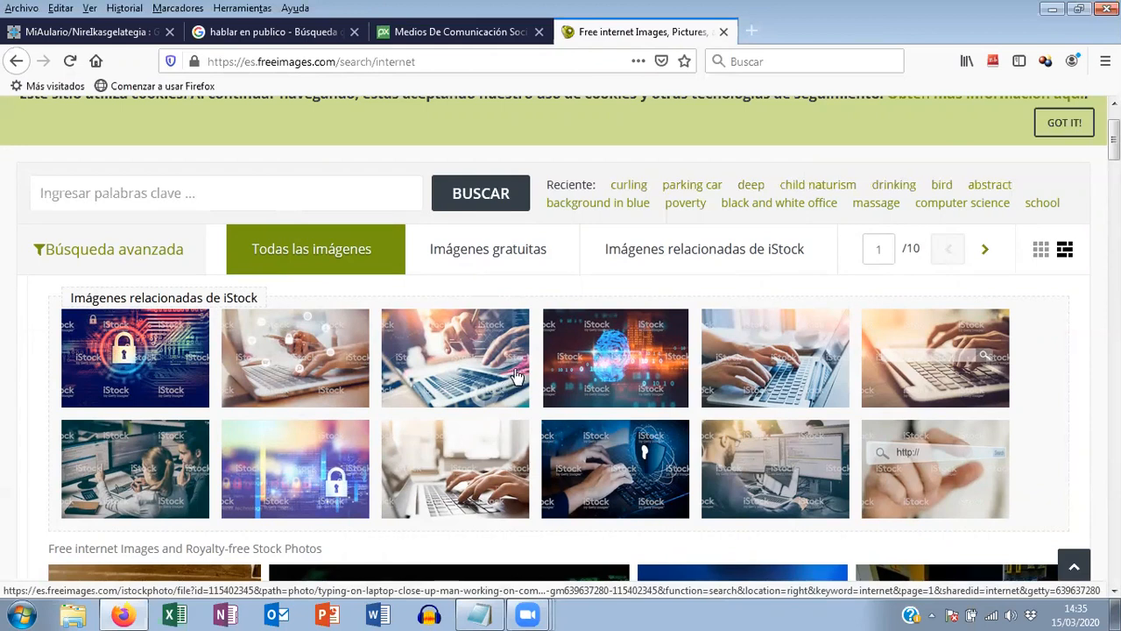
# - Return to the Google image results for "hablar en publico" and browse the reusable pictures for a suitable course illustration
pyautogui.click(265, 34)
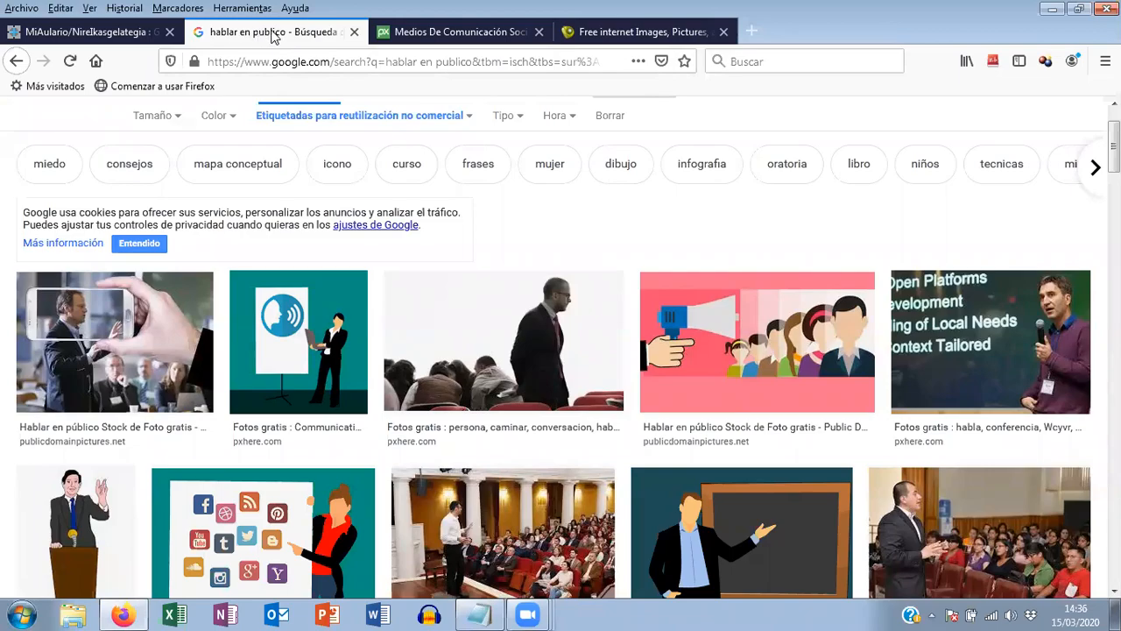
pyautogui.scroll(-5, 369, 173)
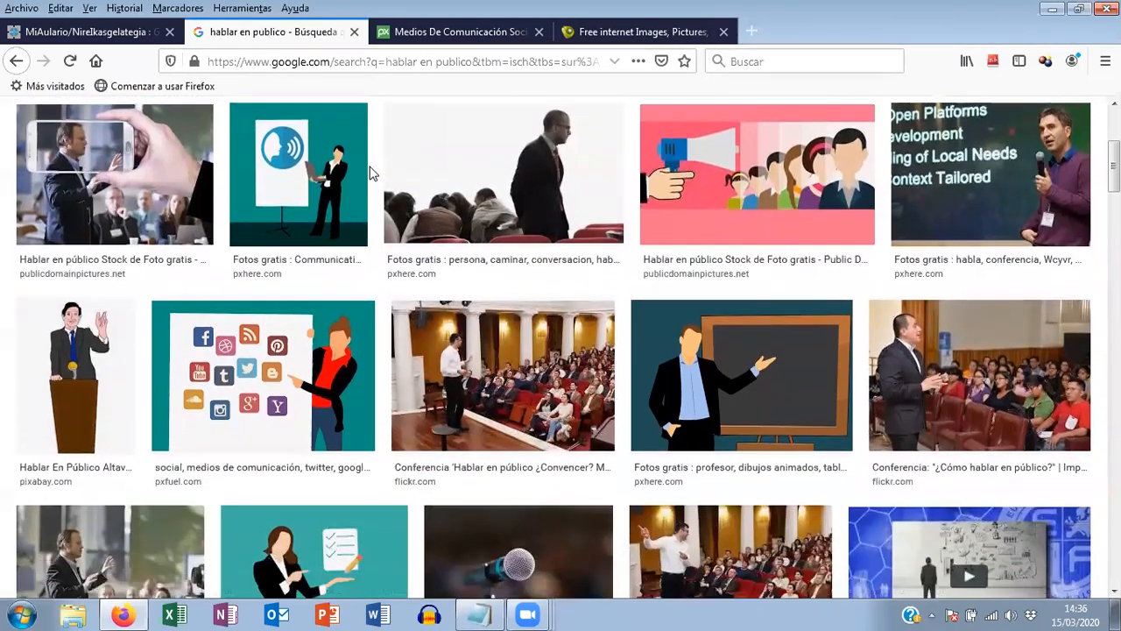
pyautogui.scroll(-6, 369, 172)
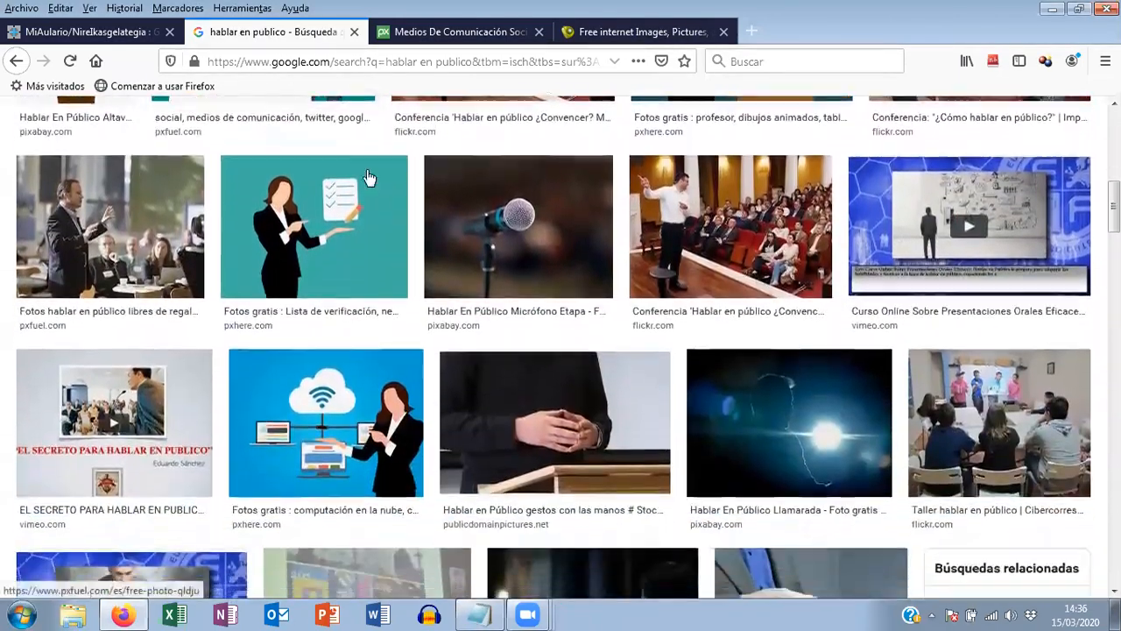
pyautogui.scroll(-5, 366, 179)
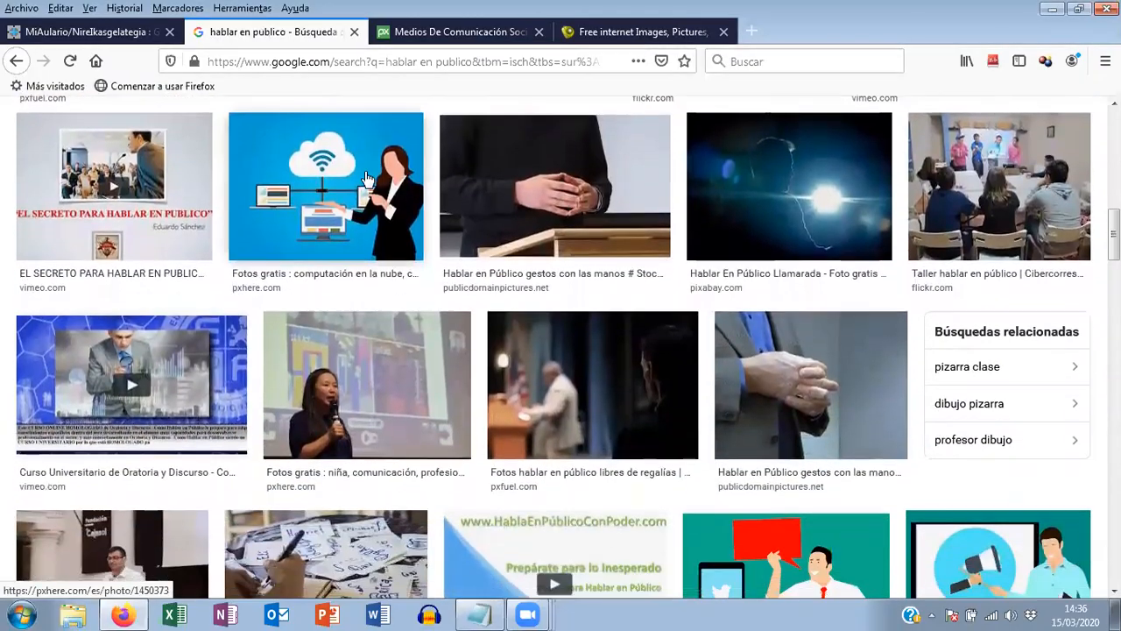
pyautogui.scroll(-8, 366, 179)
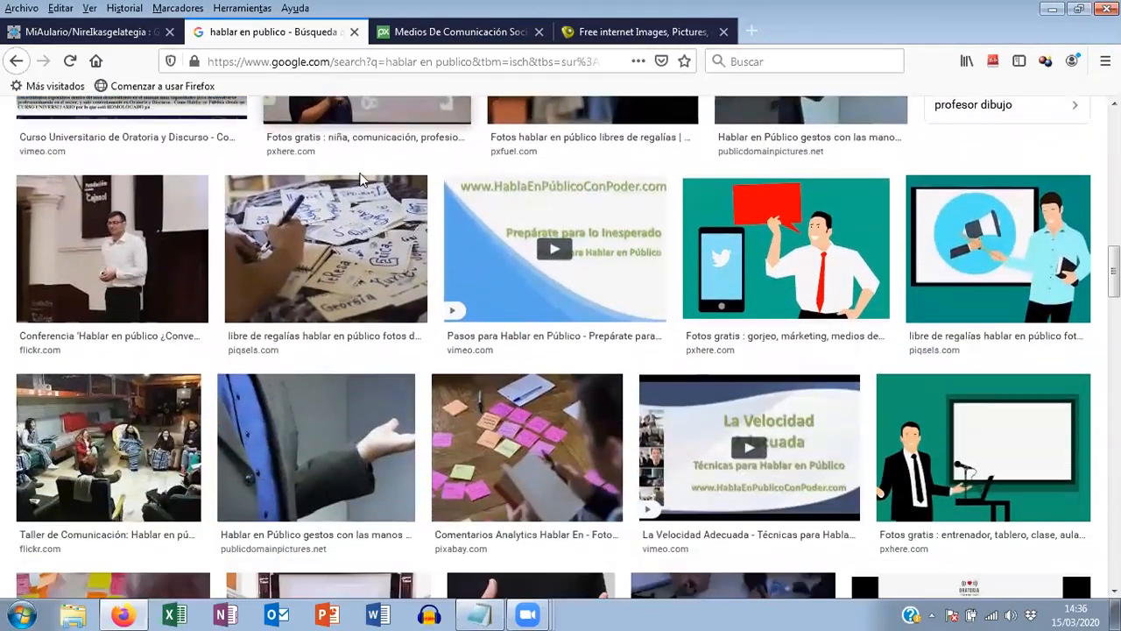
pyautogui.scroll(-9, 362, 178)
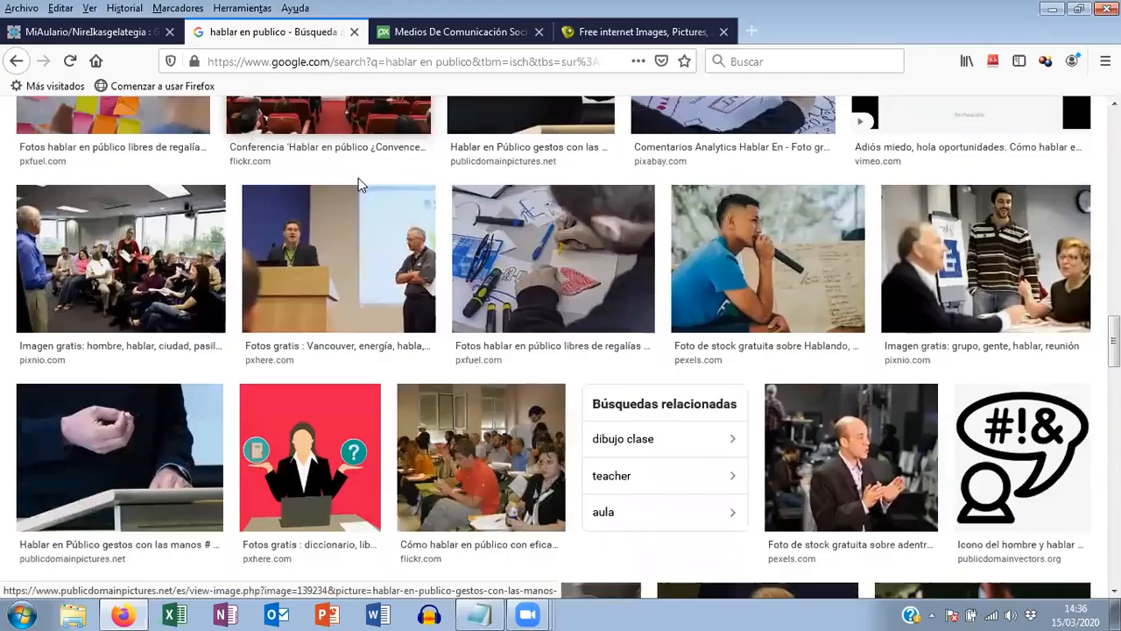
pyautogui.scroll(-7, 359, 185)
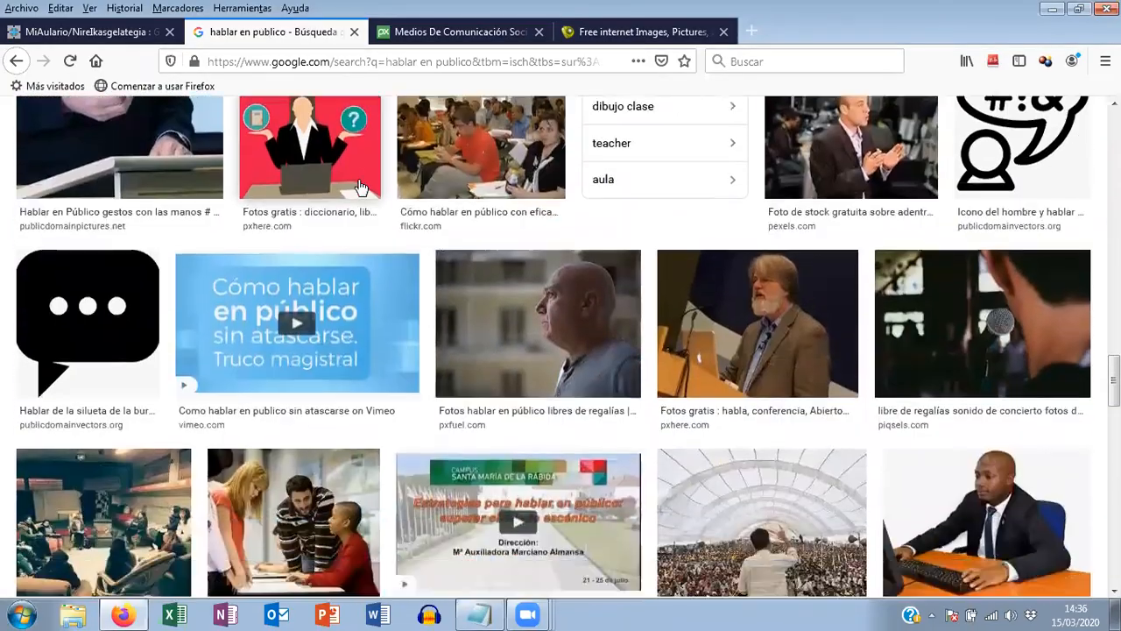
pyautogui.scroll(-17, 359, 189)
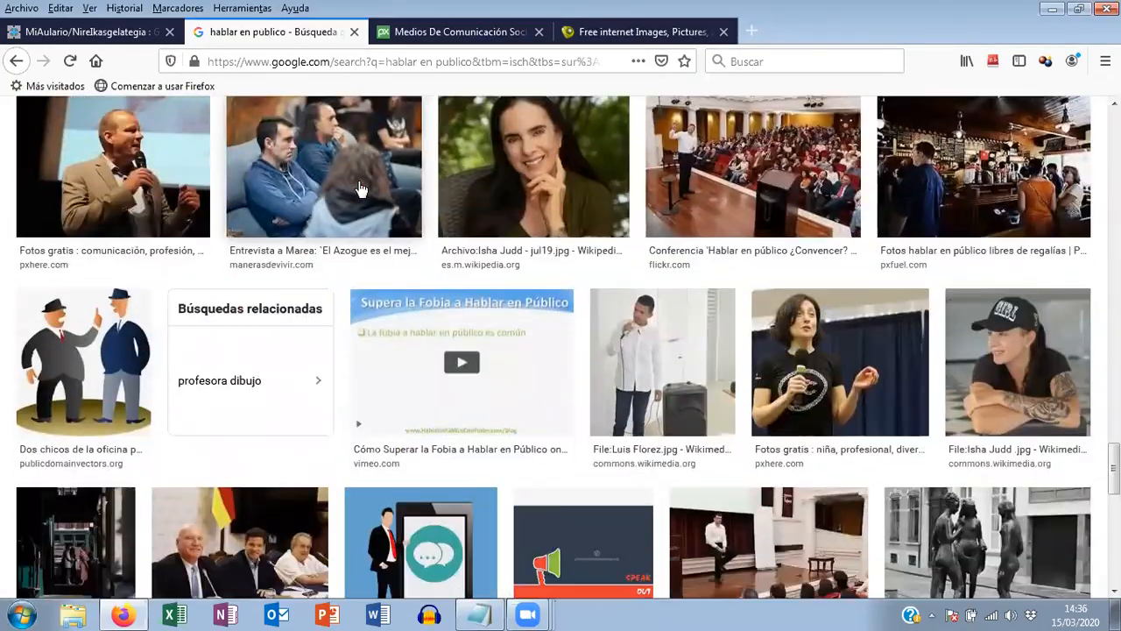
pyautogui.scroll(-11, 362, 189)
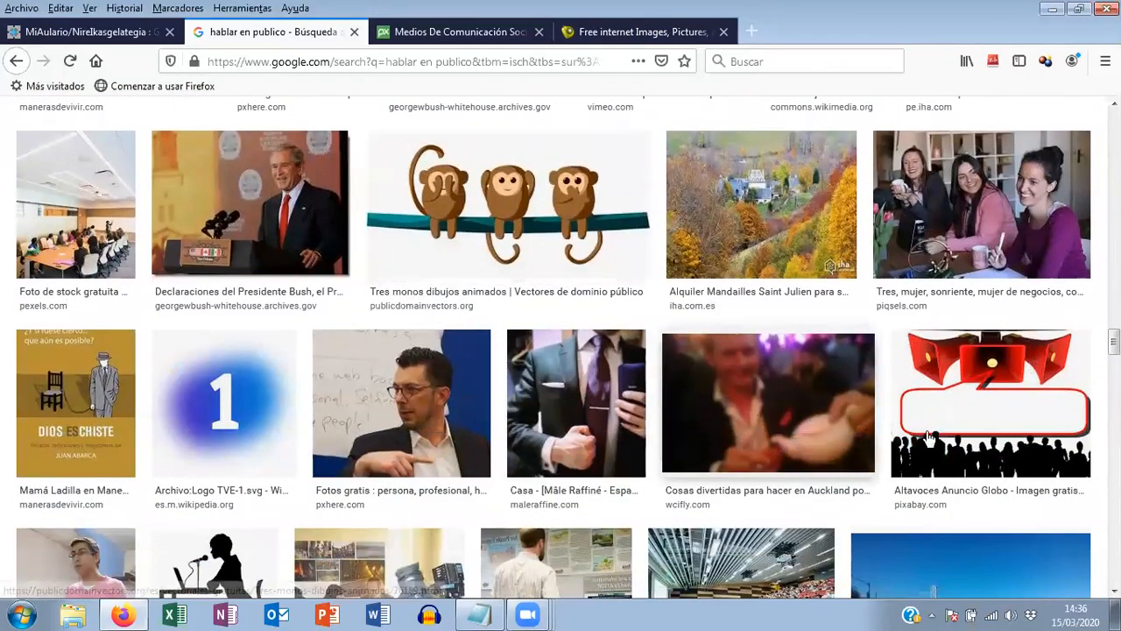
pyautogui.scroll(-1, 1042, 421)
pyautogui.scroll(-3, 1042, 420)
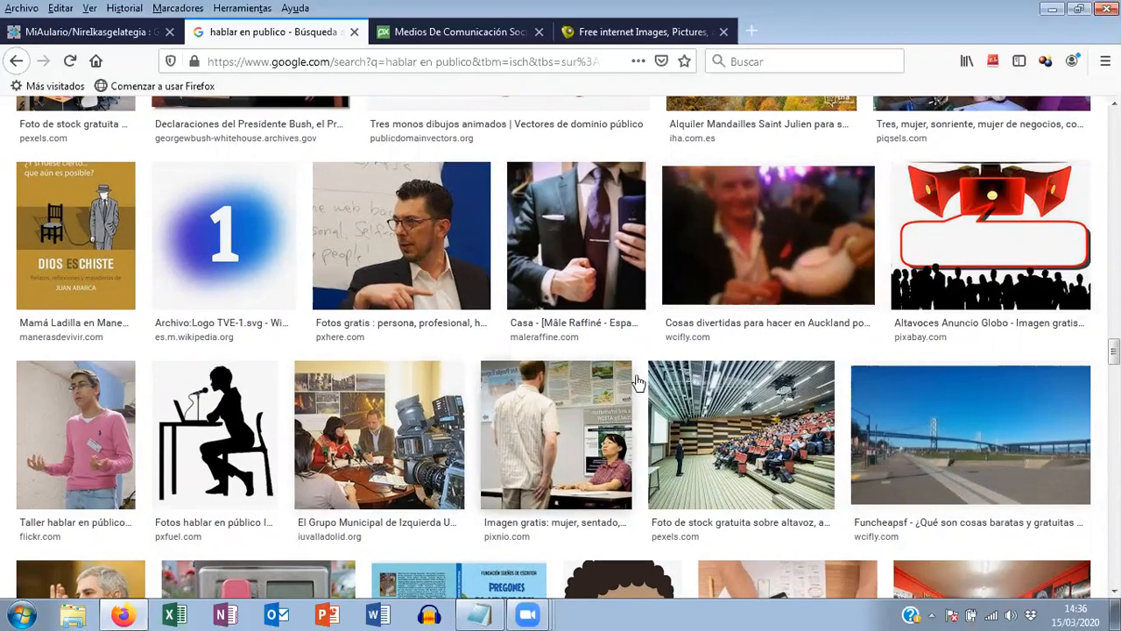
# - Save the Pixabay picture of red loudspeakers above a crowd to the desktop as tema1.jpg
pyautogui.rightClick(964, 240)
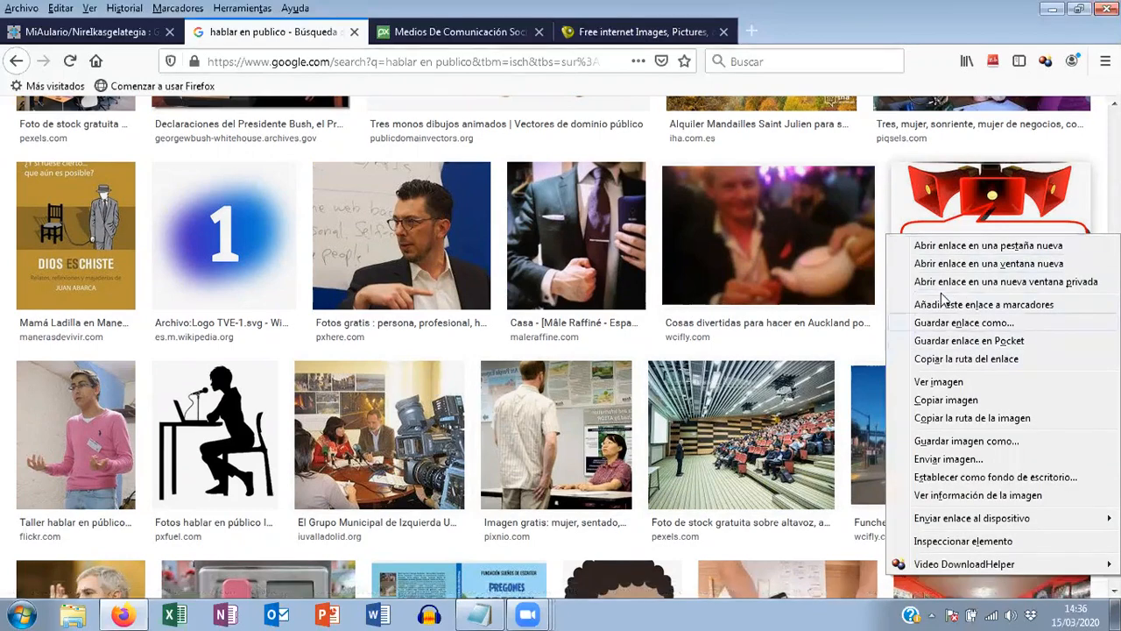
pyautogui.click(964, 441)
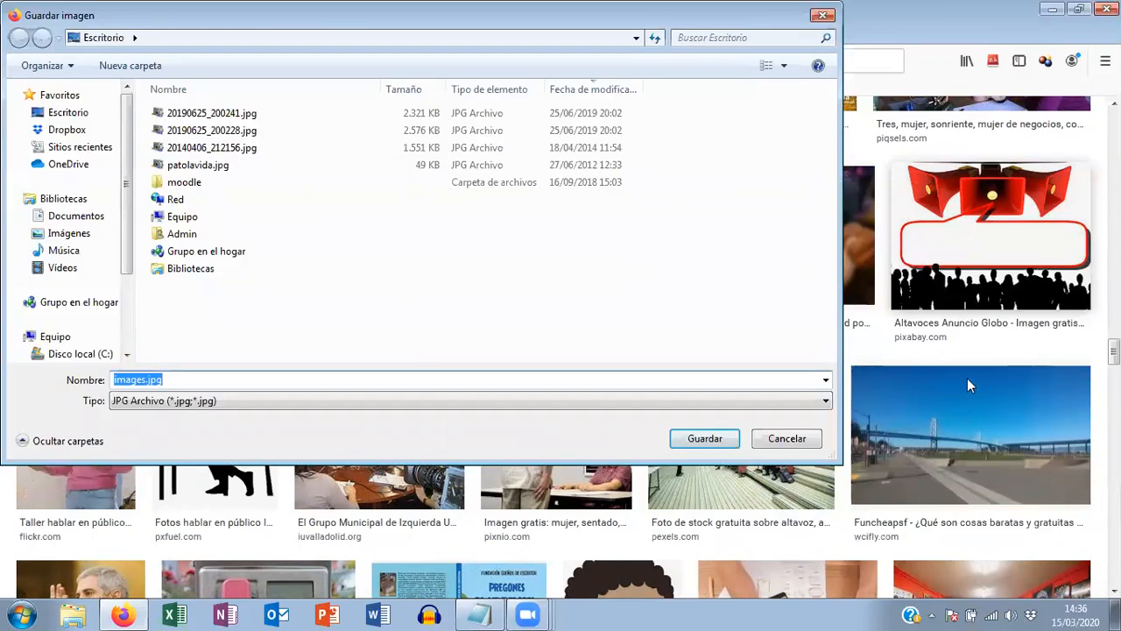
pyautogui.click(146, 379)
pyautogui.moveTo(147, 379); pyautogui.dragTo(96, 384)
pyautogui.write('tema')
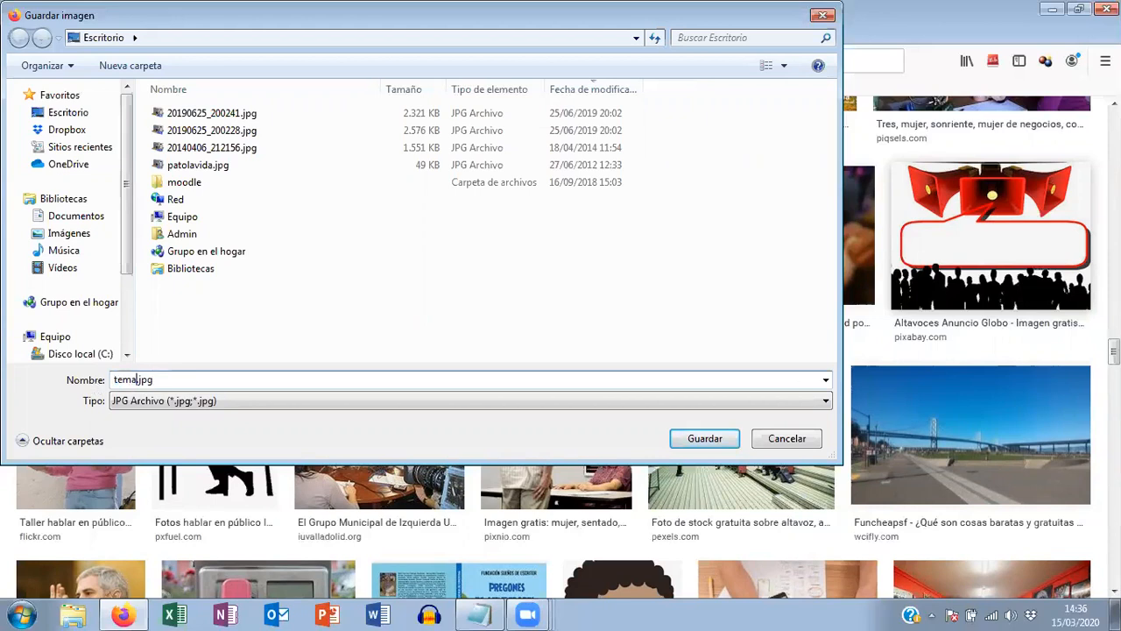
pyautogui.write('1')
pyautogui.click(705, 440)
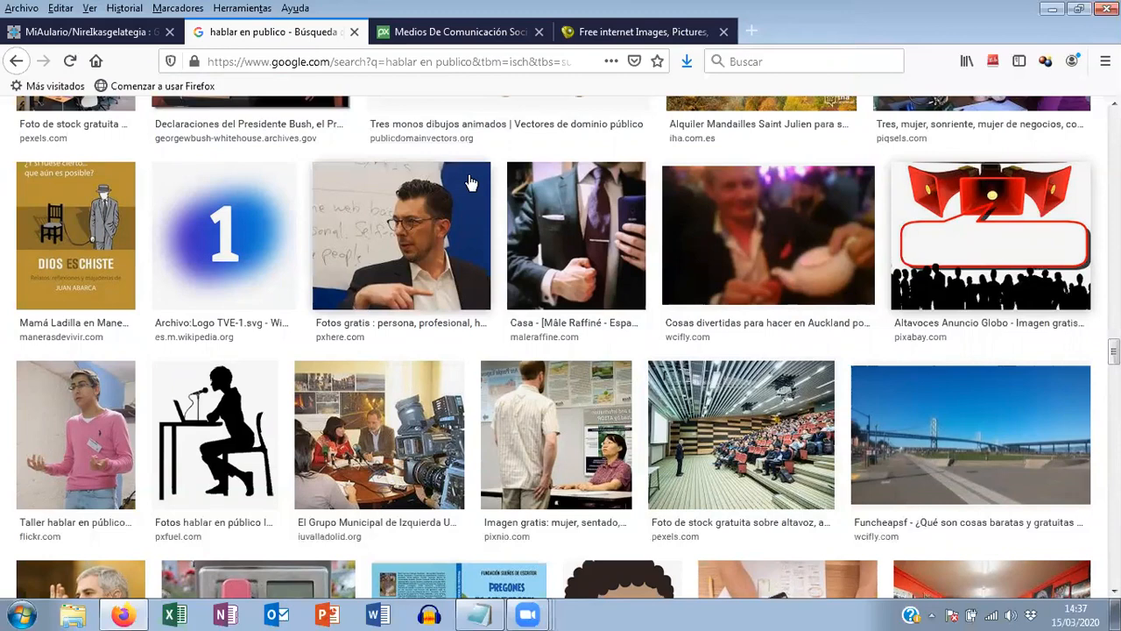
# - Switch to the Lessons.txt notes and review the course steps on creating contents and finding images to illustrate them
pyautogui.click(477, 613)
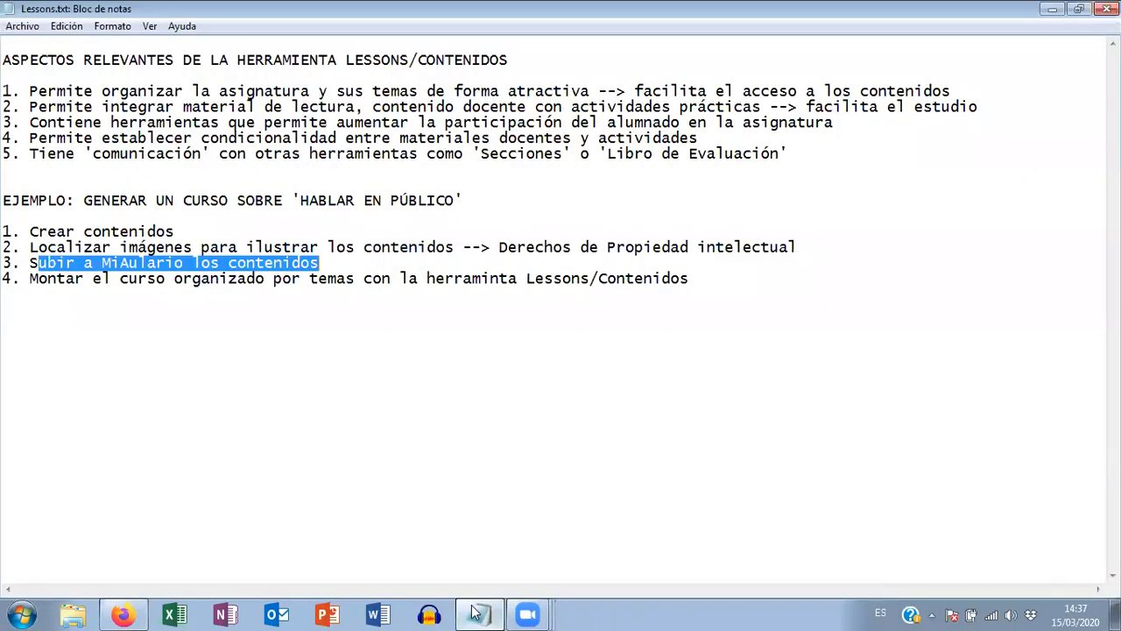
pyautogui.click(44, 226)
pyautogui.moveTo(30, 230); pyautogui.dragTo(180, 230)
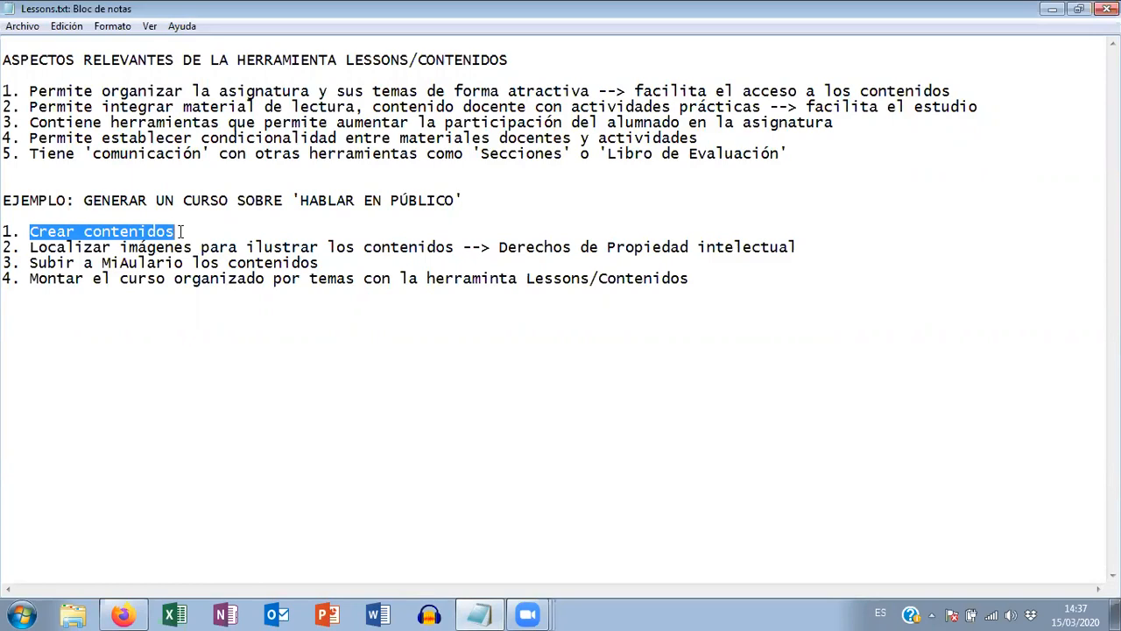
pyautogui.click(113, 248)
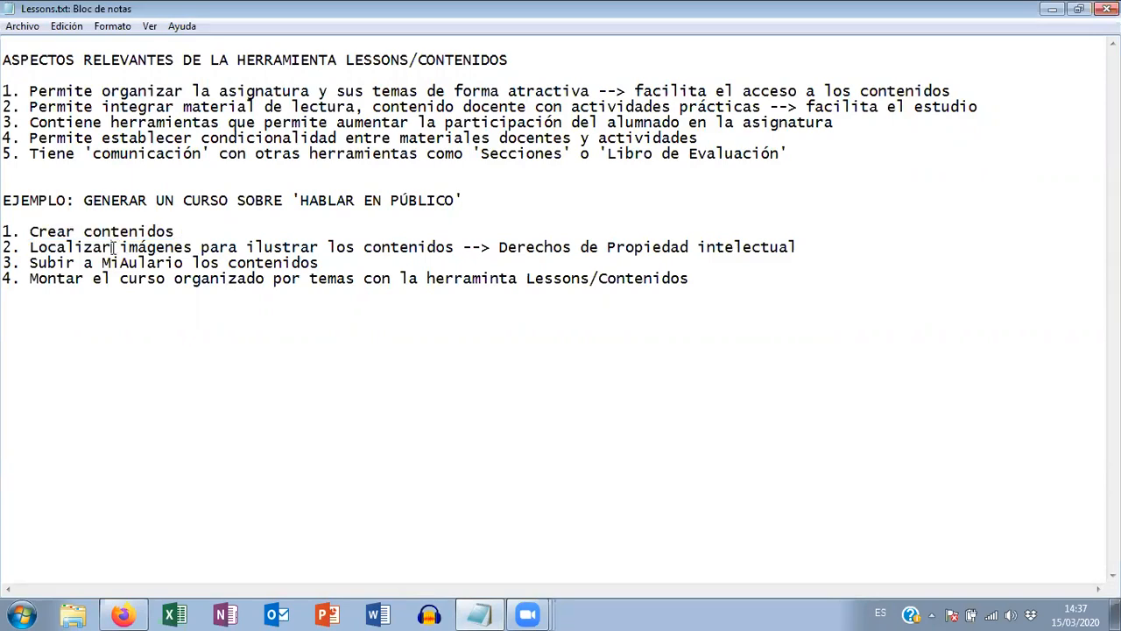
pyautogui.moveTo(29, 248); pyautogui.dragTo(378, 248)
pyautogui.click(397, 230)
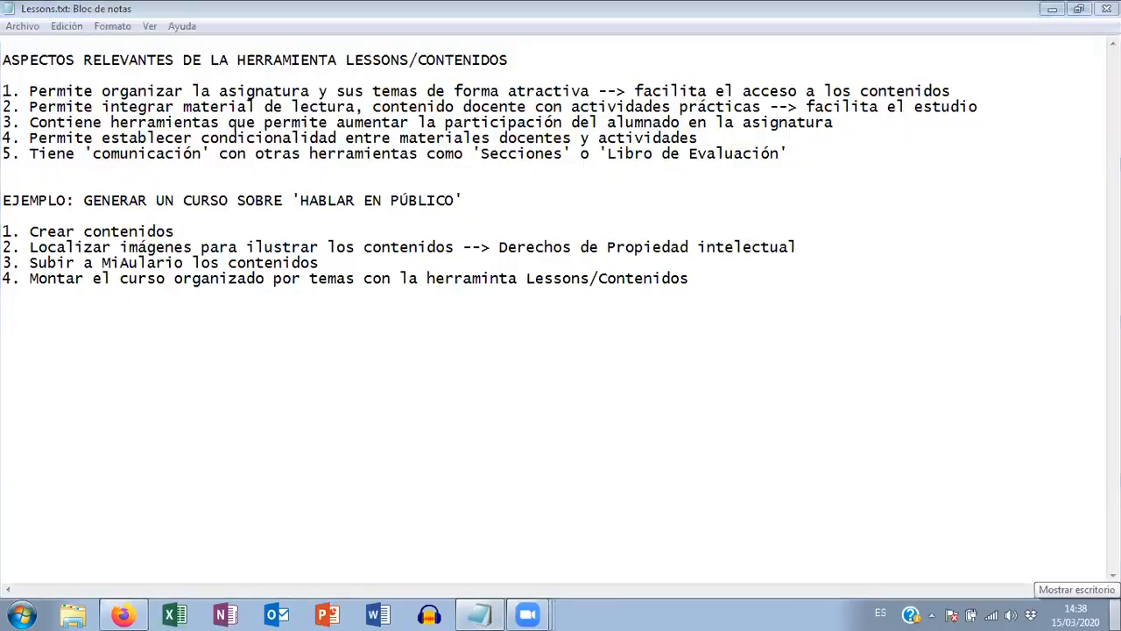
# - Show the Windows desktop and create a new folder there named Tema1
pyautogui.click(1116, 613)
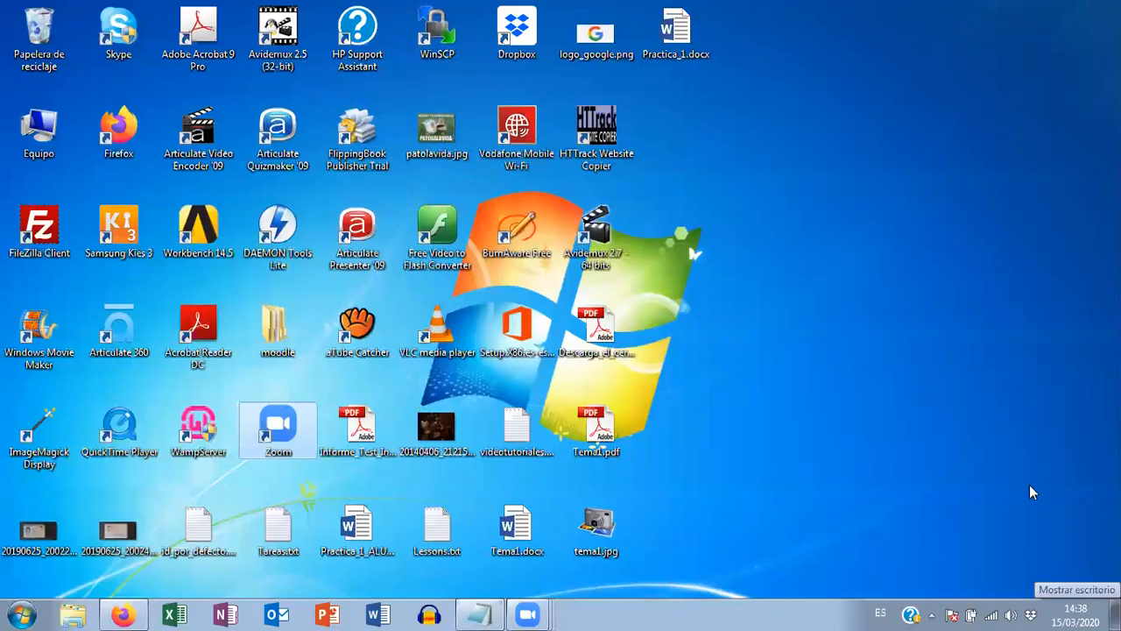
pyautogui.rightClick(695, 178)
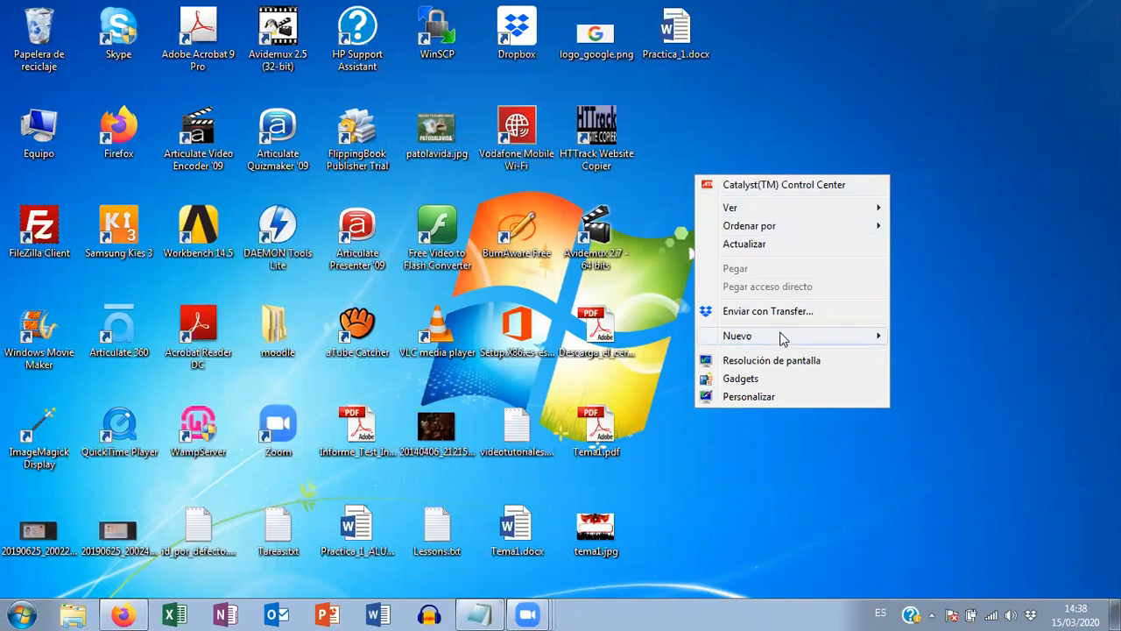
pyautogui.moveTo(782, 339)
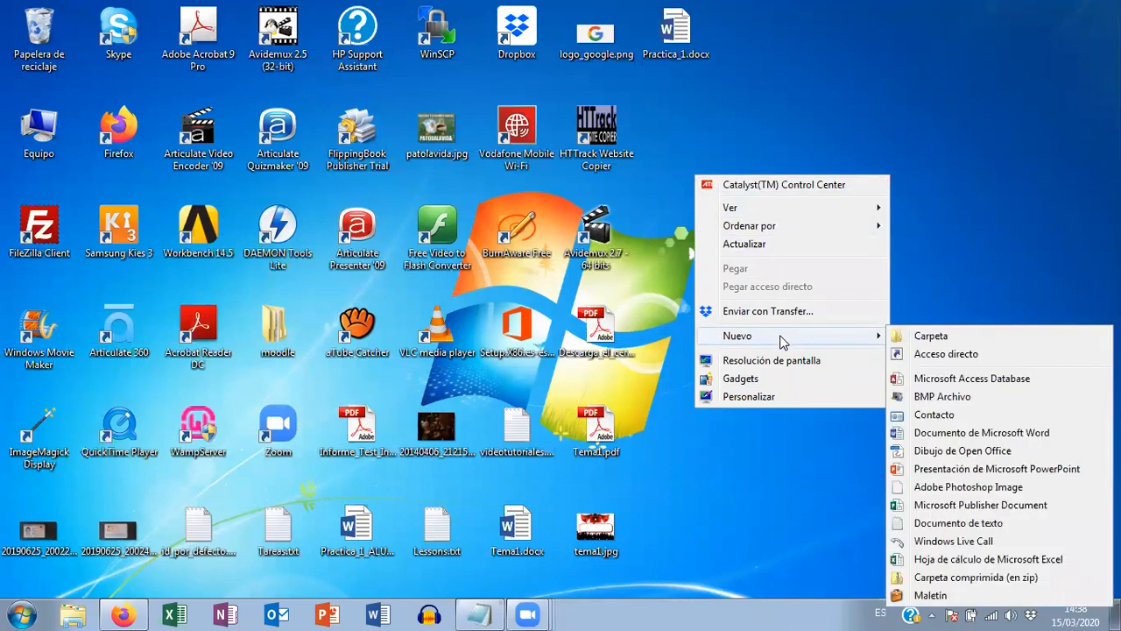
pyautogui.click(931, 337)
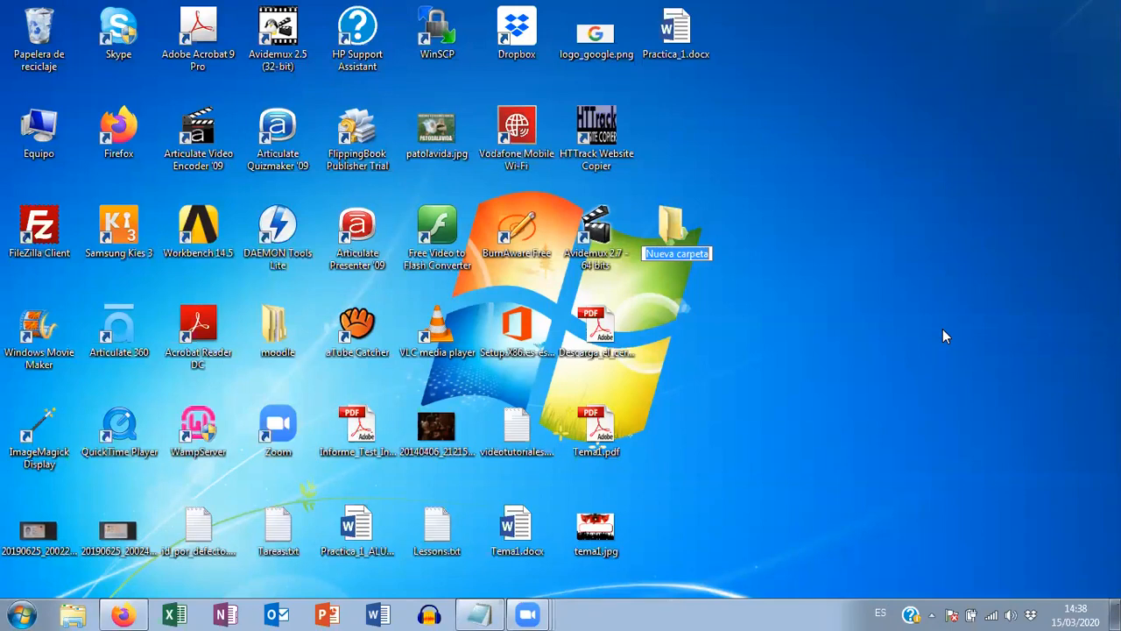
pyautogui.write('Tema1')
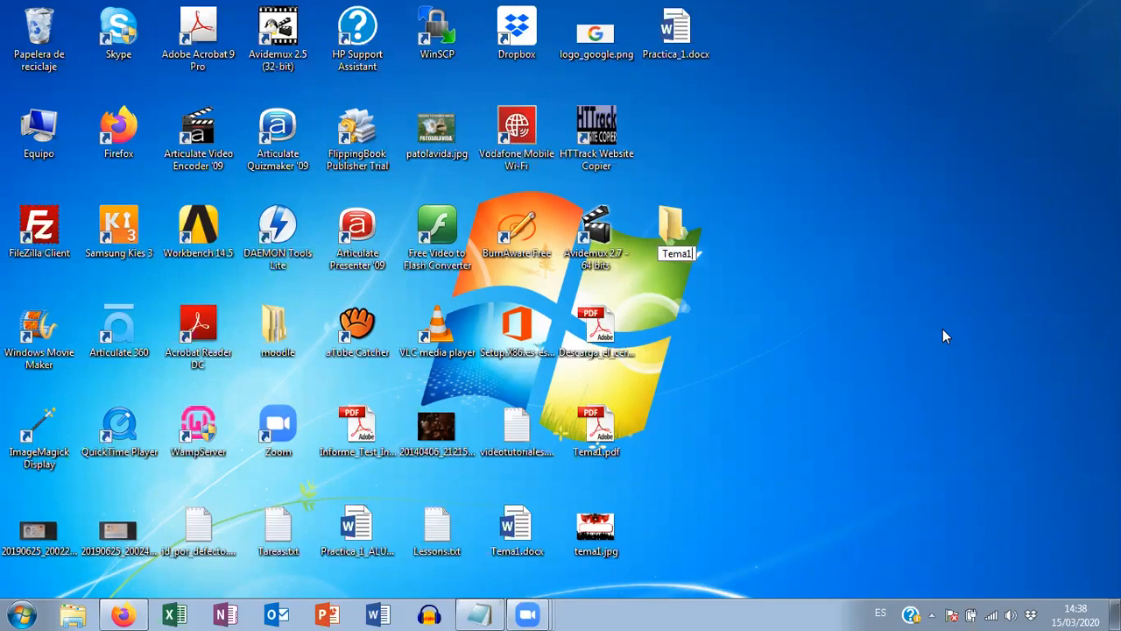
pyautogui.press('Return')
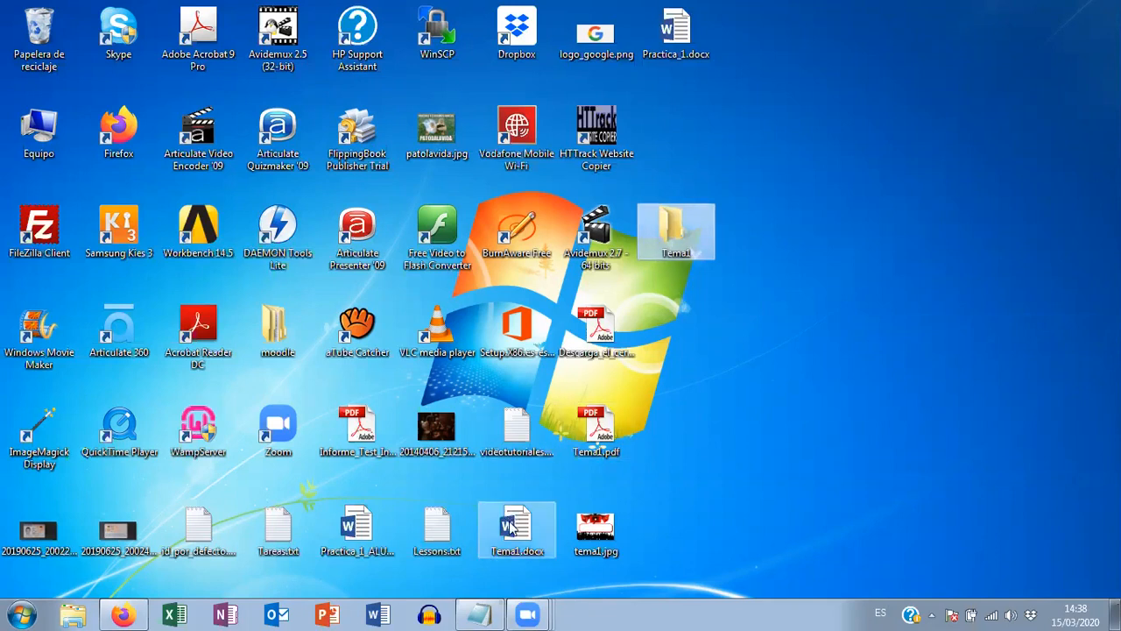
# - Move Tema1.docx, Tema1.pdf and tema1.jpg into the Tema1 folder and place the folder in the desktop's upper-right corner
pyautogui.moveTo(524, 533); pyautogui.dragTo(679, 245)
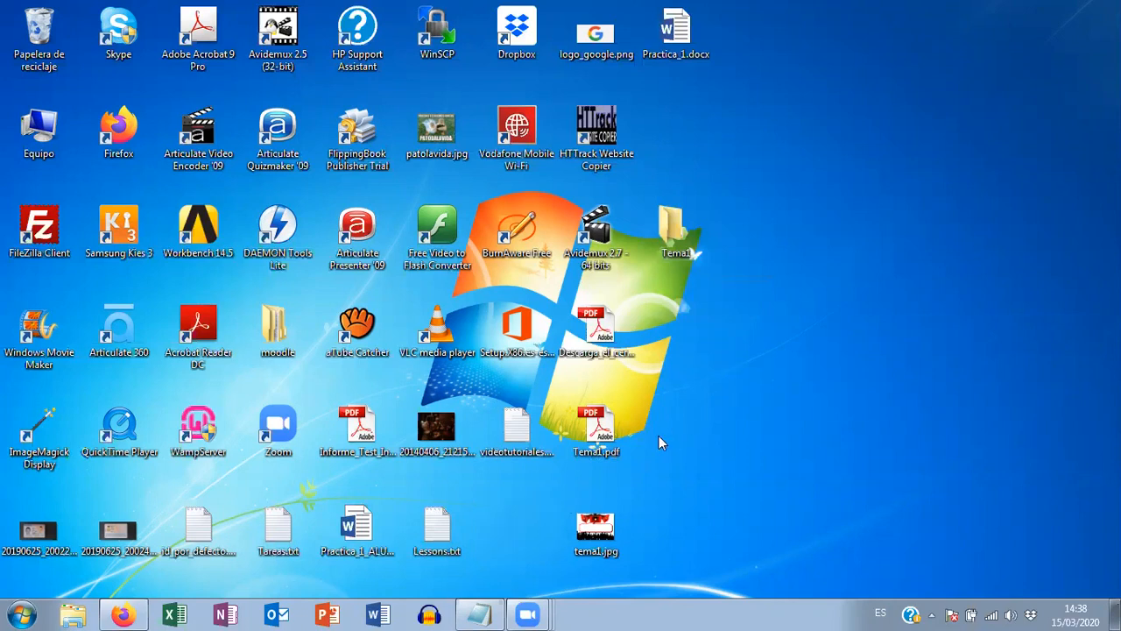
pyautogui.moveTo(600, 436); pyautogui.dragTo(683, 250)
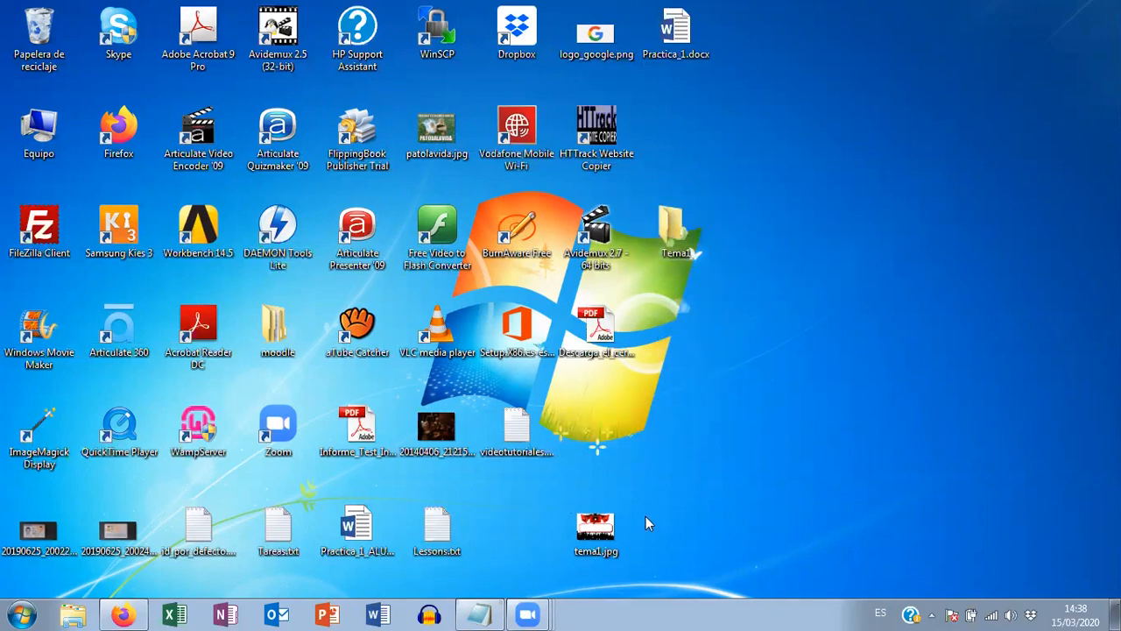
pyautogui.moveTo(588, 524); pyautogui.dragTo(1095, 35)
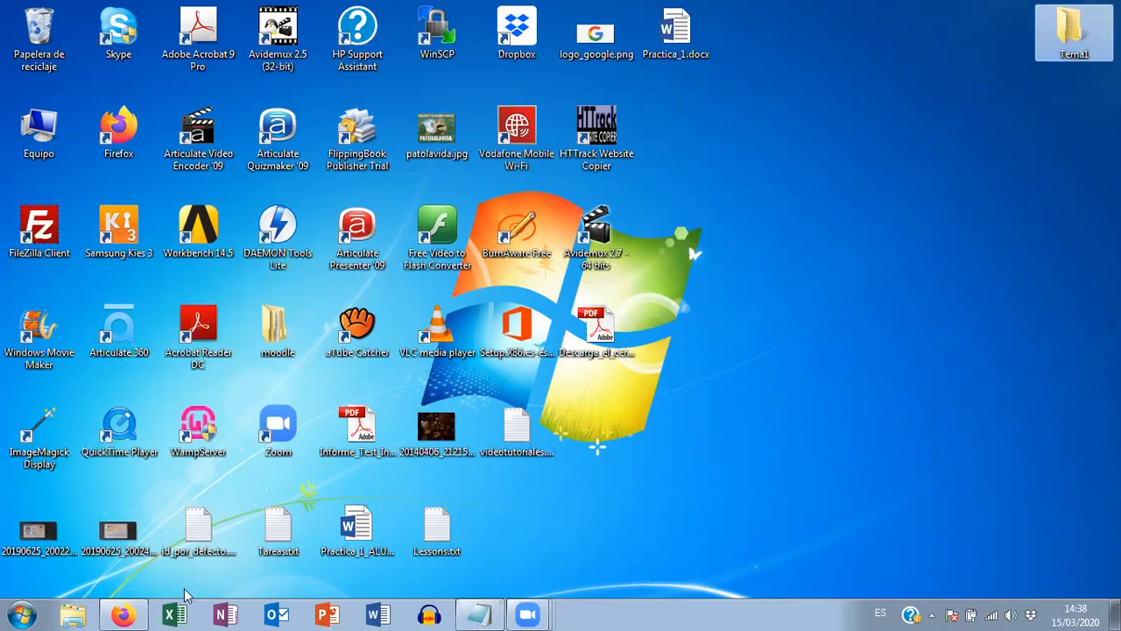
# - Switch back to Firefox and bring up the MiAulario portal's home page
pyautogui.click(127, 613)
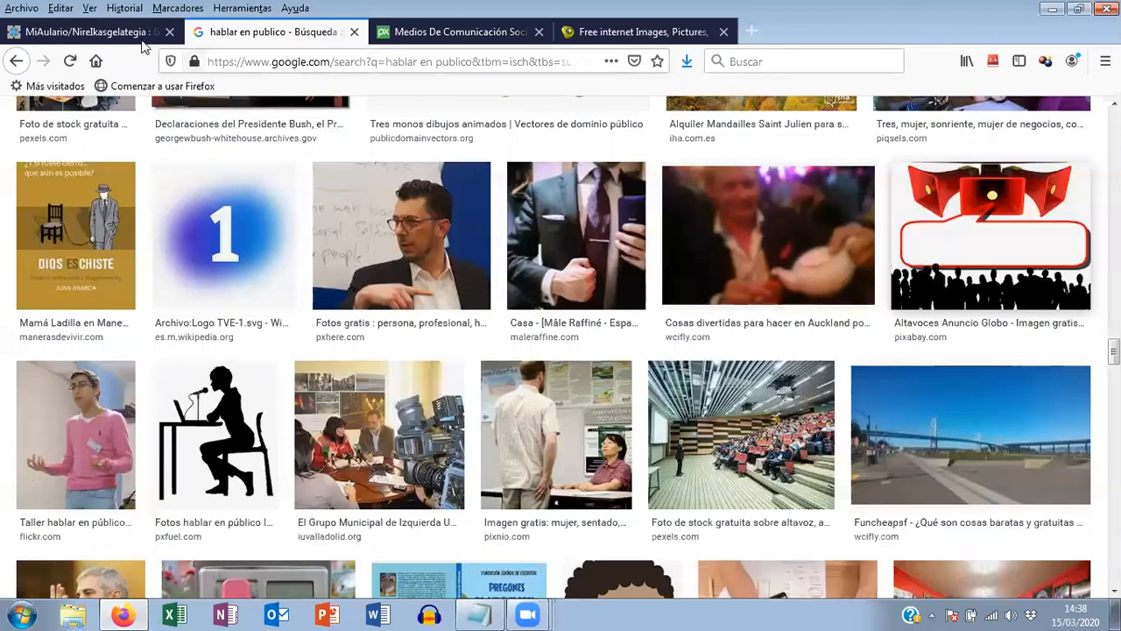
pyautogui.click(106, 37)
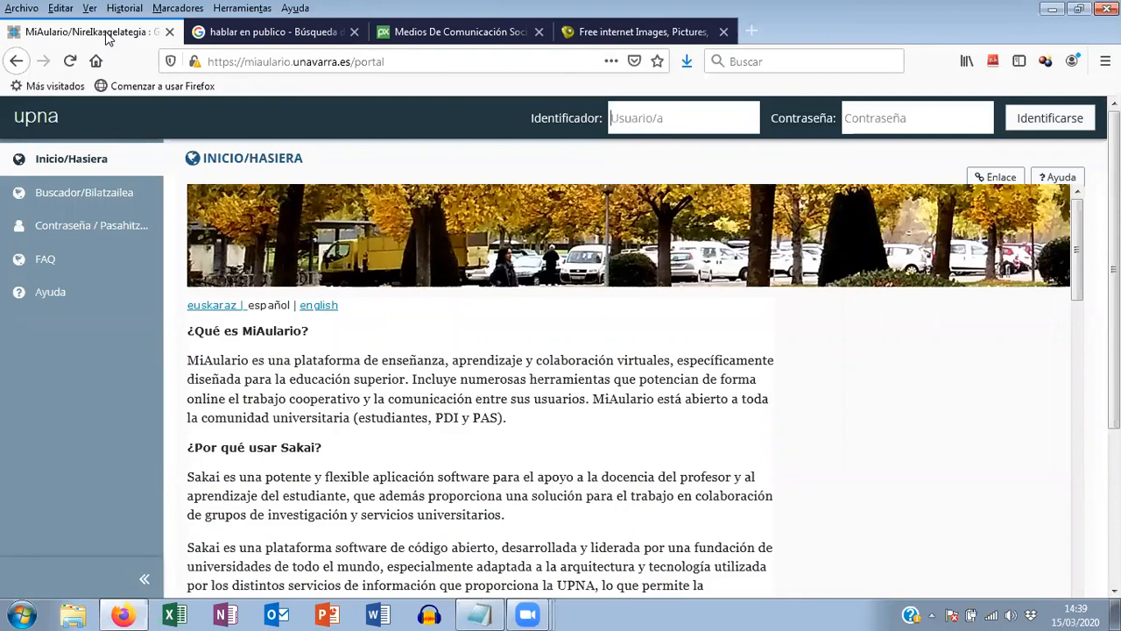
# - Log in to MiAulario by entering the account's username and password
pyautogui.write('sus')
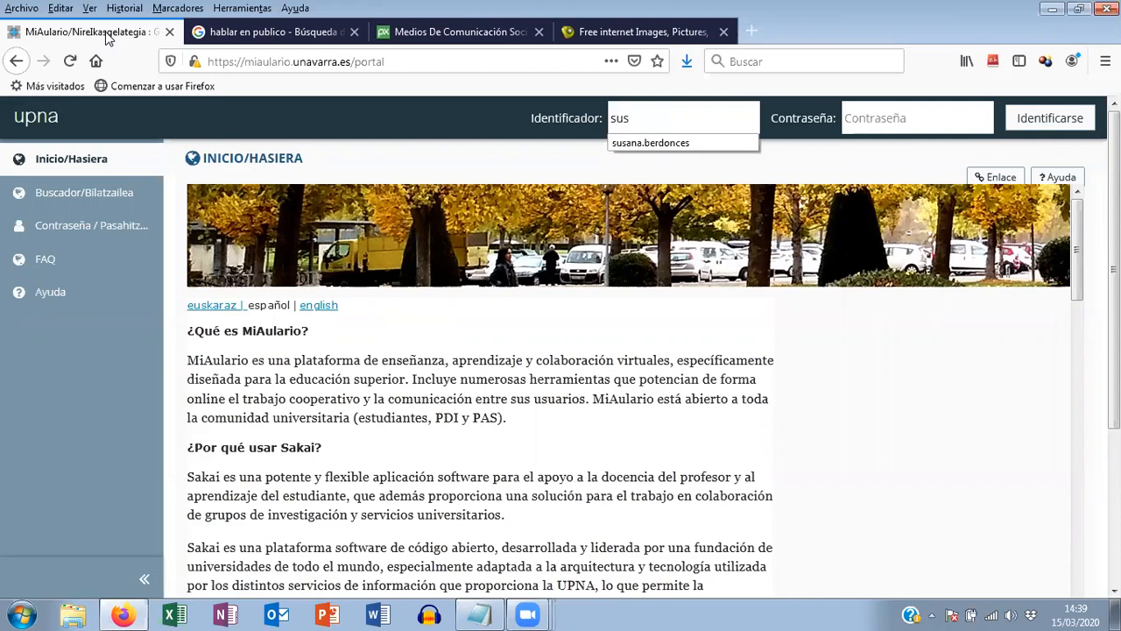
pyautogui.click(700, 142)
pyautogui.click(895, 125)
pyautogui.write('•')
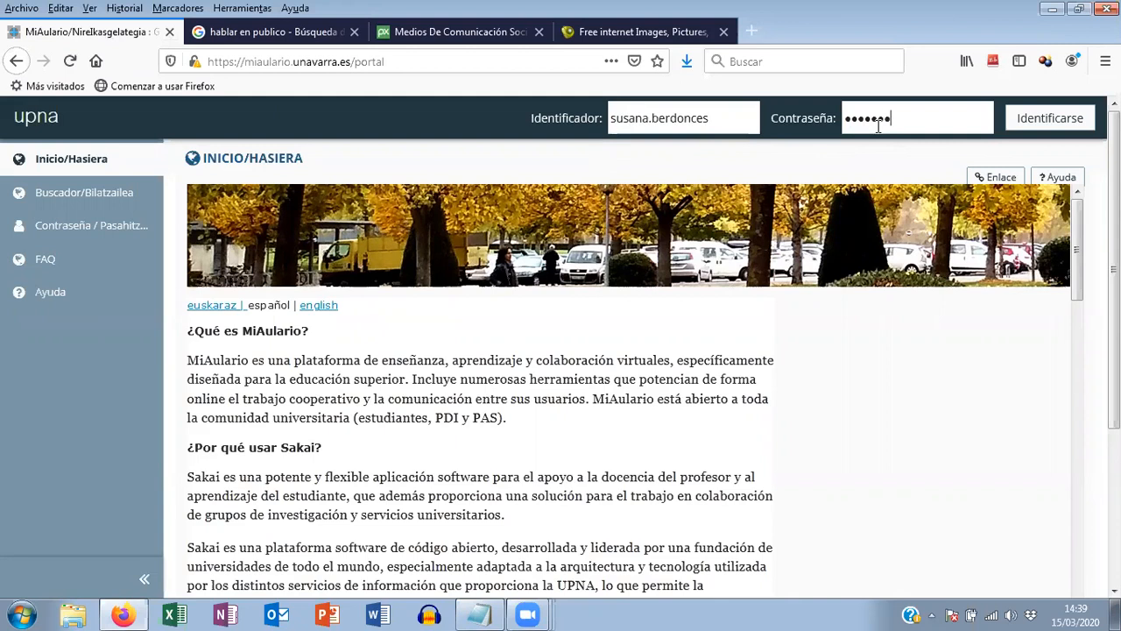
pyautogui.click(1077, 118)
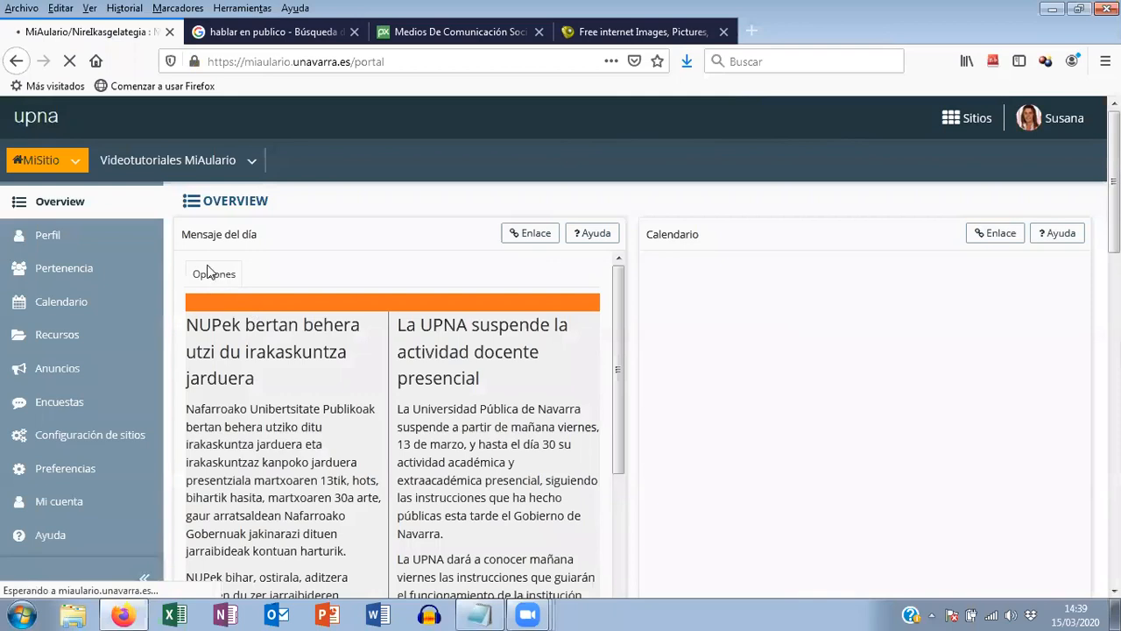
# - Go to the Videotutoriales MiAulario site and start editing the tools included in its configuration
pyautogui.click(173, 165)
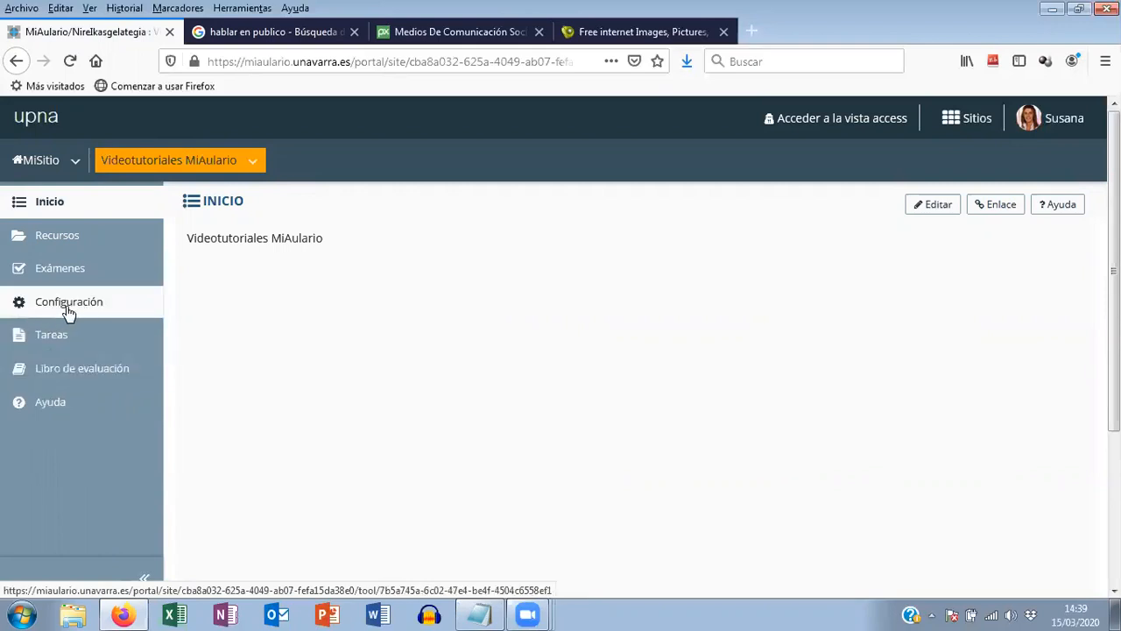
pyautogui.click(70, 311)
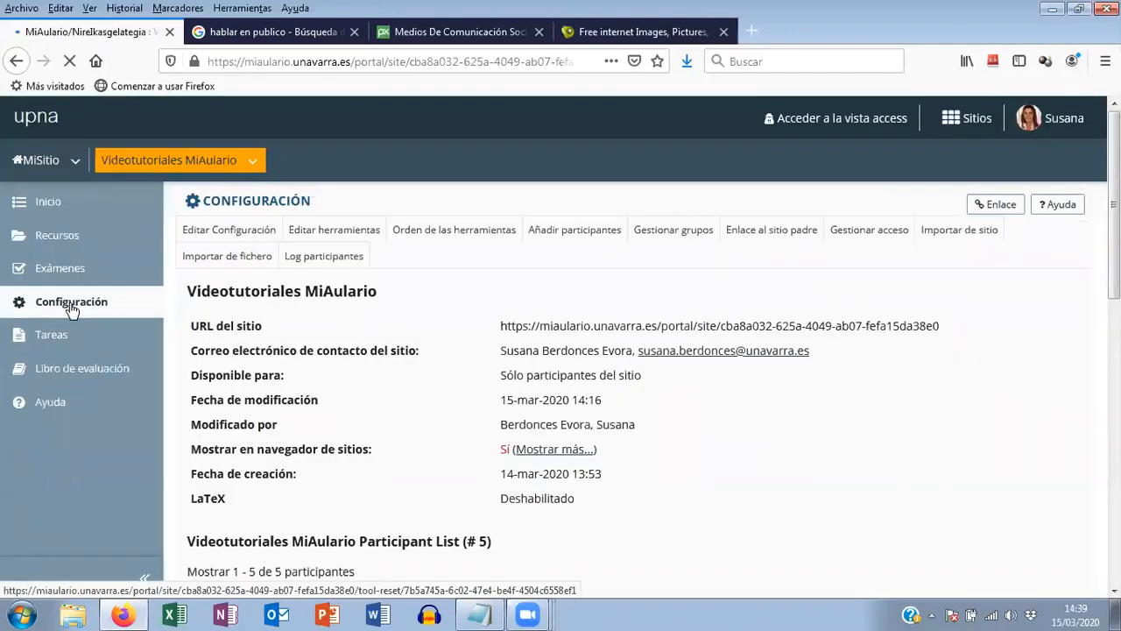
pyautogui.click(330, 237)
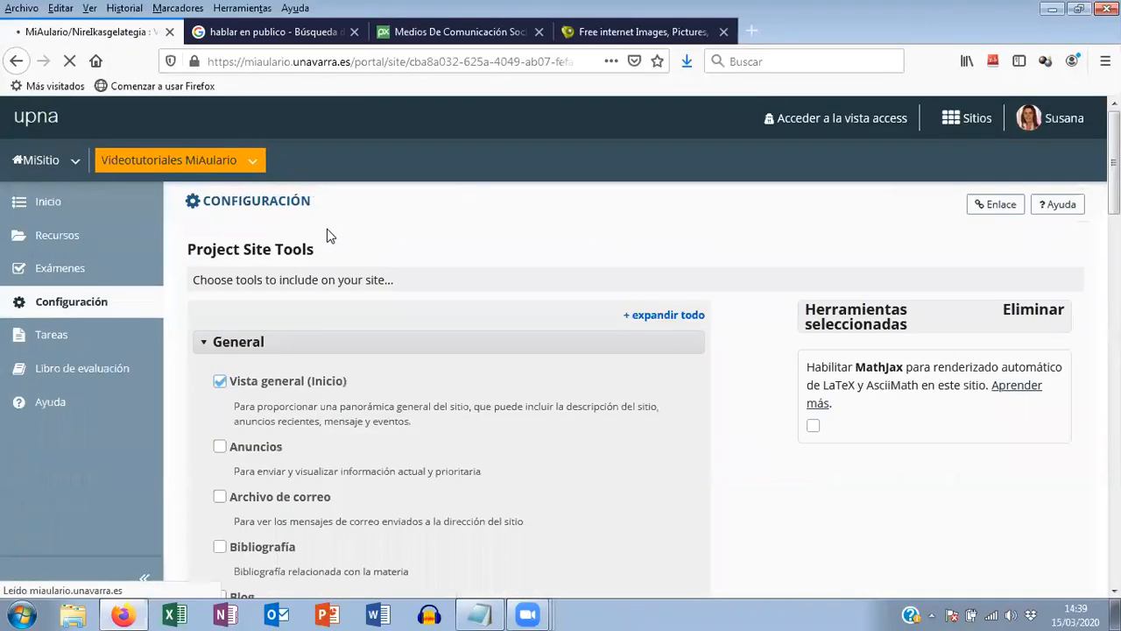
# - Enable the Contenidos tool for the site and continue to its title settings
pyautogui.scroll(-10, 331, 250)
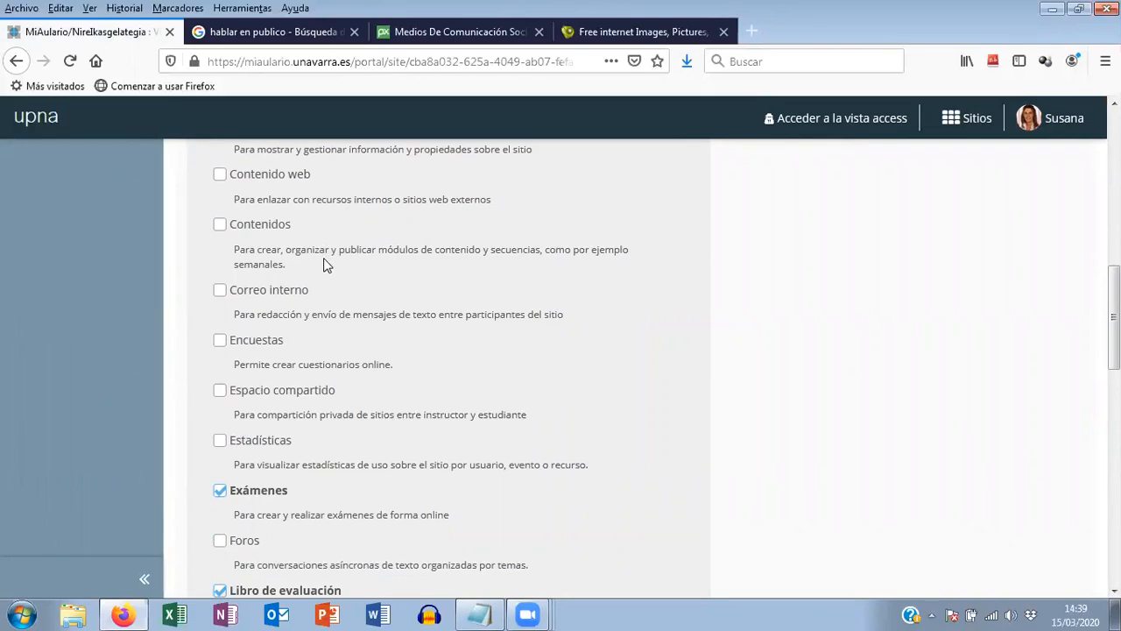
pyautogui.scroll(2, 324, 256)
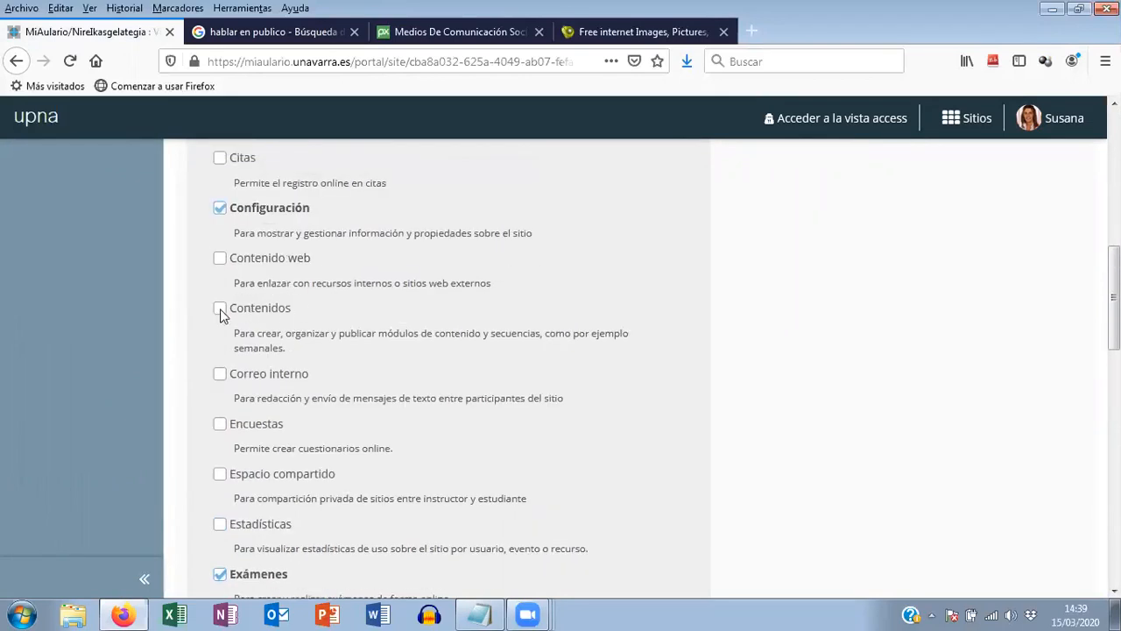
pyautogui.click(220, 310)
pyautogui.moveTo(234, 333); pyautogui.dragTo(315, 351)
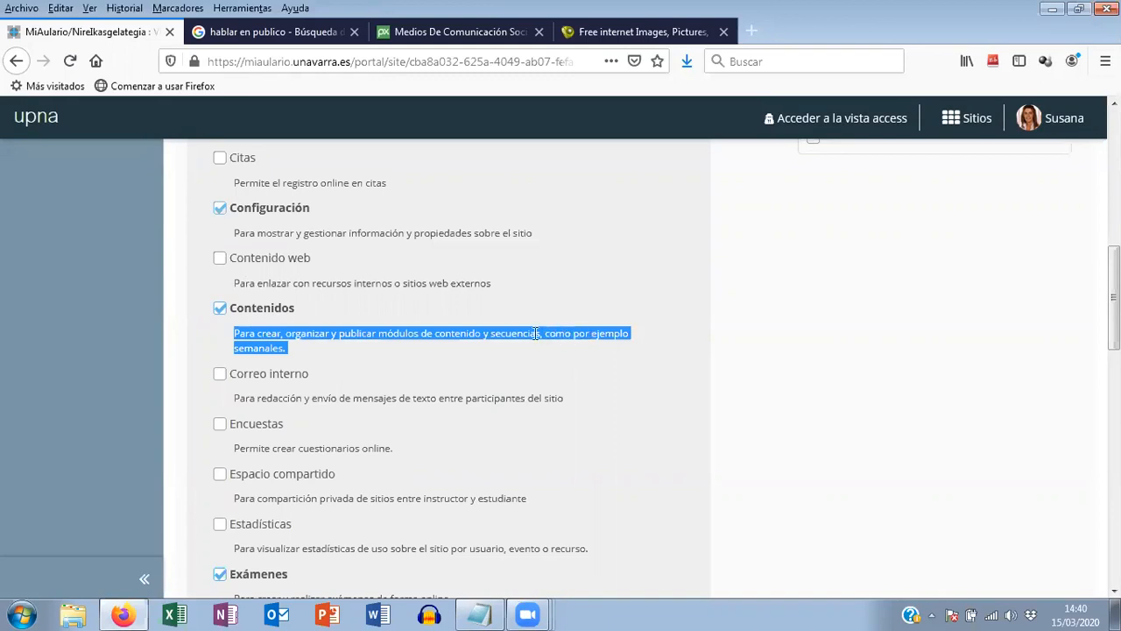
pyautogui.click(366, 325)
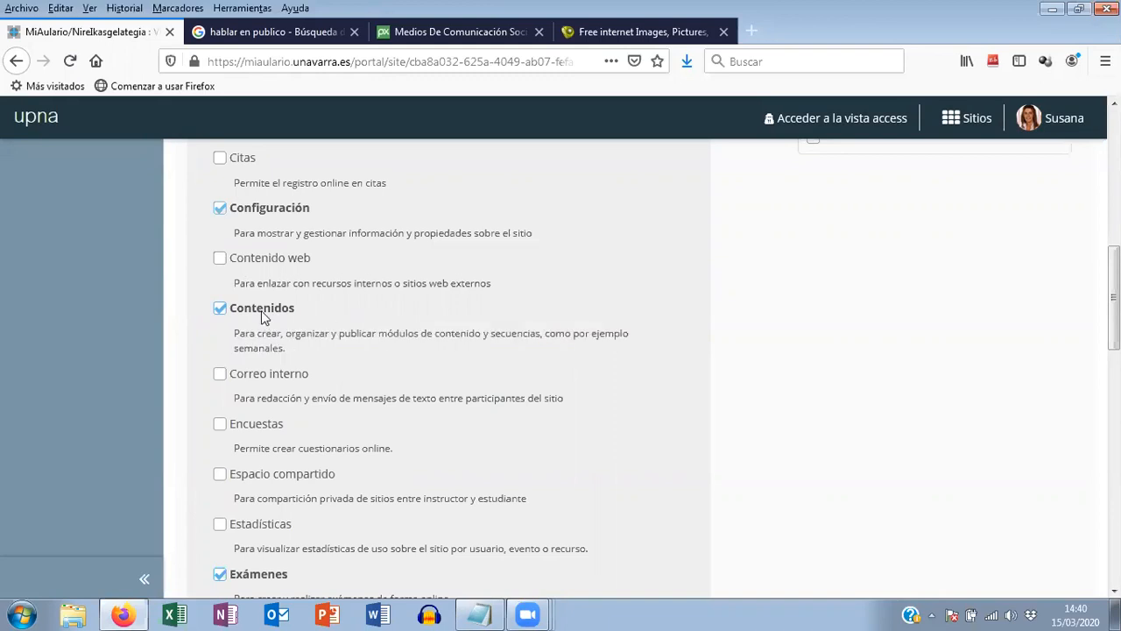
pyautogui.scroll(-8, 267, 312)
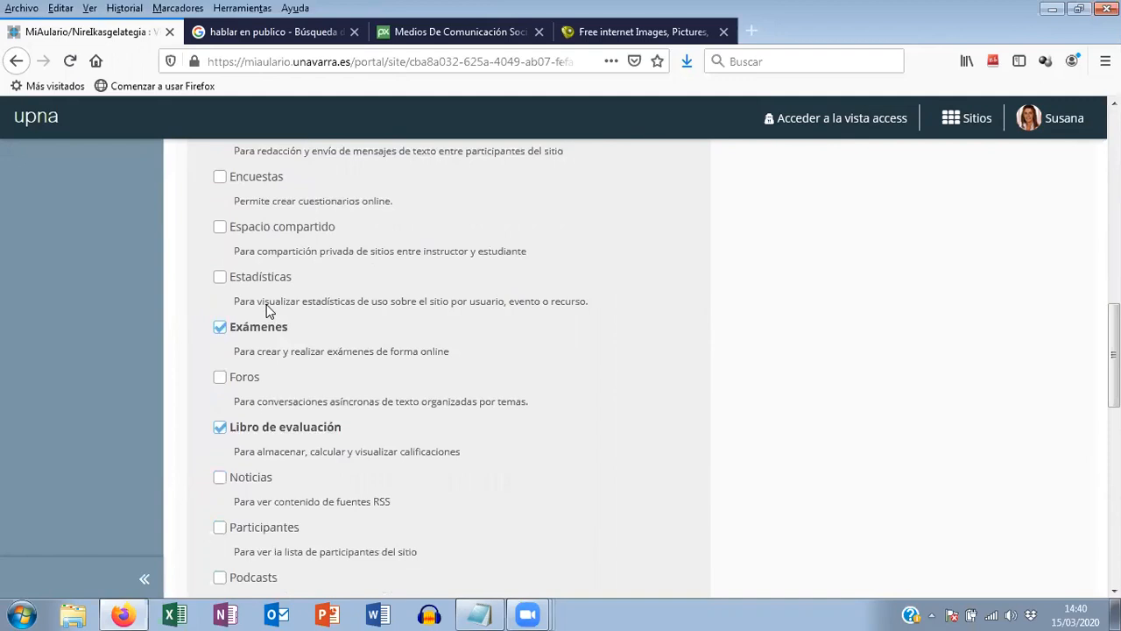
pyautogui.scroll(-11, 268, 313)
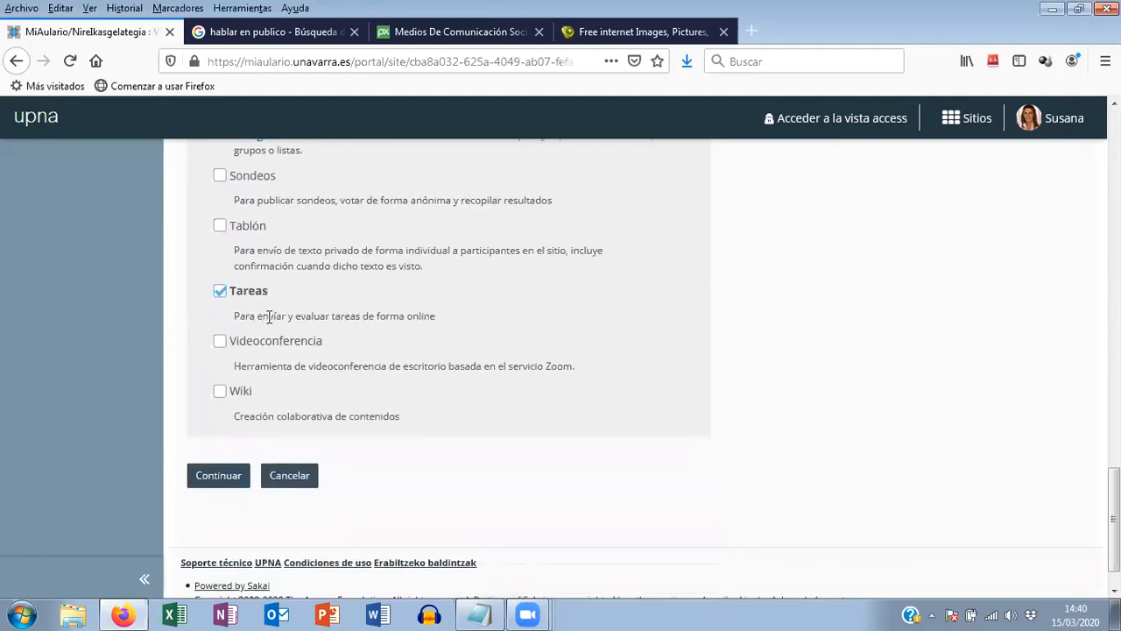
pyautogui.click(219, 422)
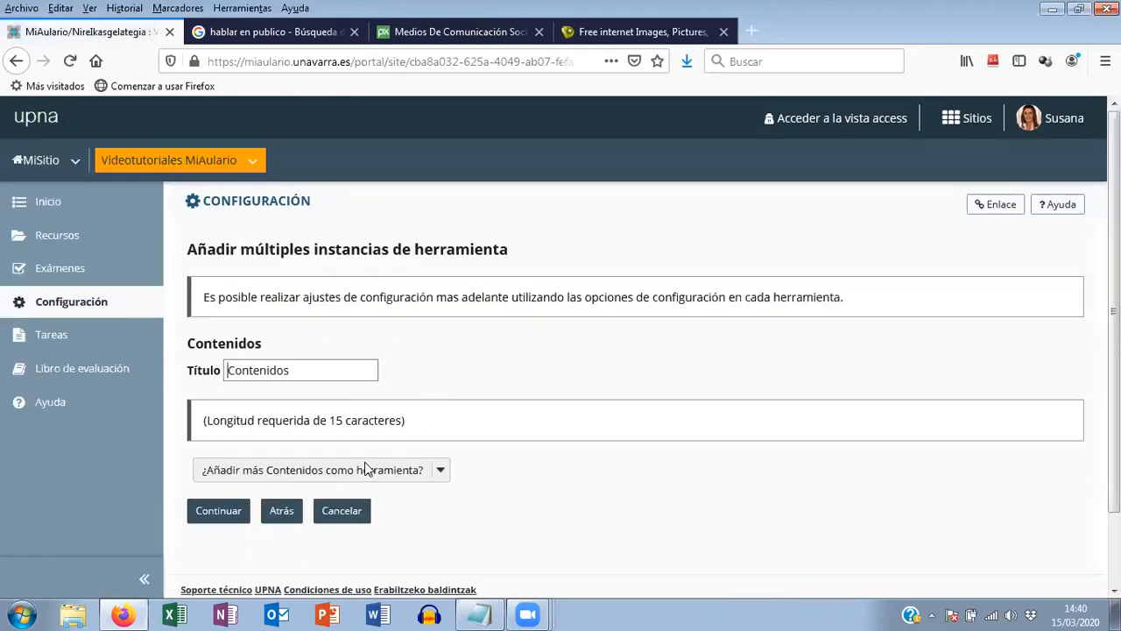
# - Title the Contenidos tool Tema 1, finish adding it to the site, and open its page
pyautogui.moveTo(298, 372); pyautogui.dragTo(225, 370)
pyautogui.write('Tea')
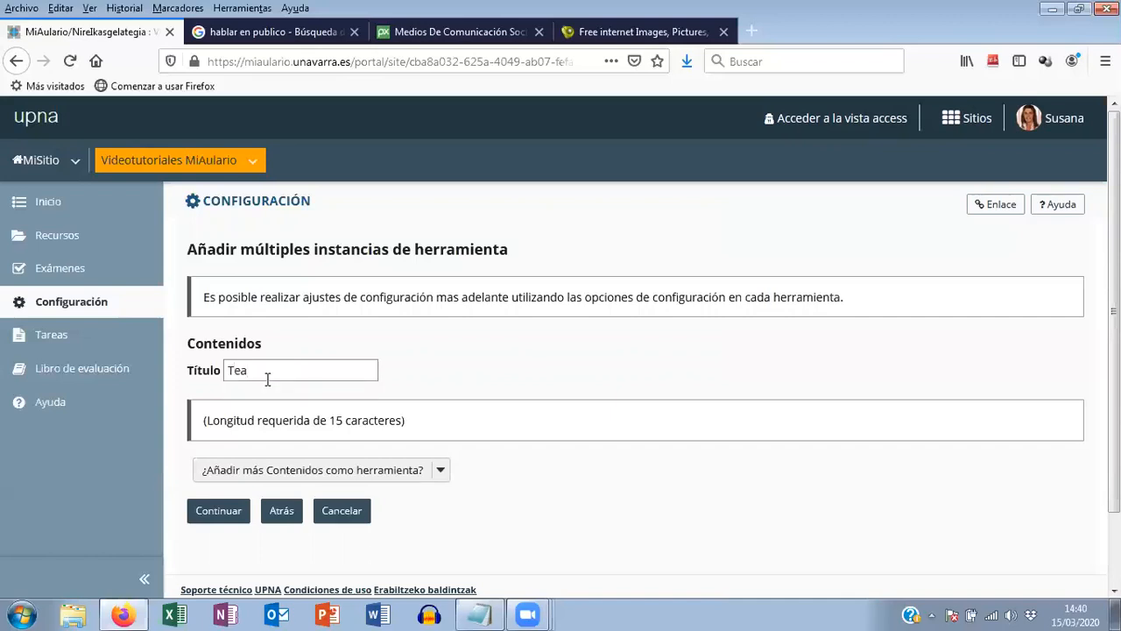
pyautogui.press('BackSpace')
pyautogui.write('ma 1')
pyautogui.click(428, 378)
pyautogui.click(214, 512)
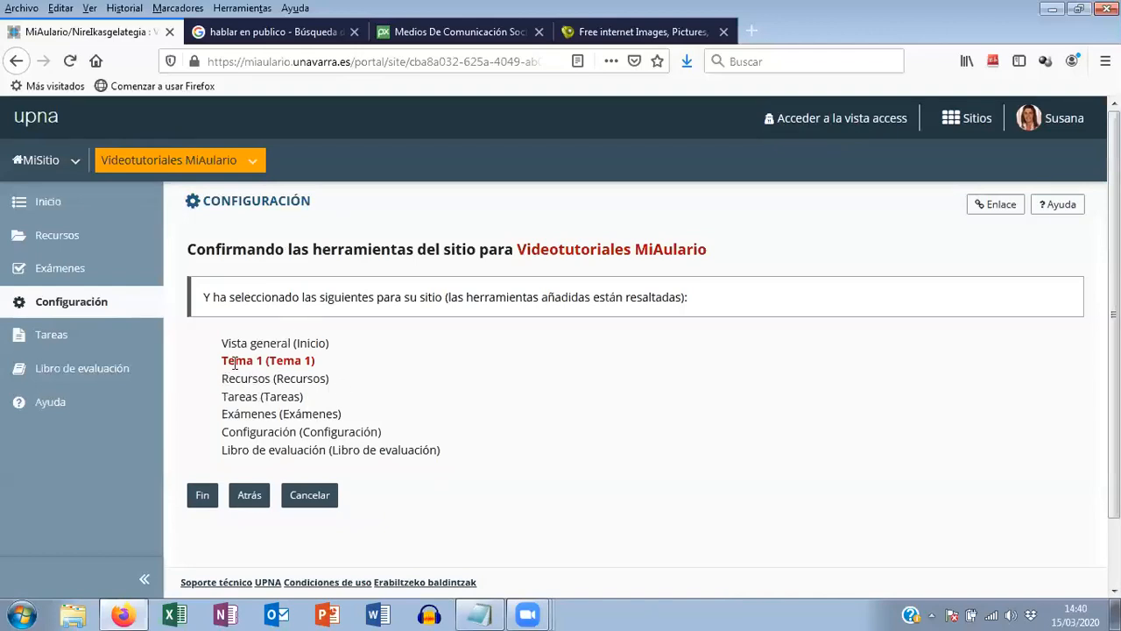
pyautogui.click(201, 499)
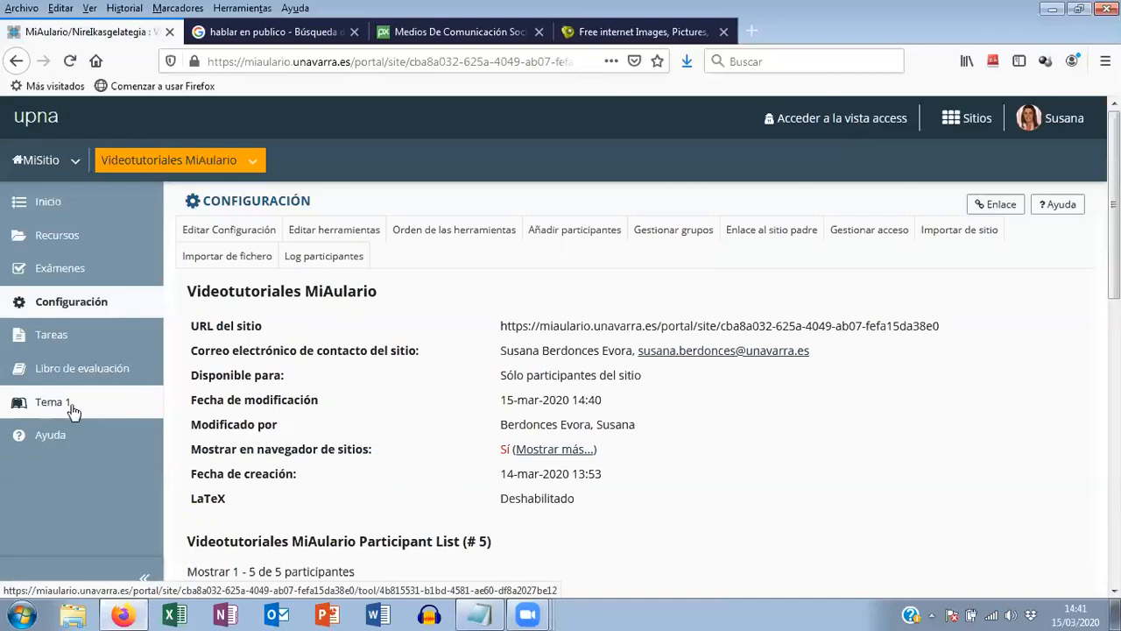
pyautogui.click(63, 408)
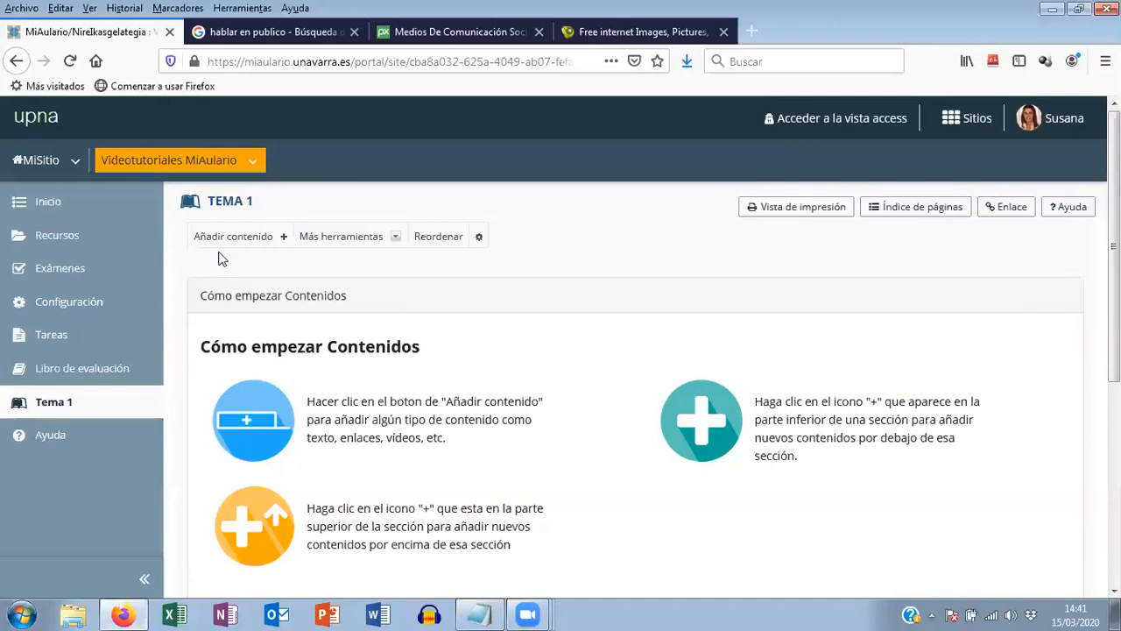
# - In the site's Recursos, start a file upload into the Videotutoriales MiAulario Recursos folder
pyautogui.click(52, 239)
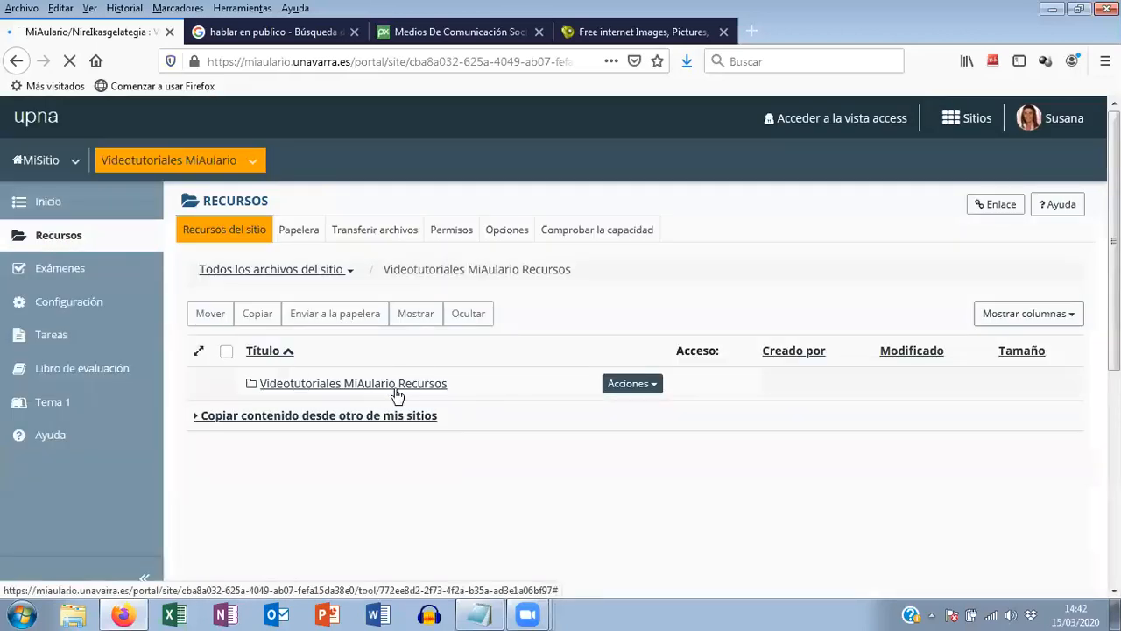
pyautogui.click(648, 394)
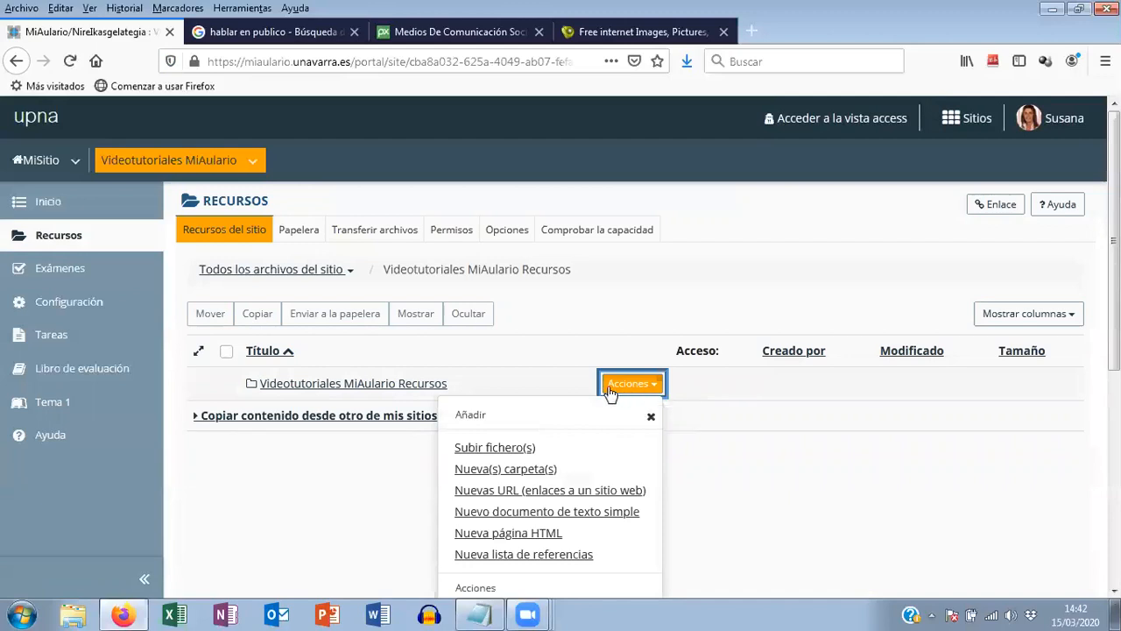
pyautogui.click(495, 448)
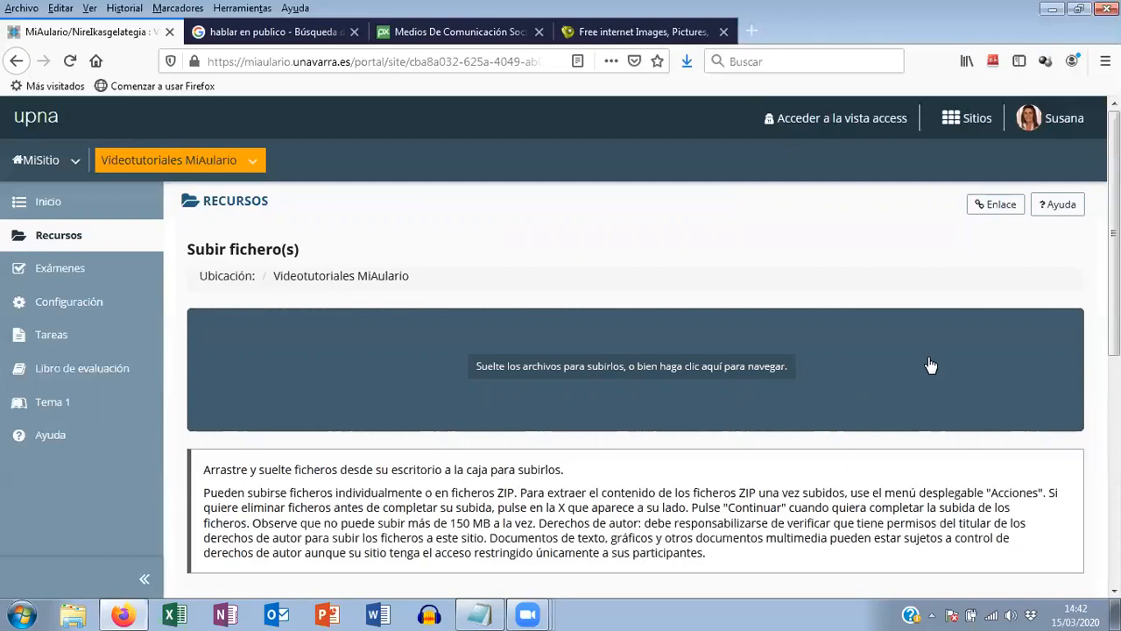
# - Shrink the browser window to reveal the desktop, add the Tema1 folder to the upload area, and maximize the window again
pyautogui.click(1079, 9)
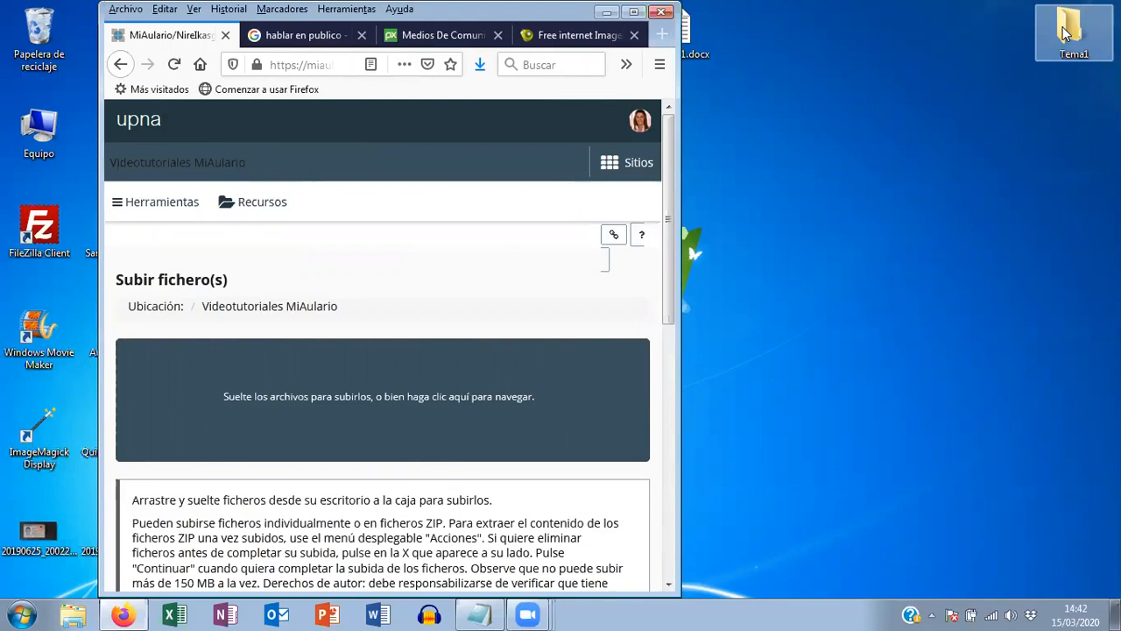
pyautogui.moveTo(1067, 29); pyautogui.dragTo(593, 395)
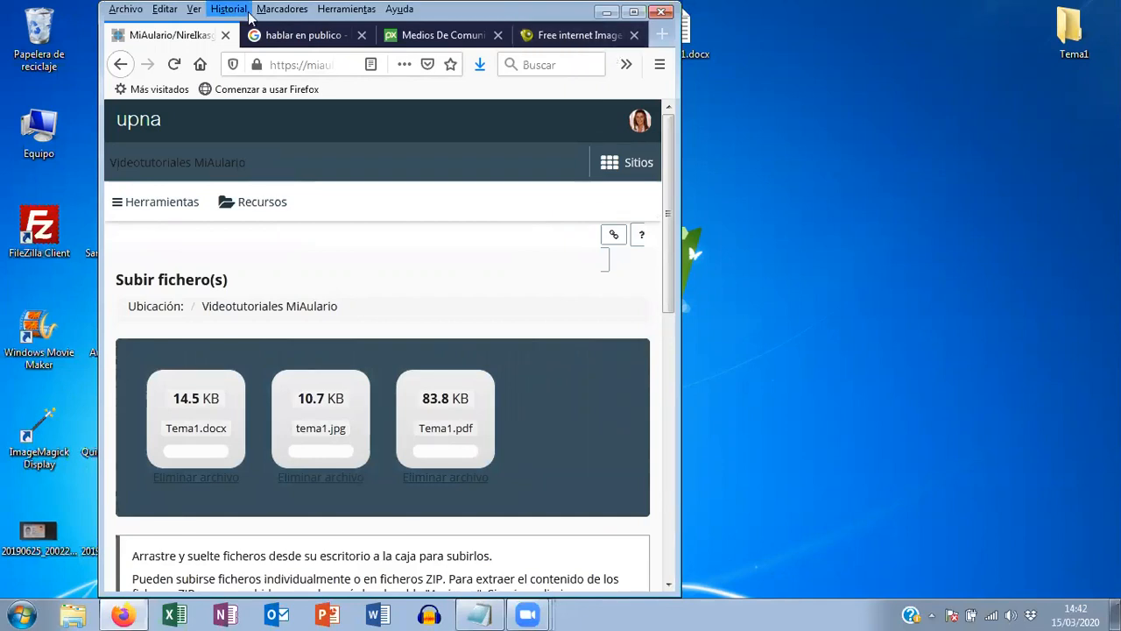
pyautogui.moveTo(451, 245); pyautogui.dragTo(213, 12)
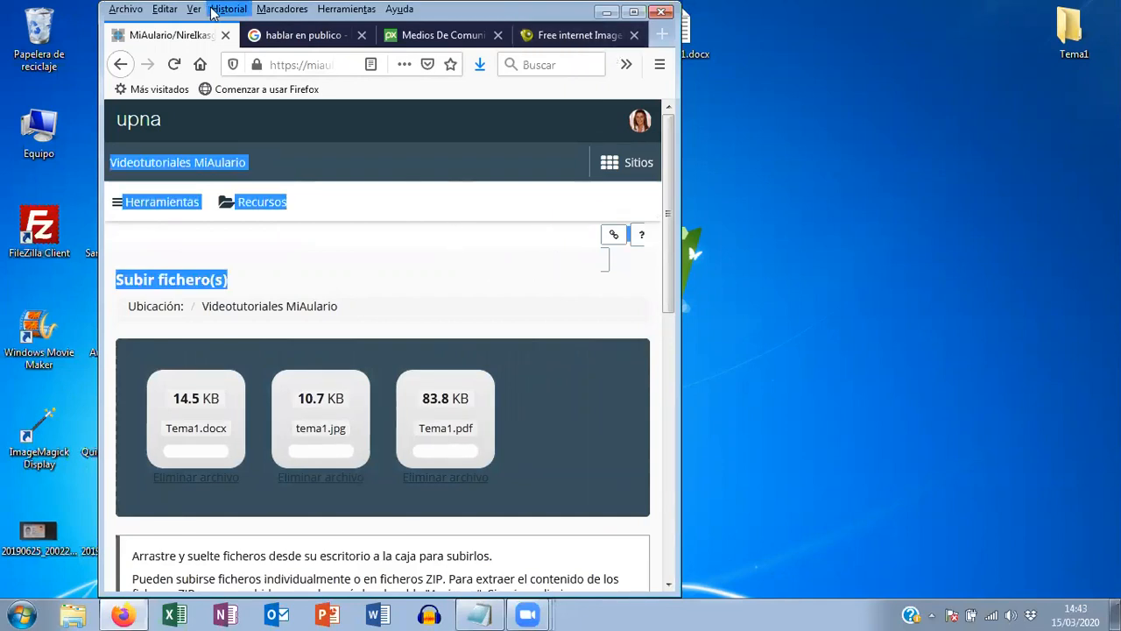
pyautogui.moveTo(579, 9); pyautogui.dragTo(552, 68)
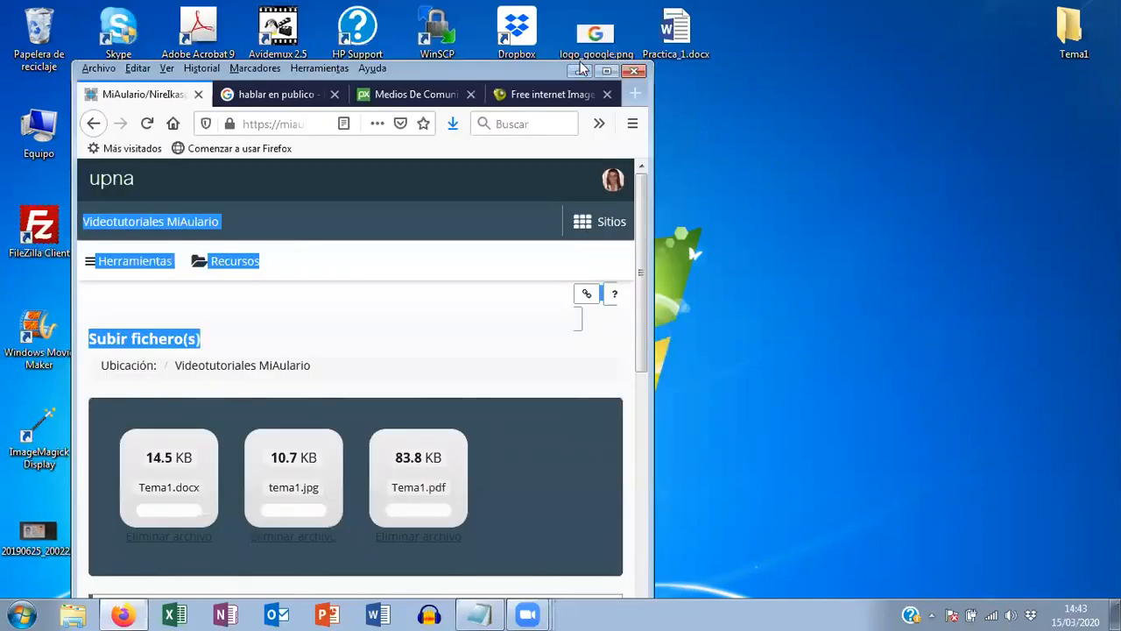
pyautogui.click(606, 70)
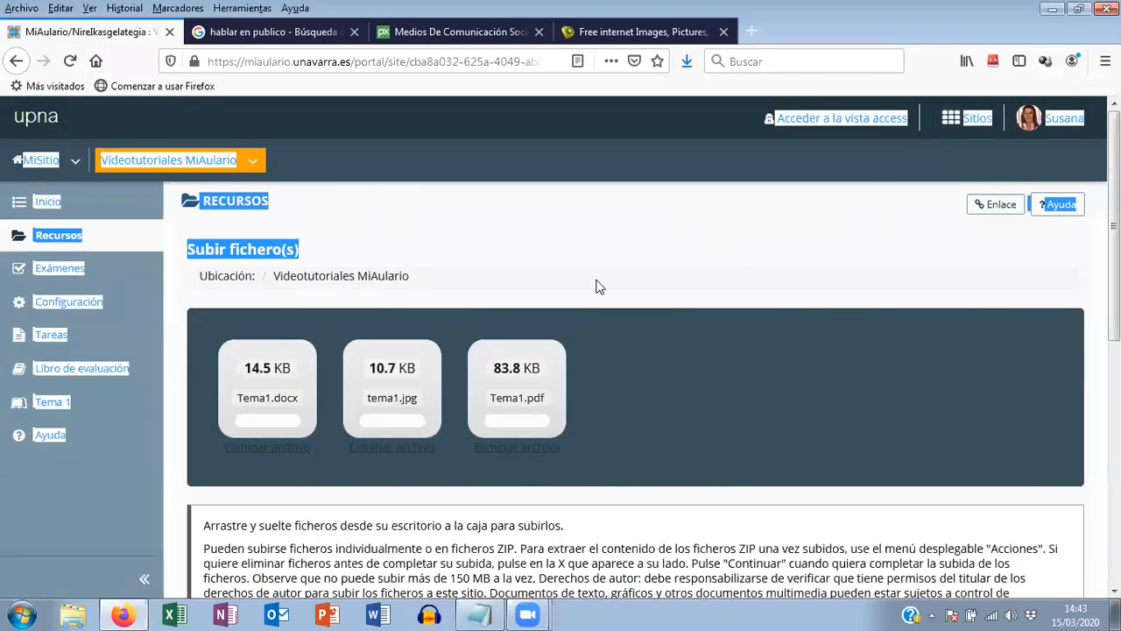
# - Complete the upload with the default version, visibility and notification options, and expand the Tema1 folder in Recursos
pyautogui.scroll(-3, 597, 287)
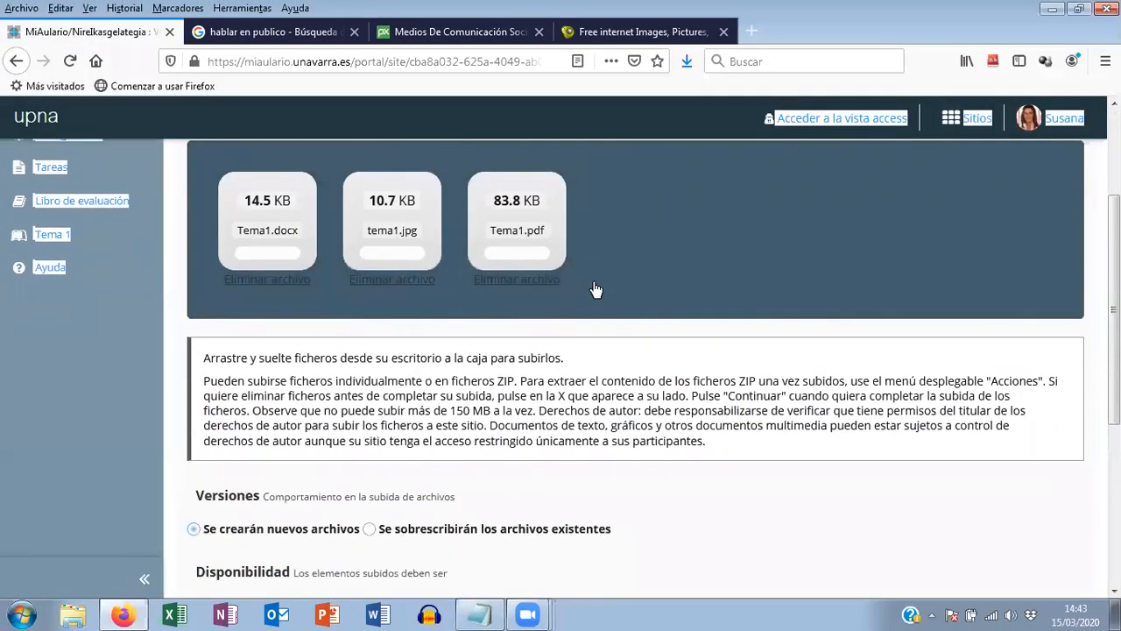
pyautogui.scroll(-5, 595, 289)
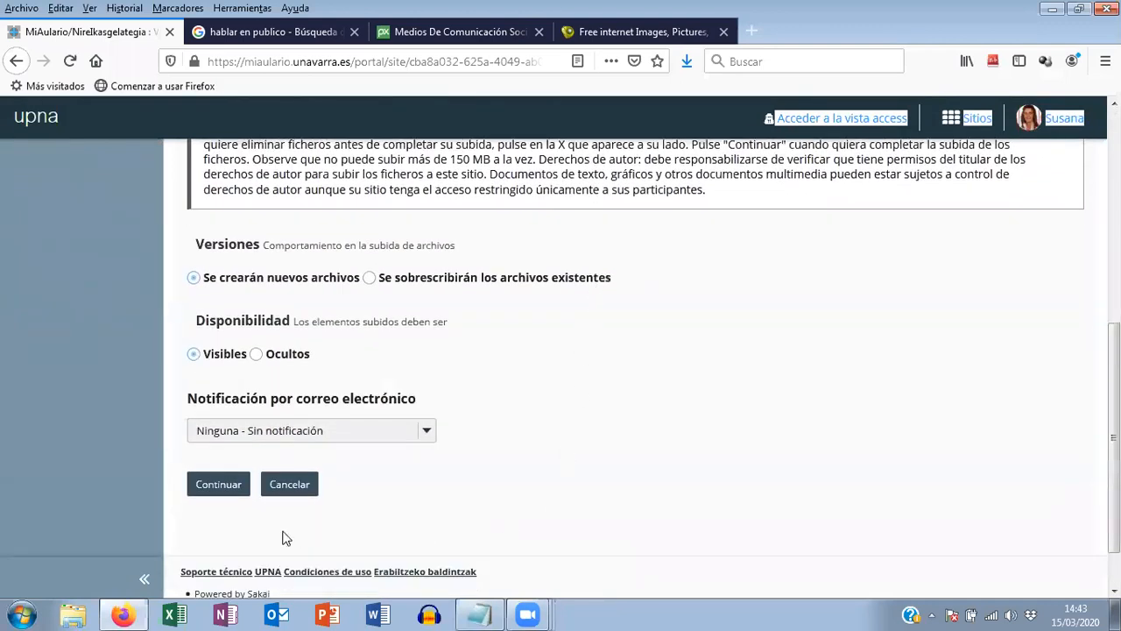
pyautogui.click(215, 490)
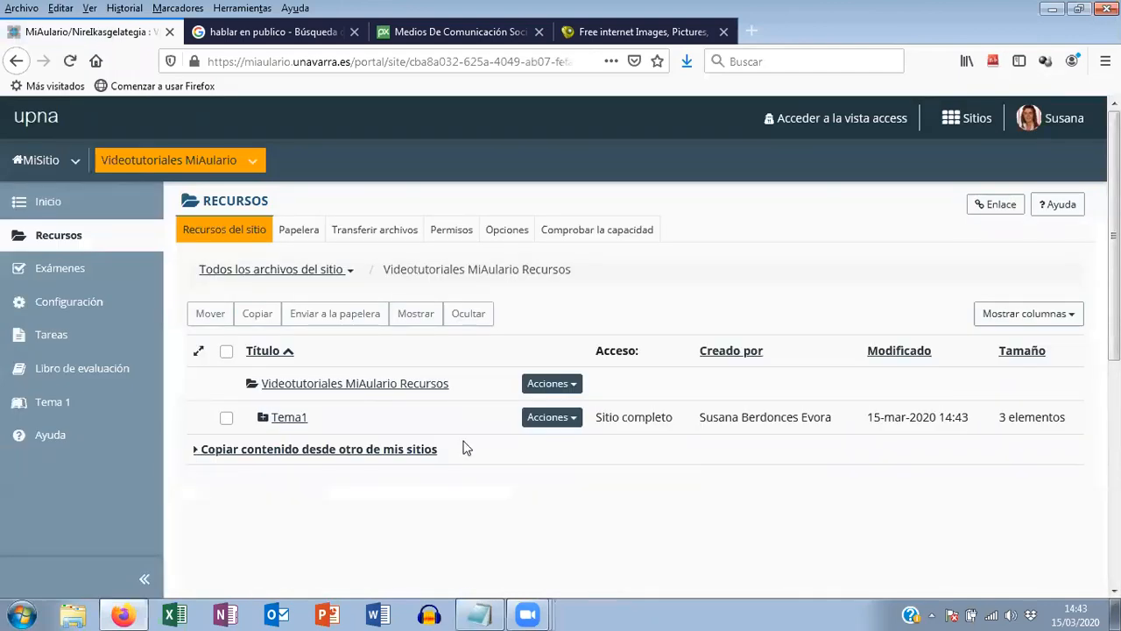
pyautogui.click(262, 421)
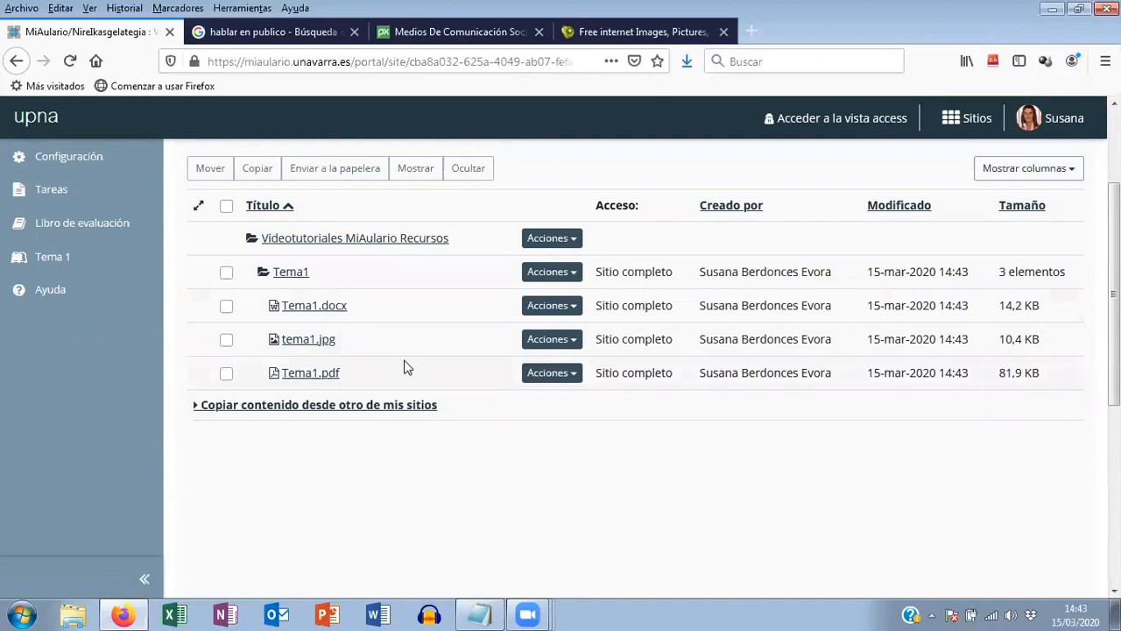
pyautogui.scroll(2, 427, 358)
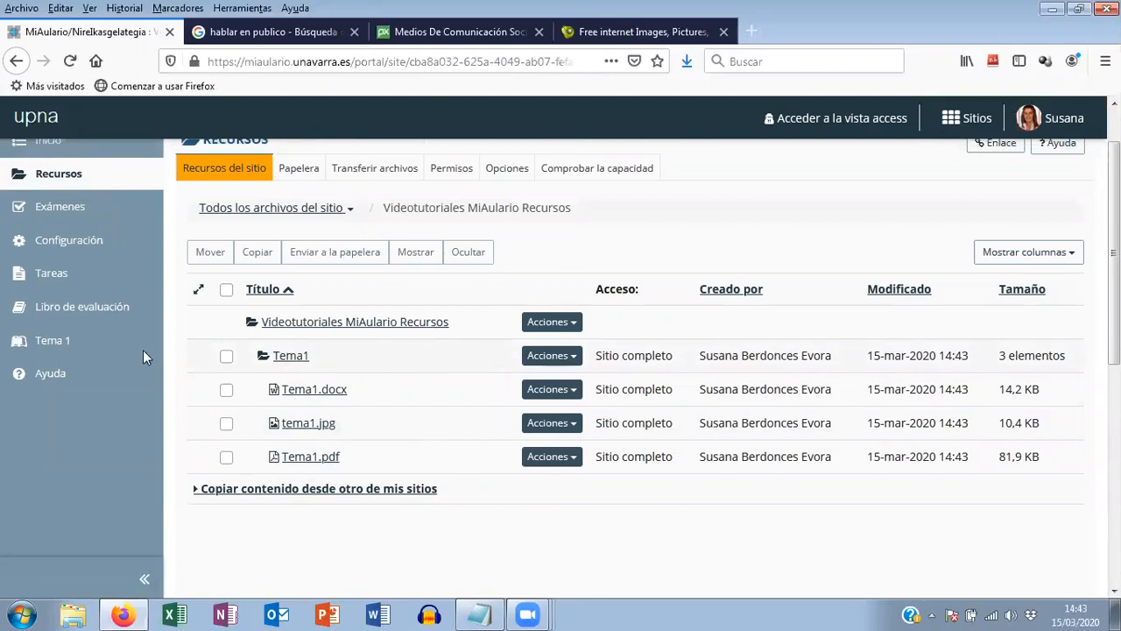
# - Return to the Tema 1 page and review the content types offered by Añadir contenido
pyautogui.click(68, 344)
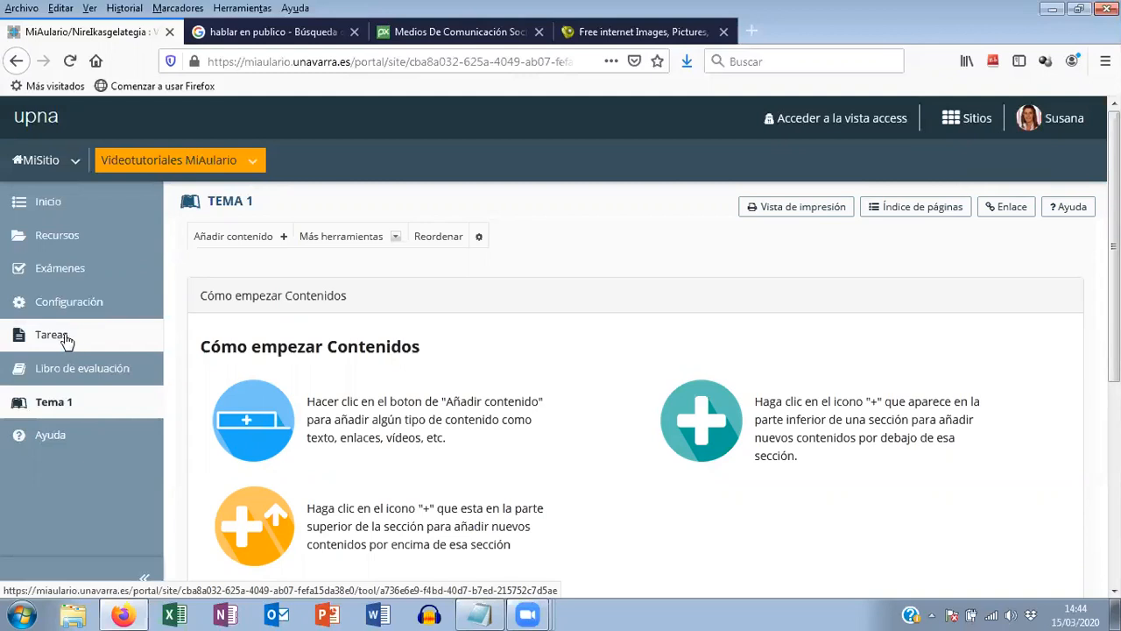
pyautogui.click(233, 241)
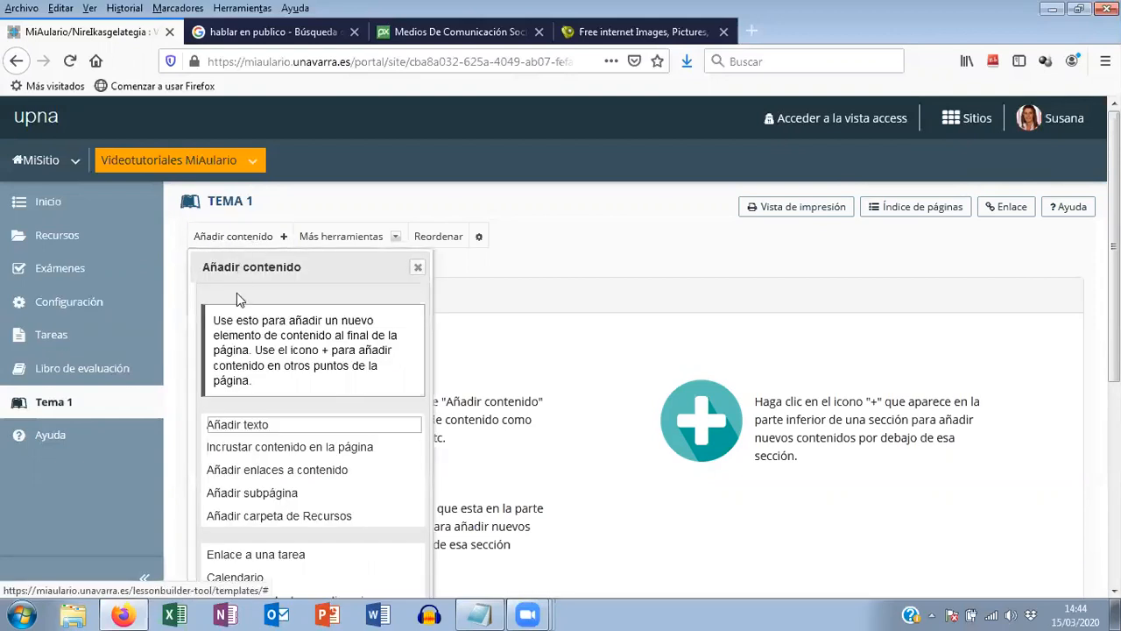
pyautogui.scroll(-2, 245, 324)
pyautogui.scroll(-4, 254, 351)
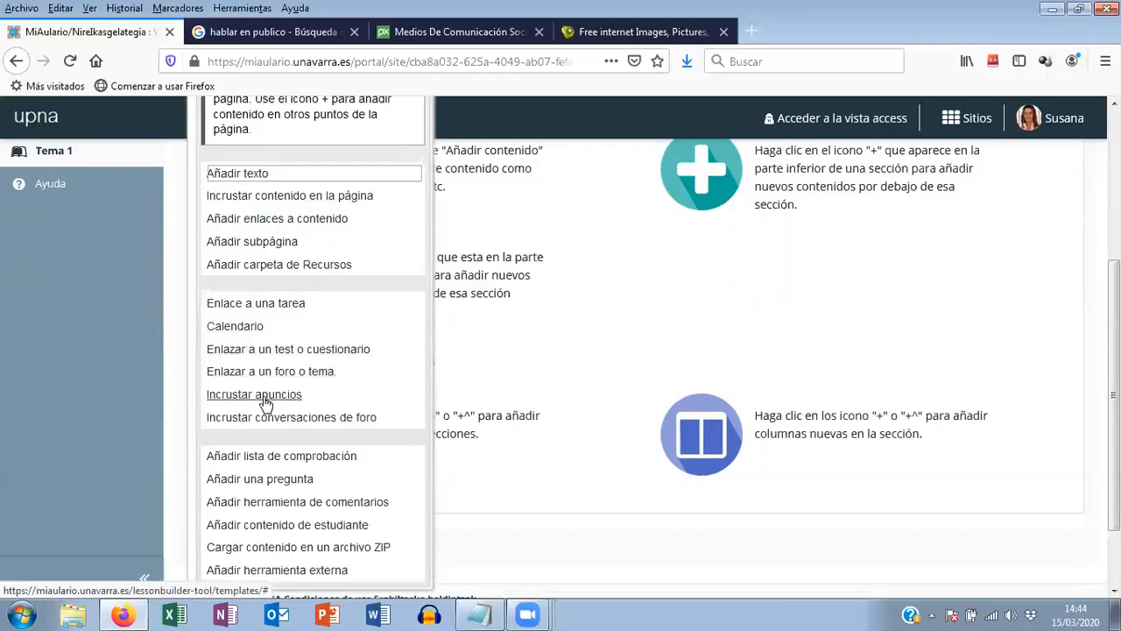
pyautogui.scroll(-2, 326, 401)
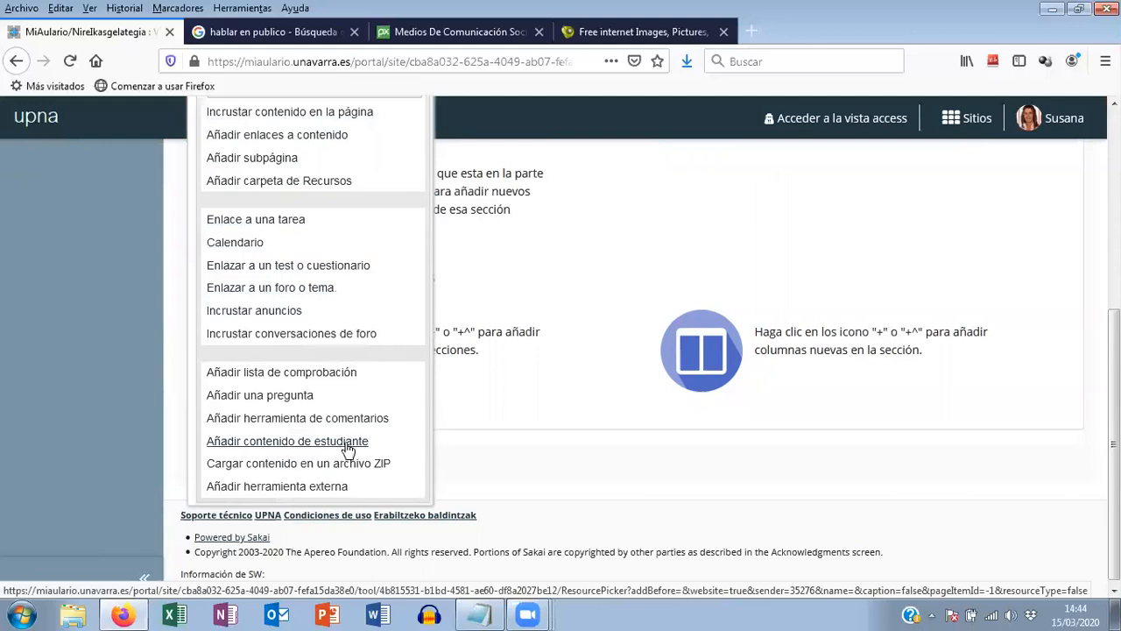
pyautogui.scroll(4, 329, 417)
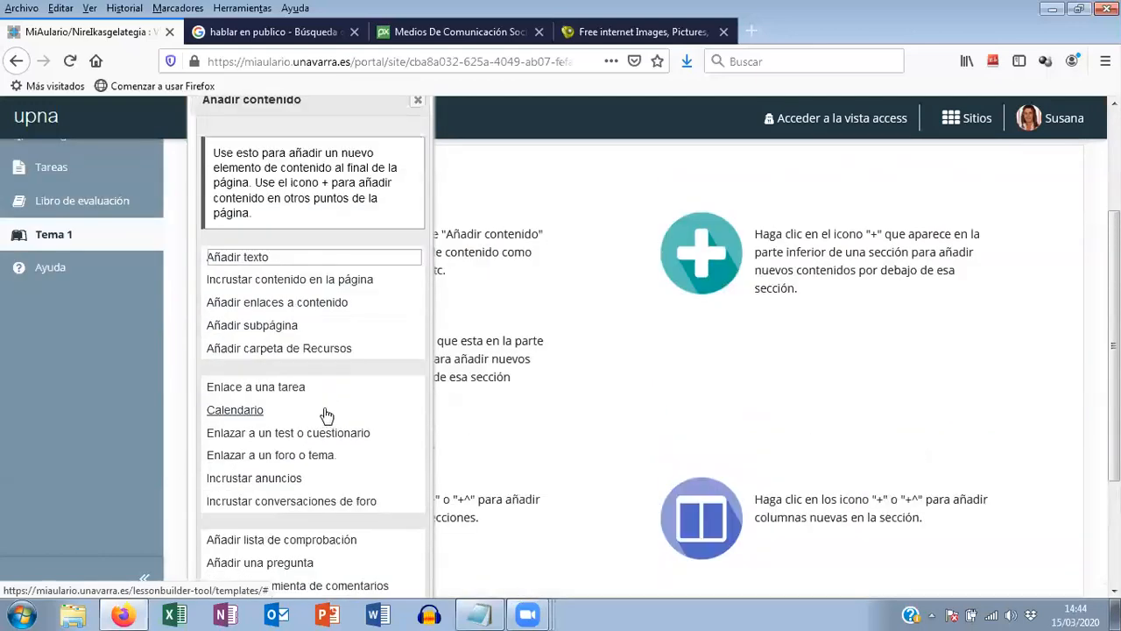
# - Add a text element to the Tema 1 page with the lines "Tema 1" and "INTRODUCCIÓN AL ARTE DE HABLAR EN PÚBLICO"
pyautogui.scroll(2, 329, 417)
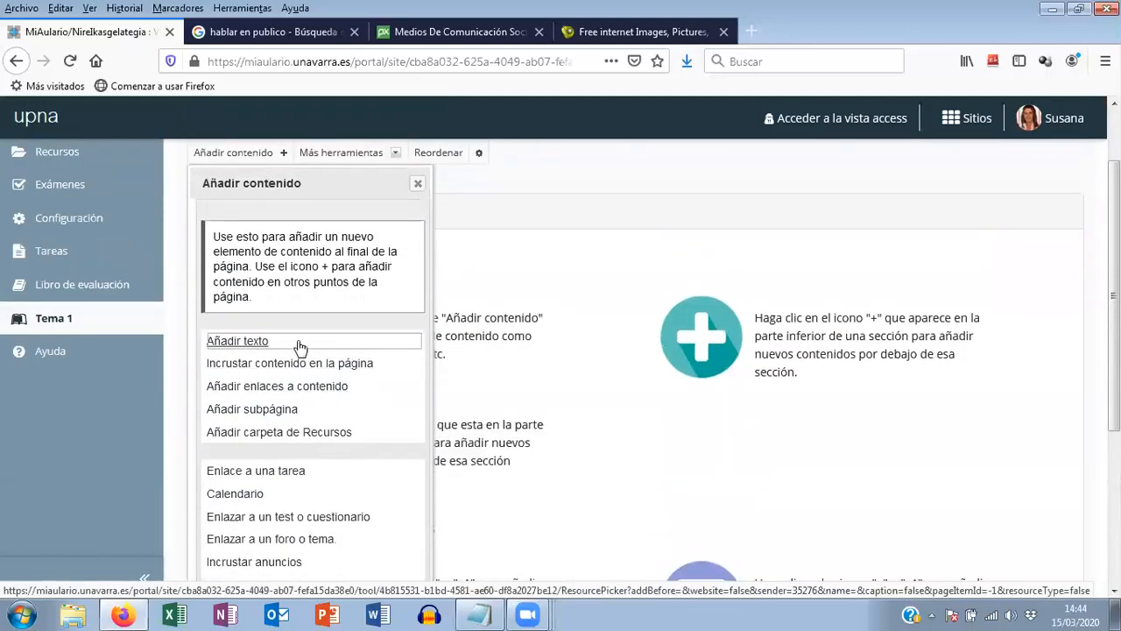
pyautogui.click(240, 343)
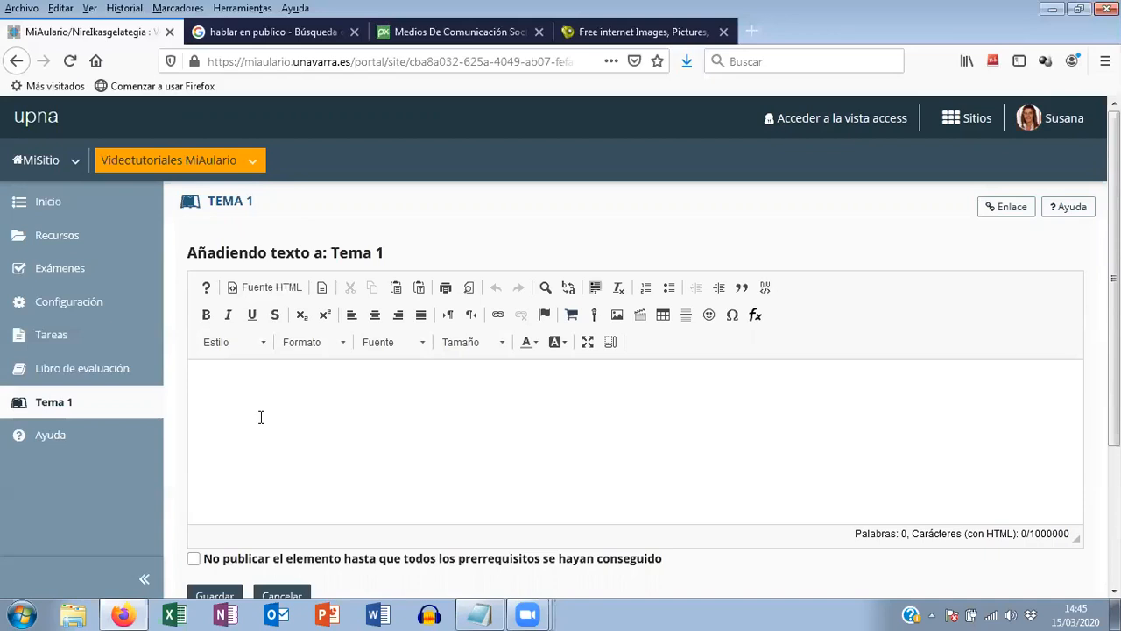
pyautogui.click(237, 384)
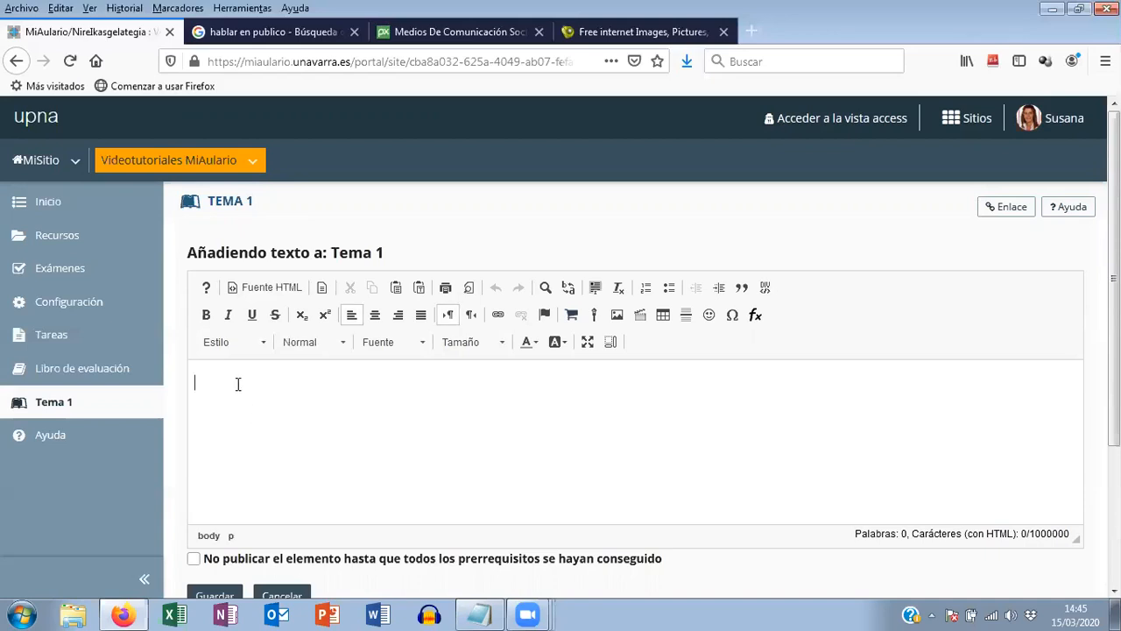
pyautogui.write('Tema 1')
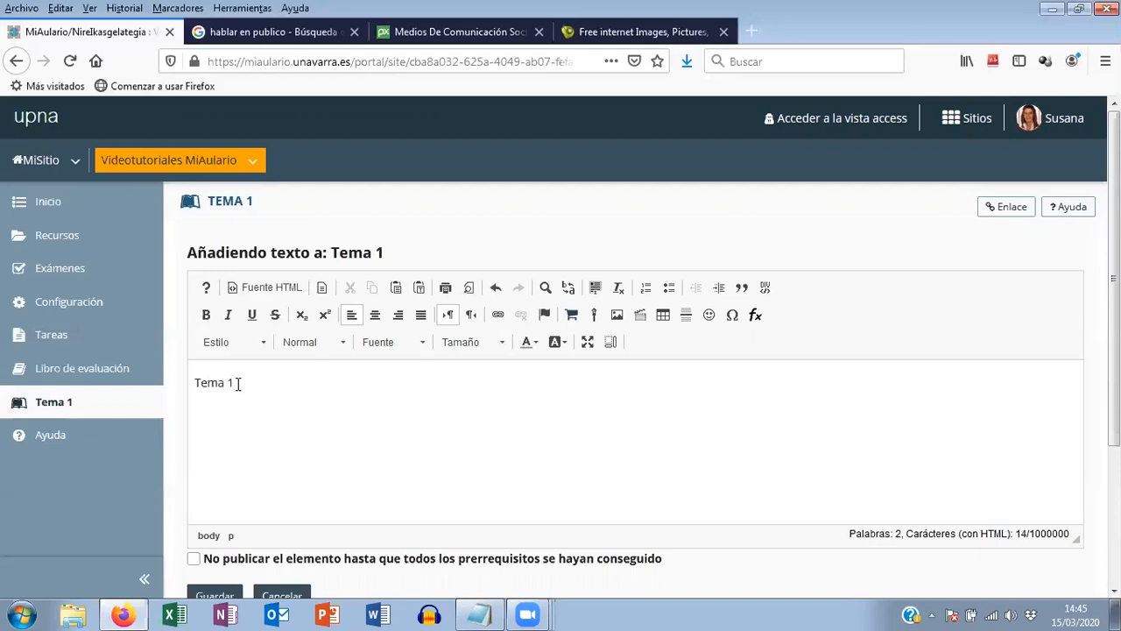
pyautogui.press('Return')
pyautogui.write('INTRODUCCIÓN AL ARTE D')
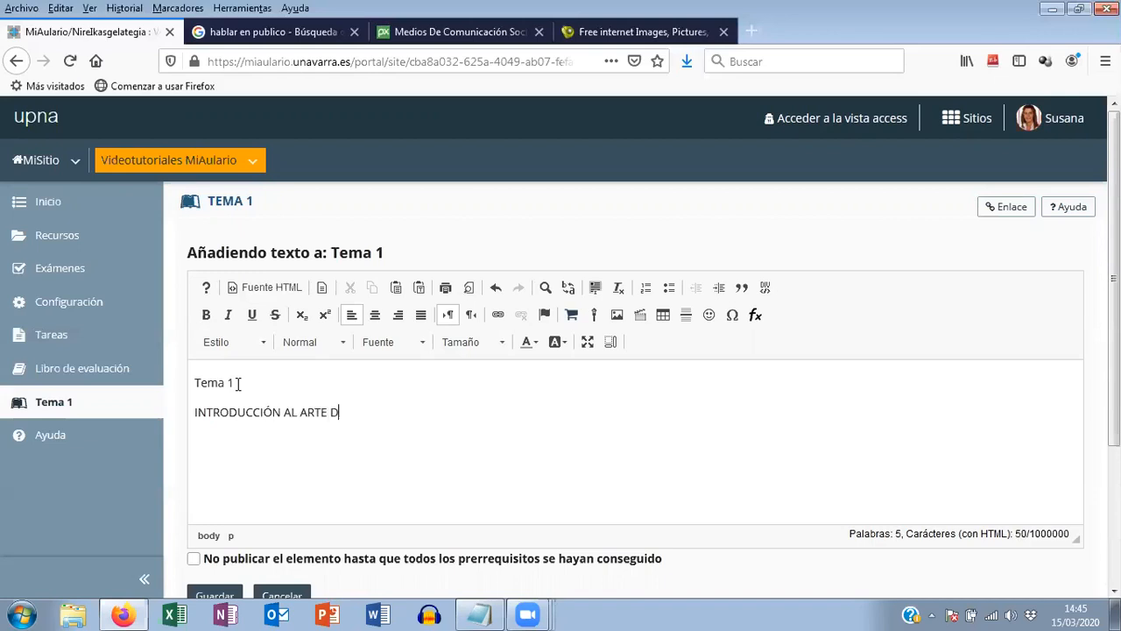
pyautogui.write('E HABLAR EN PÚBLICO')
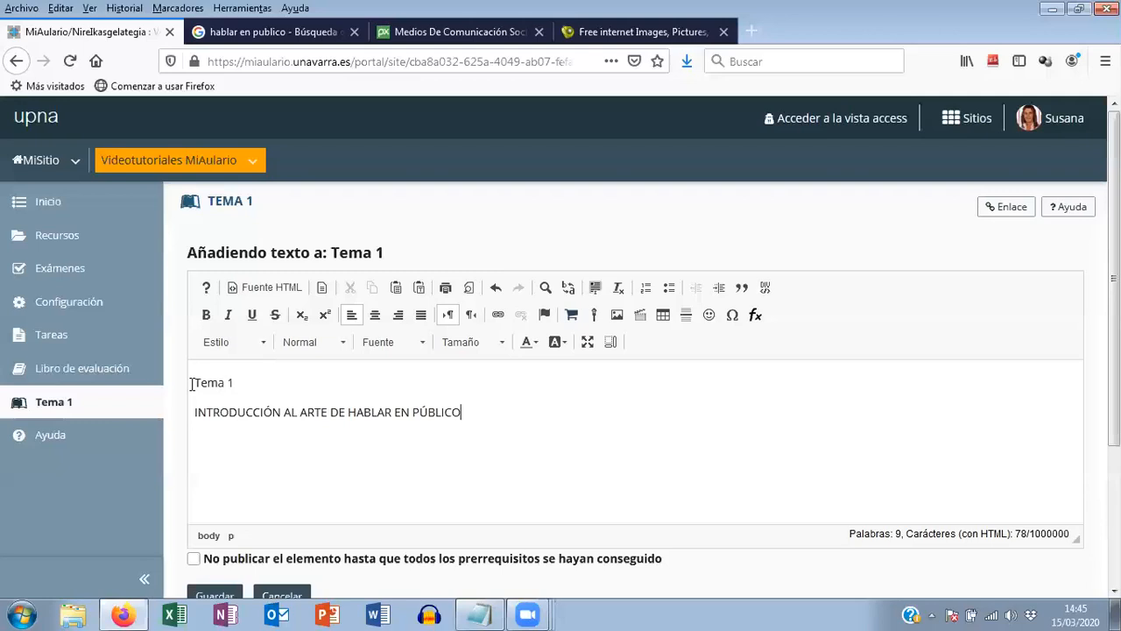
# - Center both title lines and make them bold
pyautogui.moveTo(194, 383); pyautogui.dragTo(488, 407)
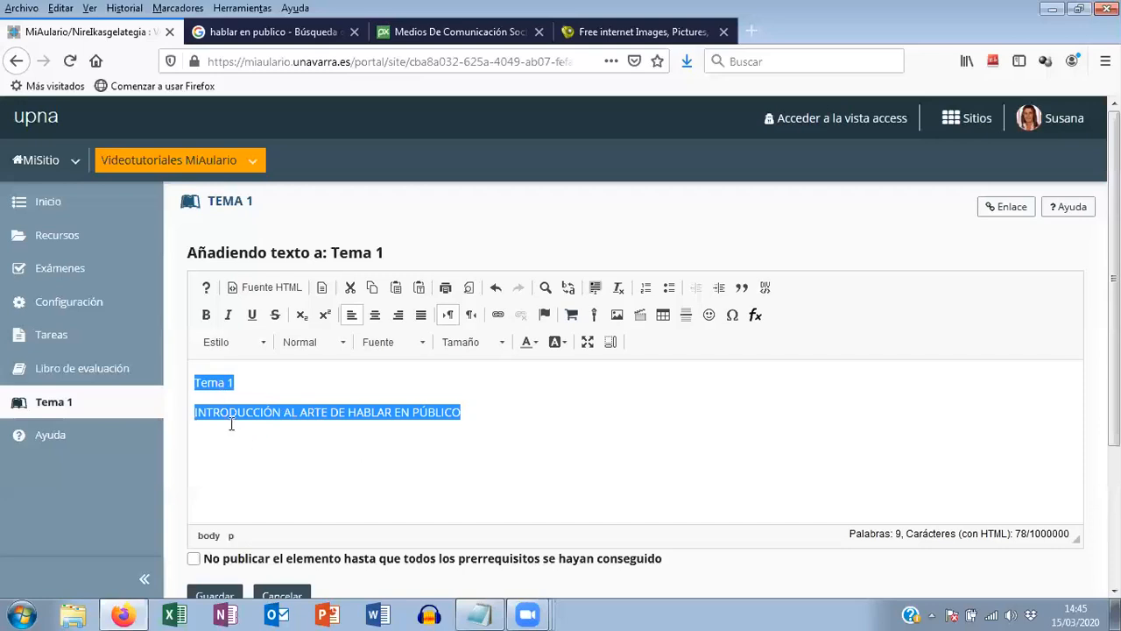
pyautogui.click(375, 319)
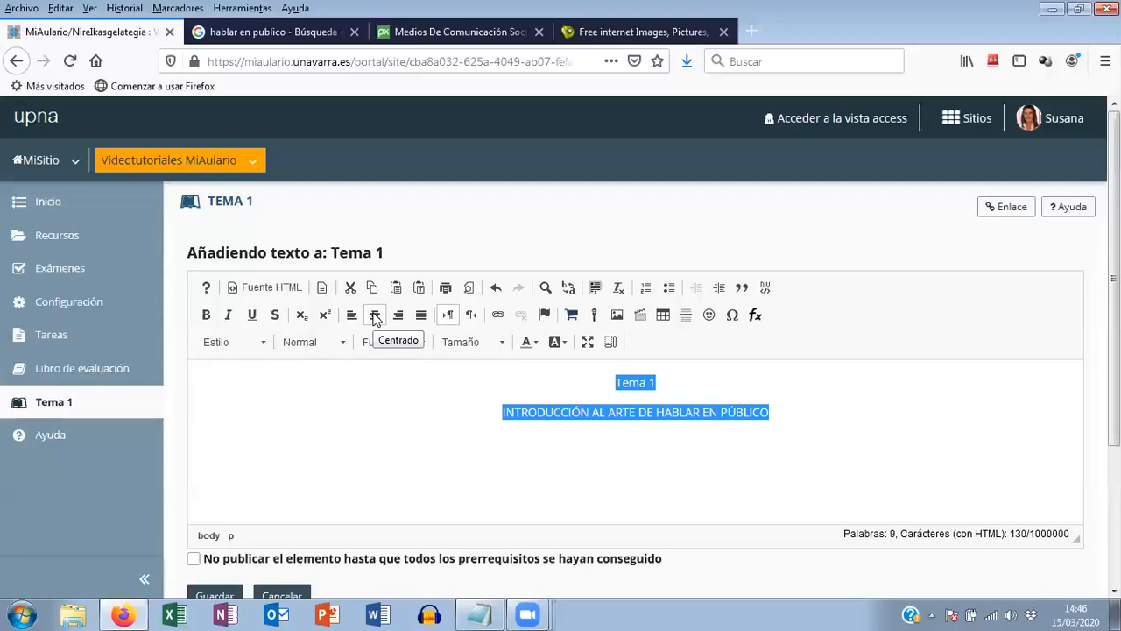
pyautogui.click(206, 317)
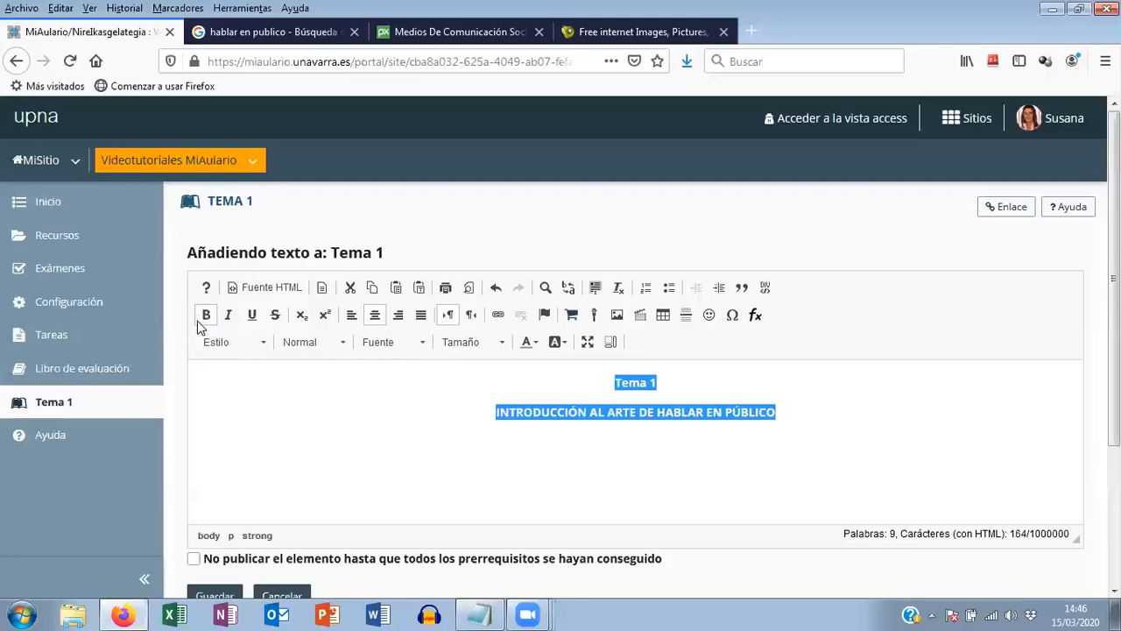
pyautogui.click(421, 344)
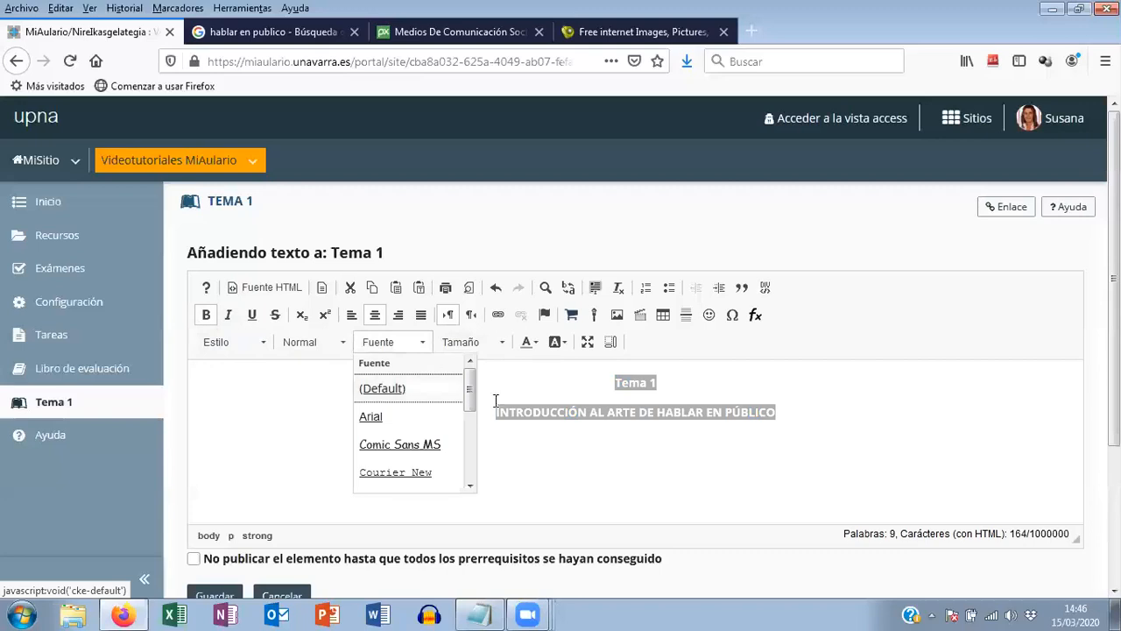
pyautogui.click(532, 412)
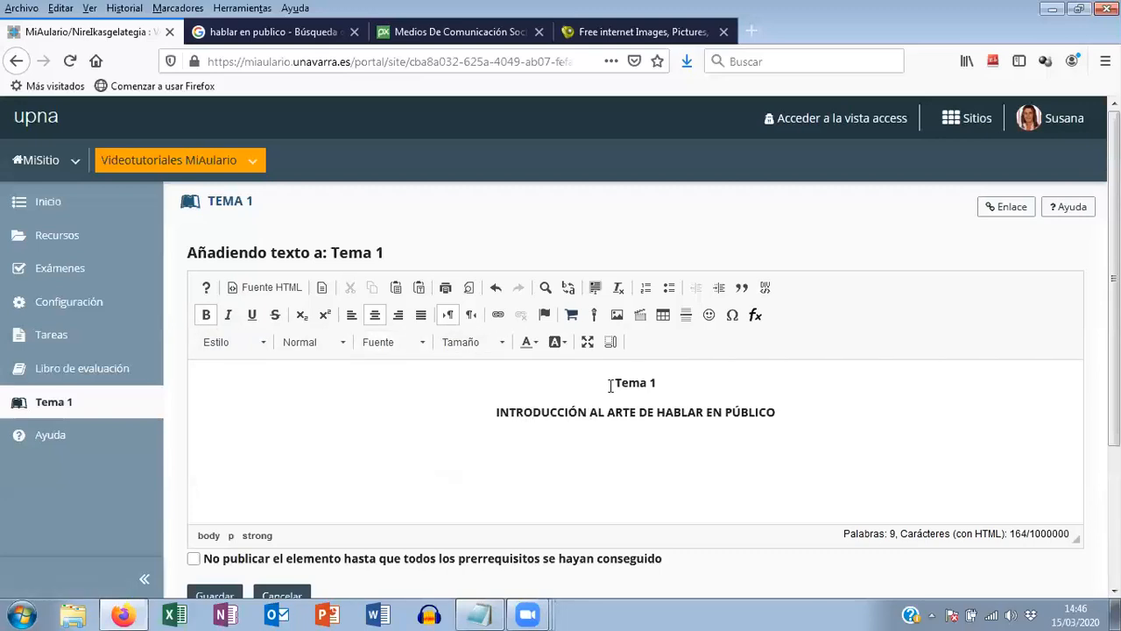
# - Set both title lines in Comic Sans MS at size 28
pyautogui.moveTo(612, 383); pyautogui.dragTo(786, 409)
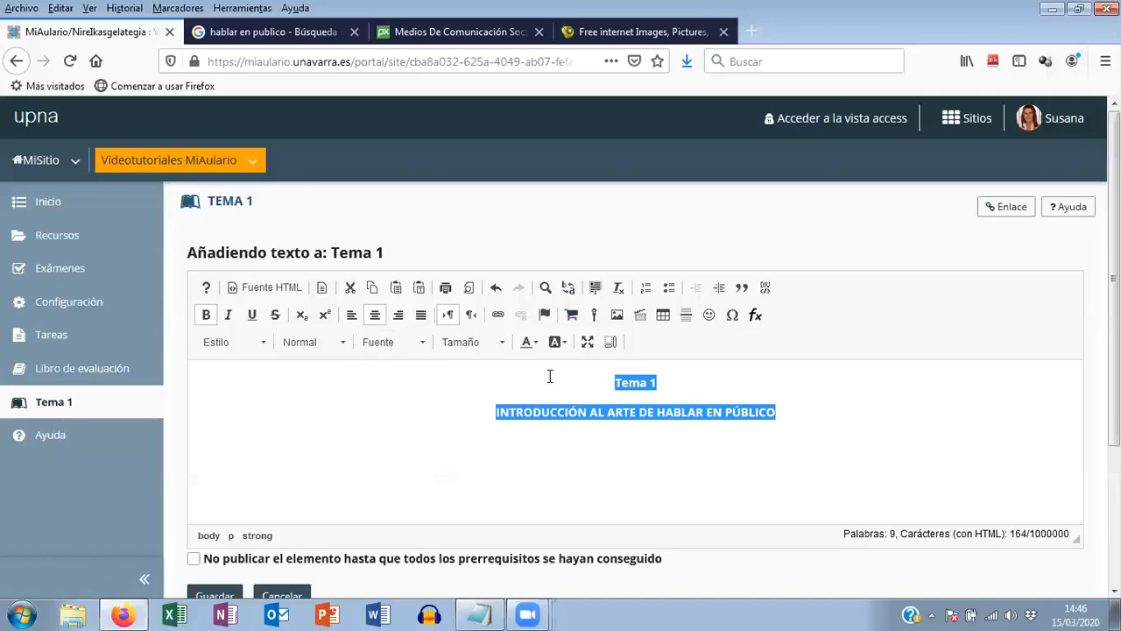
pyautogui.click(422, 347)
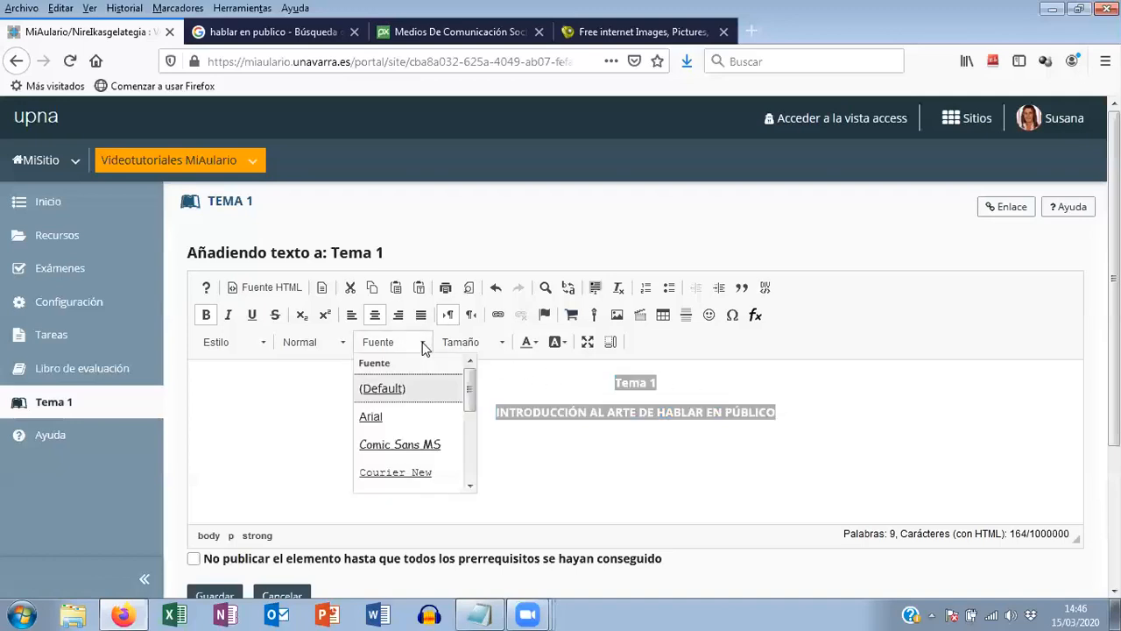
pyautogui.click(433, 445)
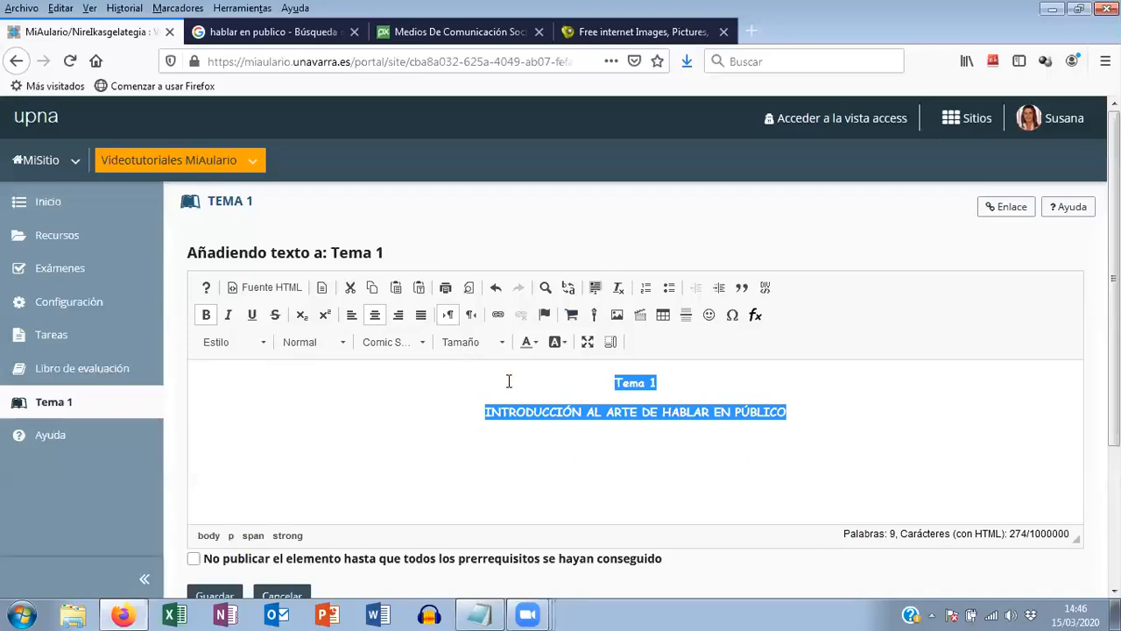
pyautogui.click(502, 343)
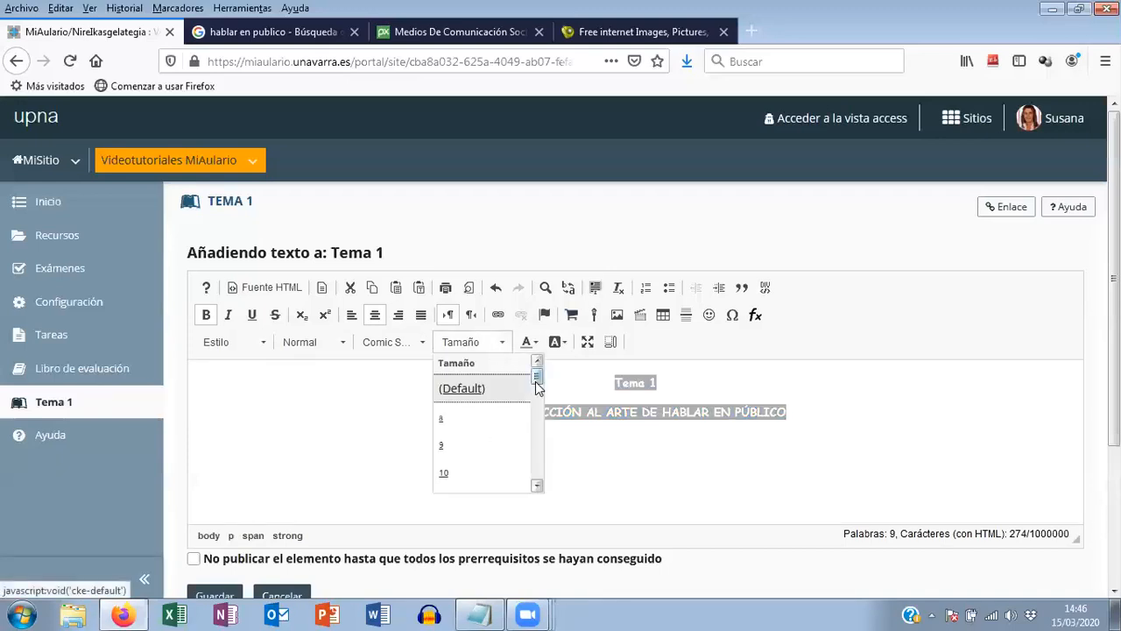
pyautogui.scroll(-2, 537, 385)
pyautogui.scroll(-5, 537, 414)
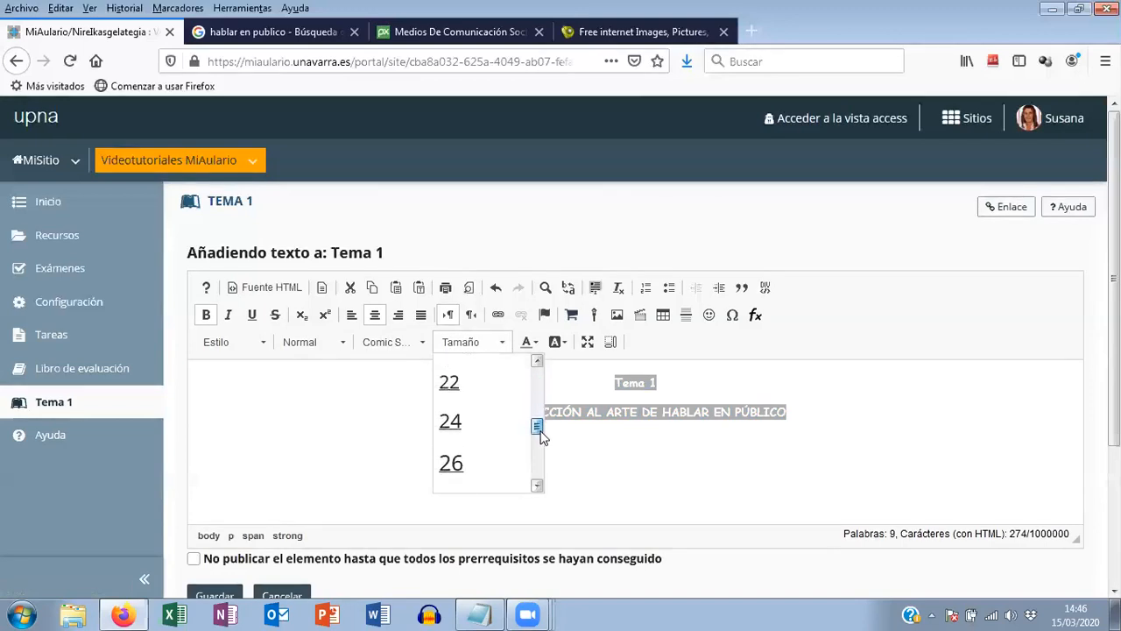
pyautogui.click(452, 463)
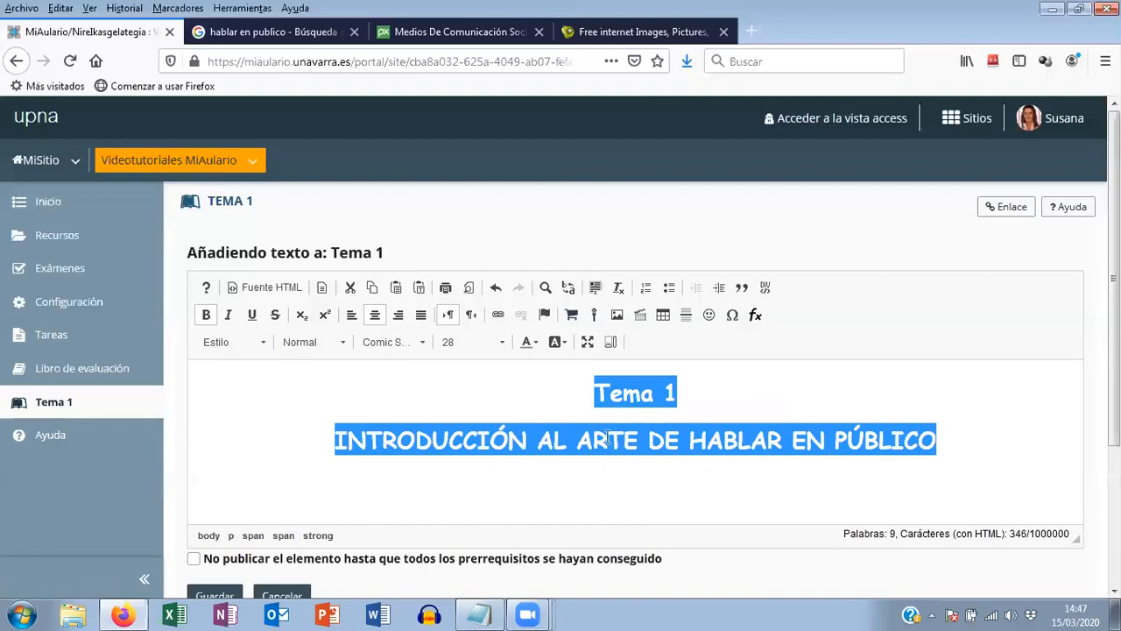
# - Color both title lines Pale Red, check their HTML source, and return to the visual editor
pyautogui.click(535, 344)
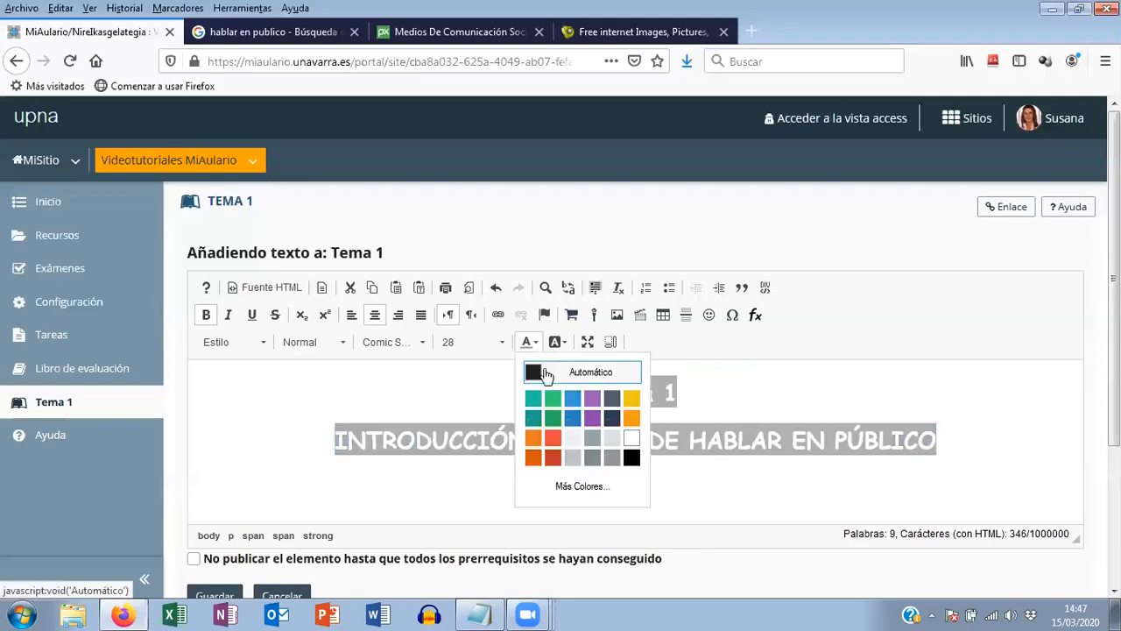
pyautogui.click(553, 438)
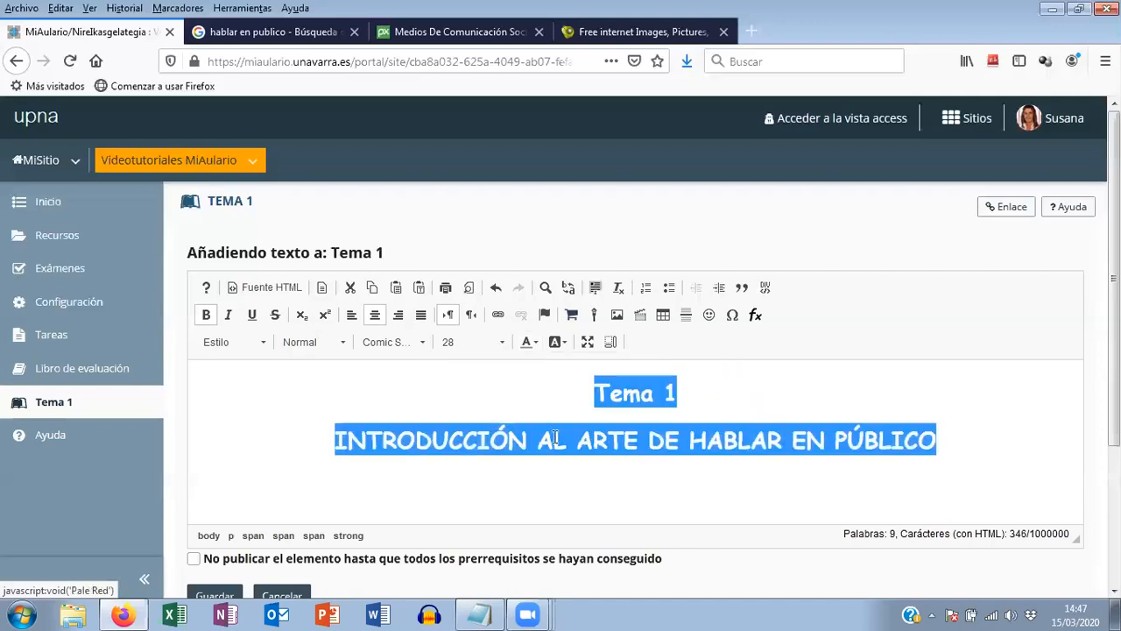
pyautogui.click(553, 470)
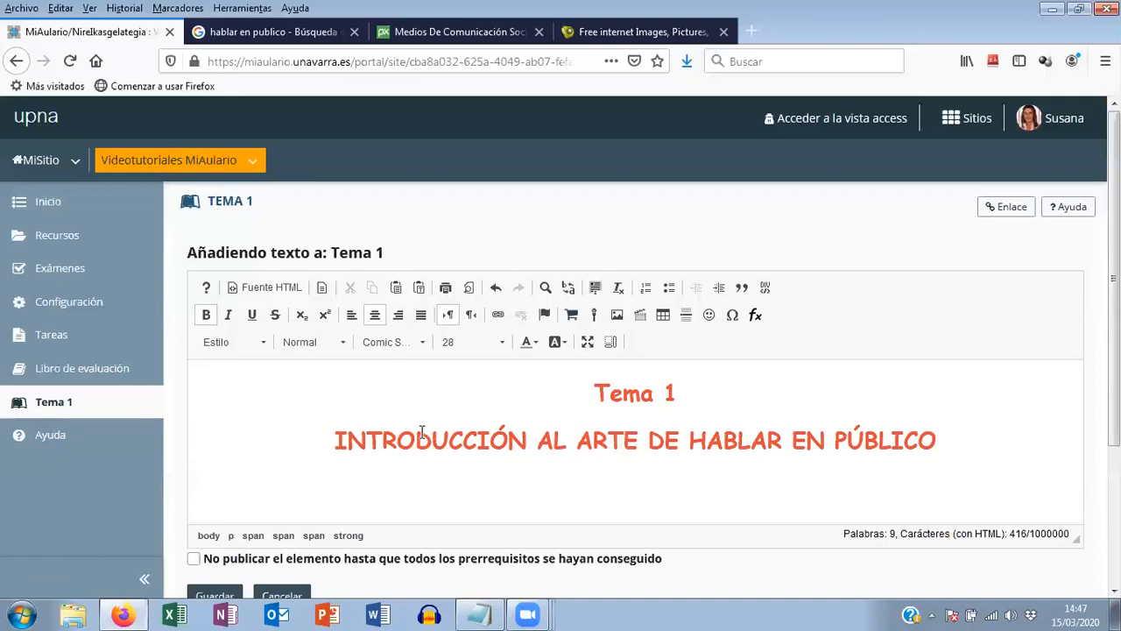
pyautogui.click(259, 287)
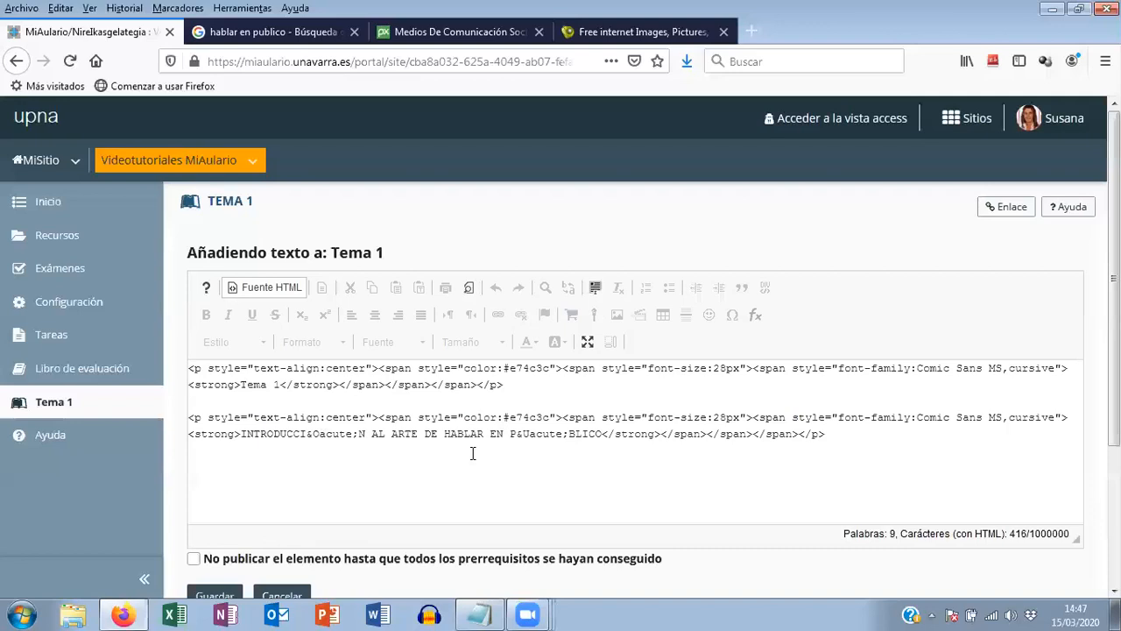
pyautogui.click(260, 293)
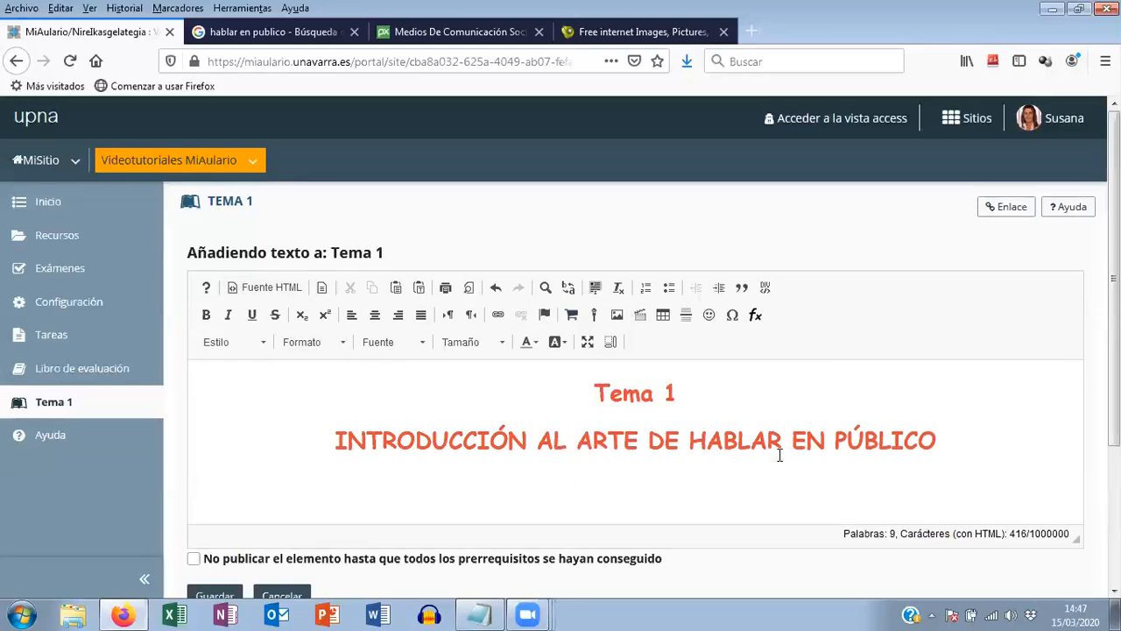
# - Insert a horizontal line below the title text and save the text element
pyautogui.click(947, 435)
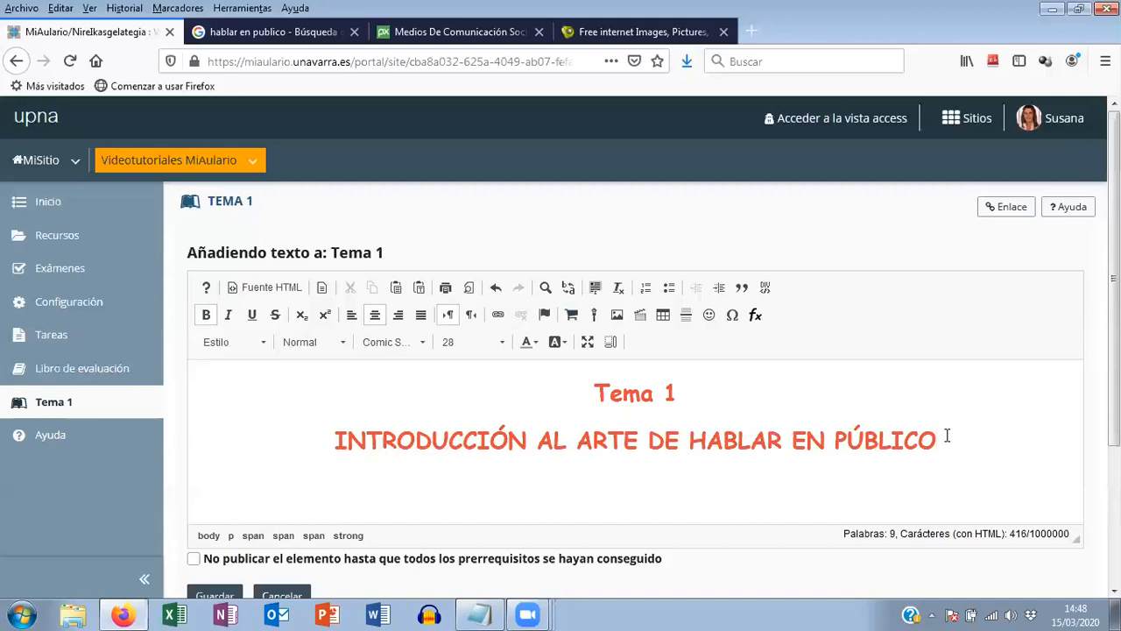
pyautogui.press('Return')
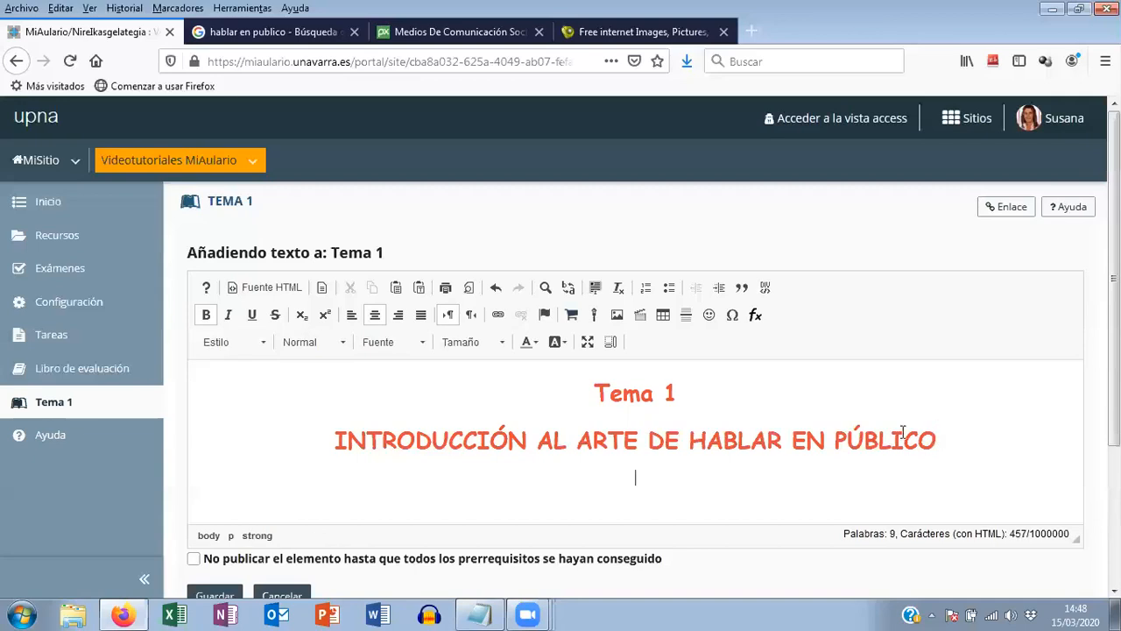
pyautogui.click(688, 321)
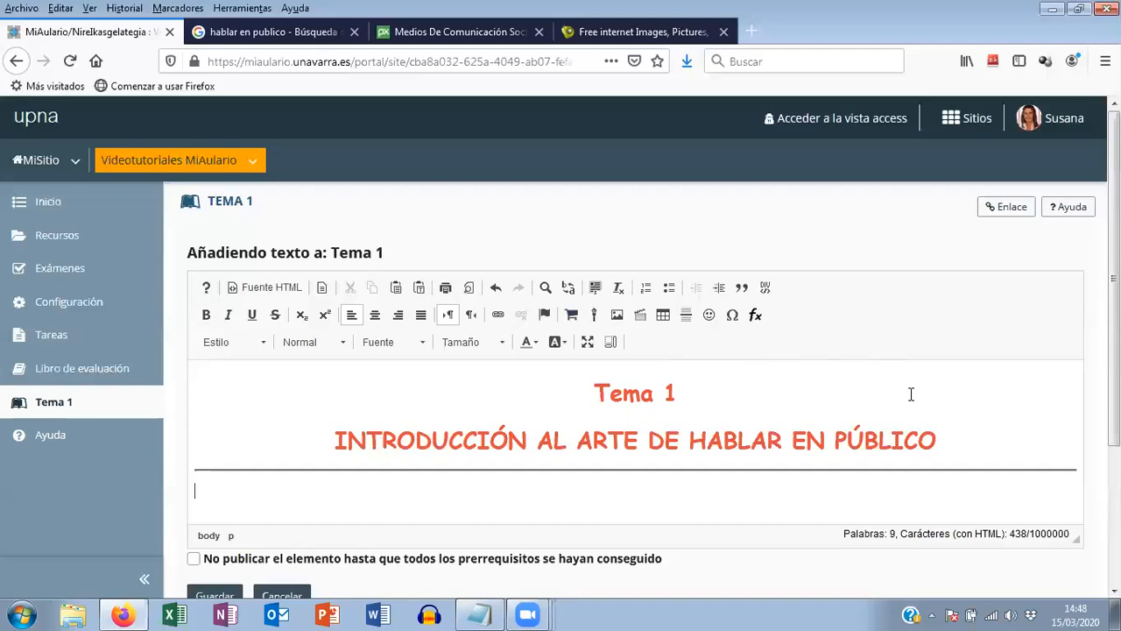
pyautogui.scroll(-2, 908, 394)
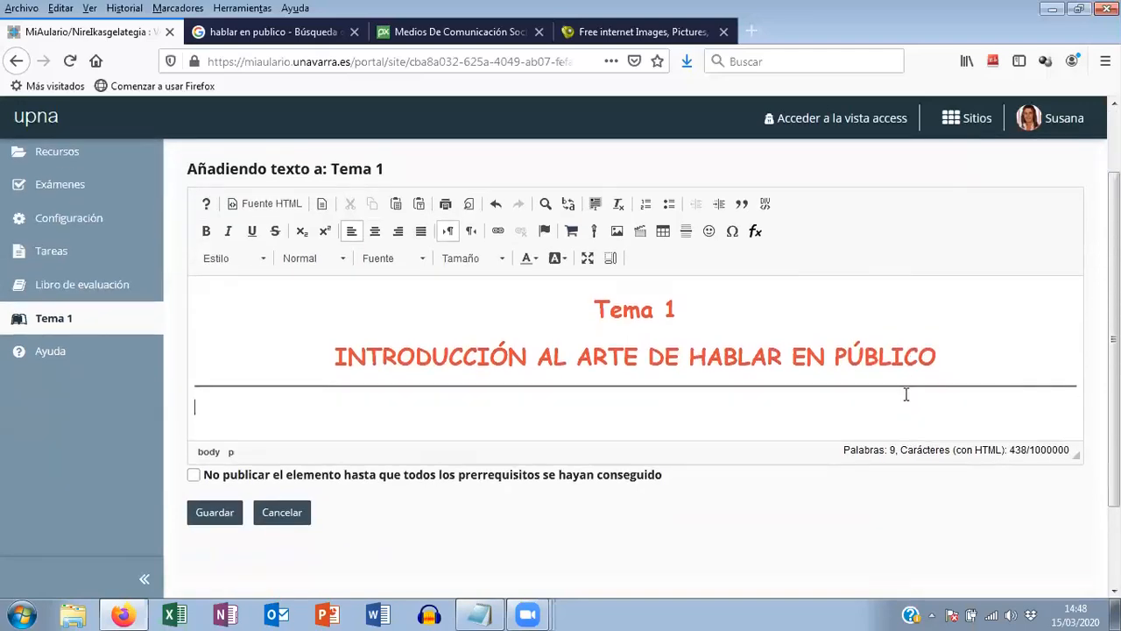
pyautogui.click(213, 516)
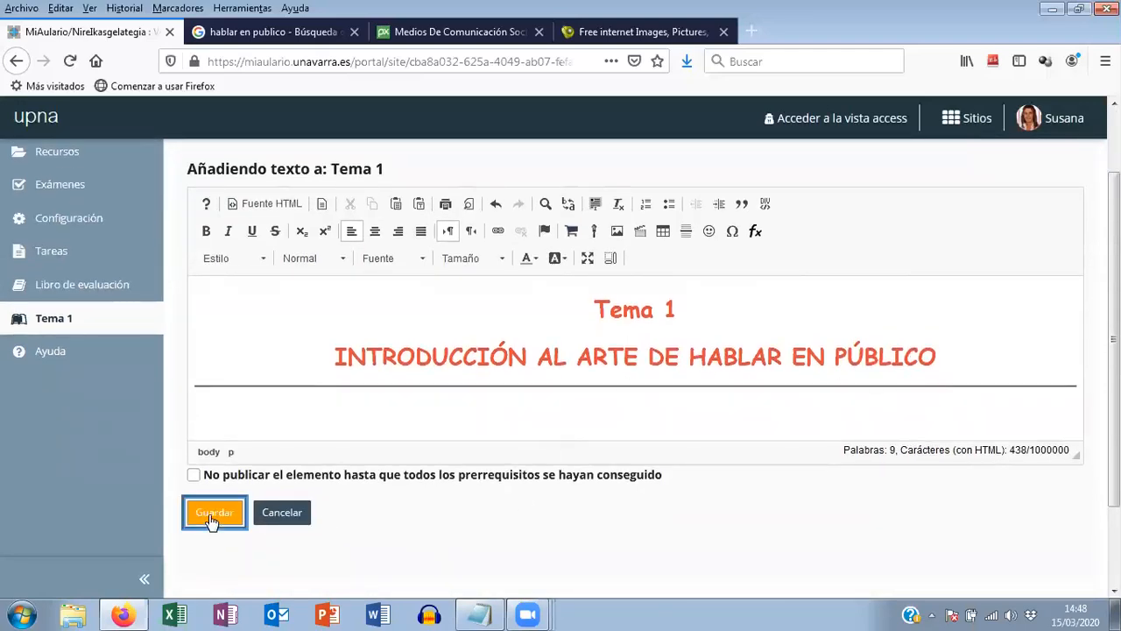
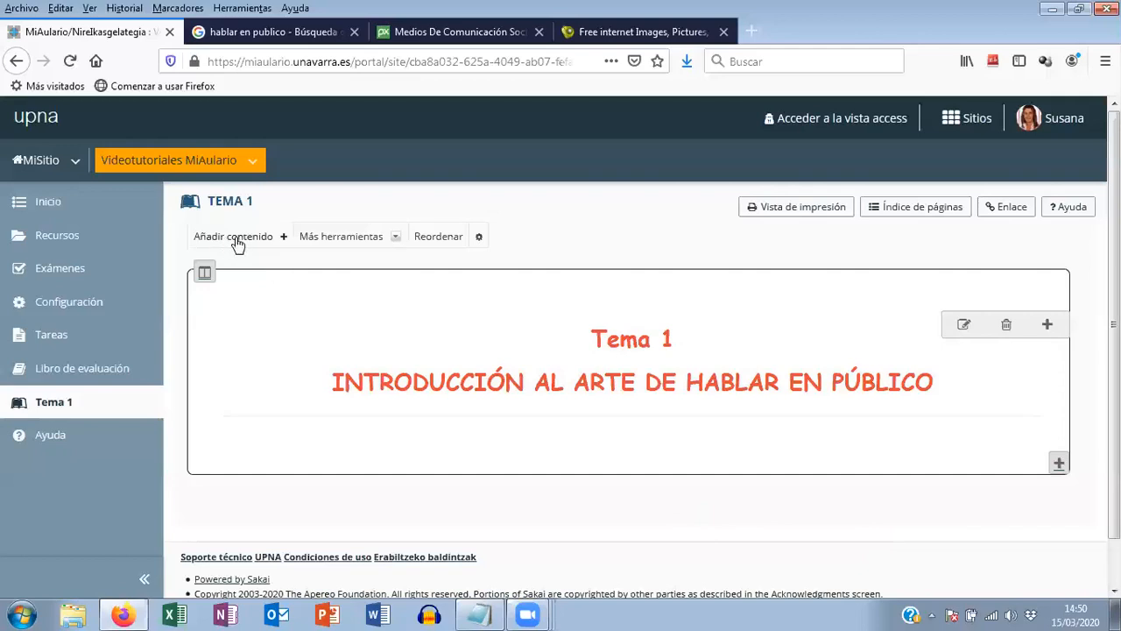
# - Start another text element on the Tema 1 page and insert a table with 1 row and 2 columns
pyautogui.click(230, 245)
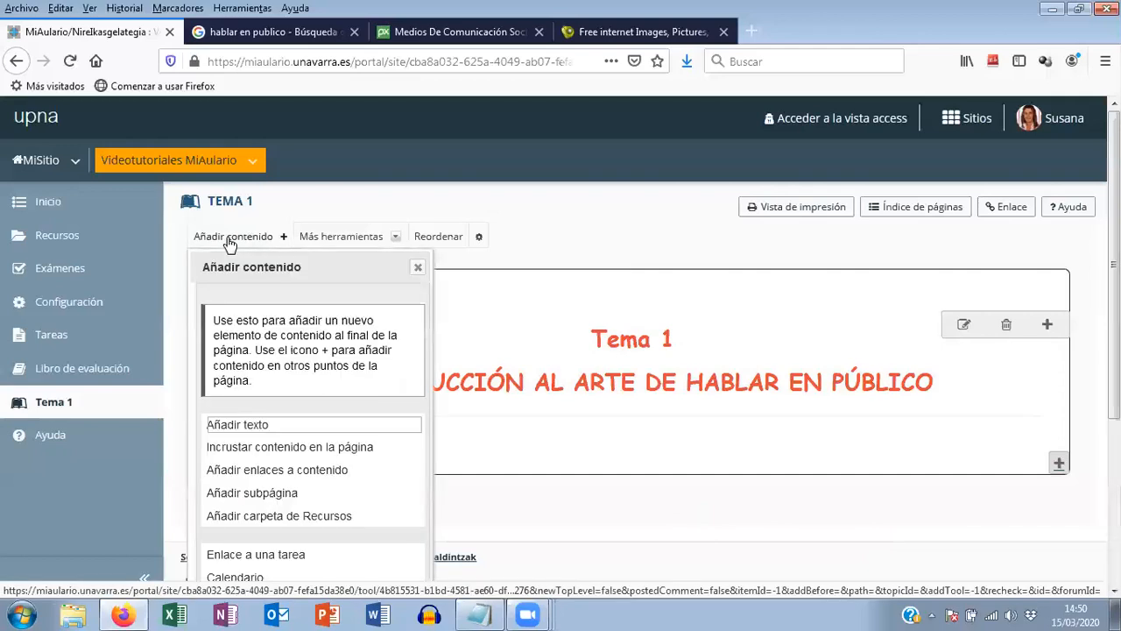
pyautogui.click(236, 426)
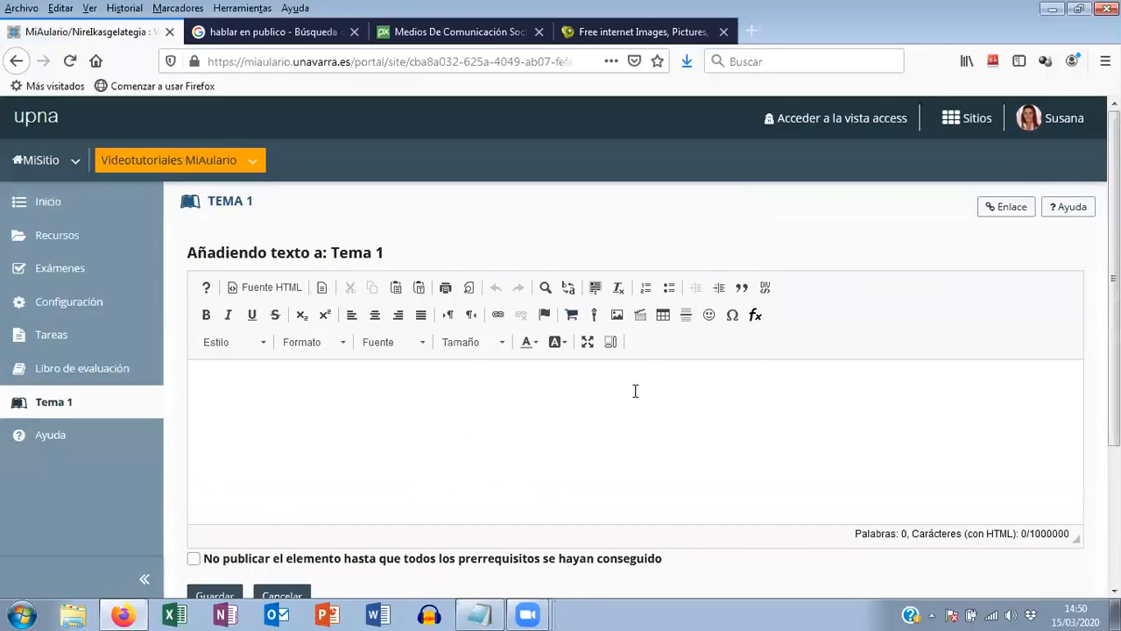
pyautogui.click(664, 315)
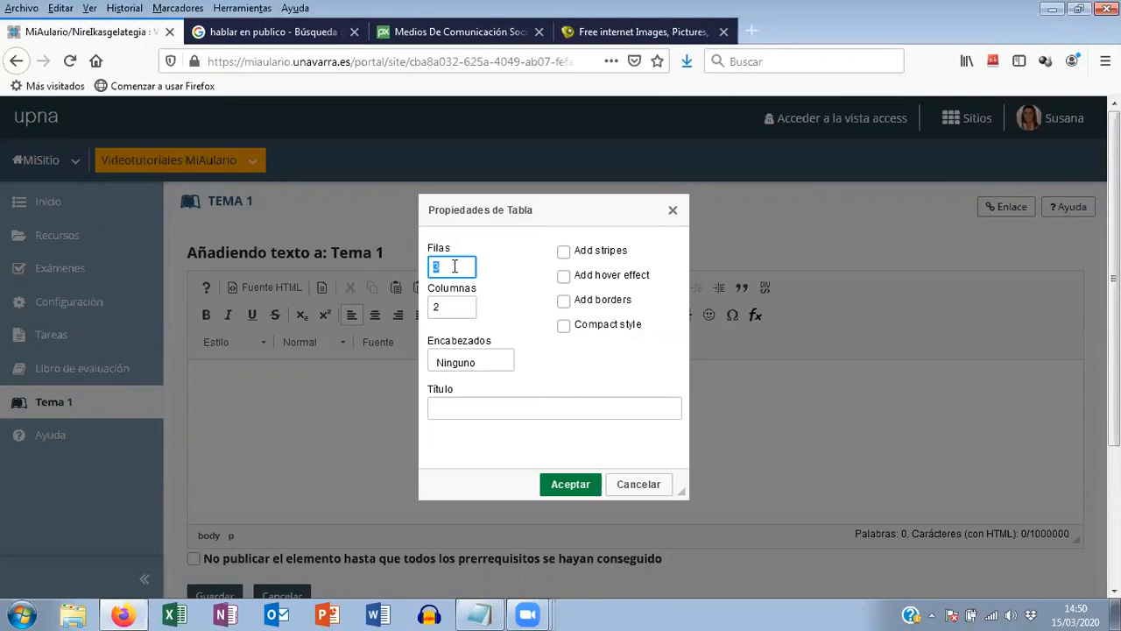
pyautogui.write('1')
pyautogui.click(578, 484)
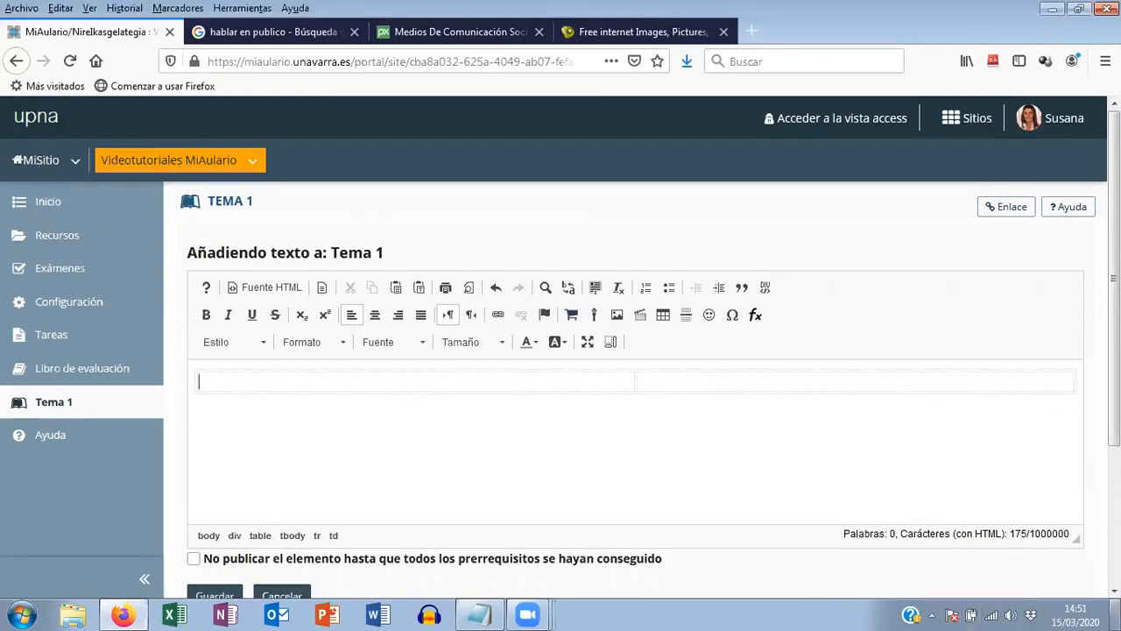
# - Open Tema1.docx from the desktop's Tema1 folder in Word and copy the paragraphs from "Cuando uno va a hablar en público" through "Y a la consecución de dicho objetivo"
pyautogui.click(1115, 613)
pyautogui.doubleClick(1068, 33)
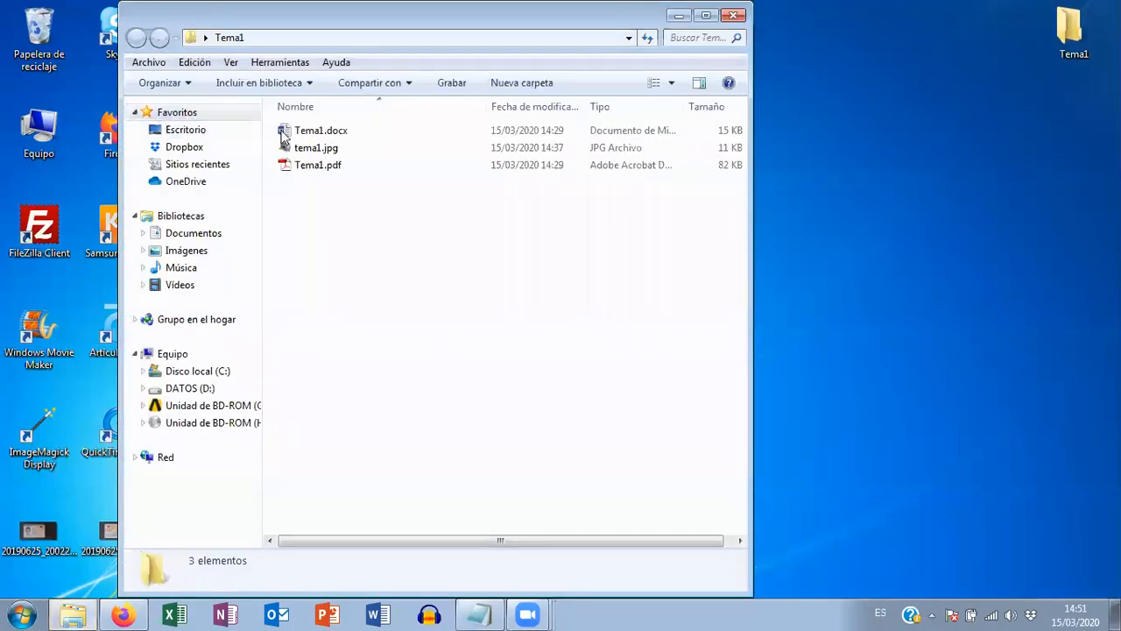
pyautogui.doubleClick(308, 131)
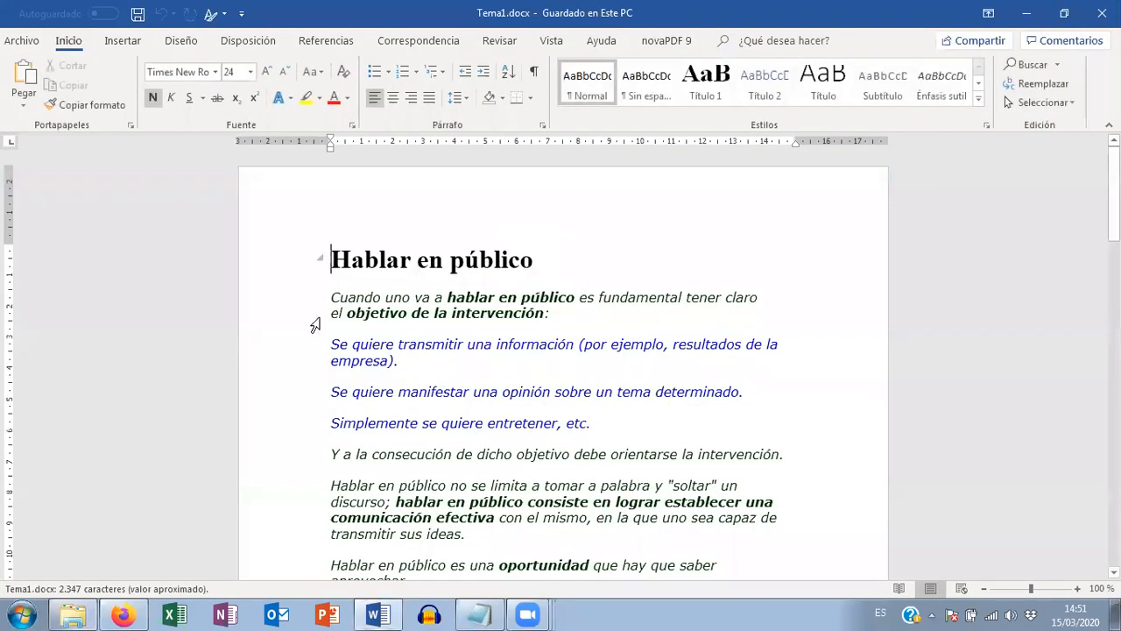
pyautogui.moveTo(327, 301); pyautogui.dragTo(804, 463)
pyautogui.hotkey('ctrl', 'c')
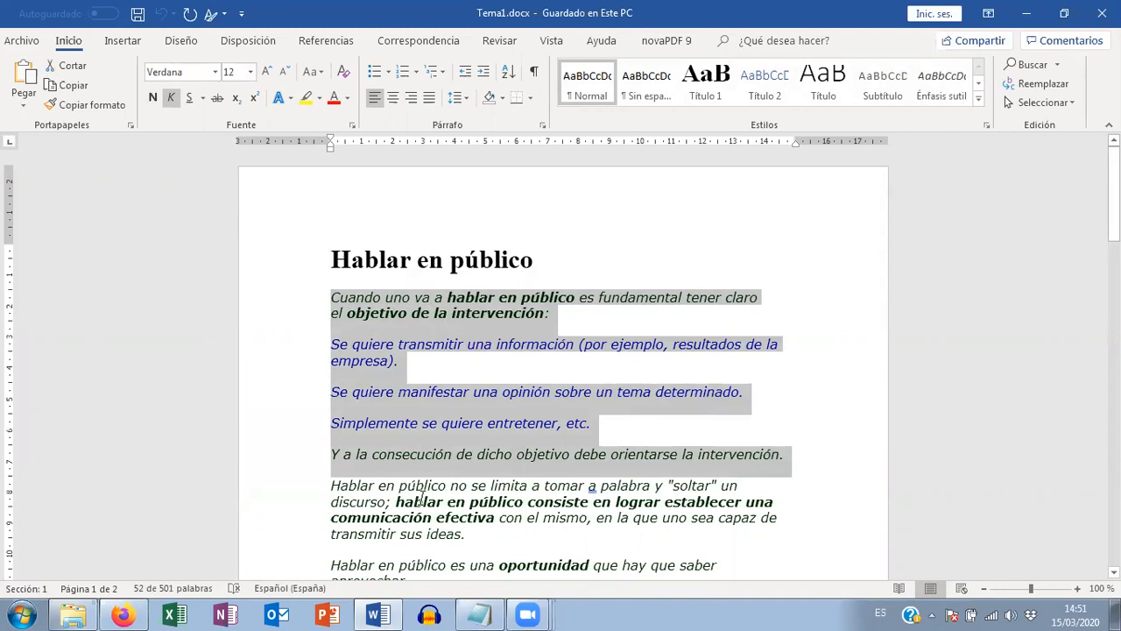
# - Return to the Tema 1 text editor in Firefox and paste the copied paragraphs into the table's first cell
pyautogui.click(124, 614)
pyautogui.click(215, 381)
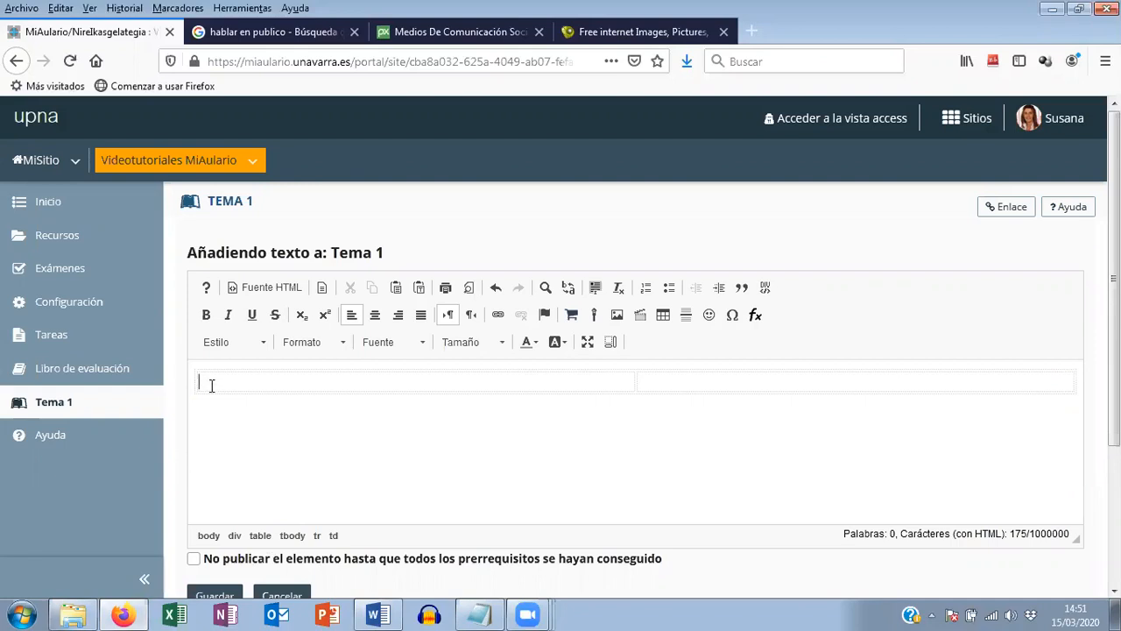
pyautogui.hotkey('ctrl', 'v')
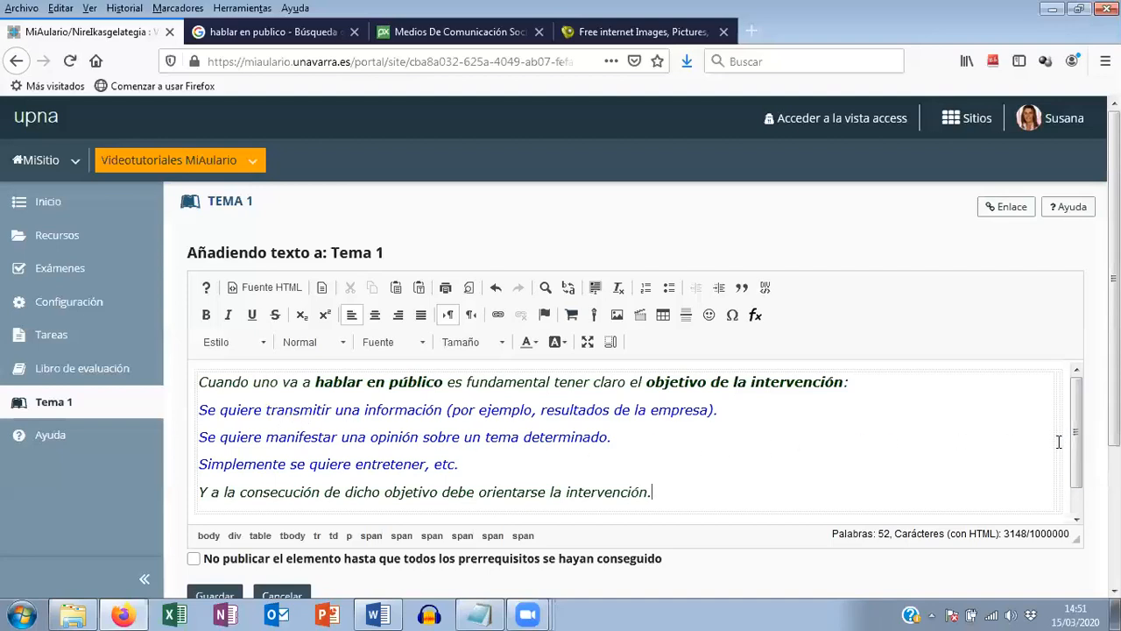
# - Insert the image tema1.jpg from the site's Resources/Tema1 folder into the table's second cell, keeping its default size and alignment
pyautogui.click(1015, 457)
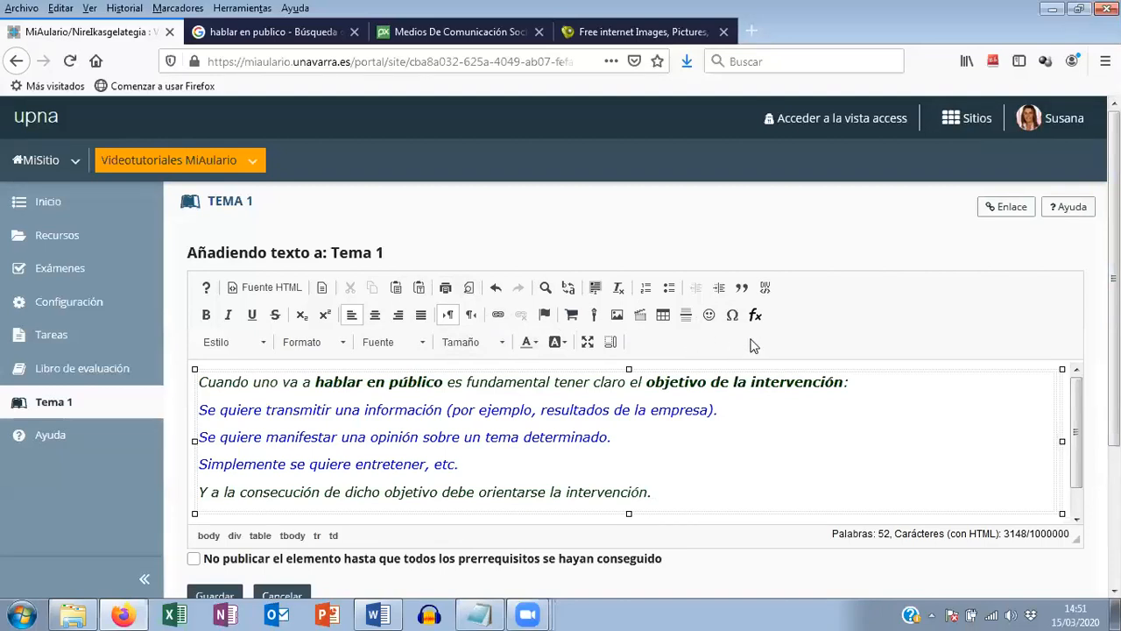
pyautogui.click(618, 317)
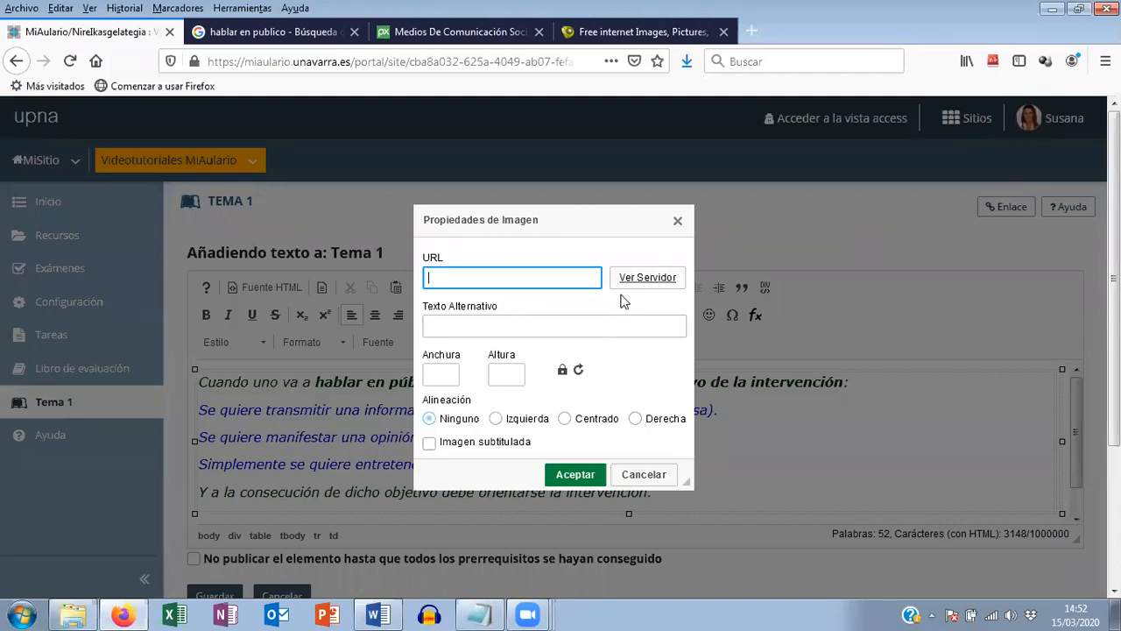
pyautogui.click(647, 283)
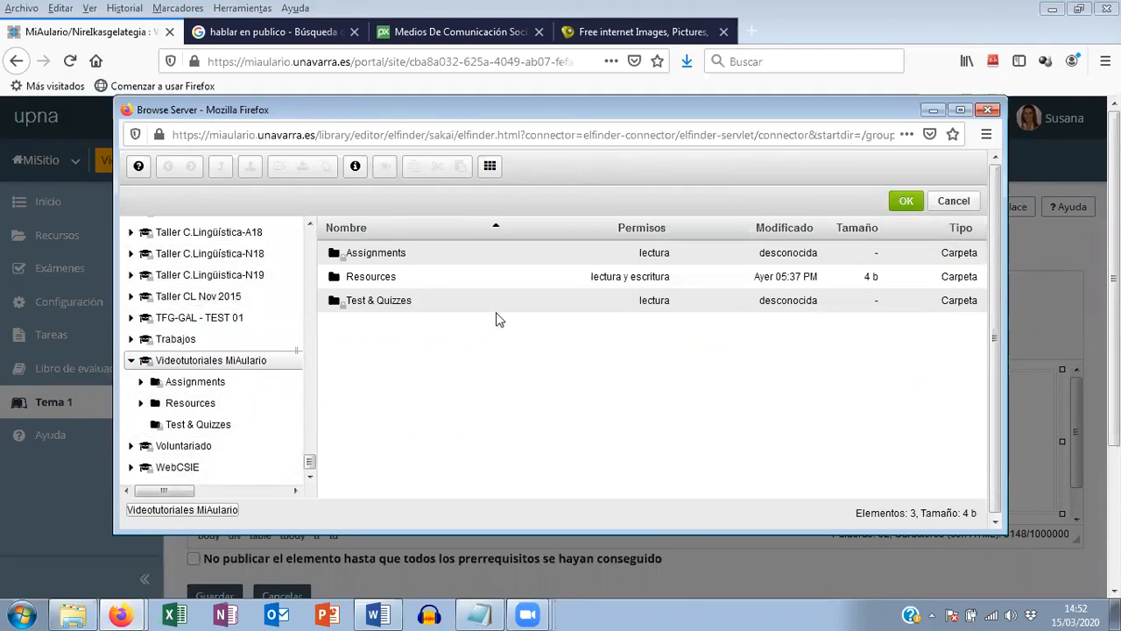
pyautogui.click(380, 283)
pyautogui.click(458, 297)
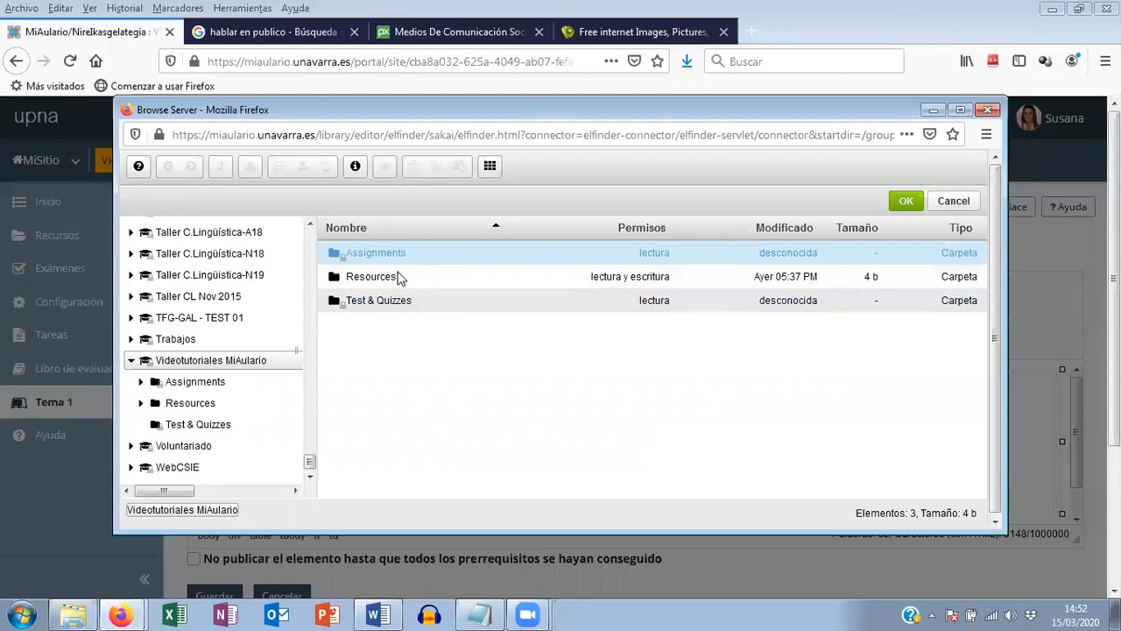
pyautogui.doubleClick(339, 281)
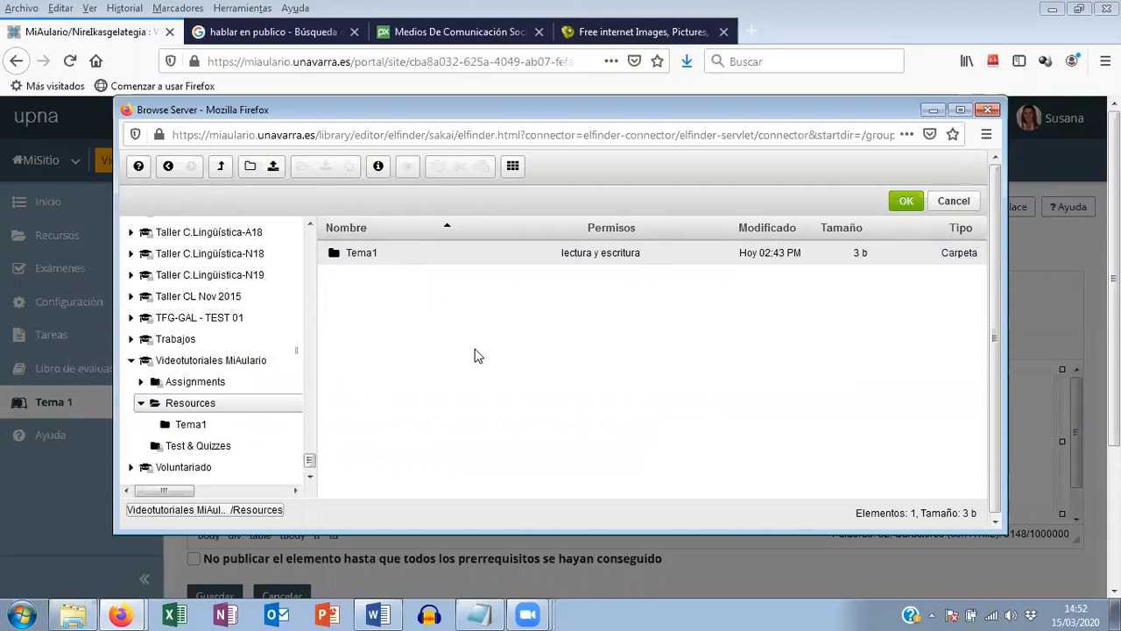
pyautogui.doubleClick(357, 258)
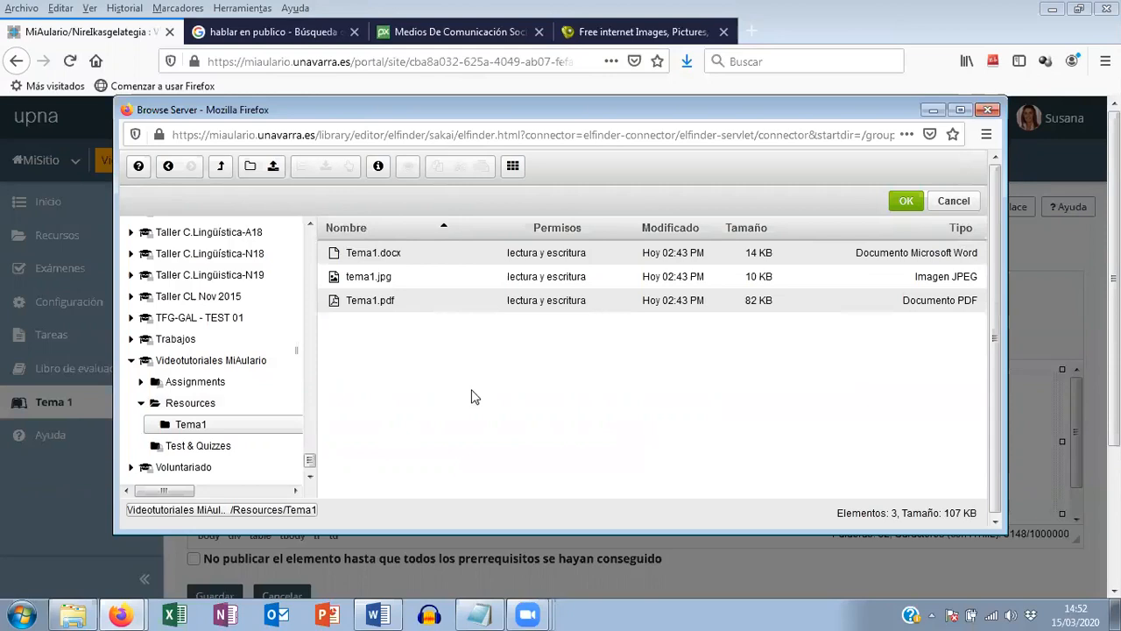
pyautogui.click(421, 276)
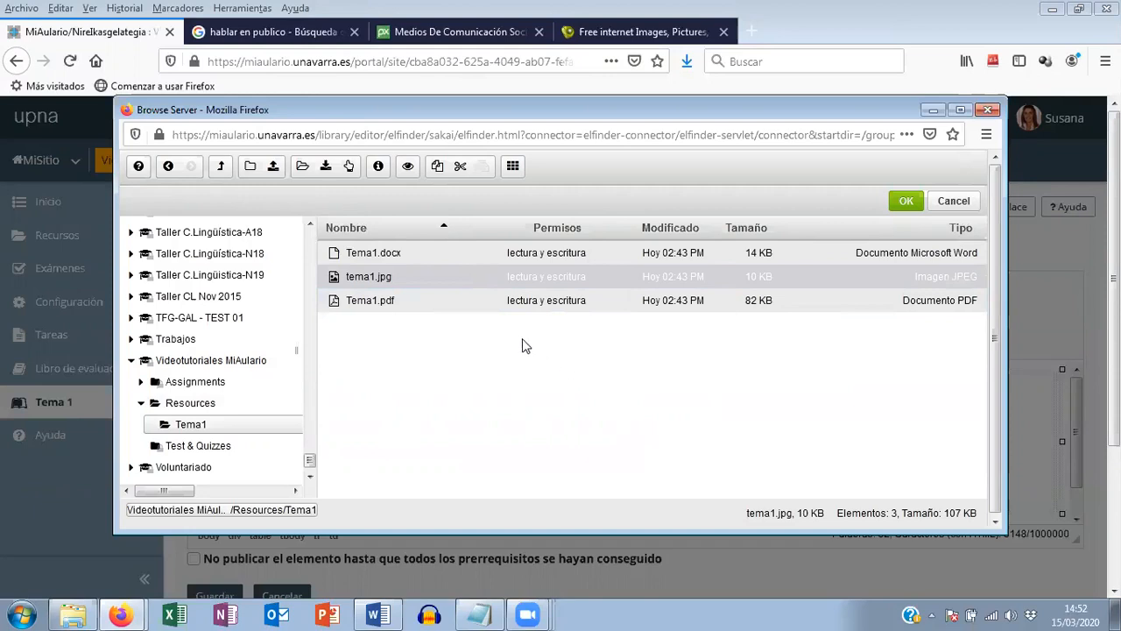
pyautogui.click(905, 202)
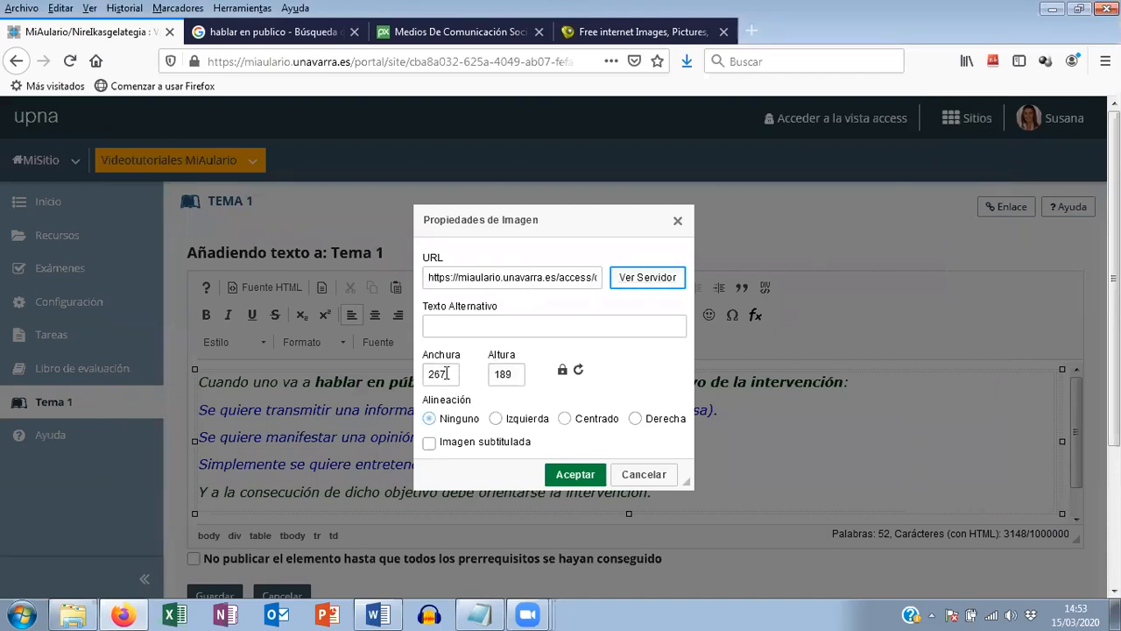
pyautogui.click(574, 477)
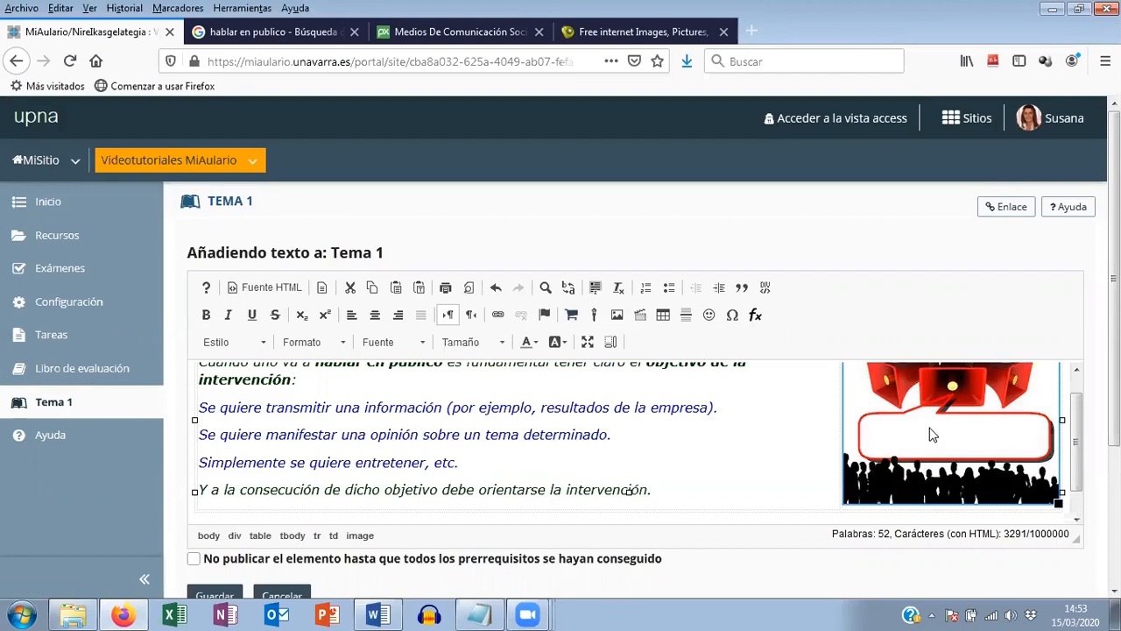
# - Save the text element with the table and review its layout on the Tema 1 page
pyautogui.scroll(-1, 755, 436)
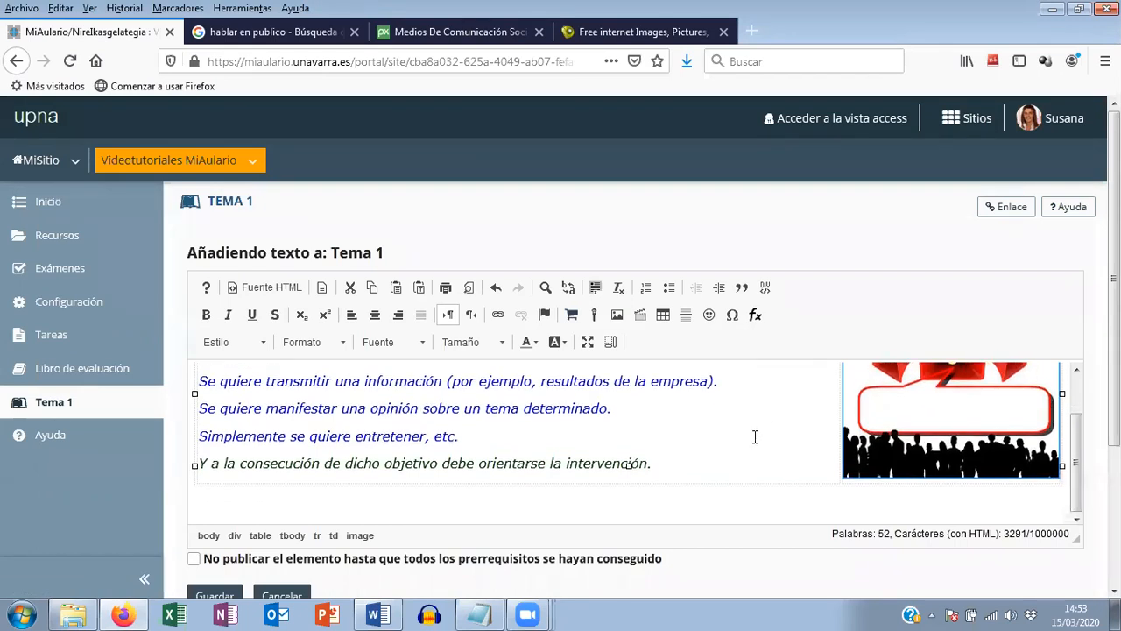
pyautogui.scroll(-2, 753, 436)
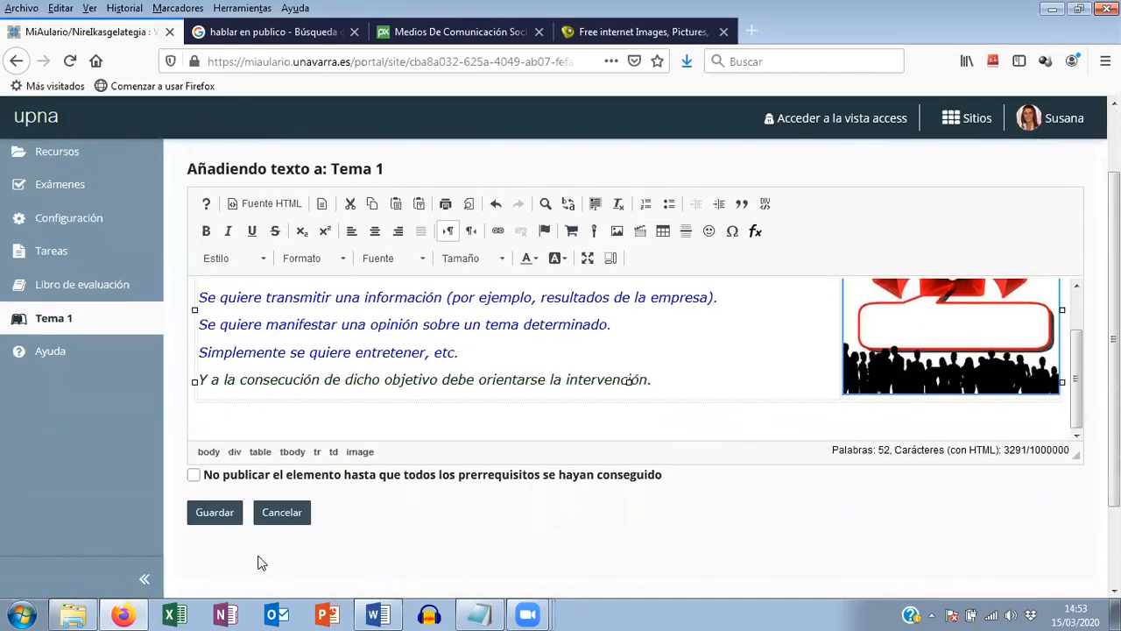
pyautogui.click(213, 520)
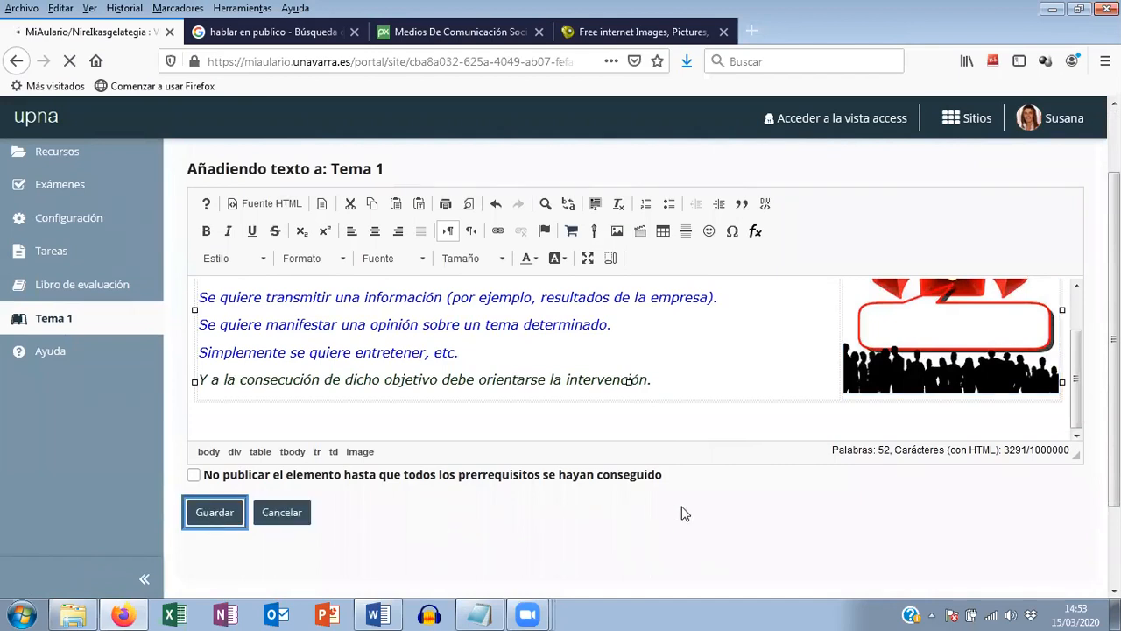
pyautogui.scroll(-2, 788, 403)
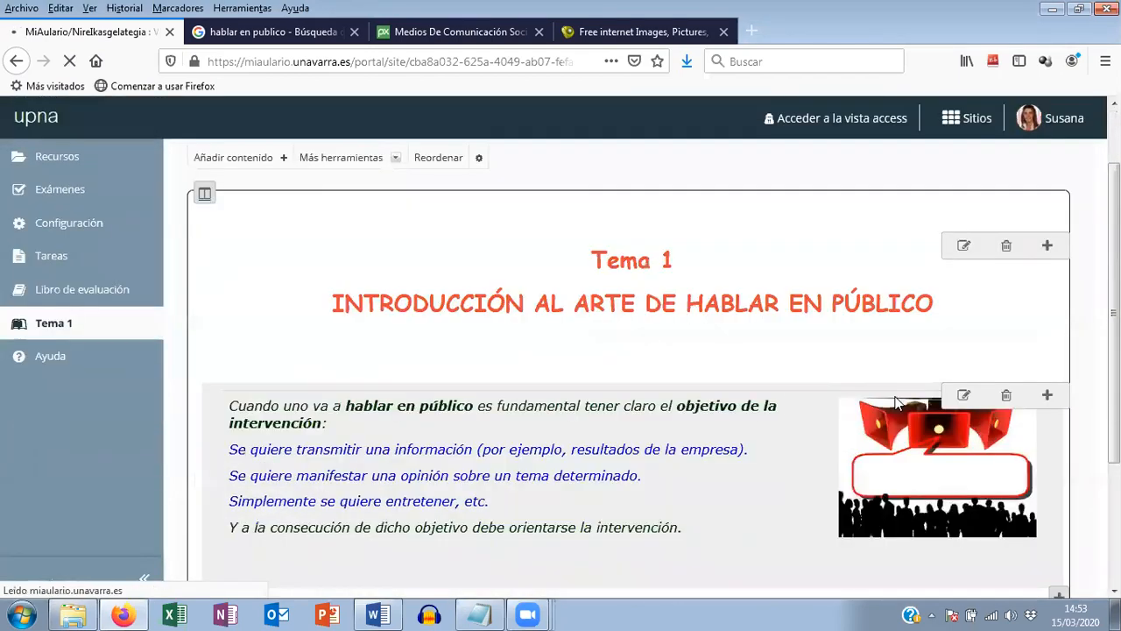
pyautogui.scroll(-2, 895, 403)
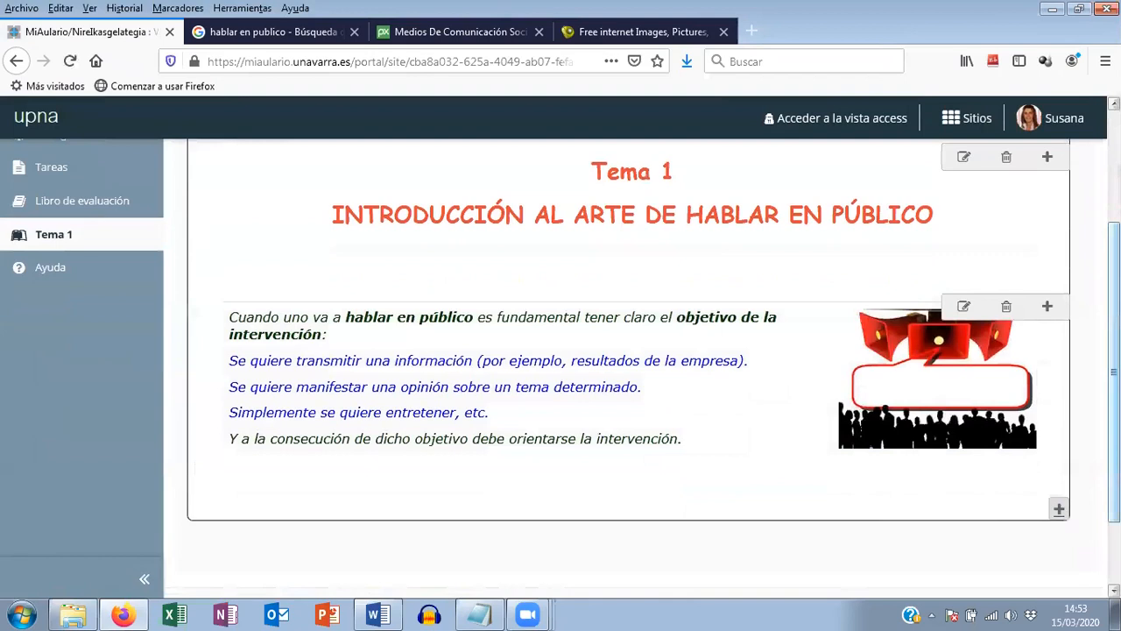
pyautogui.scroll(2, 613, 364)
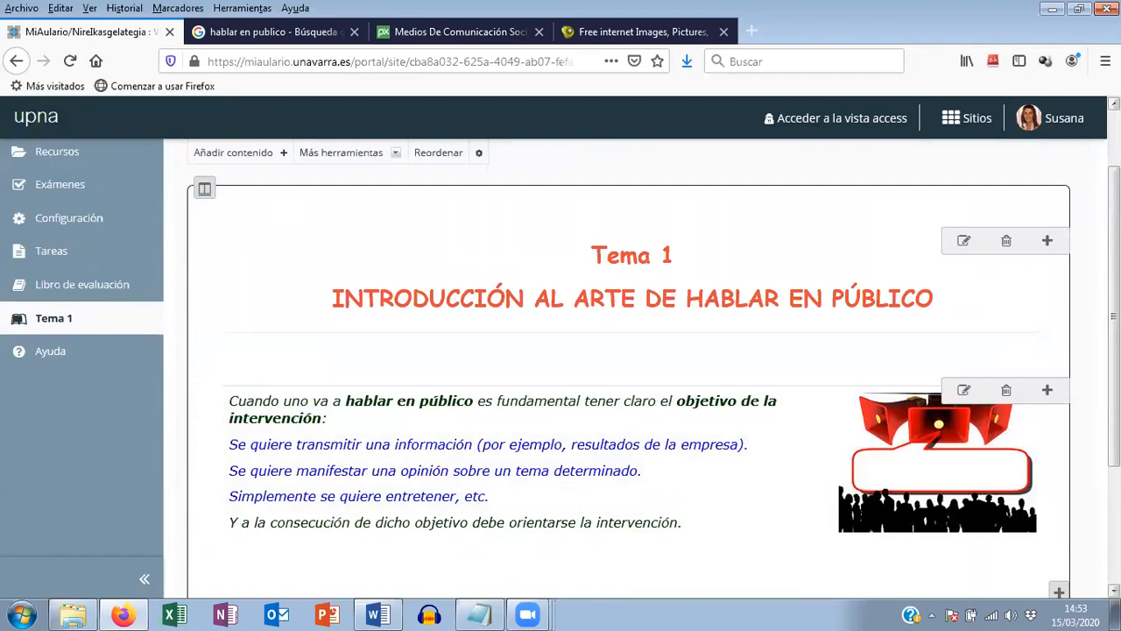
pyautogui.scroll(-2, 762, 412)
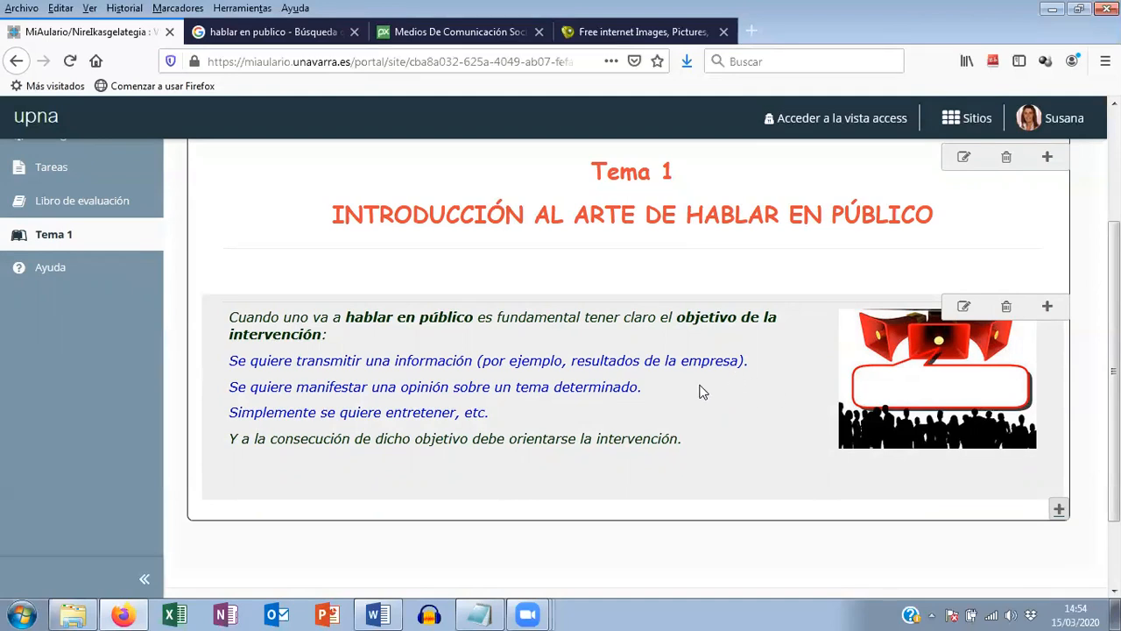
pyautogui.scroll(2, 699, 394)
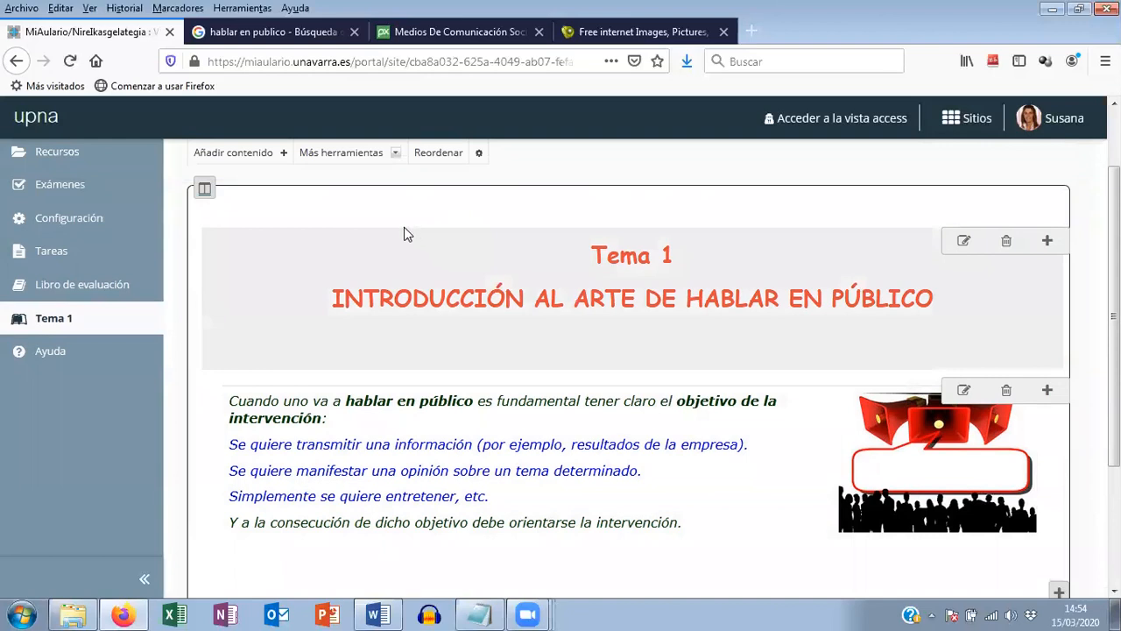
# - Add another text element to the Tema 1 page and enter the line ">>> MATERIALES DOCENTES DEL TEMA"
pyautogui.scroll(2, 351, 289)
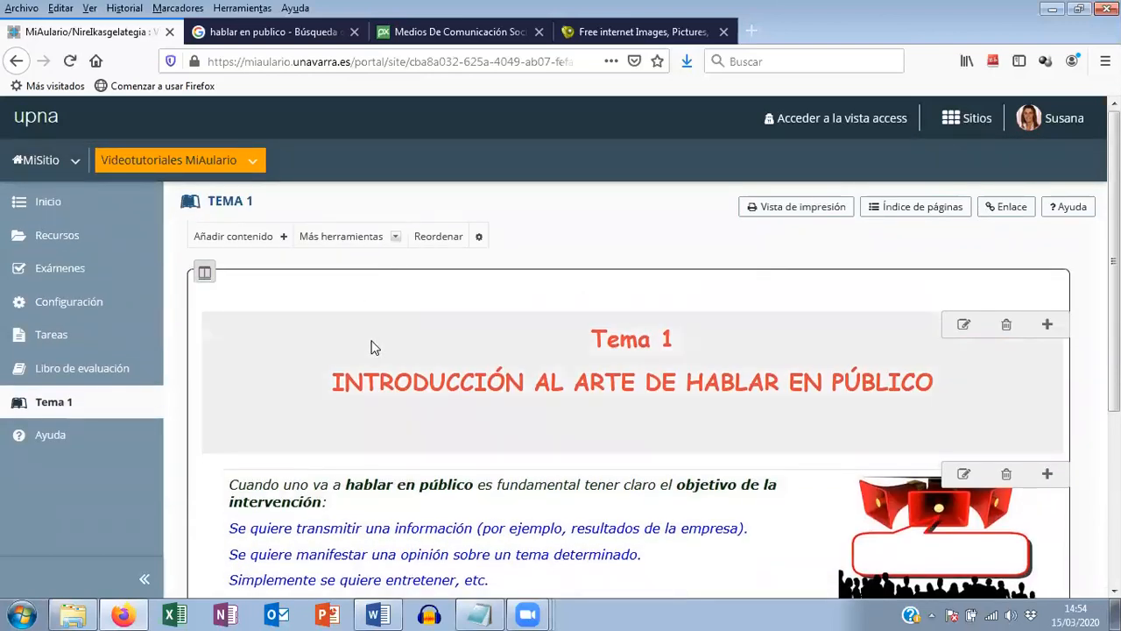
pyautogui.click(235, 242)
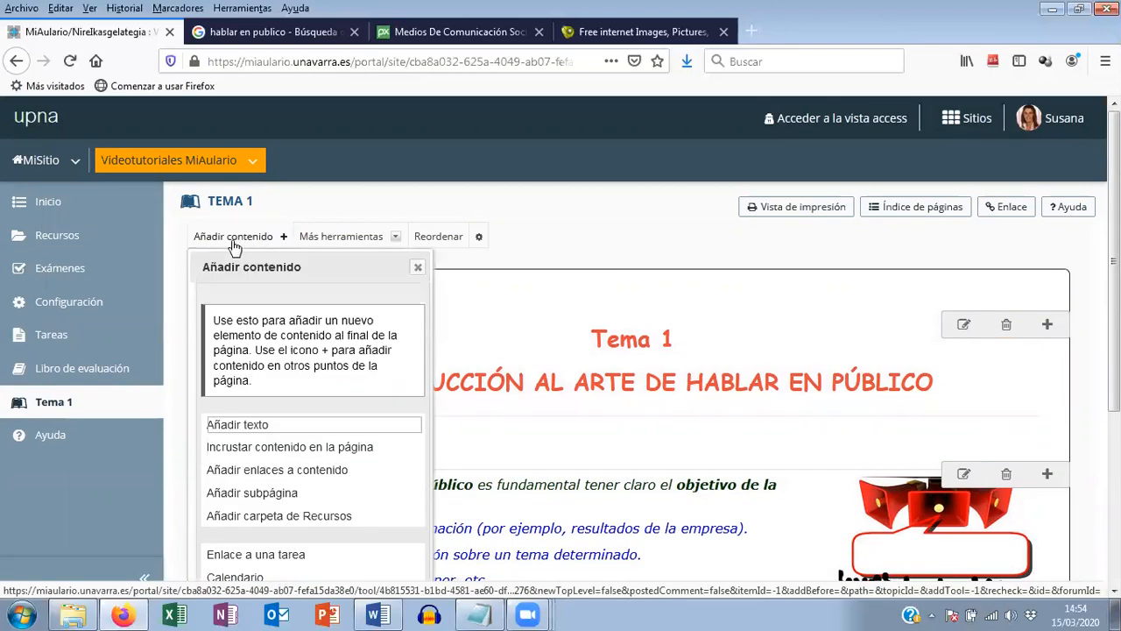
pyautogui.click(245, 428)
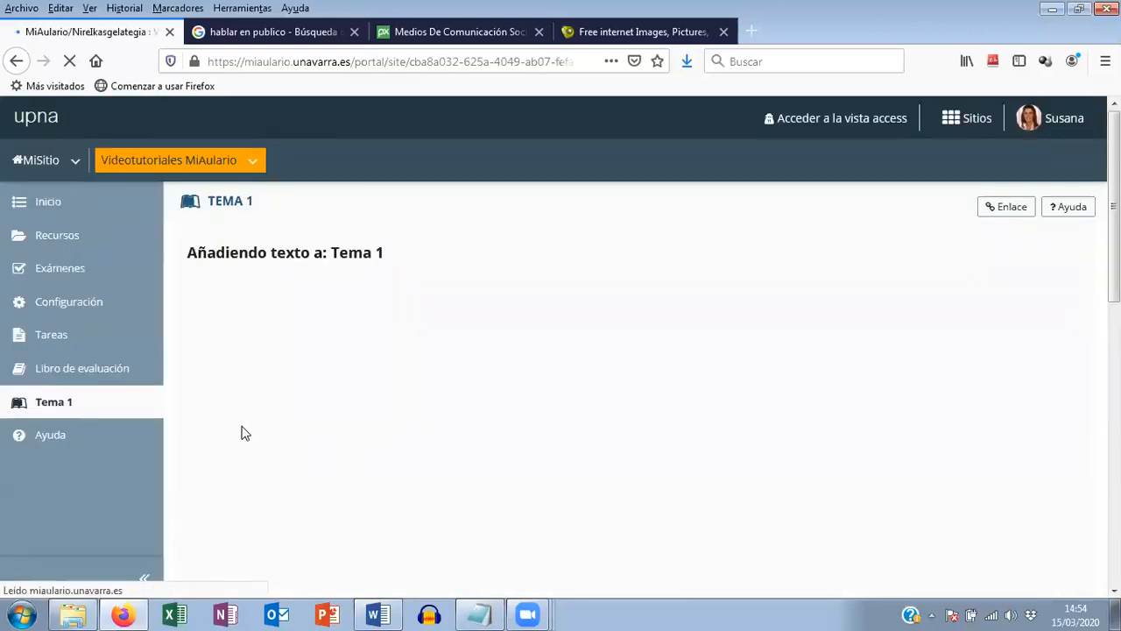
pyautogui.click(249, 387)
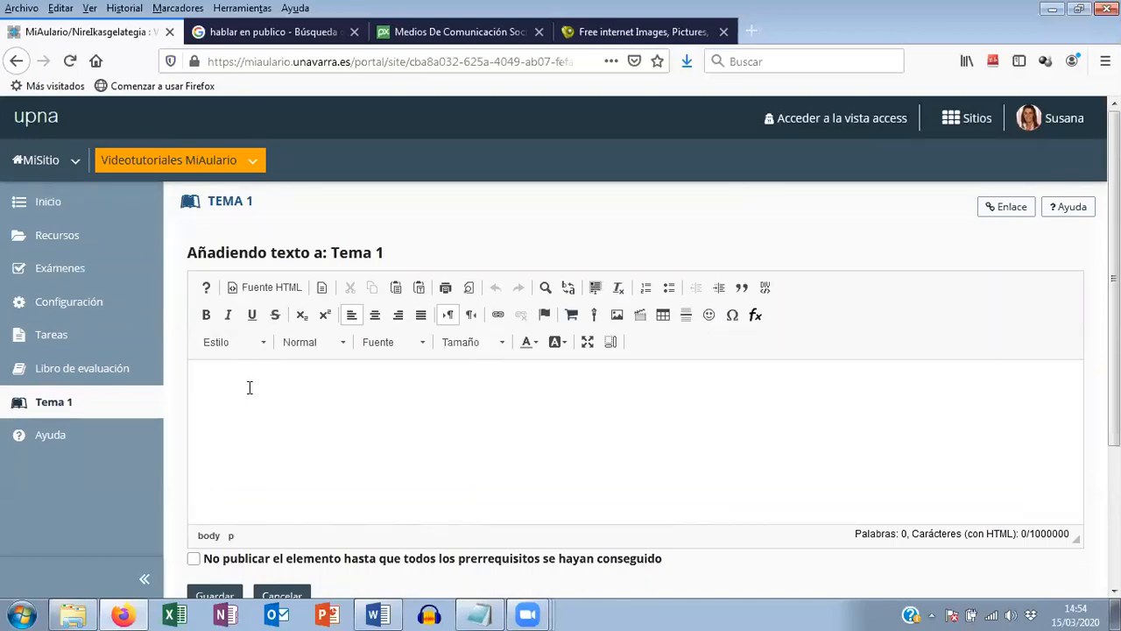
pyautogui.write('>>>')
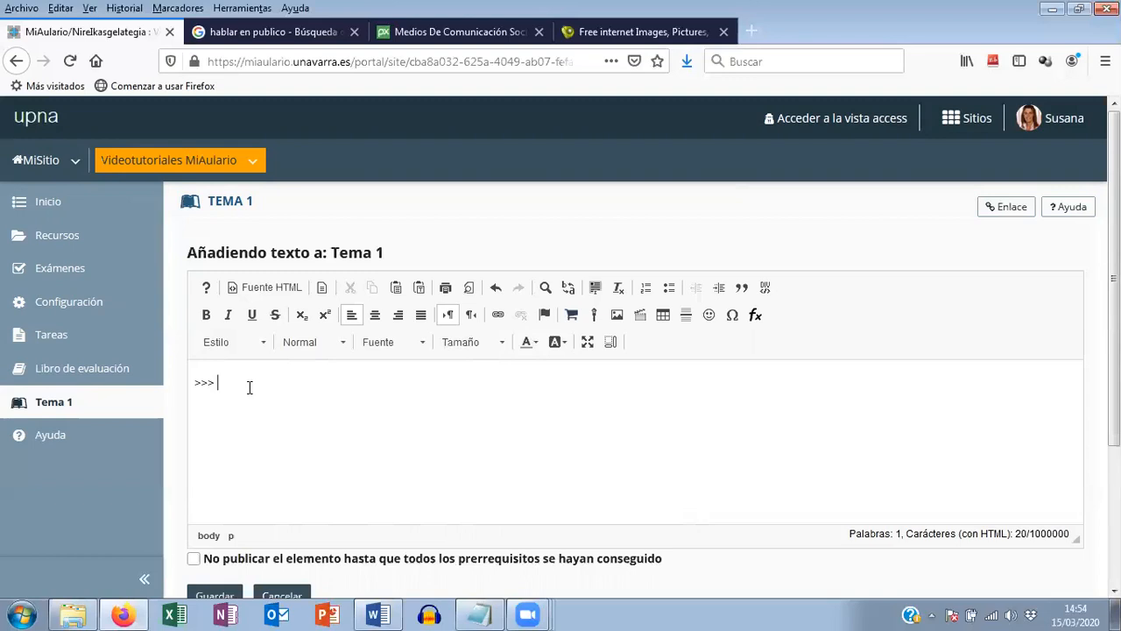
pyautogui.write('MATERIALES DOCENTES DELTE')
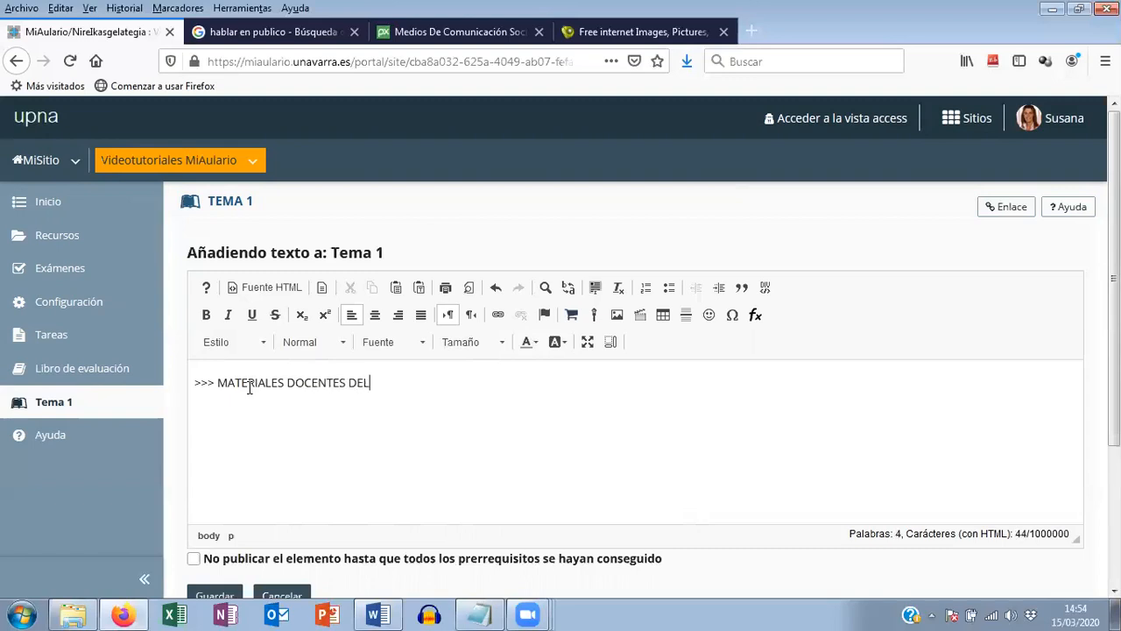
pyautogui.press('BackSpace')
pyautogui.write('EMA')
# - Format the ">>> MATERIALES DOCENTES DEL TEMA" line as bold Comic Sans MS, size 26, in Strong Blue
pyautogui.moveTo(407, 383); pyautogui.dragTo(184, 382)
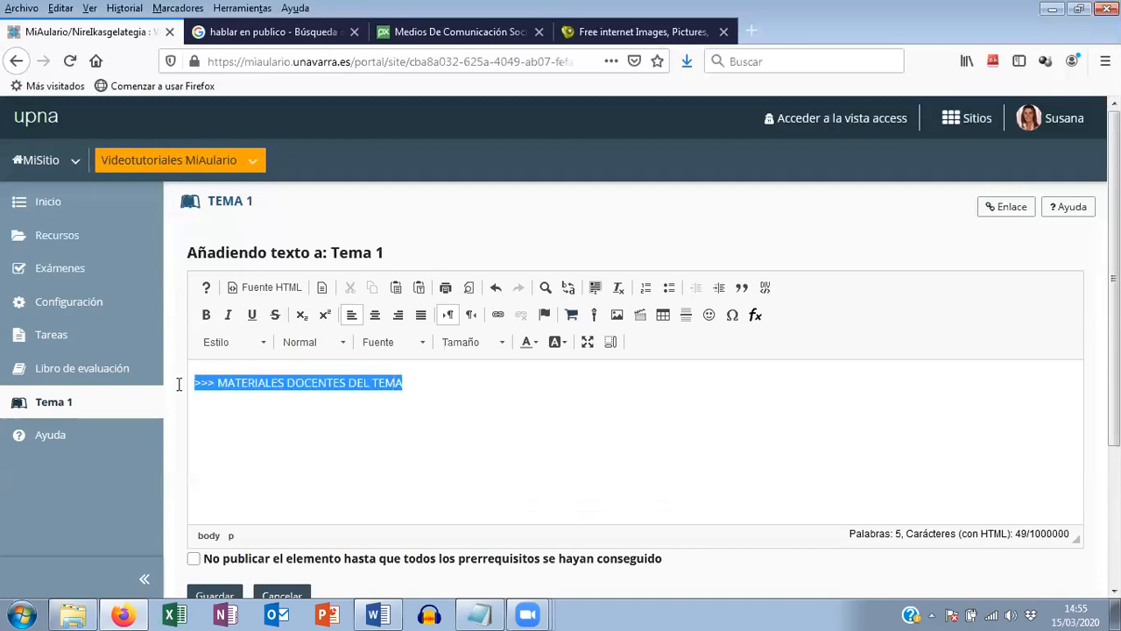
pyautogui.click(206, 317)
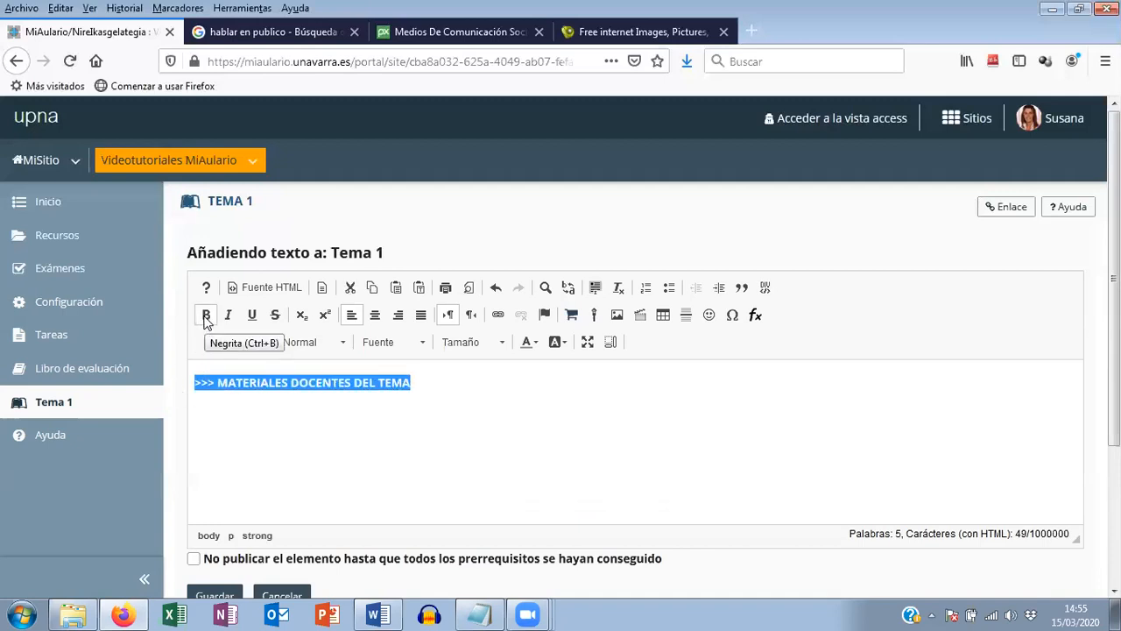
pyautogui.click(427, 344)
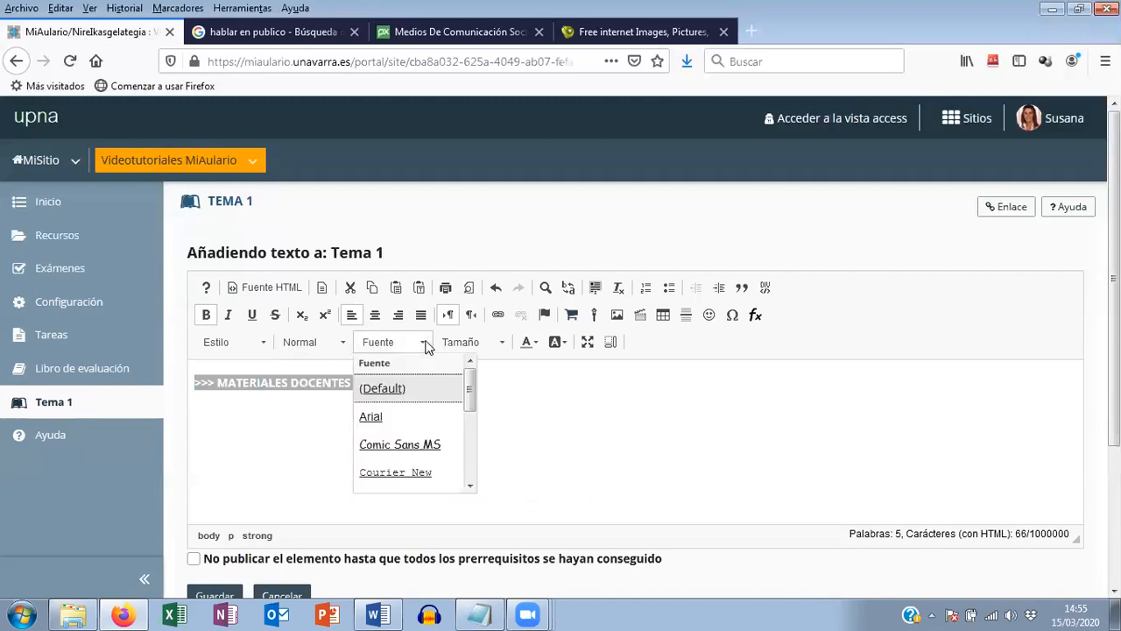
pyautogui.click(431, 447)
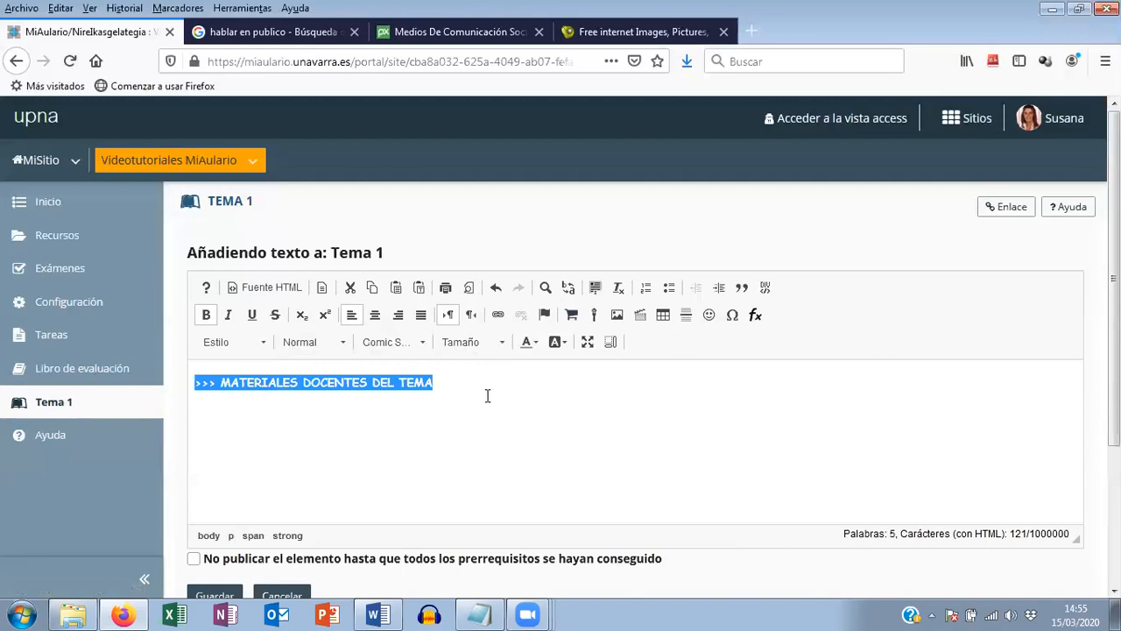
pyautogui.click(503, 346)
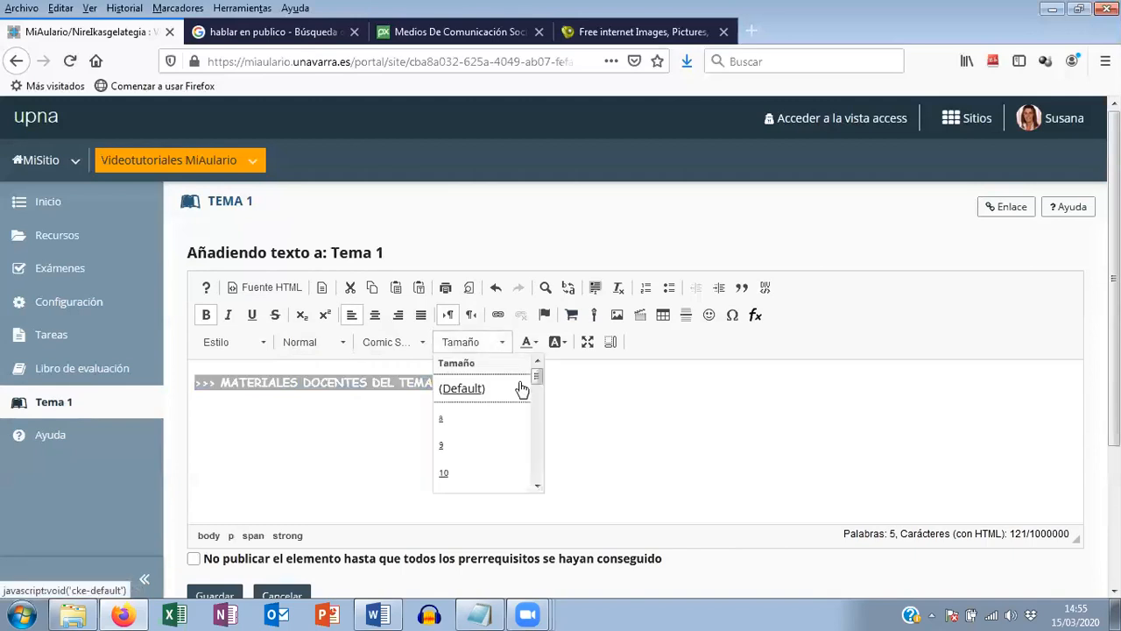
pyautogui.moveTo(536, 376); pyautogui.dragTo(542, 438)
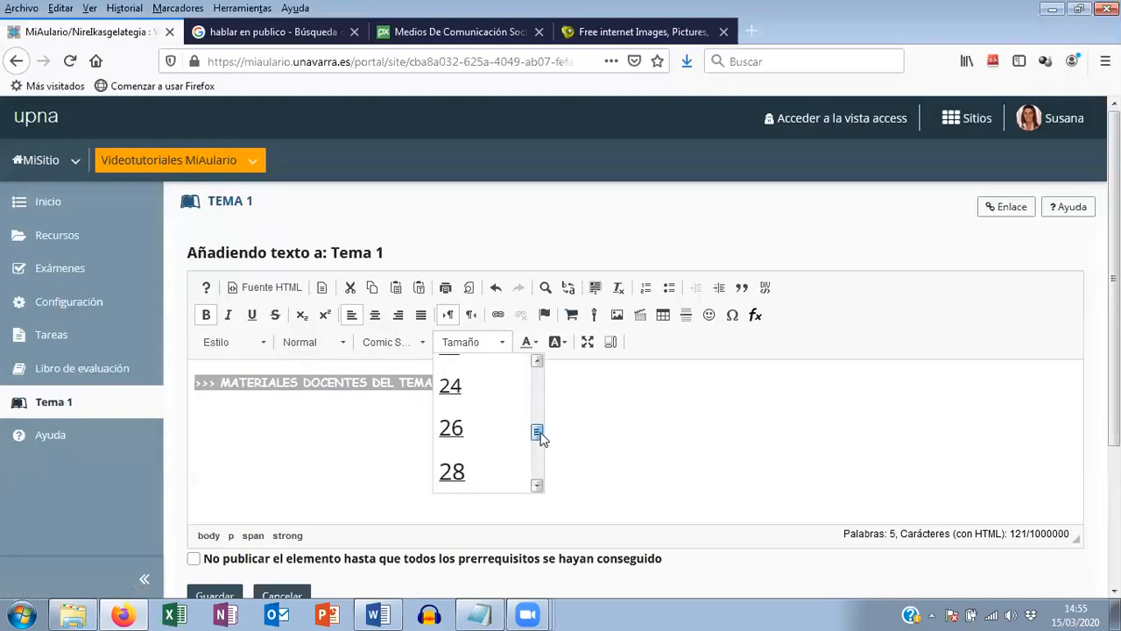
pyautogui.click(452, 429)
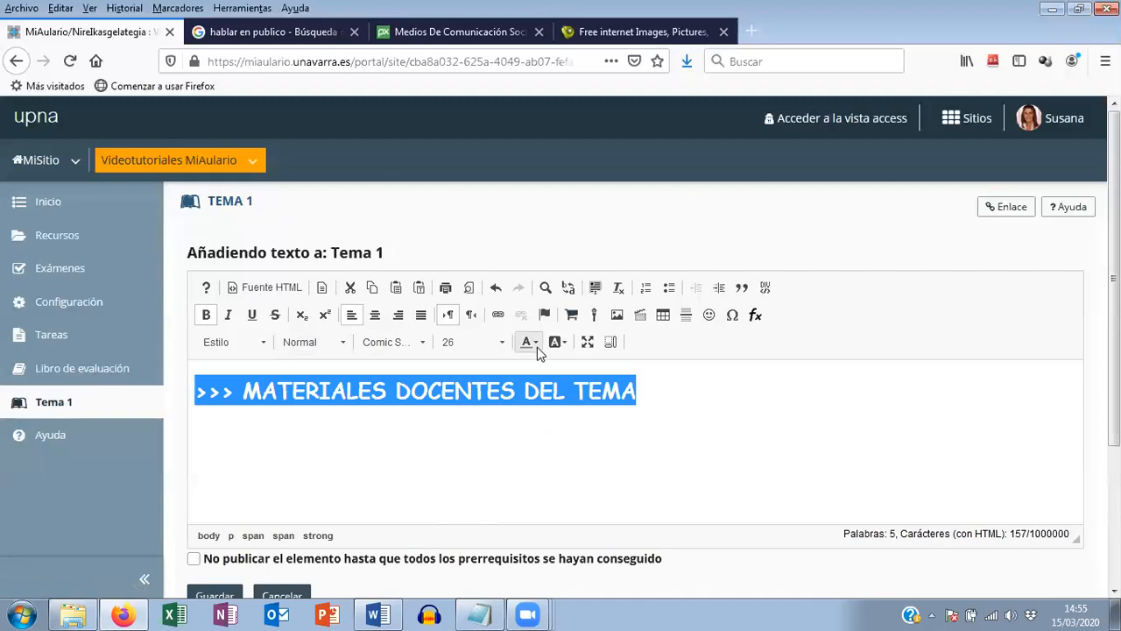
pyautogui.click(536, 345)
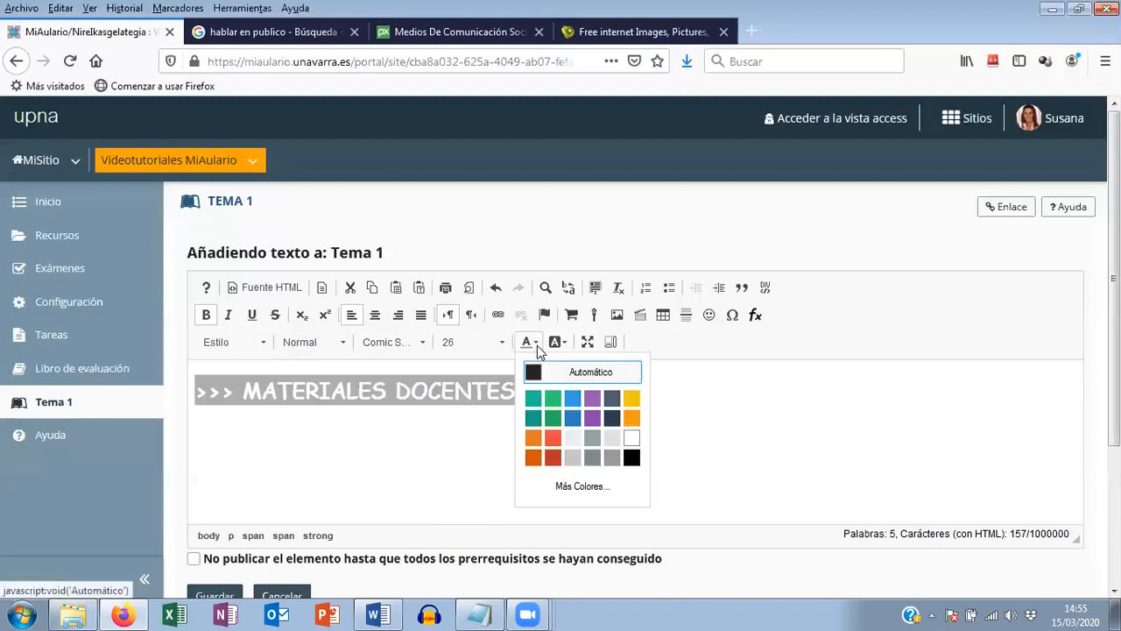
pyautogui.click(573, 419)
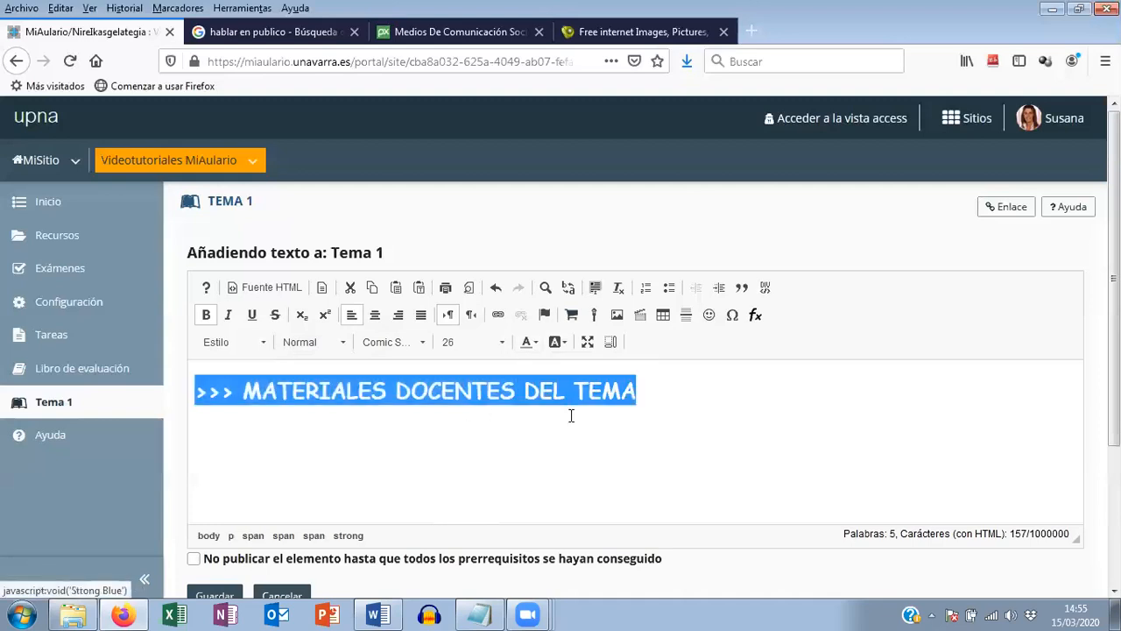
pyautogui.click(612, 440)
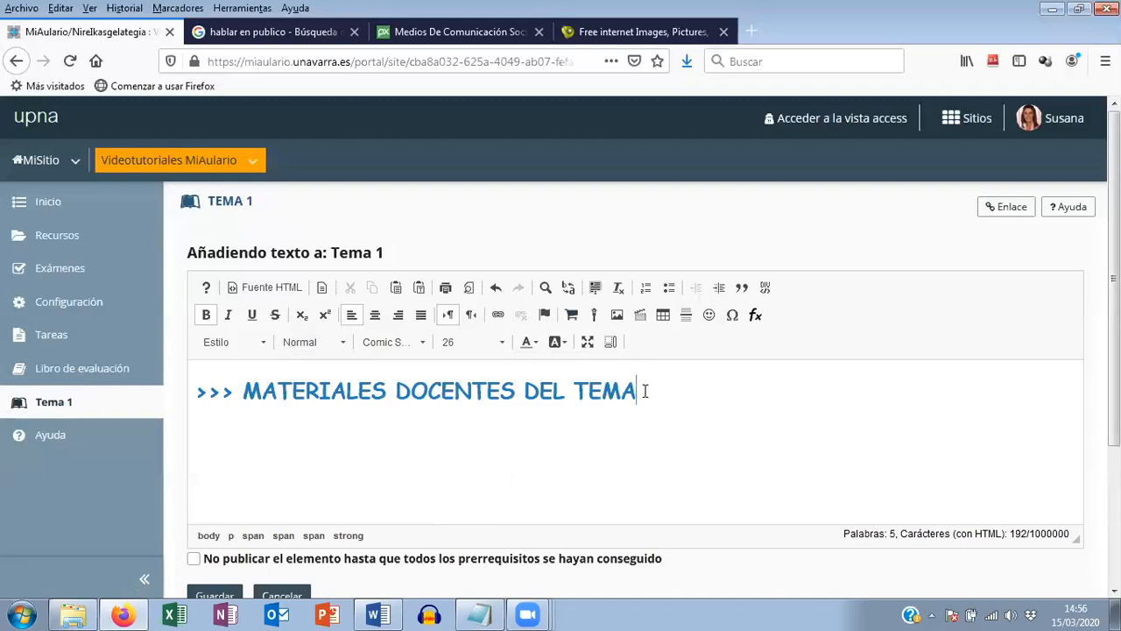
# - Insert a horizontal line below the ">>> MATERIALES DOCENTES DEL TEMA" heading, save the text element and review the page layout
pyautogui.press('Return')
pyautogui.click(687, 315)
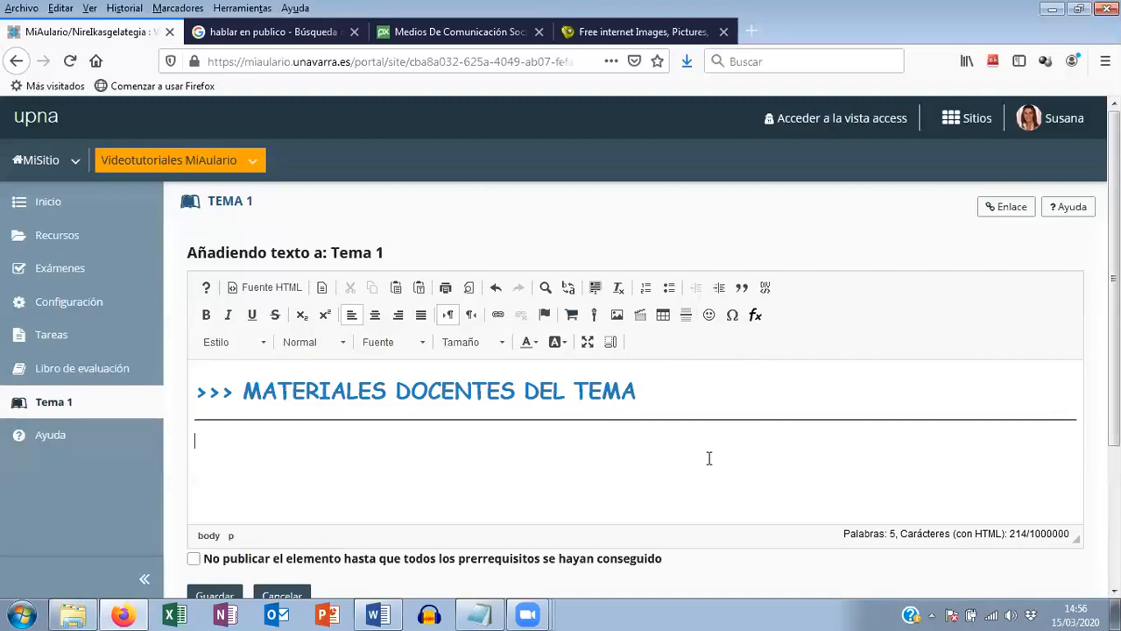
pyautogui.scroll(-2, 710, 458)
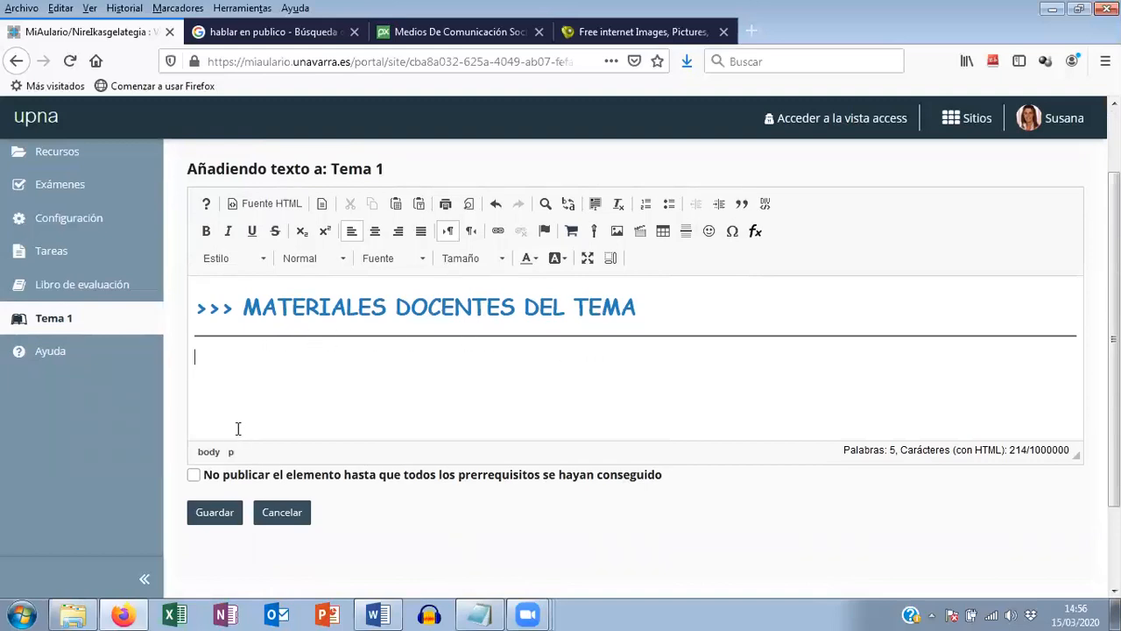
pyautogui.click(211, 522)
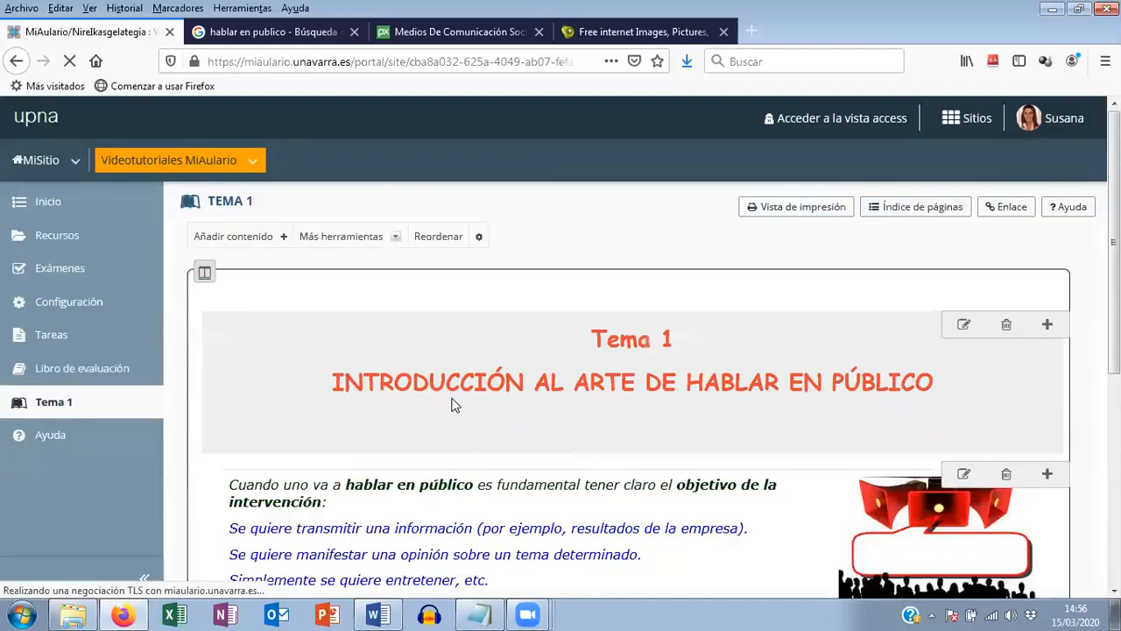
pyautogui.scroll(-3, 453, 403)
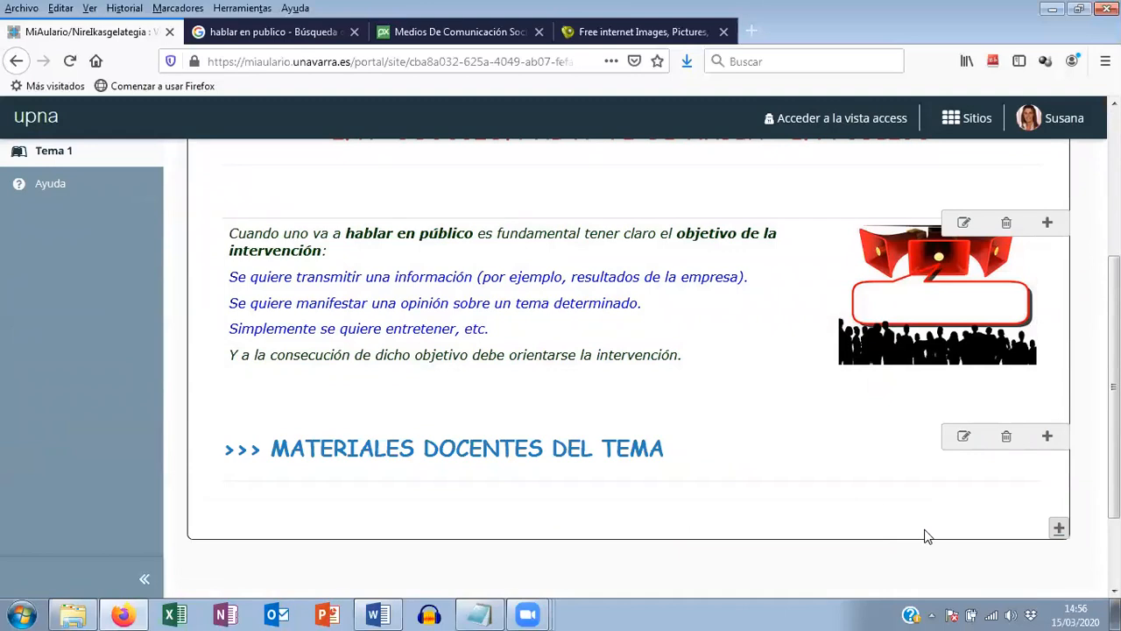
pyautogui.scroll(2, 927, 536)
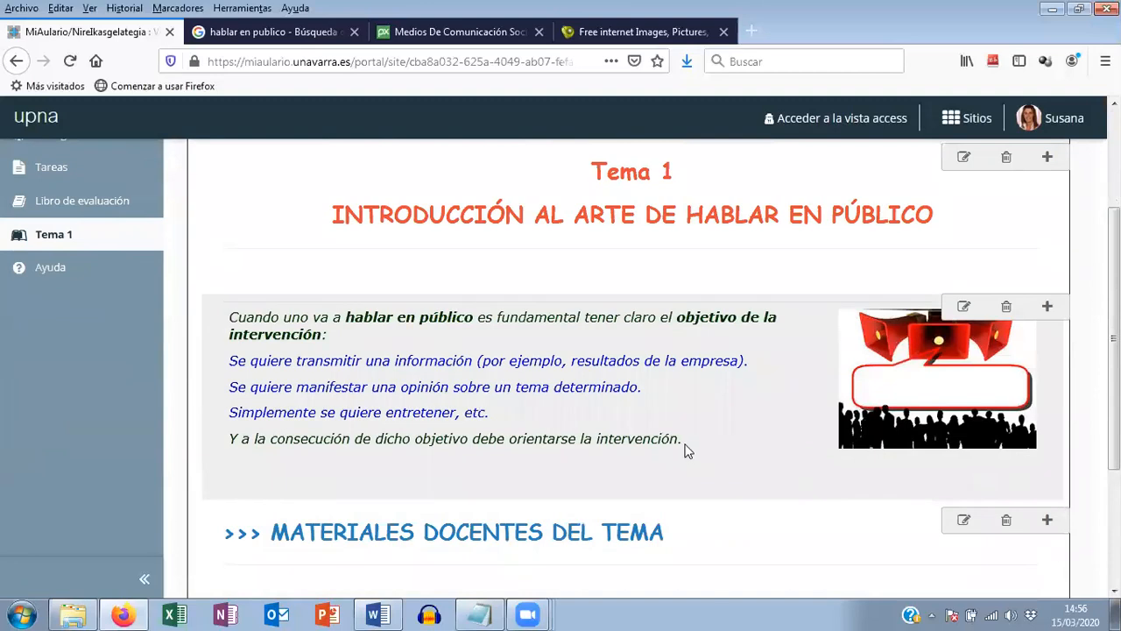
pyautogui.scroll(-2, 686, 450)
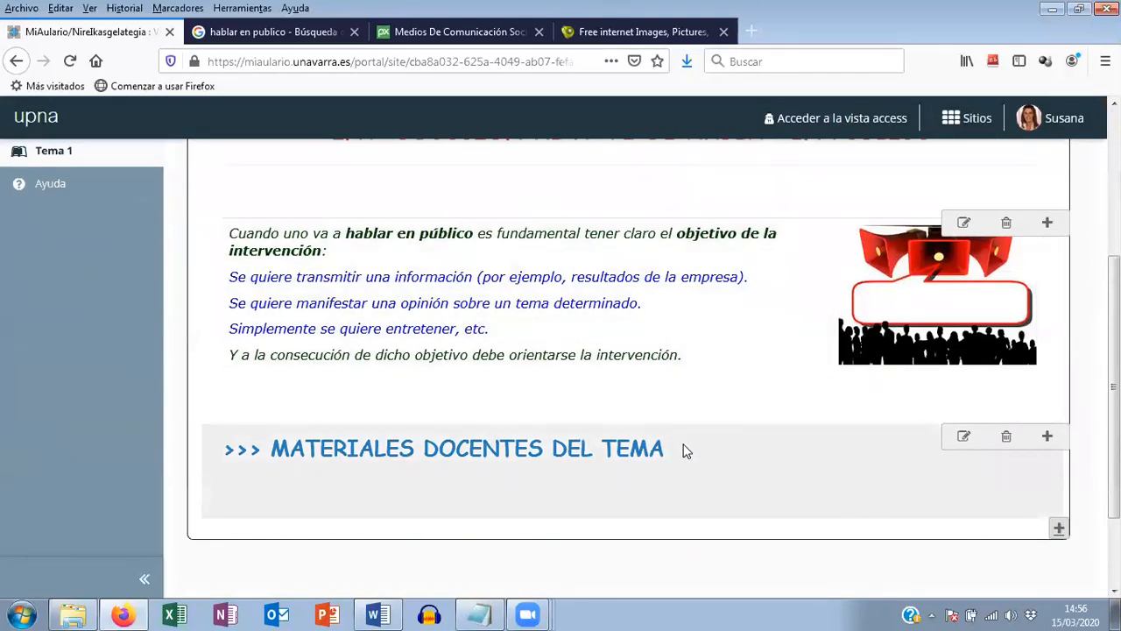
pyautogui.scroll(4, 686, 450)
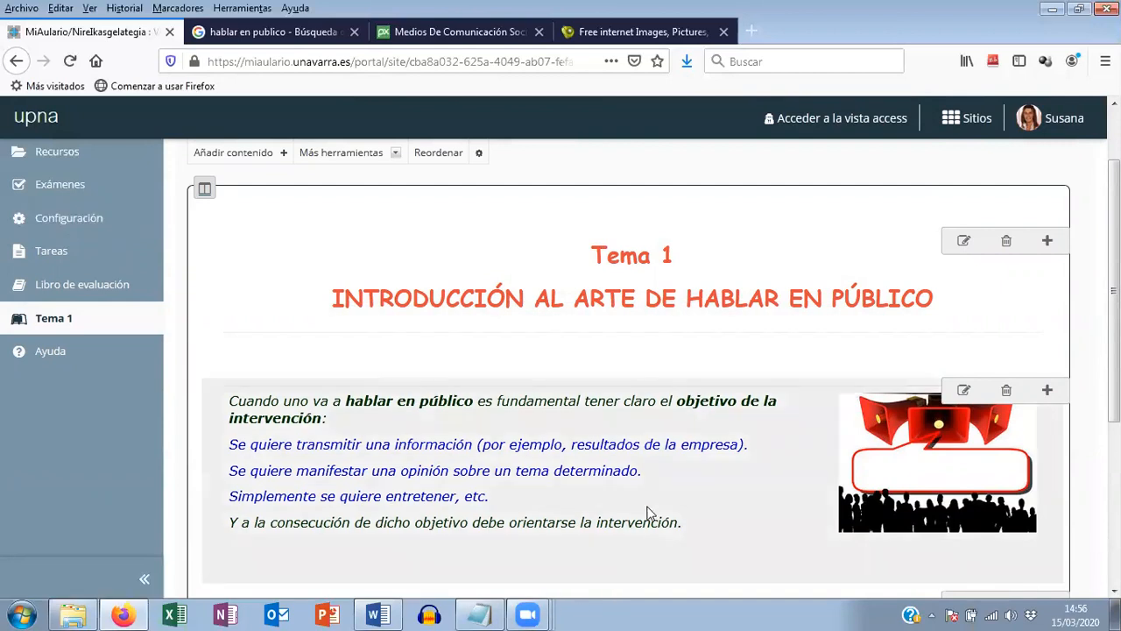
pyautogui.scroll(-2, 650, 511)
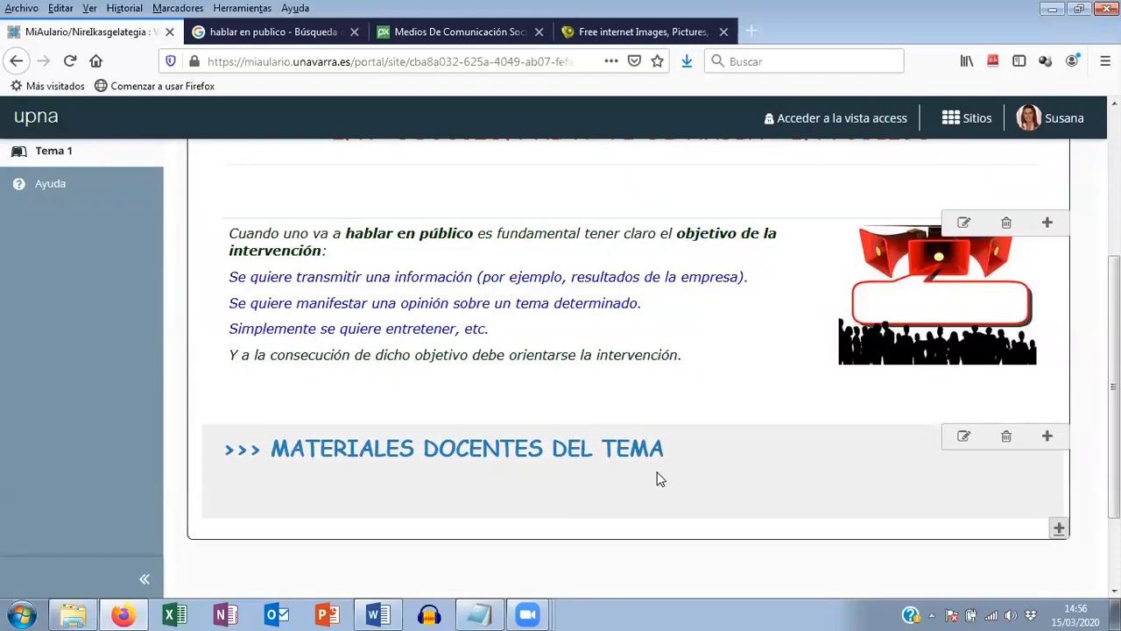
# - Add a content link on the Tema 1 page to the existing file Tema1.pdf from the site's Resources/Tema1 folder
pyautogui.scroll(3, 661, 479)
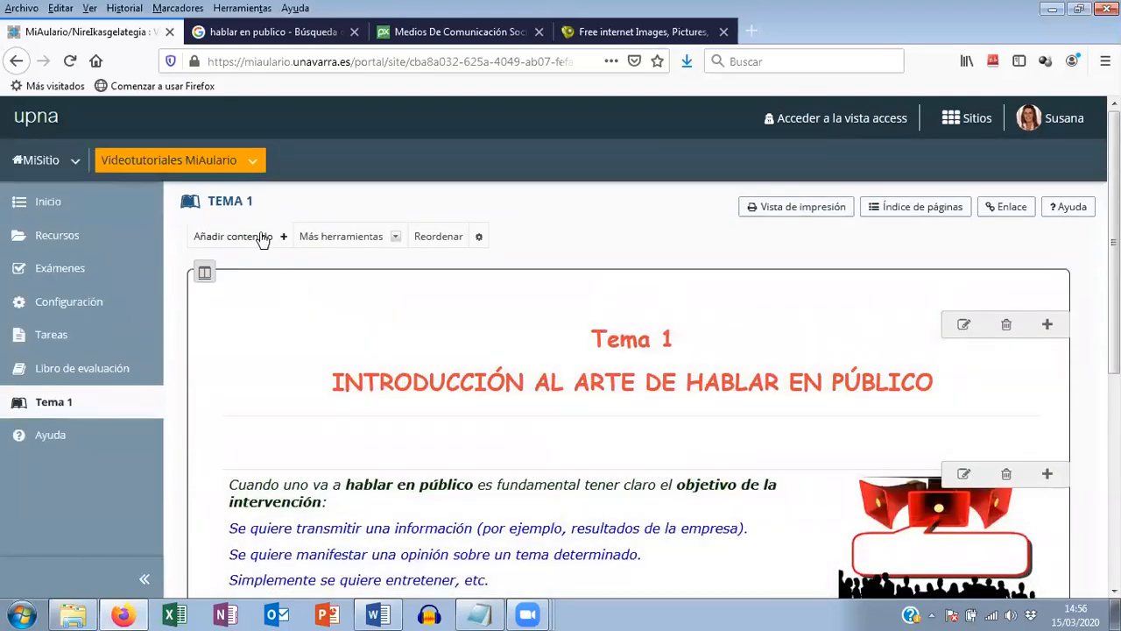
pyautogui.click(249, 238)
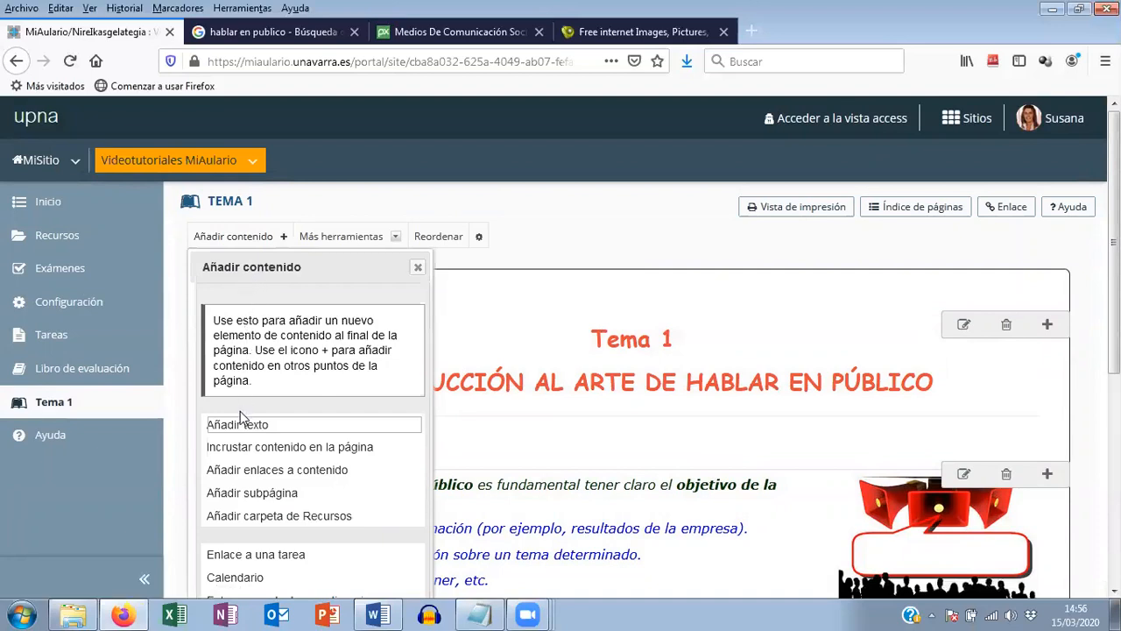
pyautogui.click(273, 473)
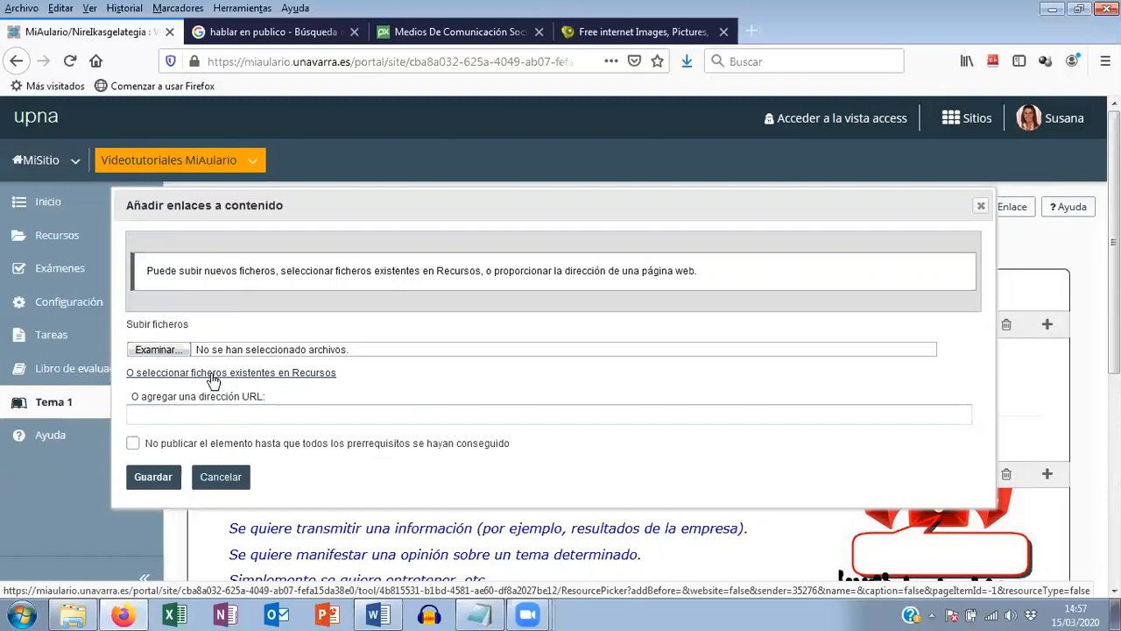
pyautogui.click(240, 381)
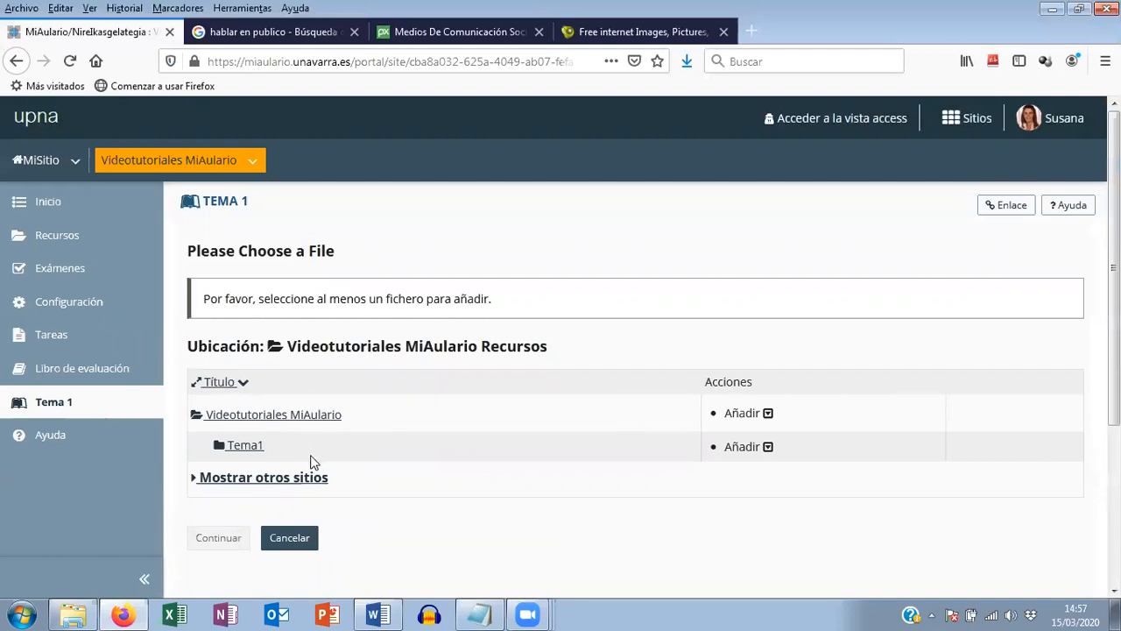
pyautogui.click(220, 449)
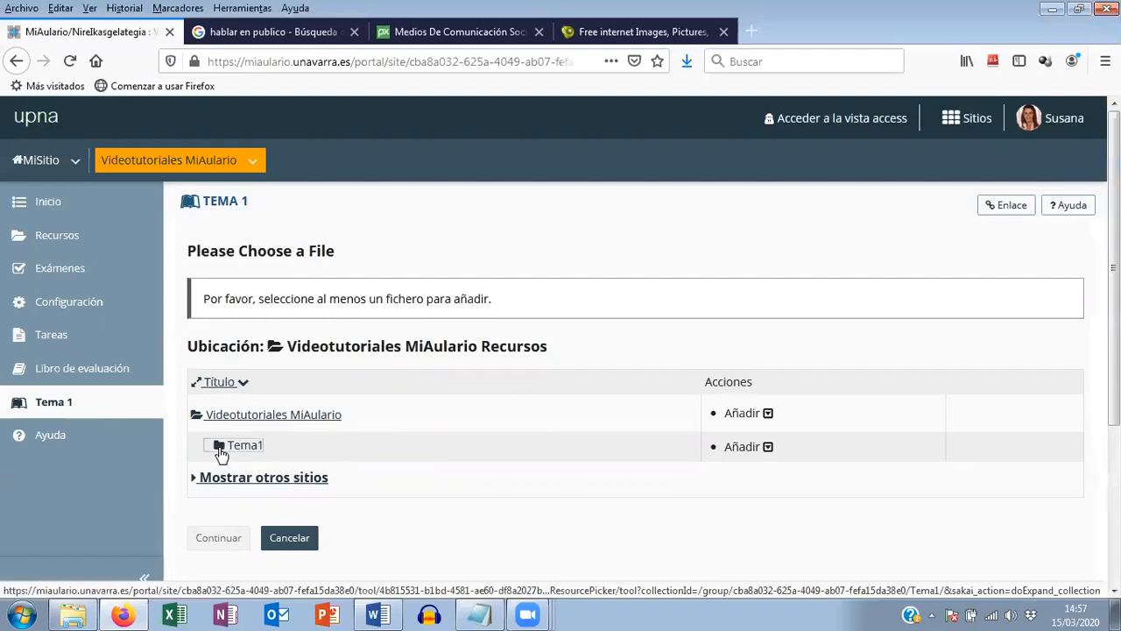
pyautogui.scroll(-3, 351, 438)
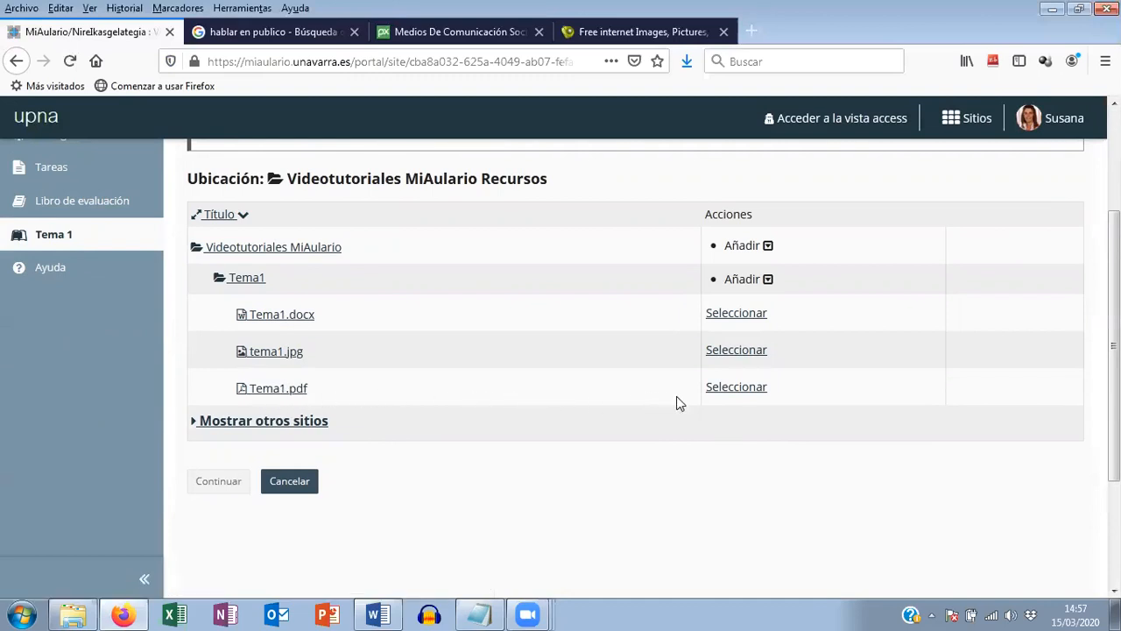
pyautogui.click(741, 394)
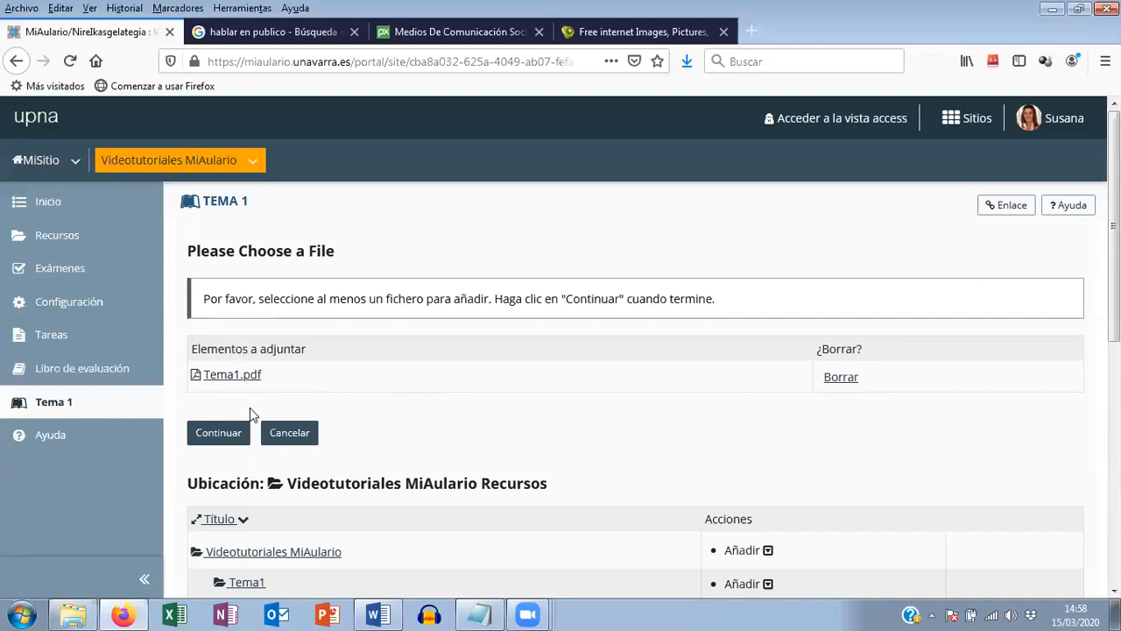
pyautogui.click(214, 432)
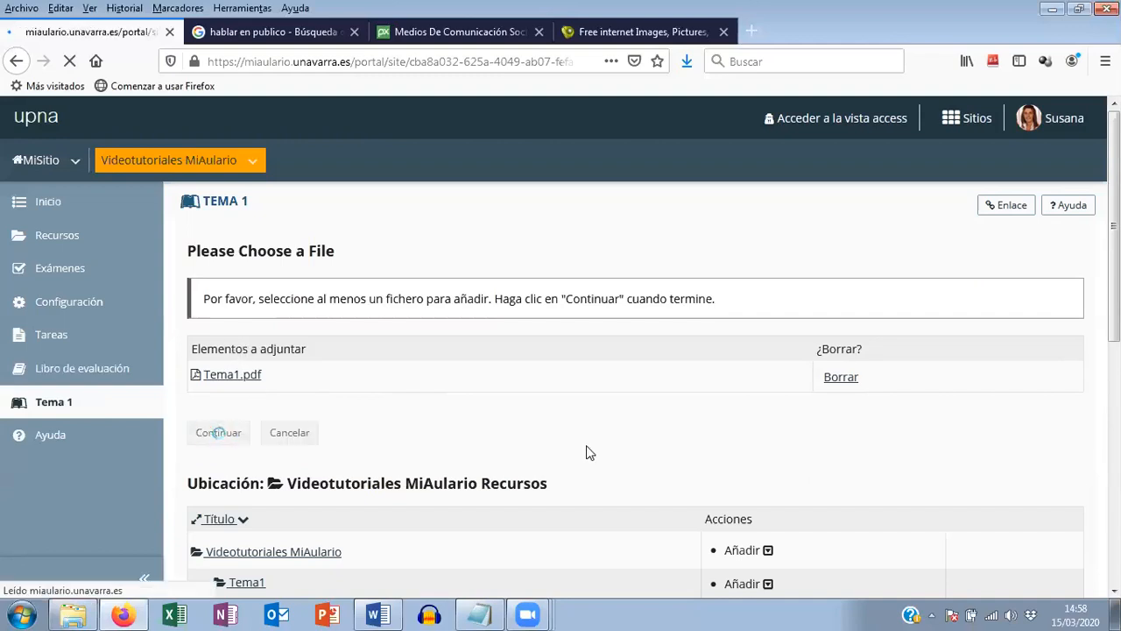
pyautogui.scroll(-3, 586, 445)
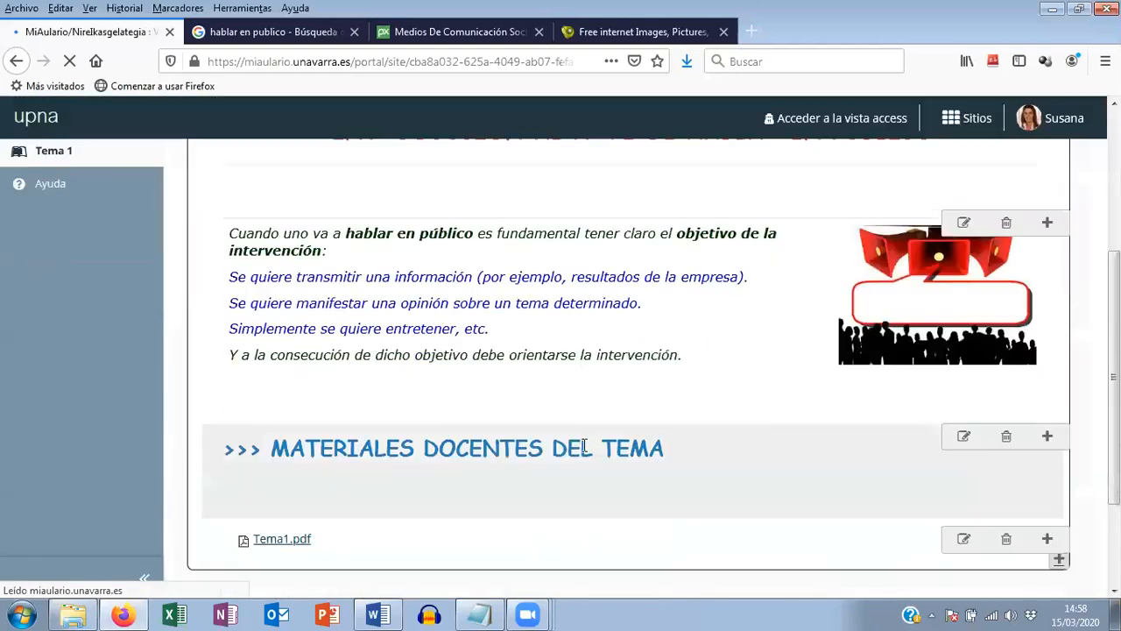
# - Edit the Tema1.pdf link and set its item name to "Material de lectura del tema"
pyautogui.scroll(-2, 467, 532)
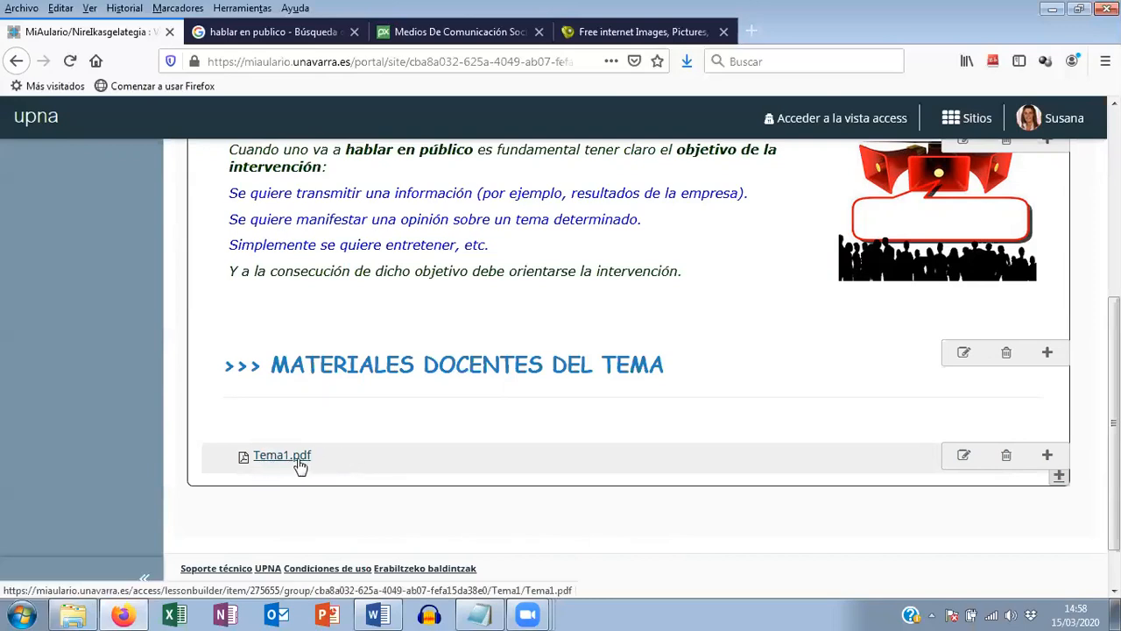
pyautogui.click(963, 457)
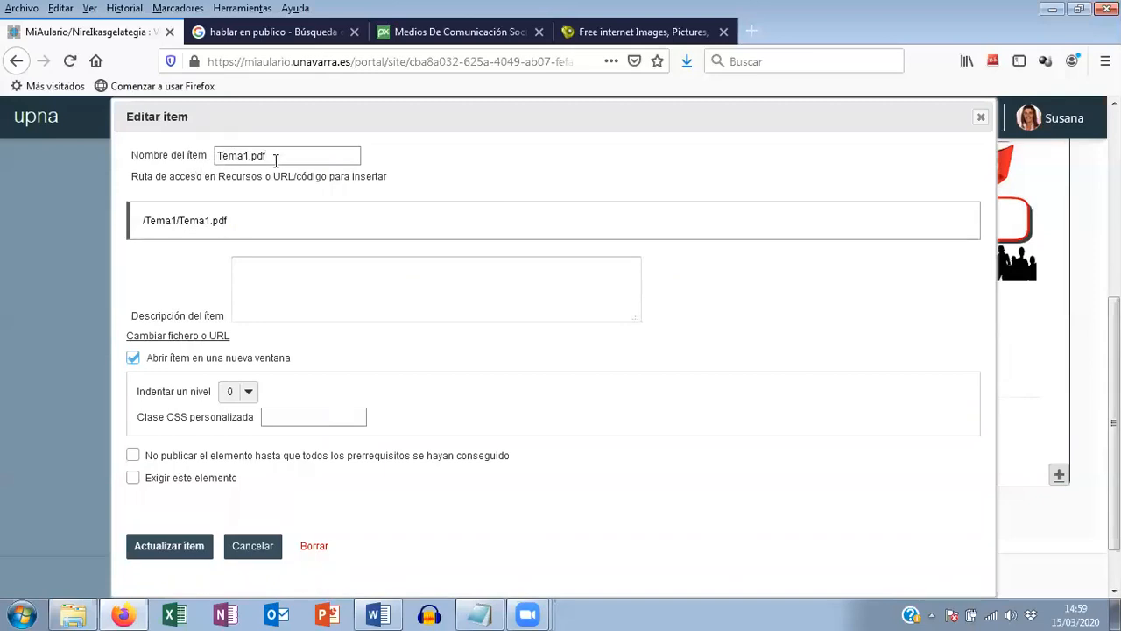
pyautogui.moveTo(273, 156); pyautogui.dragTo(213, 162)
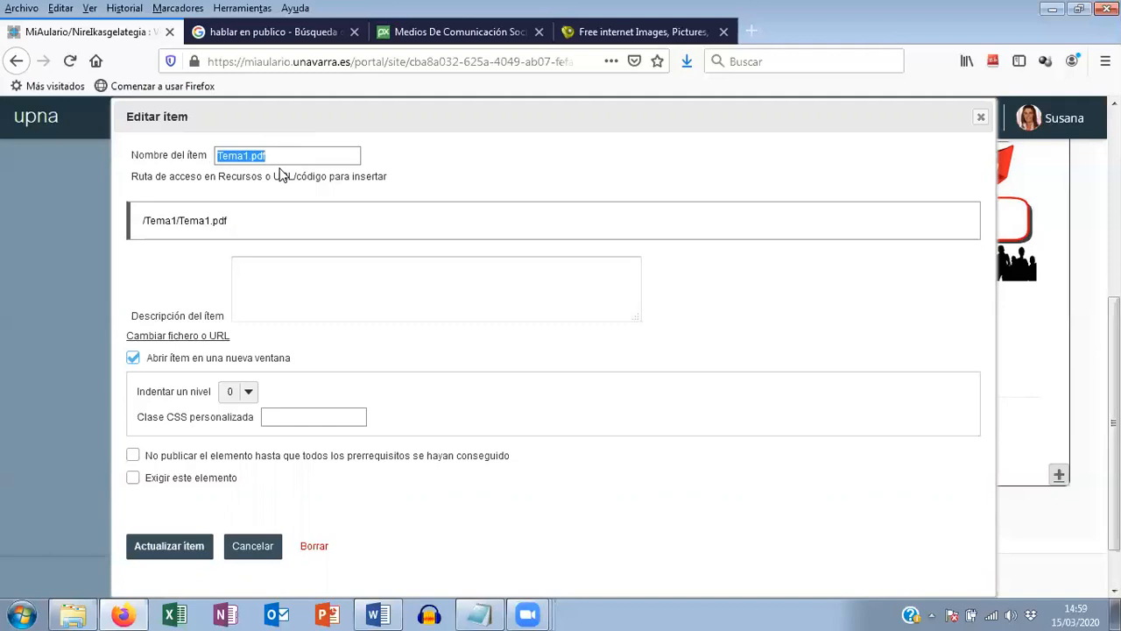
pyautogui.write('m')
pyautogui.press('BackSpace')
pyautogui.write('ma')
pyautogui.press('BackSpace')
pyautogui.press('BackSpace')
pyautogui.write('Material de lectura d')
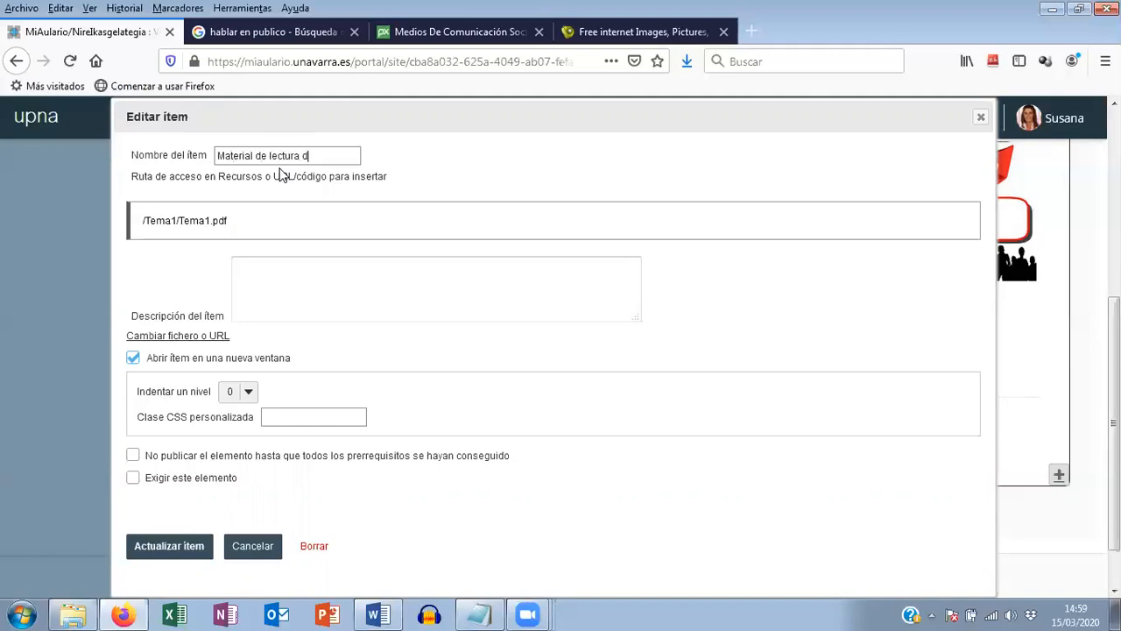
pyautogui.write('el tema')
# - Set the link's indent level to 1, update the item and check it below the teaching materials heading
pyautogui.click(249, 392)
pyautogui.click(233, 431)
pyautogui.click(172, 548)
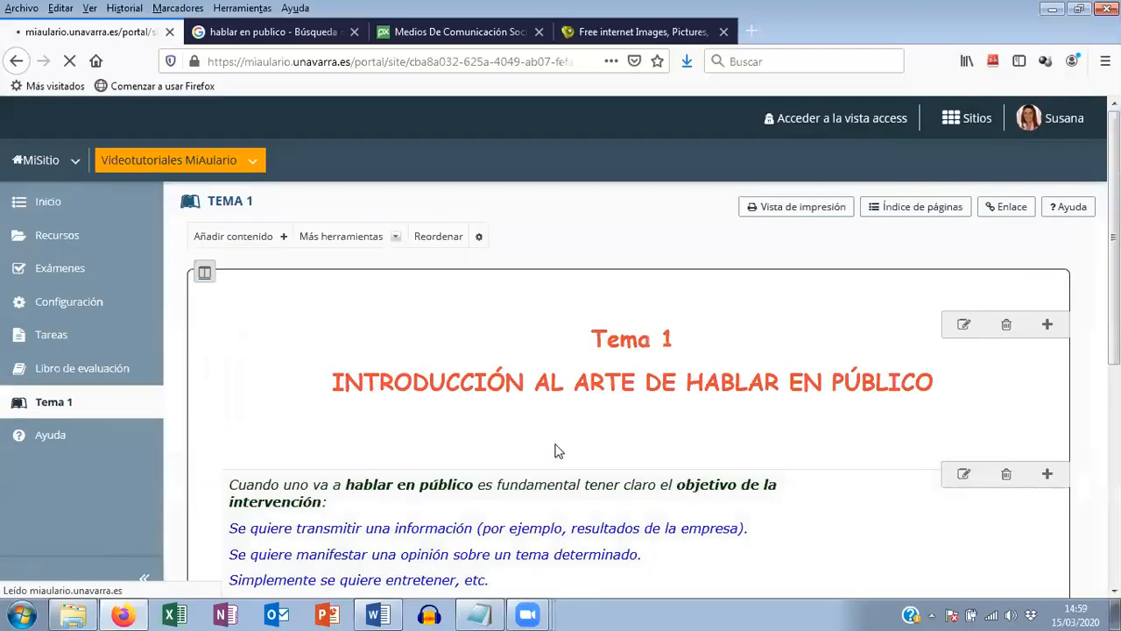
pyautogui.scroll(-5, 550, 429)
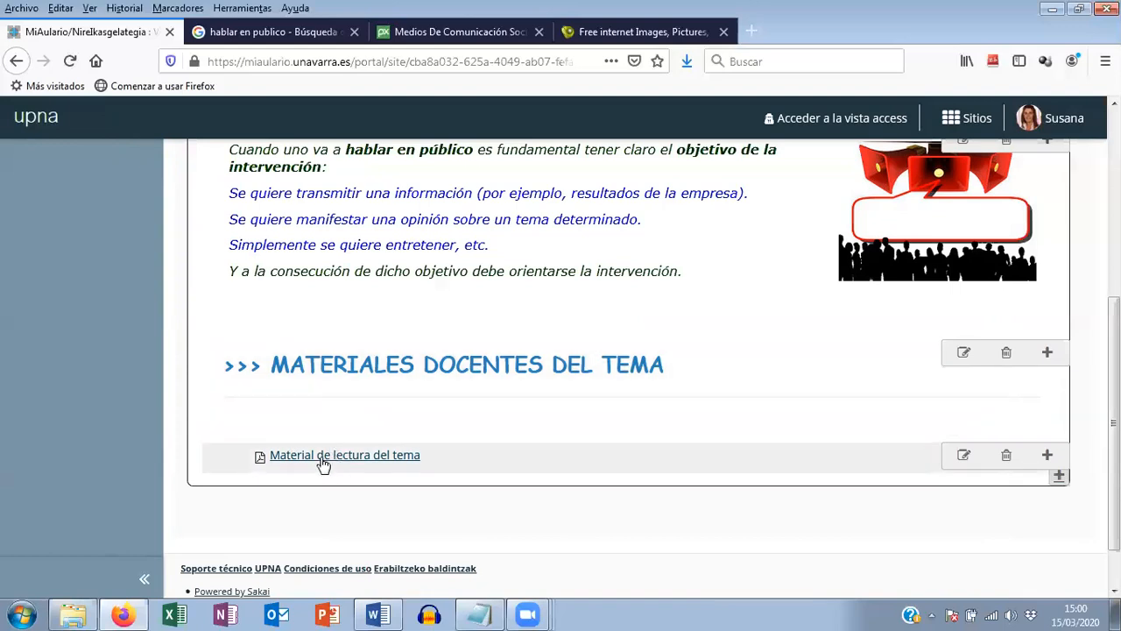
pyautogui.click(964, 457)
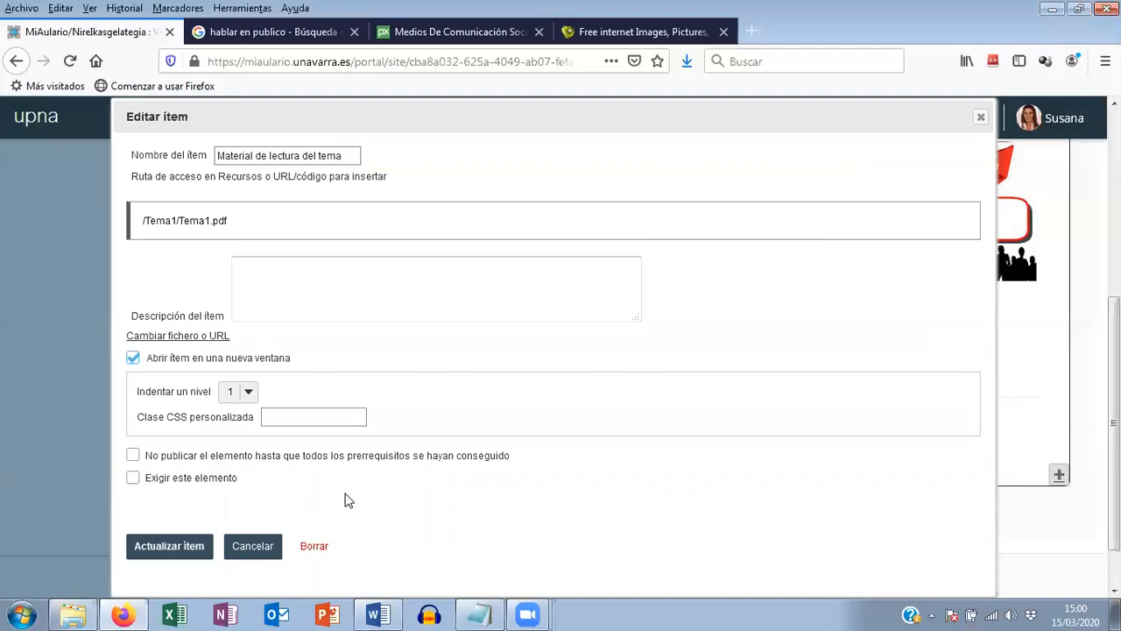
pyautogui.click(135, 480)
pyautogui.click(132, 456)
pyautogui.click(132, 478)
pyautogui.click(133, 455)
pyautogui.click(267, 548)
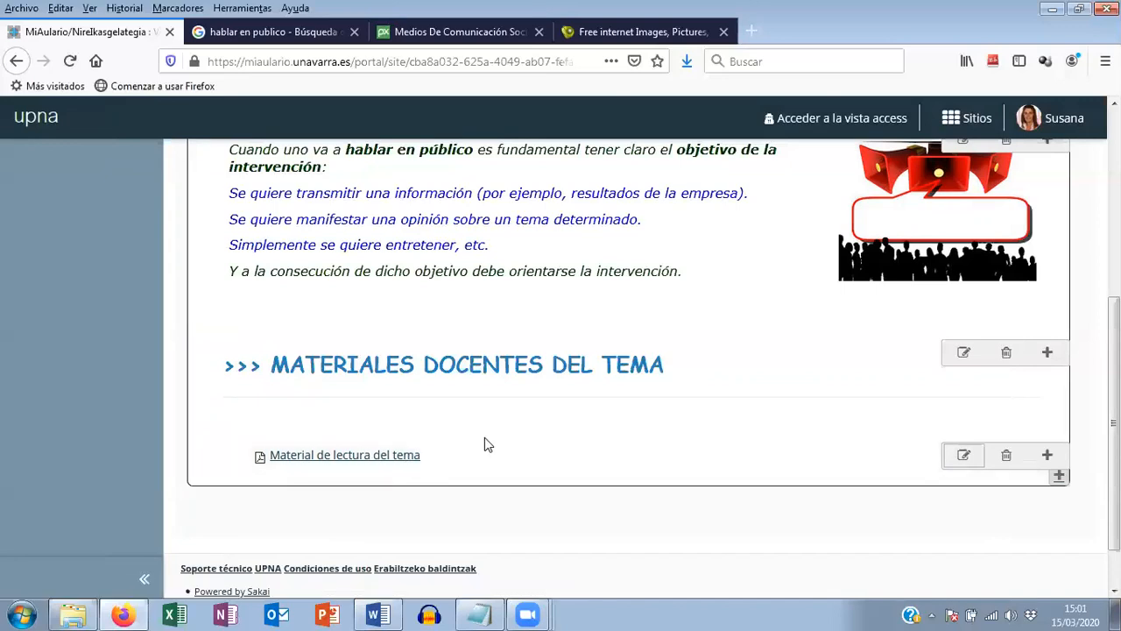
pyautogui.scroll(3, 484, 437)
pyautogui.scroll(5, 395, 303)
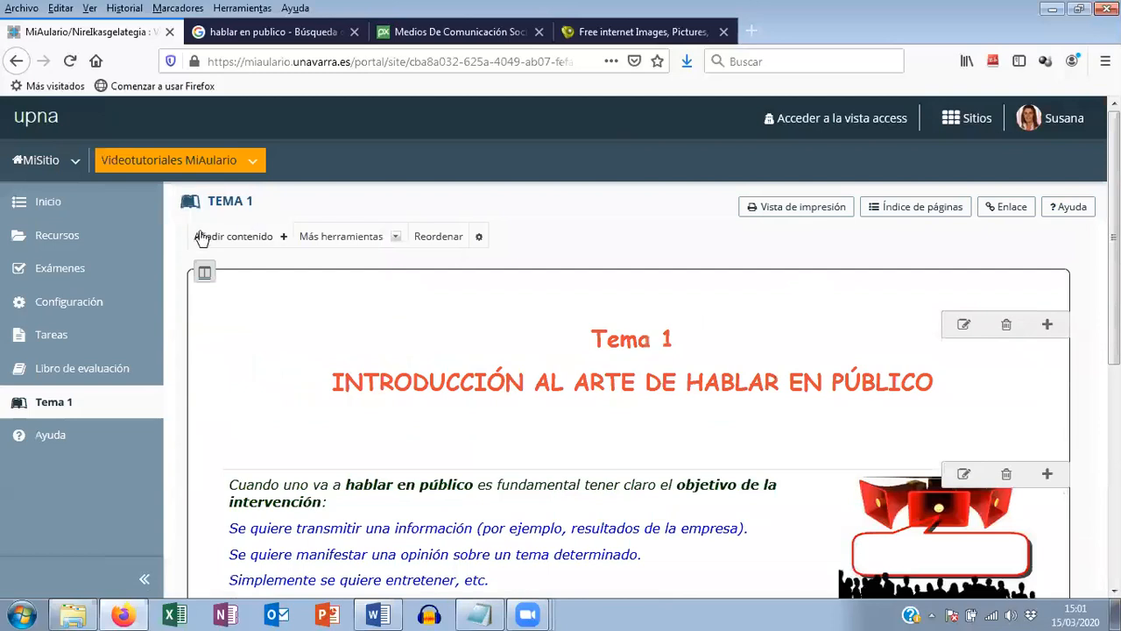
pyautogui.click(207, 244)
pyautogui.scroll(-1, 268, 291)
pyautogui.scroll(-2, 268, 292)
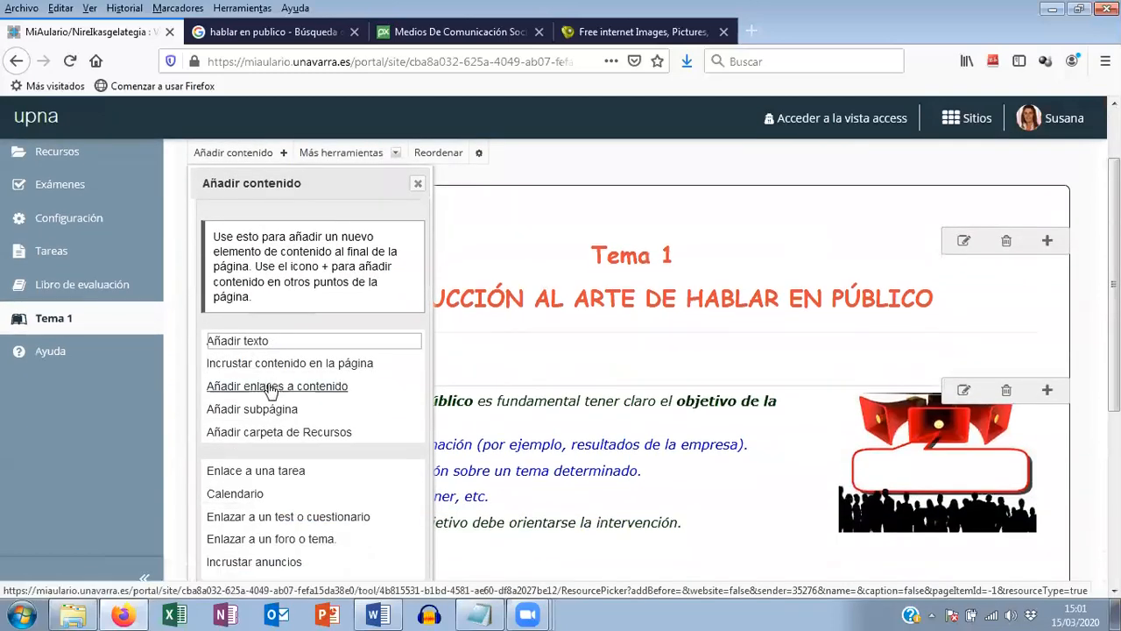
pyautogui.click(258, 390)
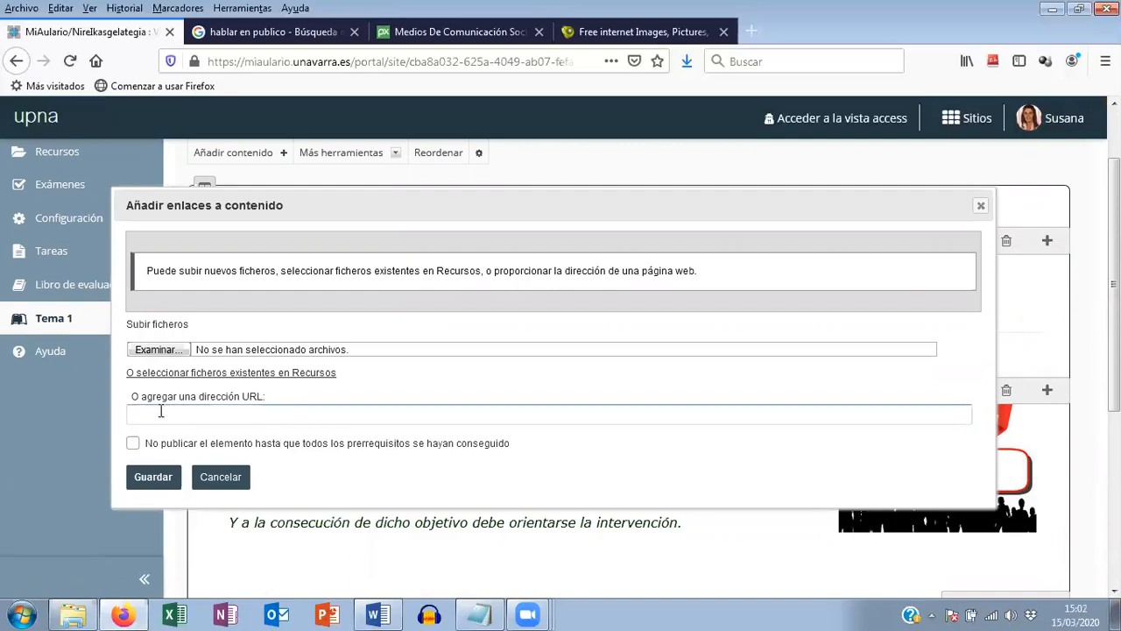
pyautogui.click(231, 414)
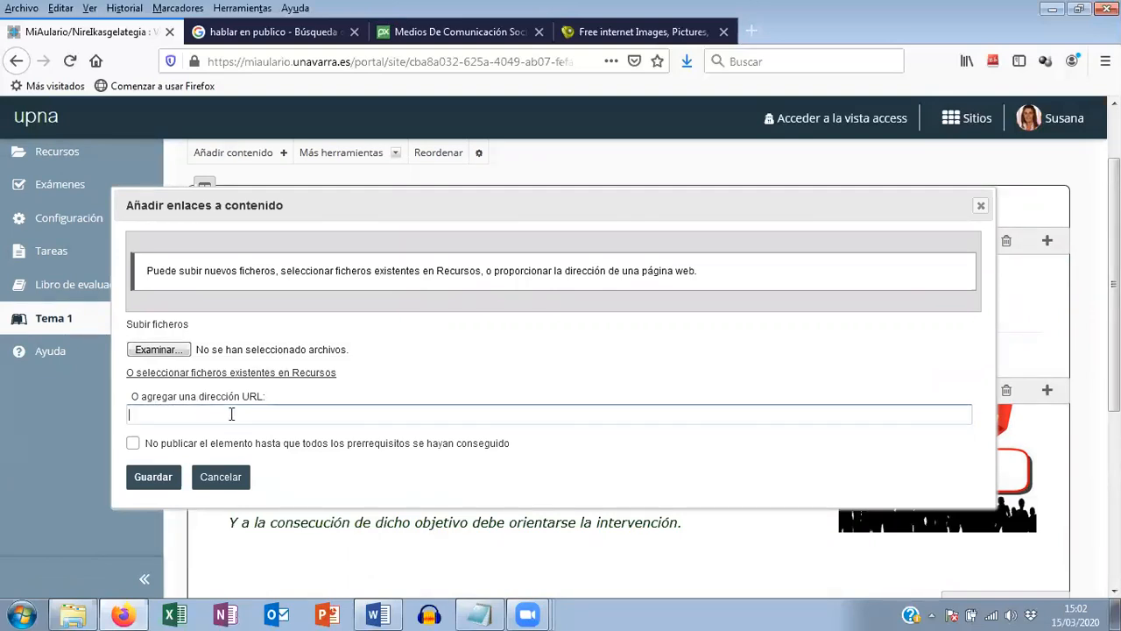
pyautogui.write('http://www.rae.es')
pyautogui.click(159, 486)
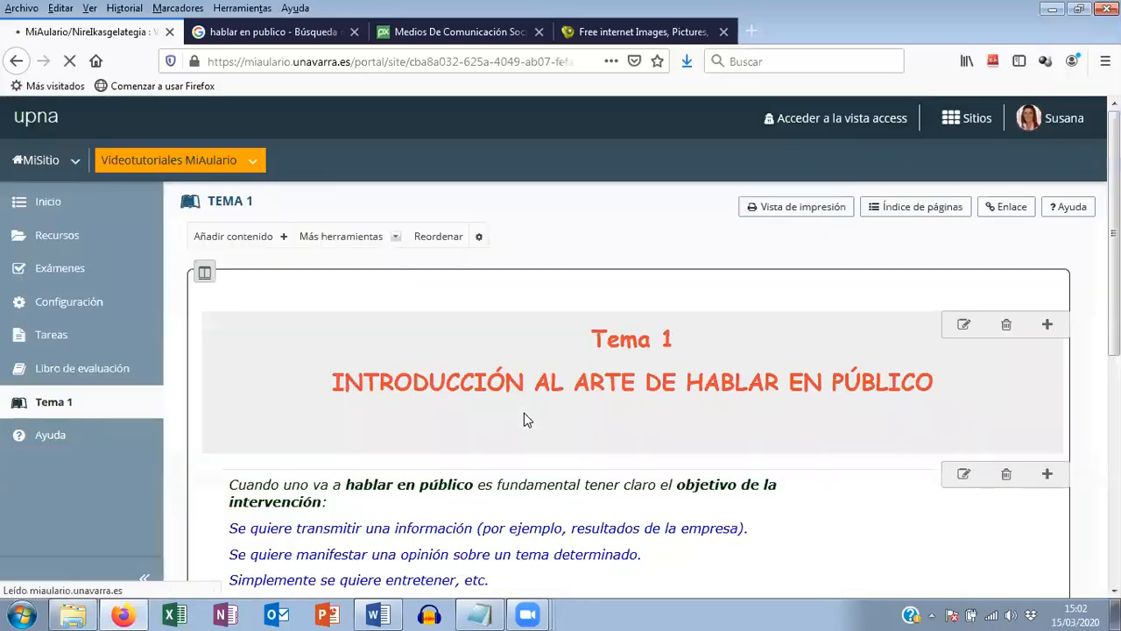
# - Rename the rae.es link as "Acceso al diccionario de la RAE" and indent it to align with the reading material link above
pyautogui.scroll(-5, 517, 418)
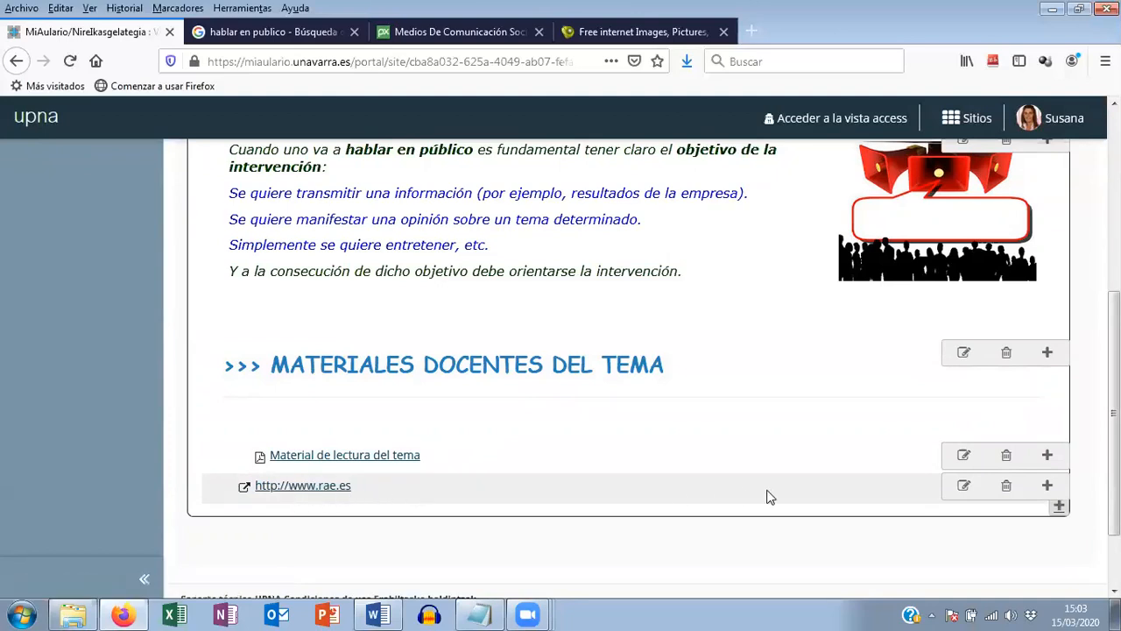
pyautogui.click(965, 488)
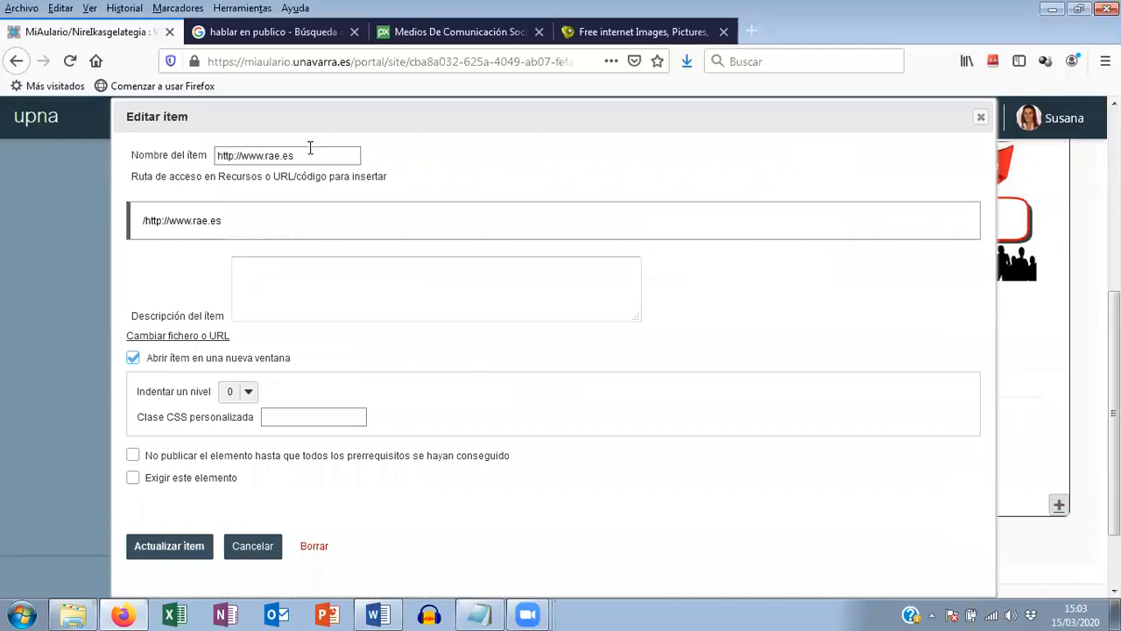
pyautogui.moveTo(284, 155); pyautogui.dragTo(181, 158)
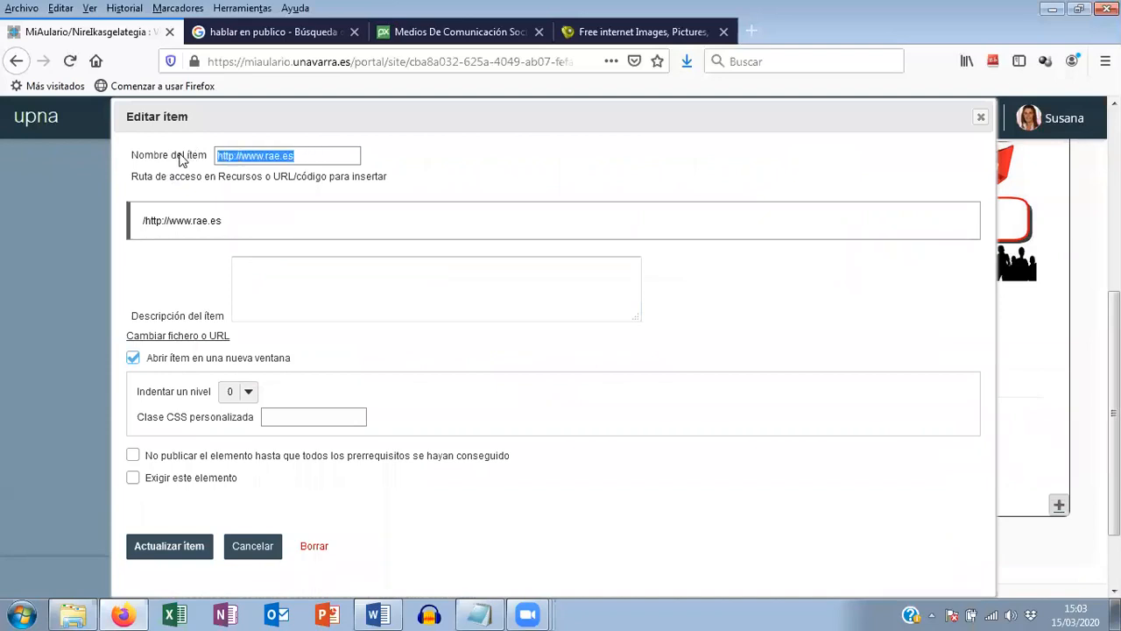
pyautogui.write('Acceso al diccionario de la RAE')
pyautogui.press('BackSpace')
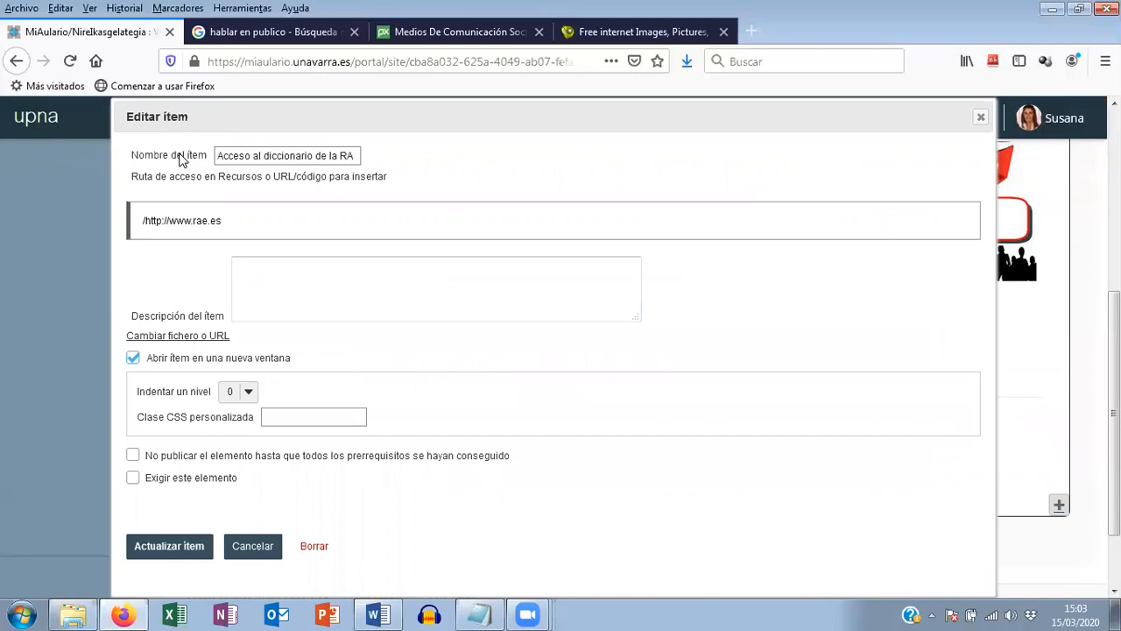
pyautogui.write('E')
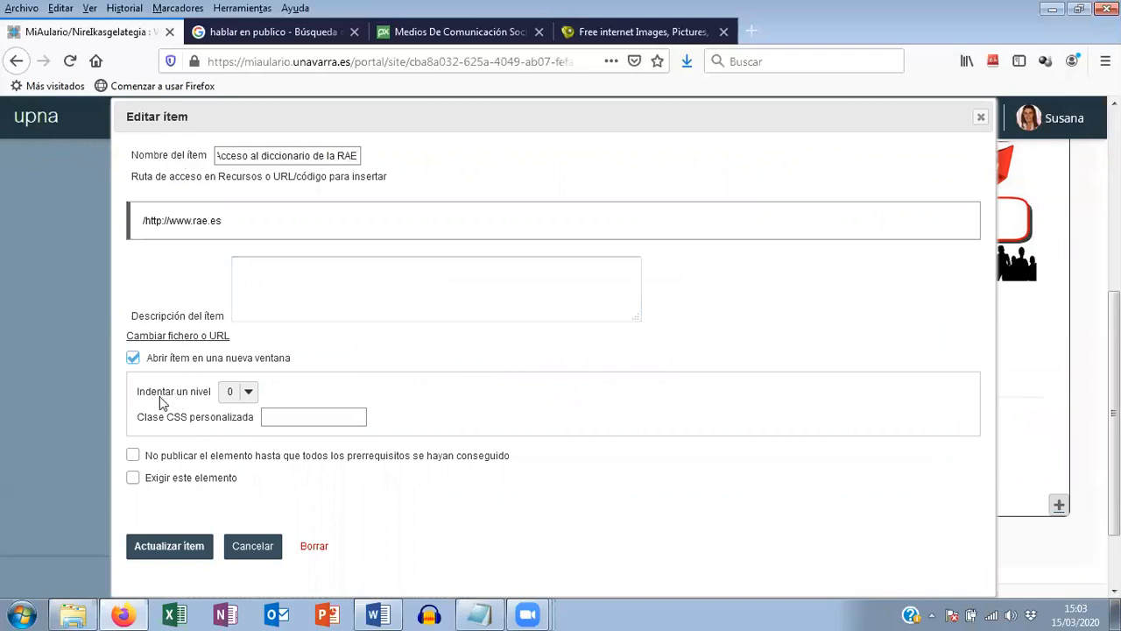
pyautogui.click(249, 394)
pyautogui.click(250, 394)
pyautogui.click(179, 547)
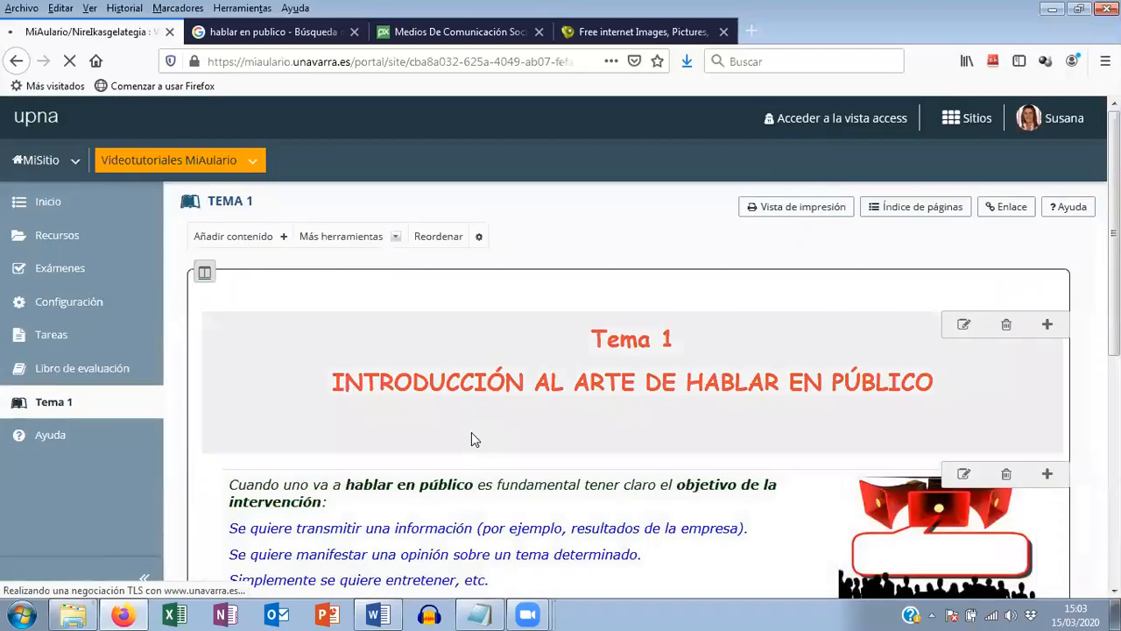
# - Test the RAE dictionary link by opening its website, and return to the Tema 1 page
pyautogui.scroll(-2, 454, 431)
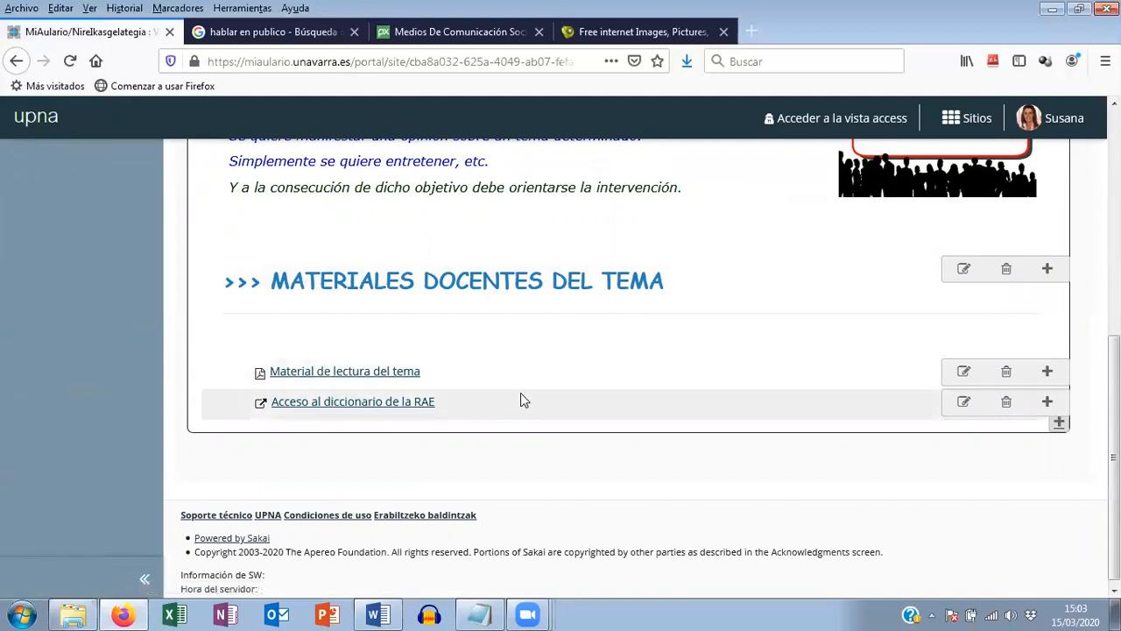
pyautogui.click(327, 404)
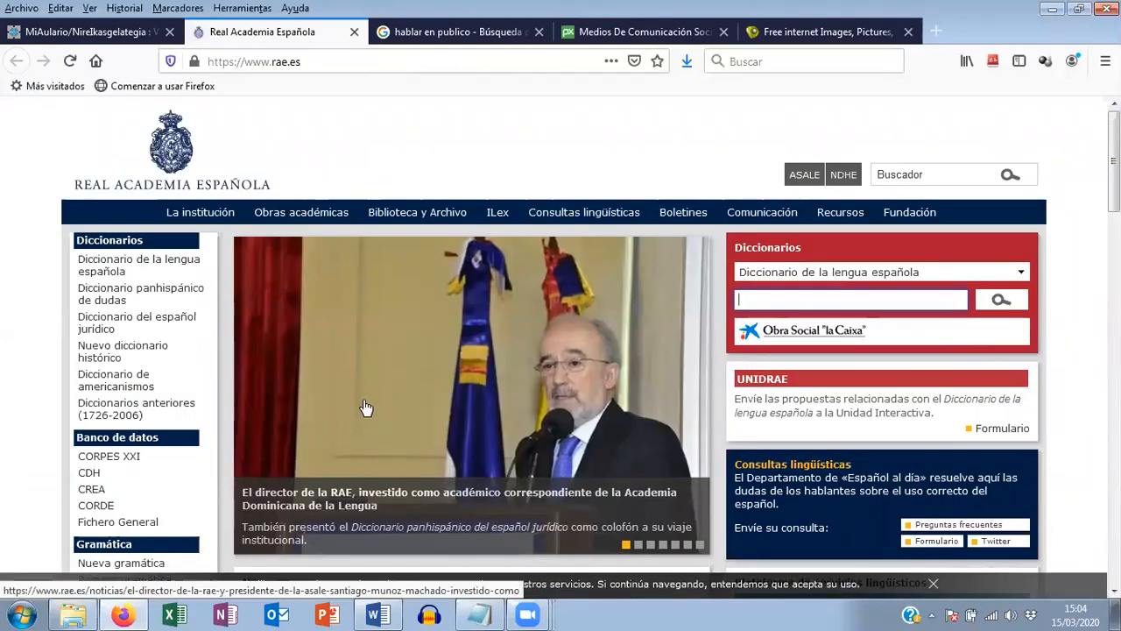
pyautogui.scroll(-2, 334, 379)
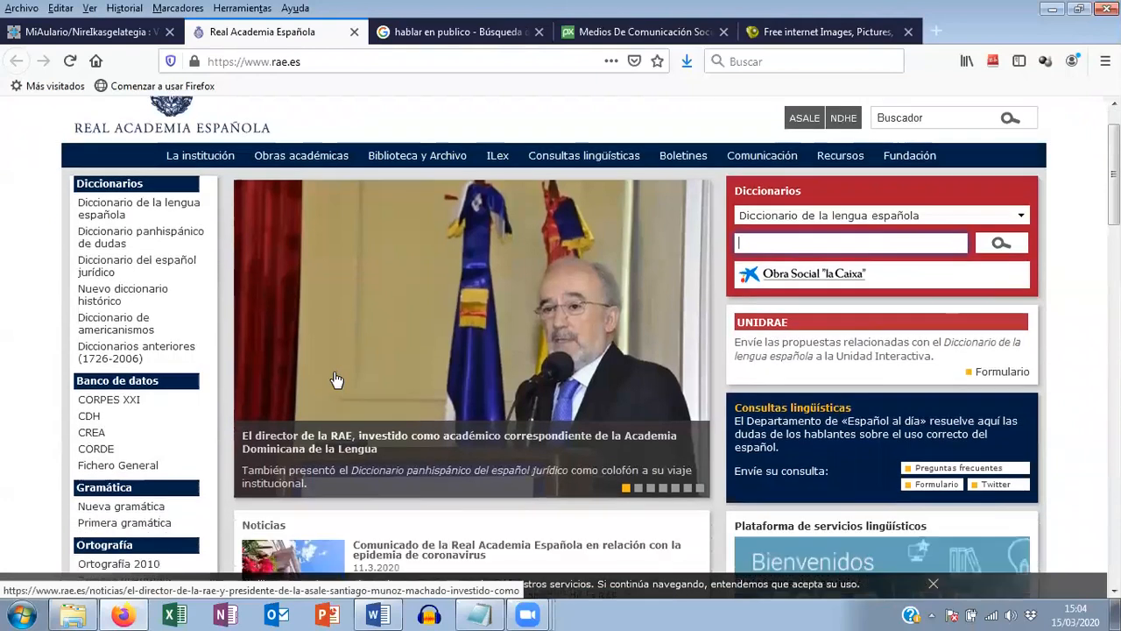
pyautogui.click(354, 33)
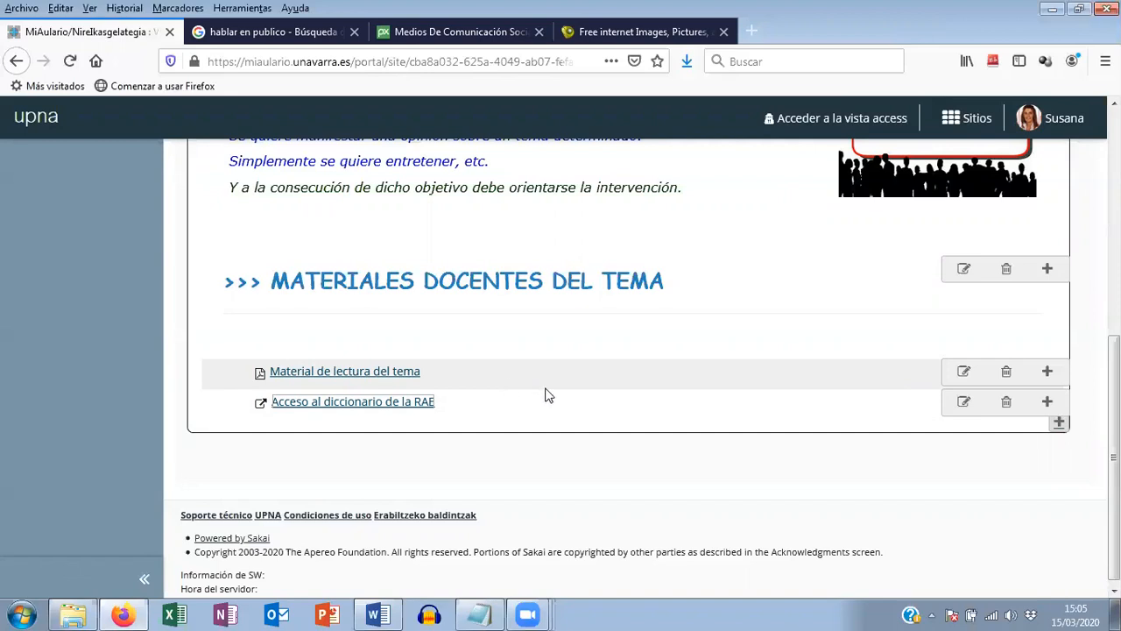
# - Open YouTube in a new browser tab and search for "hablar en publico"
pyautogui.click(755, 32)
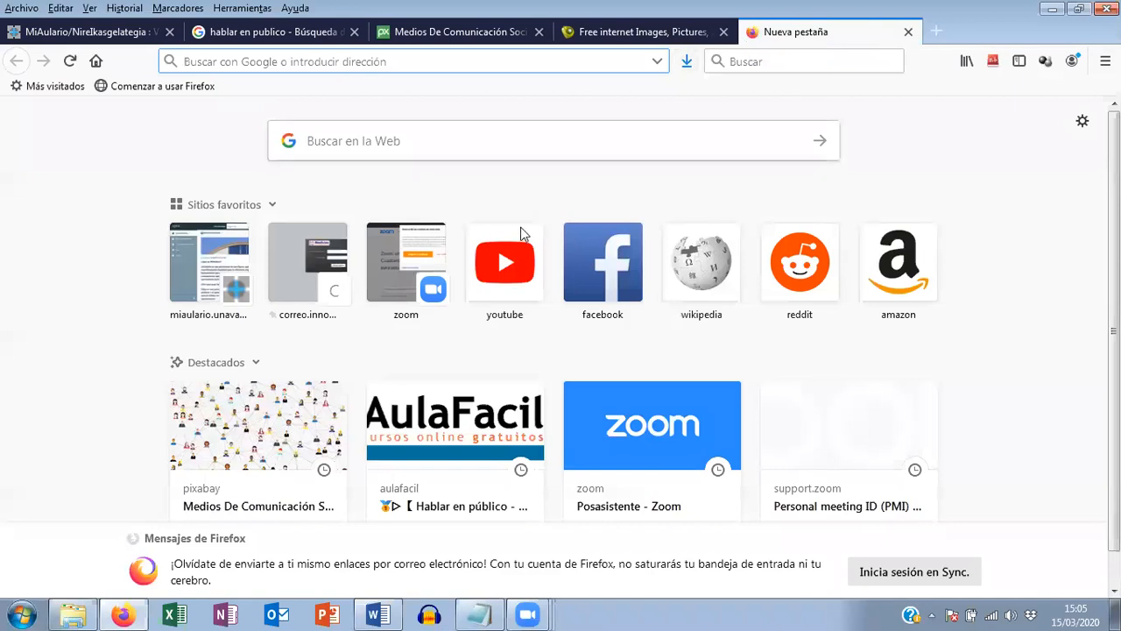
pyautogui.click(506, 274)
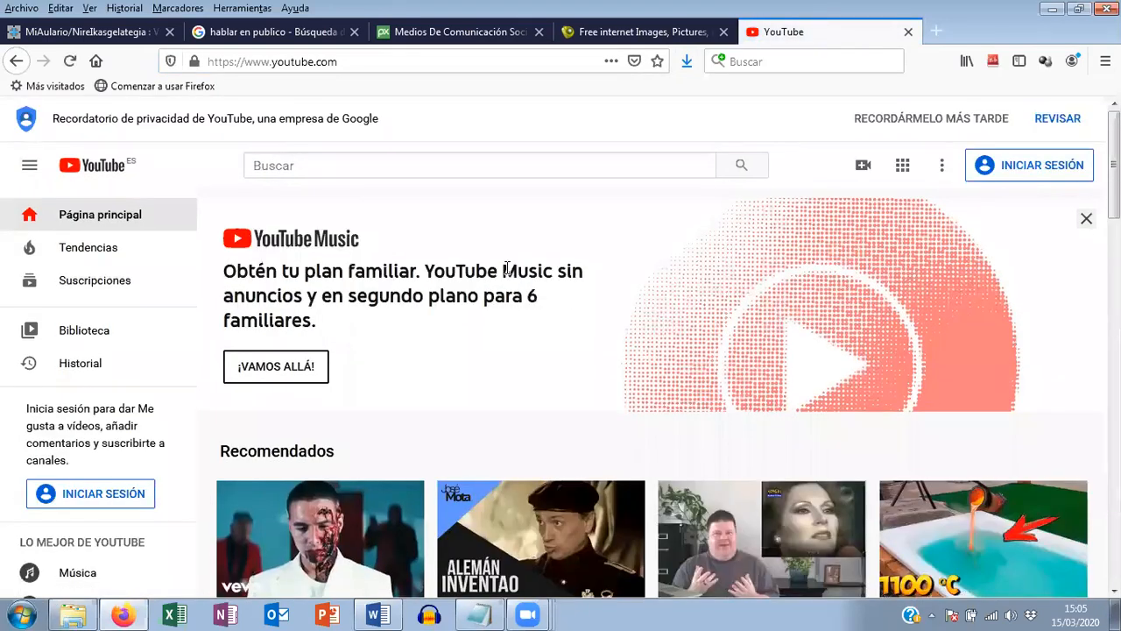
pyautogui.click(300, 165)
pyautogui.write('hablar en p')
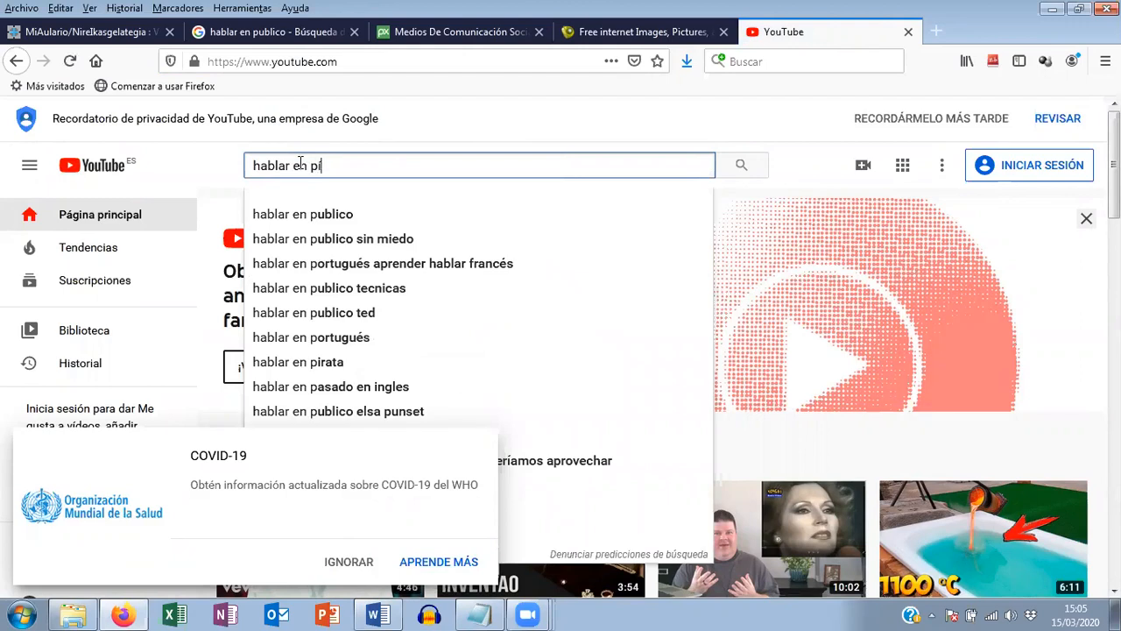
pyautogui.press('BackSpace')
pyautogui.write('ub')
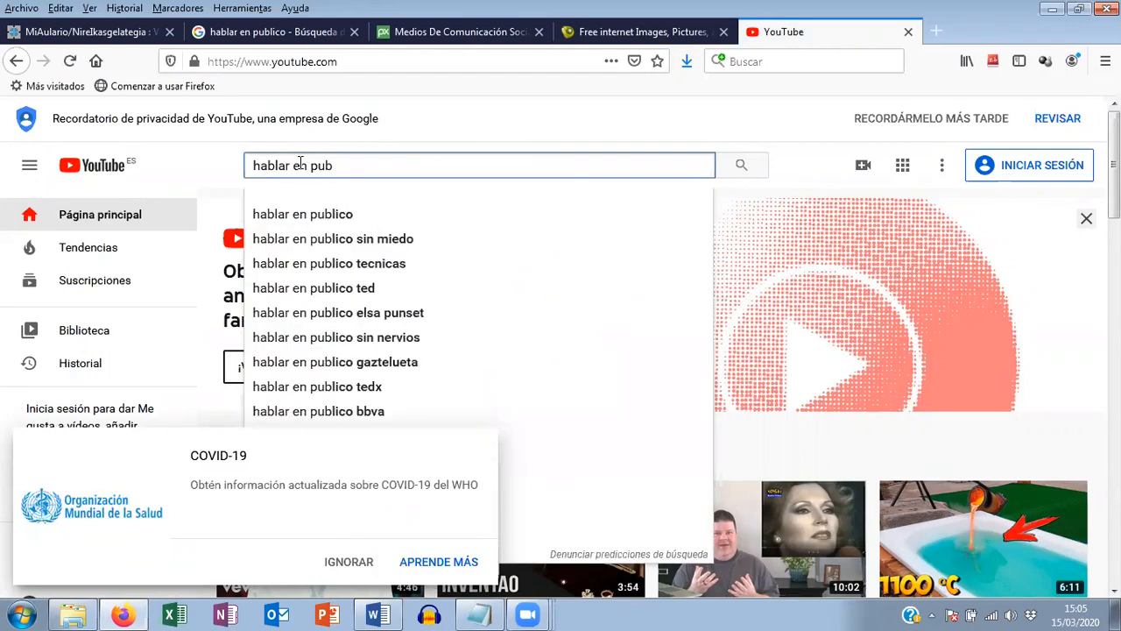
pyautogui.click(300, 214)
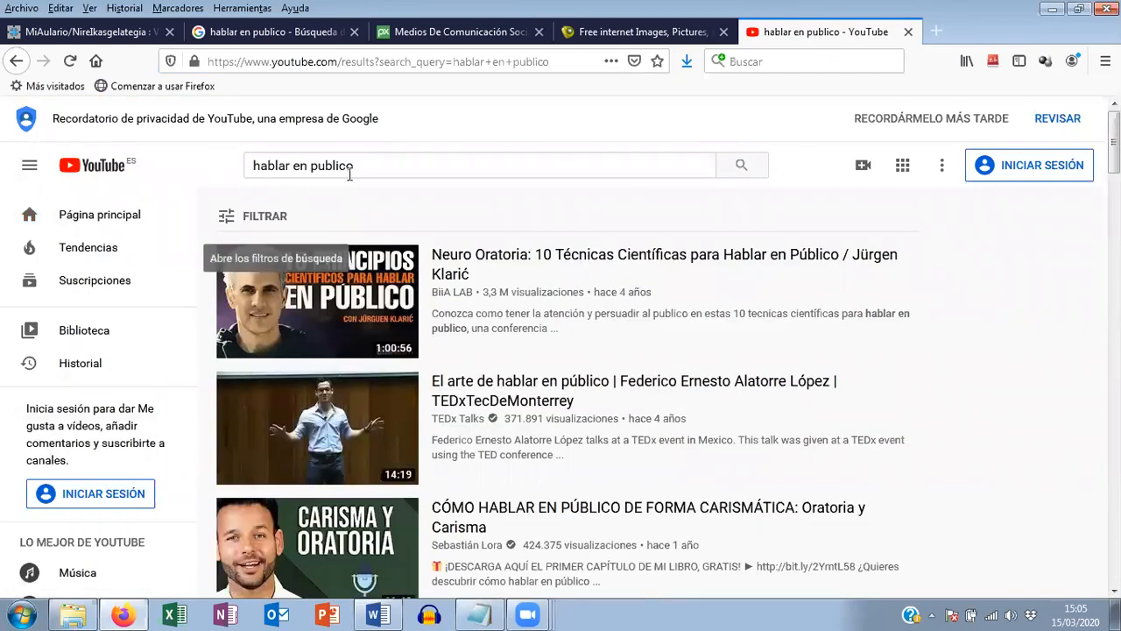
# - Examine the YouTube search results for videos on public speaking
pyautogui.scroll(-1, 430, 338)
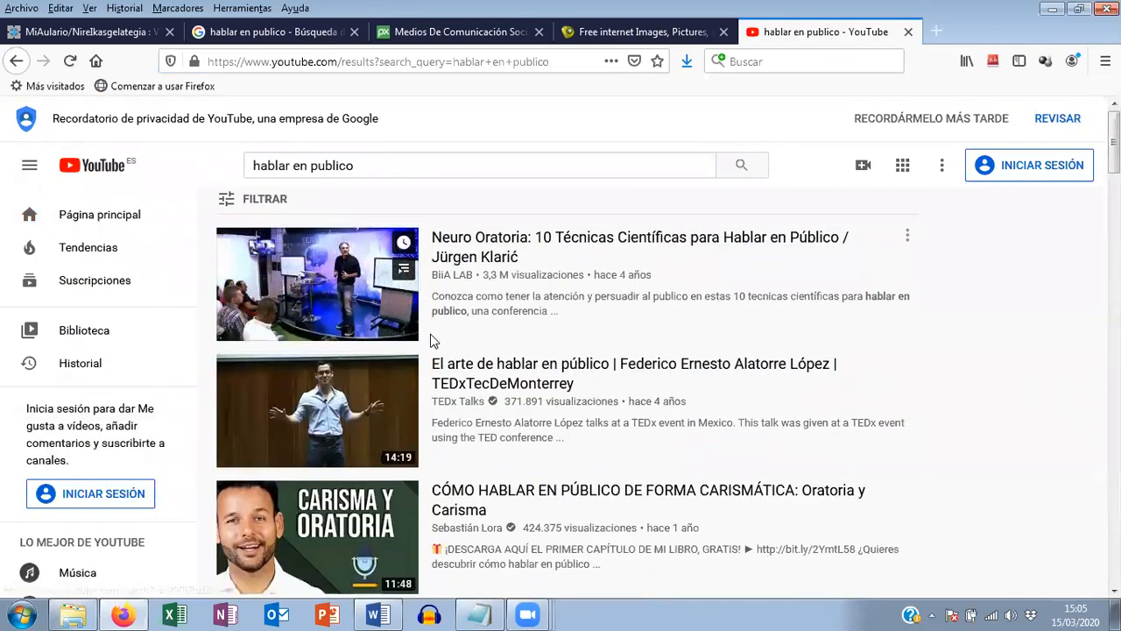
pyautogui.scroll(1, 526, 435)
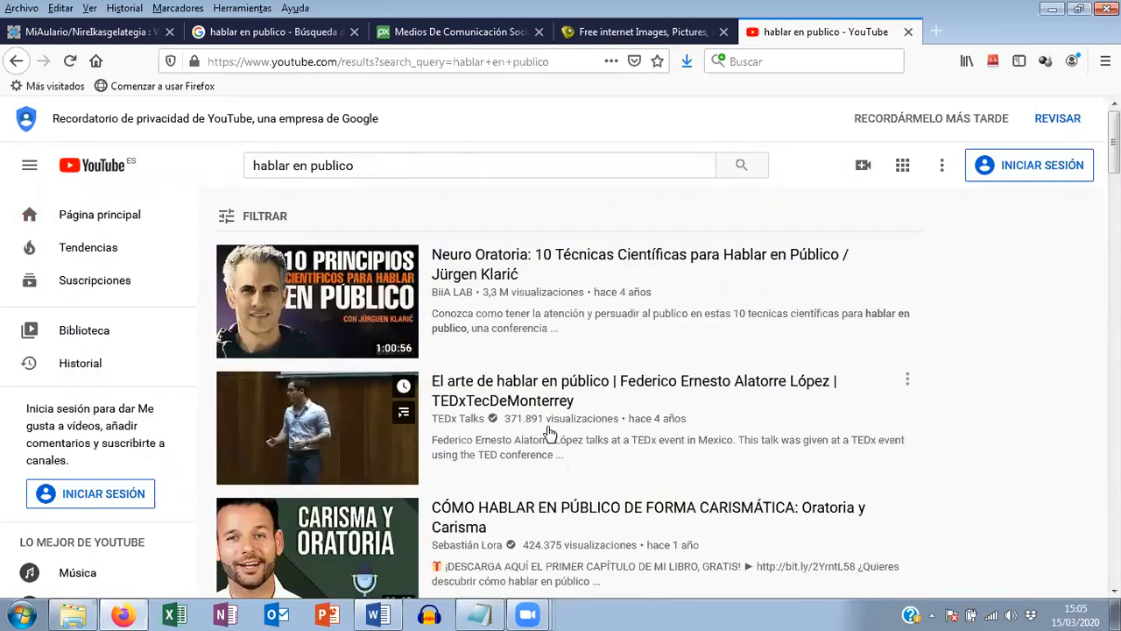
pyautogui.scroll(-2, 577, 399)
pyautogui.scroll(-9, 577, 399)
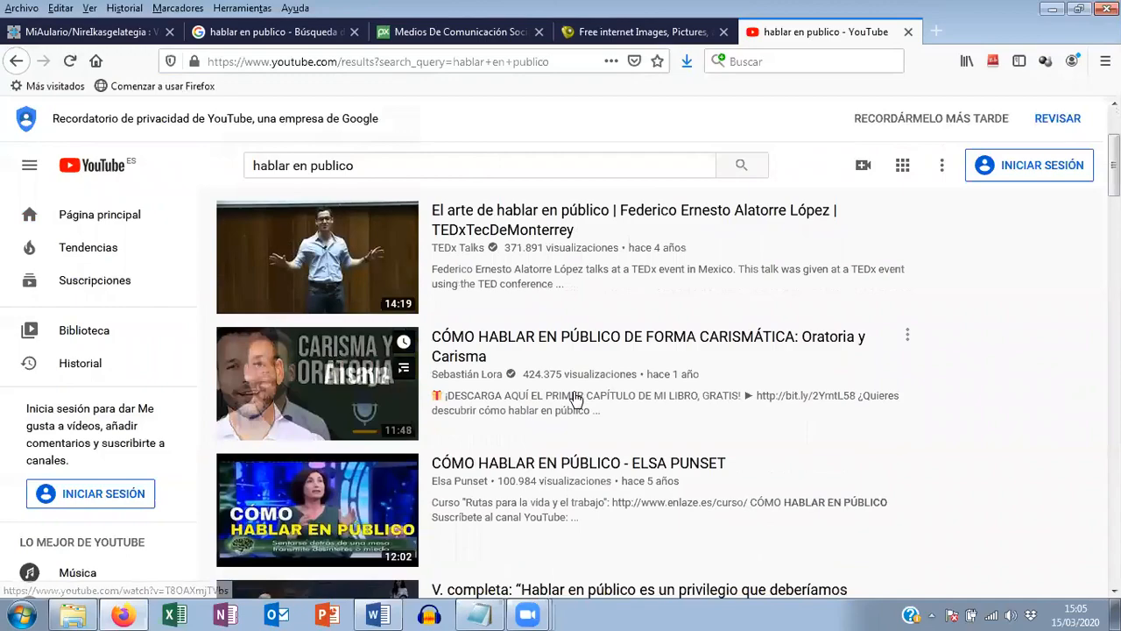
pyautogui.scroll(-7, 575, 400)
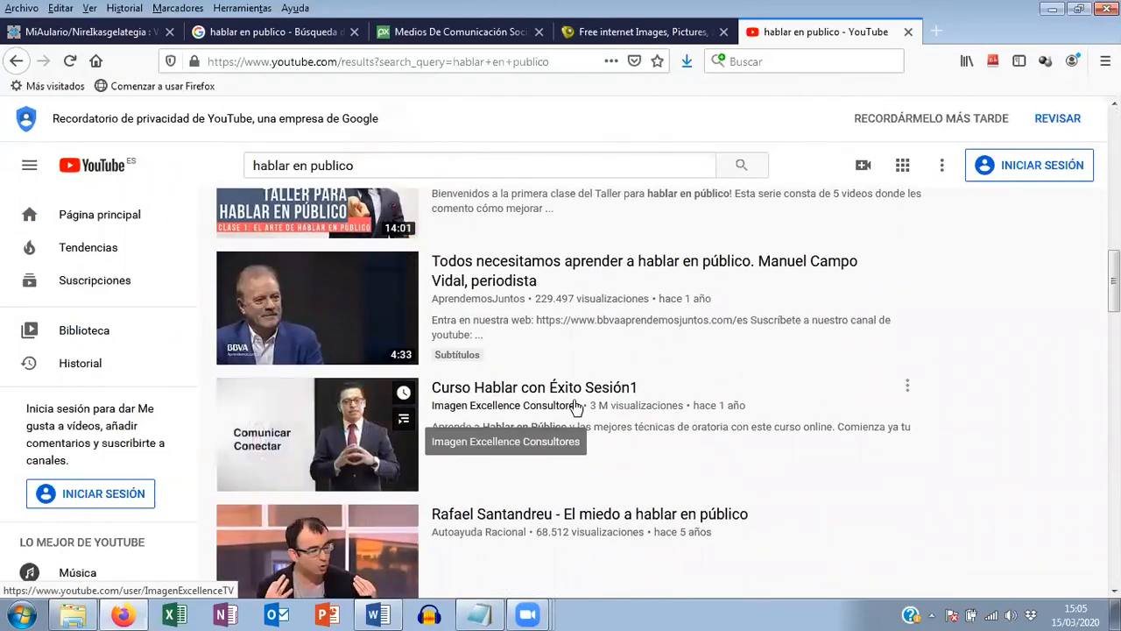
pyautogui.scroll(8, 573, 399)
pyautogui.scroll(7, 565, 383)
pyautogui.scroll(3, 552, 375)
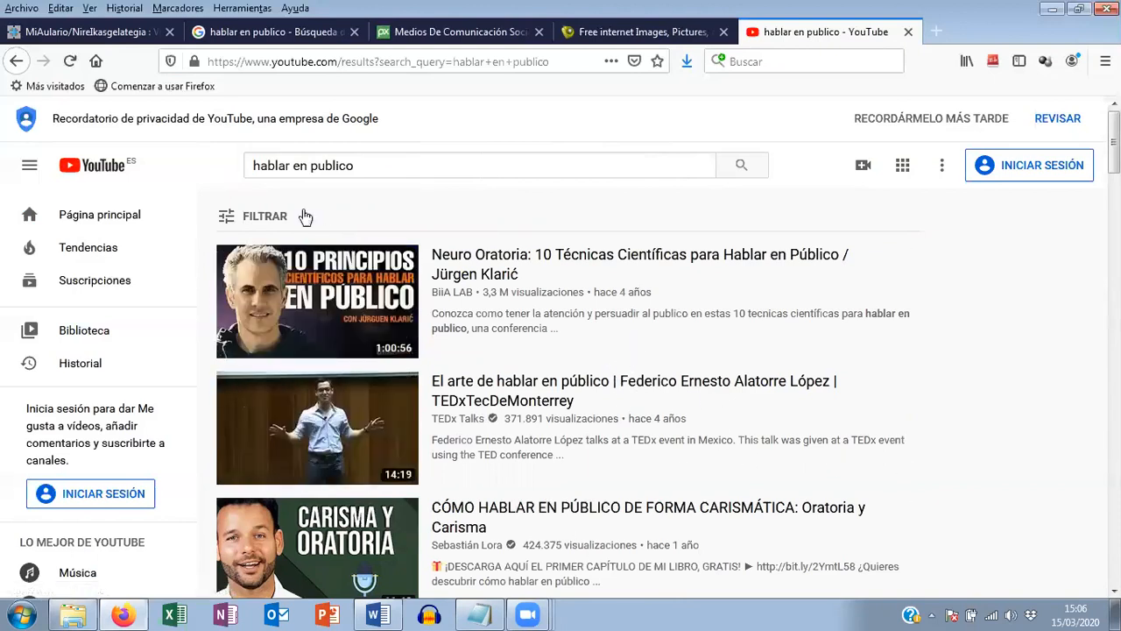
# - Filter the YouTube results to Creative Commons videos and review the filtered list
pyautogui.click(265, 219)
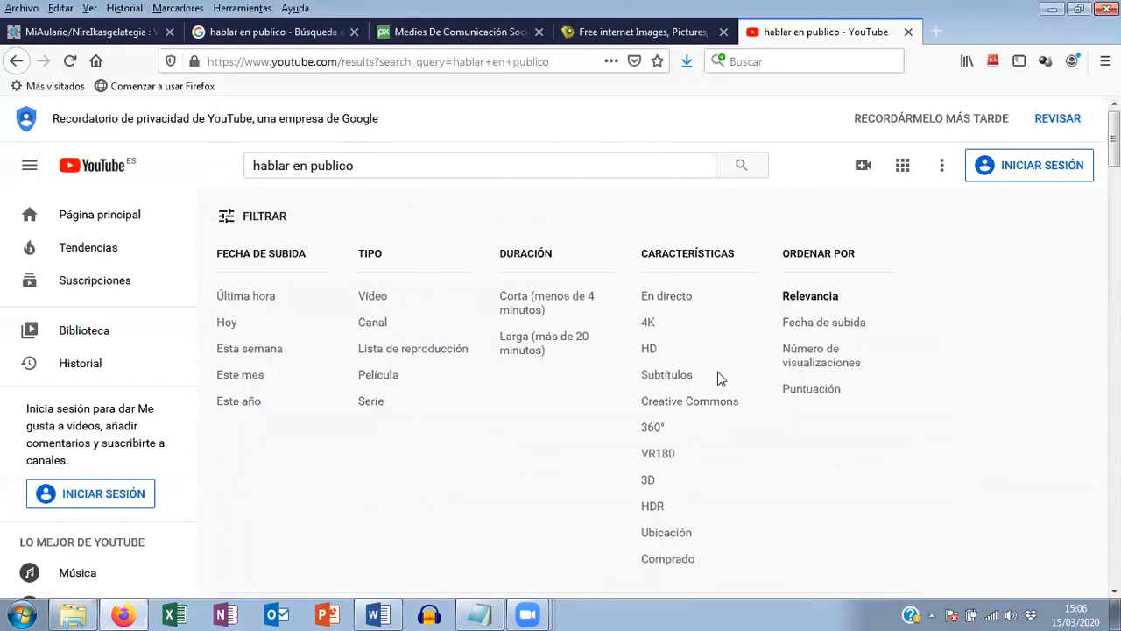
pyautogui.click(681, 406)
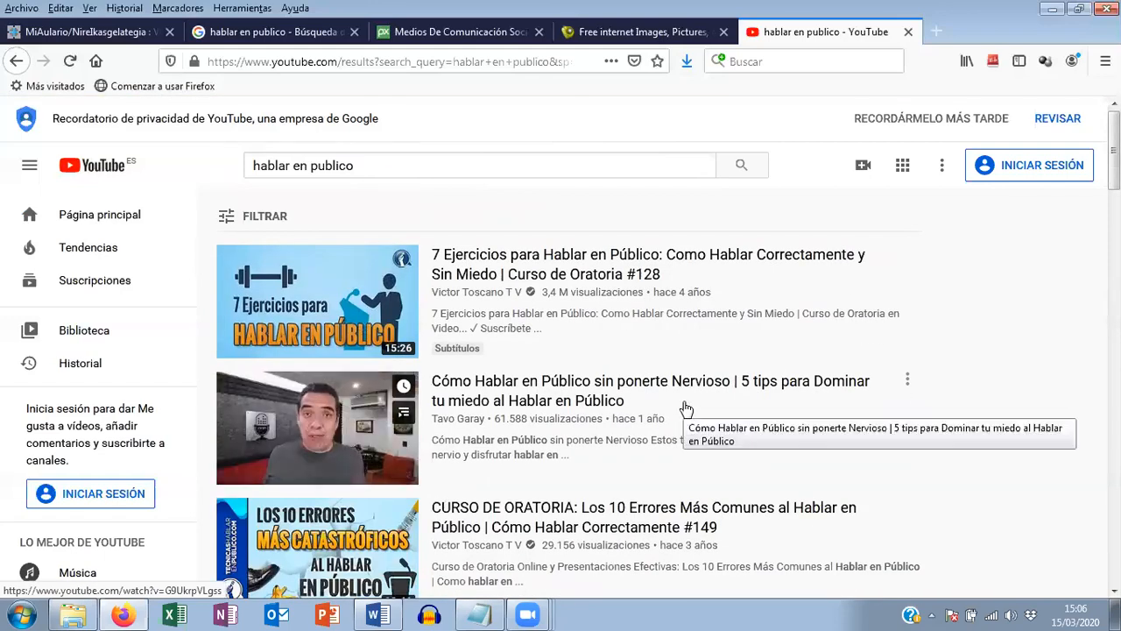
pyautogui.scroll(-2, 530, 368)
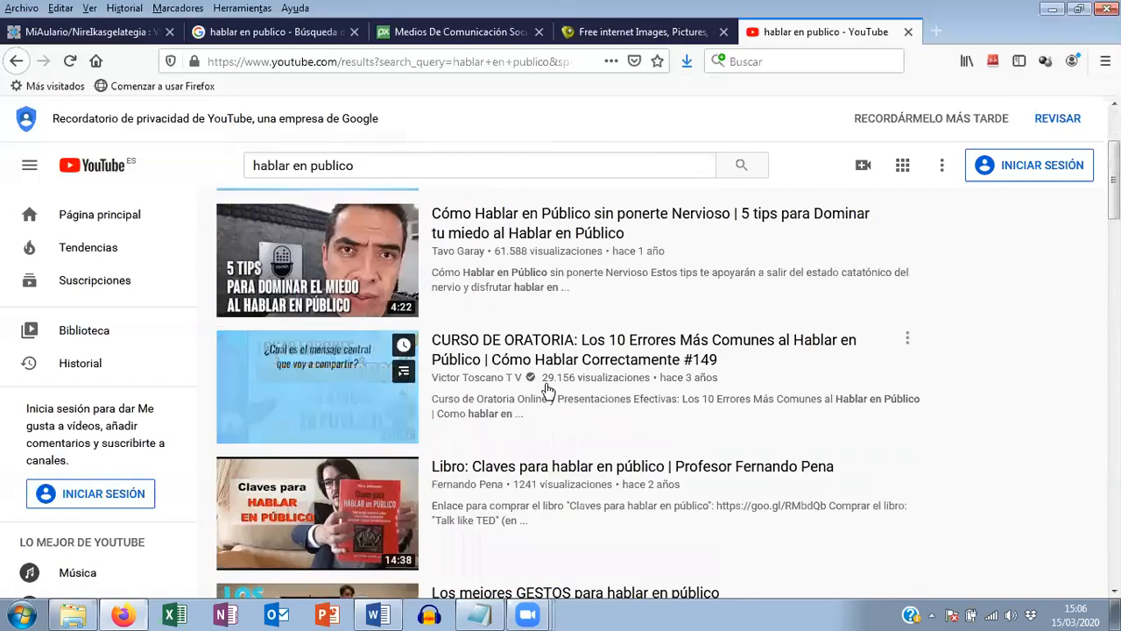
pyautogui.scroll(2, 548, 390)
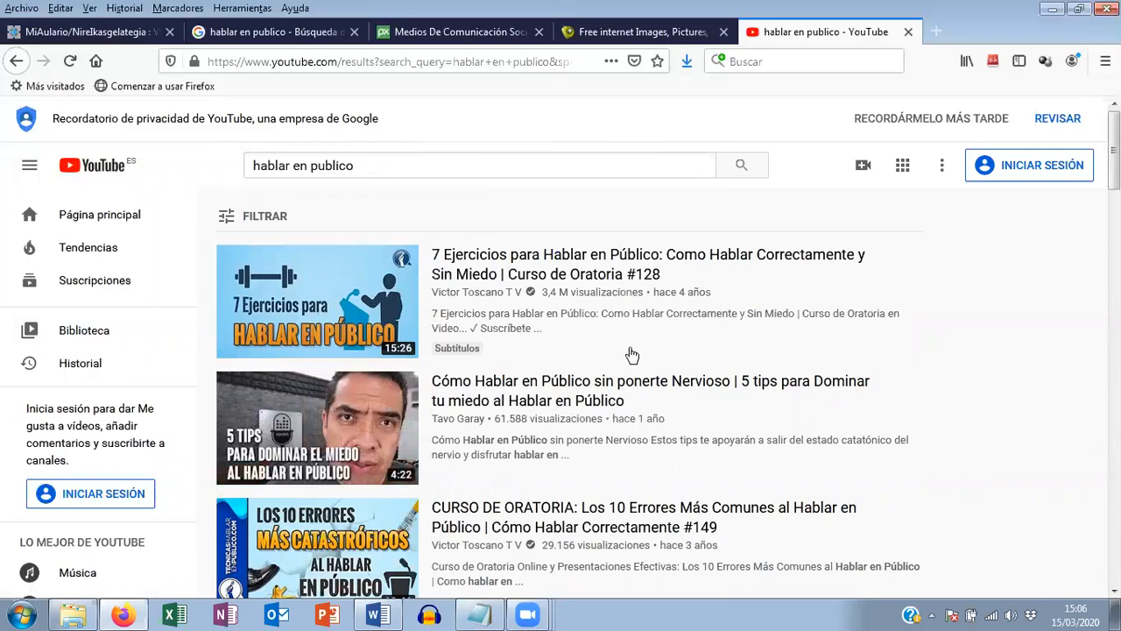
# - Open the video "7 Ejercicios para Hablar en Público" from the filtered results
pyautogui.moveTo(631, 342)
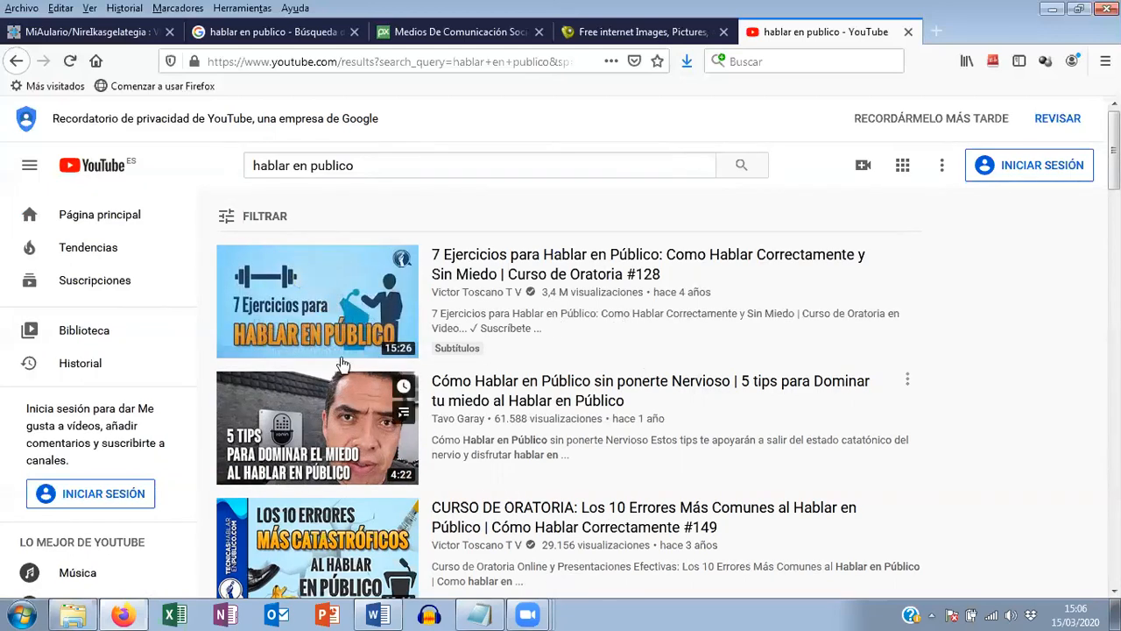
pyautogui.moveTo(295, 317)
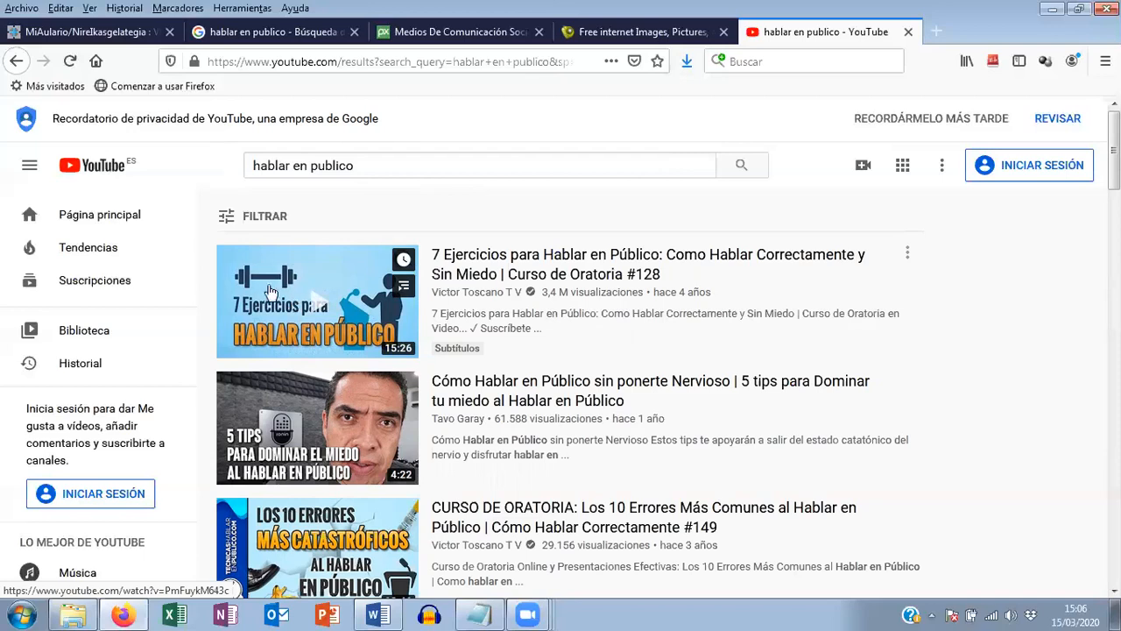
pyautogui.click(282, 290)
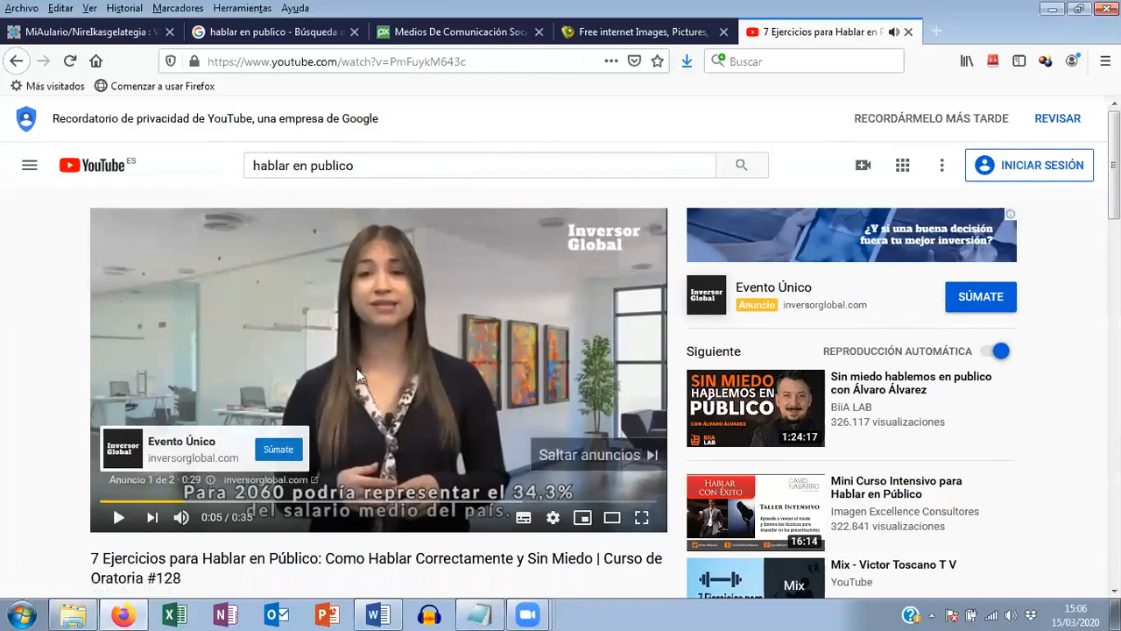
# - Display the embed option for sharing the video and copy its complete iframe code
pyautogui.scroll(-2, 458, 362)
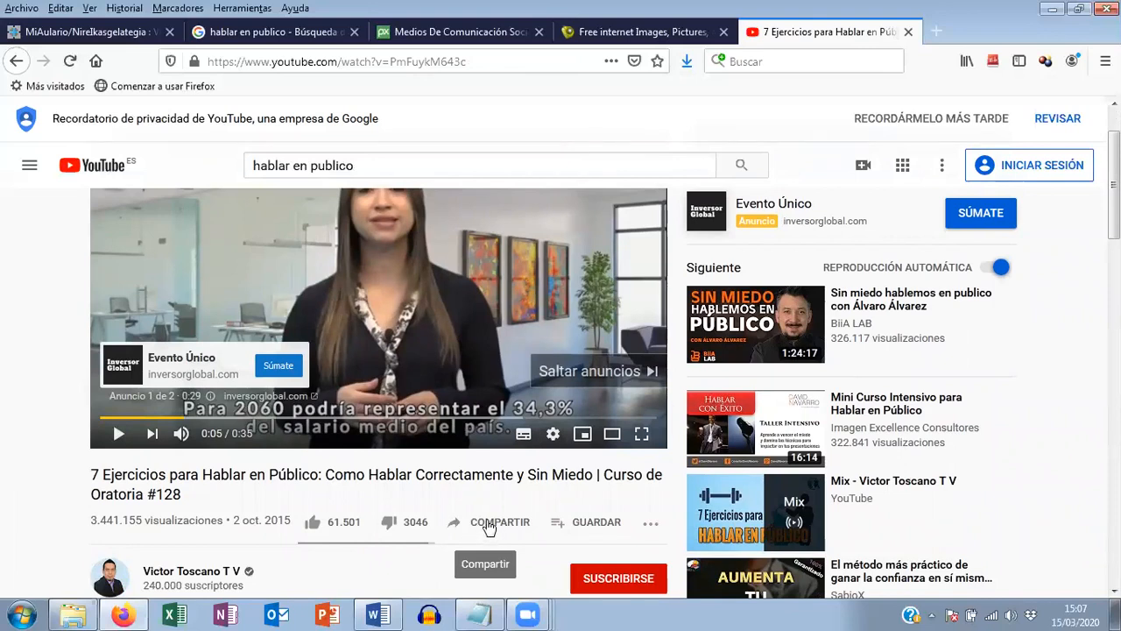
pyautogui.click(490, 523)
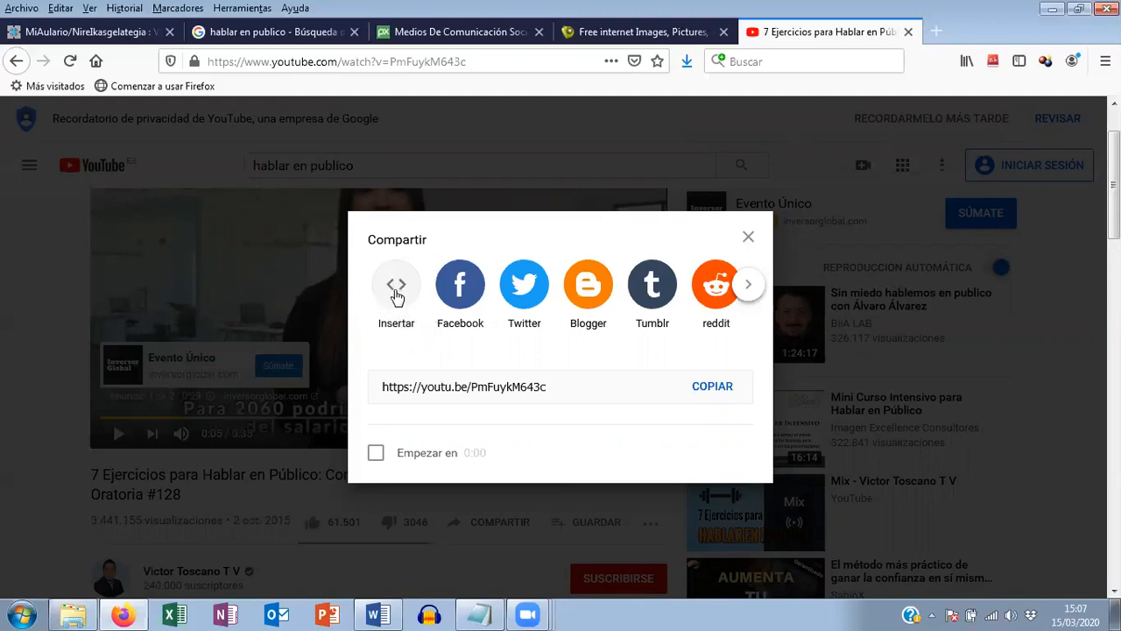
pyautogui.click(396, 294)
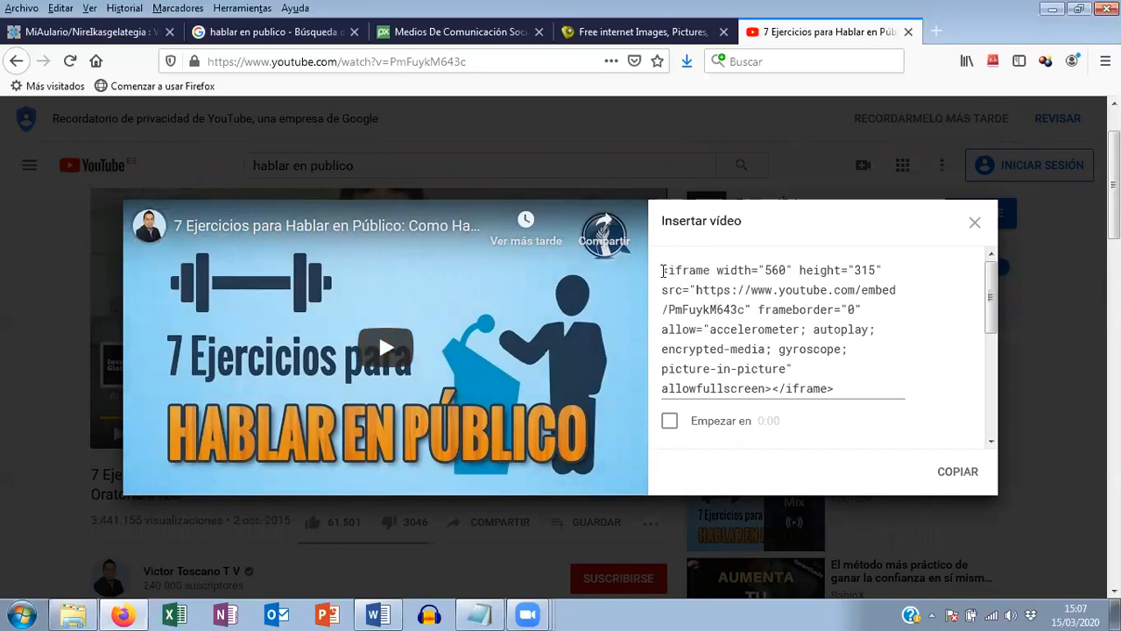
pyautogui.moveTo(664, 270); pyautogui.dragTo(853, 386)
pyautogui.hotkey('ctrl', 'c')
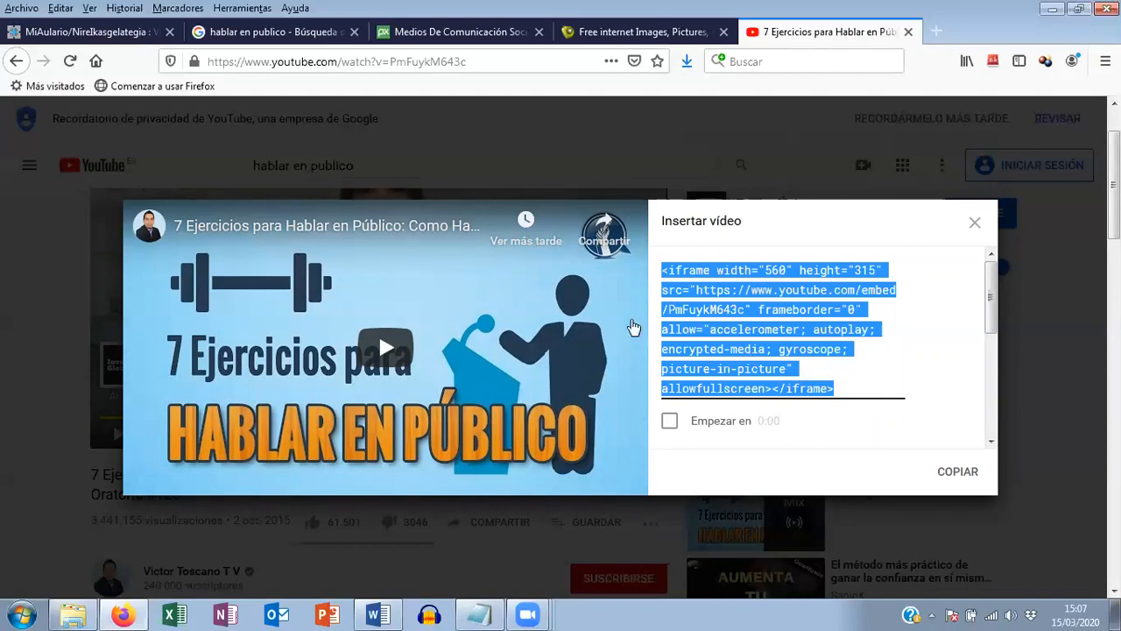
# - Start embedding new content in MiAulario's Tema 1 page and paste the copied YouTube iframe code as its source
pyautogui.click(86, 33)
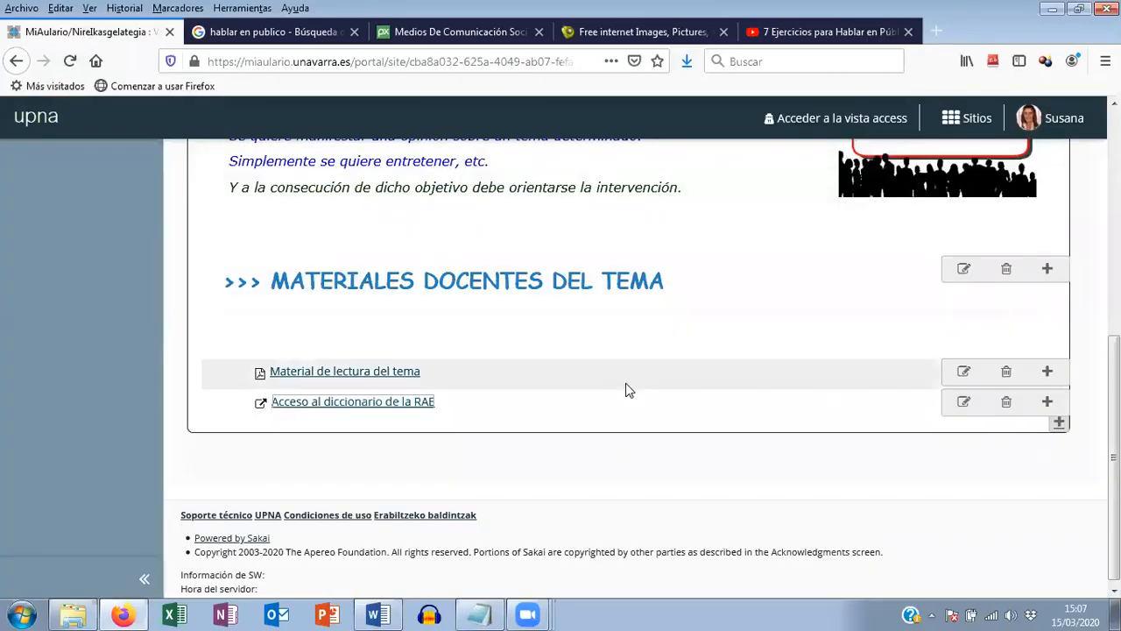
pyautogui.scroll(3, 628, 386)
pyautogui.scroll(2, 628, 383)
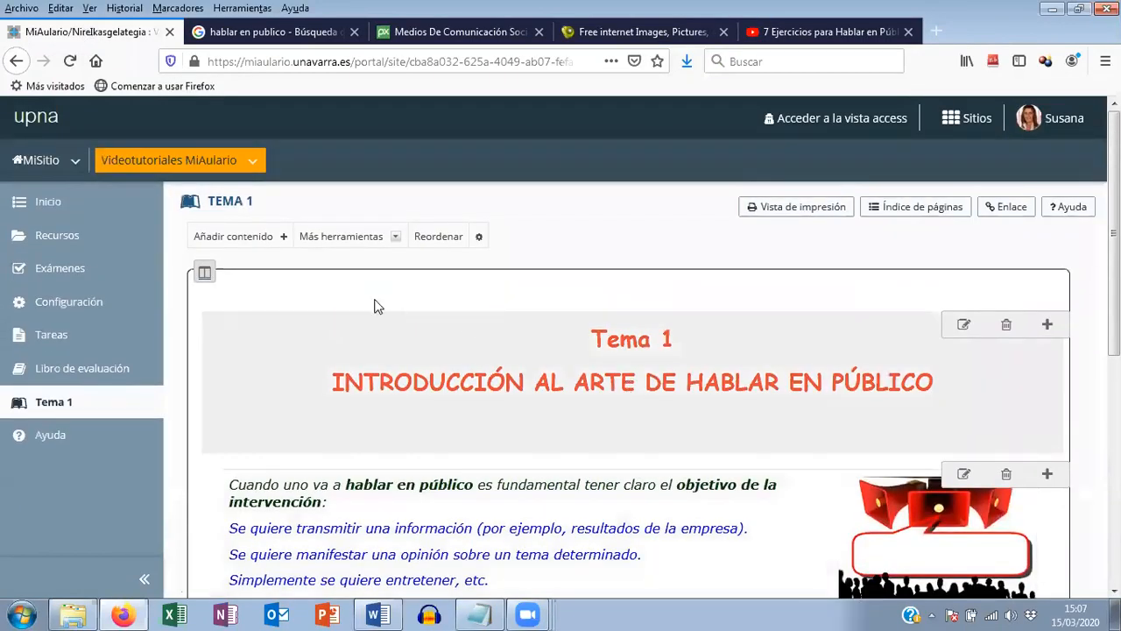
pyautogui.click(231, 239)
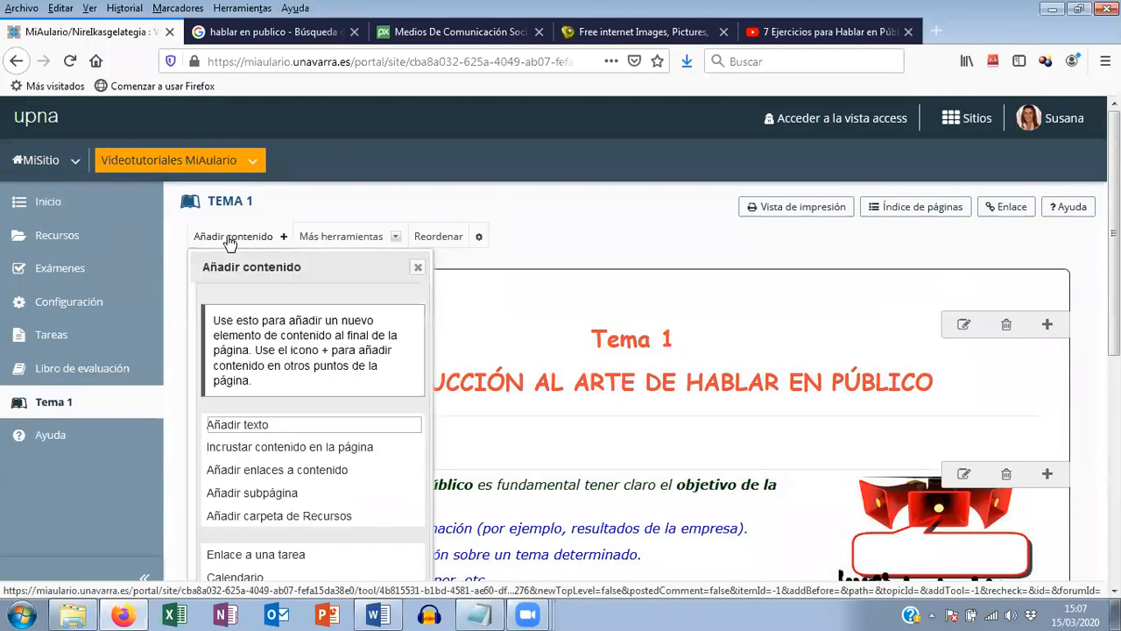
pyautogui.scroll(-2, 245, 289)
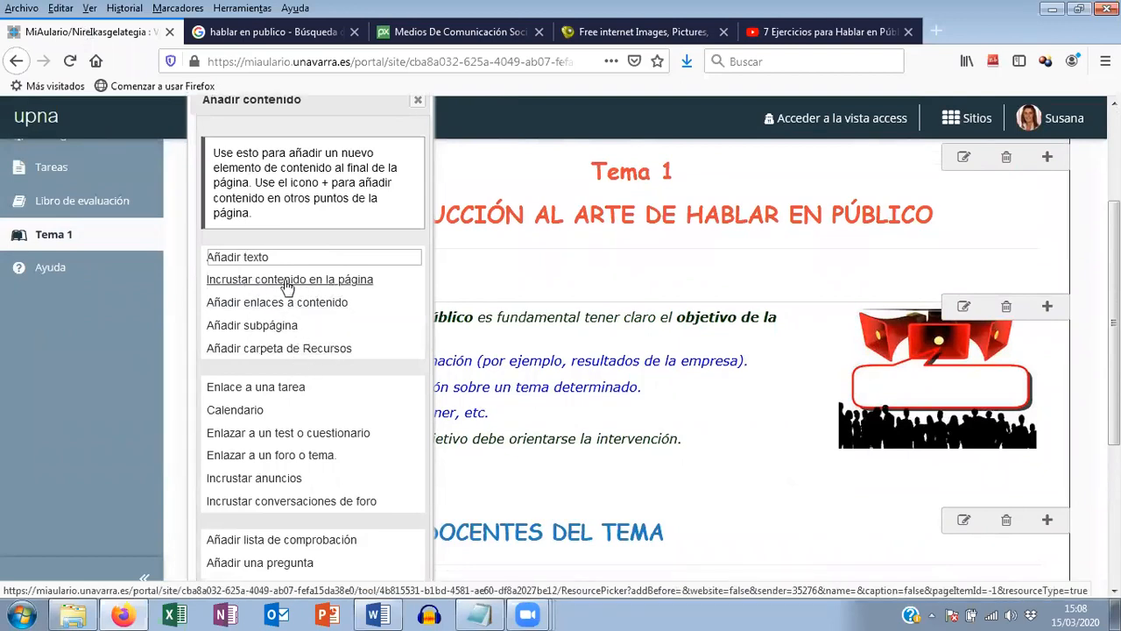
pyautogui.click(291, 279)
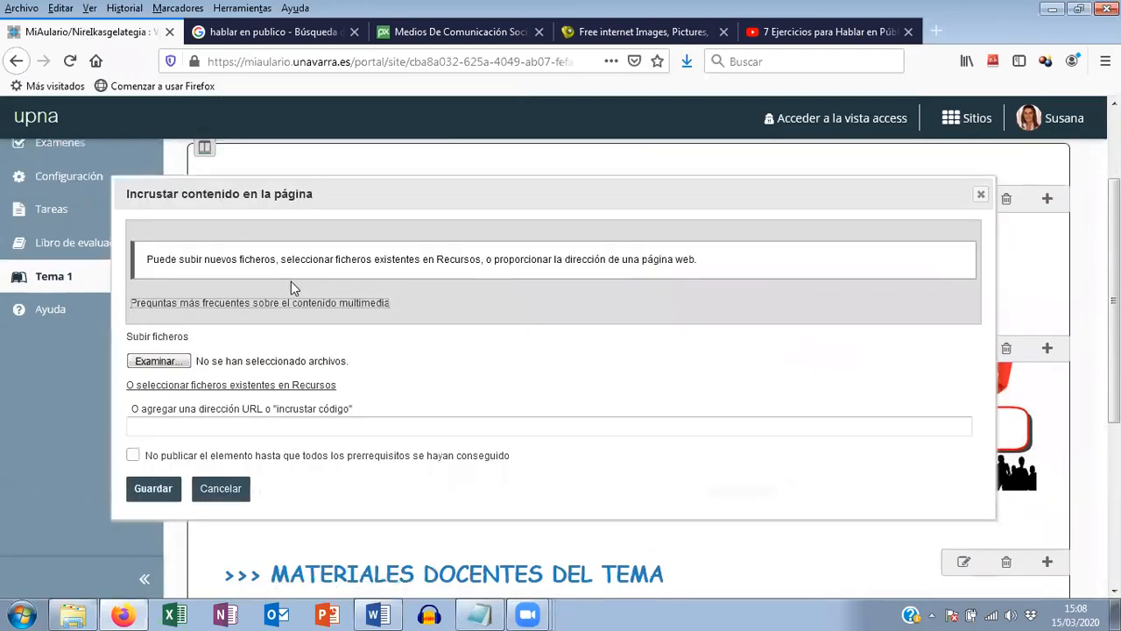
pyautogui.scroll(-1, 290, 281)
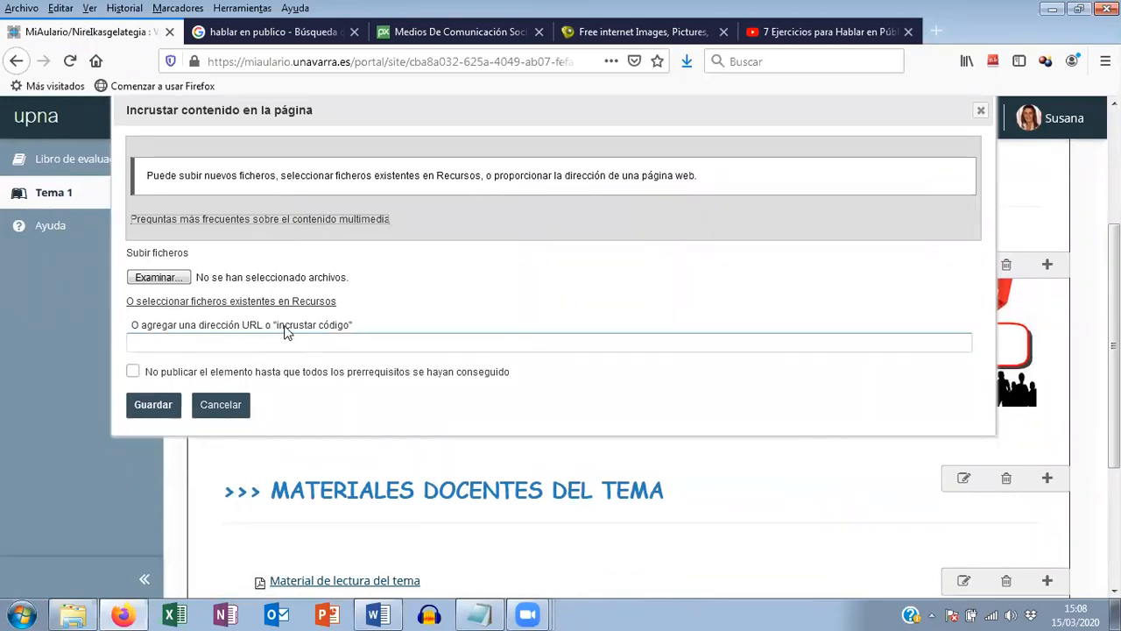
pyautogui.click(277, 343)
pyautogui.hotkey('ctrl', 'v')
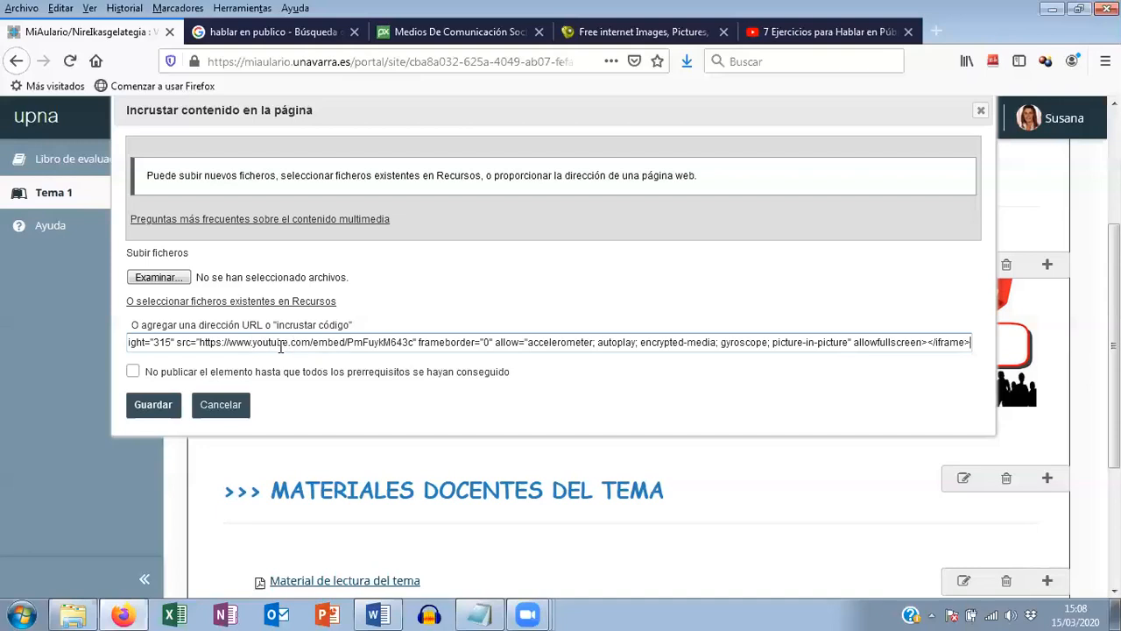
# - Set the iframe's width to 280 and height to 165, and save the embedded video on the page
pyautogui.press('Home')
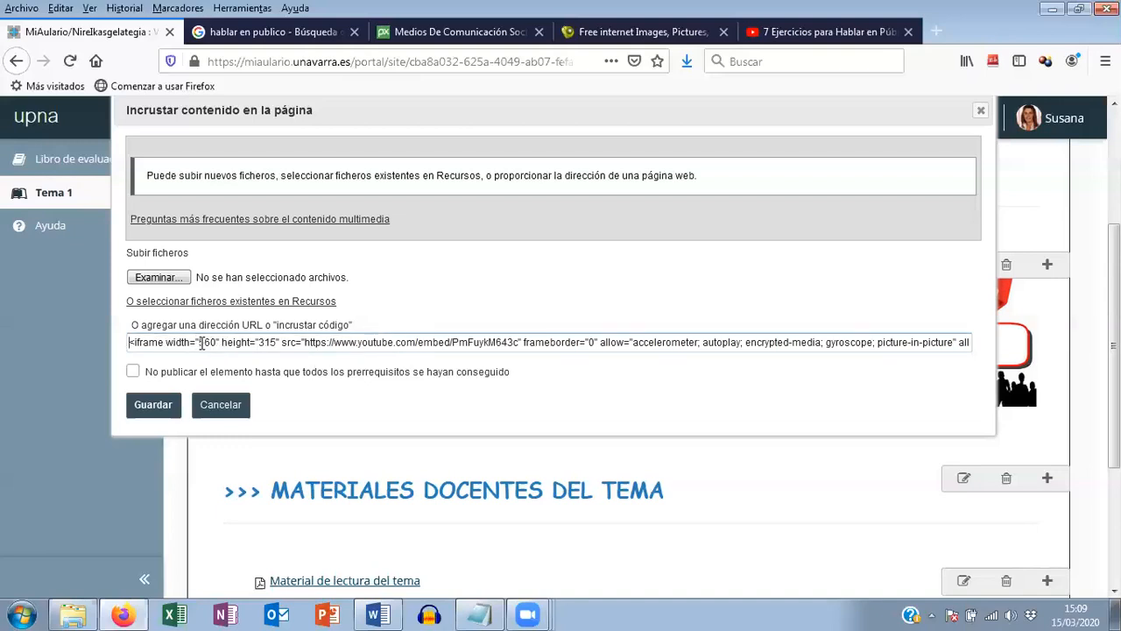
pyautogui.moveTo(200, 342); pyautogui.dragTo(209, 338)
pyautogui.write('28')
pyautogui.moveTo(257, 342); pyautogui.dragTo(276, 345)
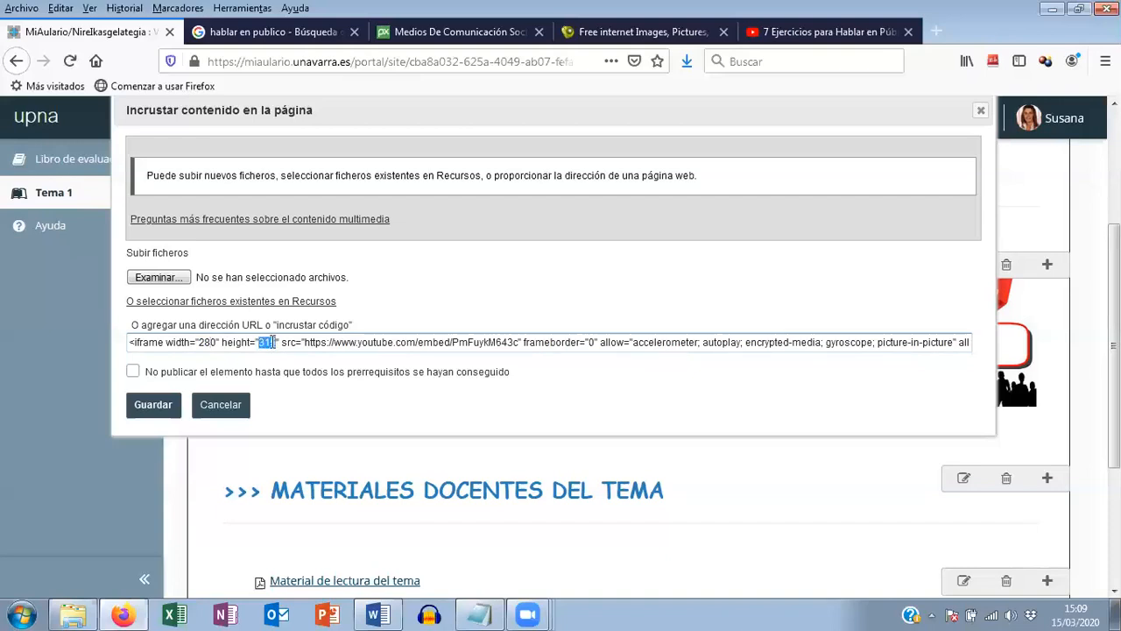
pyautogui.write('160')
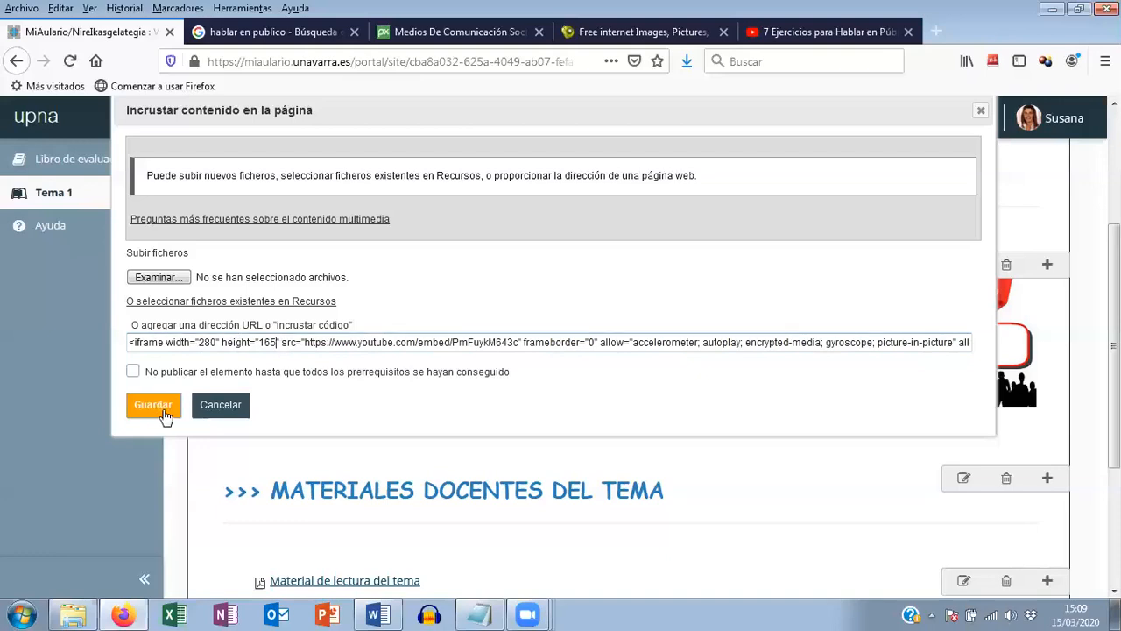
pyautogui.click(154, 407)
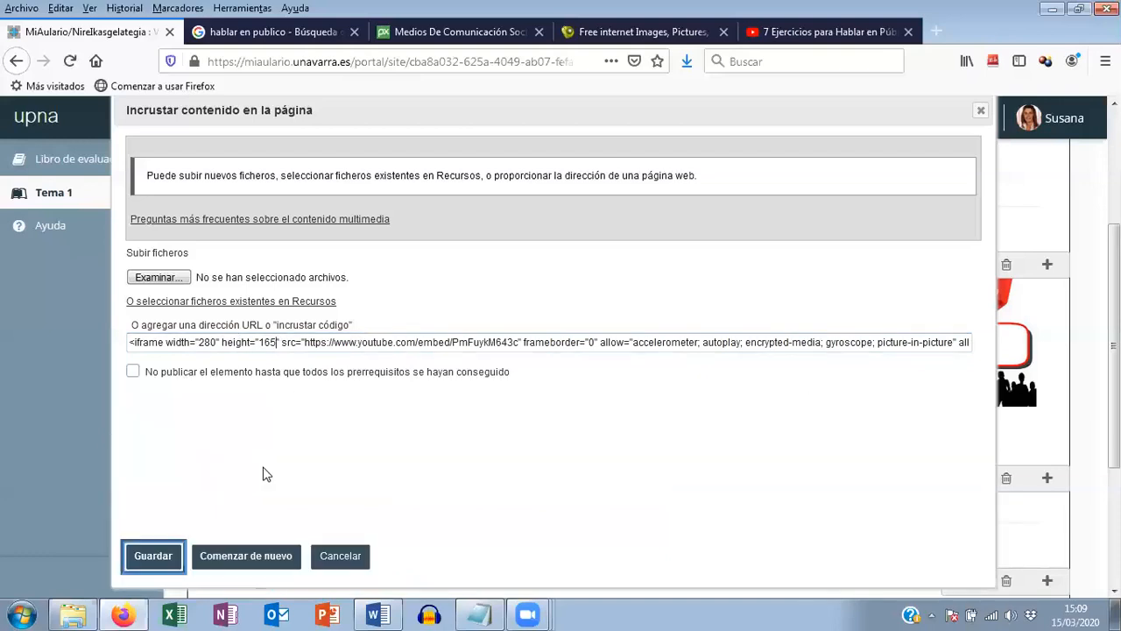
pyautogui.scroll(-2, 596, 482)
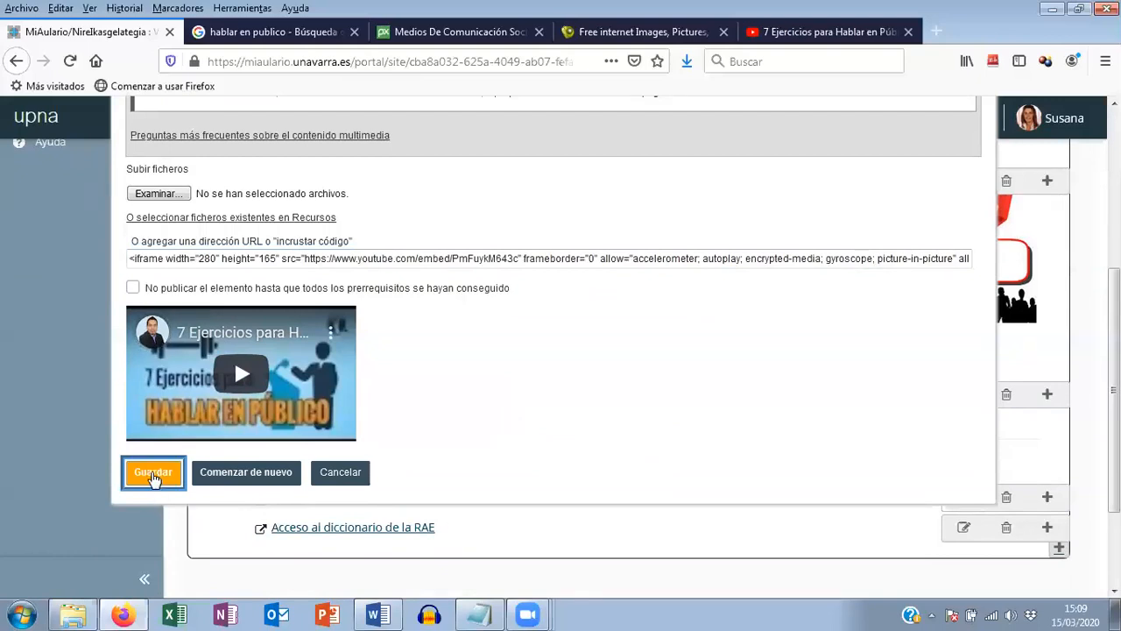
pyautogui.click(154, 478)
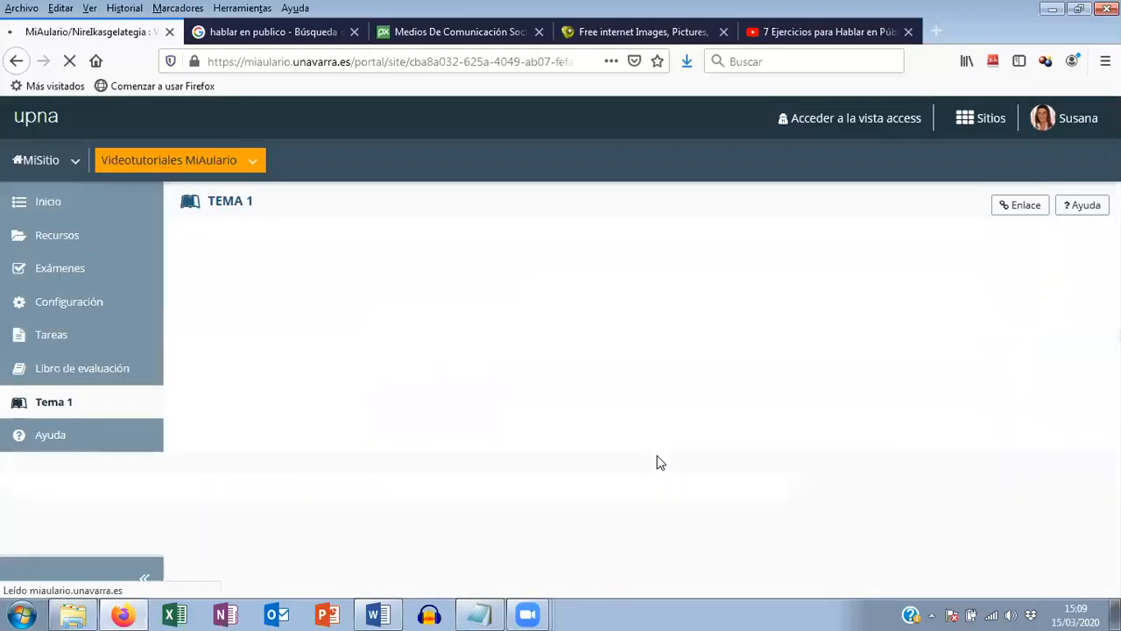
# - Test the embedded video below the RAE dictionary link by playing it, viewing it in full screen and pausing it
pyautogui.scroll(-6, 644, 412)
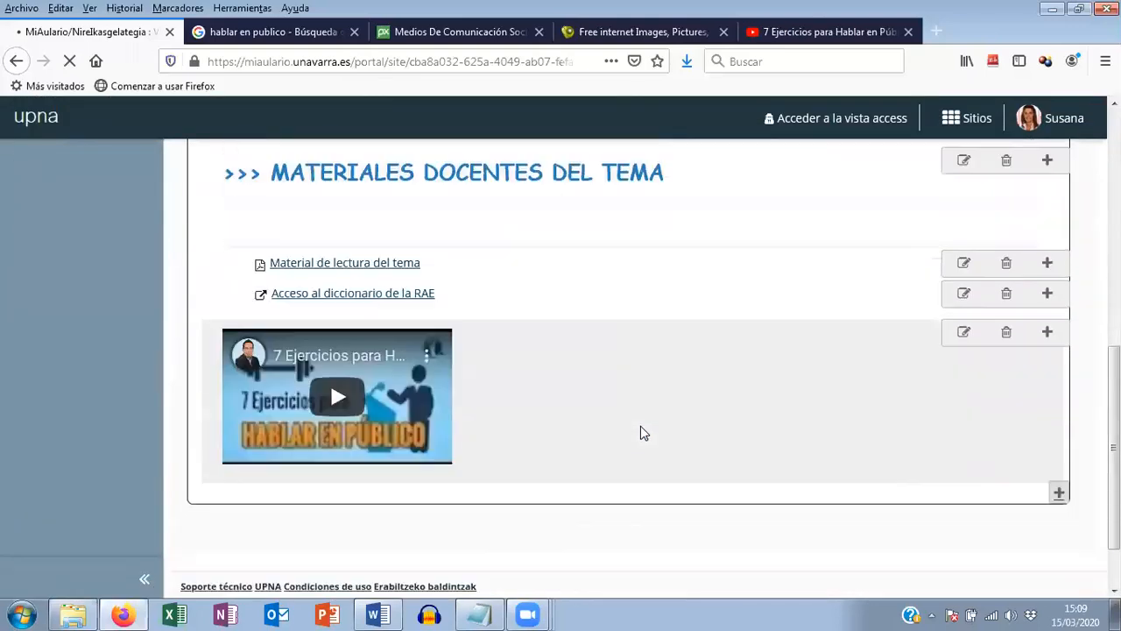
pyautogui.scroll(-1, 640, 433)
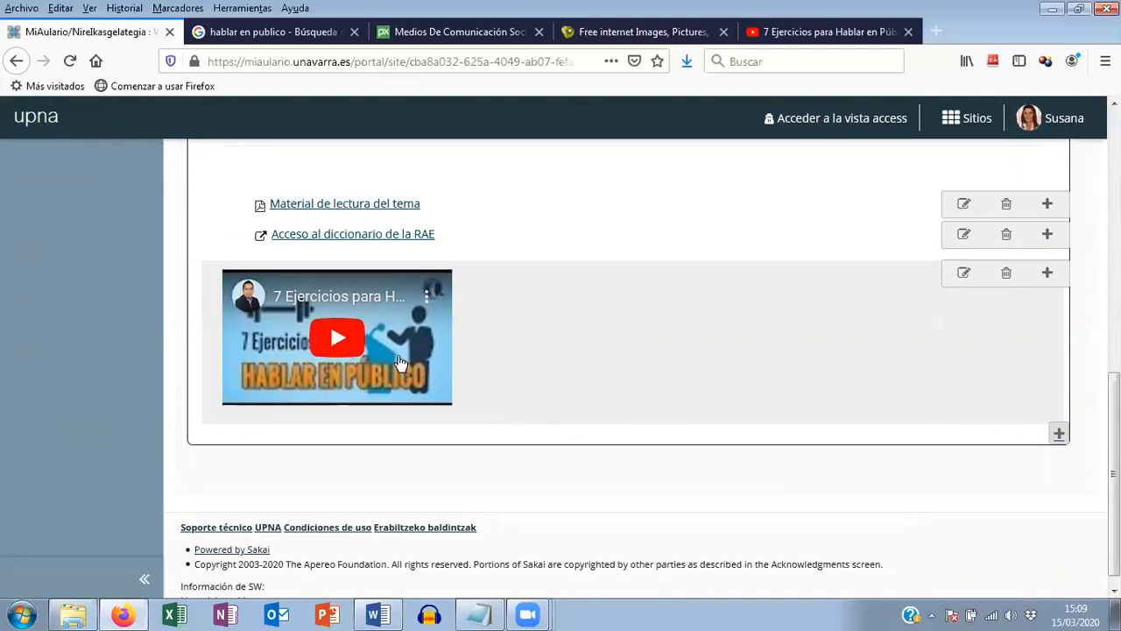
pyautogui.click(340, 343)
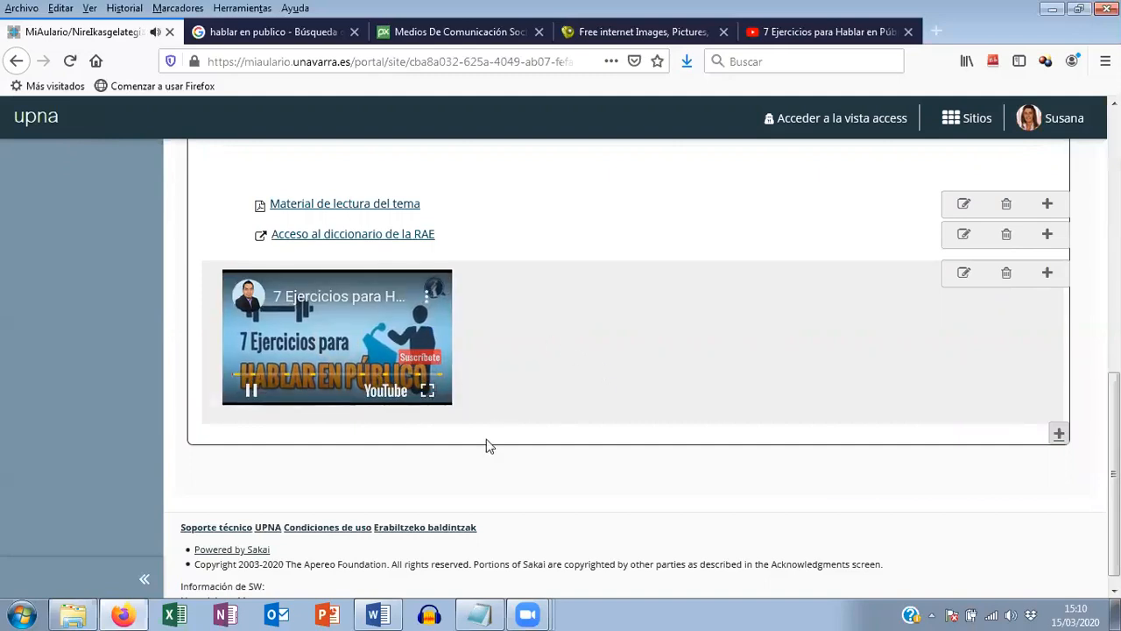
pyautogui.click(426, 393)
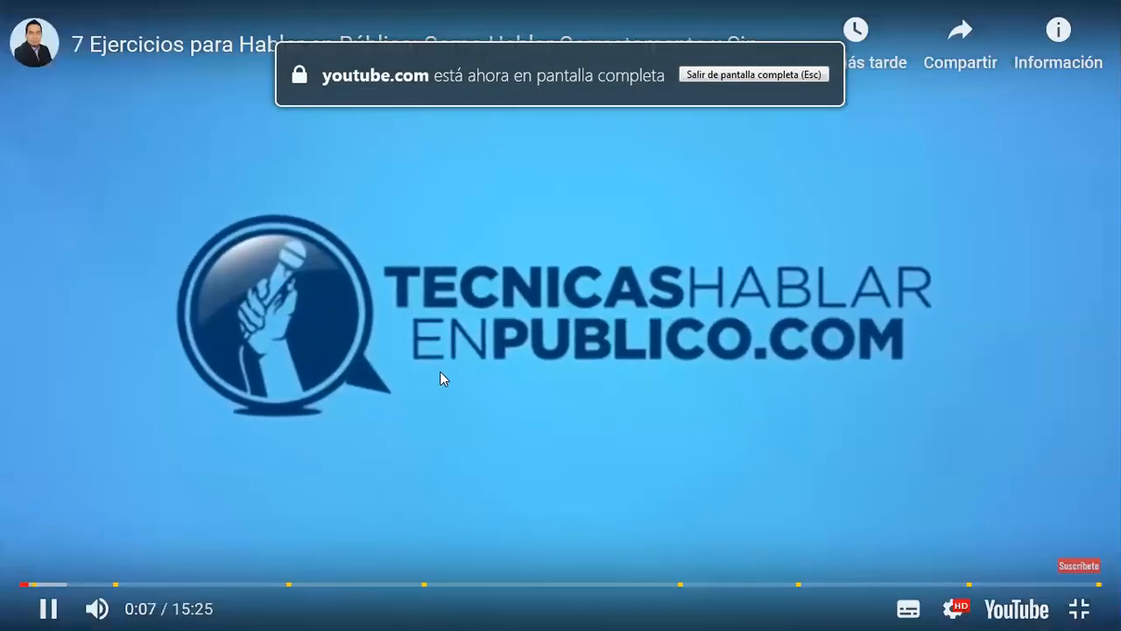
pyautogui.press('Escape')
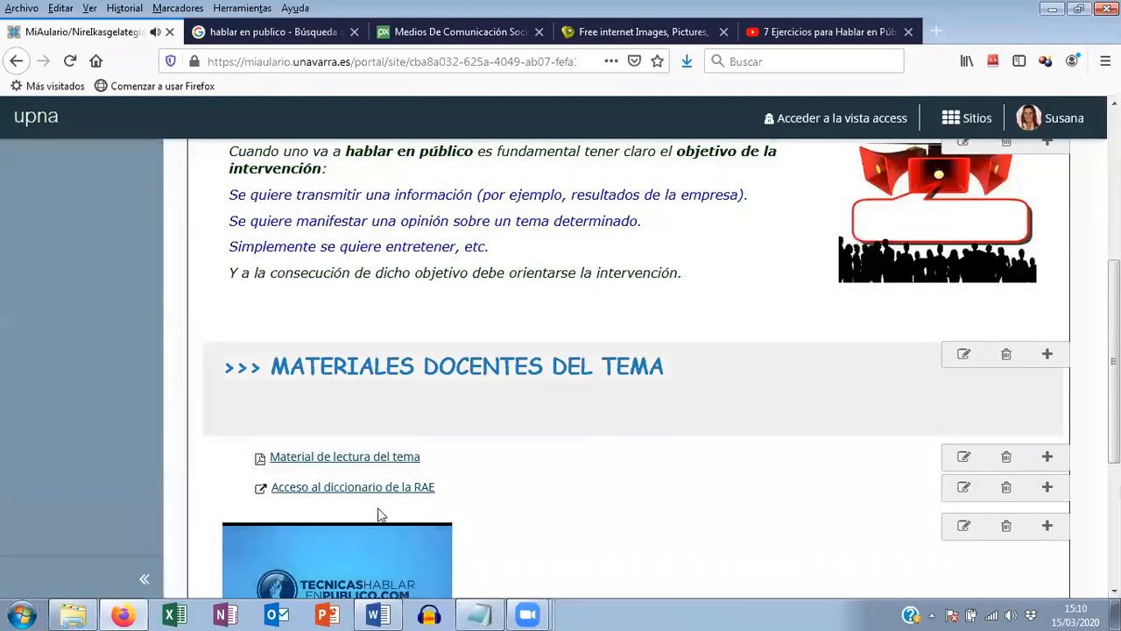
pyautogui.scroll(-3, 356, 550)
pyautogui.click(251, 391)
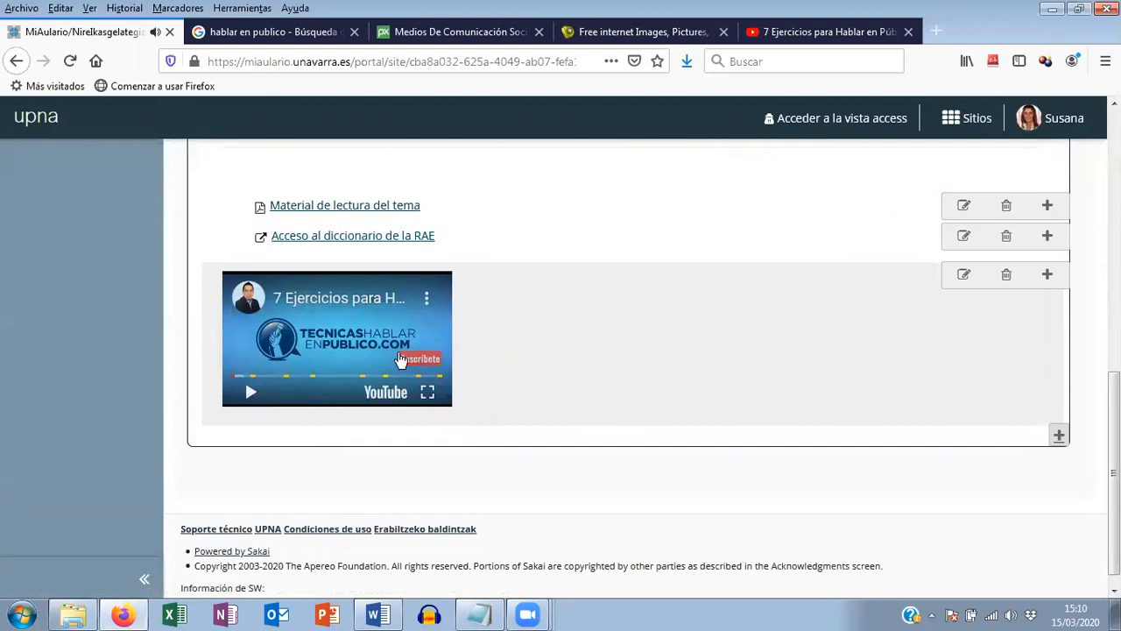
# - Review the Tema 1 page from the introductory text to the embedded video
pyautogui.scroll(2, 617, 383)
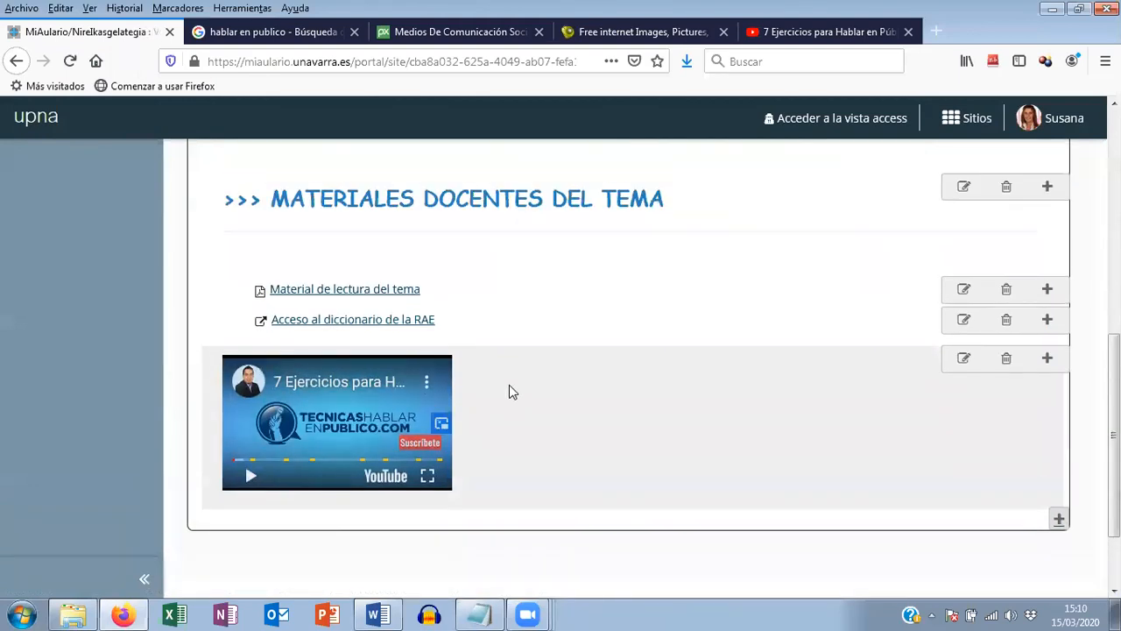
pyautogui.scroll(2, 513, 395)
pyautogui.scroll(-2, 515, 396)
pyautogui.scroll(4, 590, 475)
pyautogui.scroll(1, 534, 263)
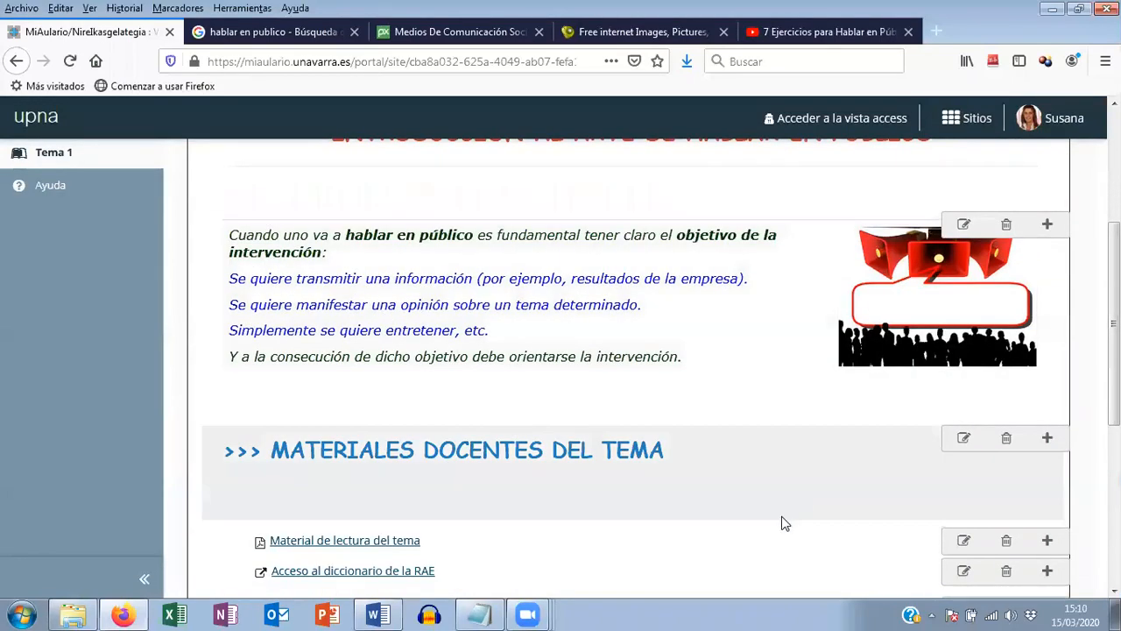
pyautogui.scroll(-5, 778, 503)
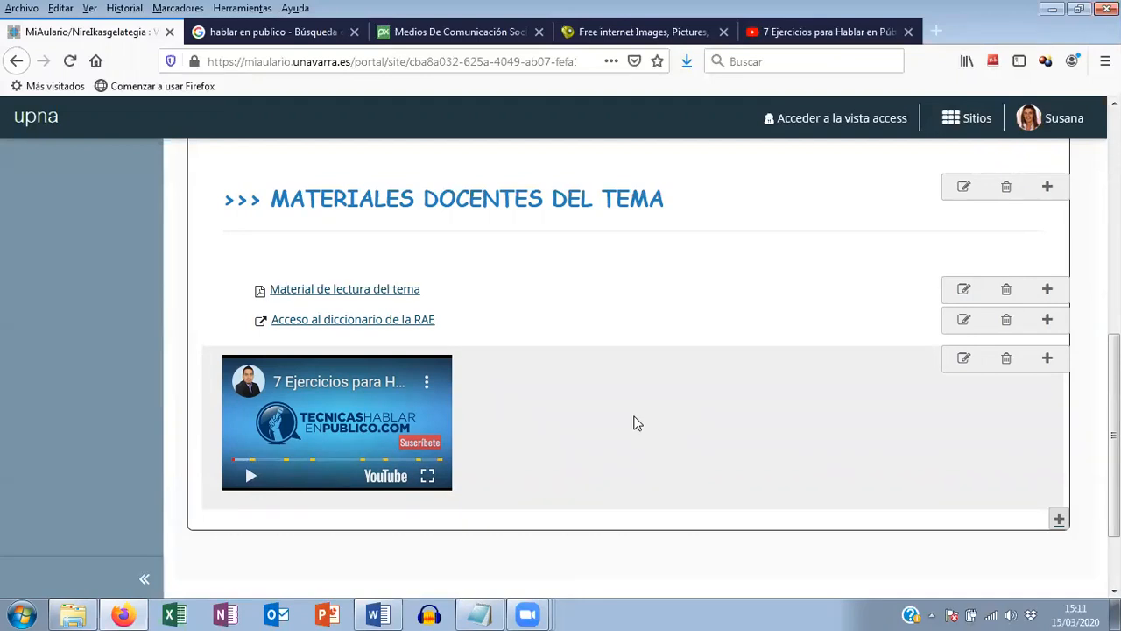
# - Copy the complete HTML source of the "MATERIALES DOCENTES DEL TEMA" heading and leave its editor without saving
pyautogui.scroll(2, 639, 424)
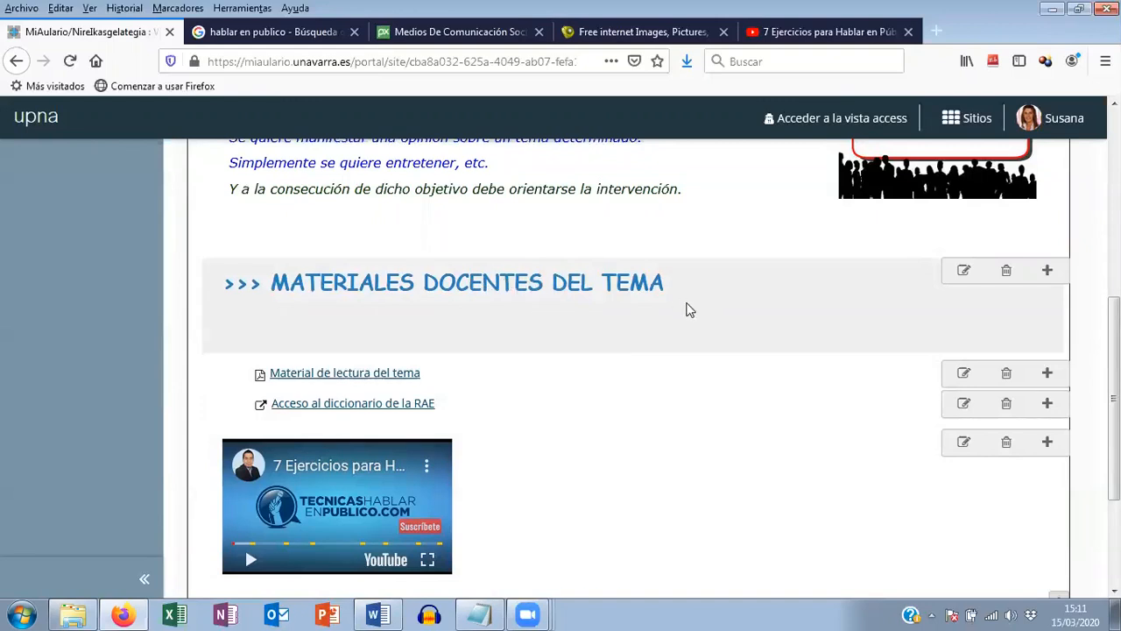
pyautogui.click(964, 274)
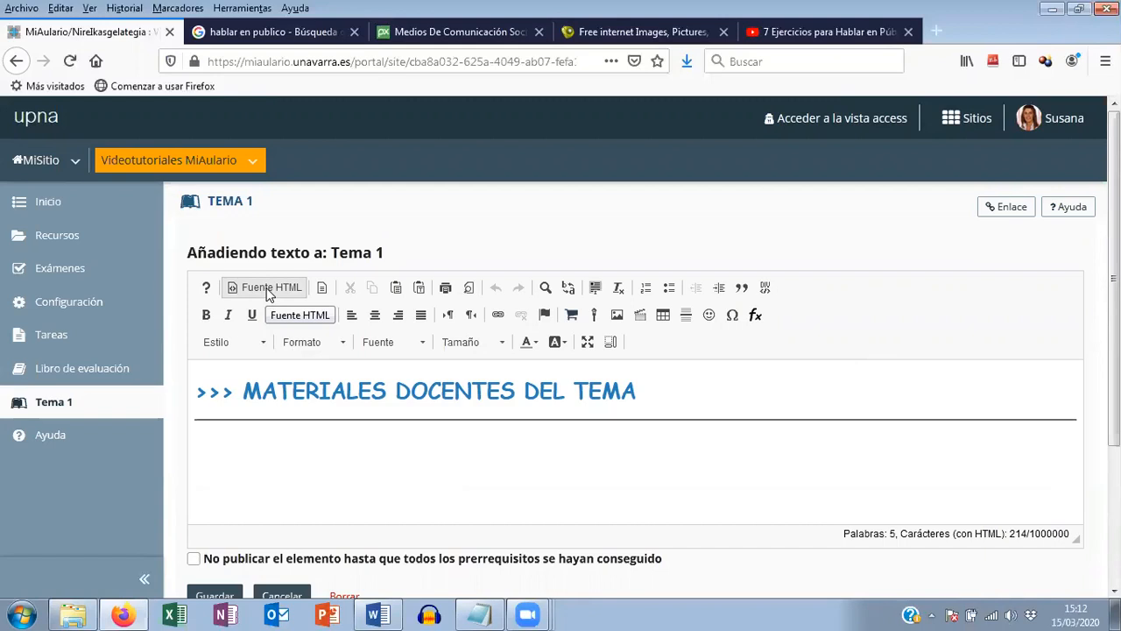
pyautogui.click(269, 295)
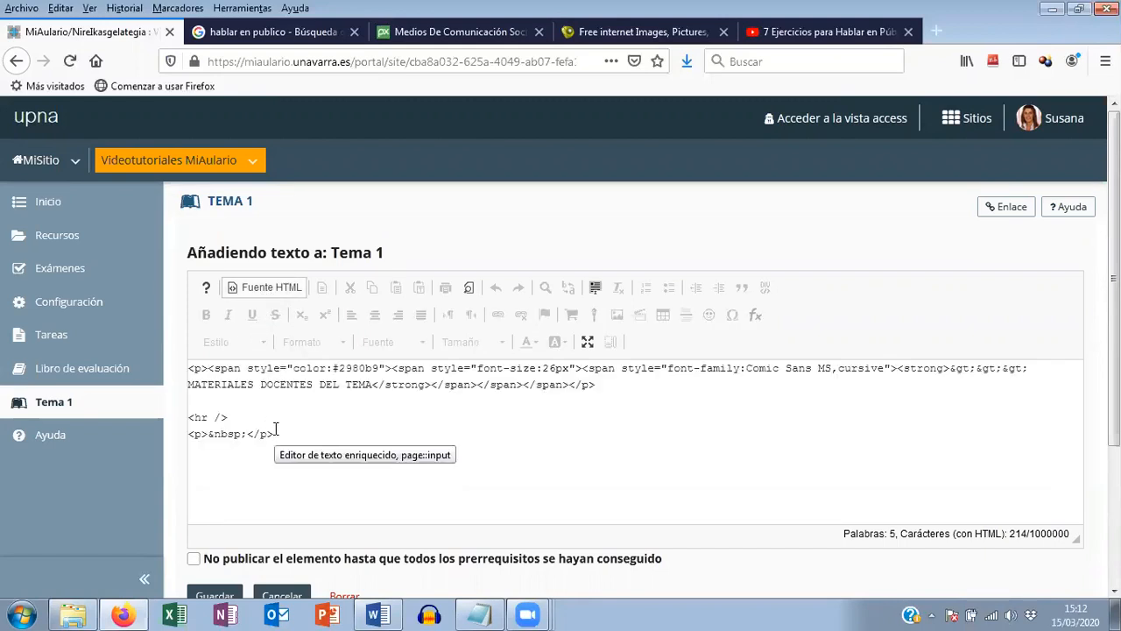
pyautogui.moveTo(274, 434); pyautogui.dragTo(181, 369)
pyautogui.hotkey('ctrl', 'c')
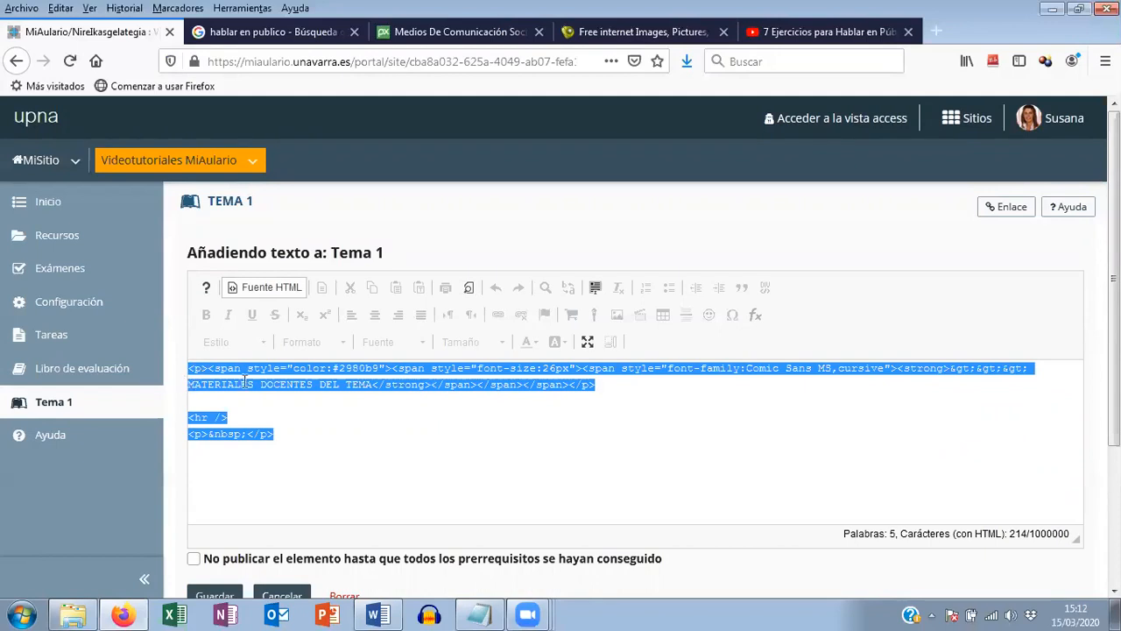
pyautogui.scroll(-1, 318, 374)
pyautogui.scroll(-1, 318, 374)
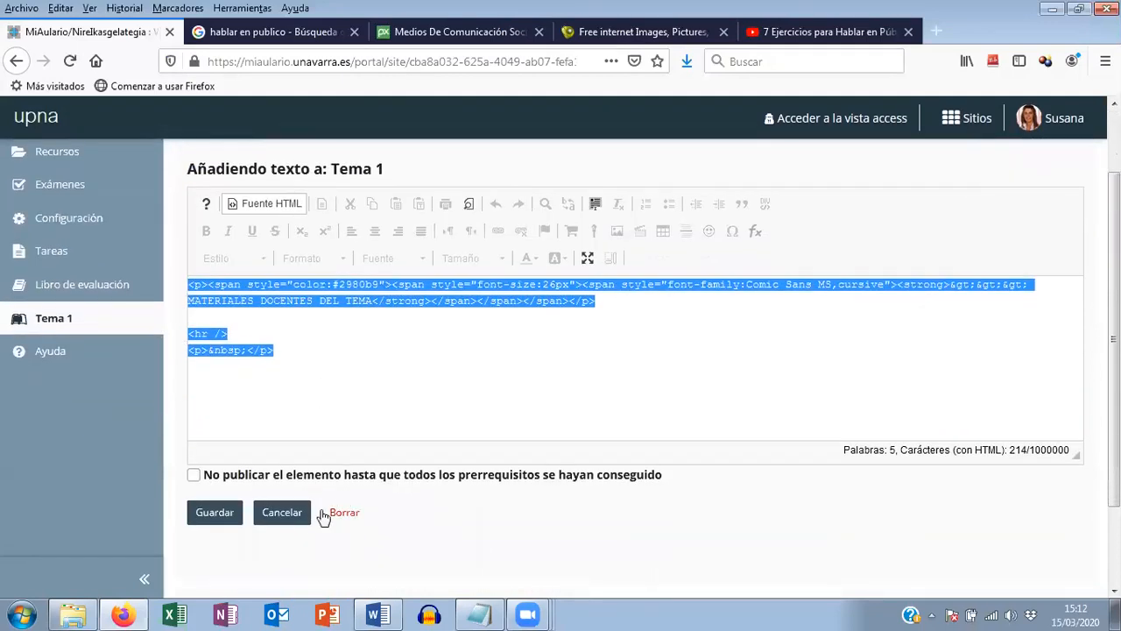
pyautogui.click(278, 517)
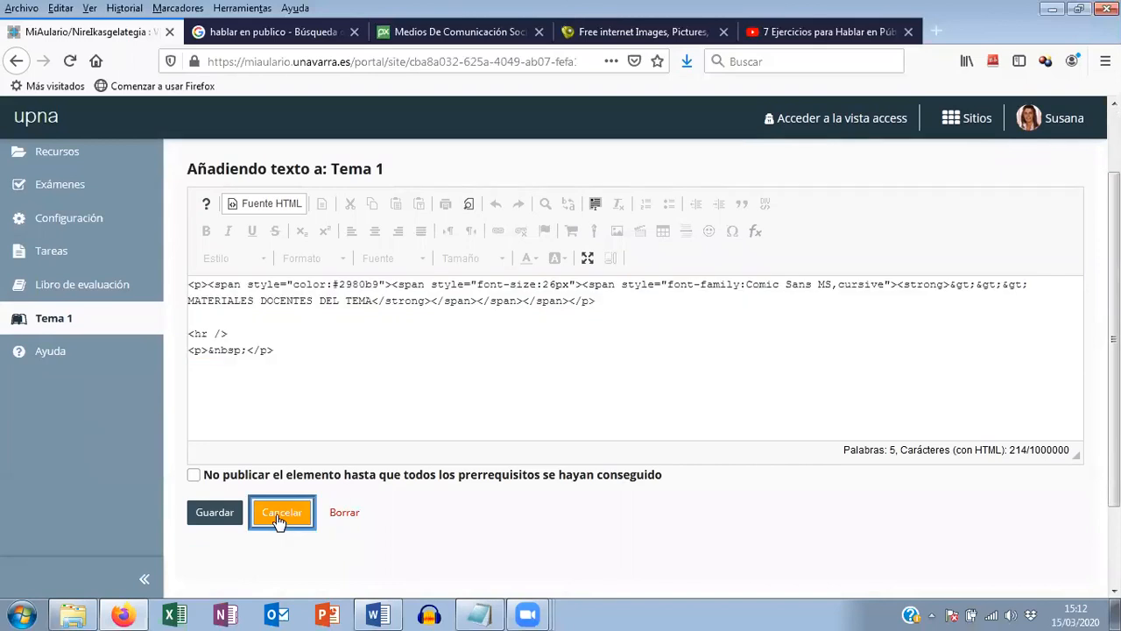
# - Add a new text element to the Tema 1 page and paste the copied heading code into its HTML source
pyautogui.scroll(-5, 509, 448)
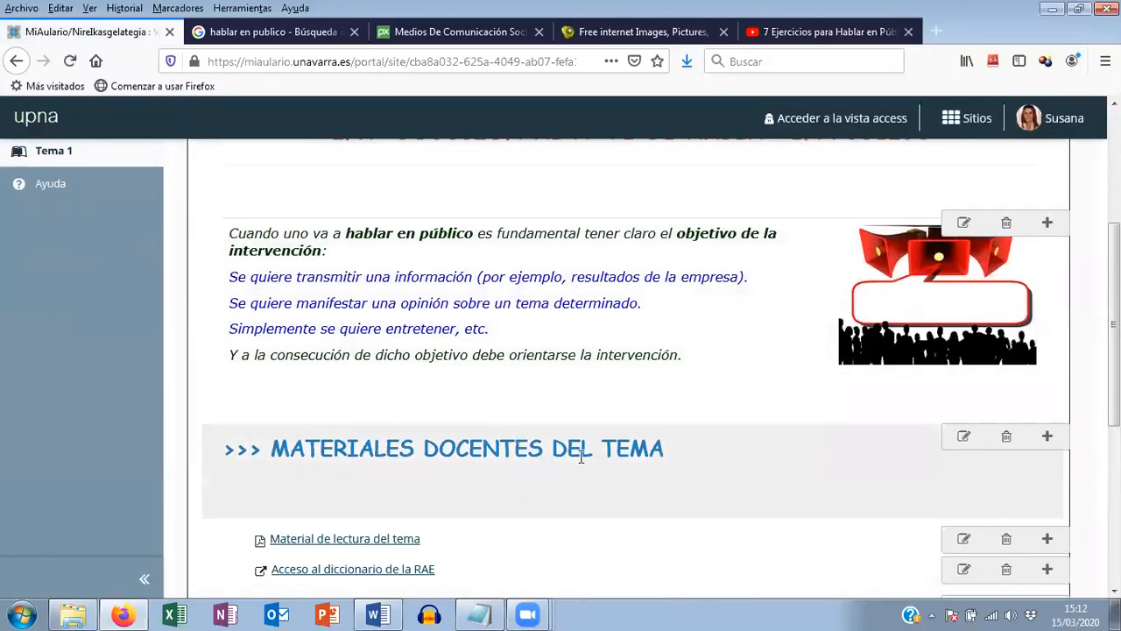
pyautogui.scroll(3, 585, 453)
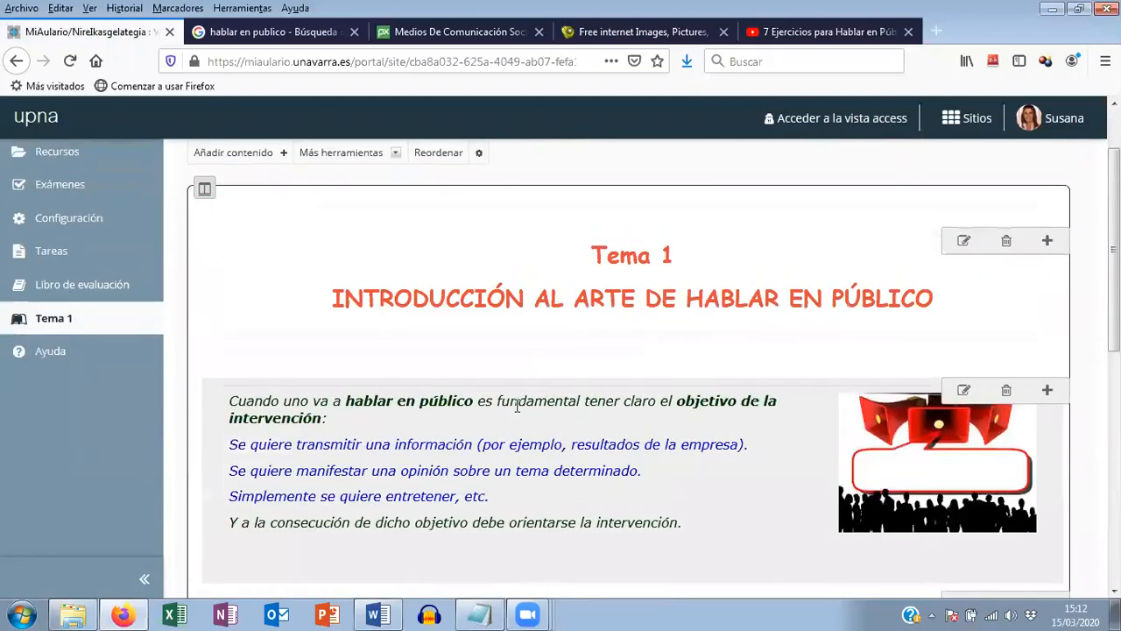
pyautogui.scroll(2, 401, 370)
pyautogui.click(230, 237)
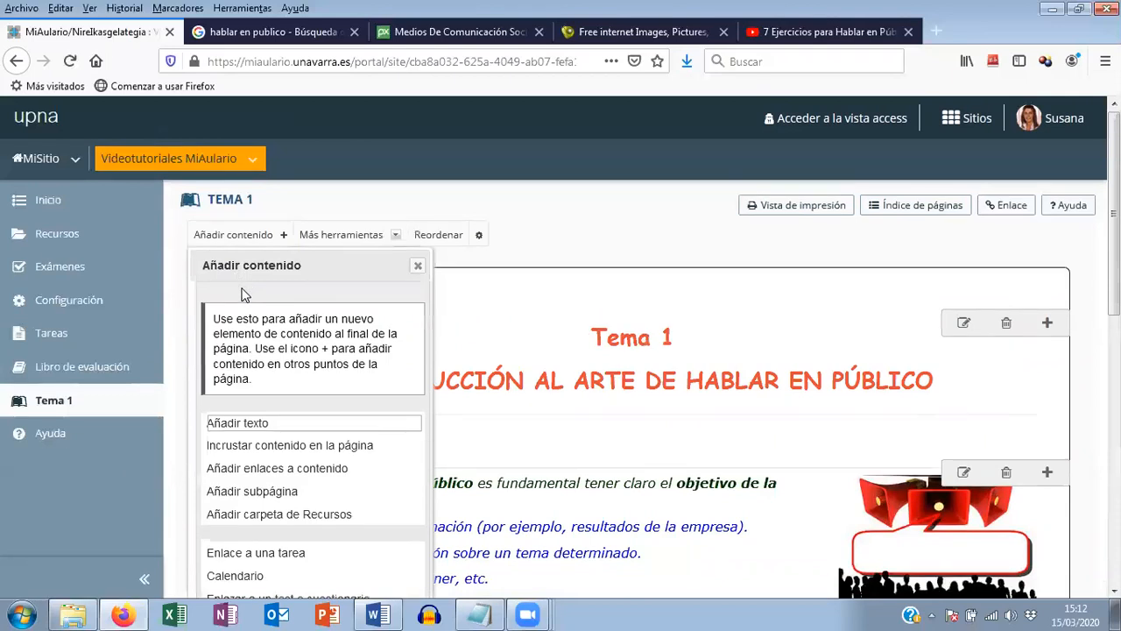
pyautogui.scroll(-2, 241, 315)
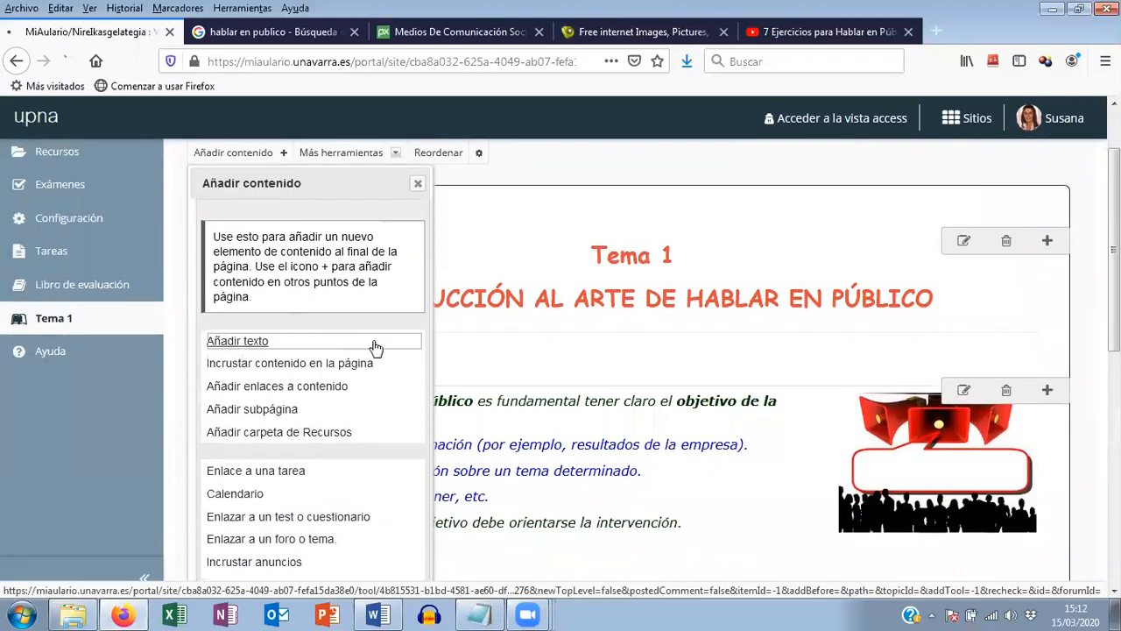
pyautogui.click(372, 343)
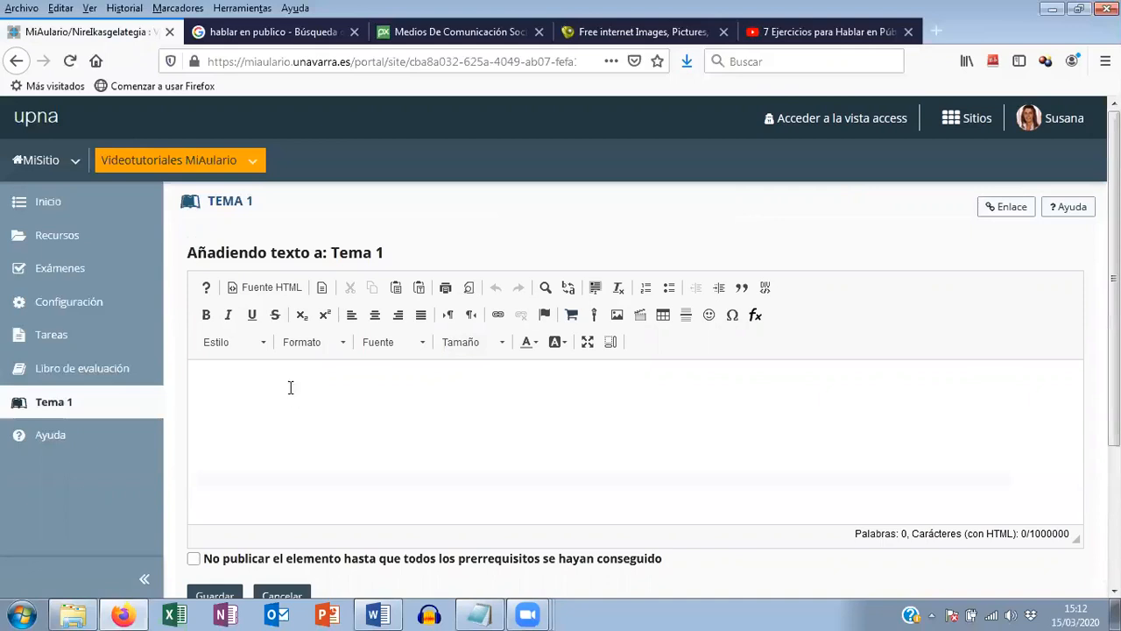
pyautogui.click(260, 289)
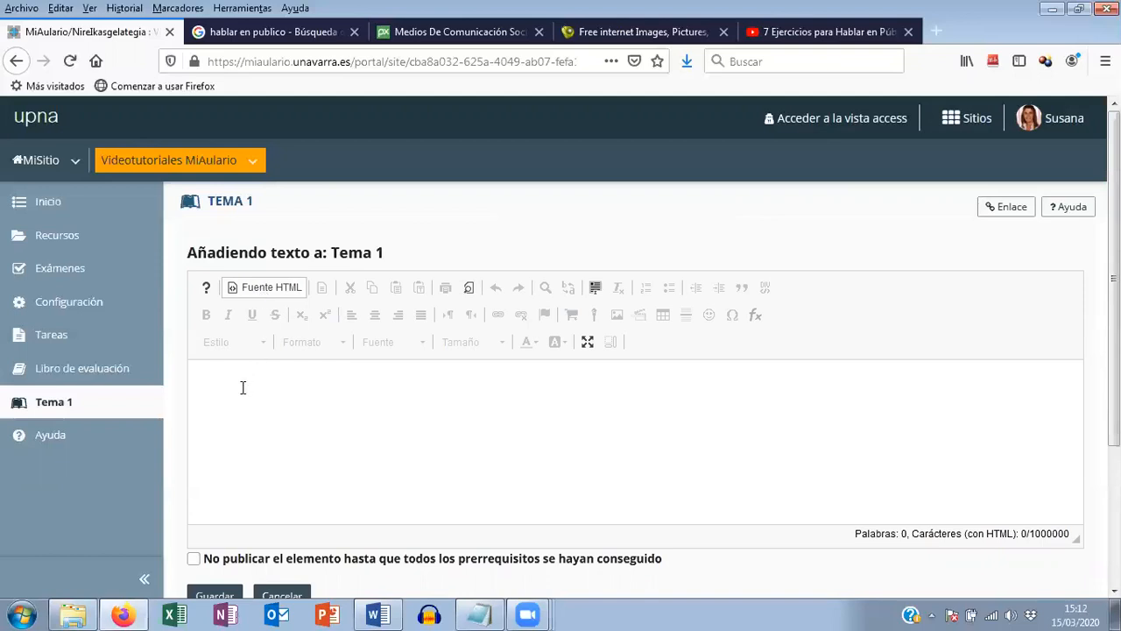
pyautogui.hotkey('ctrl', 'v')
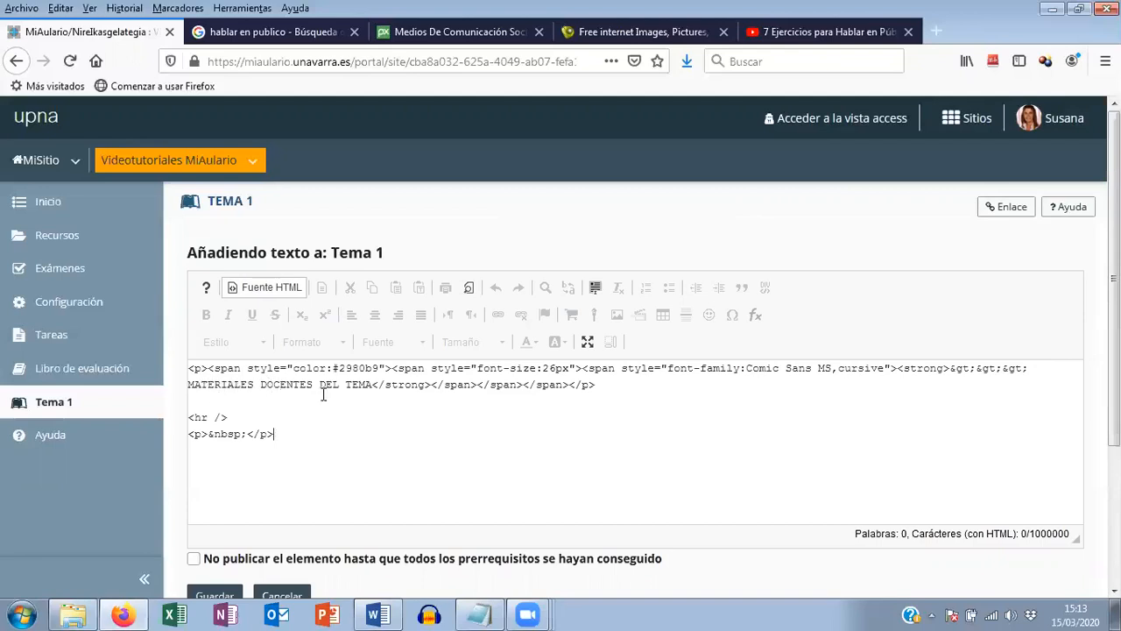
# - Replace "MATERIALES DOCENTES" with "ACTIVIDADES" in the pasted heading code and save the new text element on the Tema 1 page
pyautogui.moveTo(254, 387); pyautogui.dragTo(170, 387)
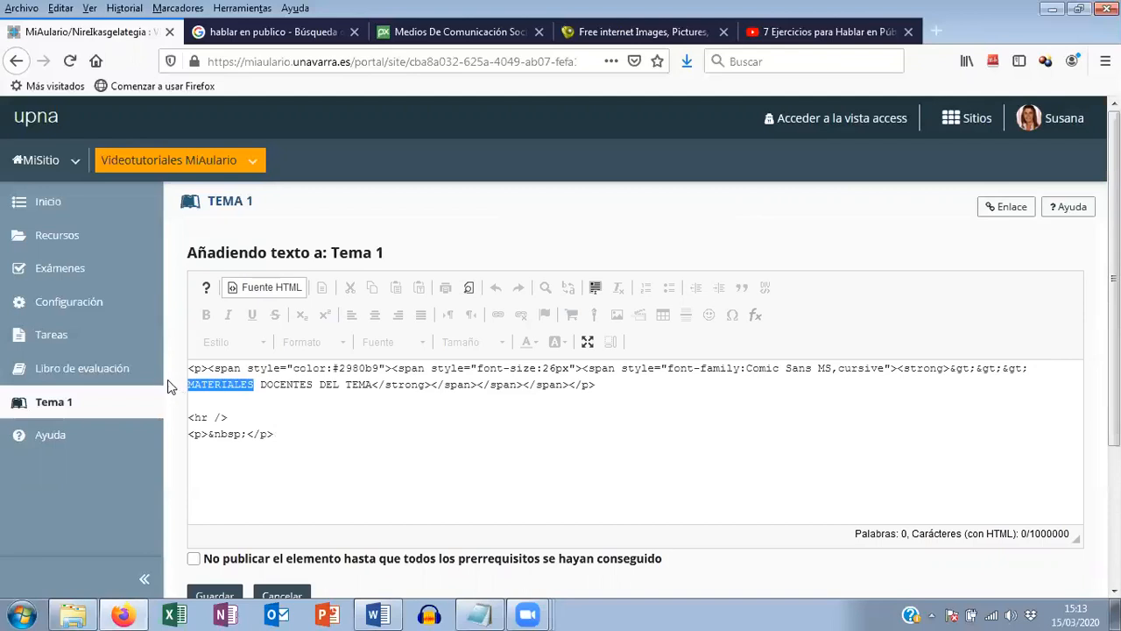
pyautogui.click(288, 394)
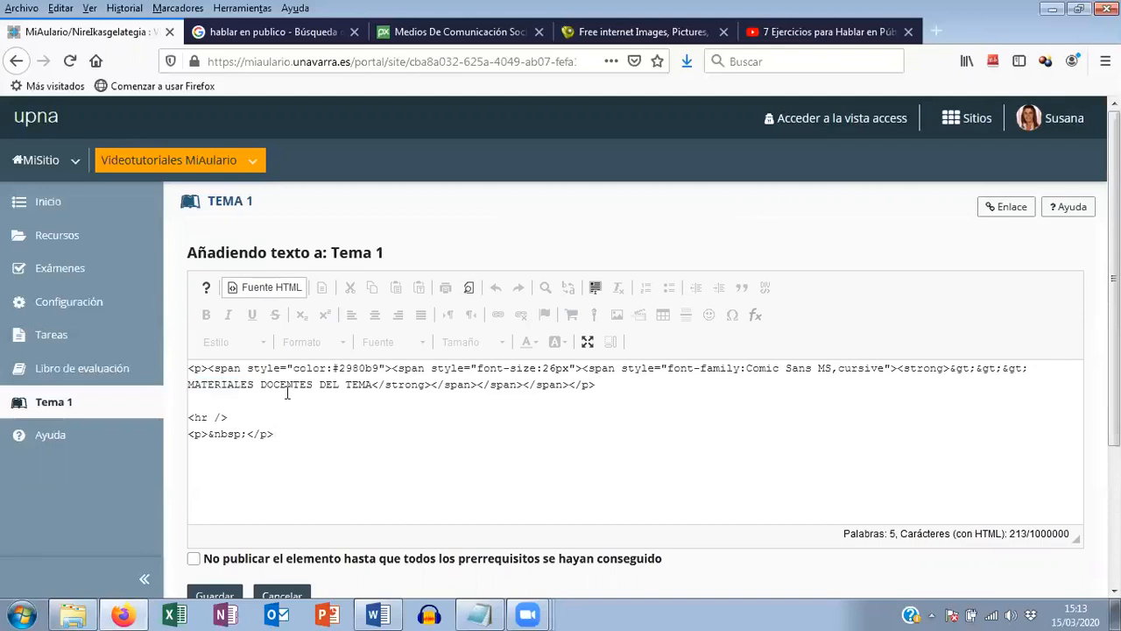
pyautogui.moveTo(312, 386); pyautogui.dragTo(160, 391)
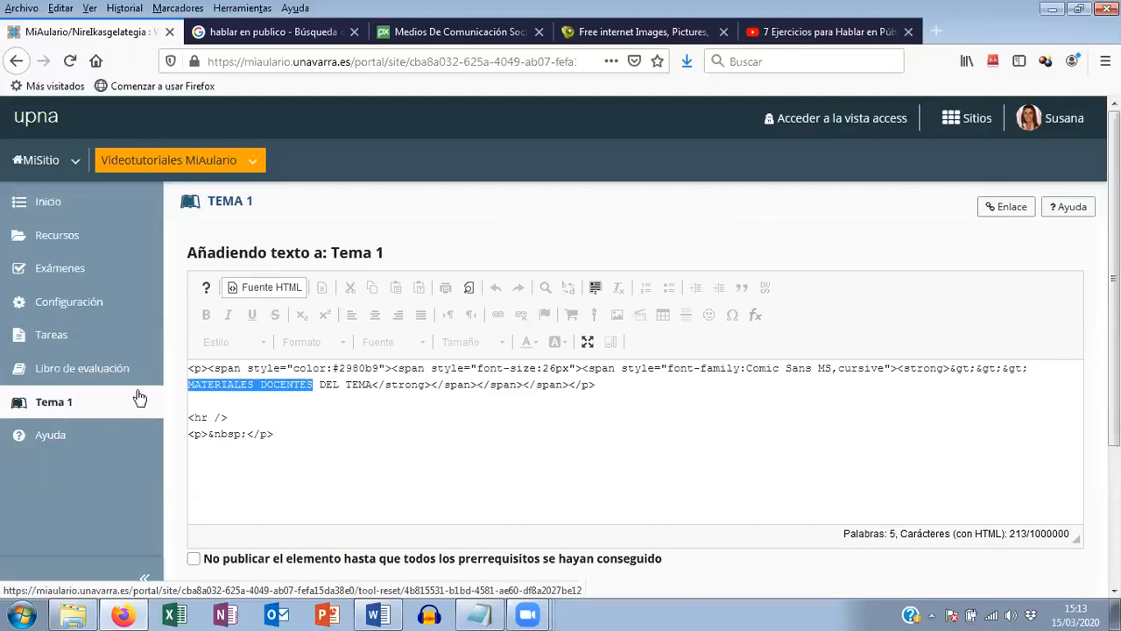
pyautogui.press('BackSpace')
pyautogui.write('ACTIVIDADES')
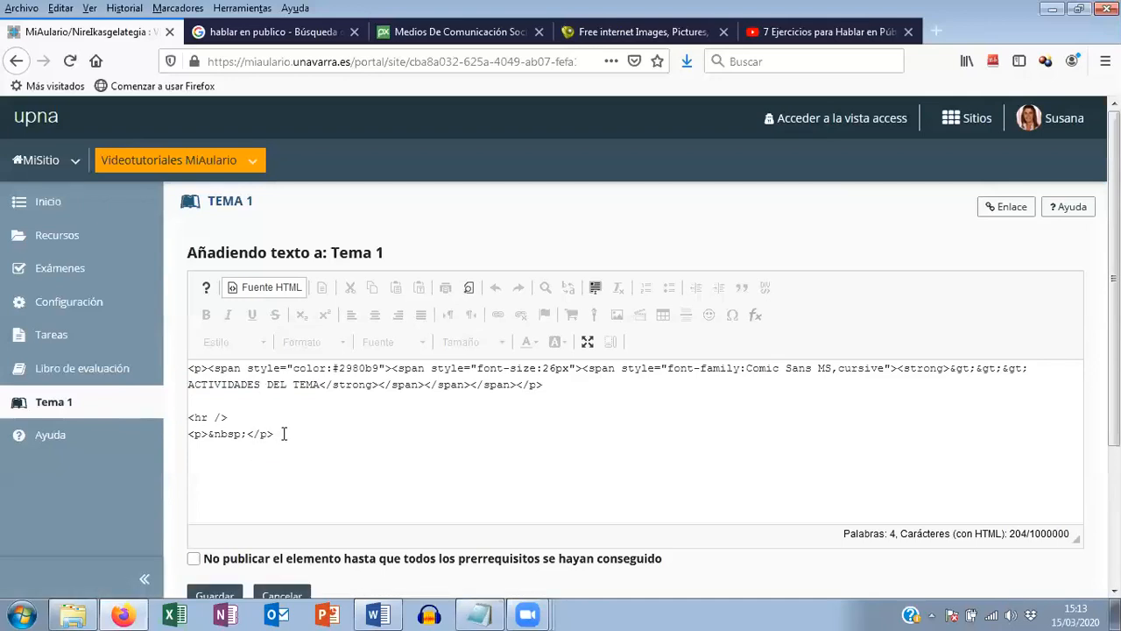
pyautogui.click(259, 286)
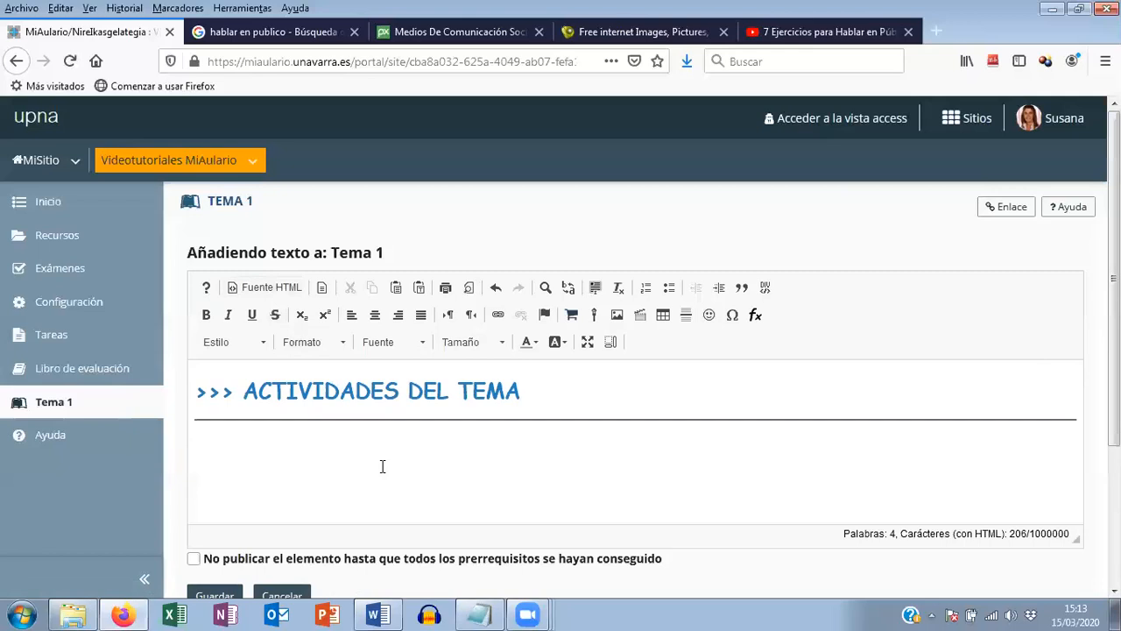
pyautogui.scroll(-2, 381, 468)
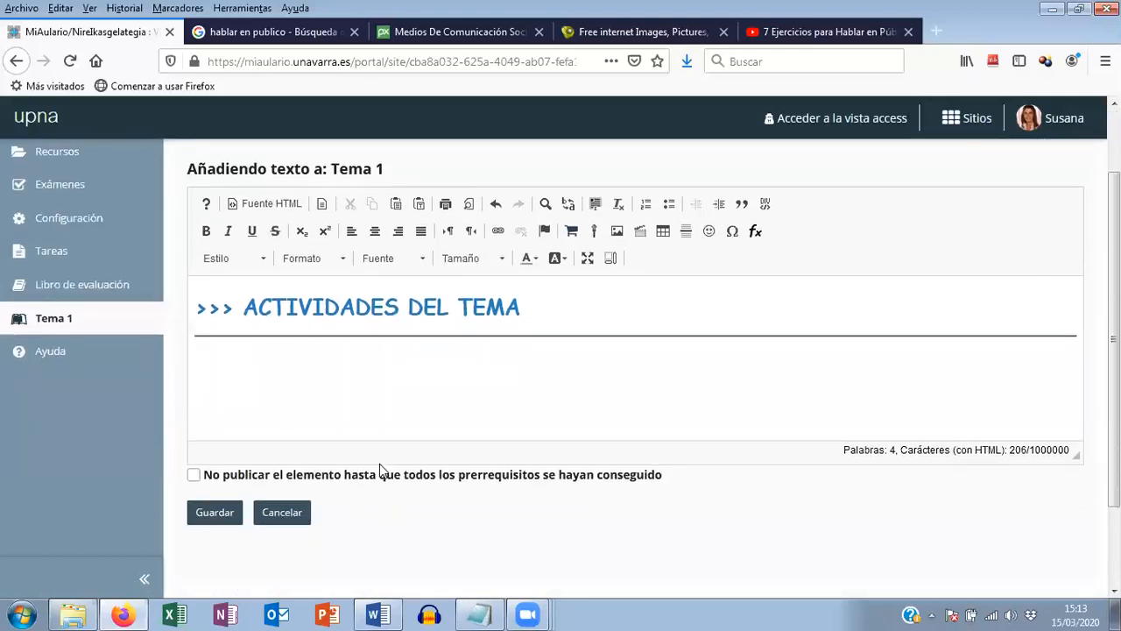
pyautogui.click(219, 514)
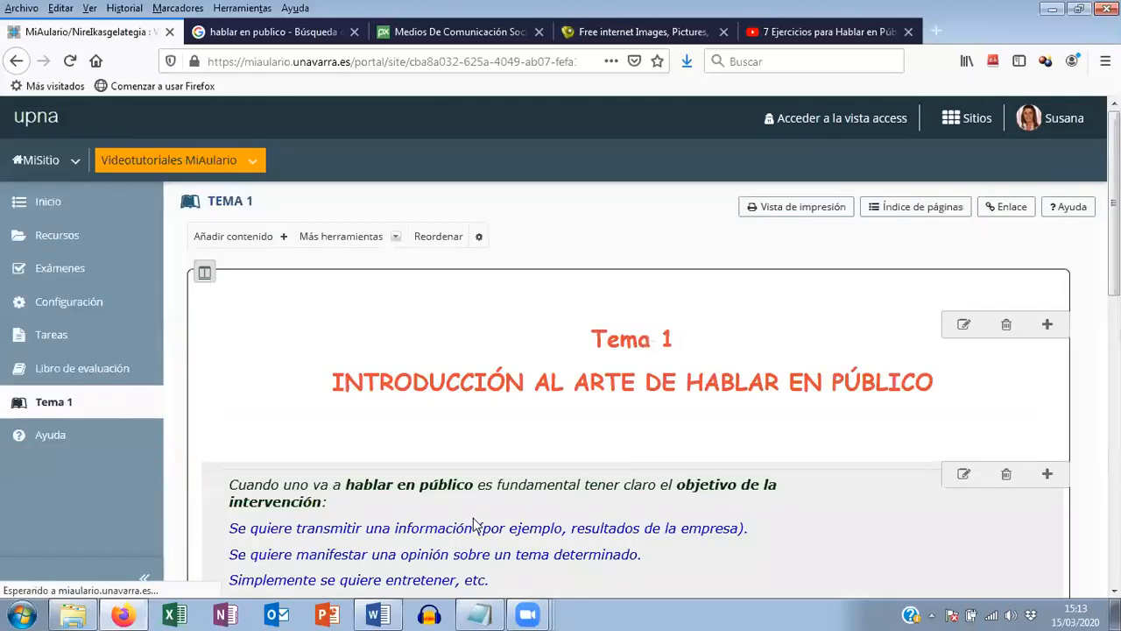
pyautogui.scroll(-10, 660, 420)
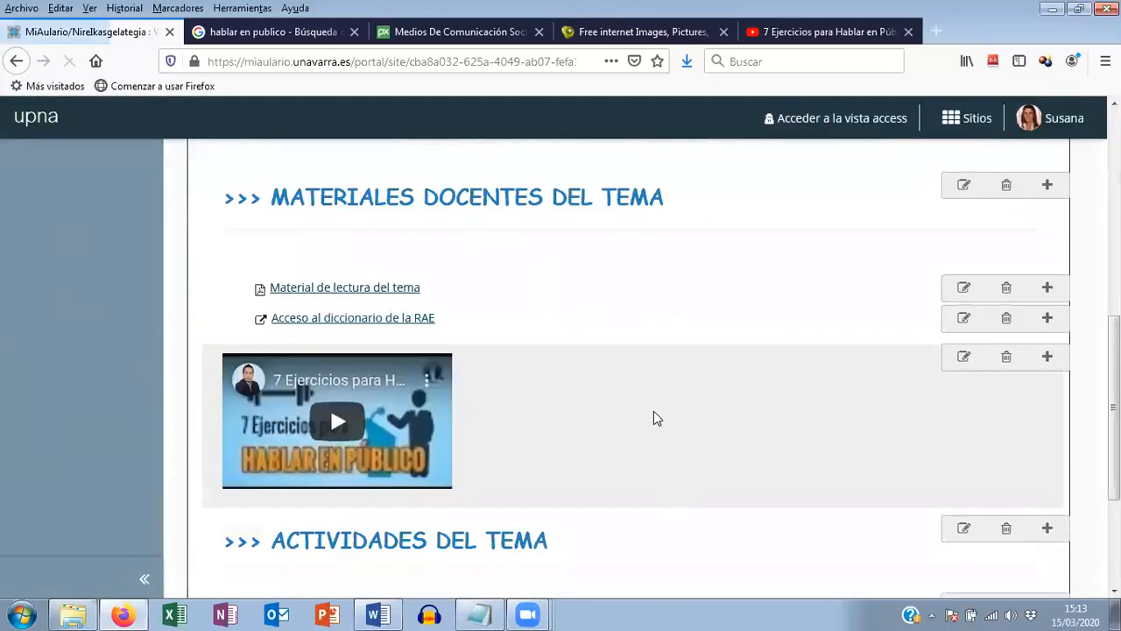
pyautogui.scroll(-2, 653, 411)
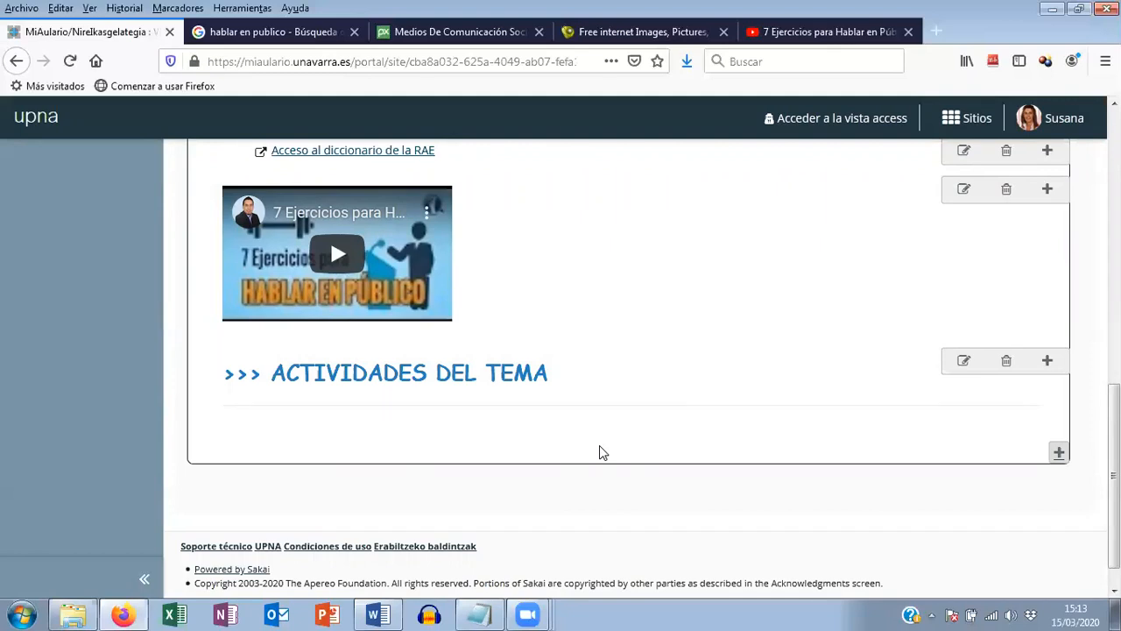
# - Start adding a question element at the end of the Tema 1 page
pyautogui.scroll(6, 600, 412)
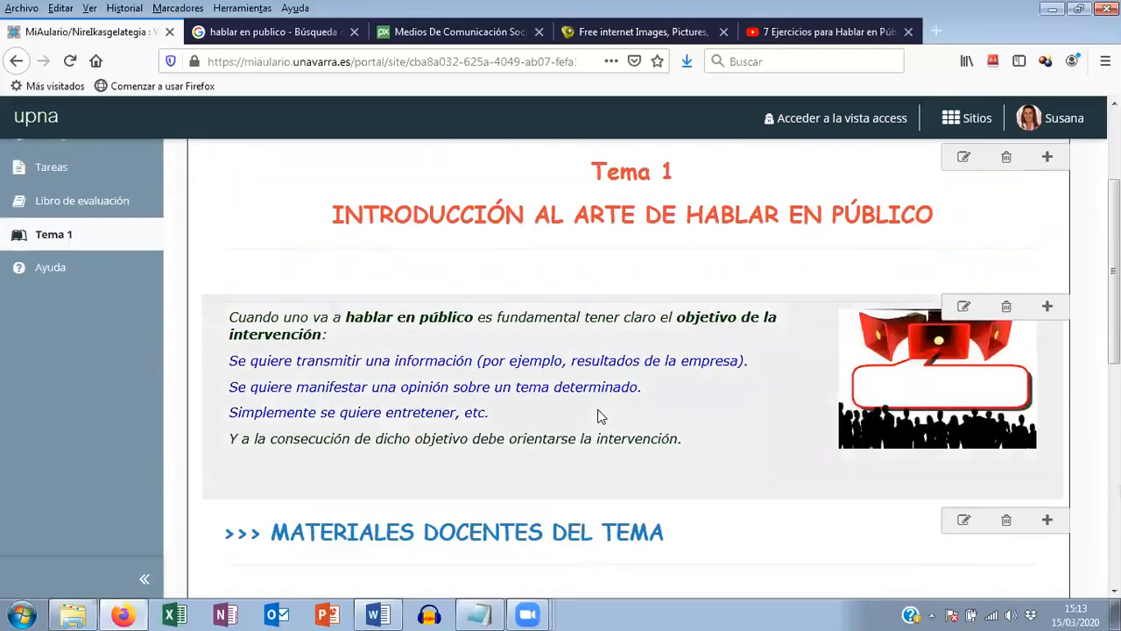
pyautogui.scroll(3, 600, 416)
pyautogui.click(262, 236)
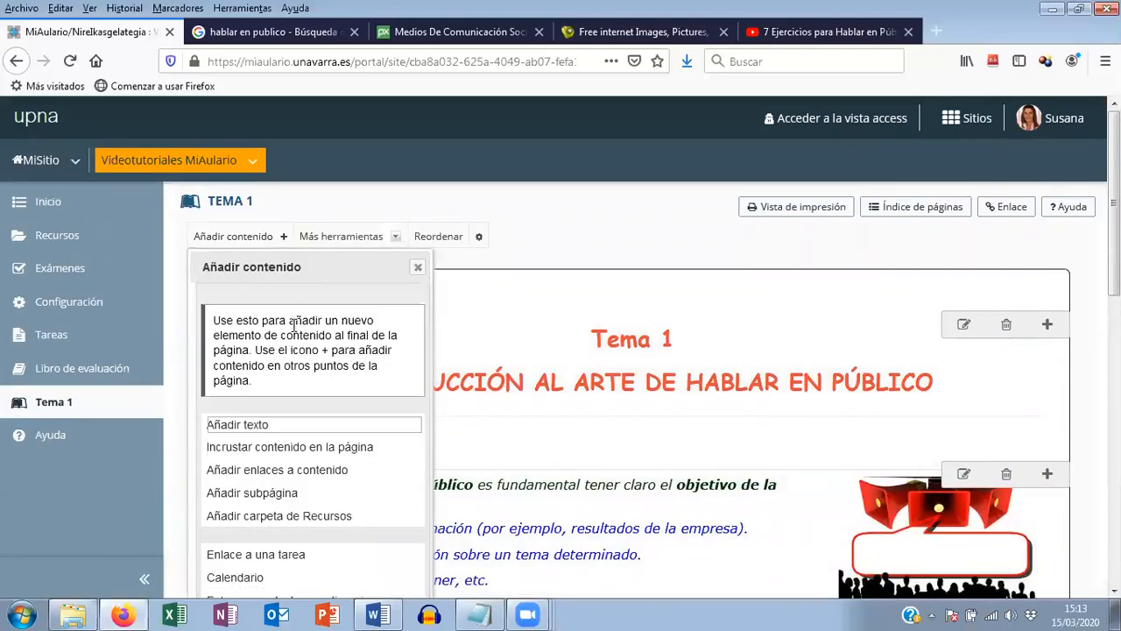
pyautogui.scroll(-4, 294, 329)
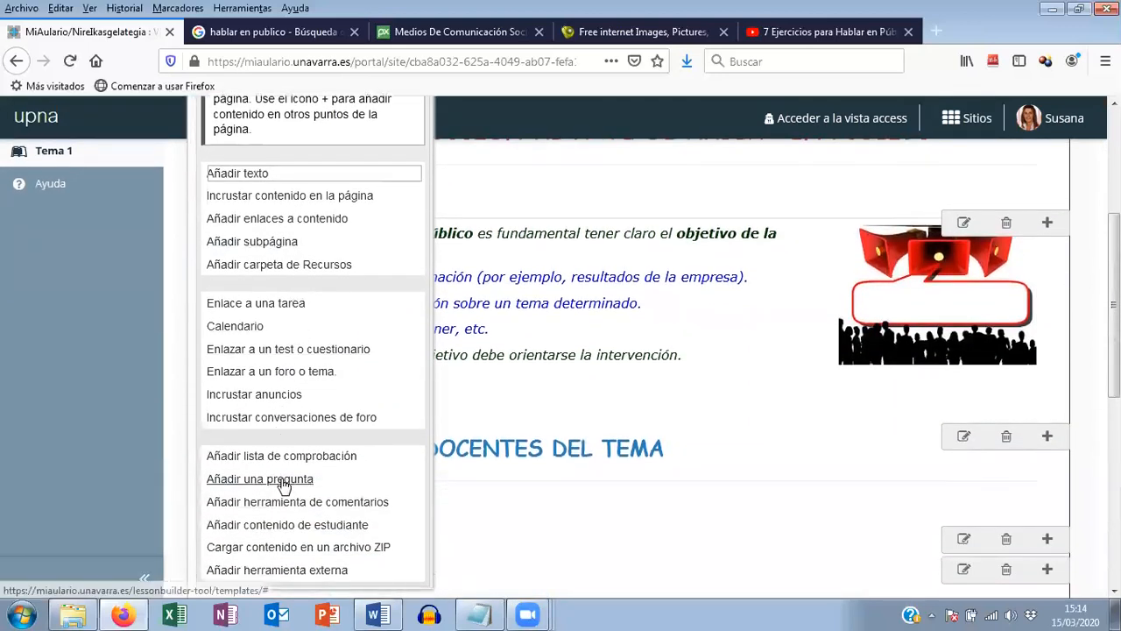
pyautogui.click(282, 487)
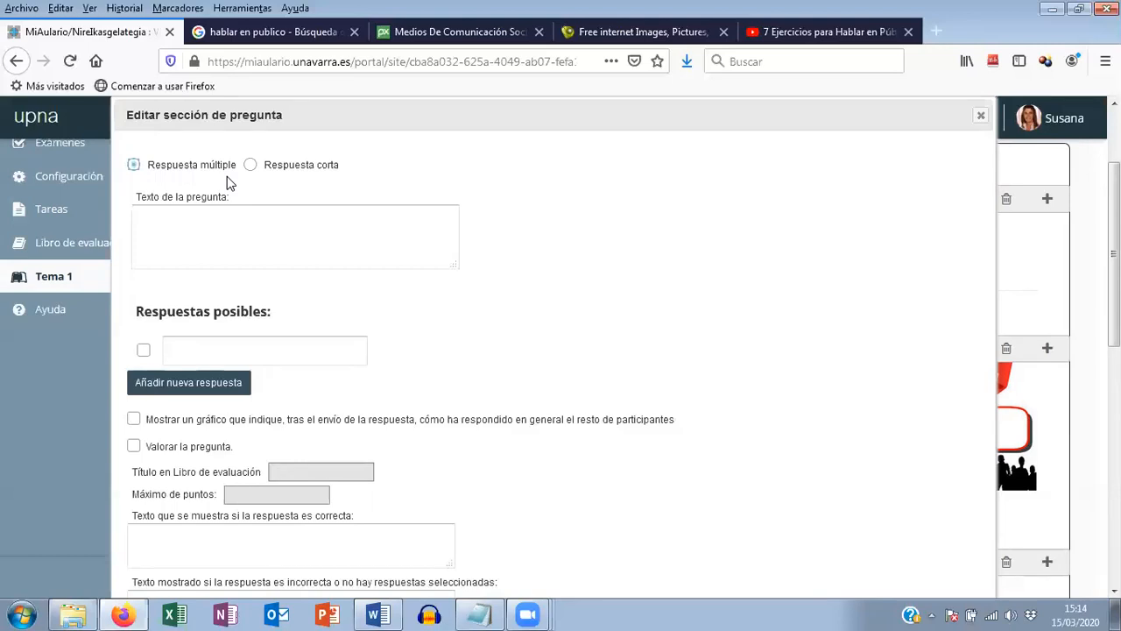
# - Enter the multiple-choice question text "¿Cuál de las siguientes actitudes NO es deseable en la persona que habla en público?"
pyautogui.click(182, 211)
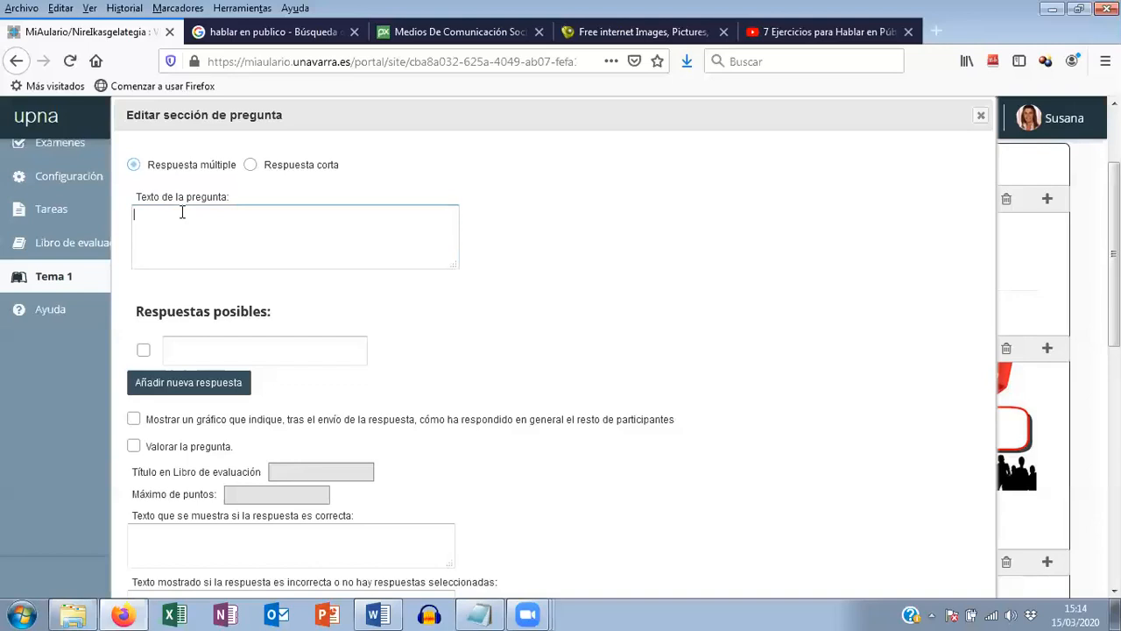
pyautogui.write('¿C')
pyautogui.write('u´la')
pyautogui.press('BackSpace')
pyautogui.press('BackSpace')
pyautogui.write('ál de las siguientes actitude')
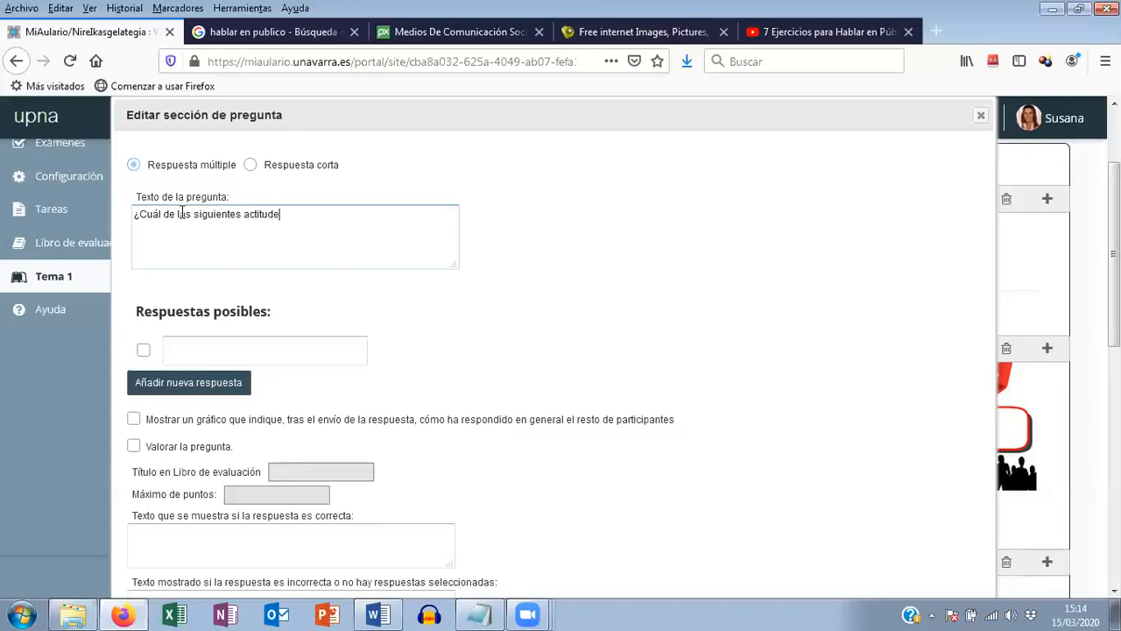
pyautogui.write('s NO es deseable en la persona que h')
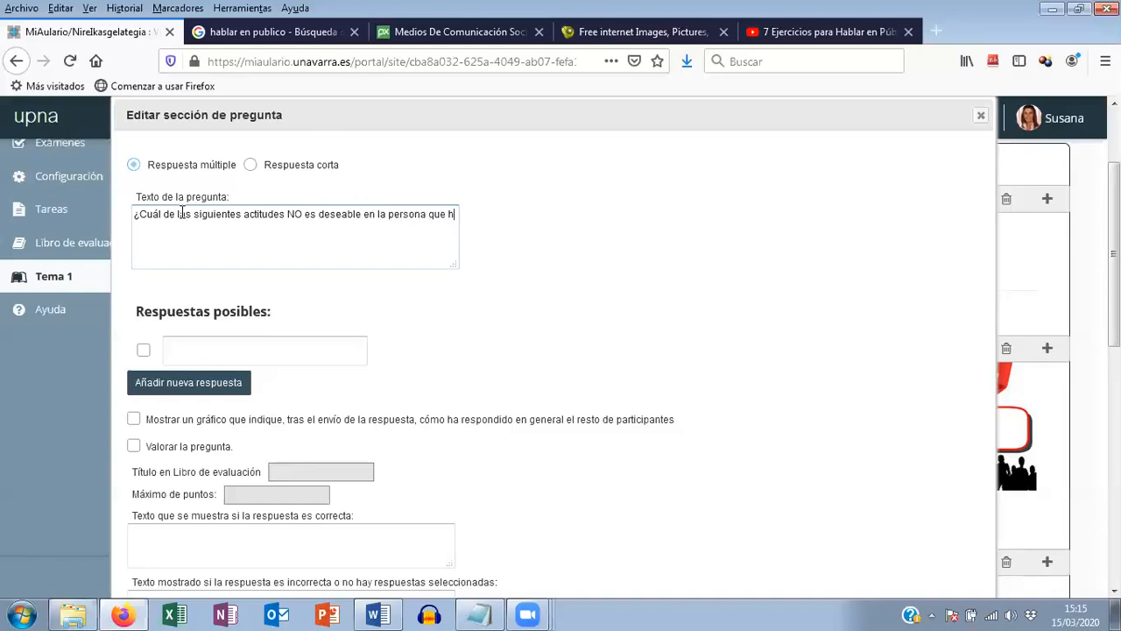
pyautogui.write('abla en pu')
pyautogui.press('BackSpace')
pyautogui.write('úblicos')
pyautogui.press('BackSpace')
pyautogui.write('?')
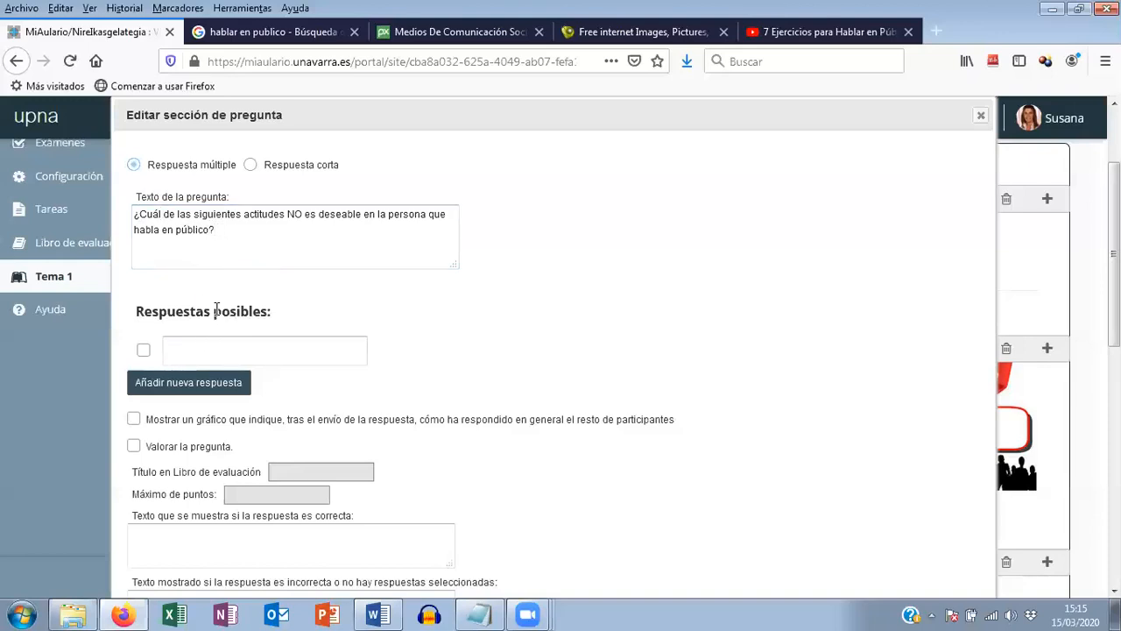
# - Enter "Que hable mirando al público" and "Que hable en voz baja" as the first two possible answers
pyautogui.click(181, 352)
pyautogui.write('Que hable mirando al')
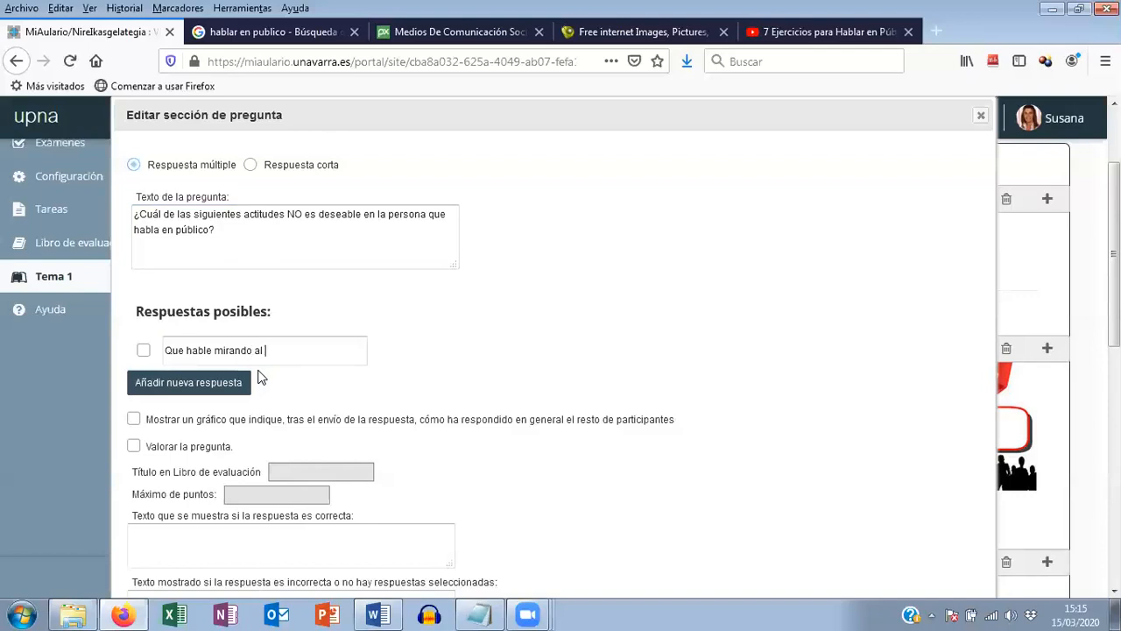
pyautogui.write(' público')
pyautogui.click(187, 386)
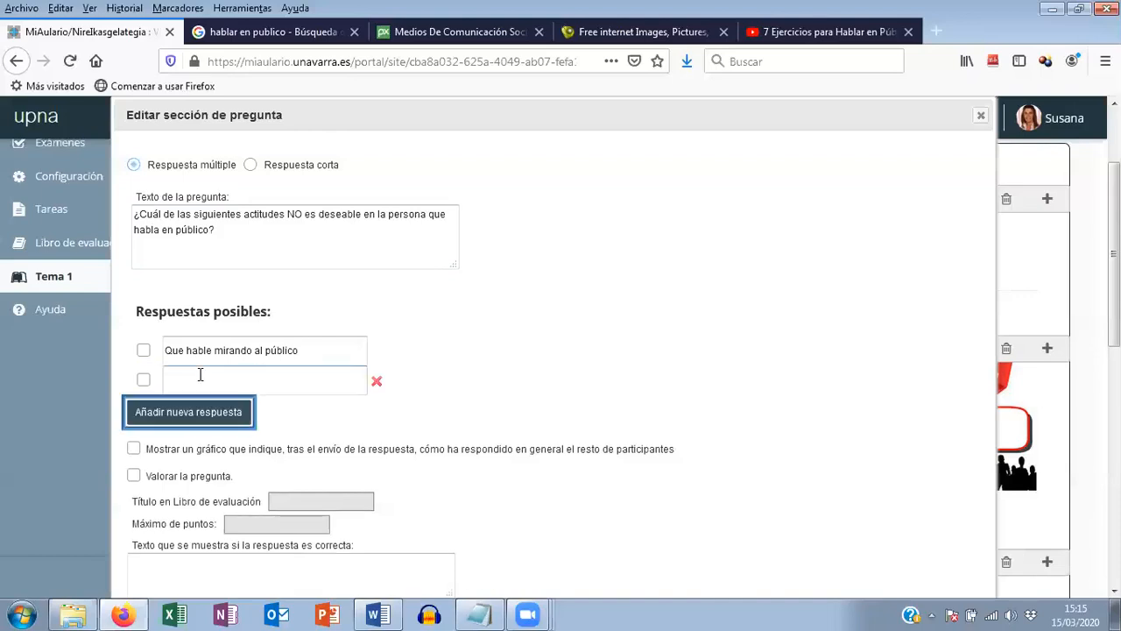
pyautogui.click(199, 377)
pyautogui.write('Qu')
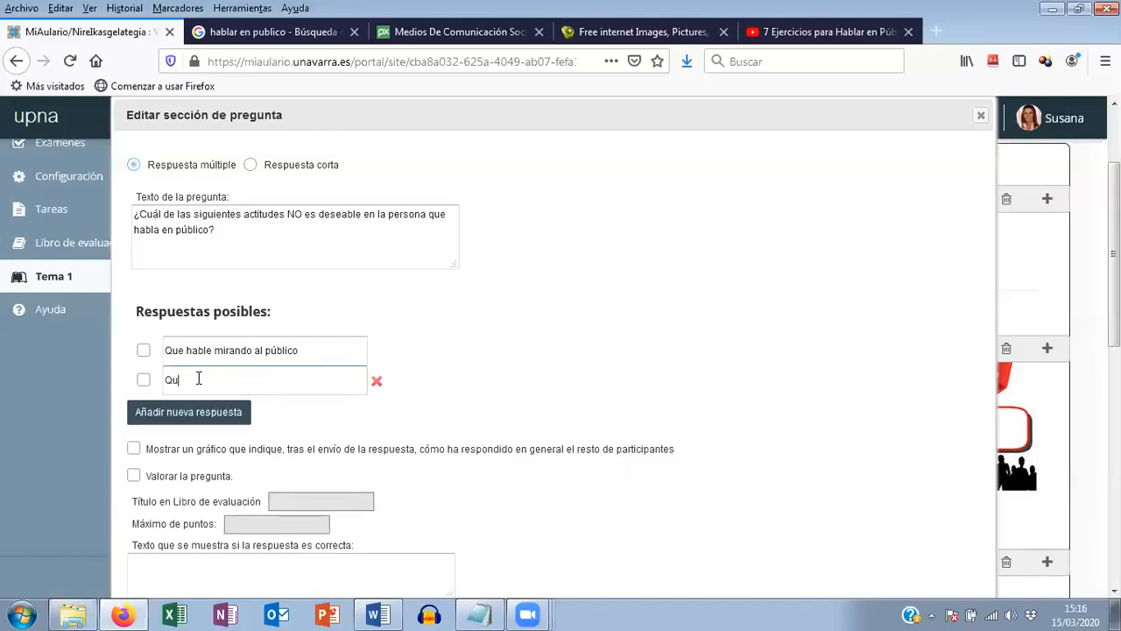
pyautogui.write('e hable en voz baje')
pyautogui.press('BackSpace')
pyautogui.write('a')
# - Add a third possible answer reading "Que utilice un lenguaje cuidado y adecuado"
pyautogui.click(188, 414)
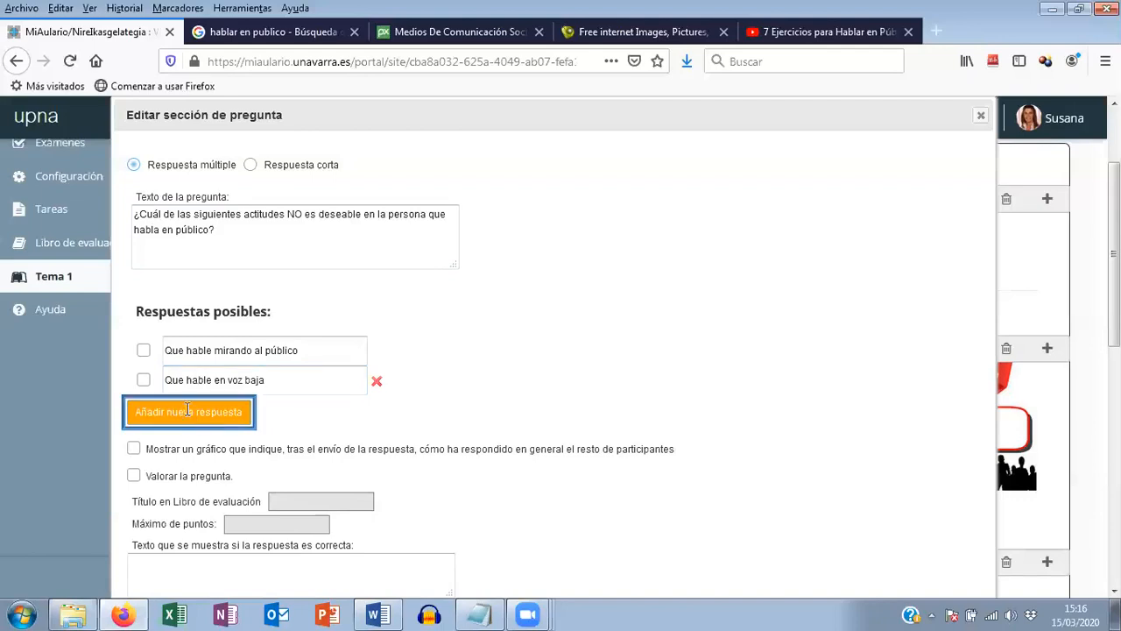
pyautogui.write('Qu')
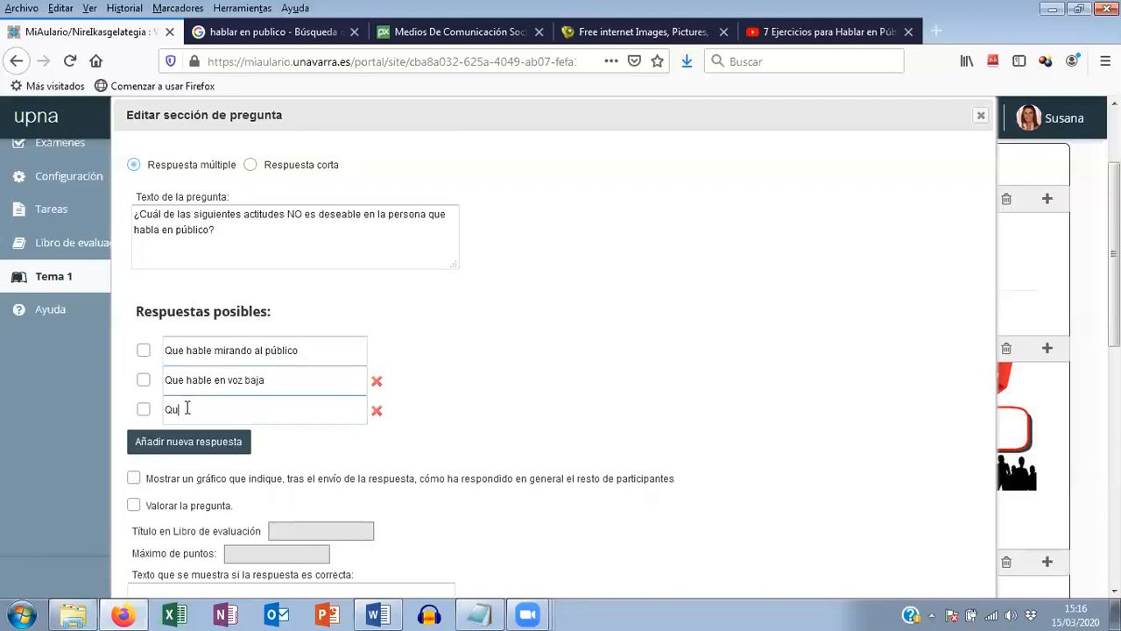
pyautogui.write('e utilice un lenguaje cuidadoy')
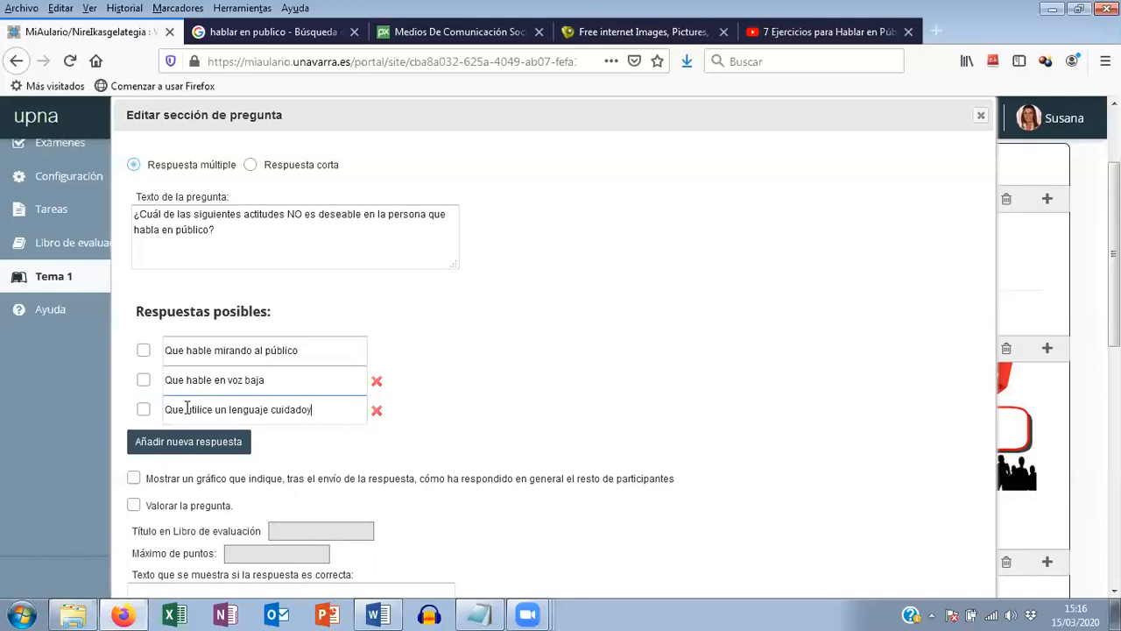
pyautogui.press('BackSpace')
pyautogui.write('y adecuado')
# - Add a fourth possible answer reading "Que se acompañe de un buen lenguaje corporal"
pyautogui.click(189, 442)
pyautogui.write('Que se acompañe de un buen le')
pyautogui.write('gua')
pyautogui.press('BackSpace')
pyautogui.press('BackSpace')
pyautogui.press('BackSpace')
pyautogui.write('nu')
pyautogui.press('BackSpace')
pyautogui.write('guaje')
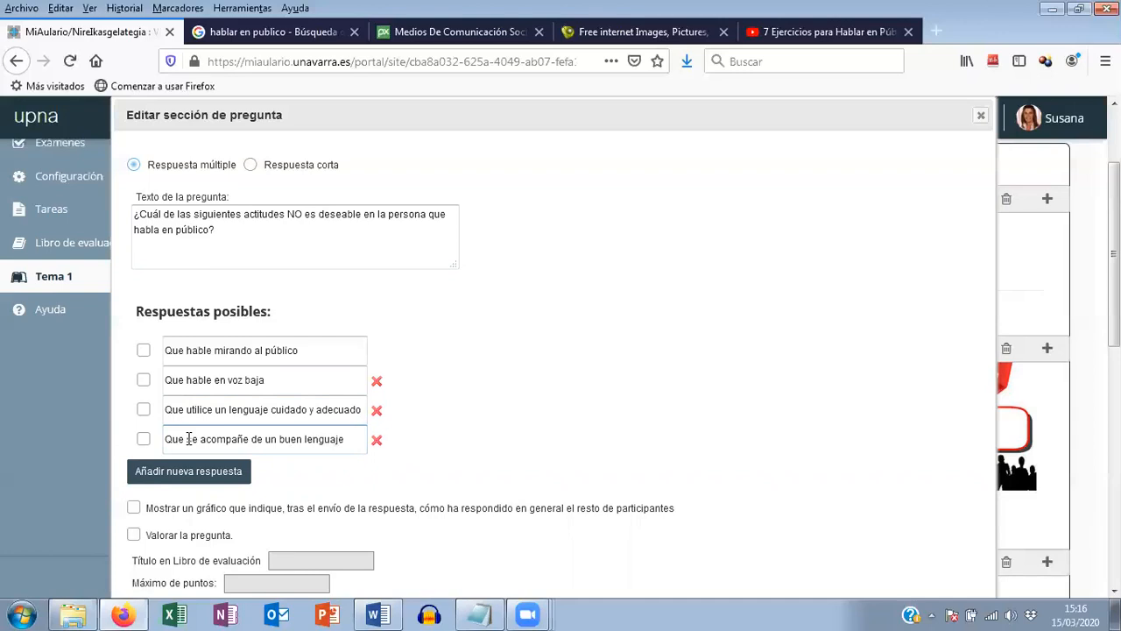
pyautogui.write(' corporal')
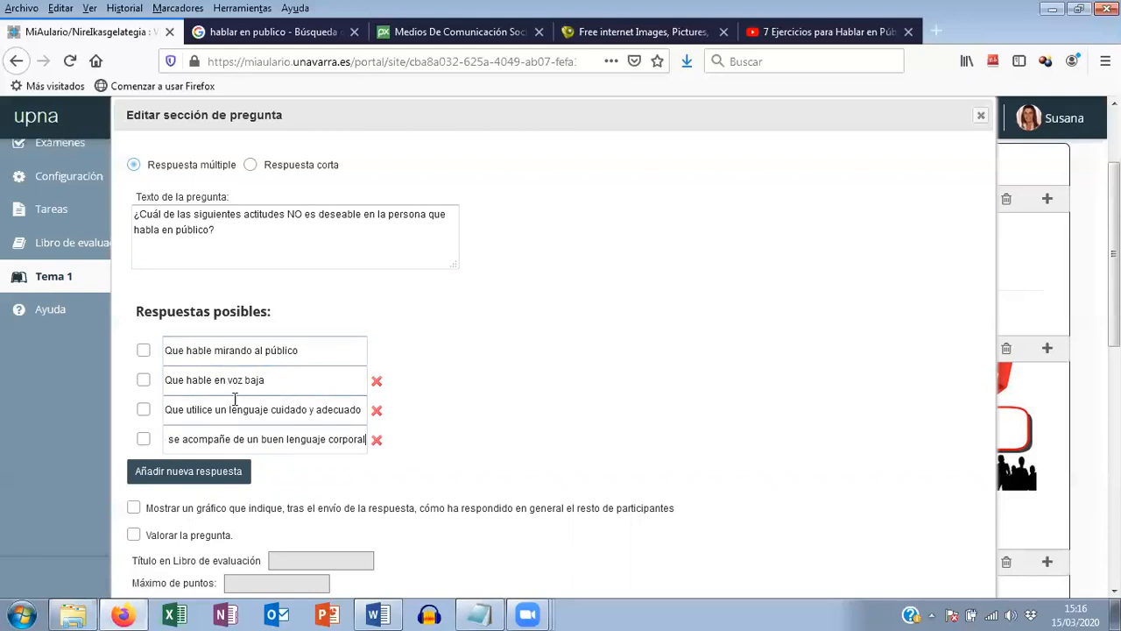
# - Mark "Que hable en voz baja" as the correct answer and enable the graph showing how other participants responded
pyautogui.click(144, 381)
pyautogui.scroll(-2, 250, 385)
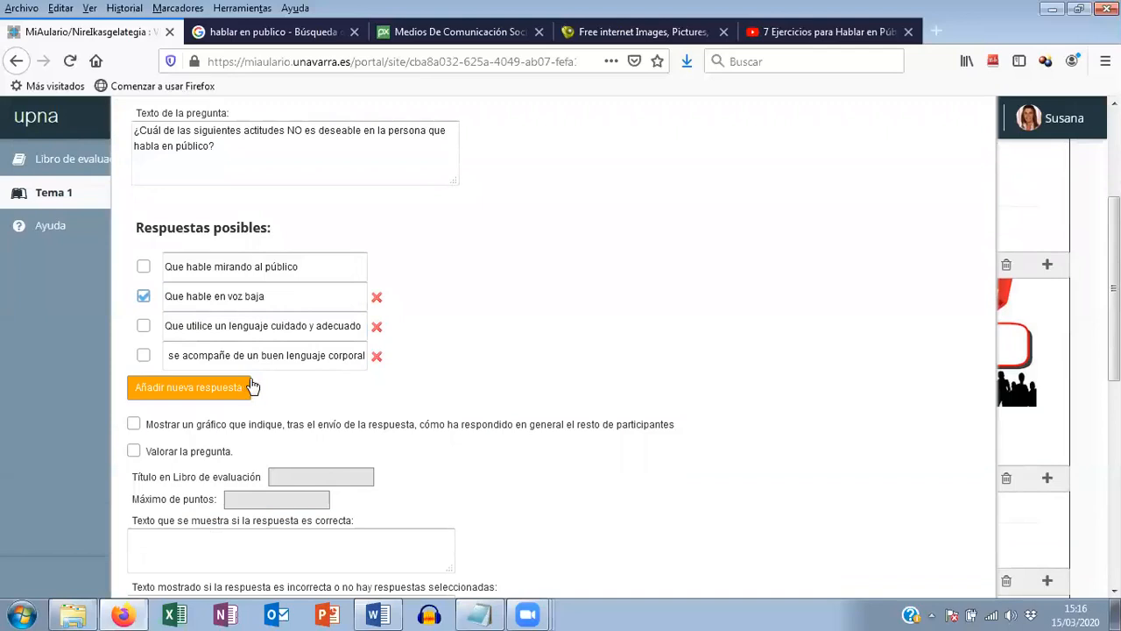
pyautogui.click(135, 427)
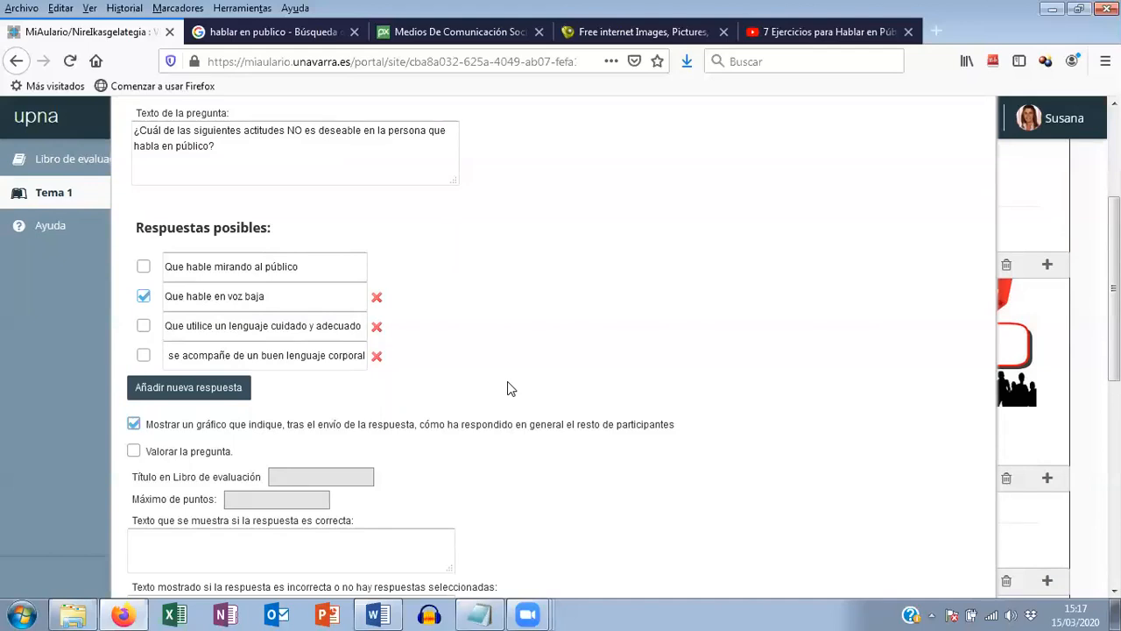
# - Make the question graded, with the gradebook title "Pregunta corta Tema 1" and a maximum of 10 points
pyautogui.click(134, 453)
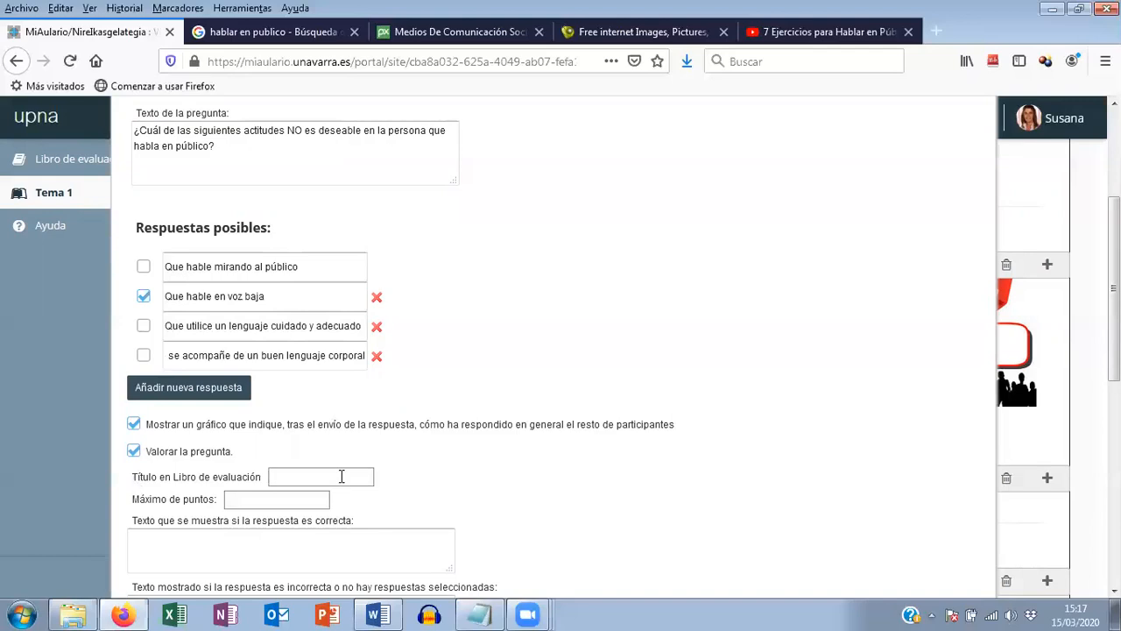
pyautogui.write('Pregunta ')
pyautogui.write('so')
pyautogui.press('BackSpace')
pyautogui.press('BackSpace')
pyautogui.write('tem')
pyautogui.press('BackSpace')
pyautogui.press('BackSpace')
pyautogui.press('BackSpace')
pyautogui.write('corta Tema 1')
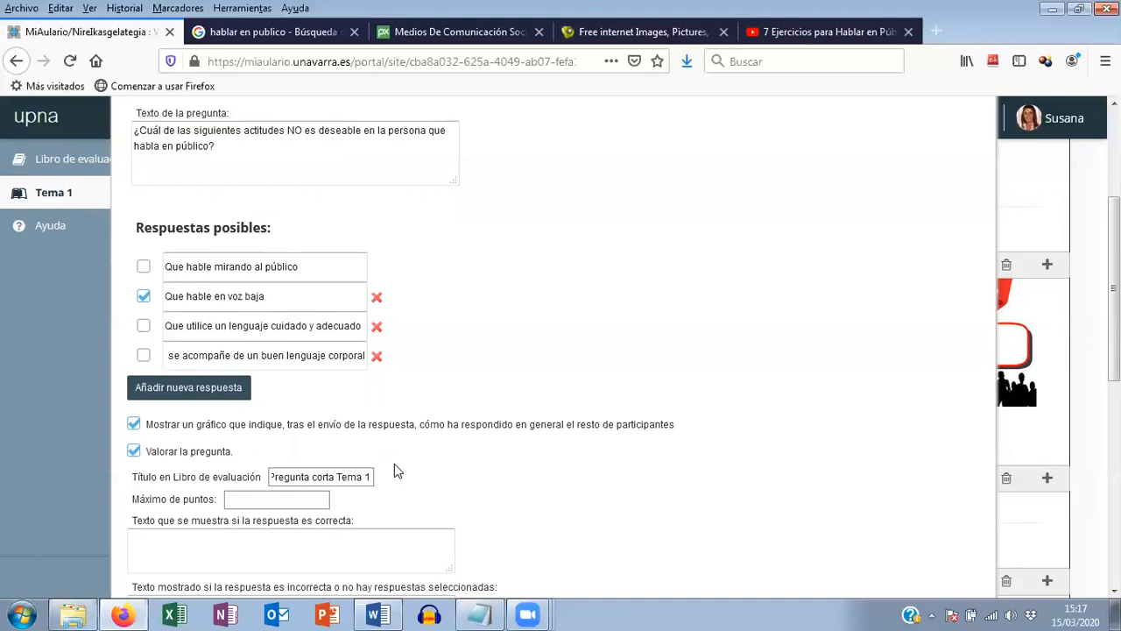
pyautogui.click(289, 497)
pyautogui.write('10')
# - Set the feedback for a correct answer to "Ánimo, lo estás haciendo muy bien!!!!"
pyautogui.scroll(-2, 502, 492)
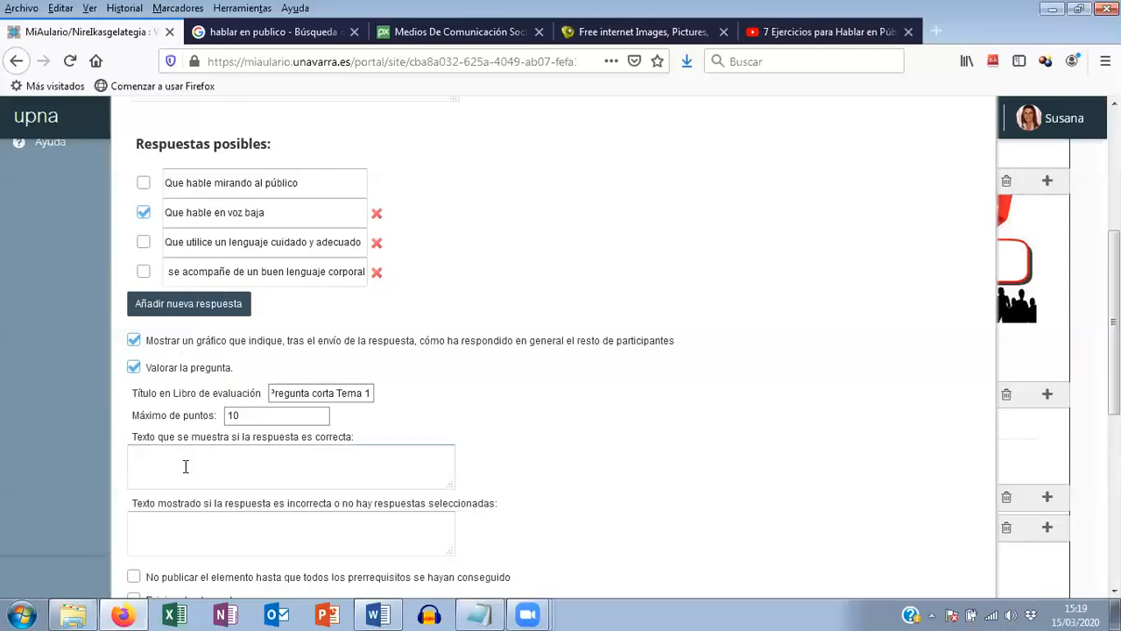
pyautogui.click(165, 463)
pyautogui.write('A')
pyautogui.press('BackSpace')
pyautogui.write('Ánimo, lo es')
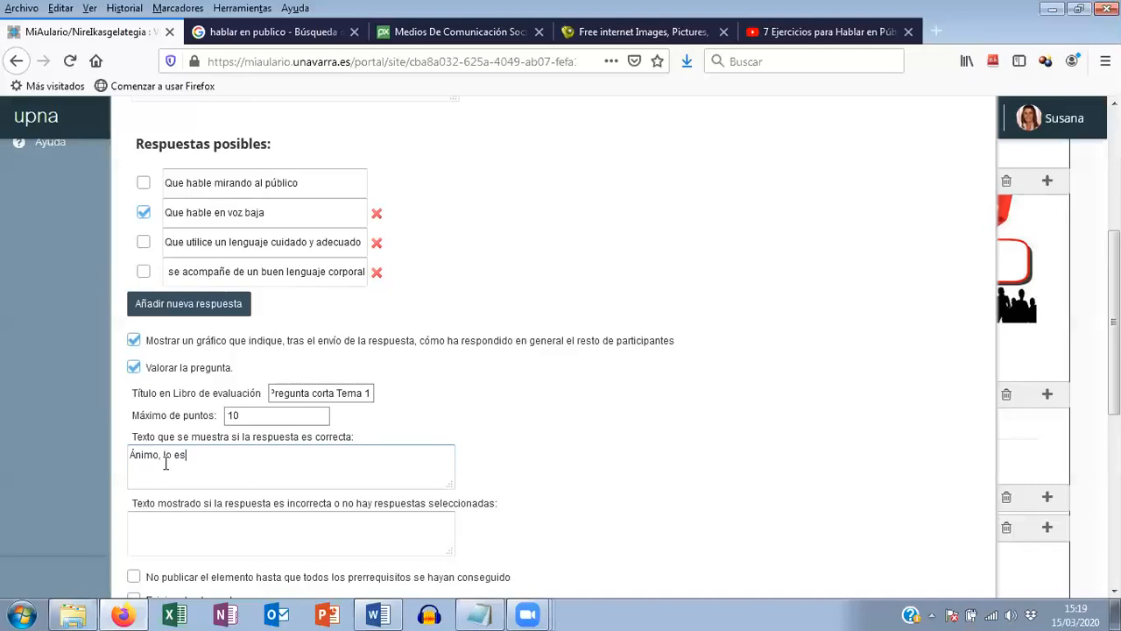
pyautogui.write('tás haciendo muy bien!!!!')
# - Set the feedback for an incorrect or missing answer to "Ánimo, la próxima vez lo harás mejor!" and save the question
pyautogui.click(183, 530)
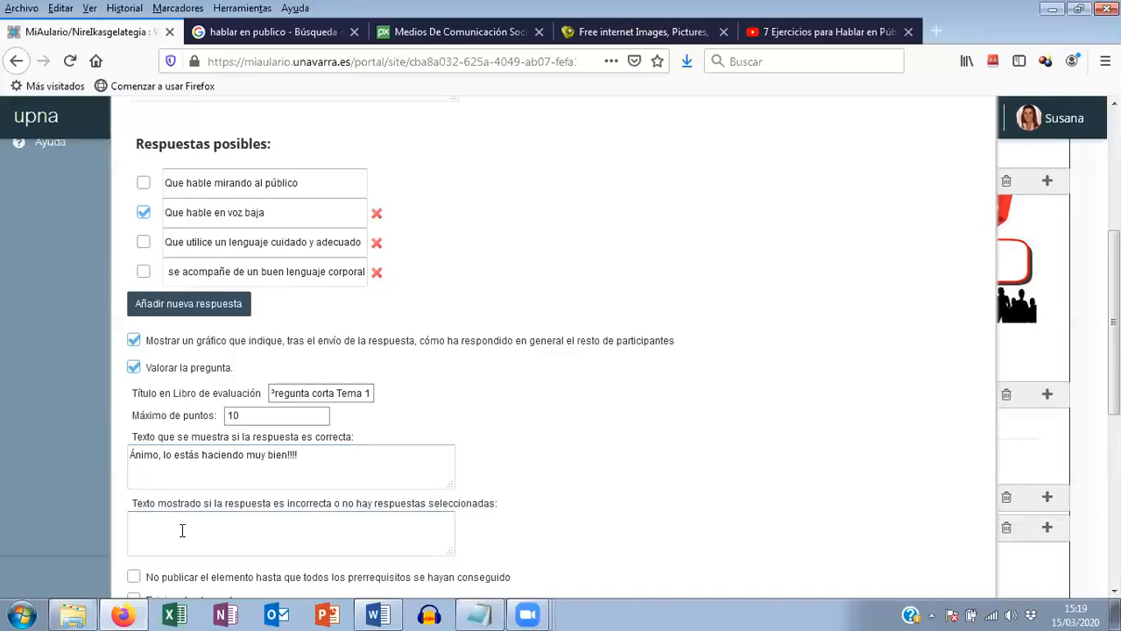
pyautogui.write('Ánimo, la próxima vez lo harás')
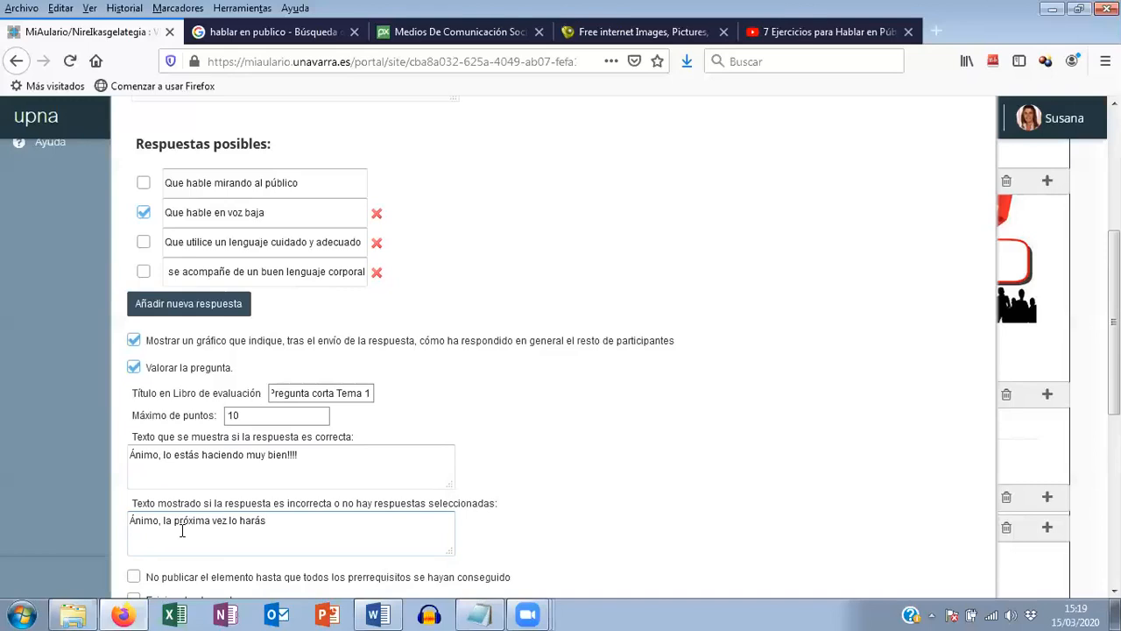
pyautogui.write(' mejor!')
pyautogui.scroll(-3, 310, 508)
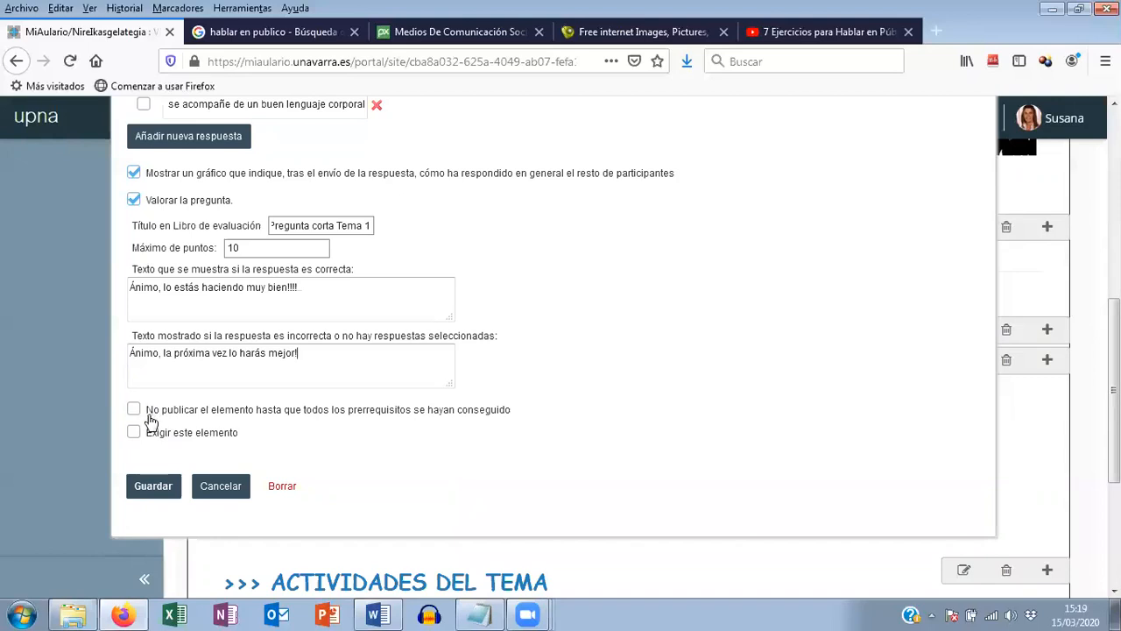
pyautogui.click(151, 491)
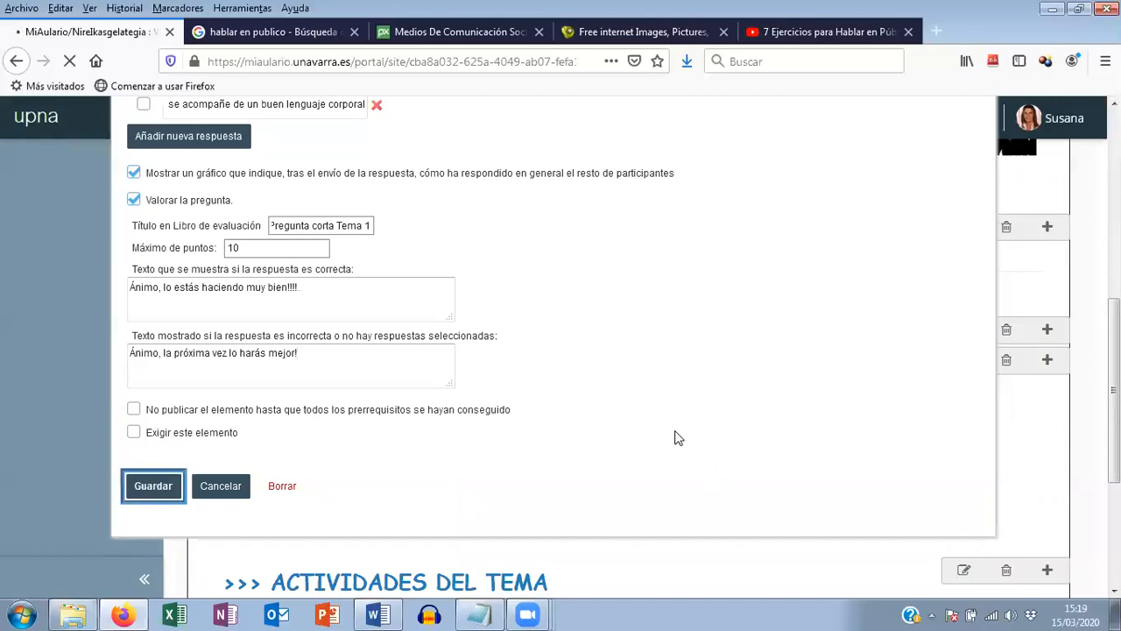
# - Switch the Tema 1 page to the student access view
pyautogui.scroll(-10, 640, 404)
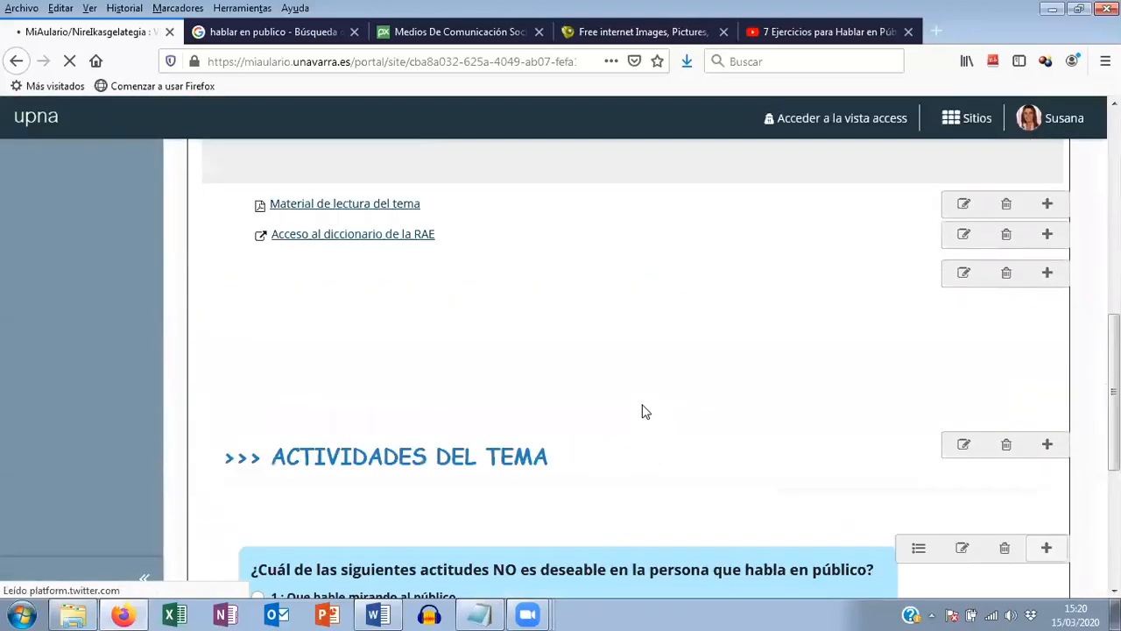
pyautogui.scroll(3, 701, 380)
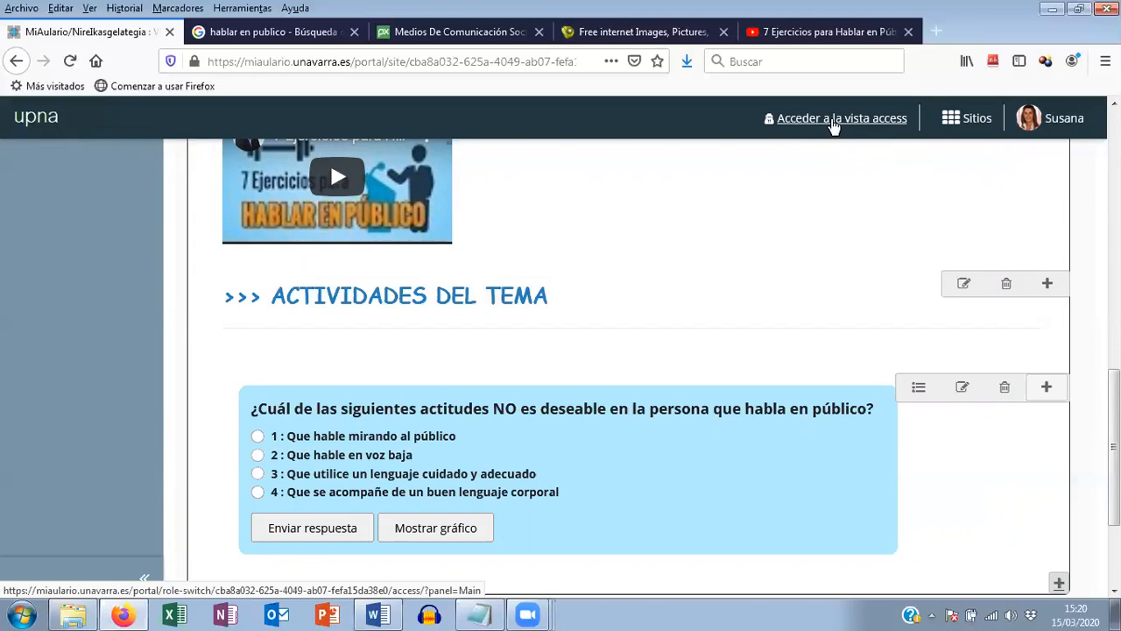
pyautogui.click(849, 123)
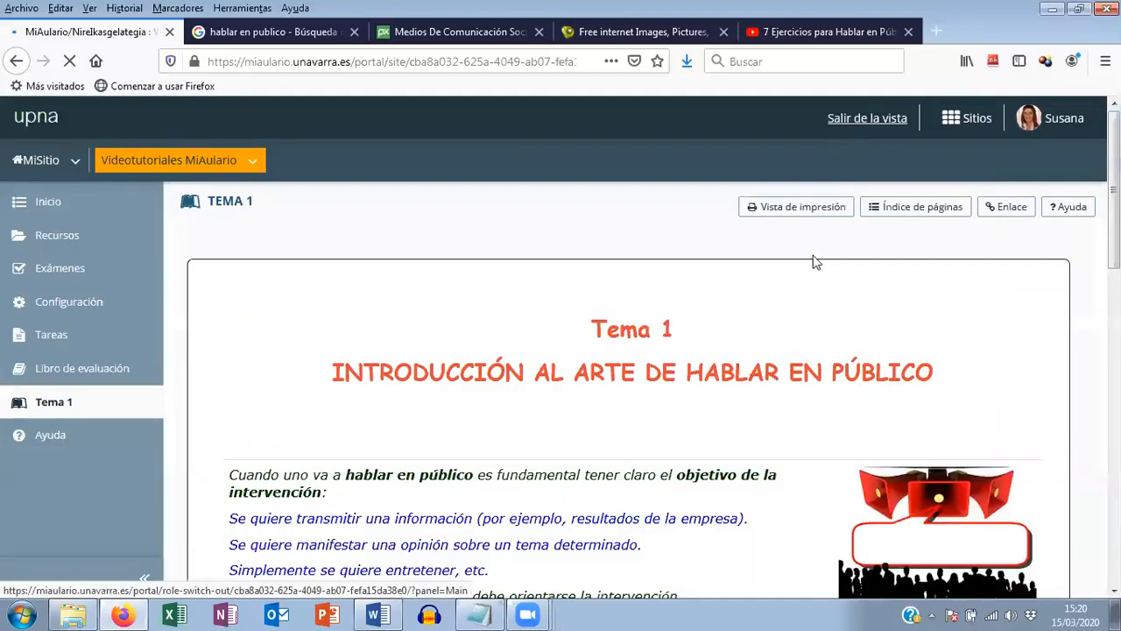
# - Review the page as a student, from the title and introduction through the teaching materials and video to the activities question
pyautogui.scroll(-2, 788, 350)
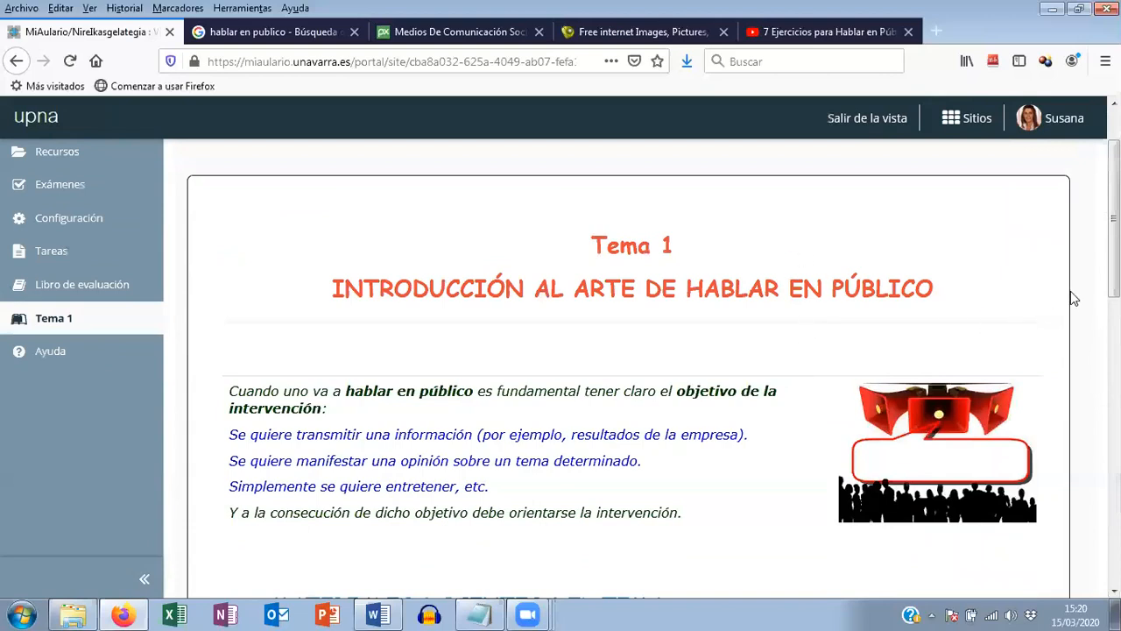
pyautogui.scroll(-2, 1083, 303)
pyautogui.scroll(-2, 1083, 303)
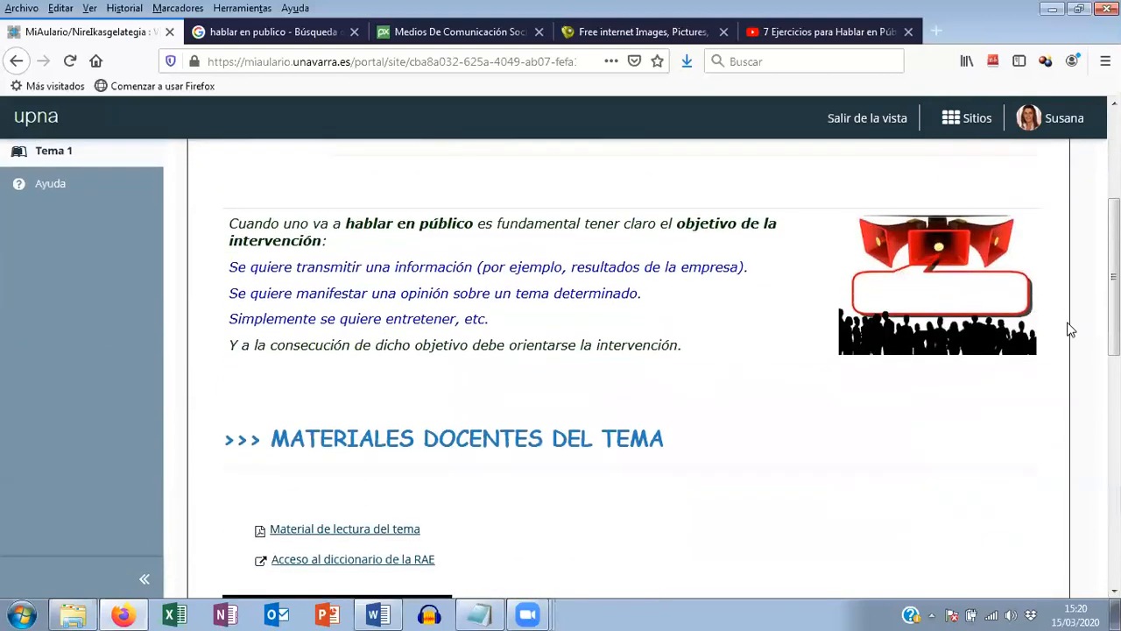
pyautogui.scroll(-4, 1069, 330)
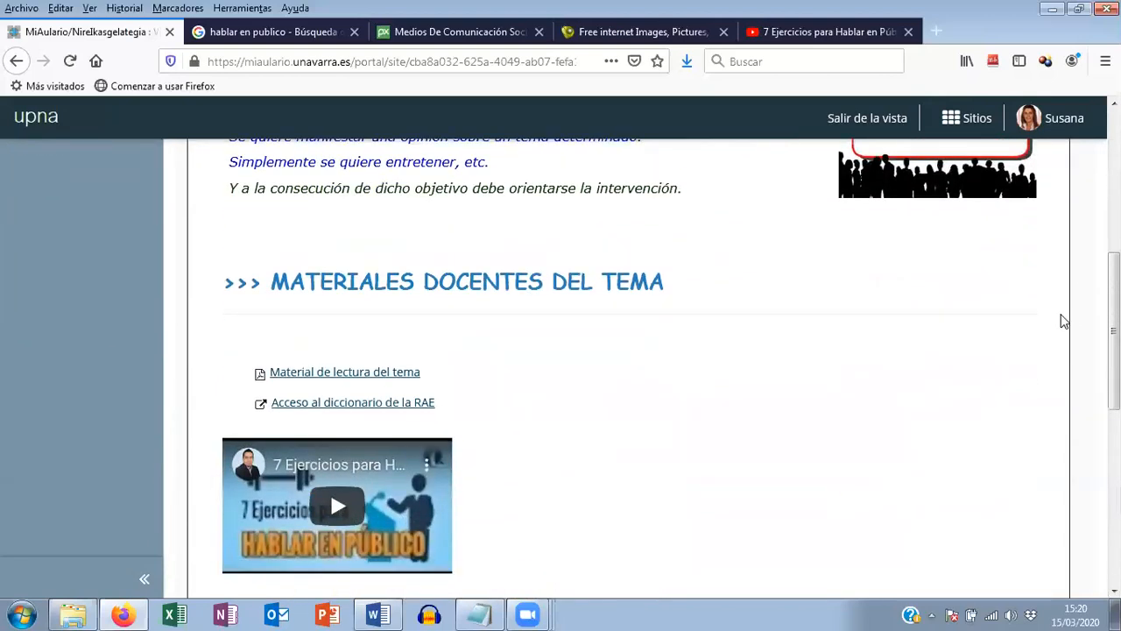
pyautogui.scroll(-1, 1062, 321)
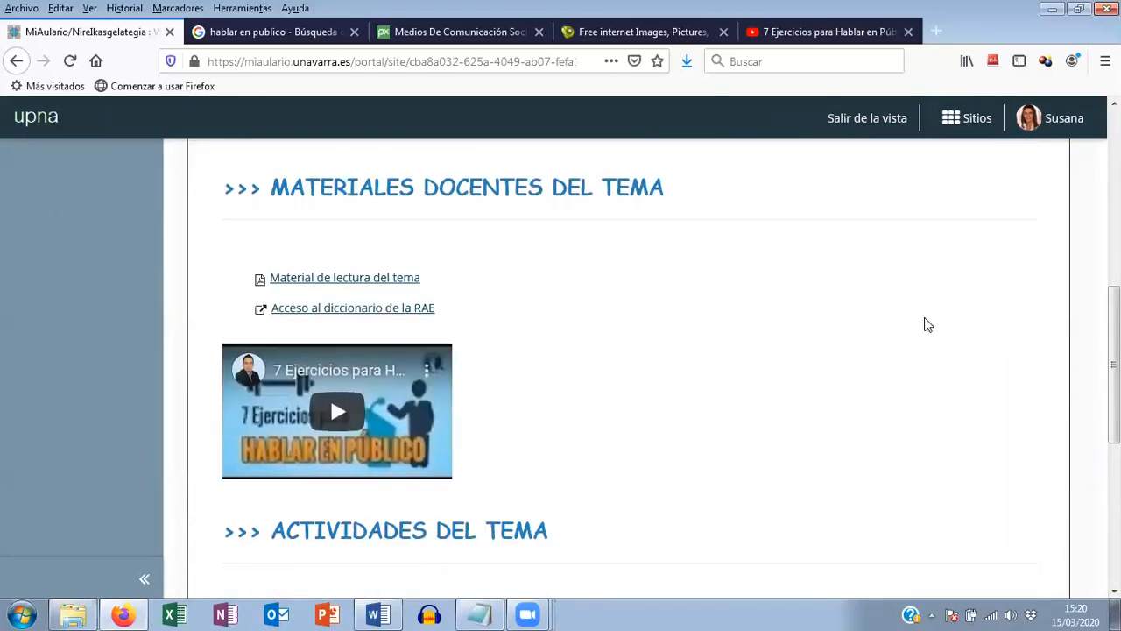
pyautogui.scroll(-6, 927, 325)
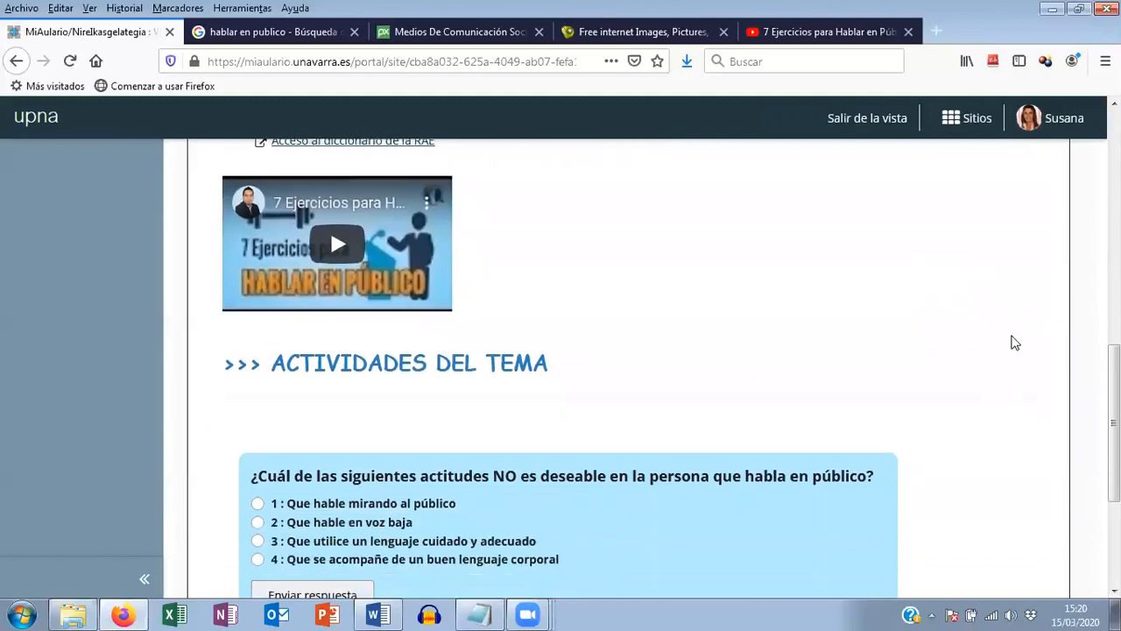
pyautogui.scroll(14, 1018, 400)
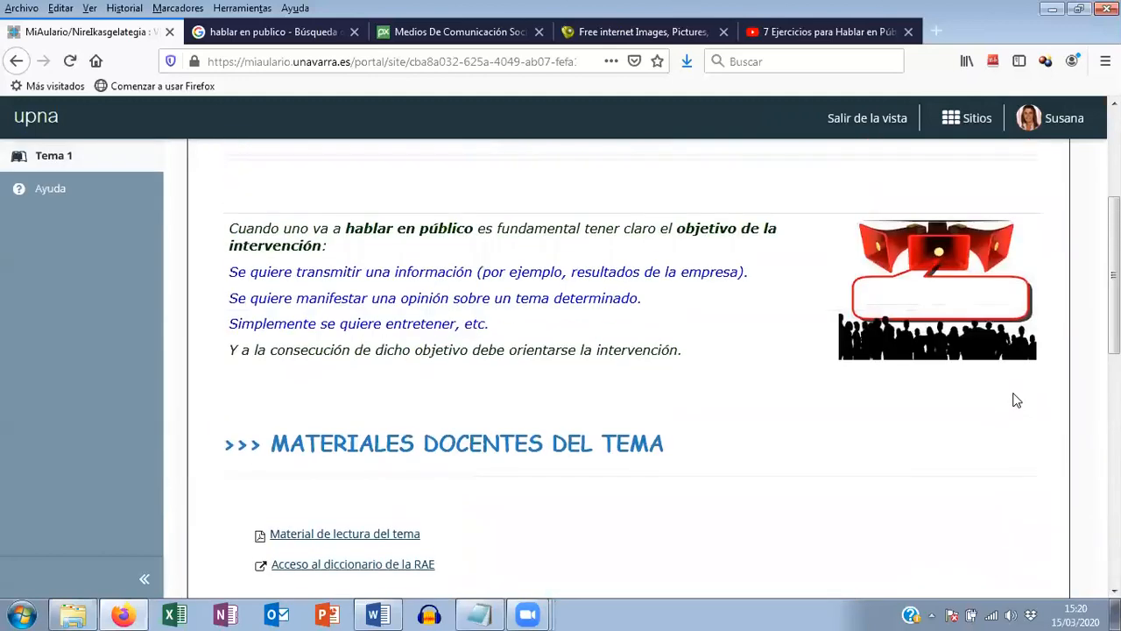
pyautogui.scroll(-12, 1033, 358)
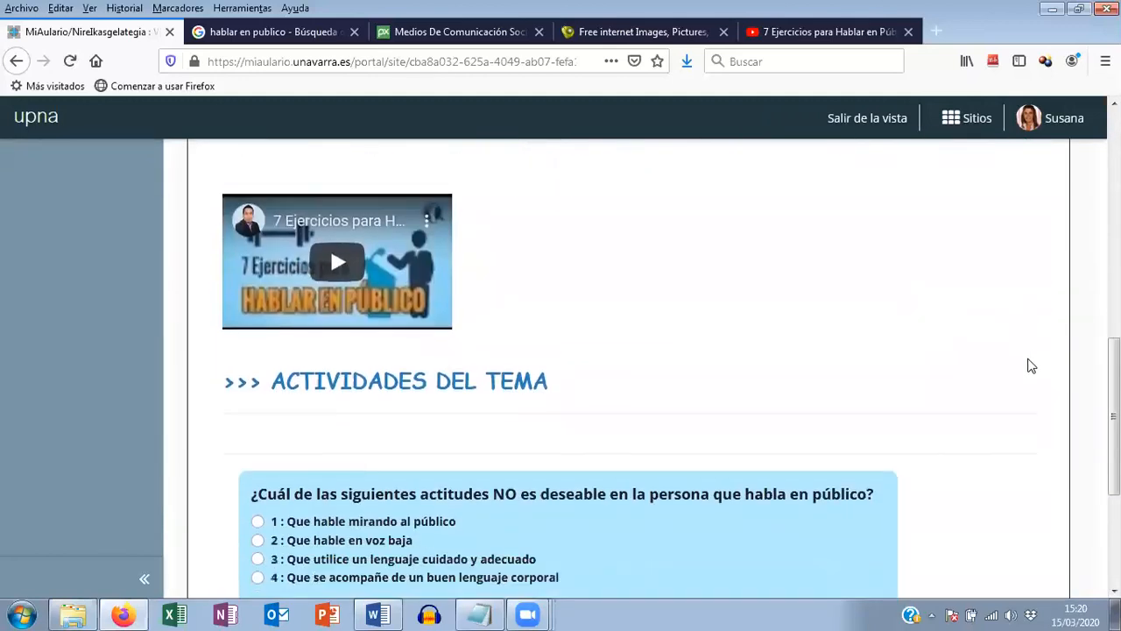
pyautogui.scroll(-1, 1031, 367)
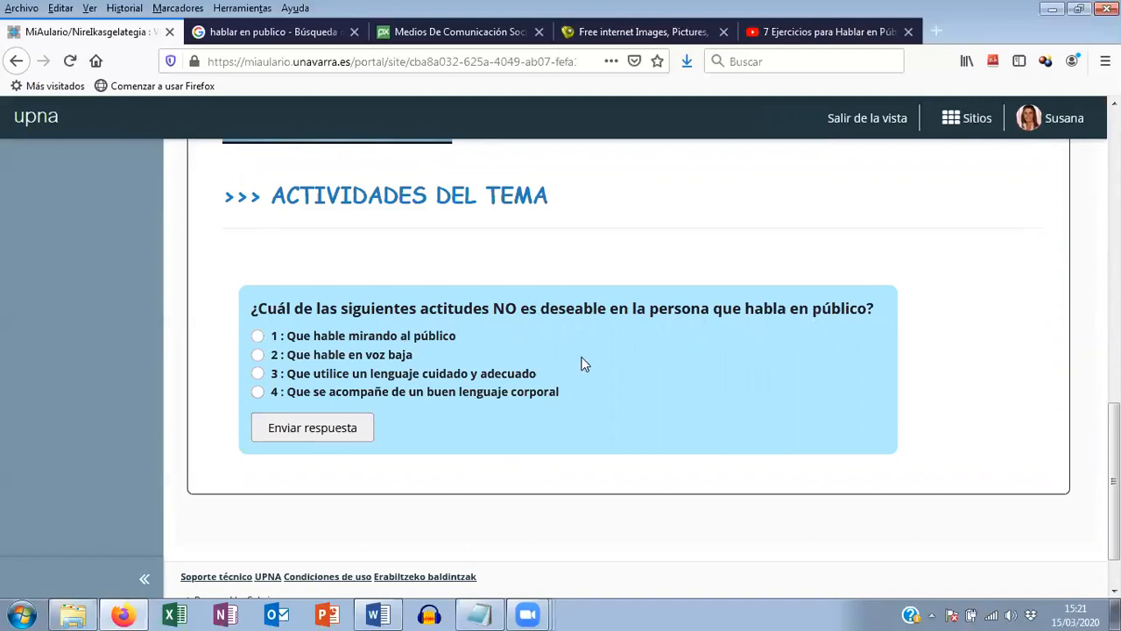
# - Submit "Que hable en voz baja" as the answer to the question and display the graph of responses
pyautogui.click(258, 355)
pyautogui.click(314, 435)
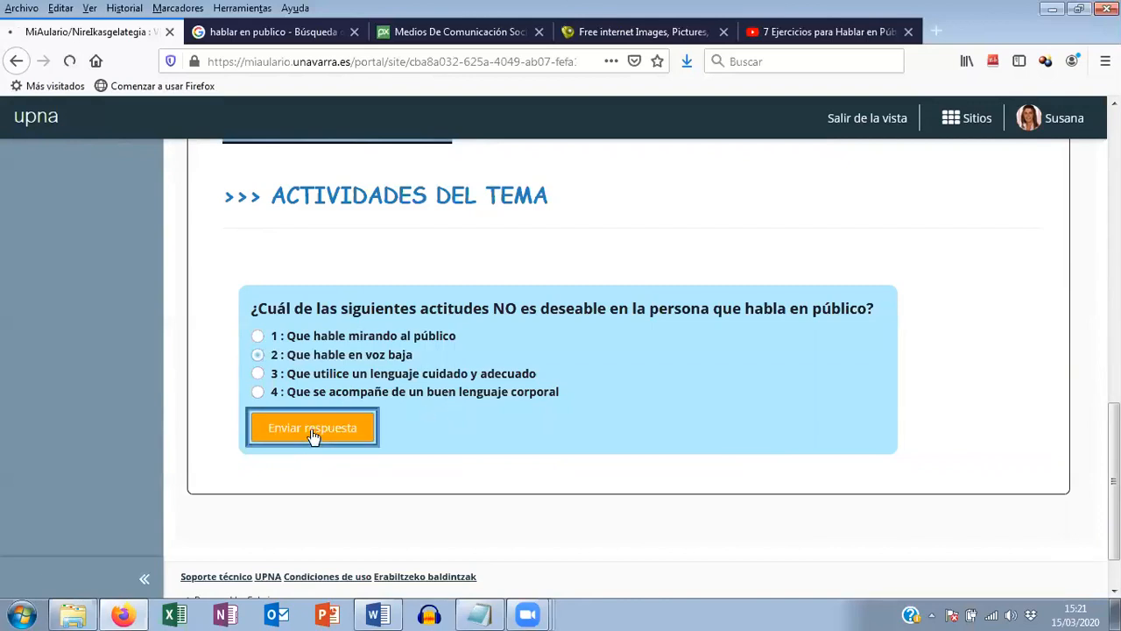
pyautogui.scroll(-6, 668, 421)
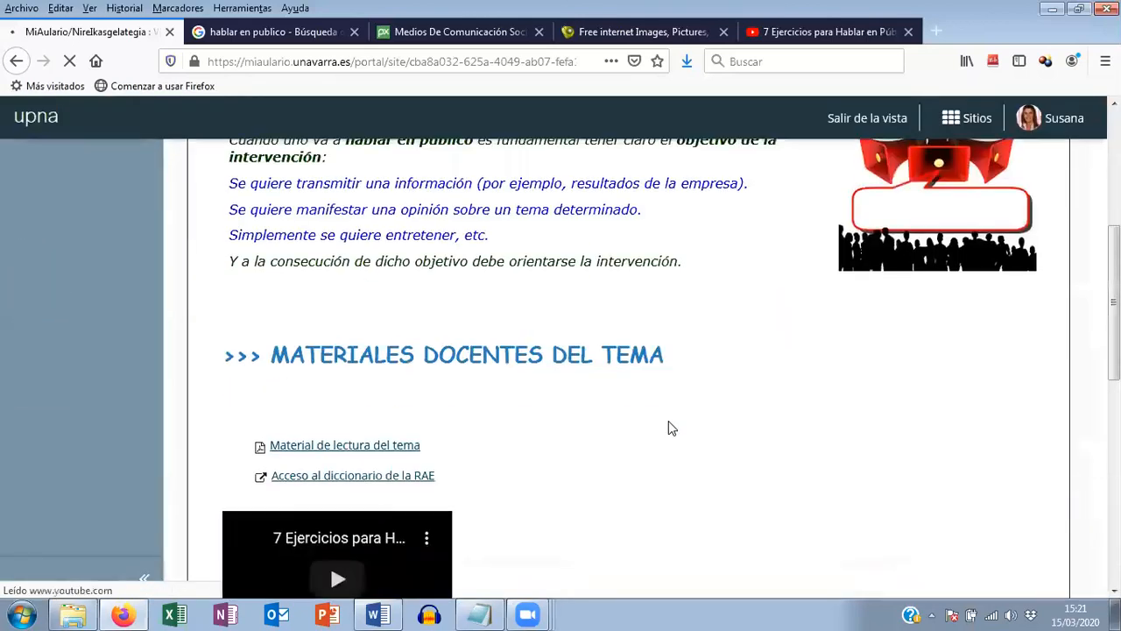
pyautogui.scroll(-4, 670, 426)
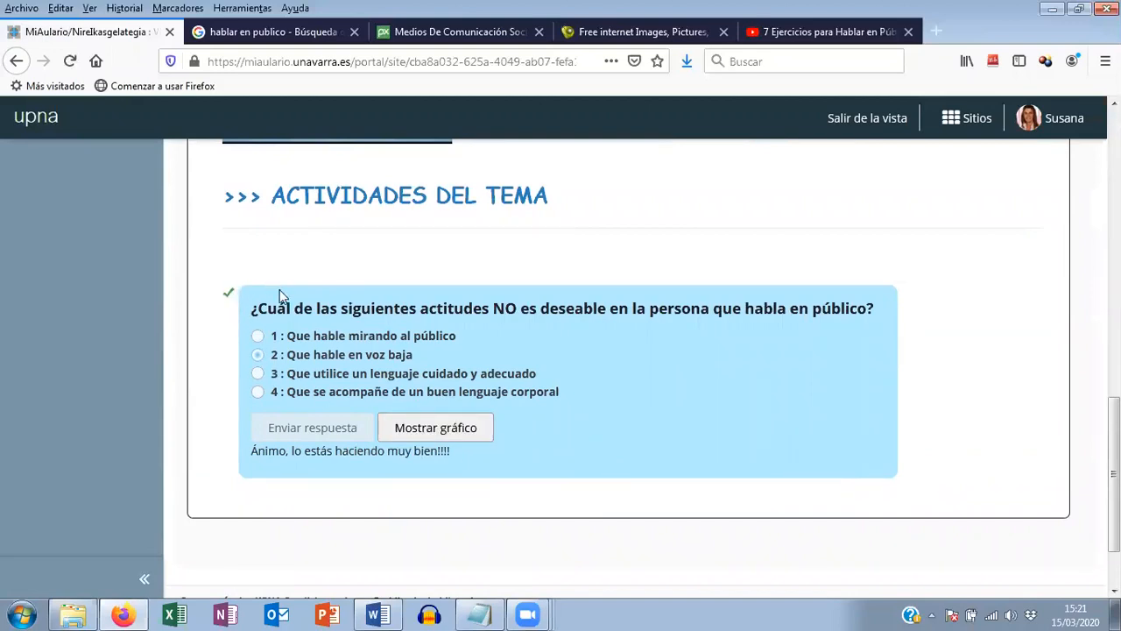
pyautogui.click(440, 434)
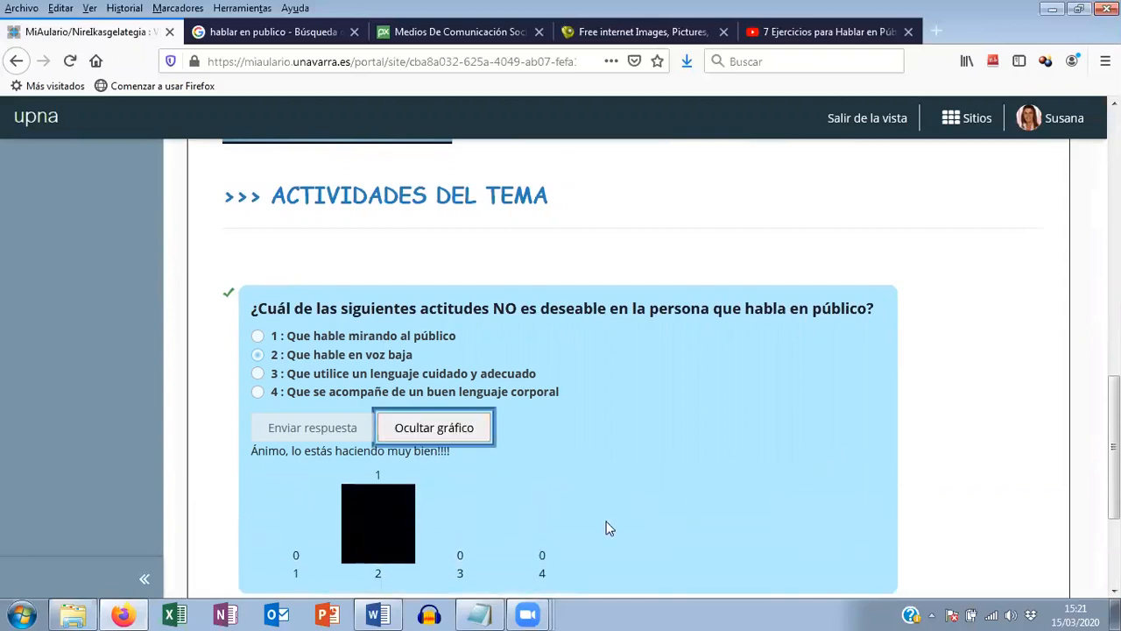
pyautogui.scroll(-1, 692, 477)
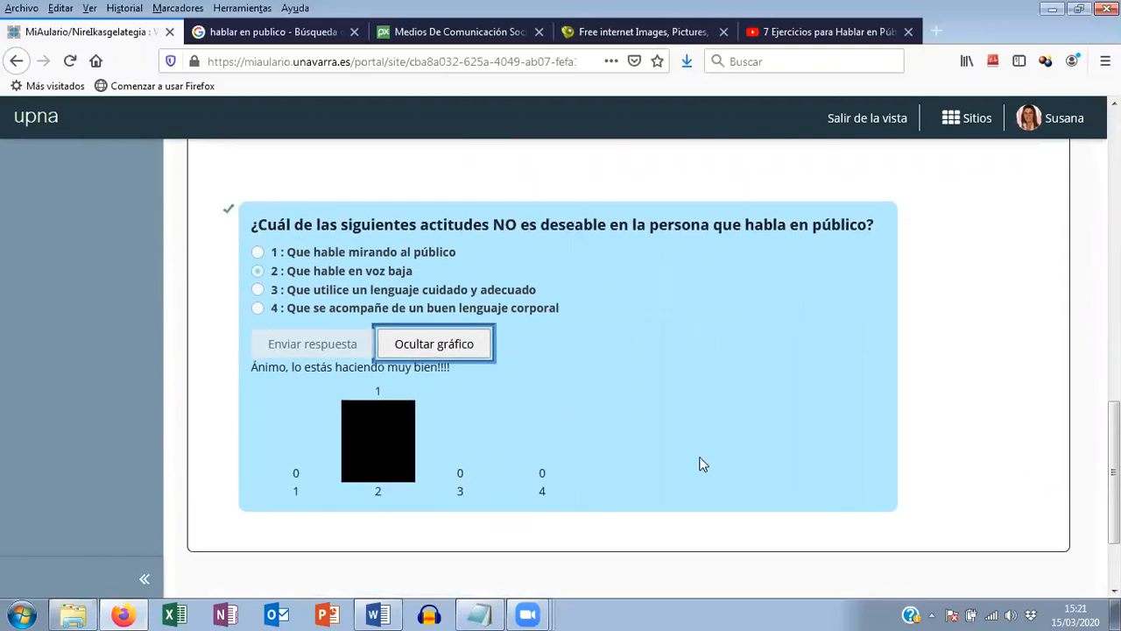
# - Leave the student view and go back to the activities question in the editable page
pyautogui.scroll(9, 765, 421)
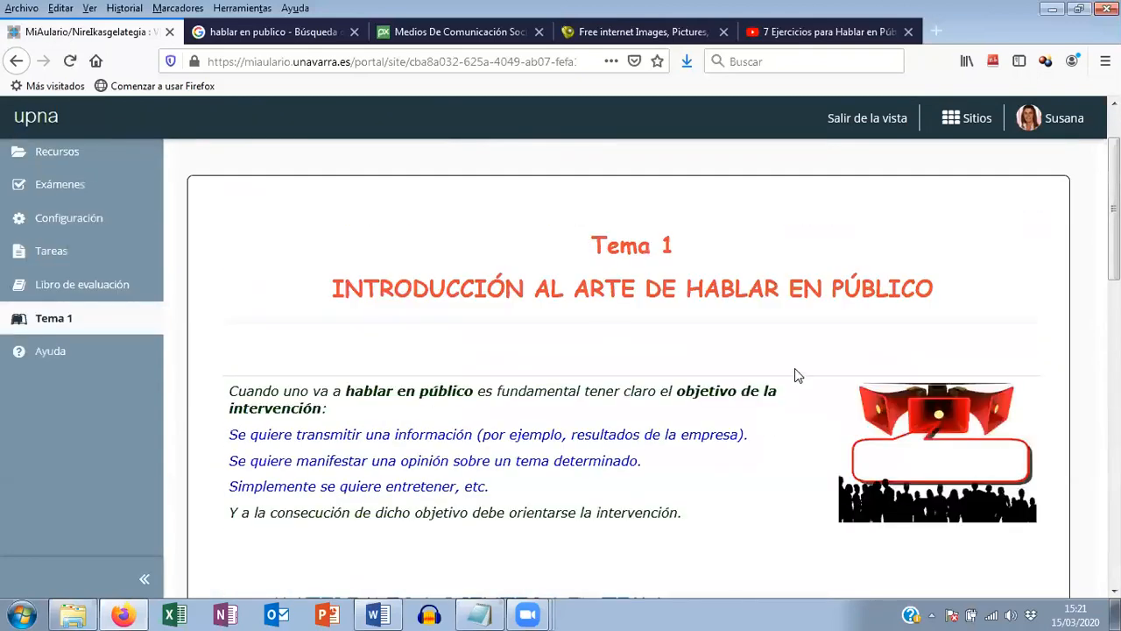
pyautogui.scroll(1, 795, 373)
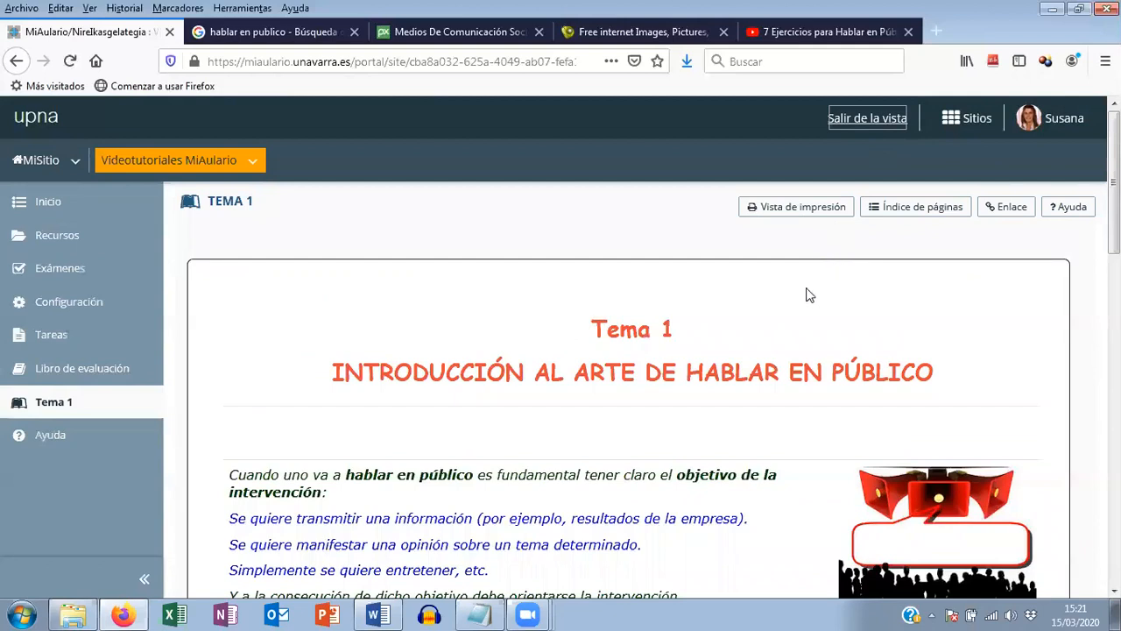
pyautogui.scroll(-2, 569, 368)
pyautogui.scroll(-5, 578, 358)
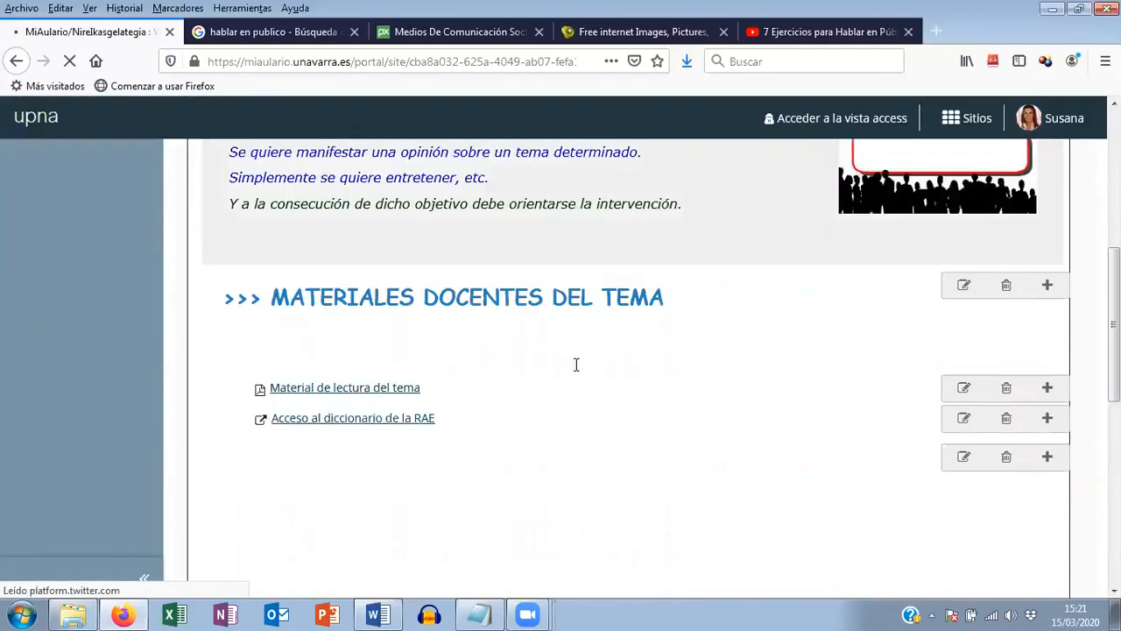
pyautogui.scroll(-2, 567, 365)
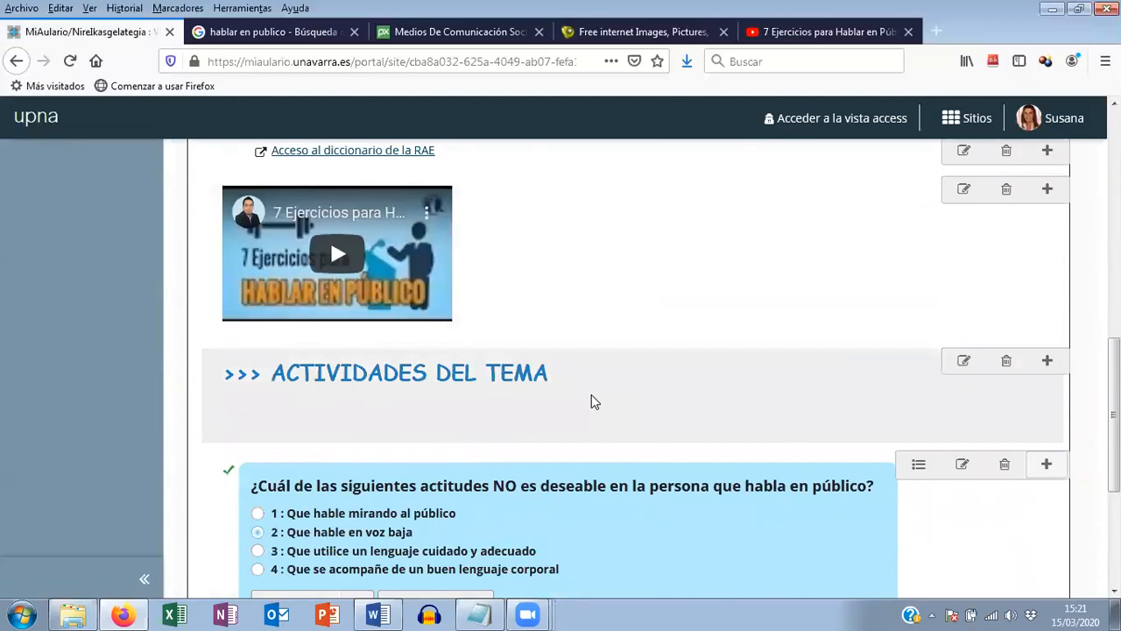
pyautogui.scroll(-2, 570, 368)
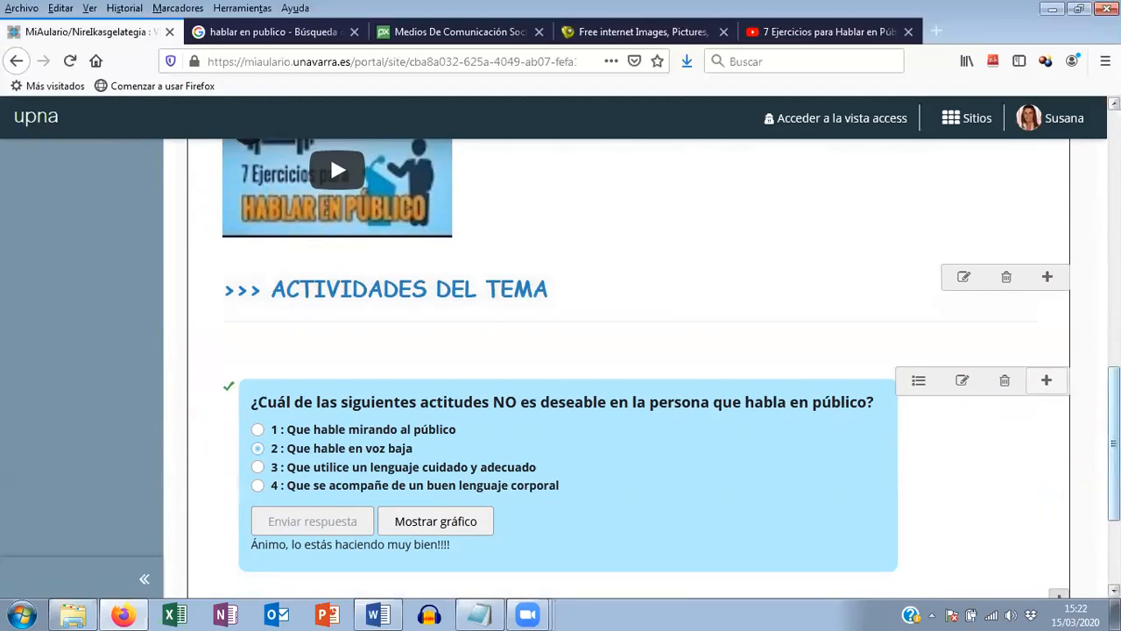
# - Open the site's configuration page to see where its tools are edited
pyautogui.scroll(4, 329, 154)
pyautogui.scroll(10, 330, 153)
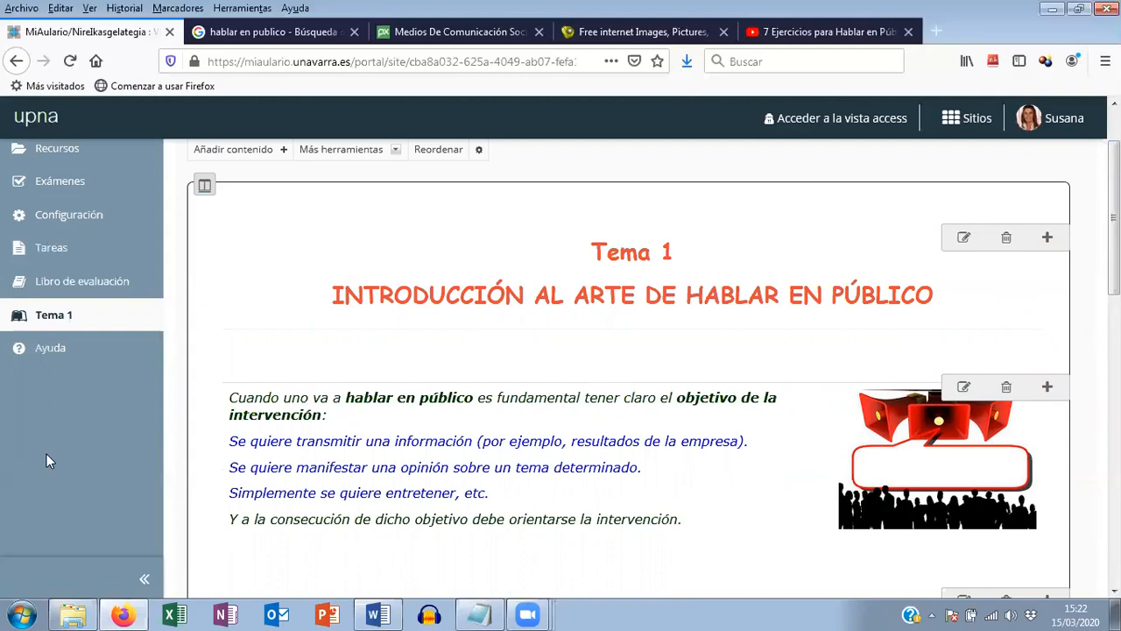
pyautogui.scroll(2, 190, 303)
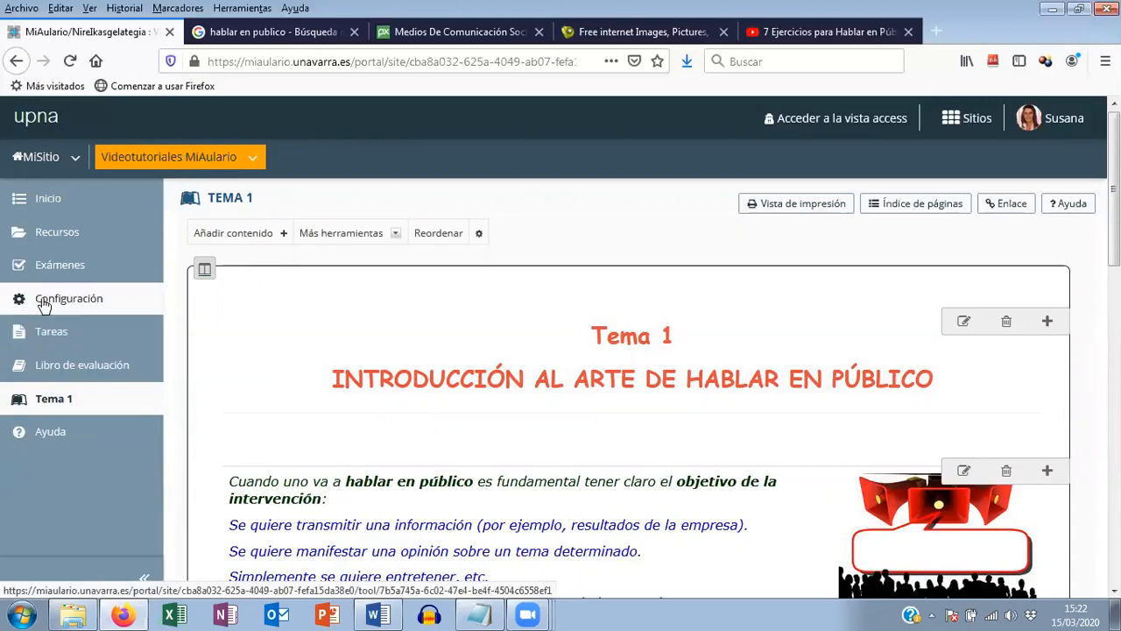
pyautogui.click(69, 301)
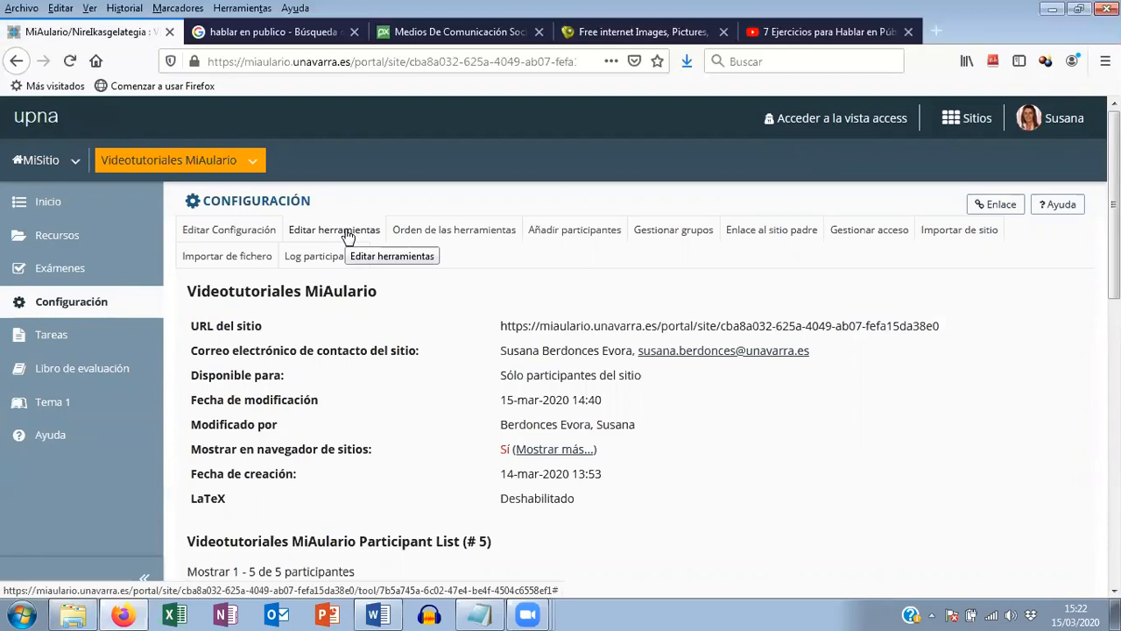
# - Start a new task in Tareas with the title "Tarea del tema 1" and the instructions "Instrucciones...."
pyautogui.click(52, 340)
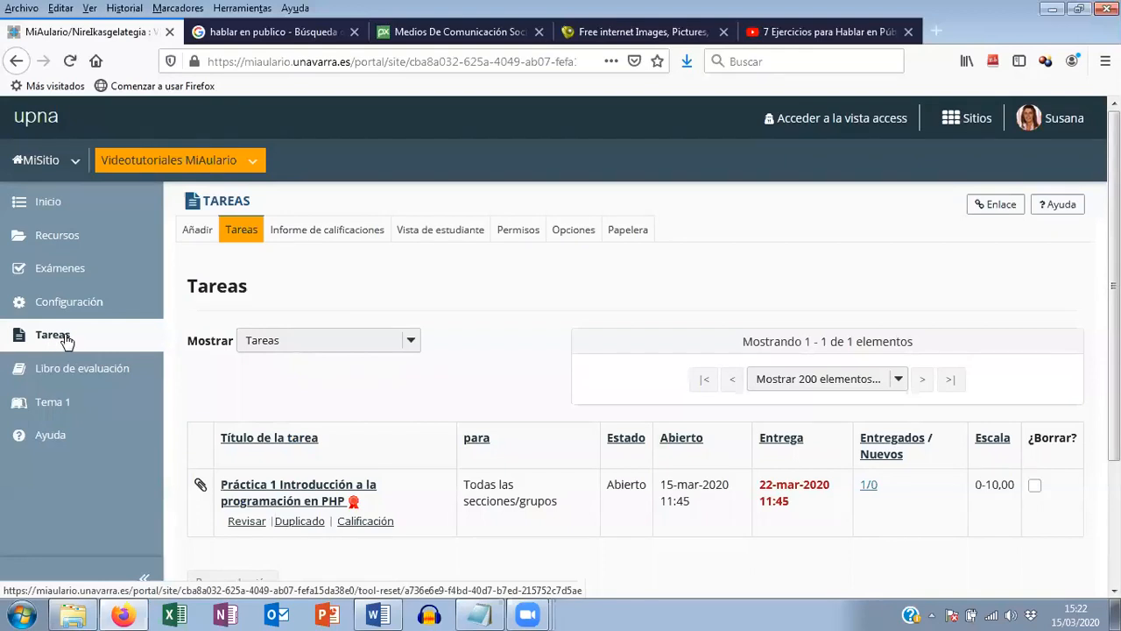
pyautogui.click(194, 243)
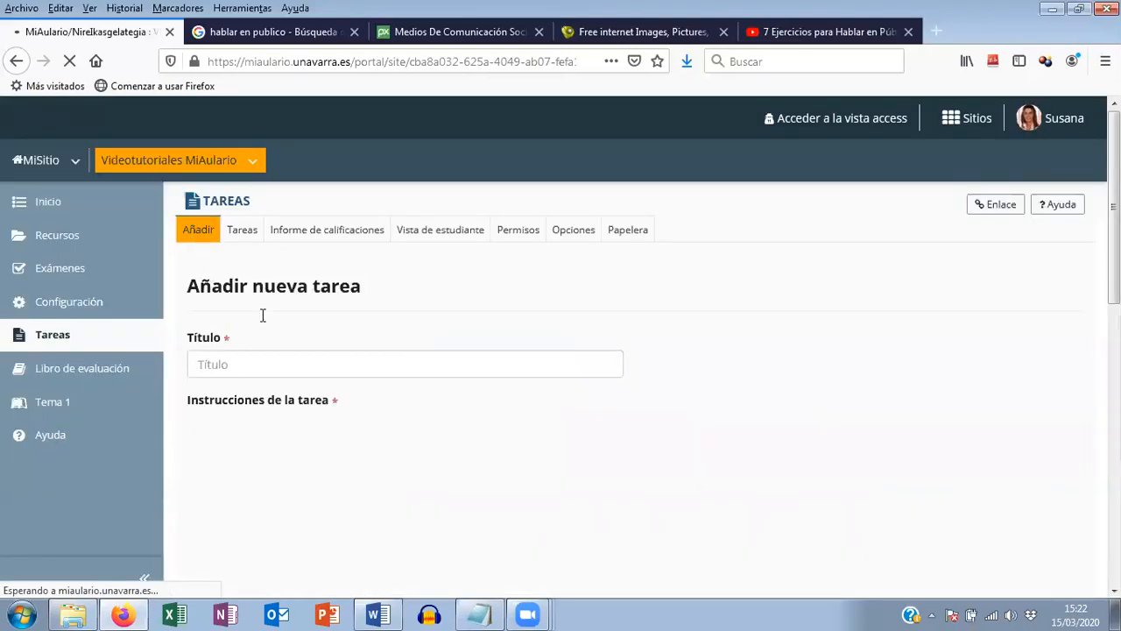
pyautogui.click(244, 366)
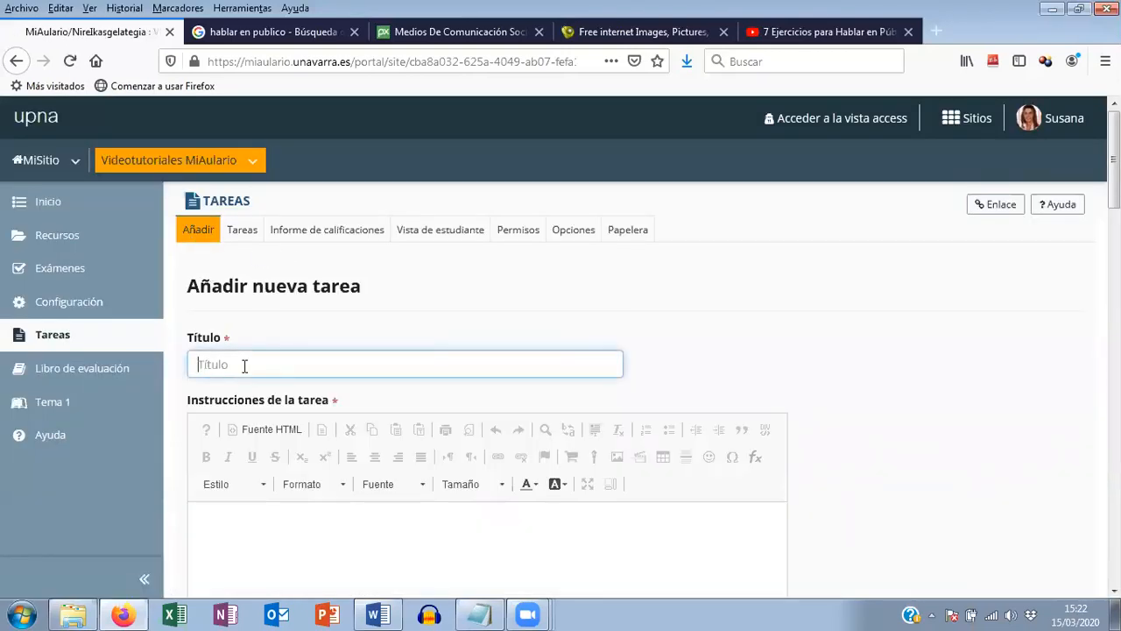
pyautogui.write('TEma')
pyautogui.press('BackSpace')
pyautogui.press('BackSpace')
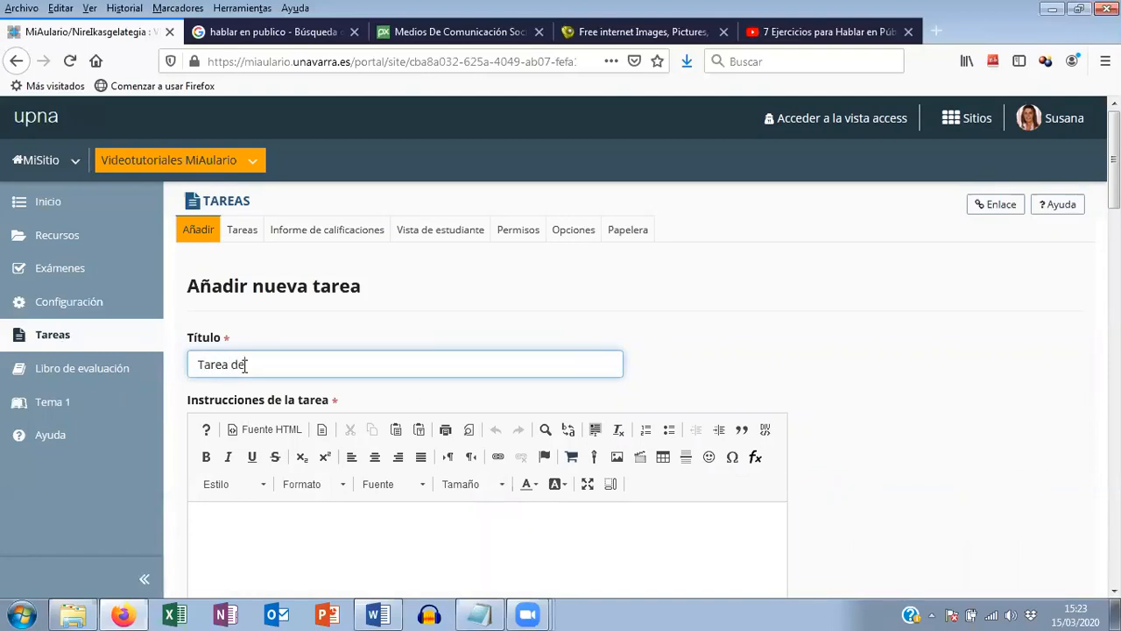
pyautogui.write('rea del tema 1')
pyautogui.click(239, 532)
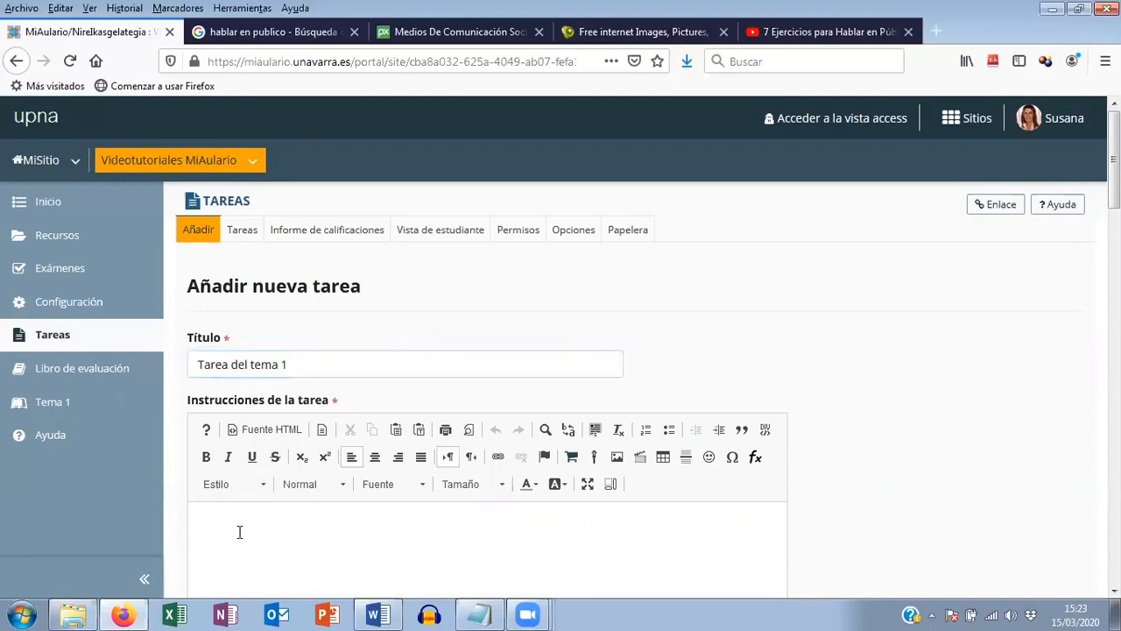
pyautogui.write('Instrucciones....')
# - Set the task's submission type to "Subida de un fichero únicamente"
pyautogui.scroll(-3, 418, 409)
pyautogui.scroll(-1, 419, 410)
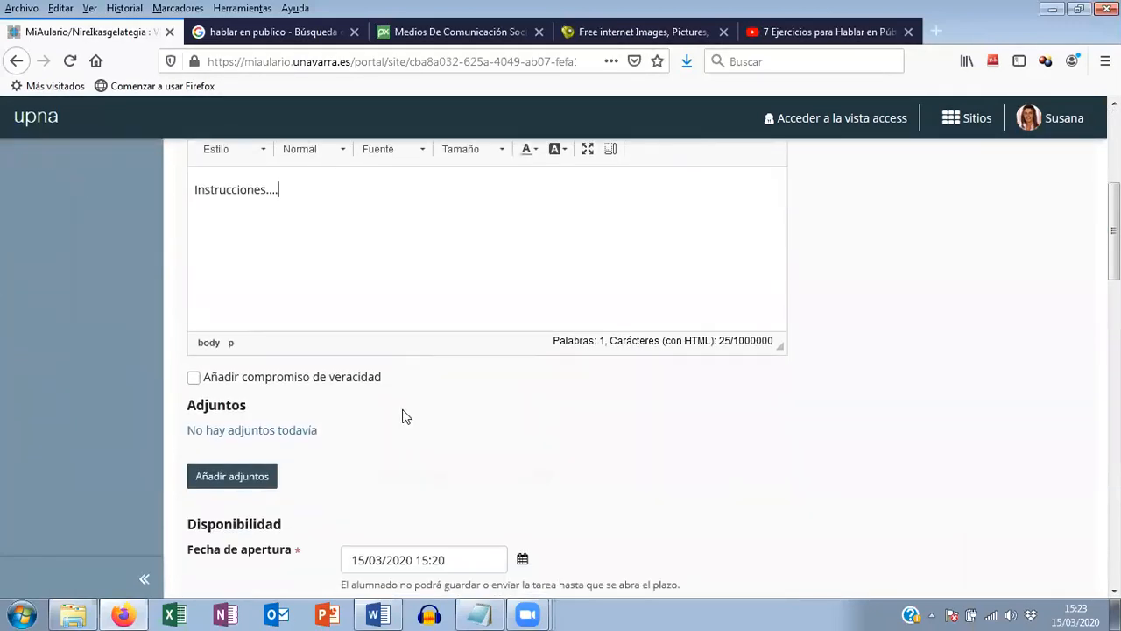
pyautogui.scroll(-1, 426, 391)
pyautogui.scroll(-1, 427, 391)
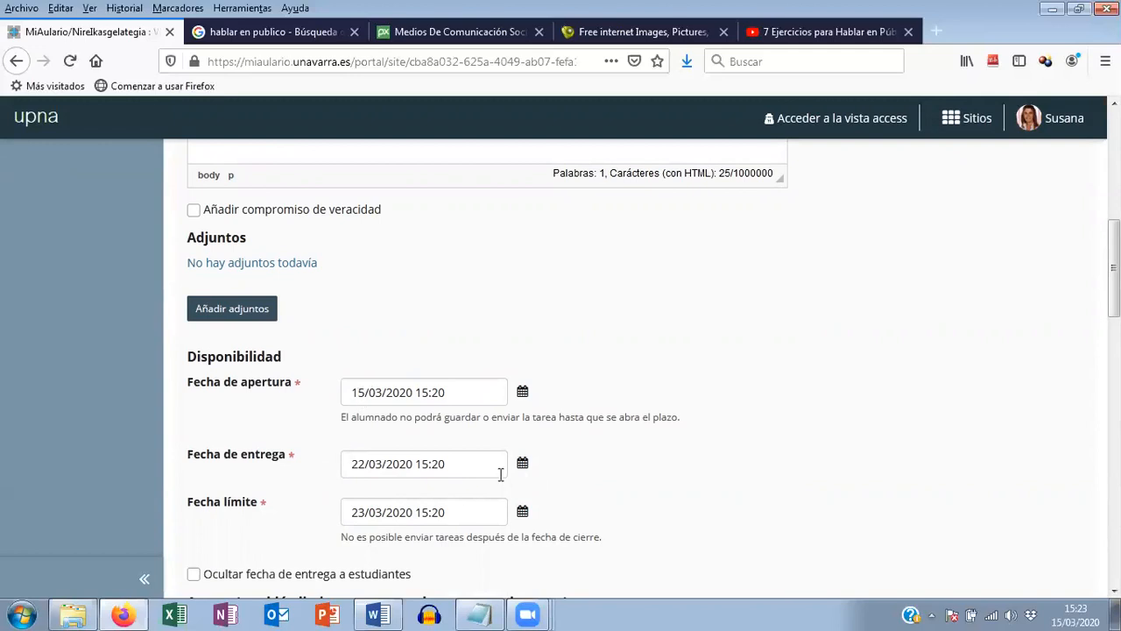
pyautogui.scroll(-4, 617, 464)
pyautogui.scroll(-1, 618, 462)
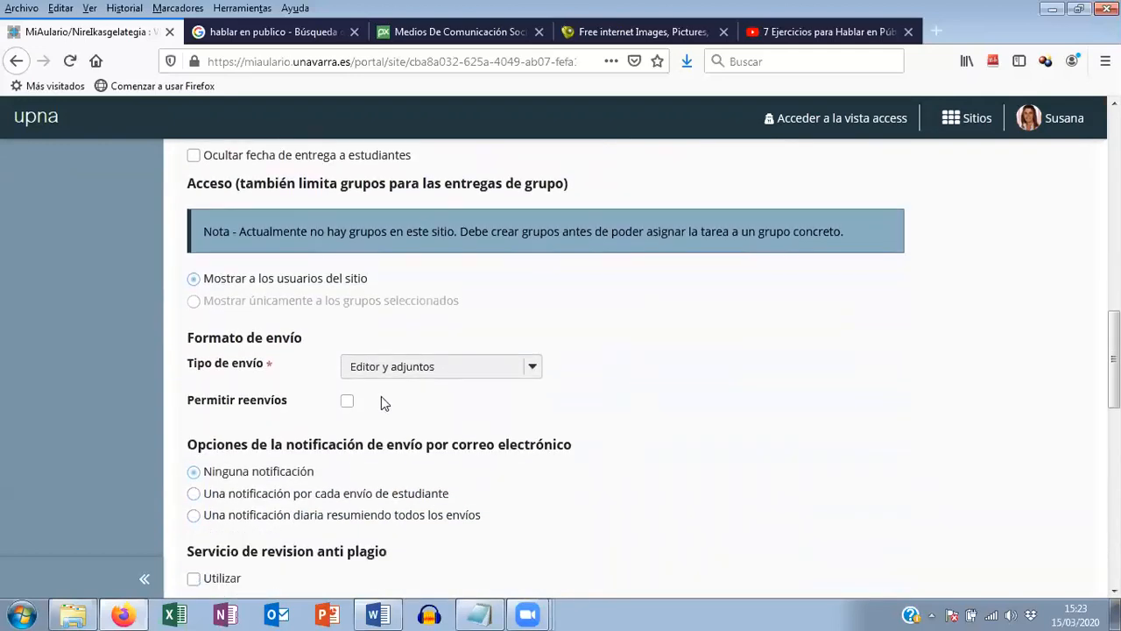
pyautogui.click(396, 367)
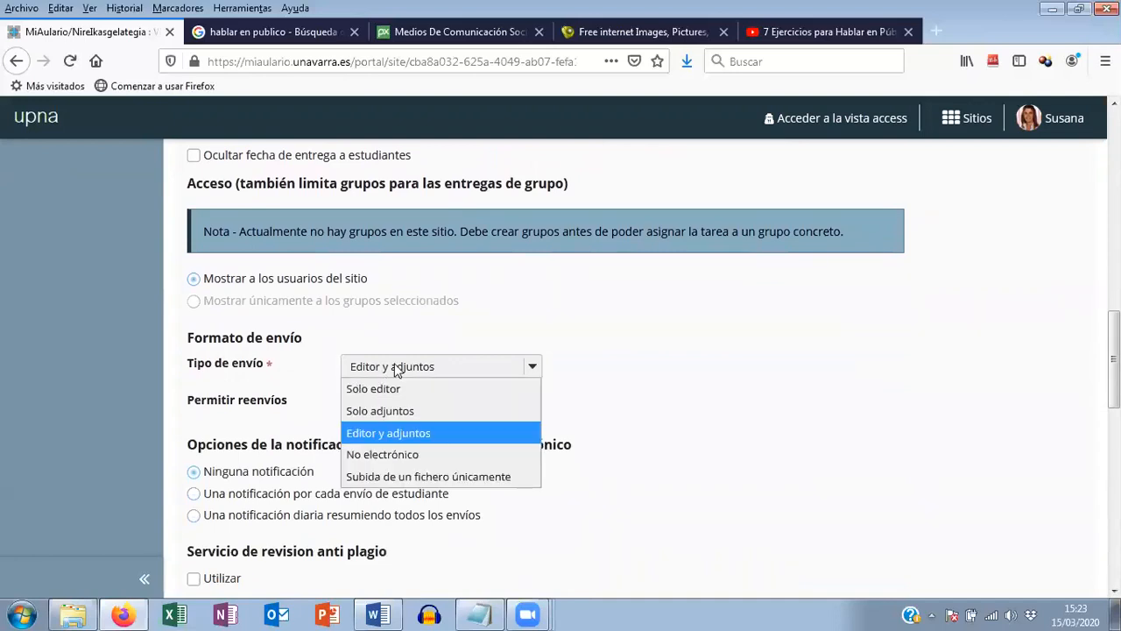
pyautogui.click(420, 475)
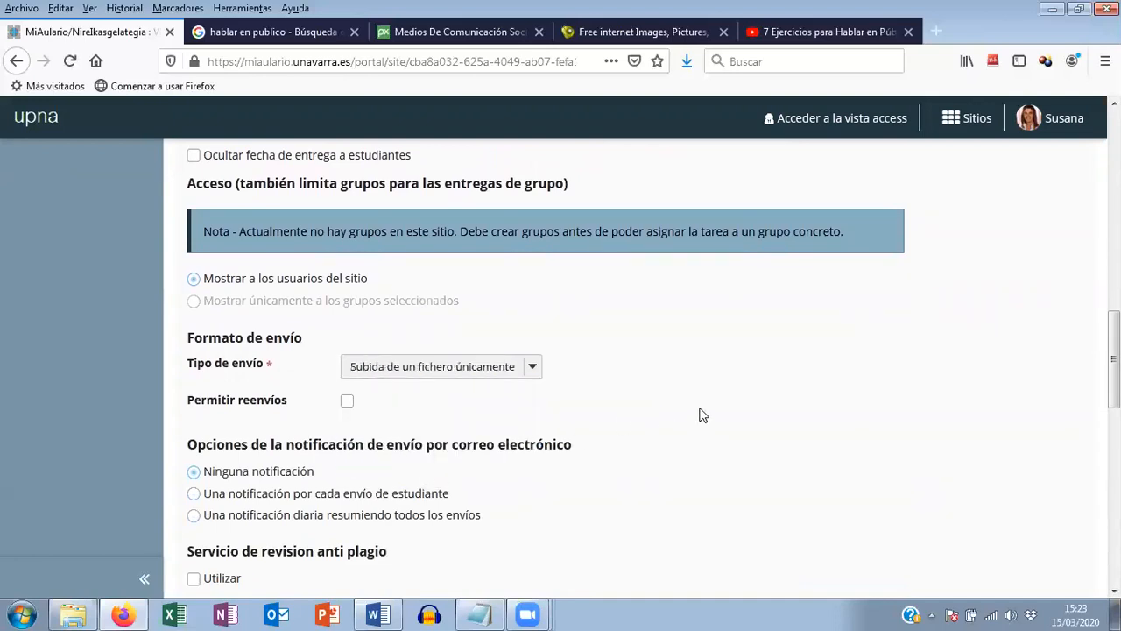
pyautogui.scroll(-3, 701, 414)
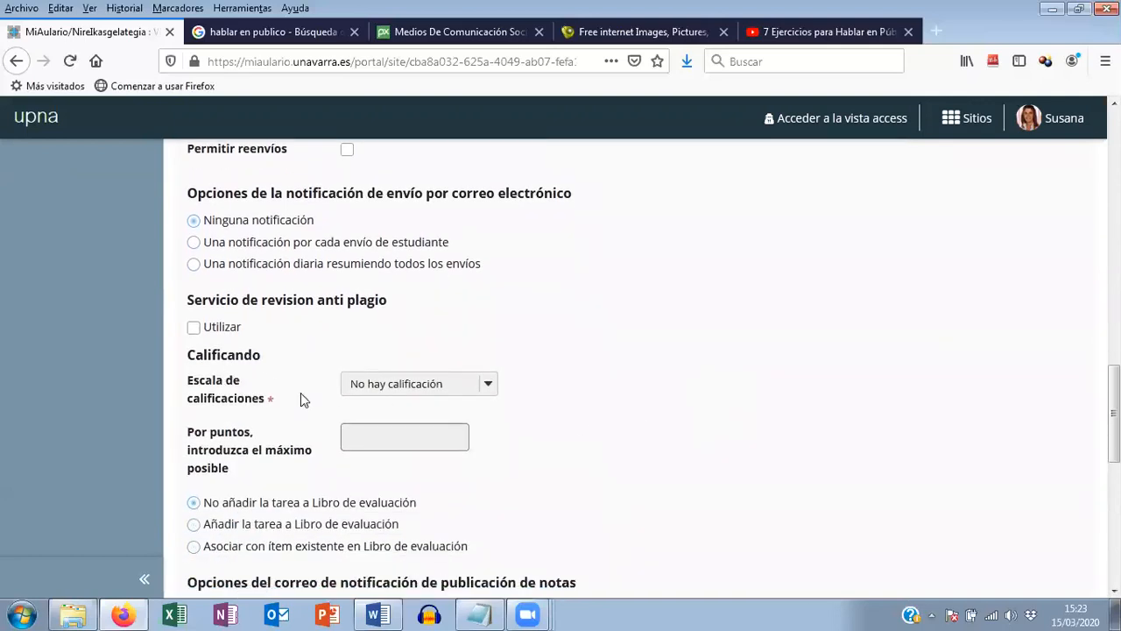
# - Set the task's grading scale to Puntos with a maximum of 10 points
pyautogui.click(415, 385)
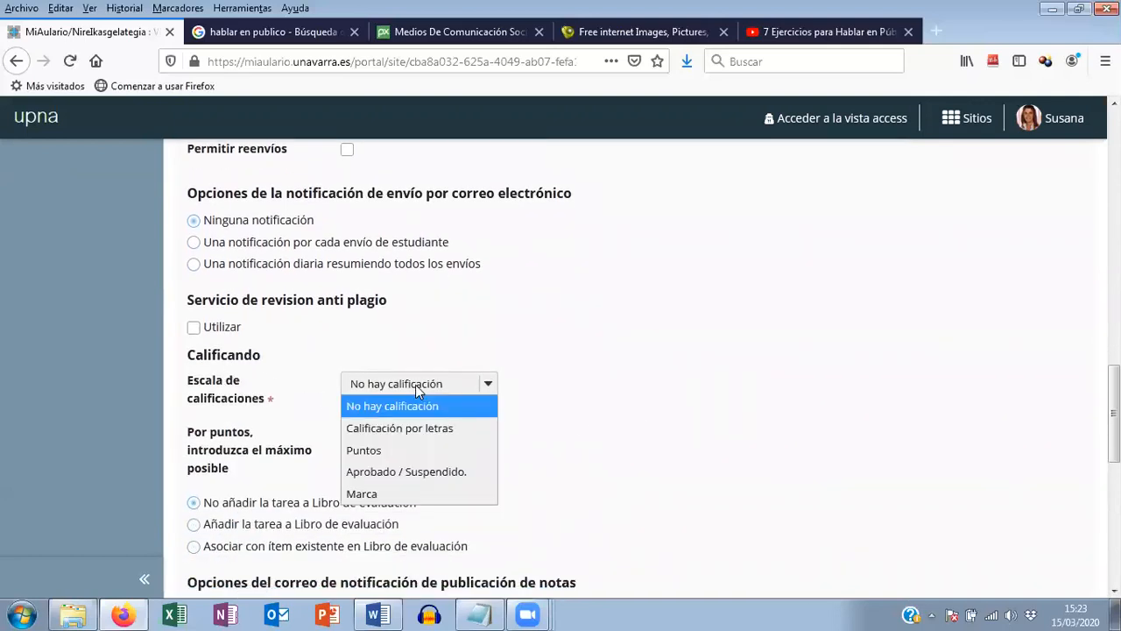
pyautogui.click(391, 447)
pyautogui.write('10')
pyautogui.click(544, 457)
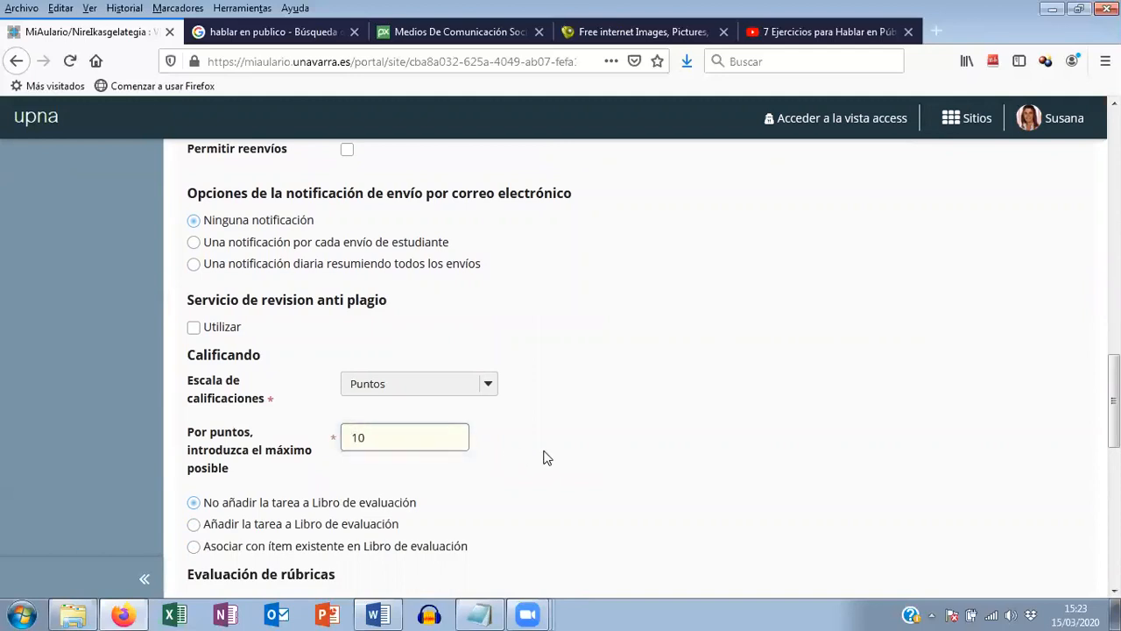
# - Publish the task with the remaining gradebook, notification and additional options left at their defaults
pyautogui.scroll(-3, 565, 448)
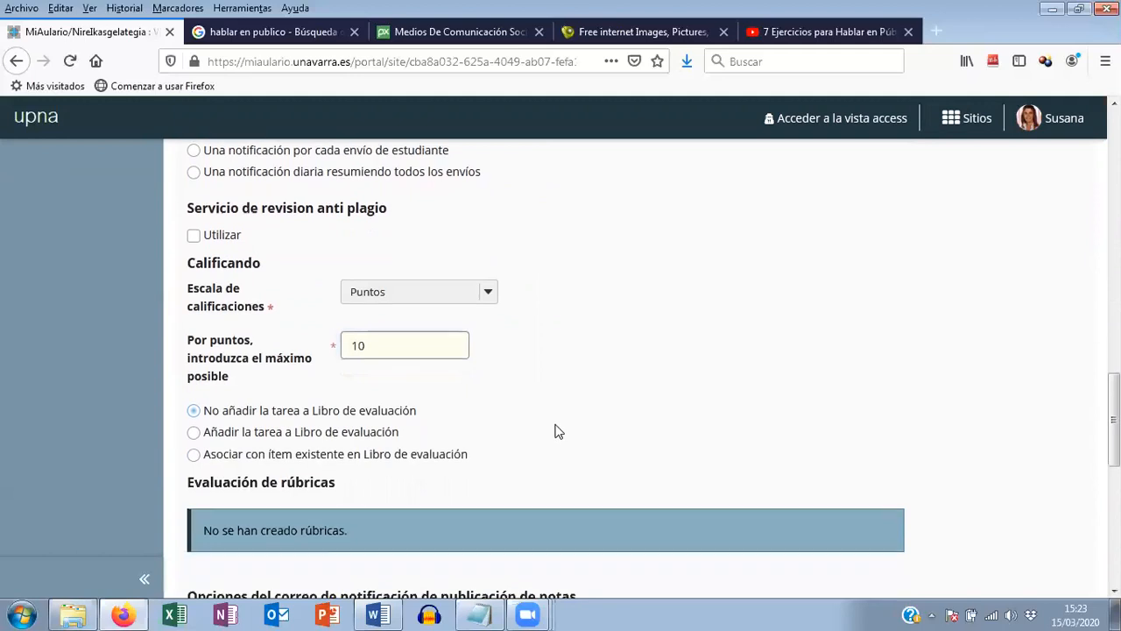
pyautogui.scroll(-2, 490, 325)
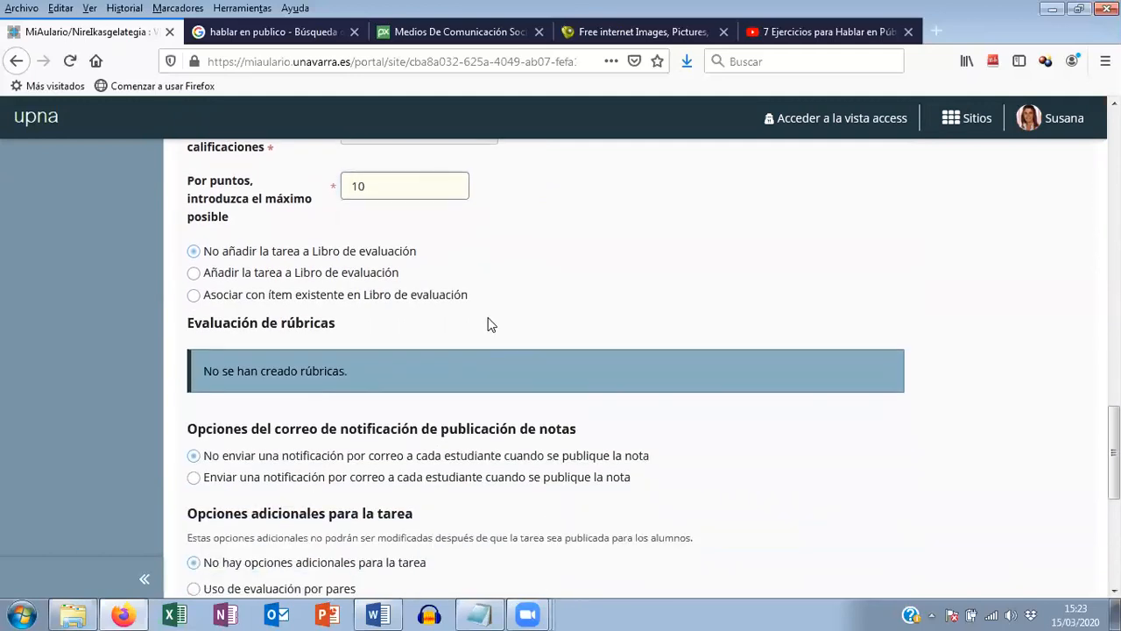
pyautogui.scroll(-5, 490, 325)
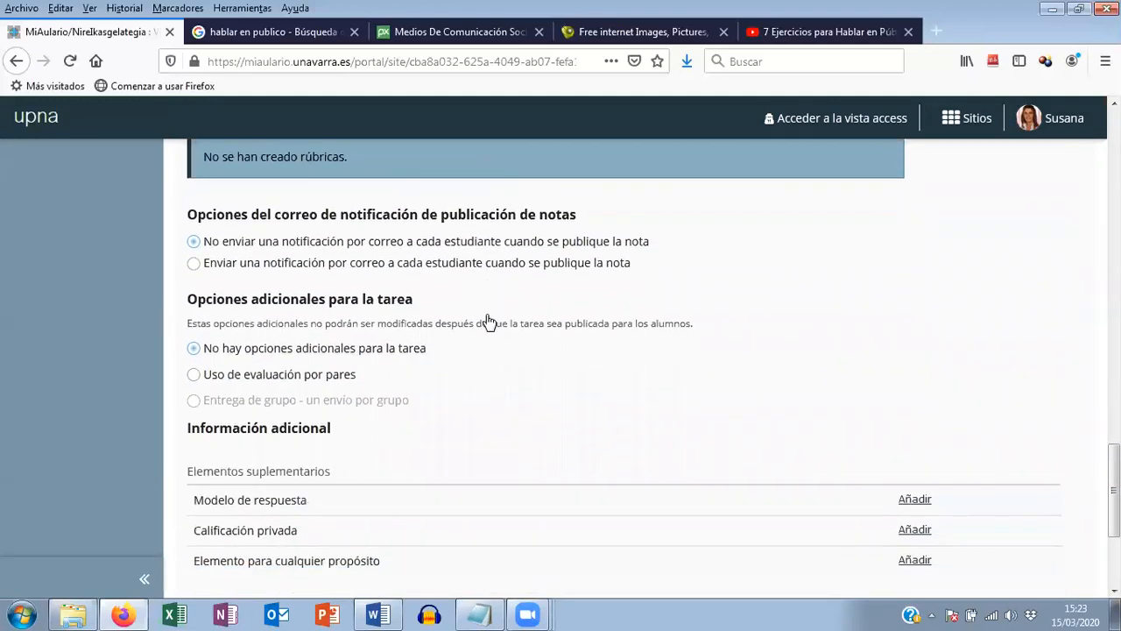
pyautogui.scroll(-1, 488, 322)
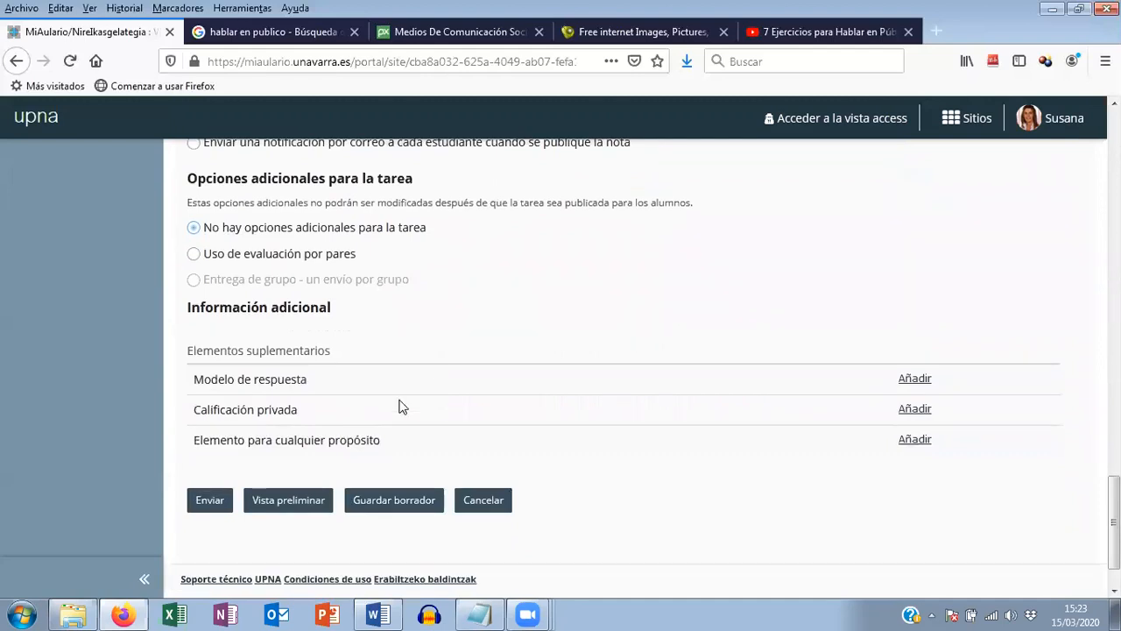
pyautogui.click(207, 499)
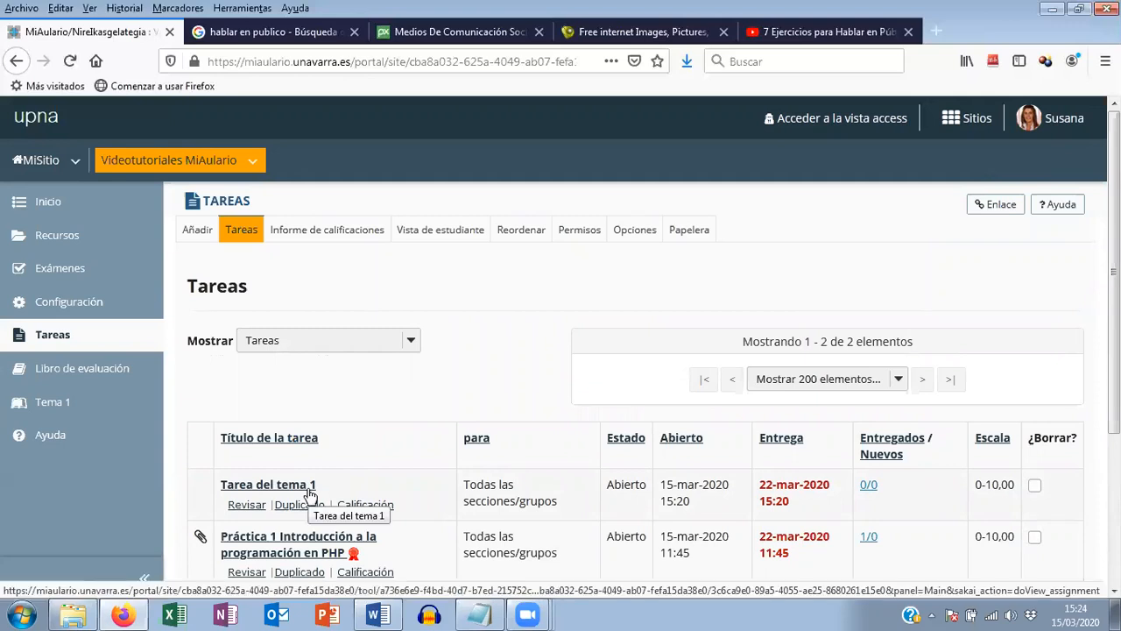
# - Add a link to the existing task "Tarea del tema 1" at the end of the Tema 1 page
pyautogui.click(47, 407)
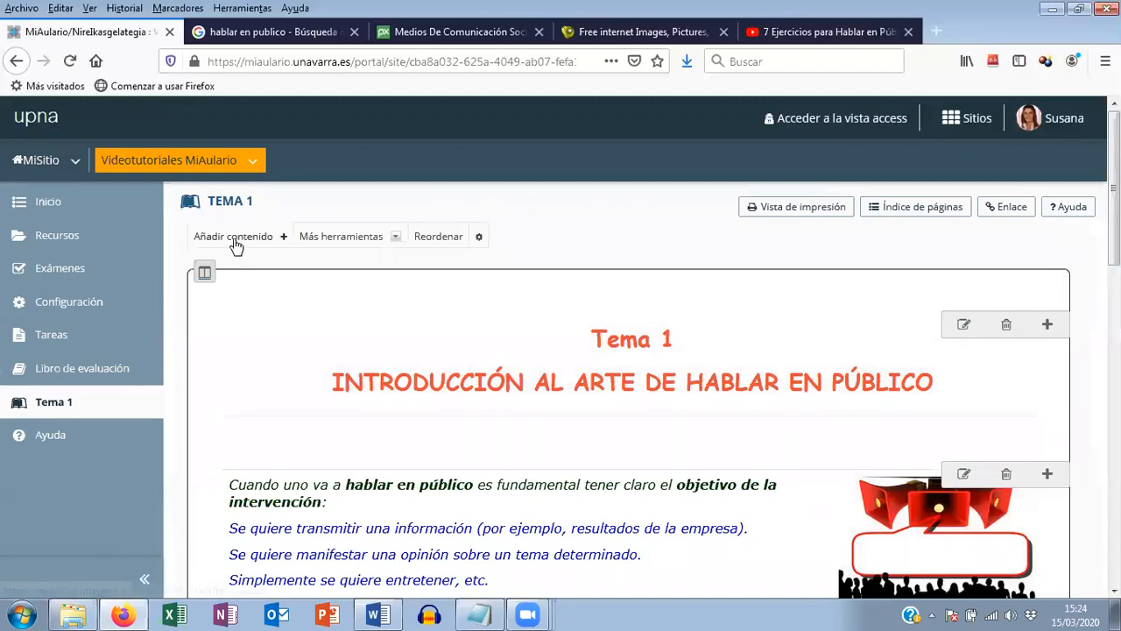
pyautogui.click(237, 244)
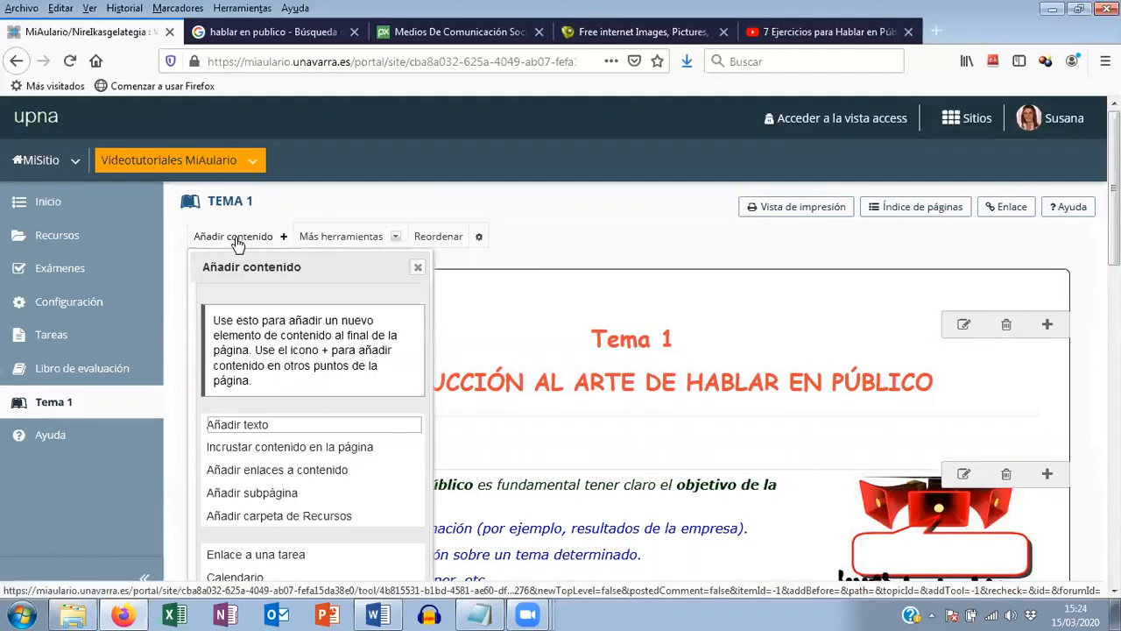
pyautogui.scroll(-4, 285, 336)
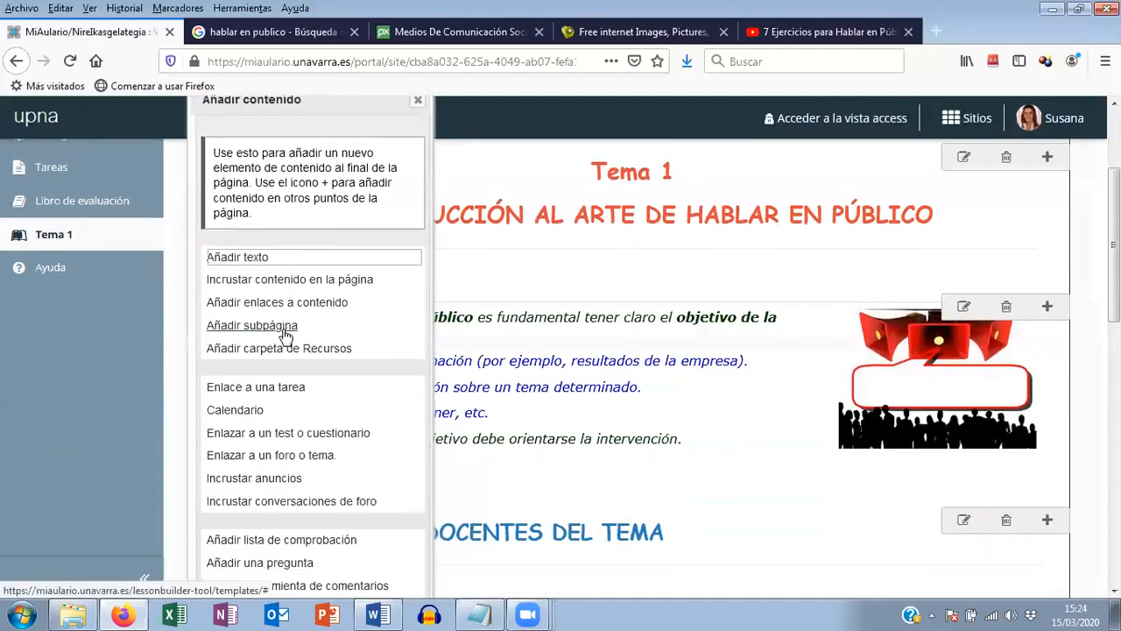
pyautogui.scroll(-2, 285, 335)
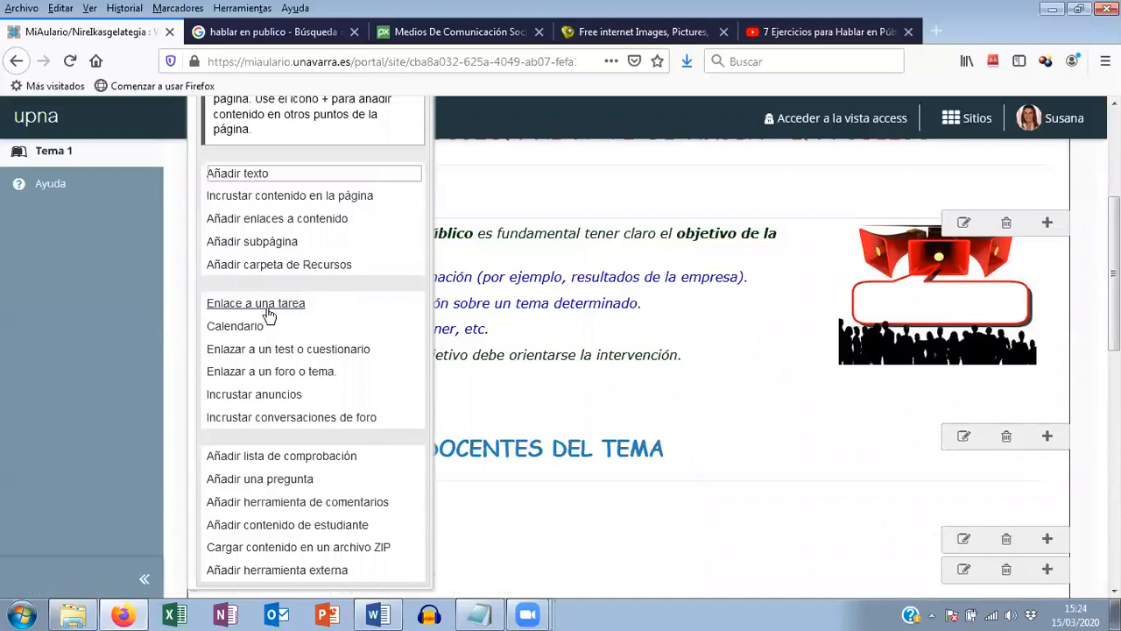
pyautogui.click(260, 306)
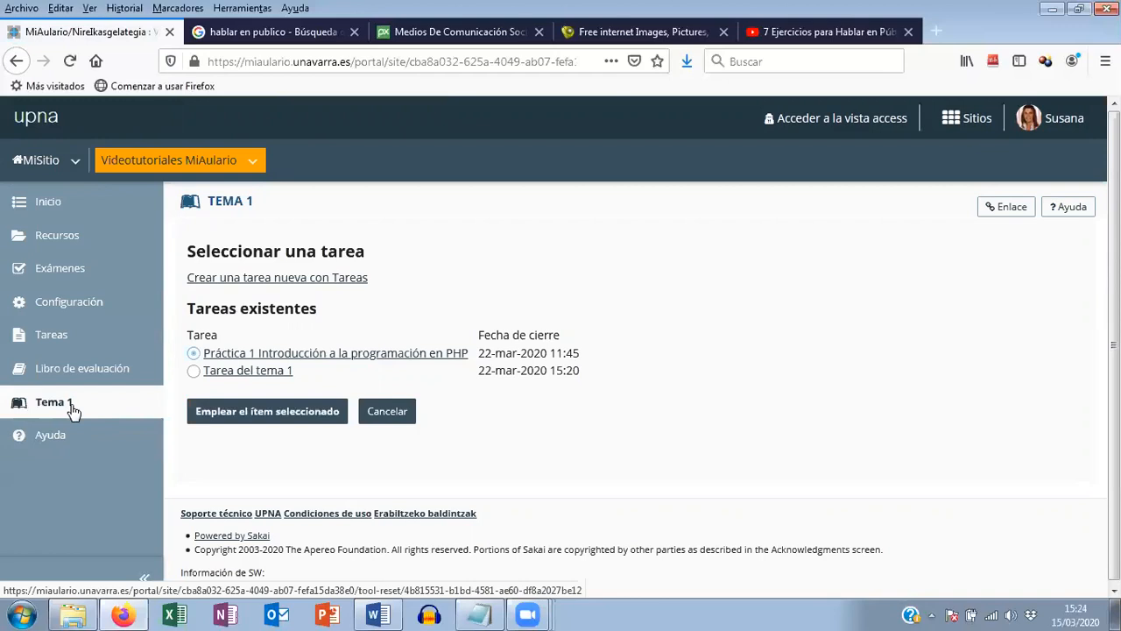
pyautogui.click(195, 375)
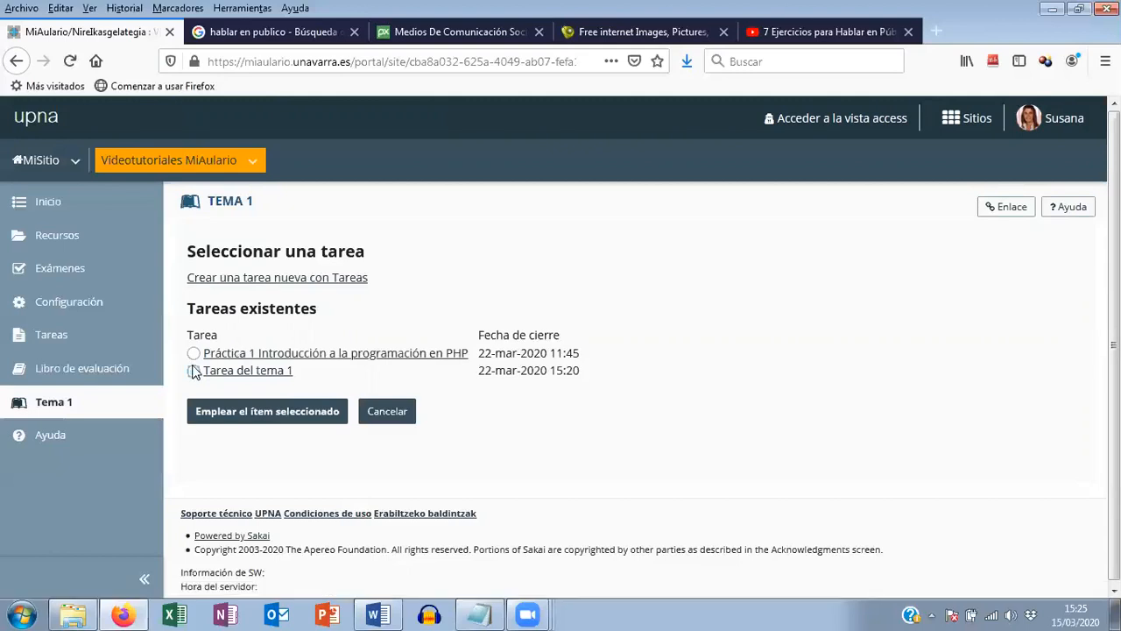
pyautogui.click(261, 417)
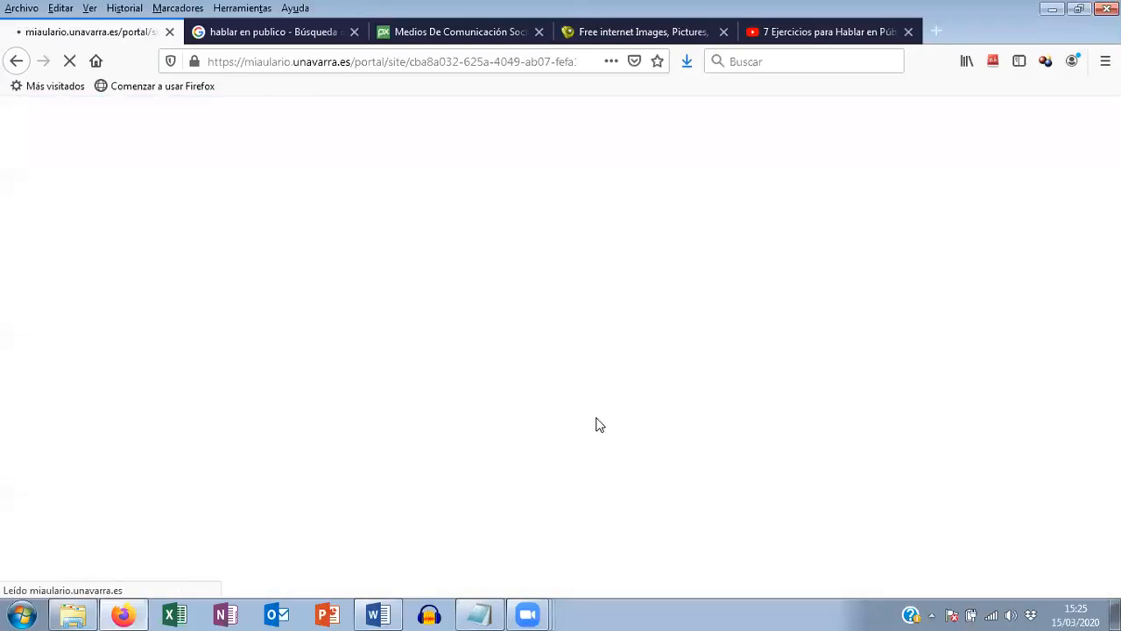
pyautogui.scroll(-15, 578, 386)
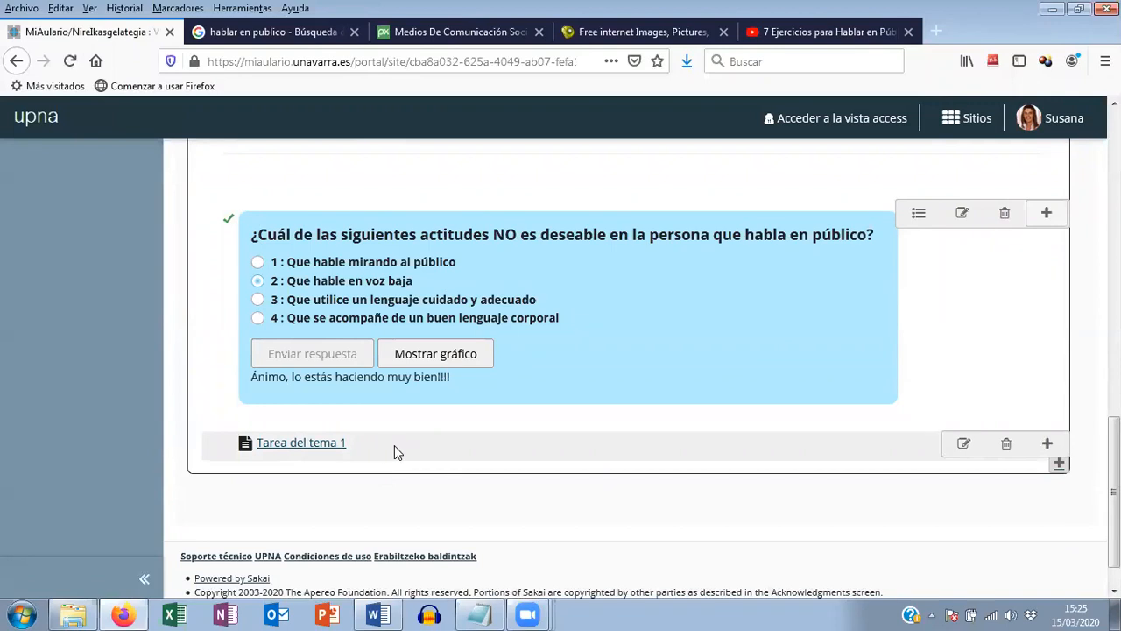
# - Add a link to the existing exam "Examen de prueba" at the end of the Tema 1 page and check it under the activities
pyautogui.scroll(3, 443, 422)
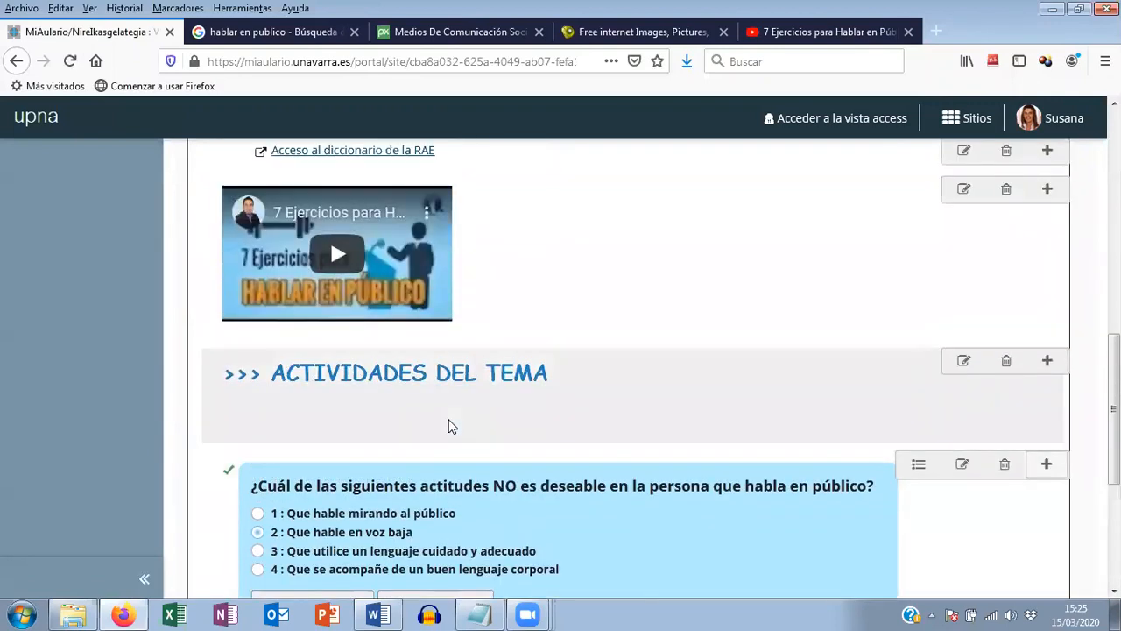
pyautogui.scroll(4, 564, 462)
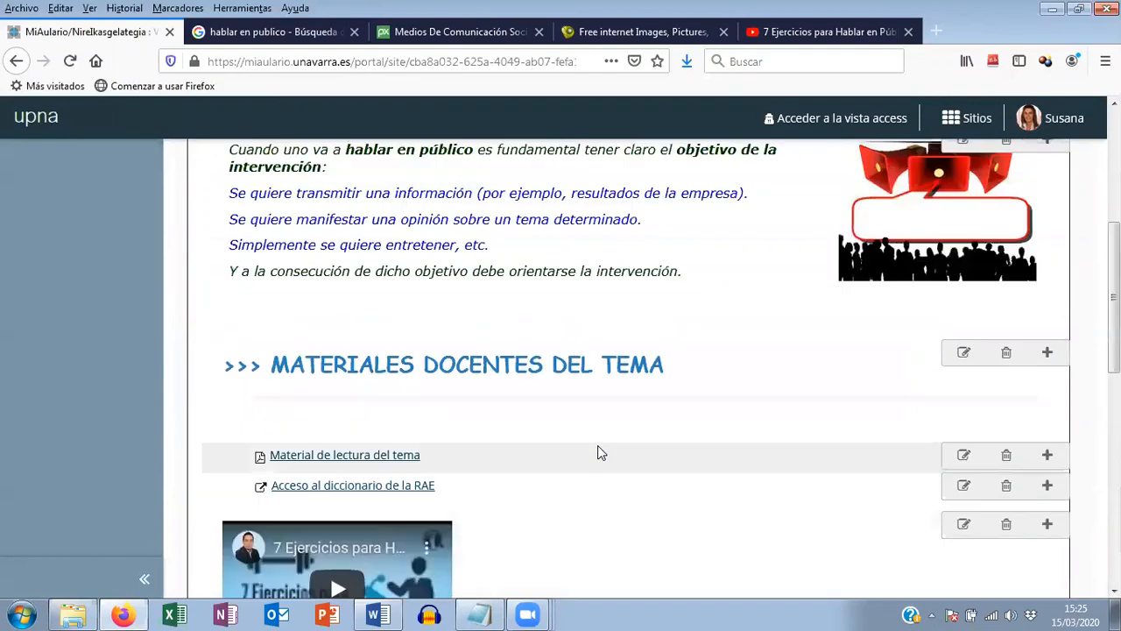
pyautogui.scroll(2, 598, 447)
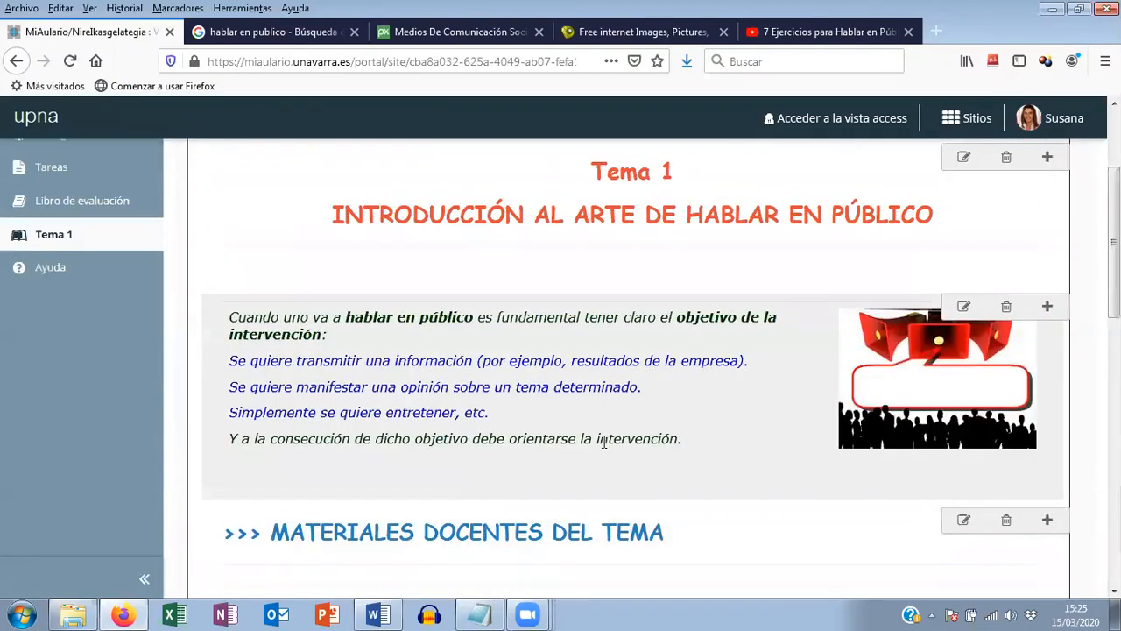
pyautogui.scroll(2, 601, 447)
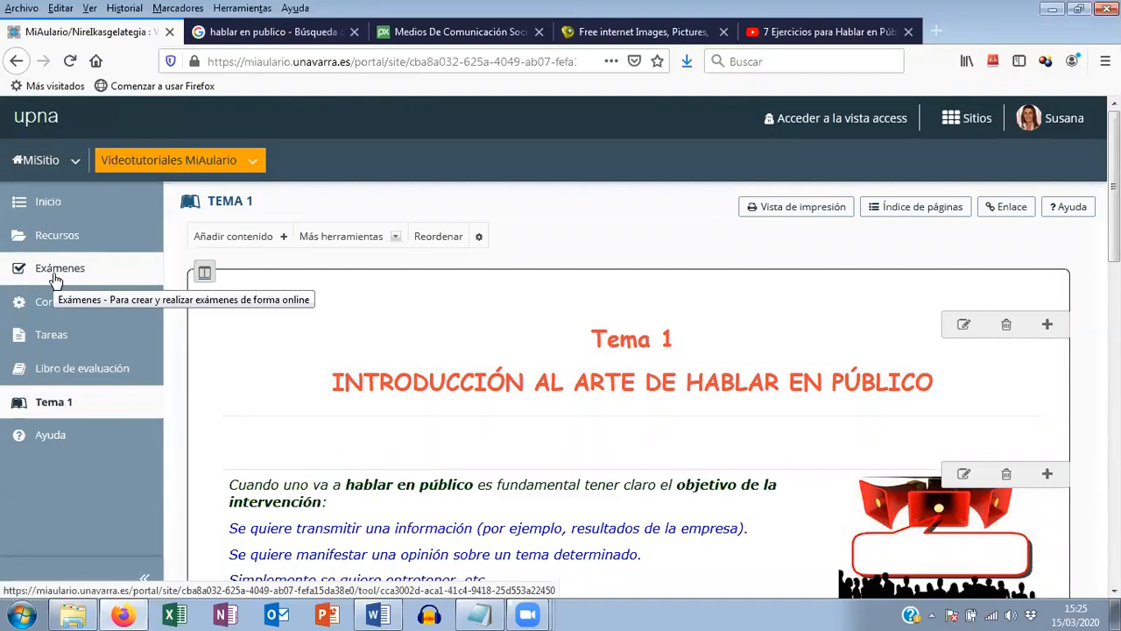
pyautogui.click(235, 238)
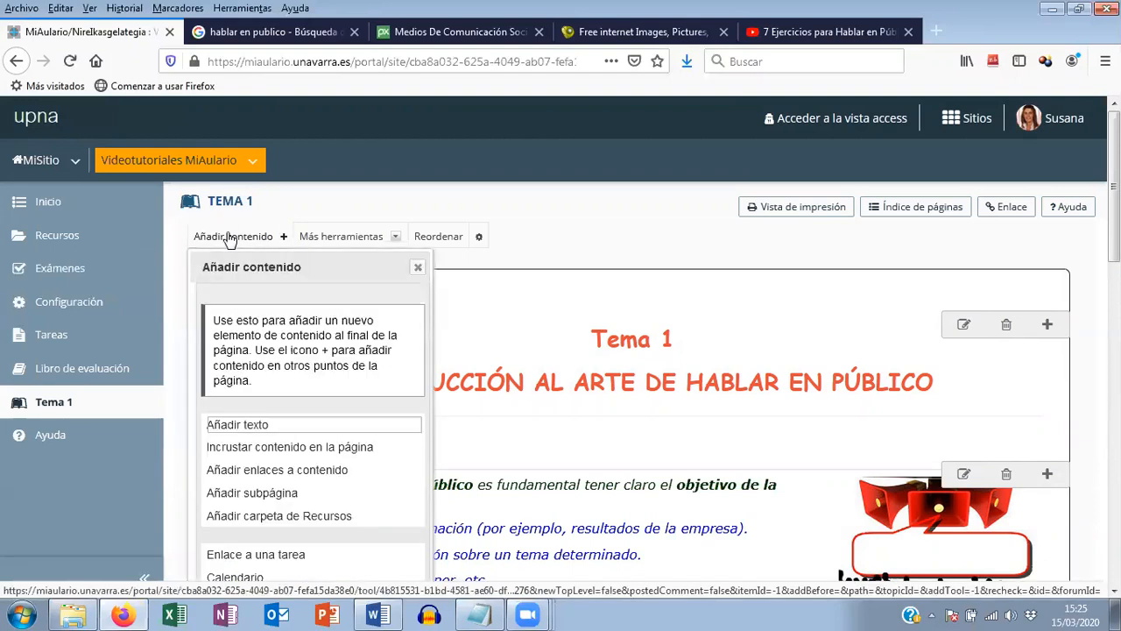
pyautogui.scroll(-5, 271, 298)
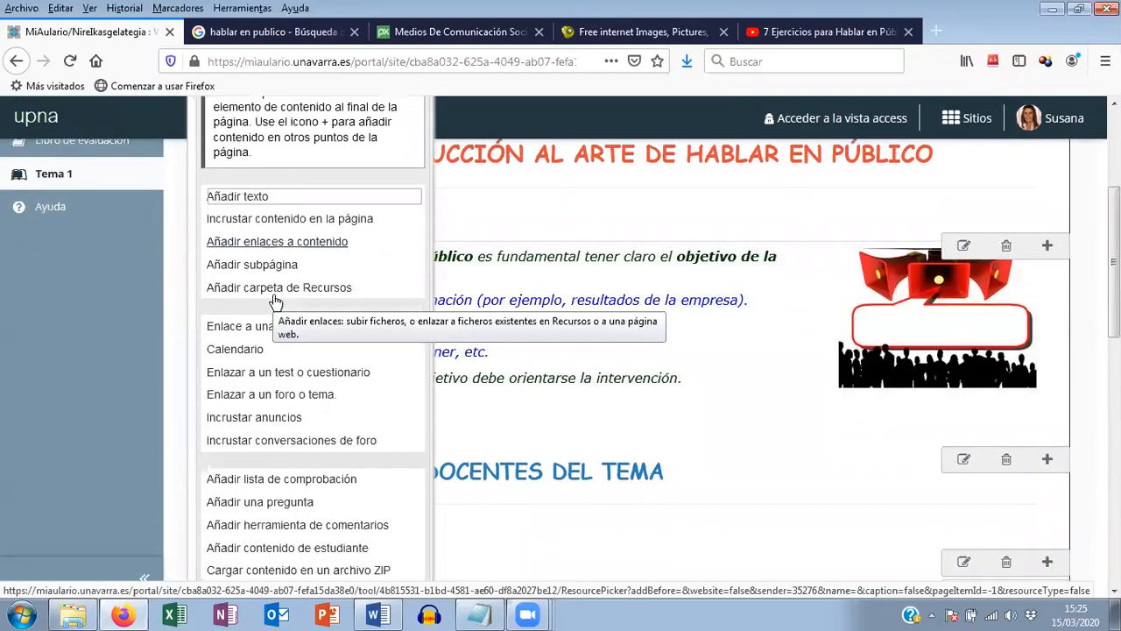
pyautogui.click(289, 350)
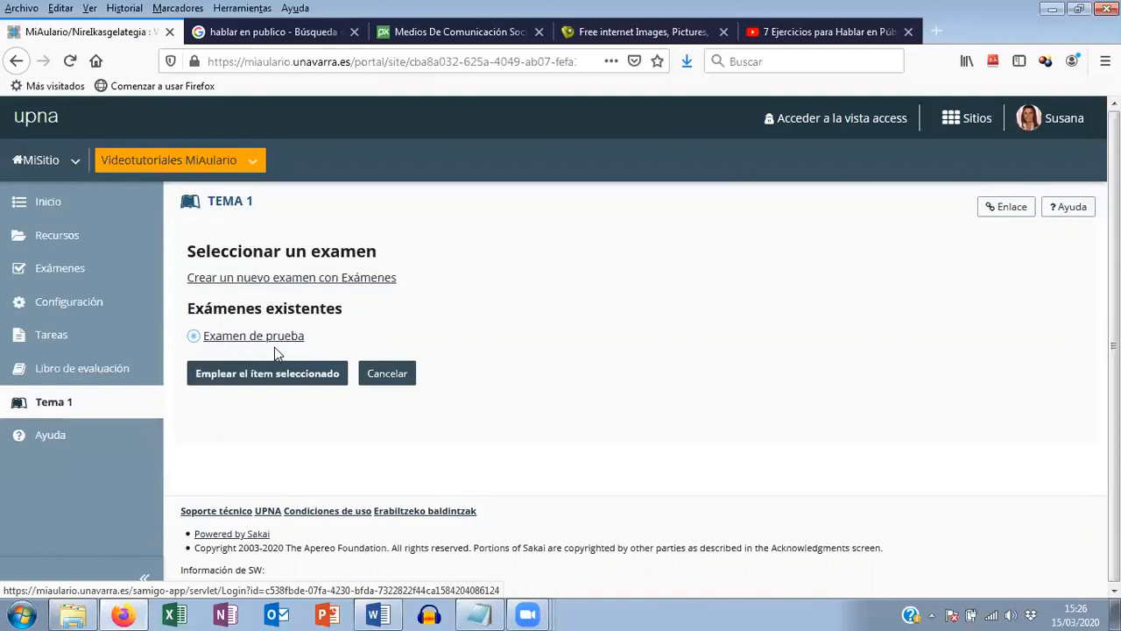
pyautogui.click(270, 377)
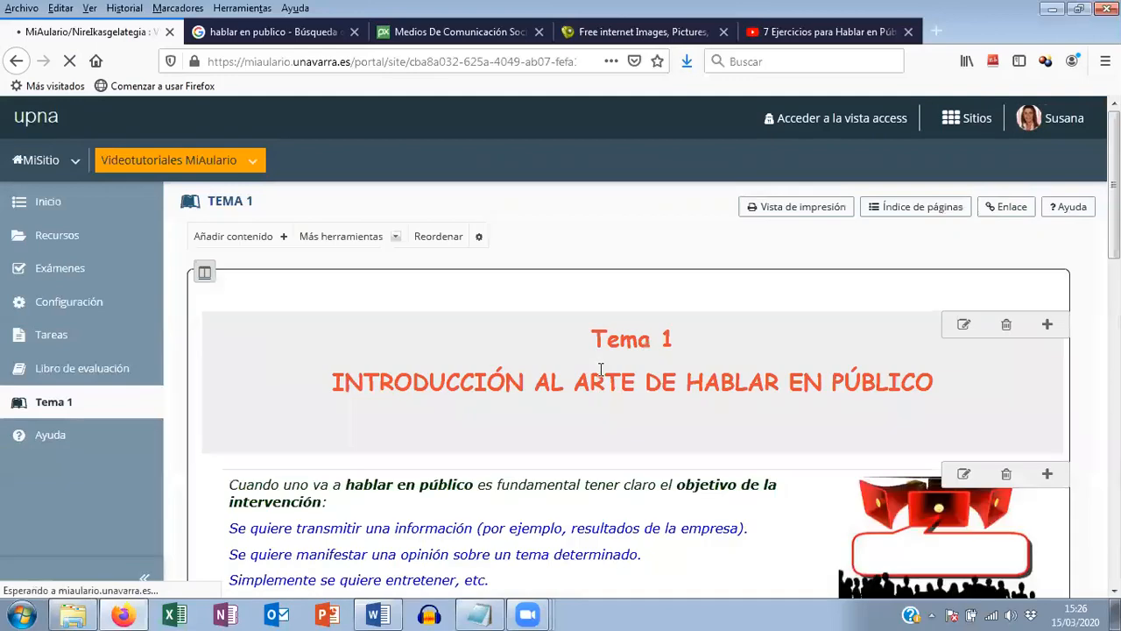
pyautogui.scroll(-1, 601, 368)
pyautogui.scroll(-7, 601, 368)
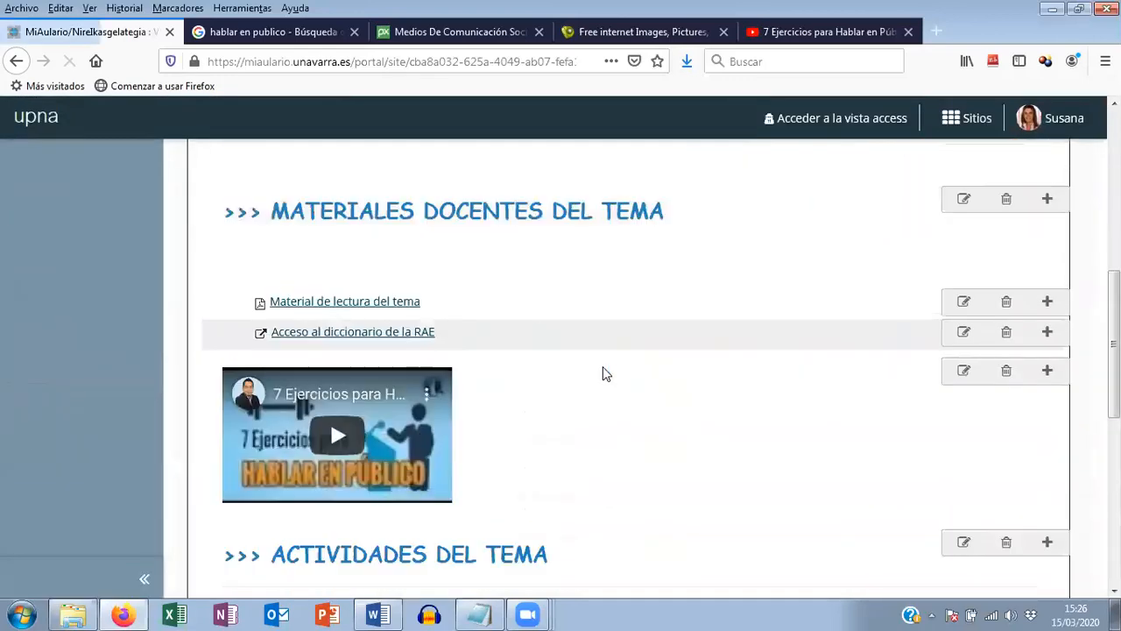
pyautogui.scroll(-3, 602, 374)
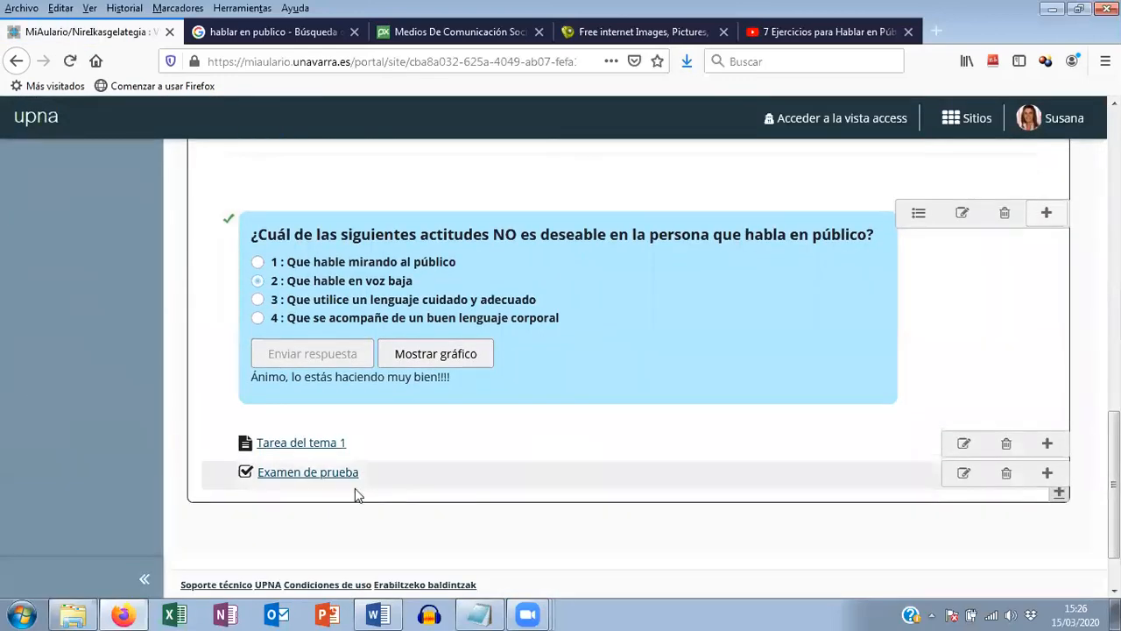
pyautogui.scroll(3, 498, 483)
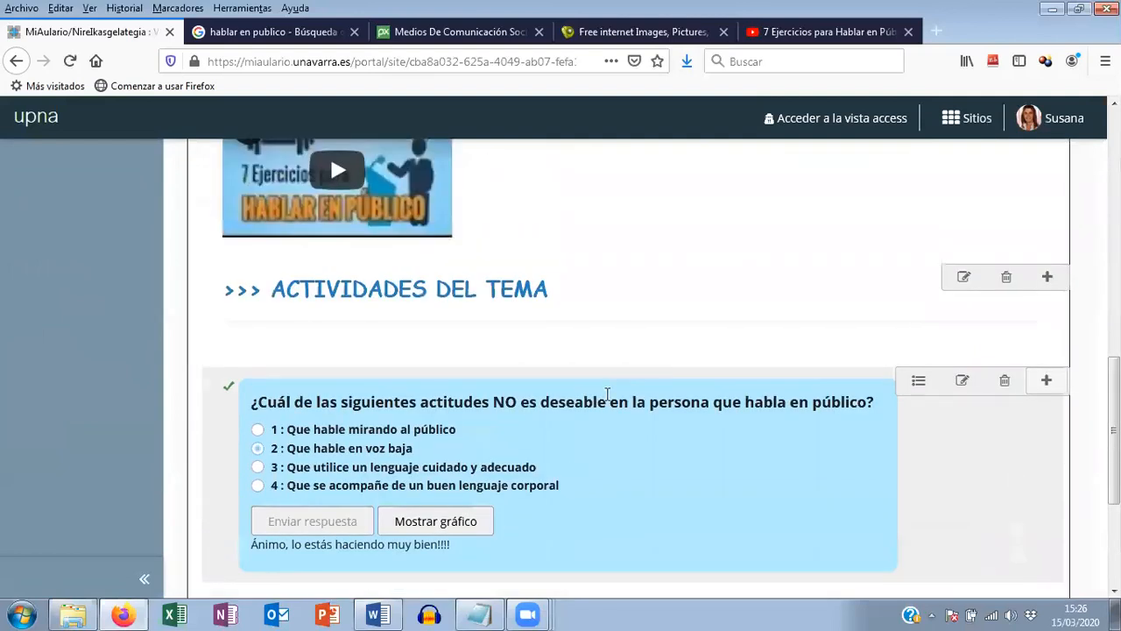
pyautogui.scroll(3, 611, 389)
pyautogui.scroll(-2, 626, 405)
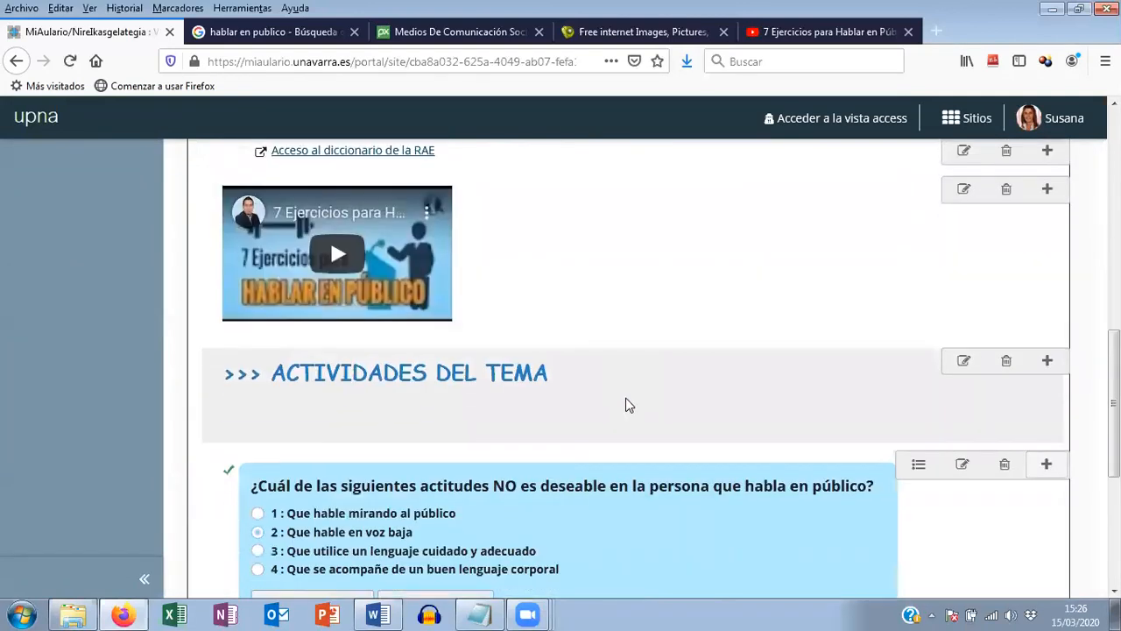
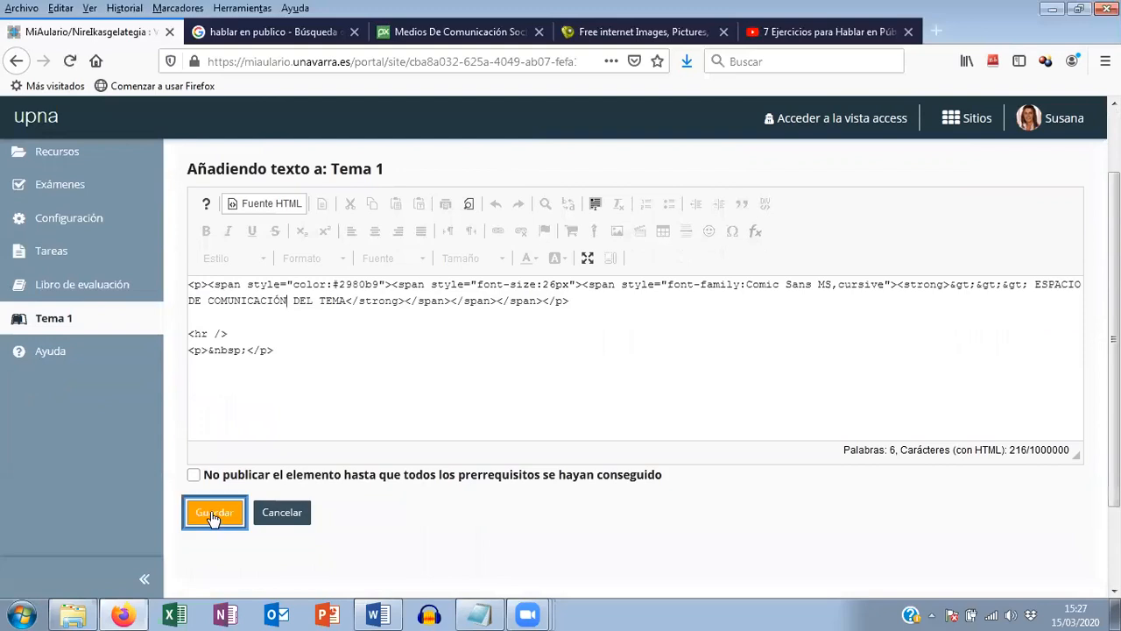
# - Check the "ESPACIO DE COMUNICACIÓN DEL TEMA" heading at the end of the Tema 1 page
pyautogui.scroll(-10, 493, 488)
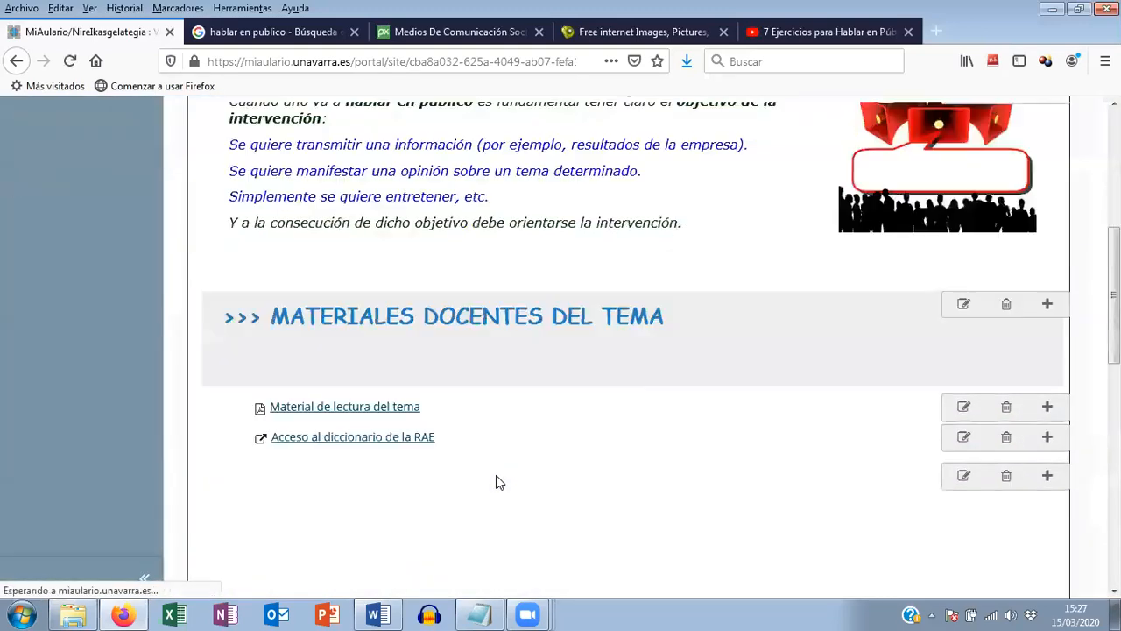
pyautogui.scroll(-2, 473, 476)
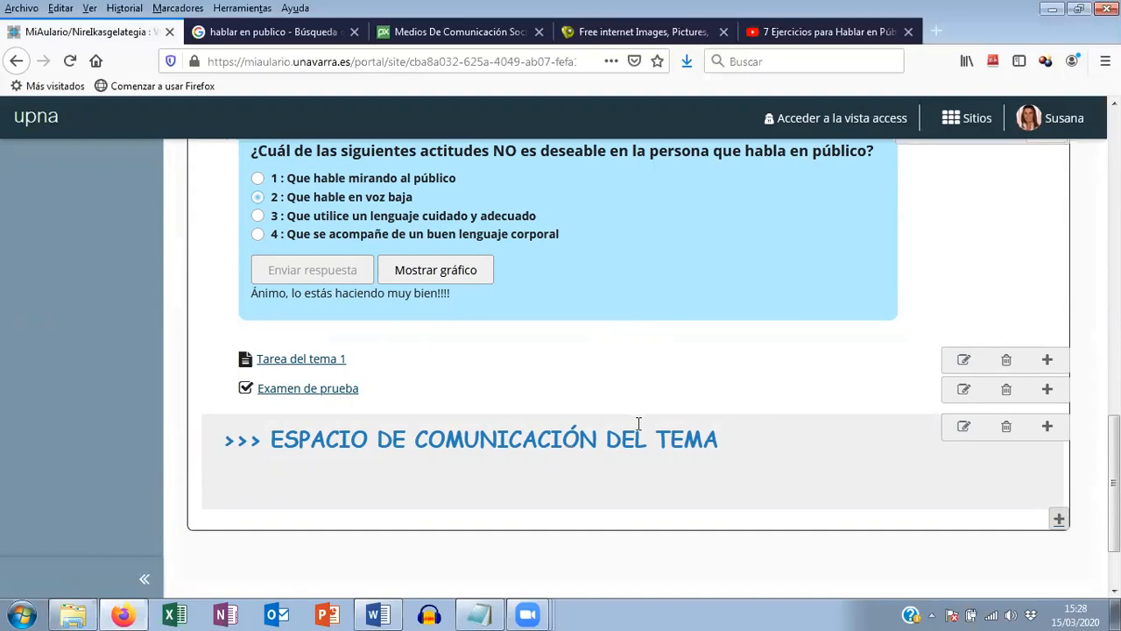
pyautogui.scroll(2, 639, 425)
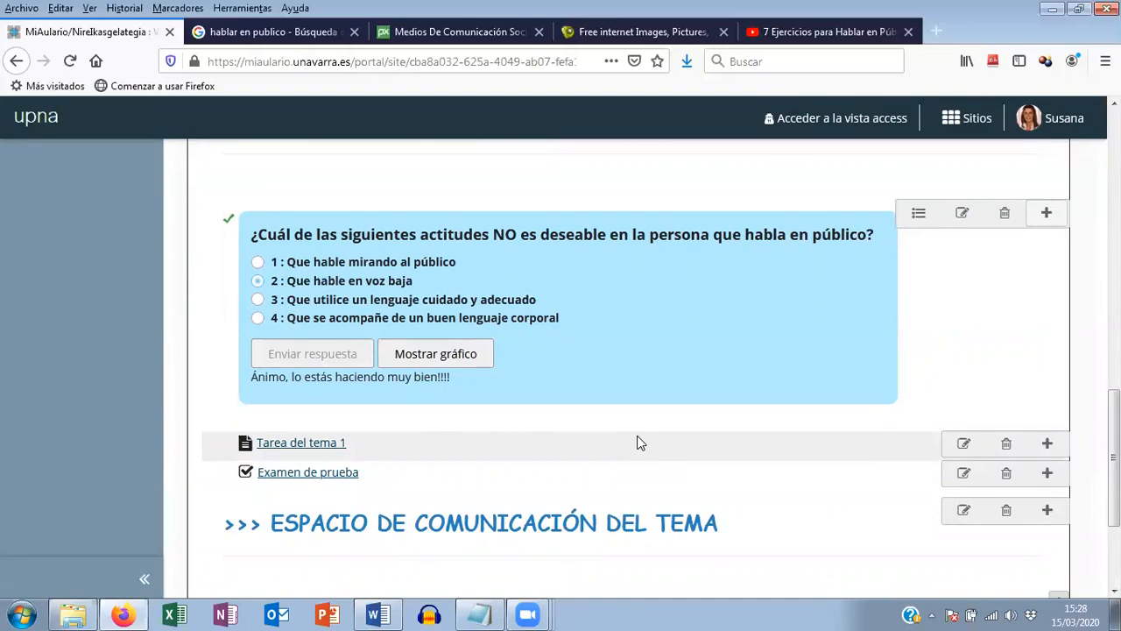
# - Add a comments tool at the end of the Tema 1 page, under the communication heading
pyautogui.scroll(8, 638, 443)
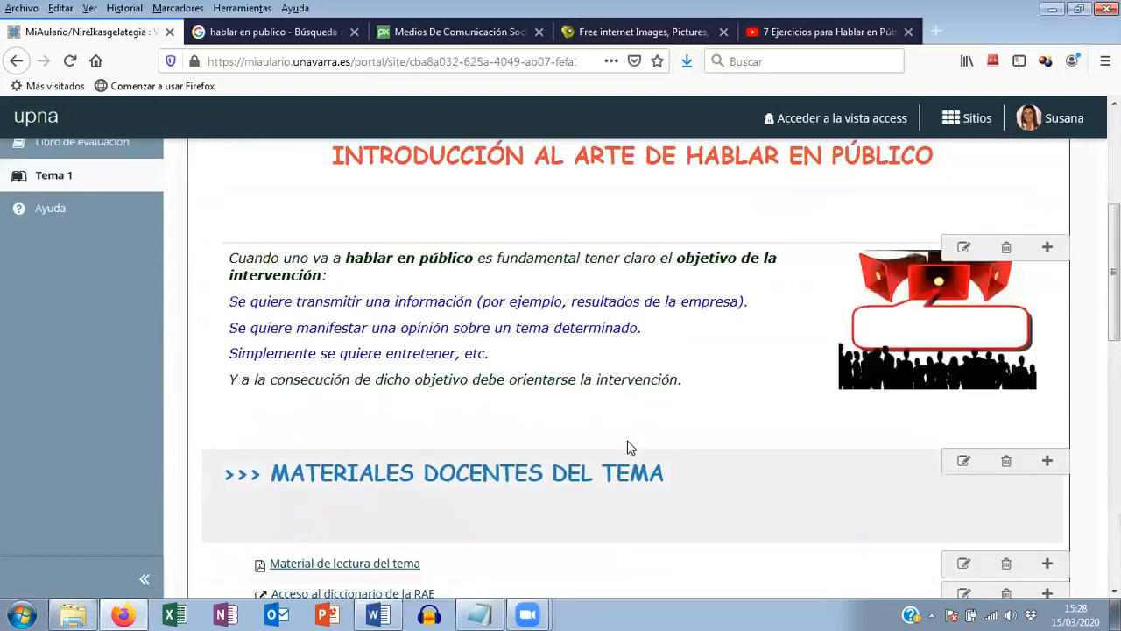
pyautogui.scroll(3, 627, 448)
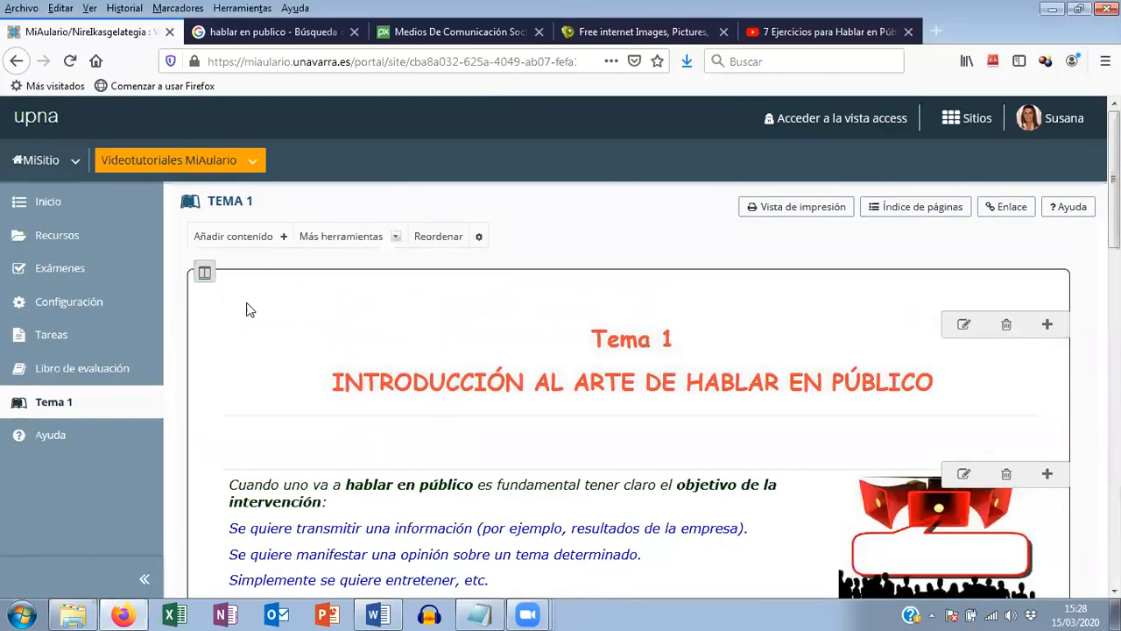
pyautogui.click(226, 238)
pyautogui.scroll(-2, 288, 412)
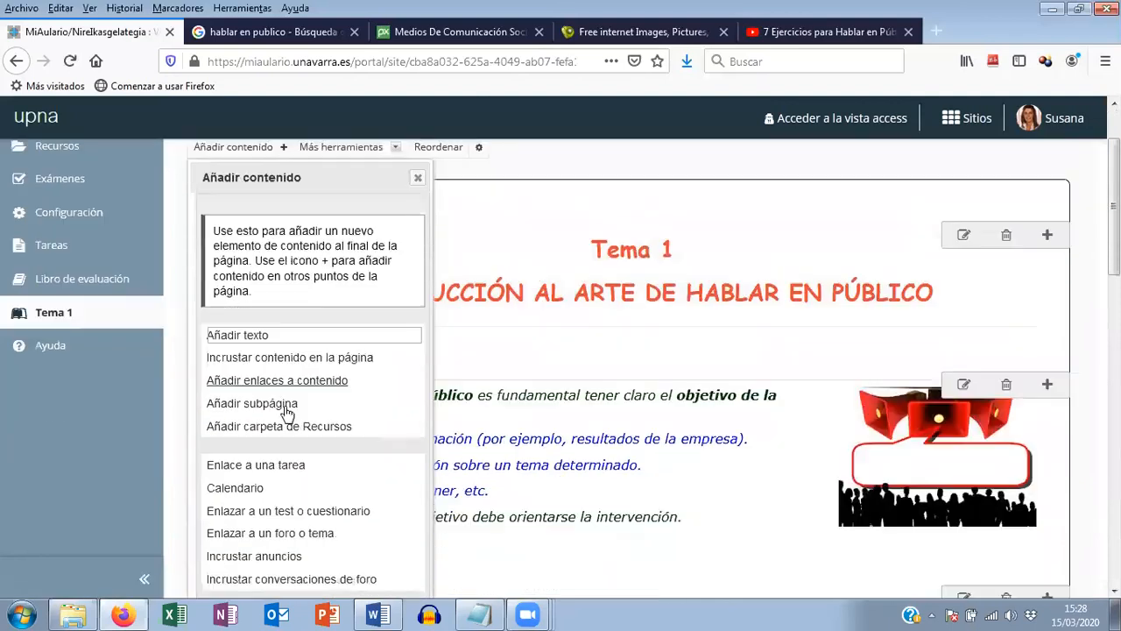
pyautogui.scroll(-5, 287, 412)
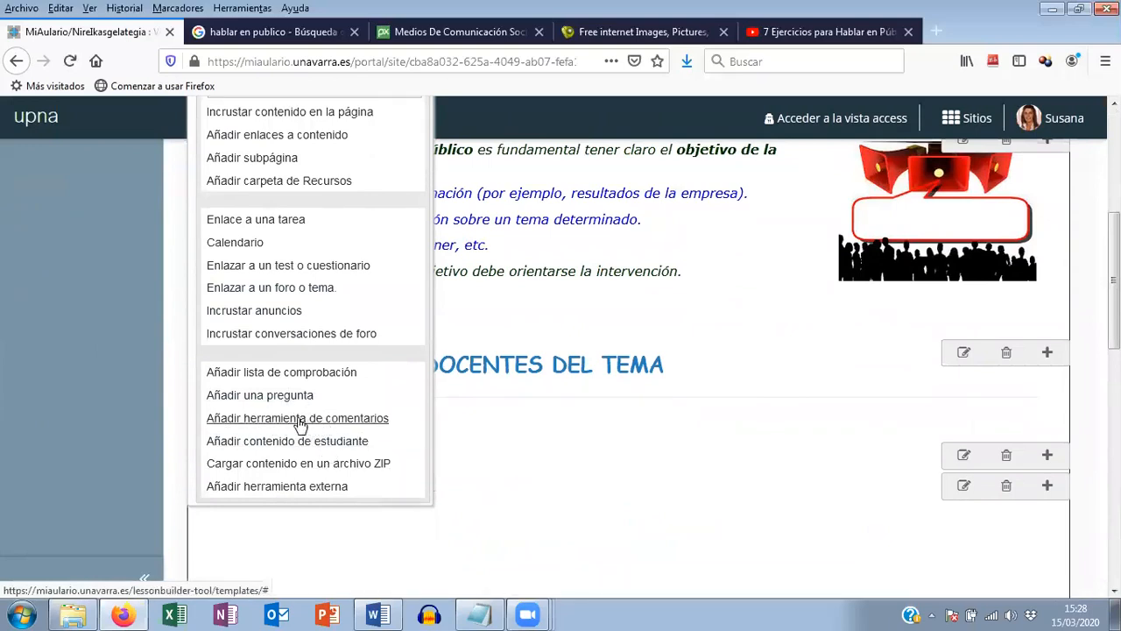
pyautogui.click(287, 419)
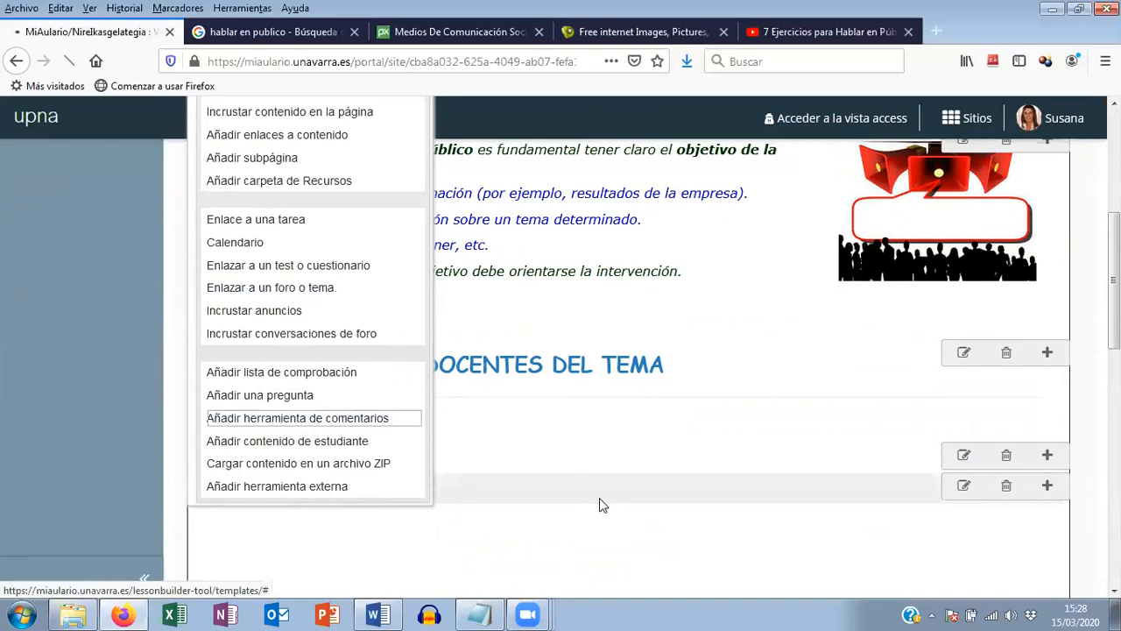
pyautogui.scroll(-10, 652, 389)
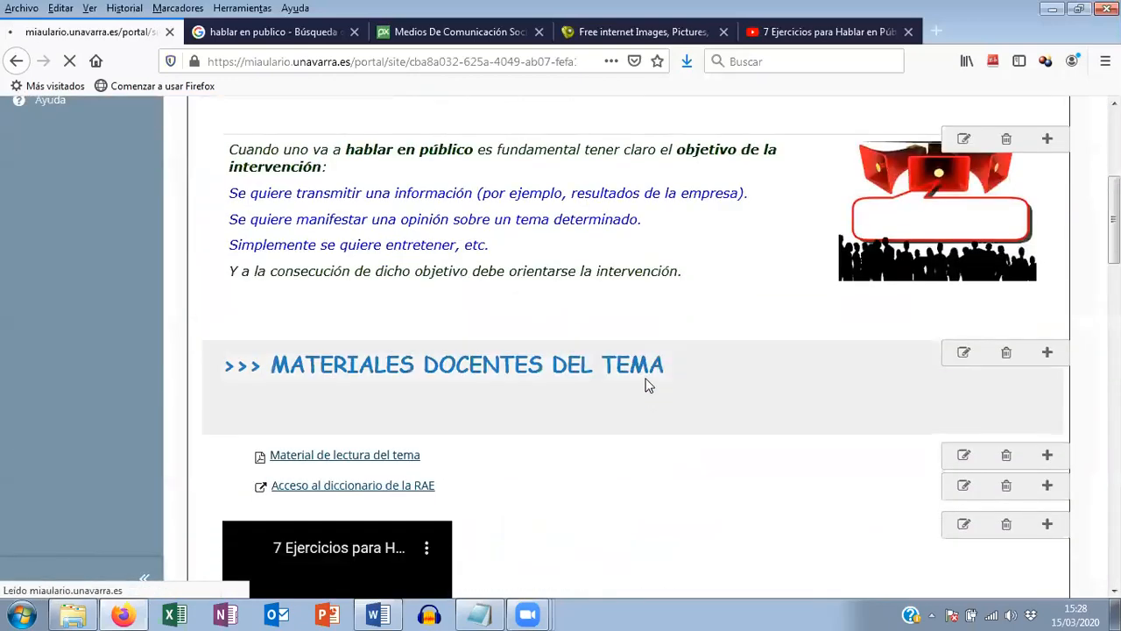
pyautogui.scroll(-5, 641, 389)
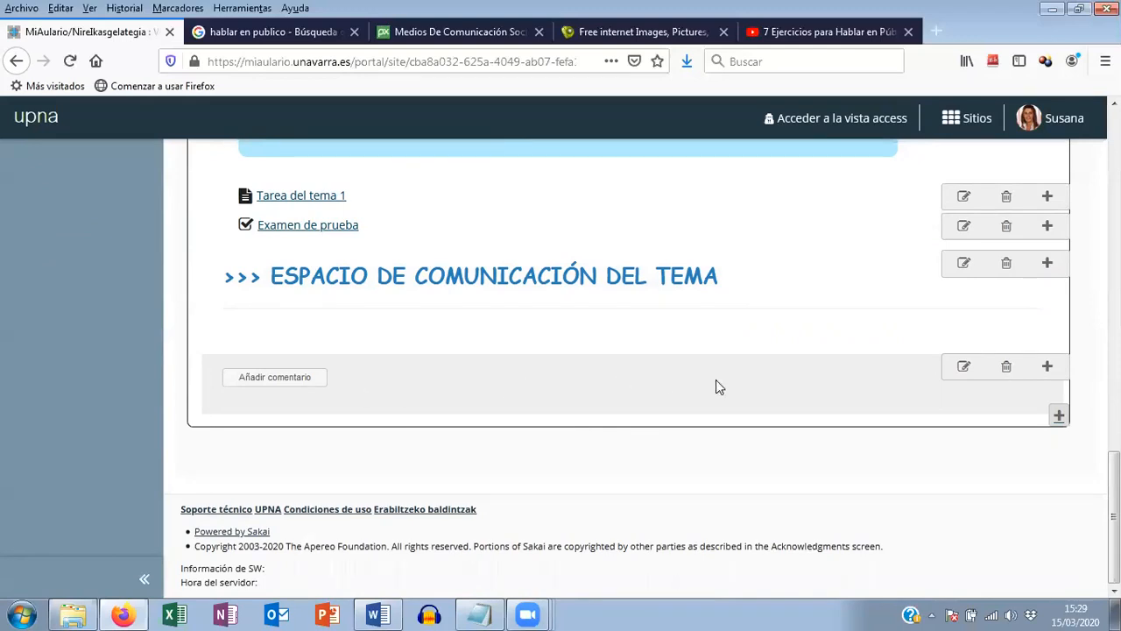
# - Examine the comment section's options, trying anonymous comments between students, and leave without saving
pyautogui.click(963, 370)
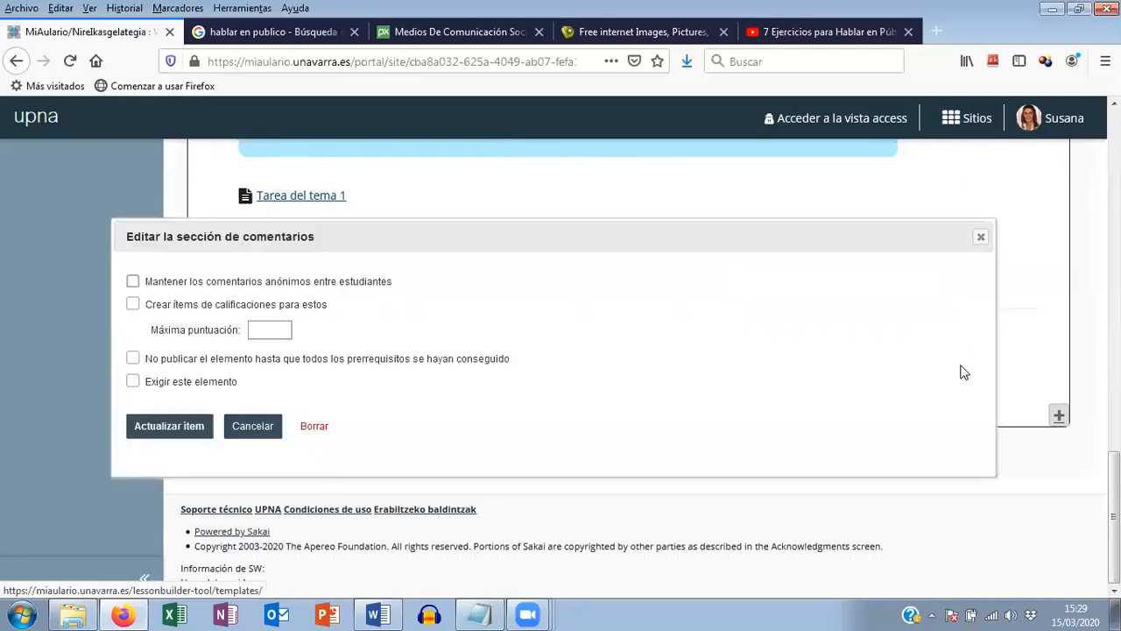
pyautogui.click(133, 282)
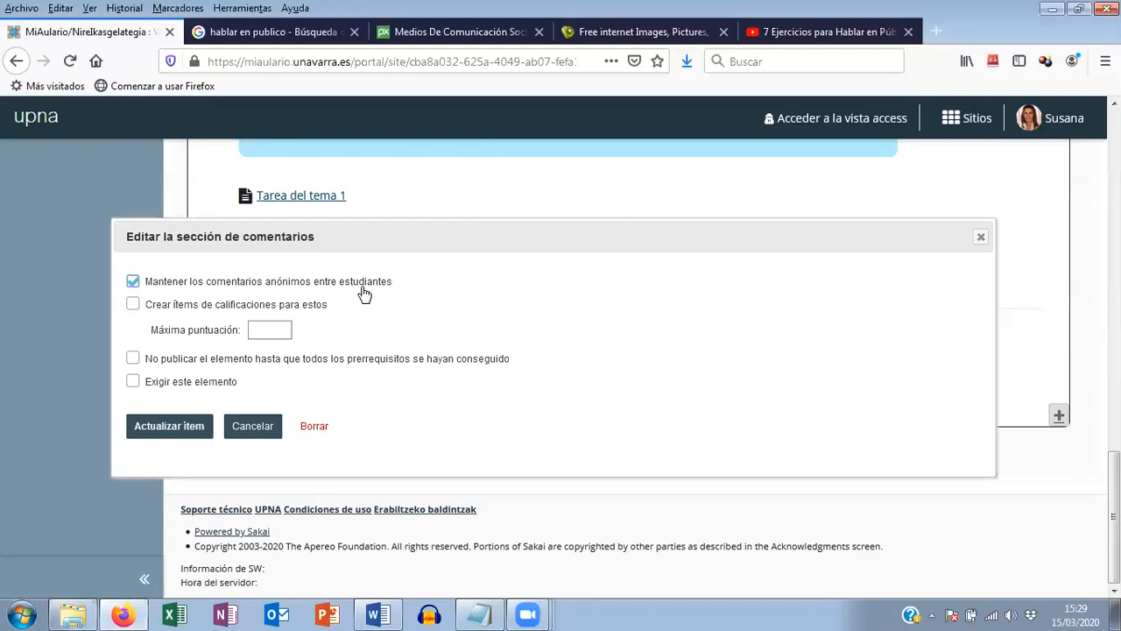
pyautogui.click(133, 281)
pyautogui.click(251, 426)
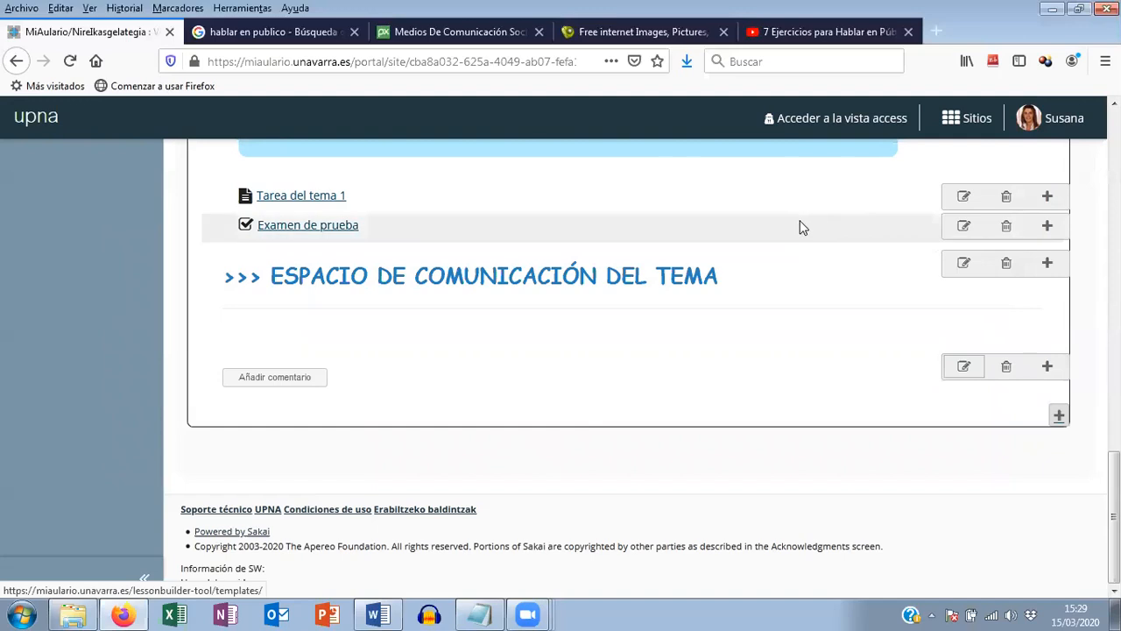
# - Switch to the access view of the Tema 1 page and go to its communication section
pyautogui.click(853, 123)
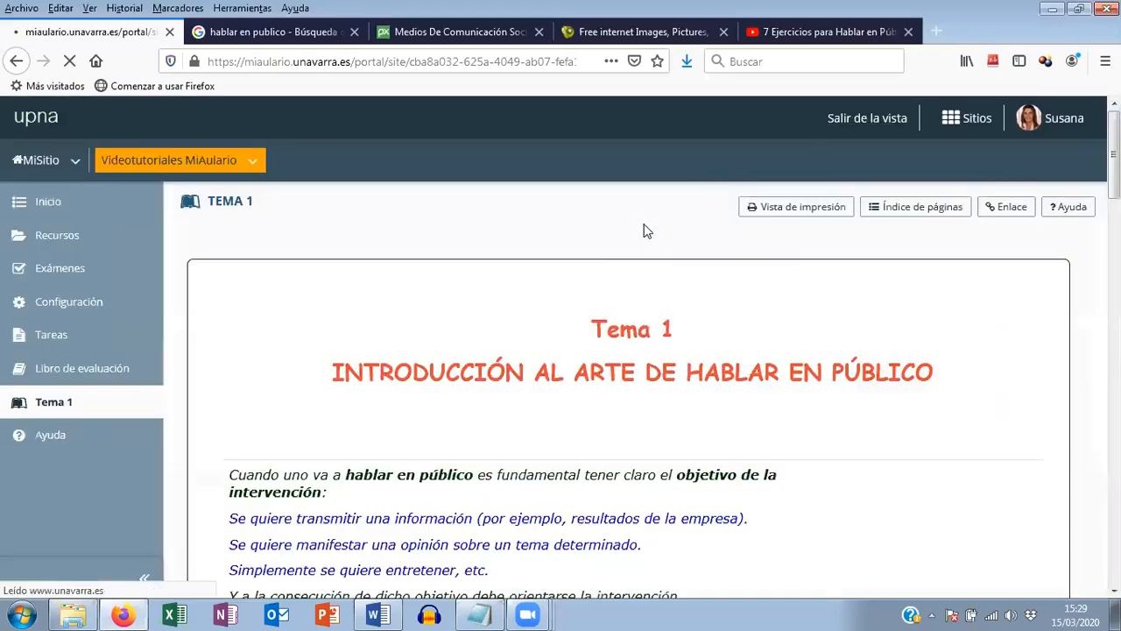
pyautogui.scroll(-3, 616, 322)
pyautogui.scroll(-6, 616, 322)
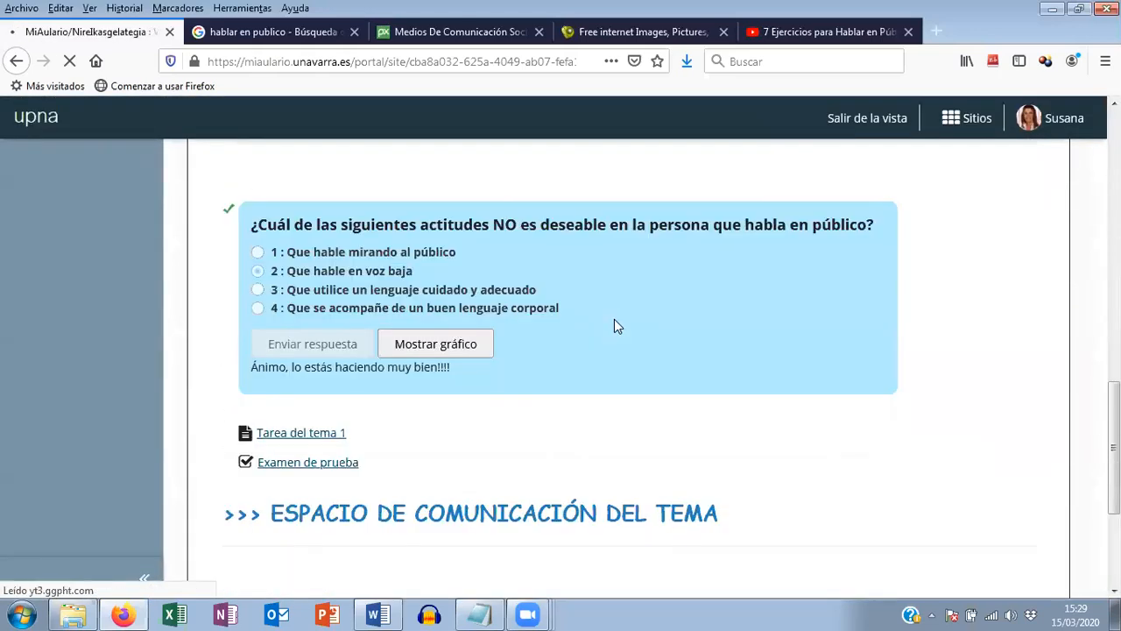
pyautogui.scroll(-2, 616, 322)
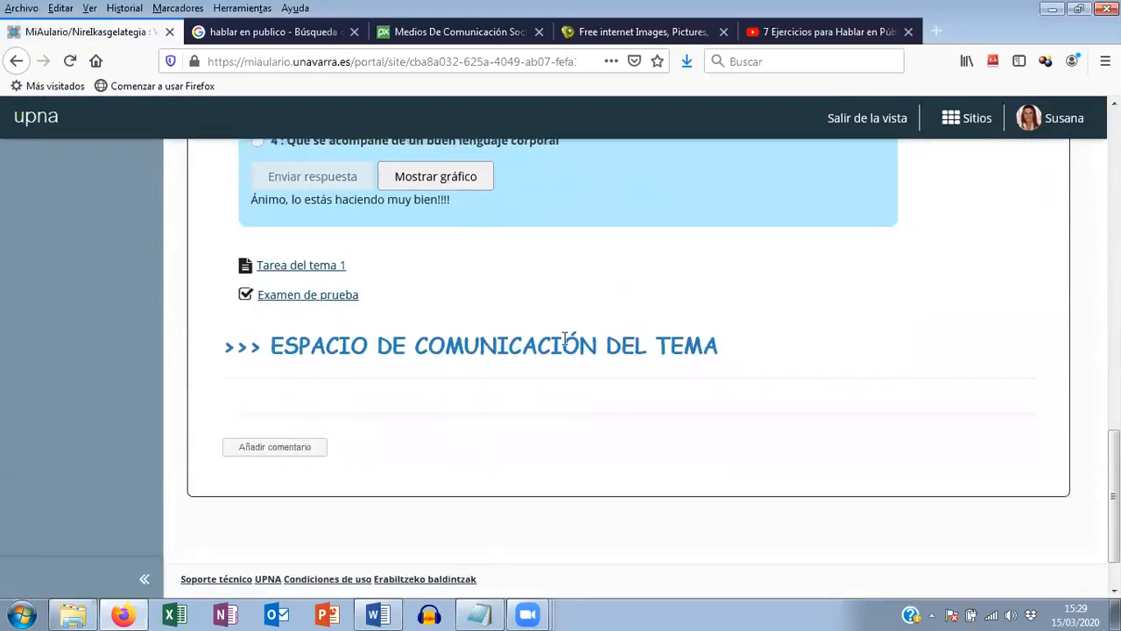
pyautogui.scroll(-1, 517, 408)
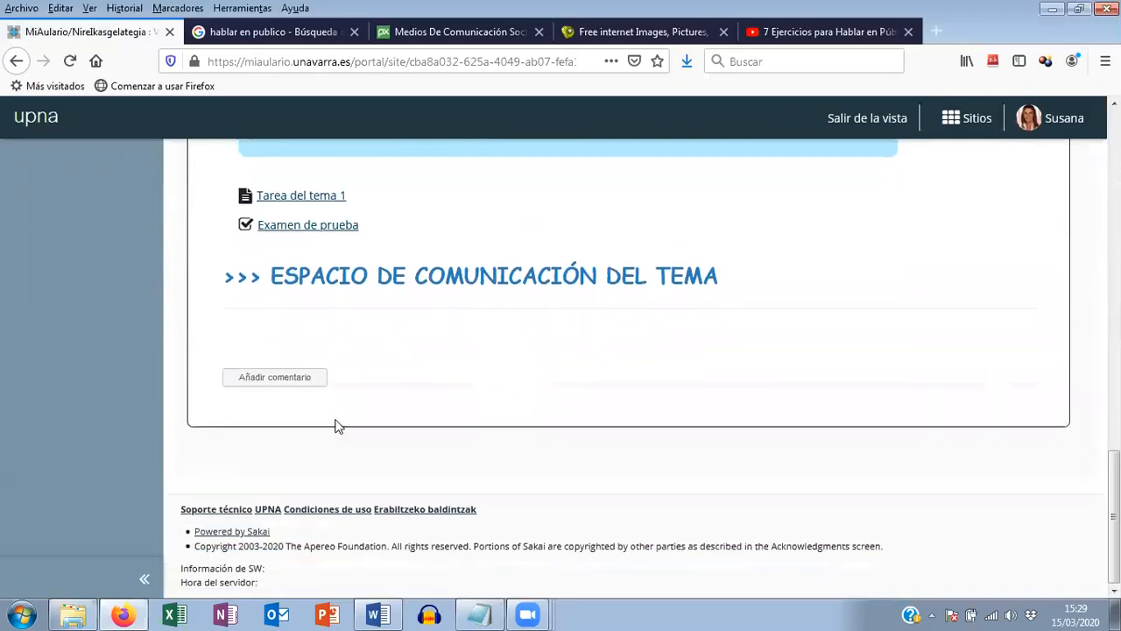
# - Post the comment "Yo tengo una duda con respecto al concepto de lenguaje de marcas....." in the communication section
pyautogui.click(271, 378)
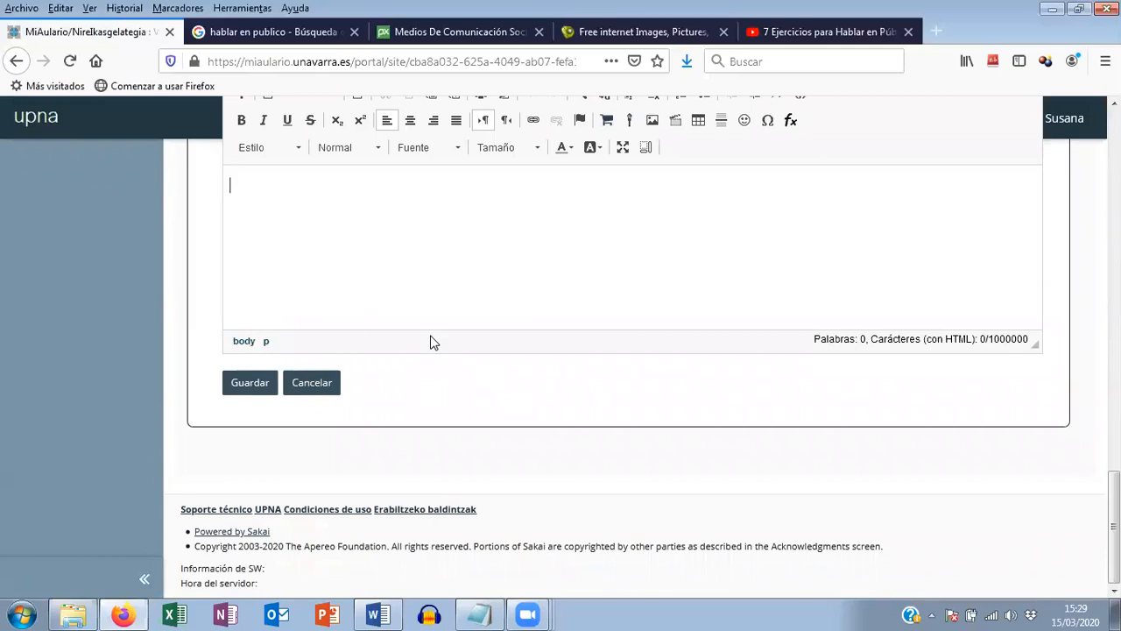
pyautogui.press('Return')
pyautogui.write('yO TEN')
pyautogui.press('BackSpace')
pyautogui.press('BackSpace')
pyautogui.press('BackSpace')
pyautogui.press('BackSpace')
pyautogui.press('BackSpace')
pyautogui.press('BackSpace')
pyautogui.write('Yo yer')
pyautogui.press('BackSpace')
pyautogui.press('BackSpace')
pyautogui.press('BackSpace')
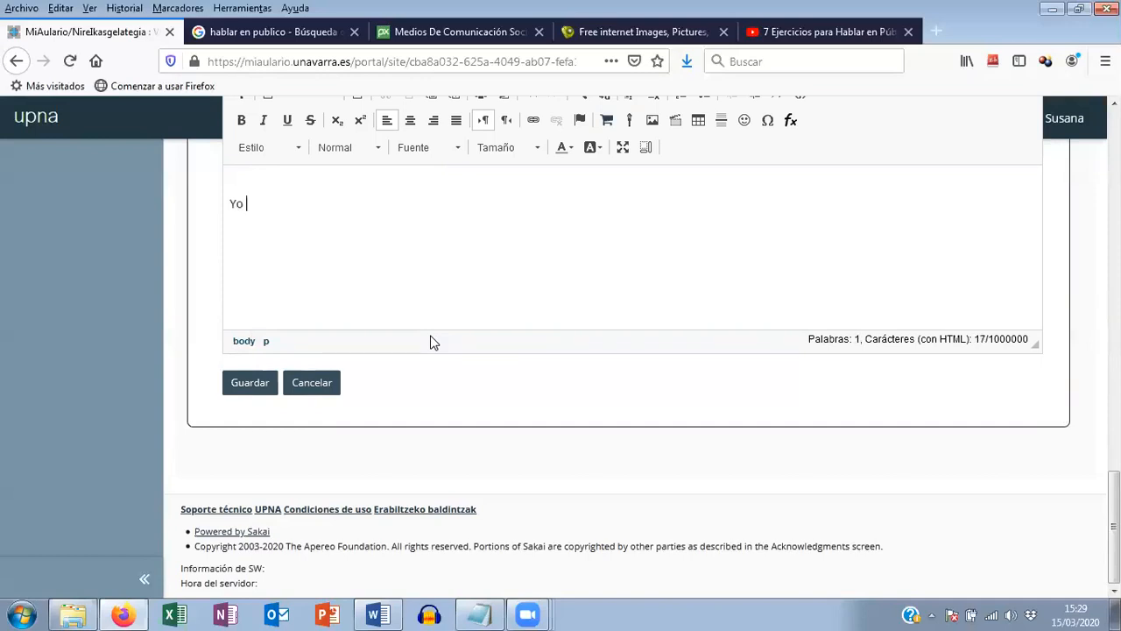
pyautogui.write('tengo una duda con respecto al concepto de lenguaje de marcas.......')
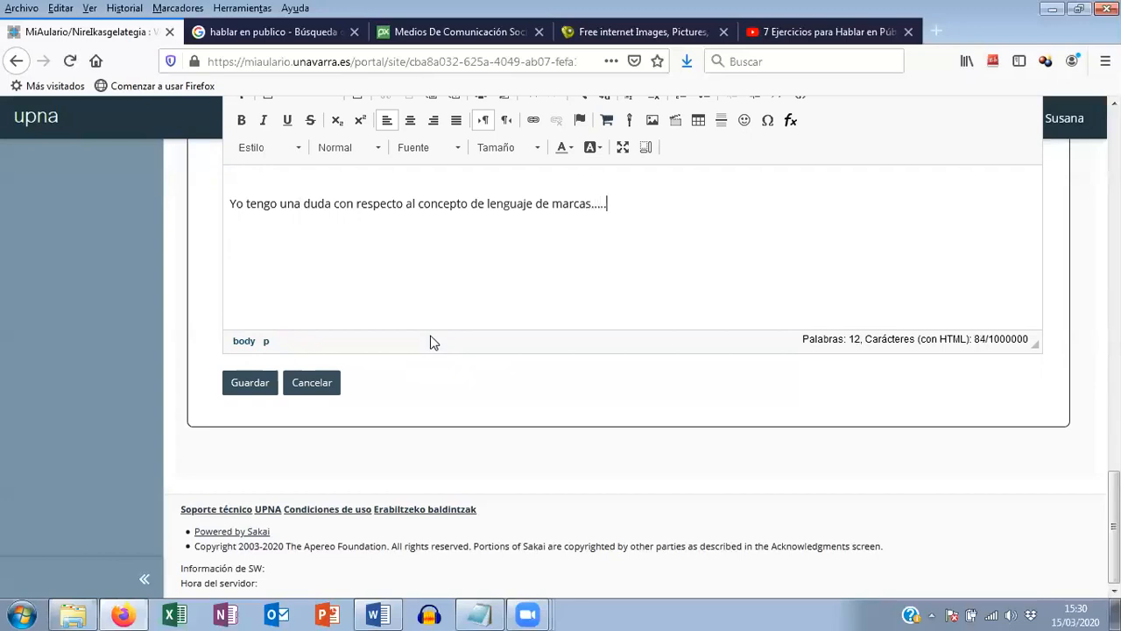
pyautogui.click(257, 382)
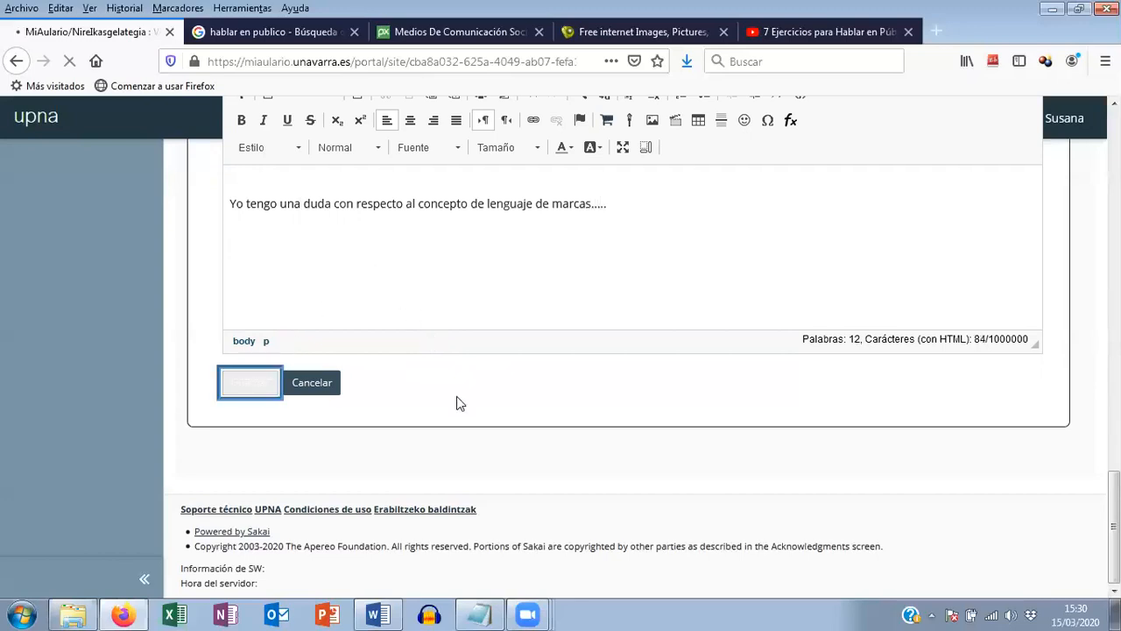
pyautogui.scroll(-15, 456, 403)
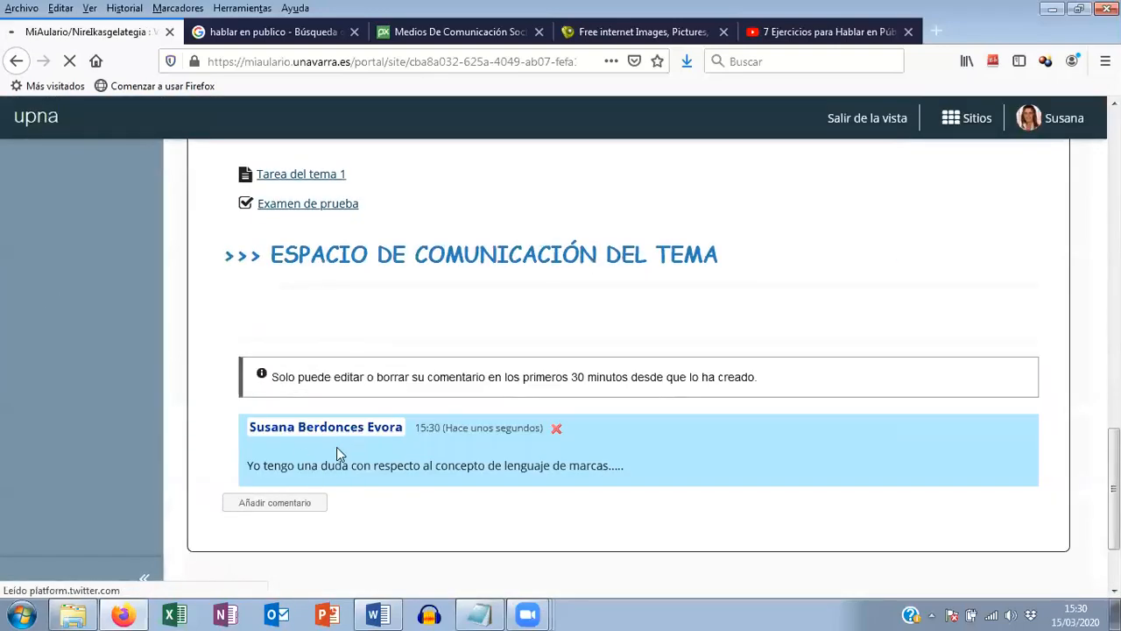
# - Leave the access view and return to the posted comment in the communication section
pyautogui.scroll(4, 491, 506)
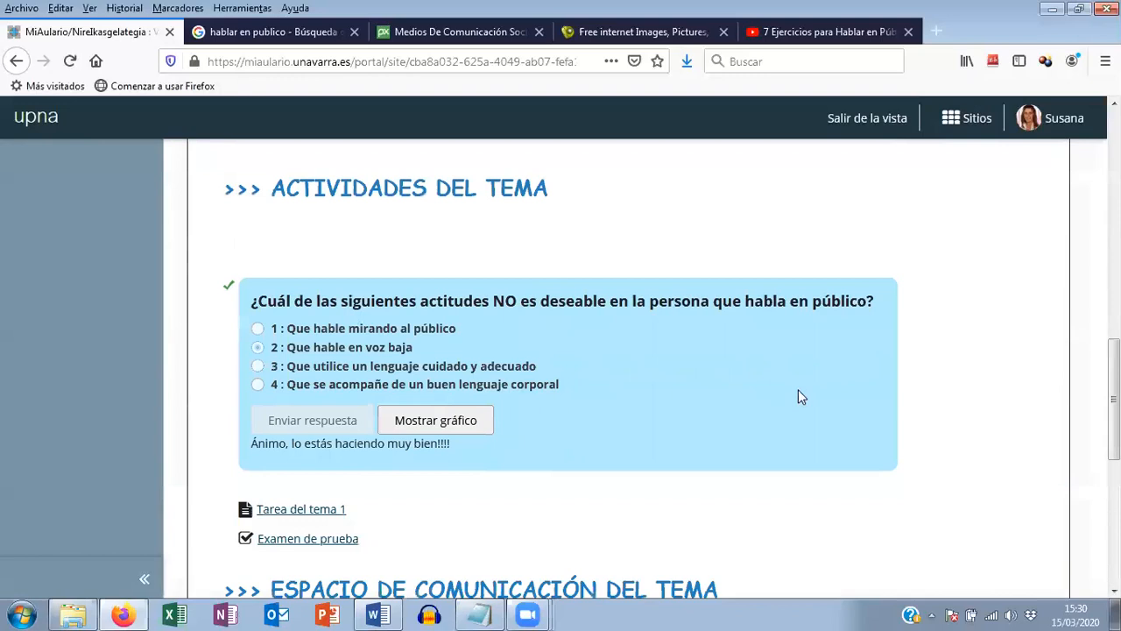
pyautogui.click(875, 121)
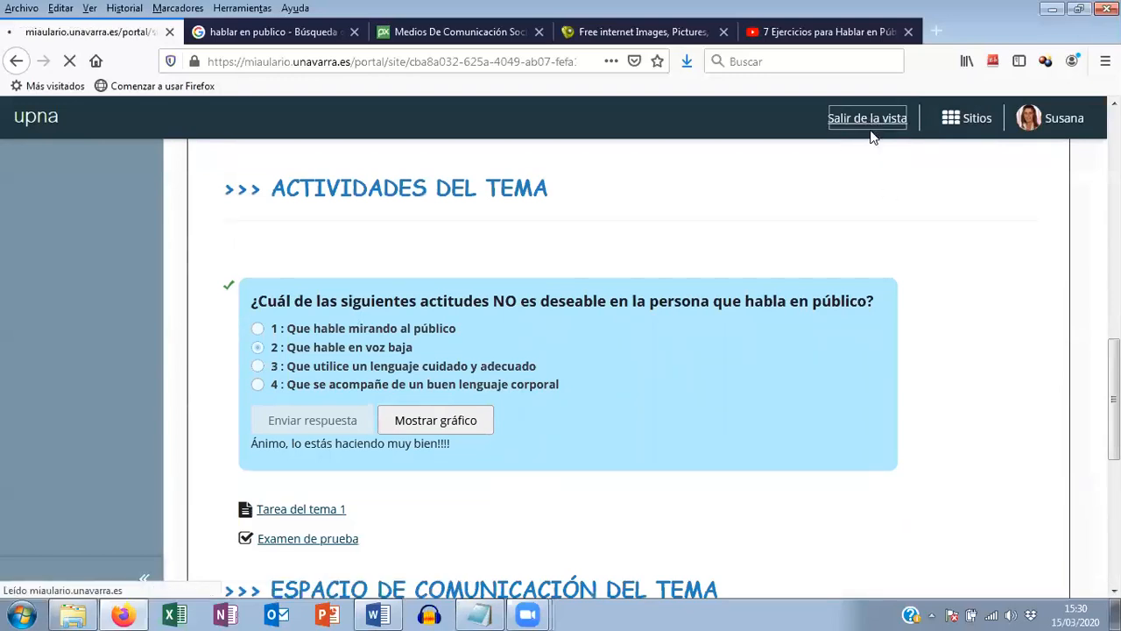
pyautogui.scroll(-10, 366, 359)
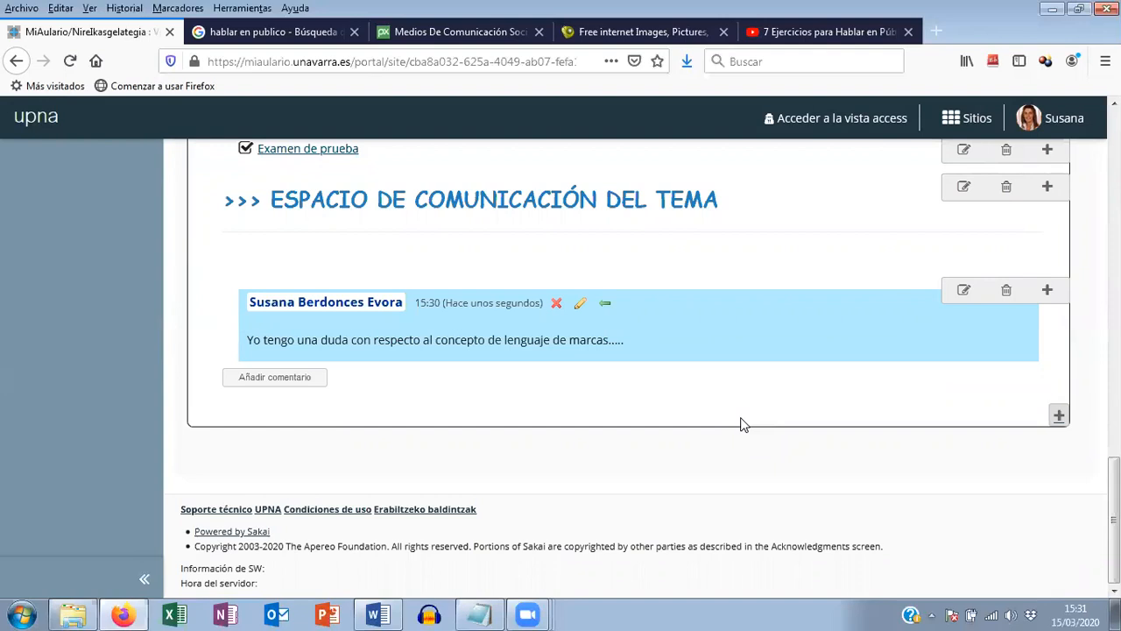
# - Review the Tema 1 page from the communication section back to the title, including activities, materials and introduction
pyautogui.scroll(3, 740, 424)
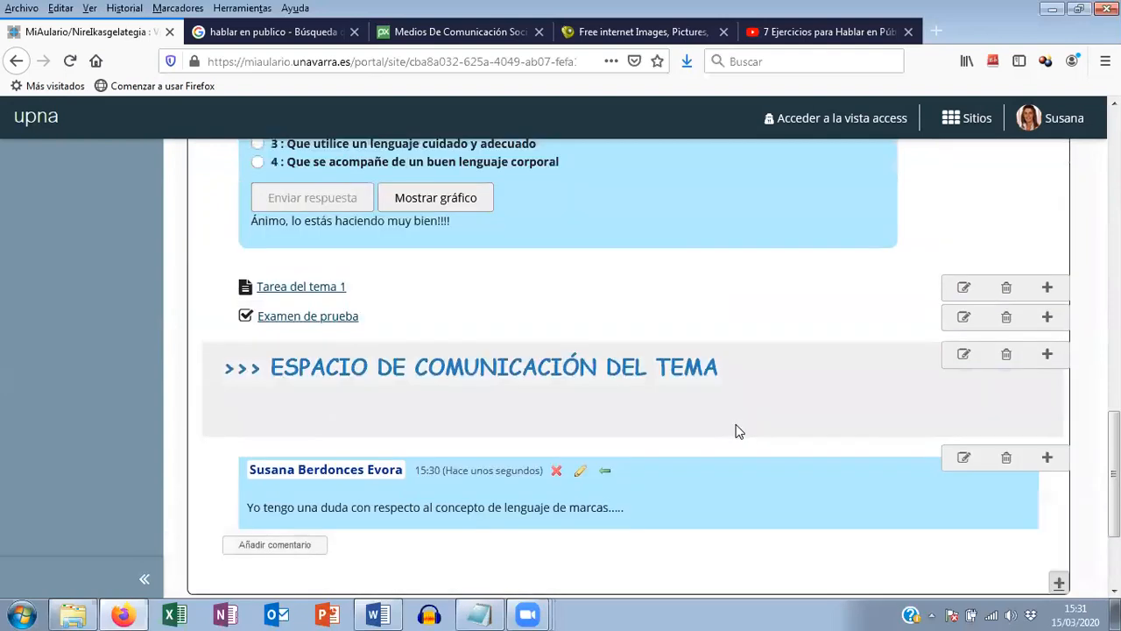
pyautogui.scroll(3, 745, 431)
pyautogui.scroll(3, 734, 428)
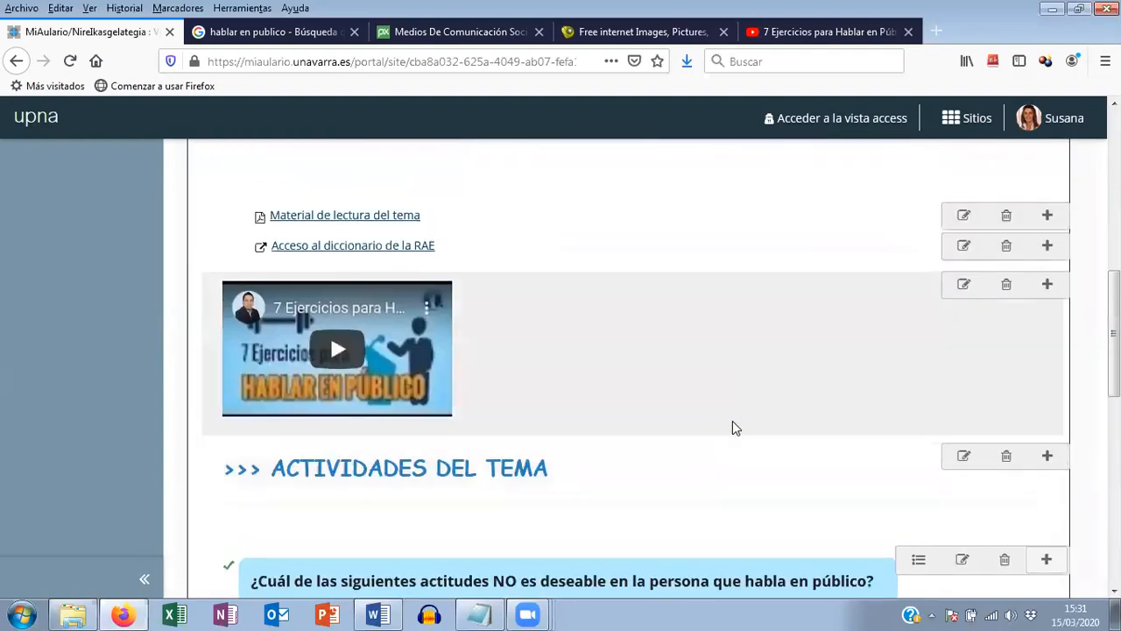
pyautogui.scroll(4, 740, 438)
pyautogui.scroll(2, 747, 448)
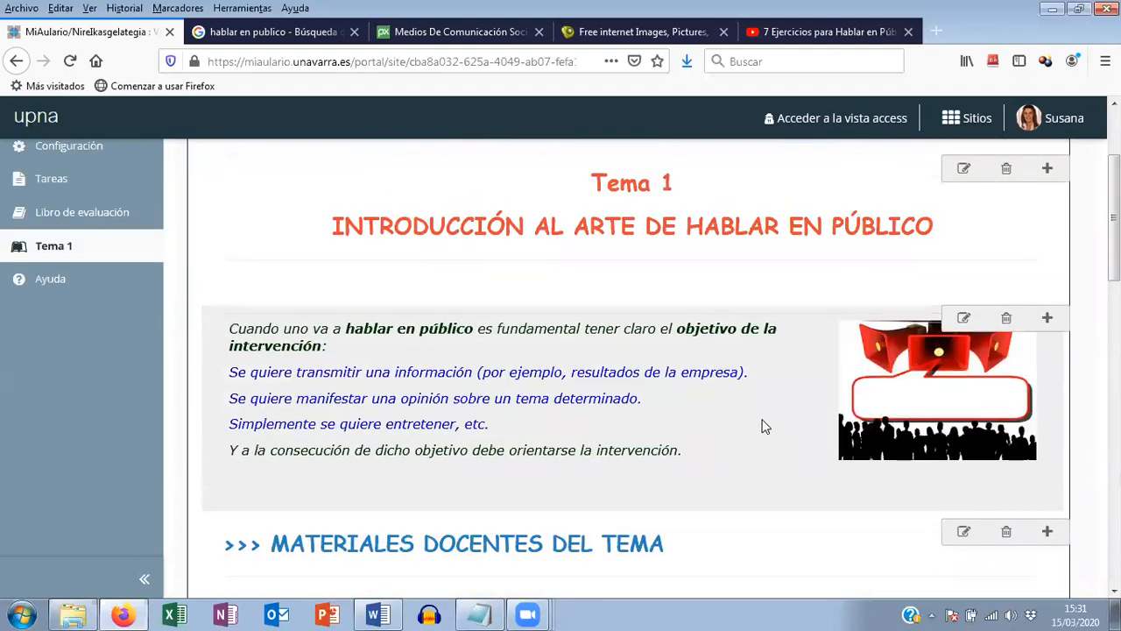
pyautogui.scroll(2, 767, 428)
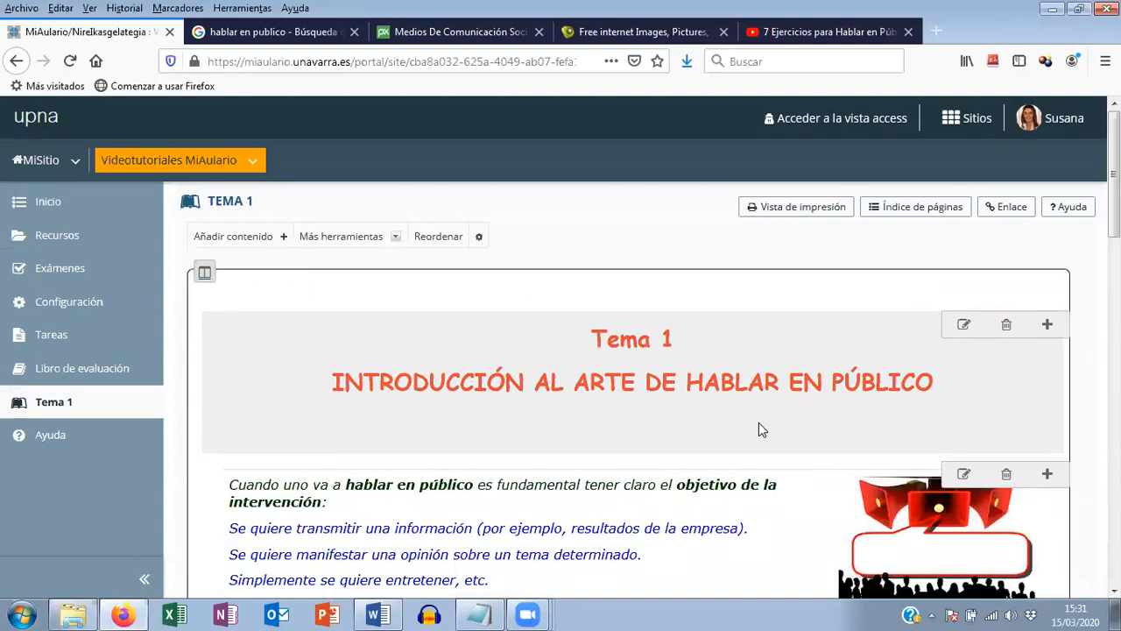
pyautogui.scroll(-4, 758, 422)
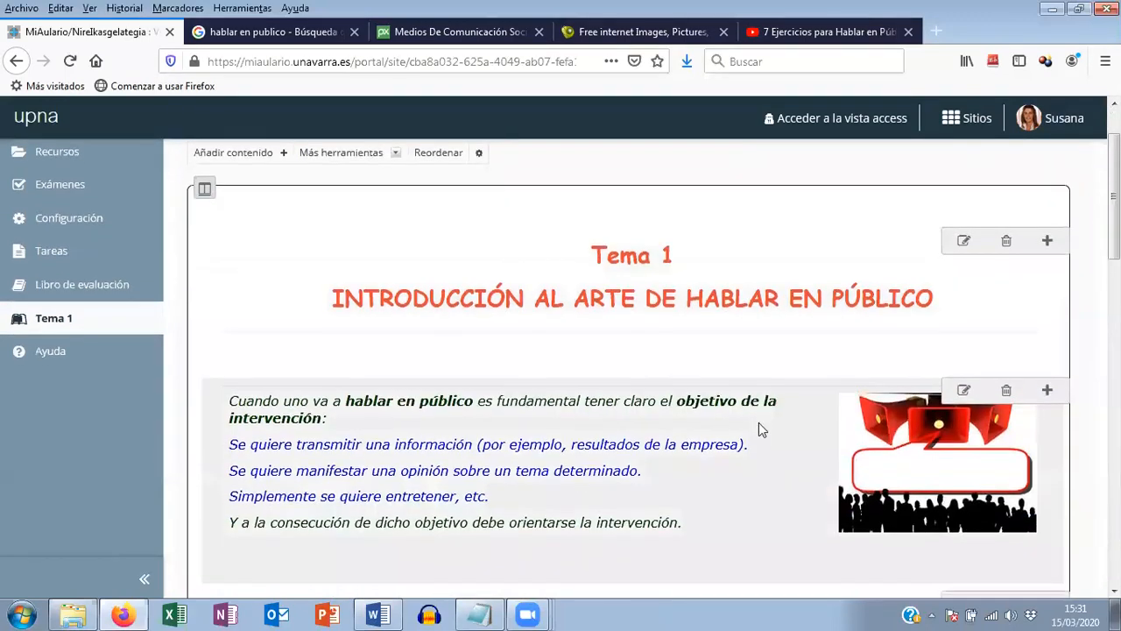
pyautogui.scroll(-2, 762, 444)
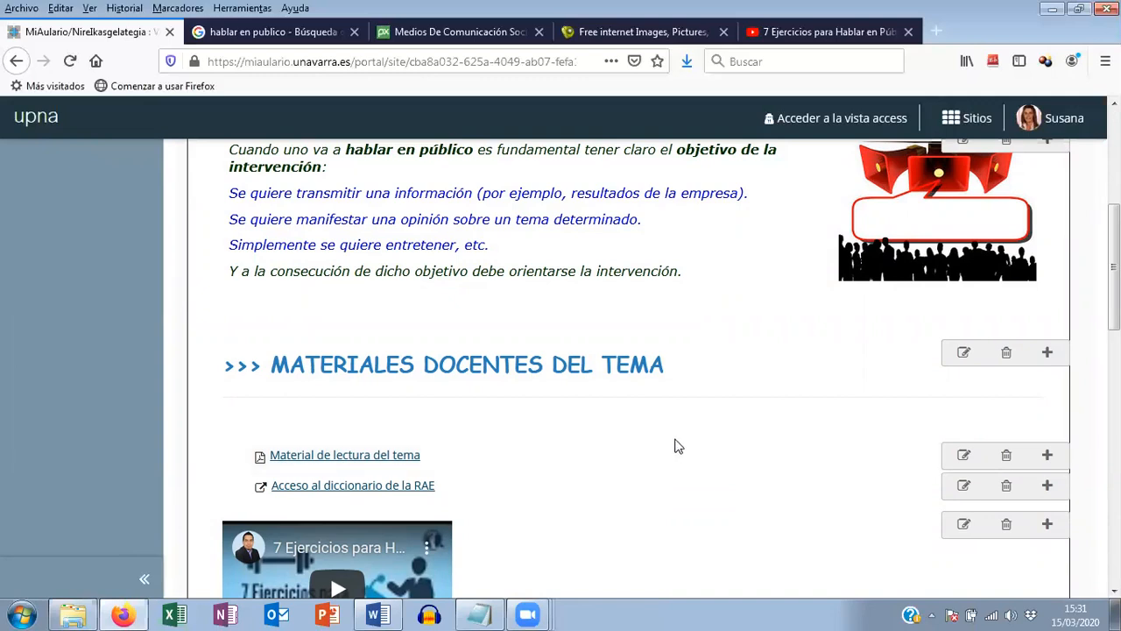
pyautogui.scroll(3, 673, 446)
pyautogui.scroll(2, 664, 447)
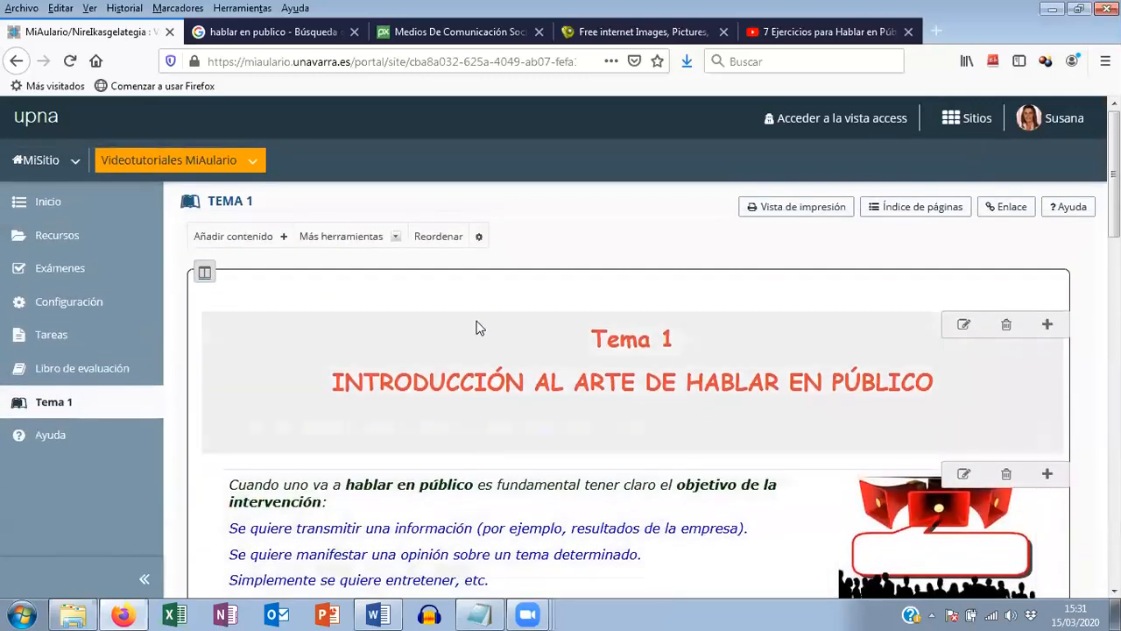
# - Examine the list of page items in the reordering tool and leave it without saving
pyautogui.click(443, 238)
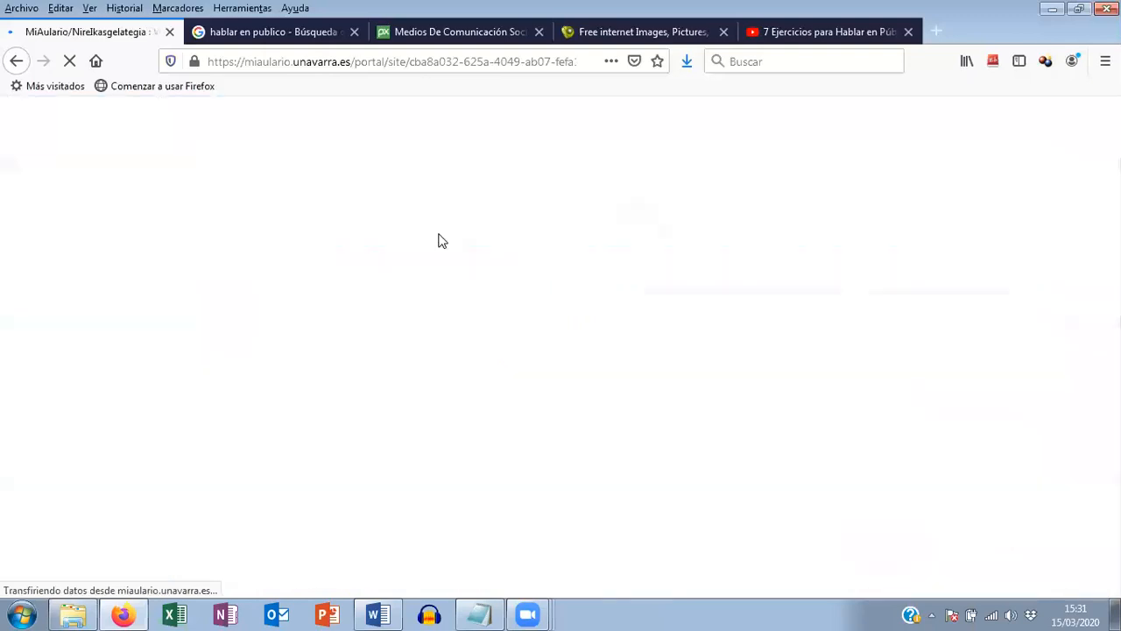
pyautogui.scroll(-3, 382, 525)
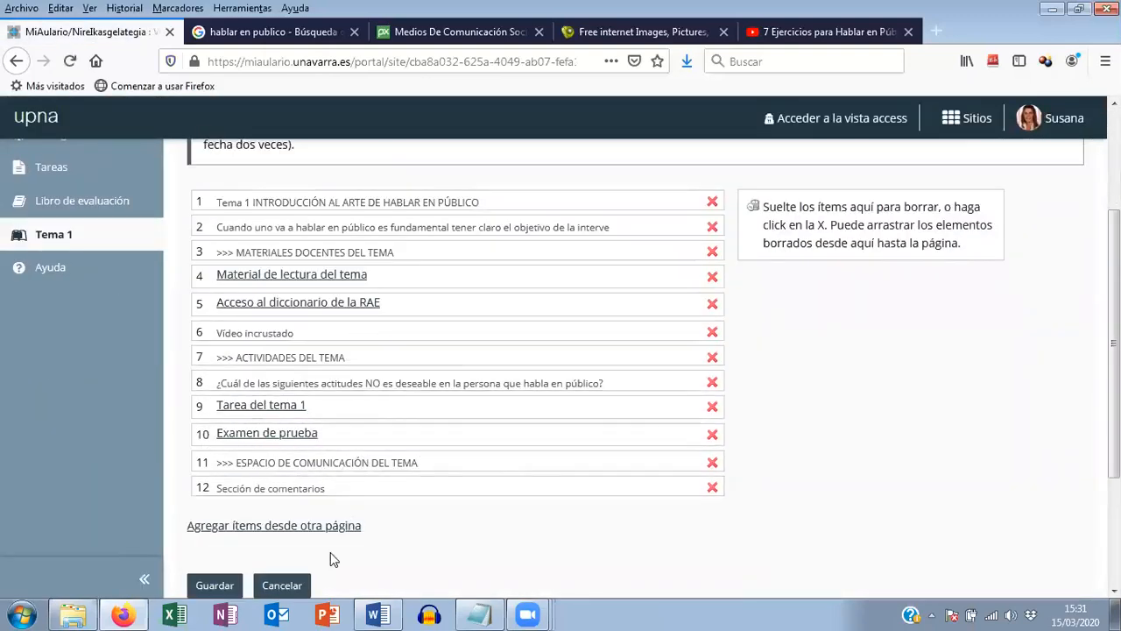
pyautogui.click(290, 585)
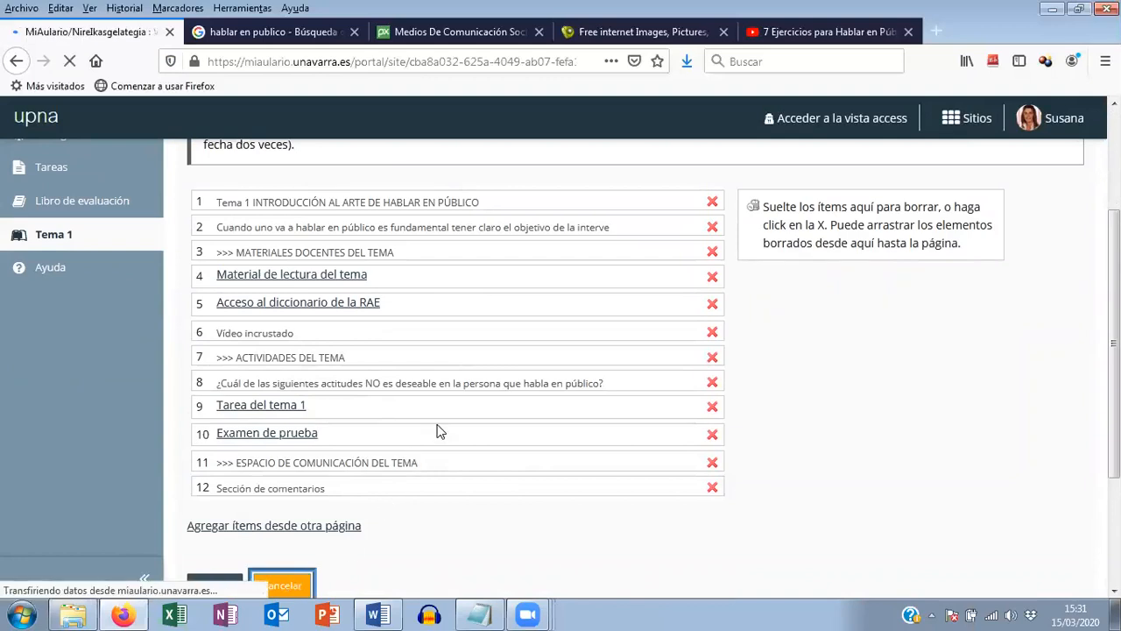
# - Add a content link to the existing file Tema1.docx from the Tema1 folder in Recursos to the Tema 1 page
pyautogui.scroll(-5, 460, 426)
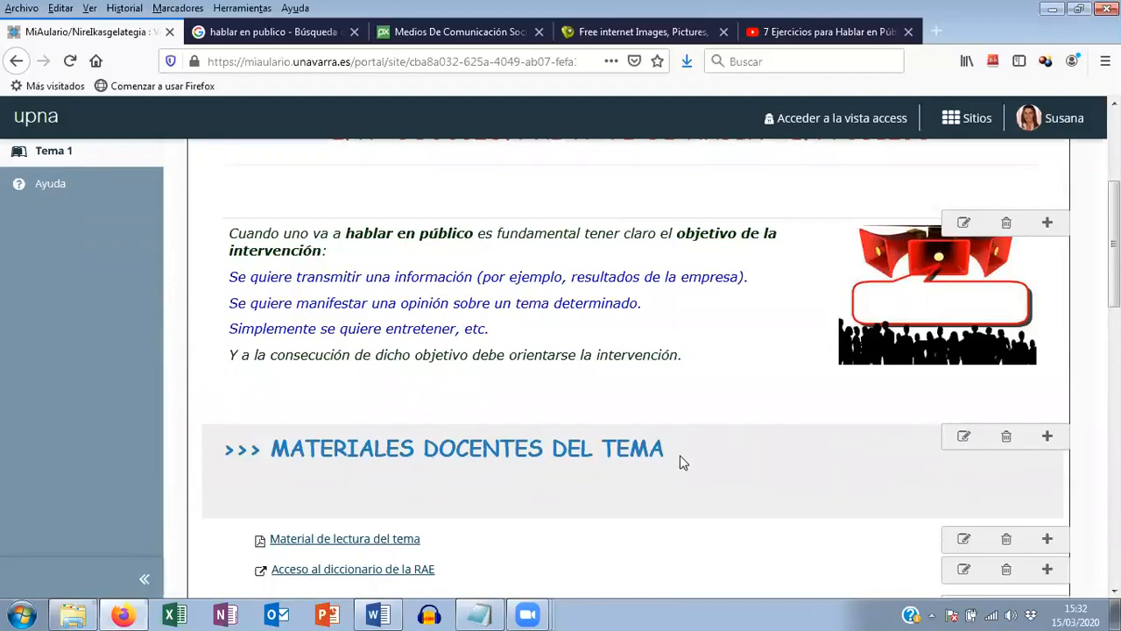
pyautogui.scroll(5, 674, 469)
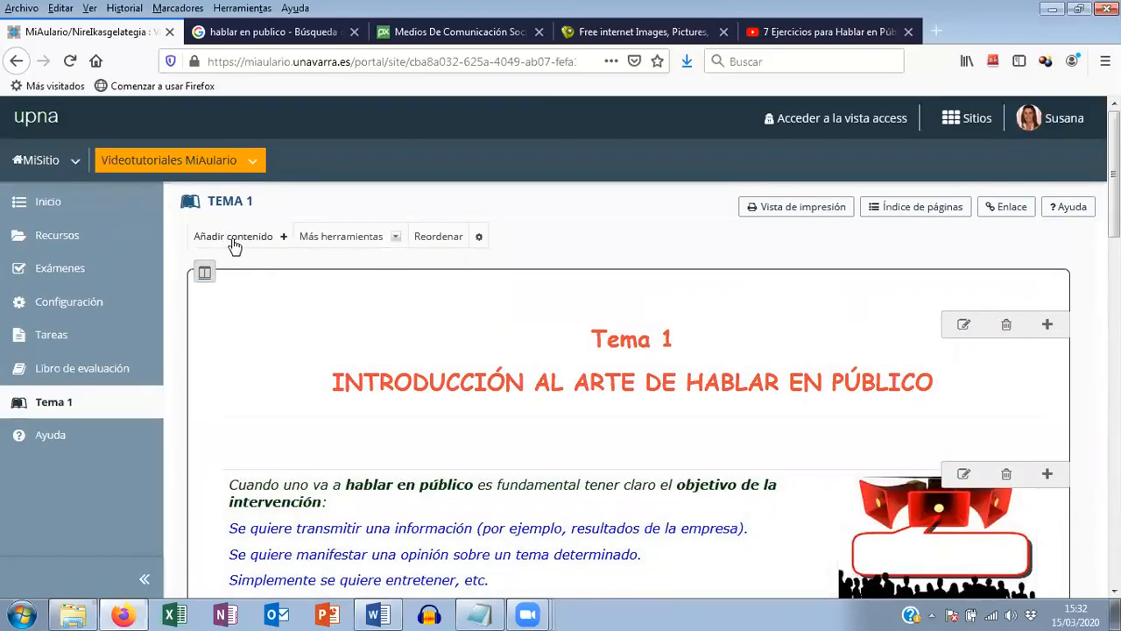
pyautogui.click(233, 238)
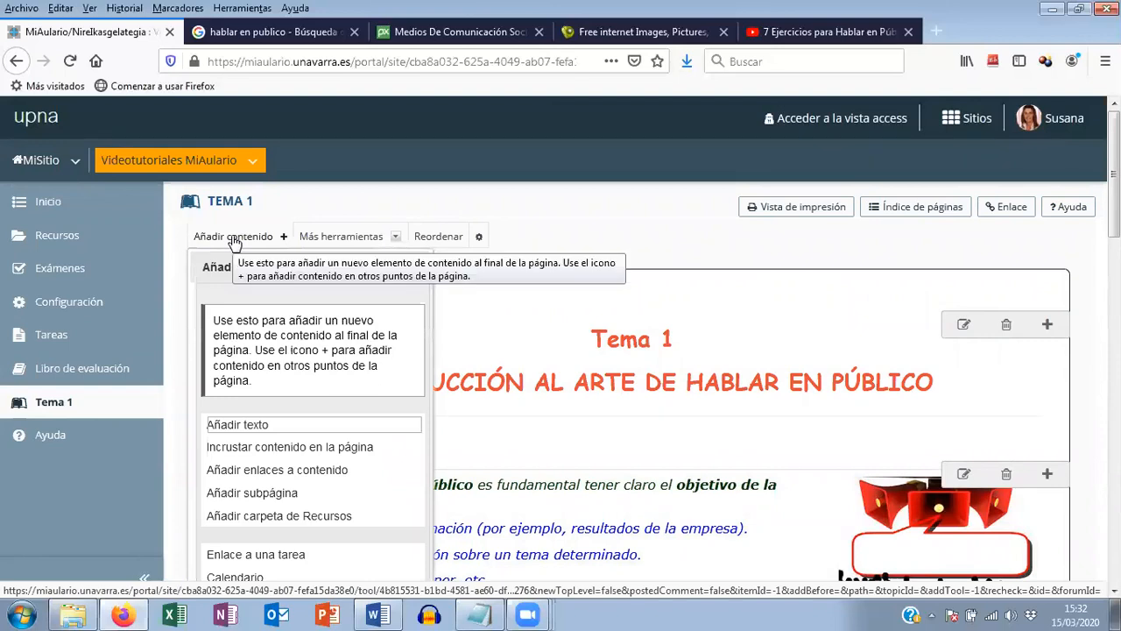
pyautogui.click(277, 471)
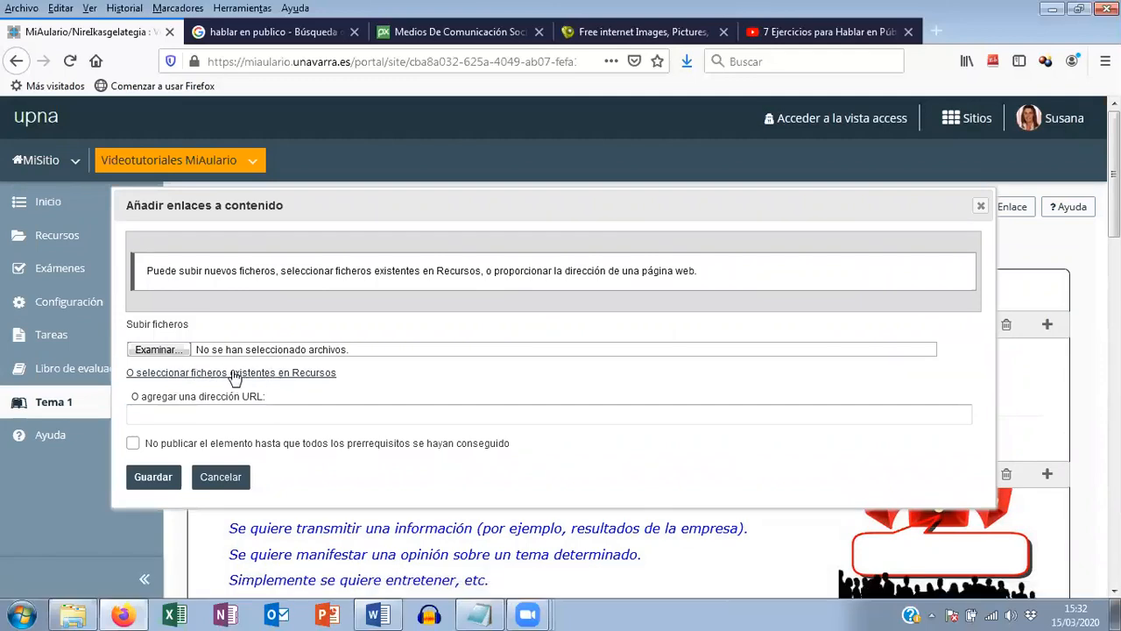
pyautogui.click(272, 377)
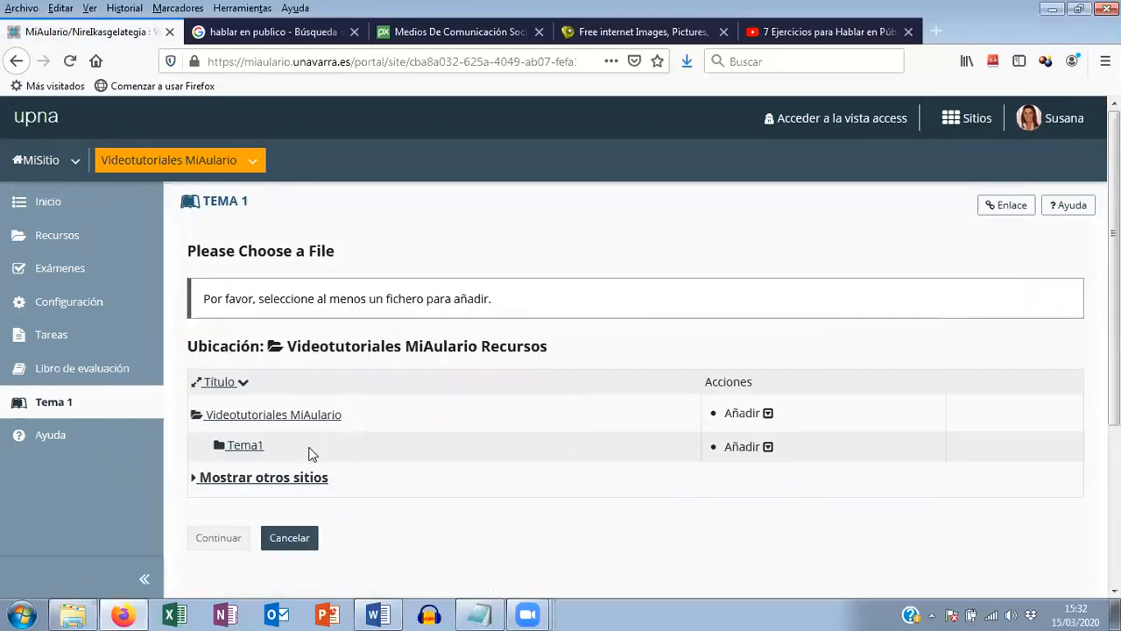
pyautogui.click(219, 451)
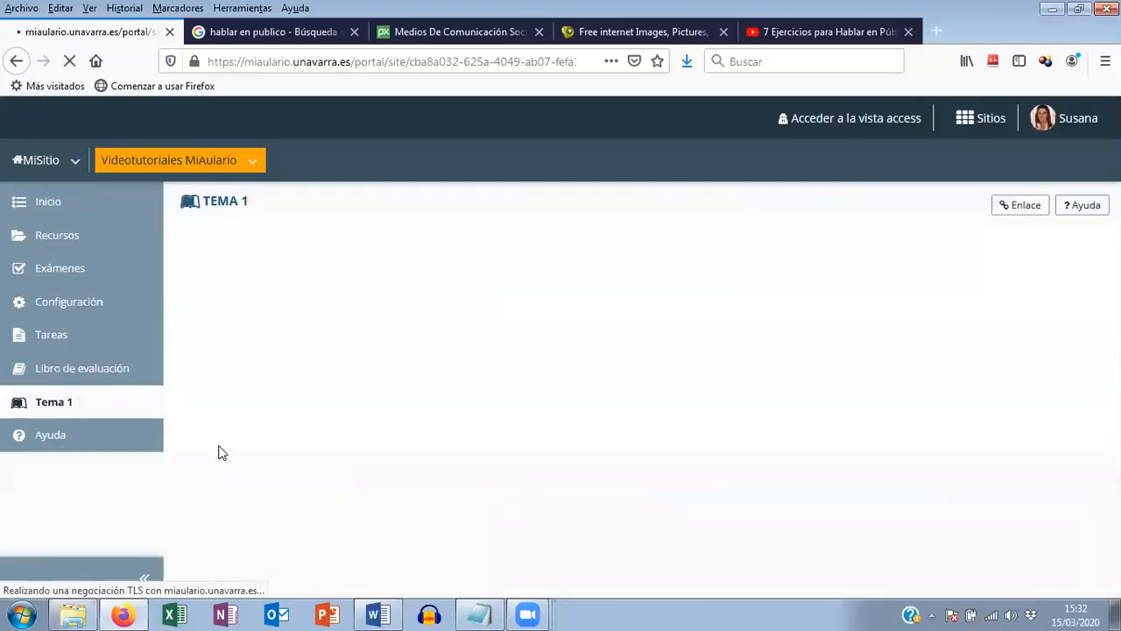
pyautogui.scroll(-1, 414, 435)
pyautogui.scroll(-3, 420, 432)
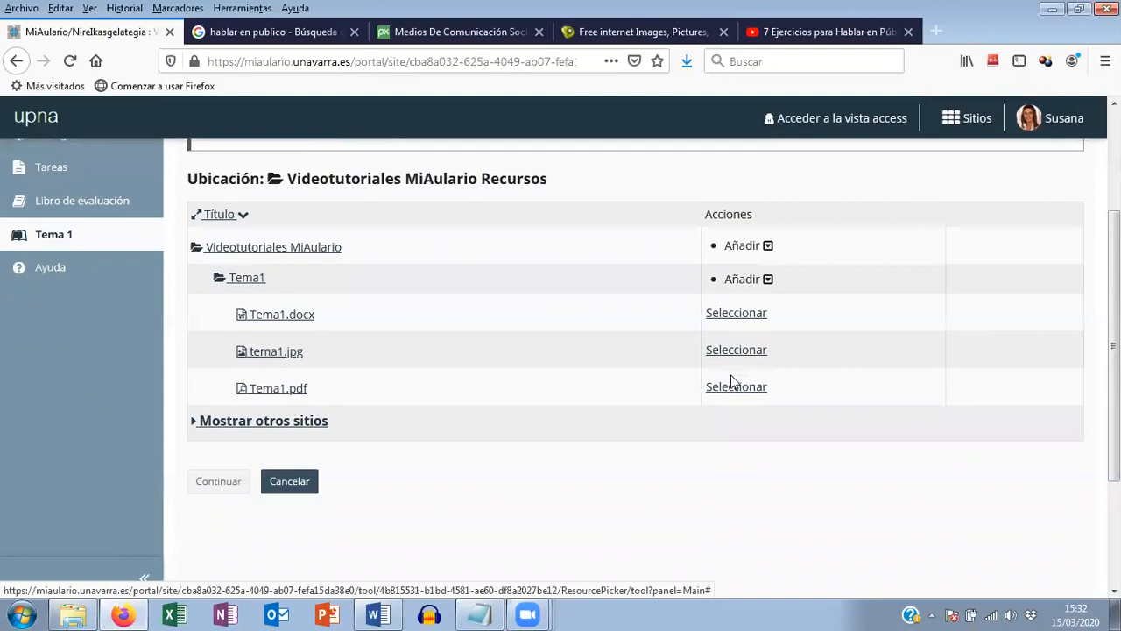
pyautogui.click(744, 316)
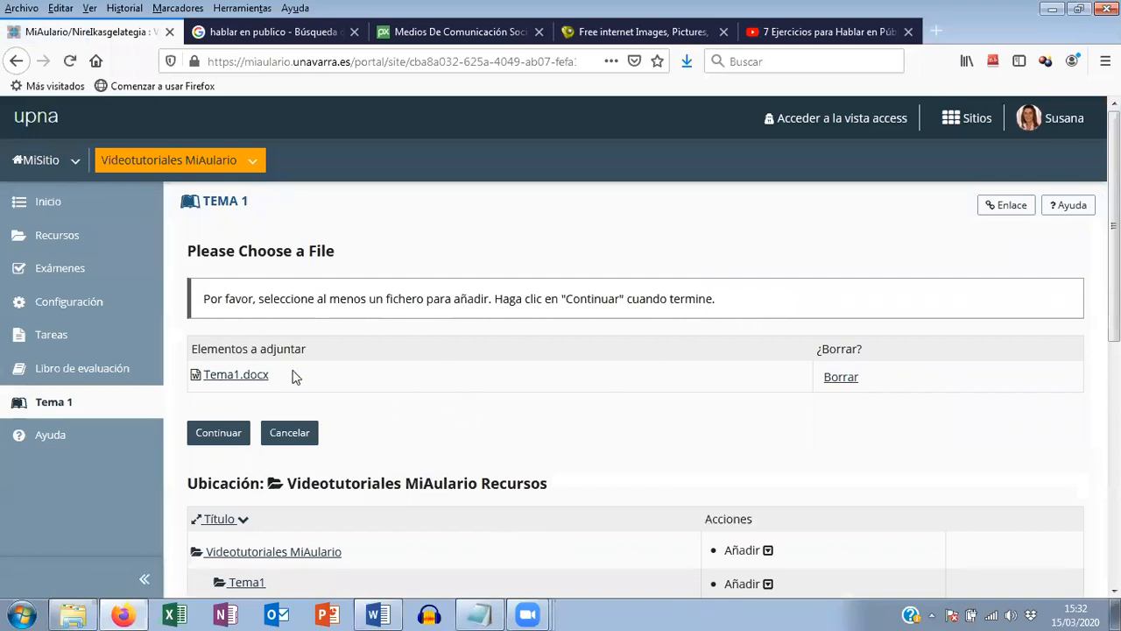
pyautogui.click(220, 438)
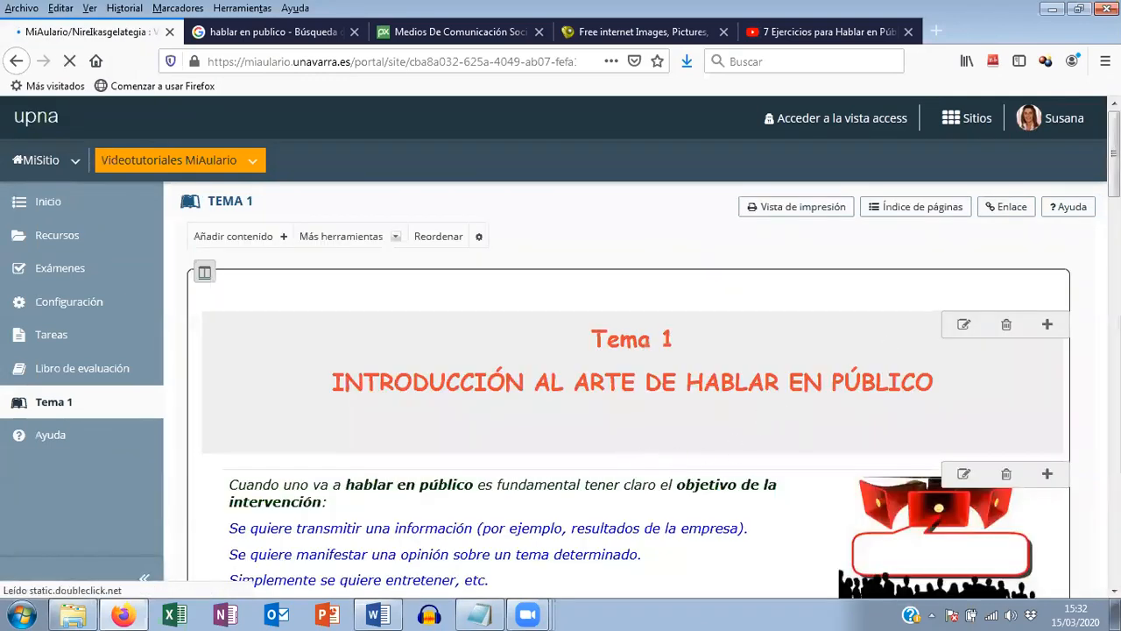
# - Reorder the page items so Tema1.docx sits directly after "Material de lectura del tema", and save the new order
pyautogui.scroll(-10, 1085, 400)
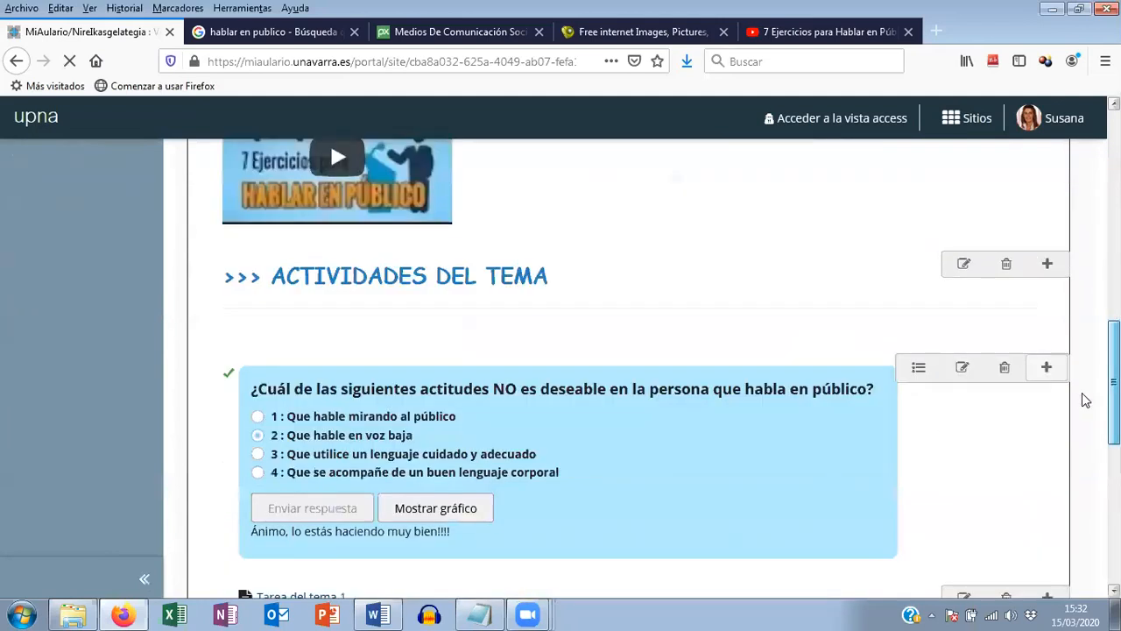
pyautogui.scroll(-5, 1082, 399)
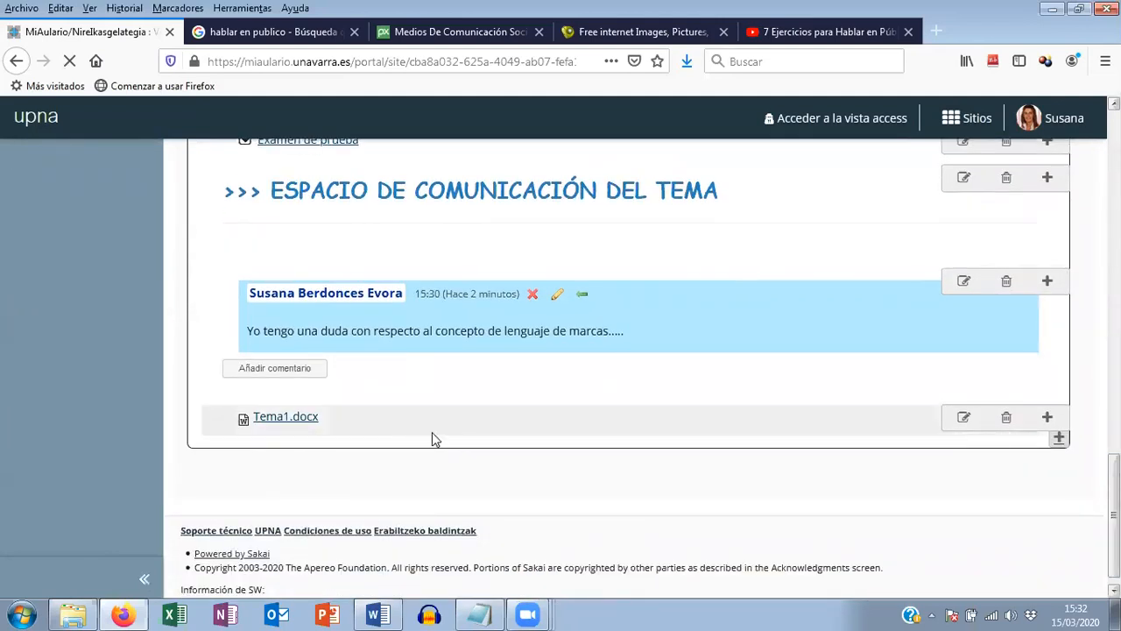
pyautogui.scroll(4, 526, 397)
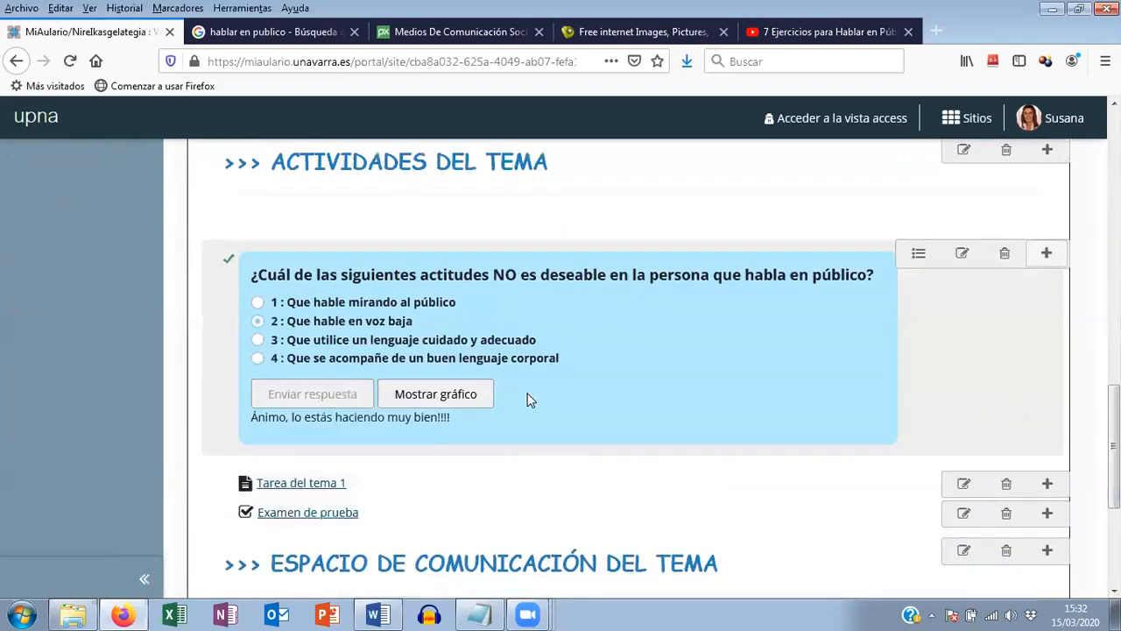
pyautogui.scroll(6, 529, 400)
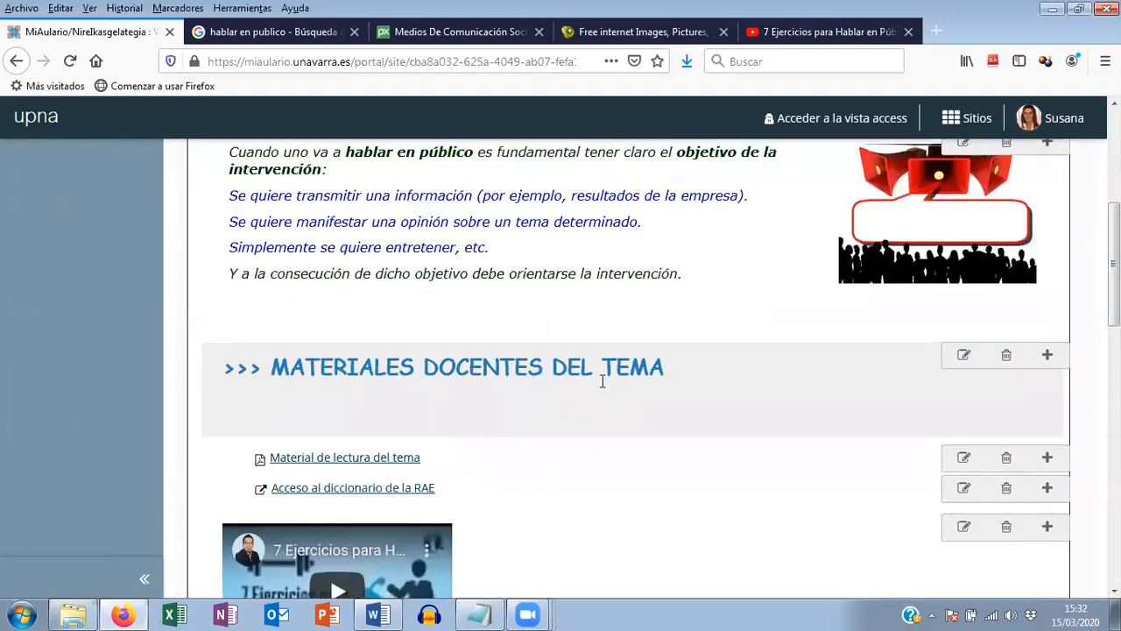
pyautogui.scroll(3, 610, 392)
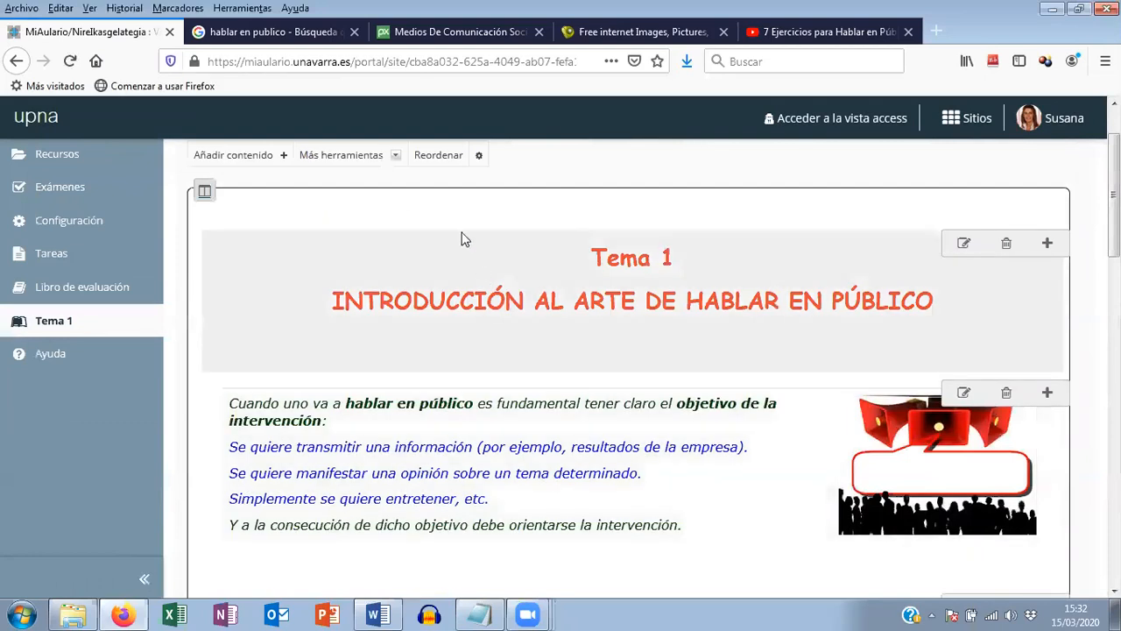
pyautogui.click(440, 156)
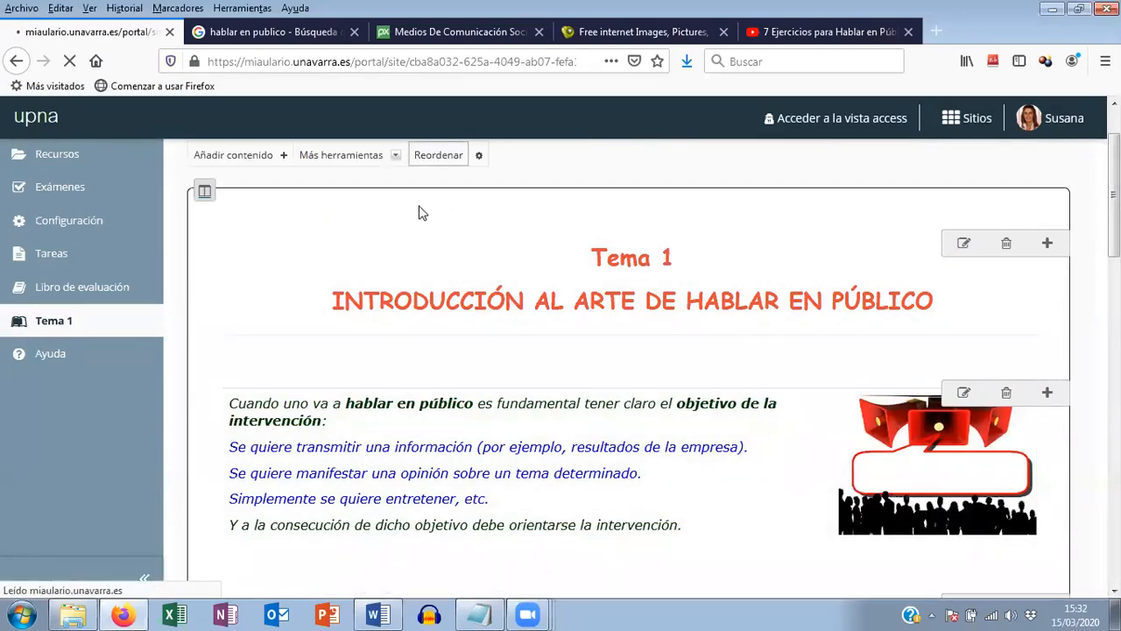
pyautogui.scroll(-3, 366, 505)
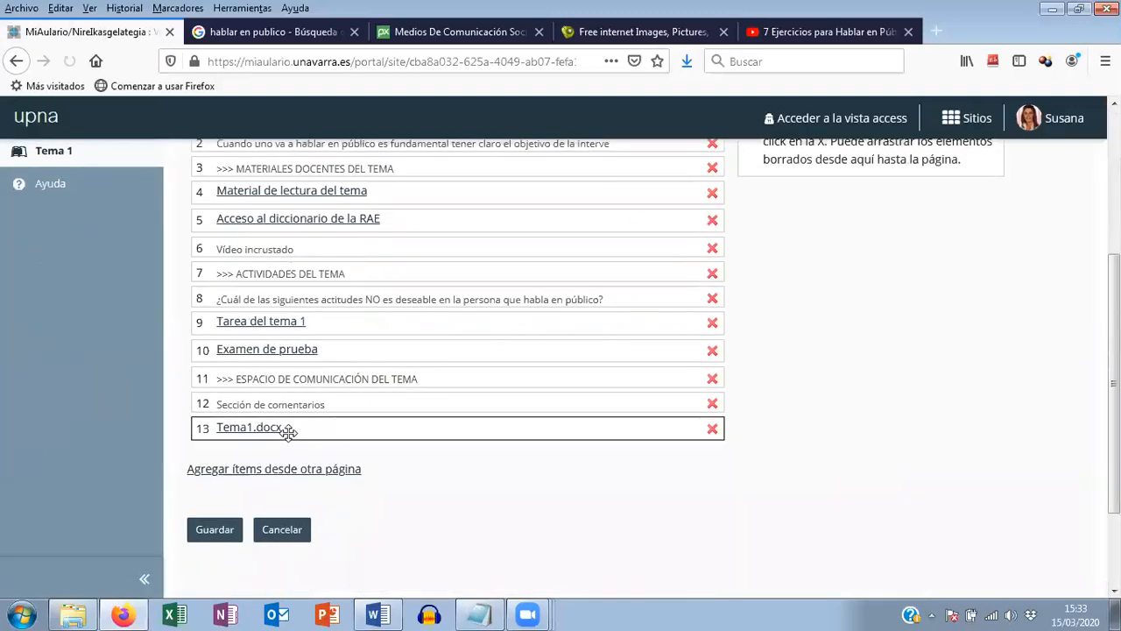
pyautogui.moveTo(325, 430); pyautogui.dragTo(355, 233)
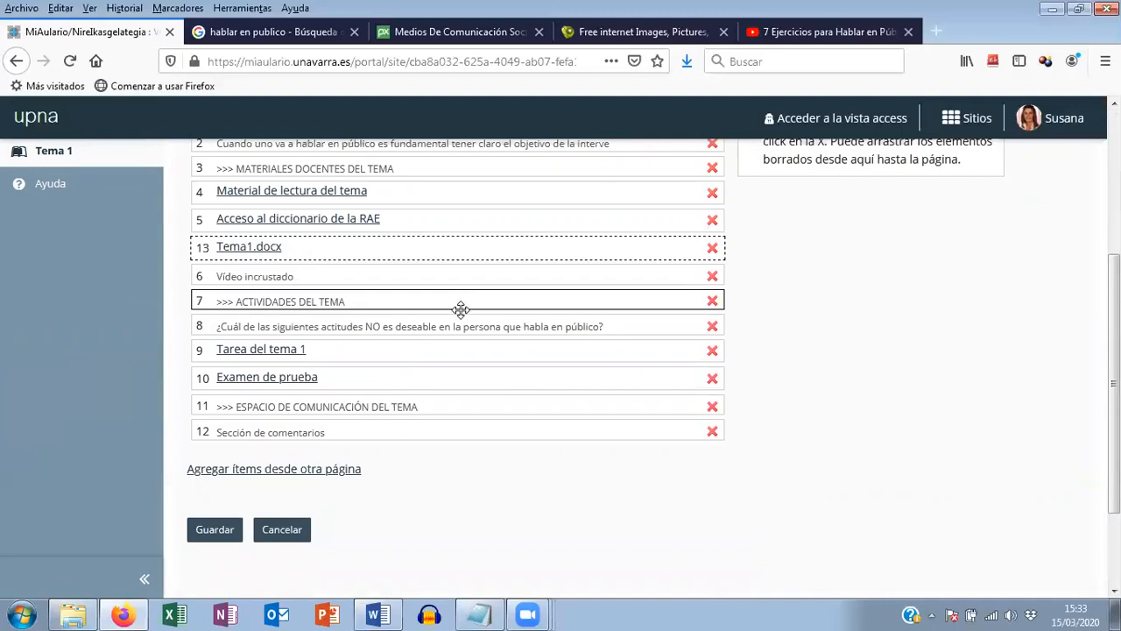
pyautogui.scroll(2, 355, 233)
pyautogui.moveTo(347, 415); pyautogui.dragTo(408, 388)
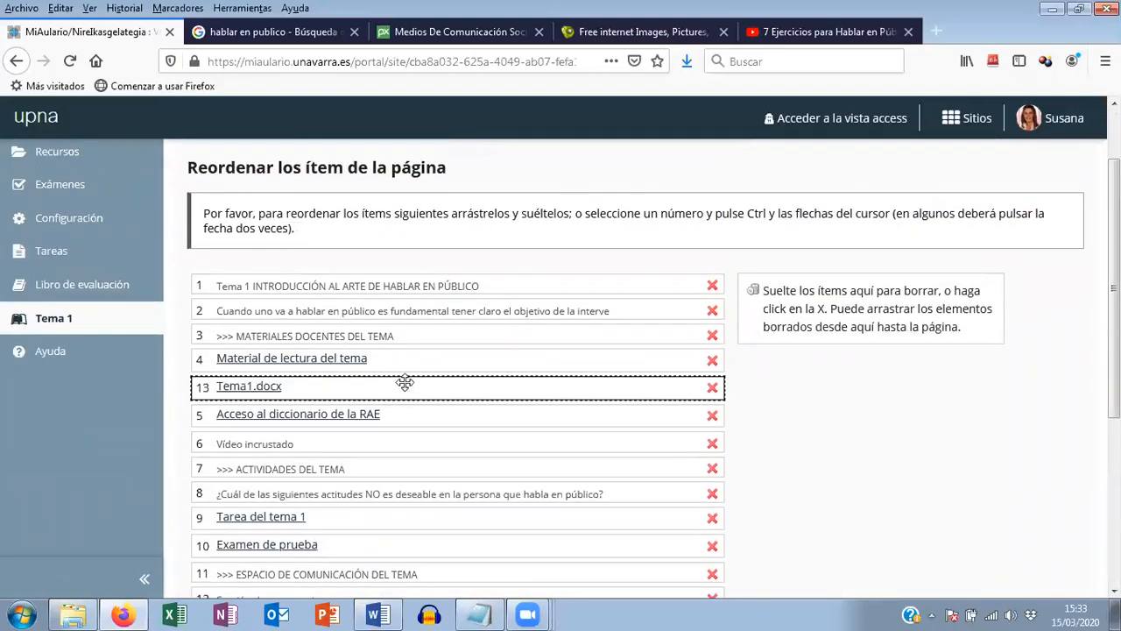
pyautogui.scroll(-3, 576, 405)
pyautogui.click(226, 449)
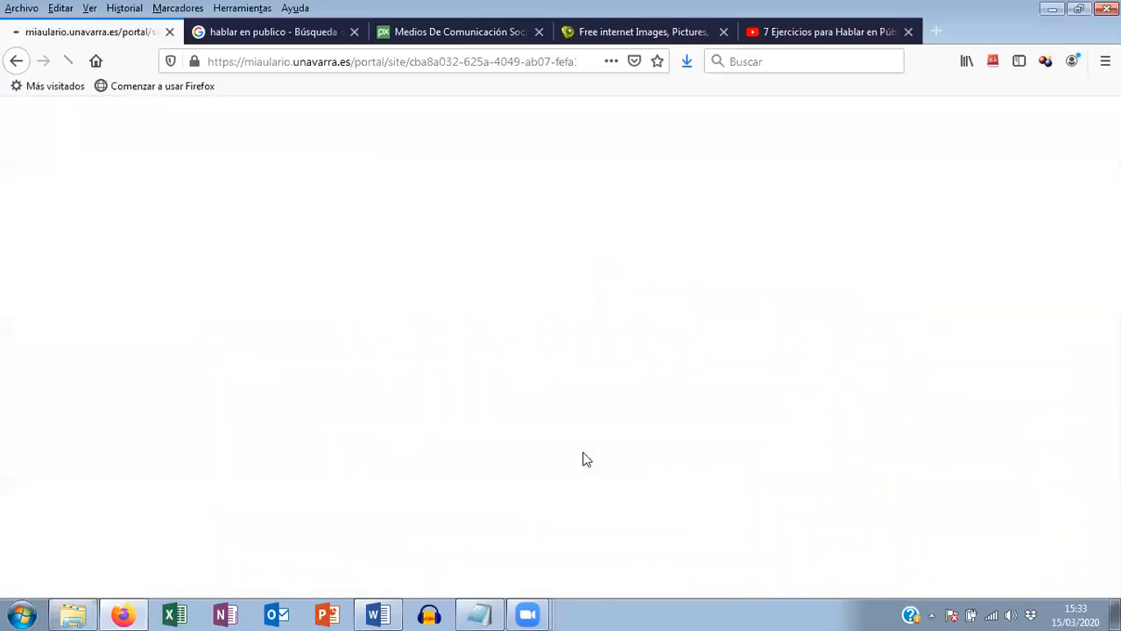
# - Delete the Tema1.docx item from the teaching materials section of the page
pyautogui.scroll(-4, 570, 429)
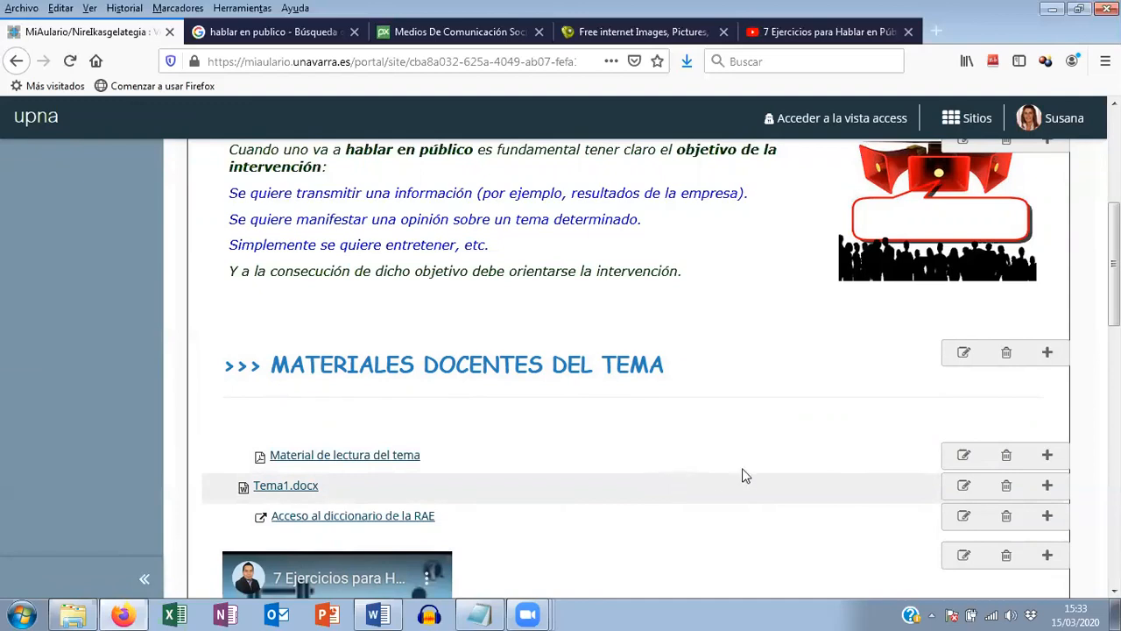
pyautogui.click(1007, 487)
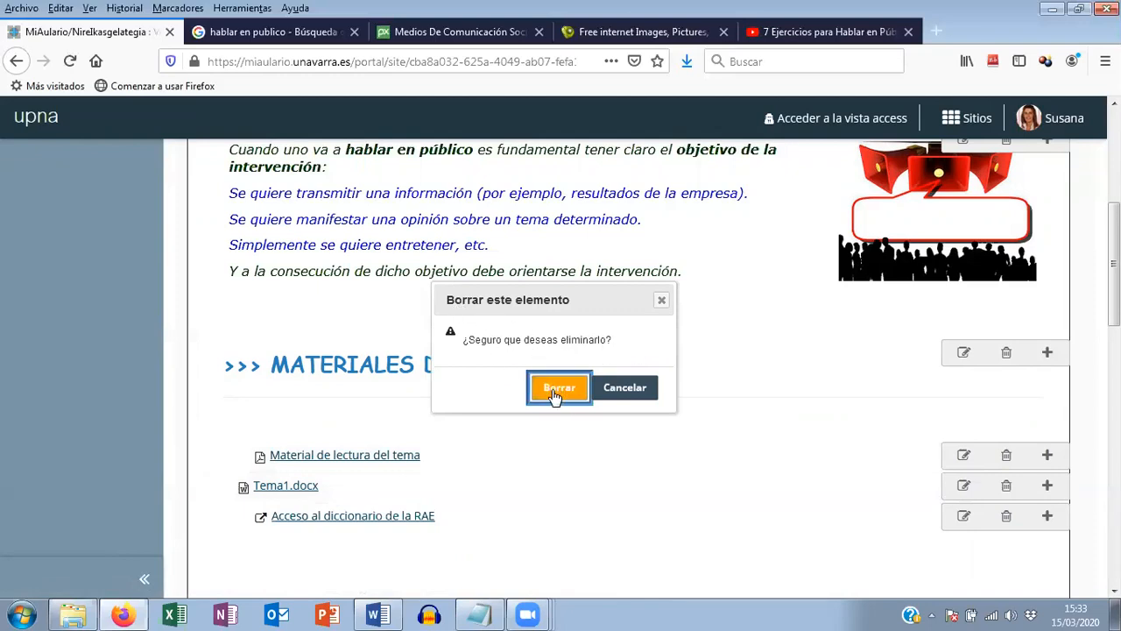
pyautogui.click(618, 405)
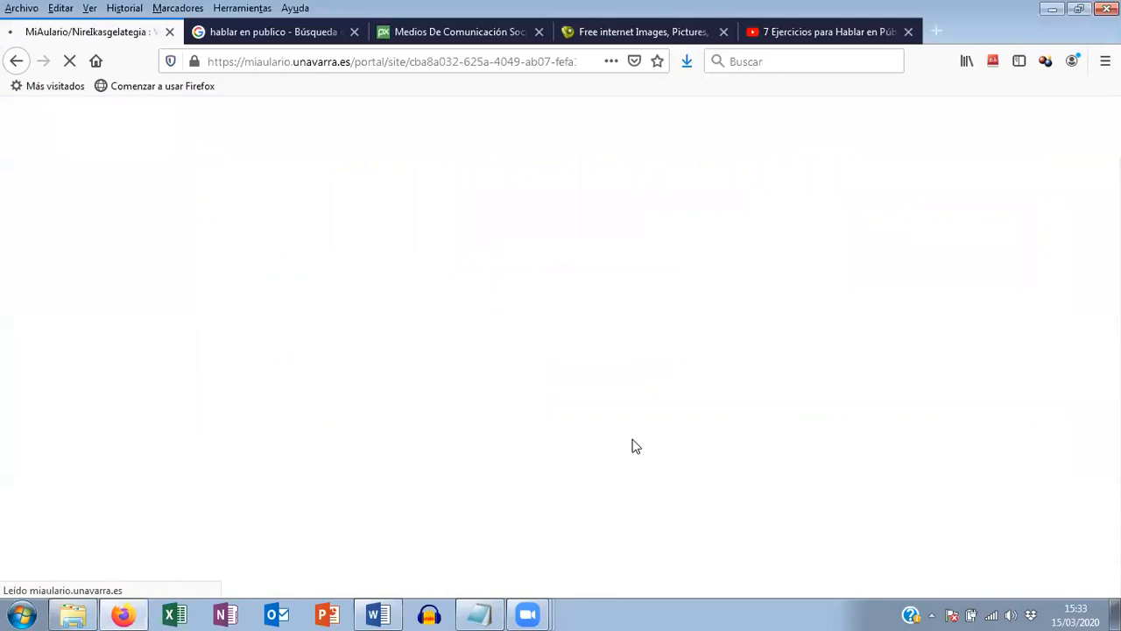
pyautogui.scroll(-7, 635, 447)
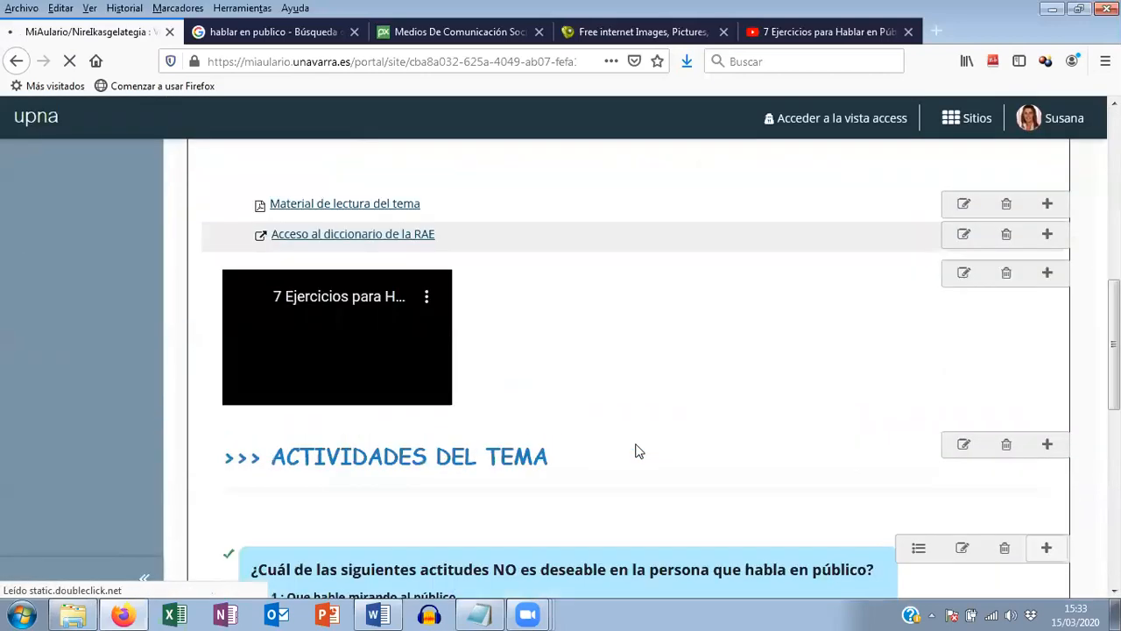
# - Add 3 more pages starting from the title "Tema 2", created as copies of the current page
pyautogui.scroll(7, 639, 450)
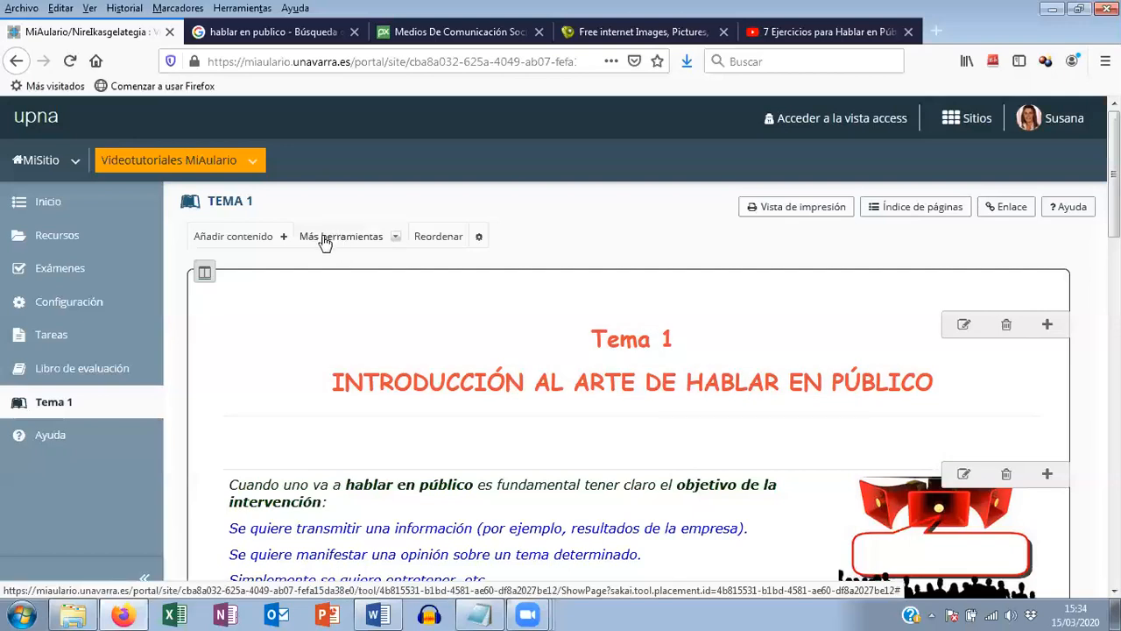
pyautogui.click(356, 243)
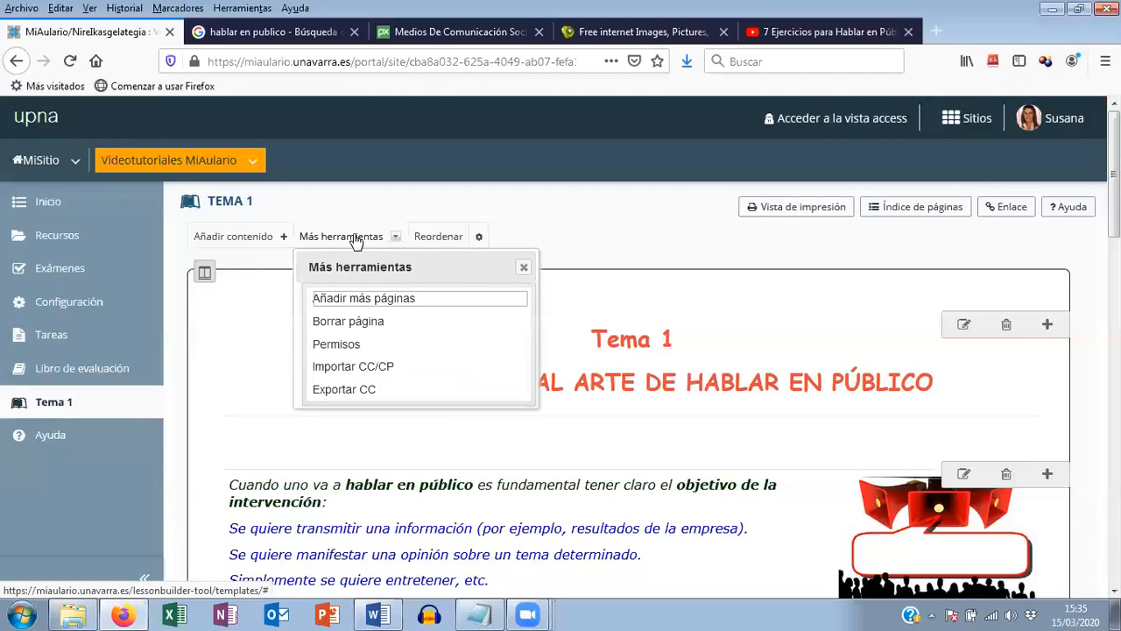
pyautogui.click(384, 301)
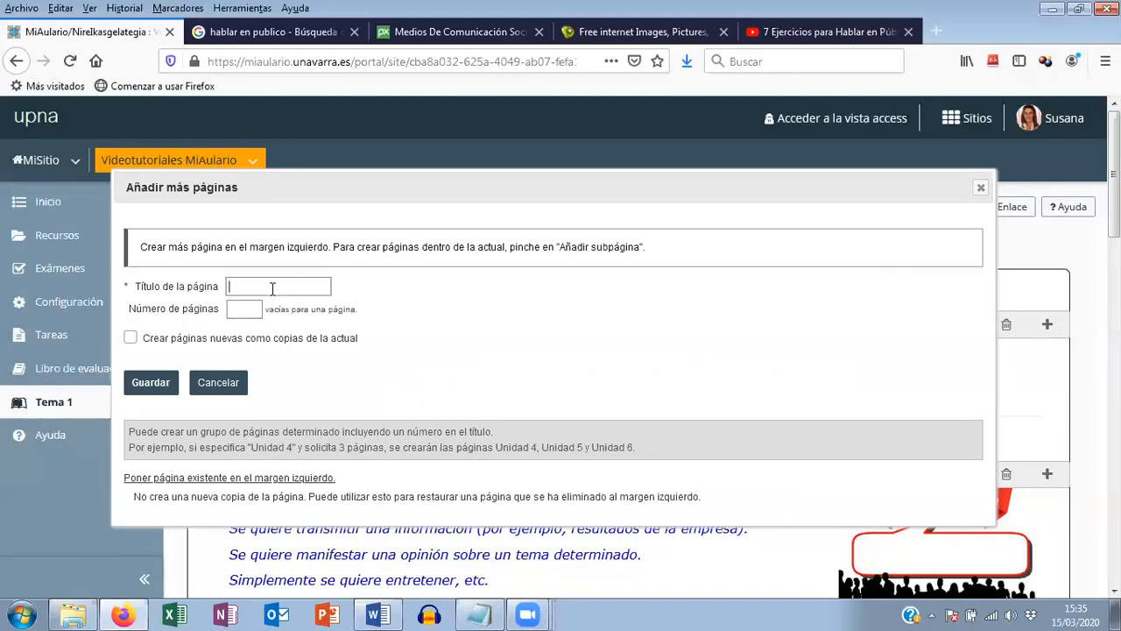
pyautogui.write('Tema 2')
pyautogui.click(254, 308)
pyautogui.write('3')
pyautogui.click(131, 339)
pyautogui.click(151, 385)
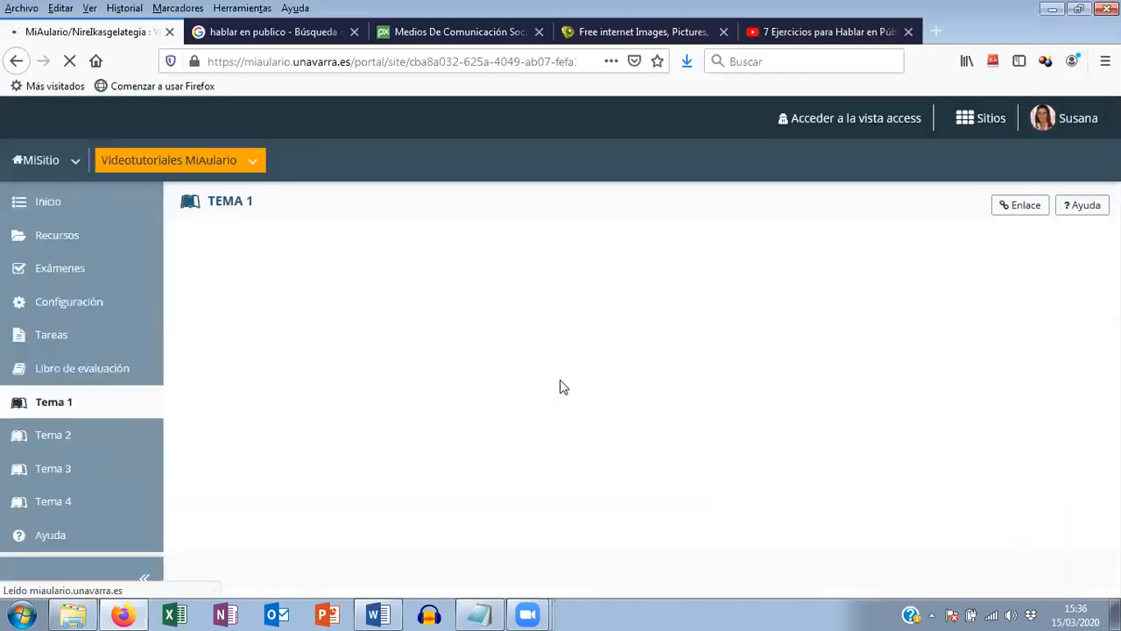
# - Go to the Tema 2 page and change the topic number in its title text box to 2
pyautogui.click(55, 432)
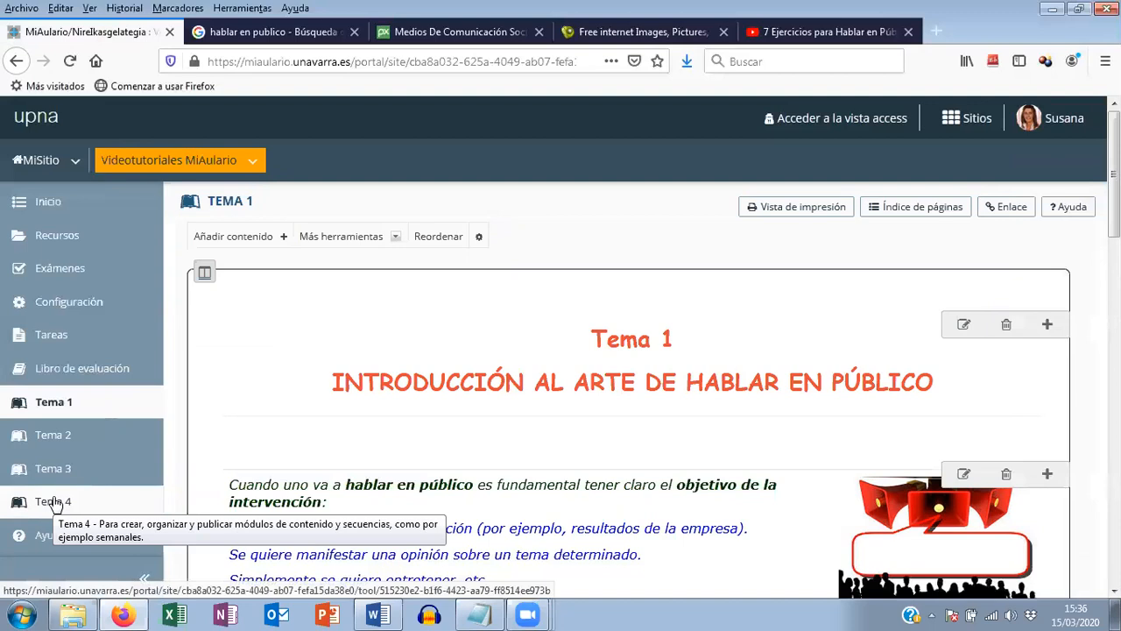
pyautogui.click(48, 442)
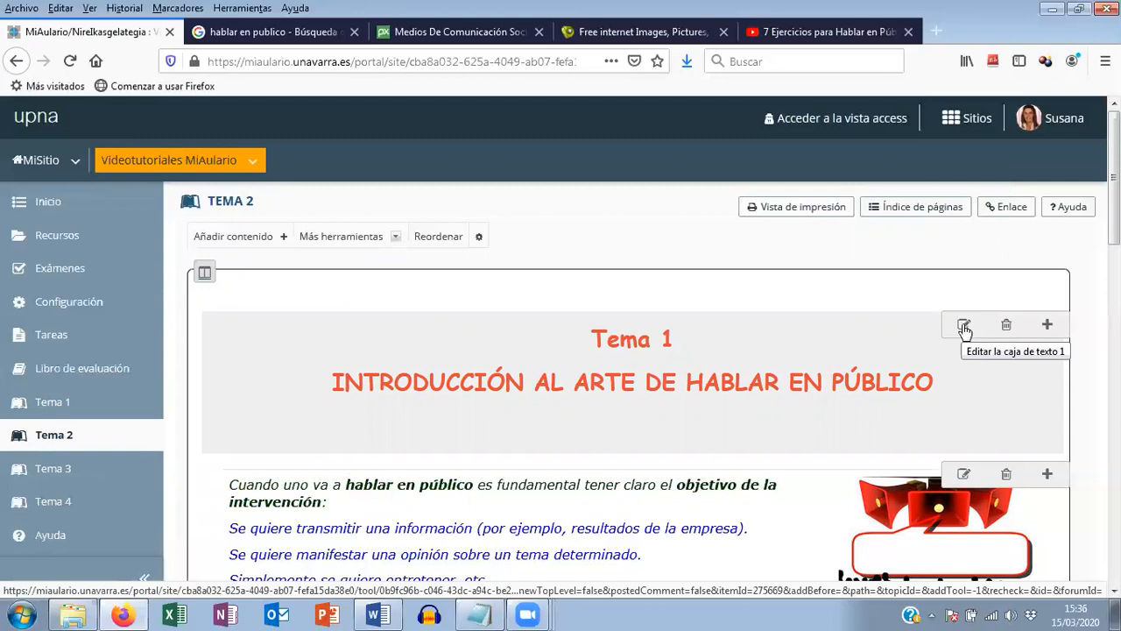
pyautogui.click(964, 327)
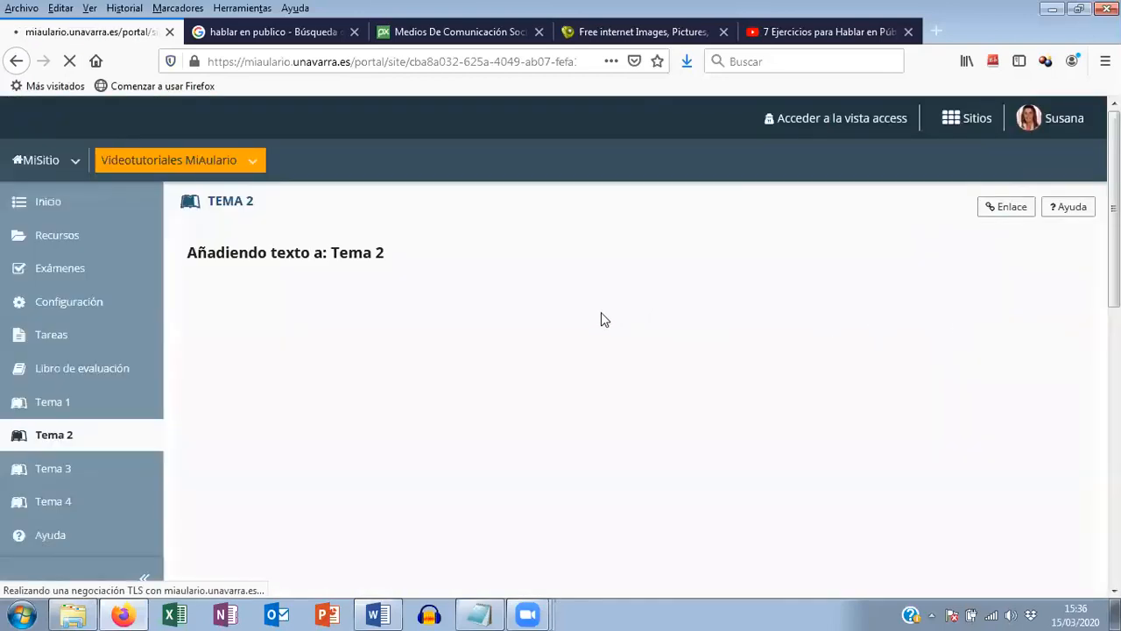
pyautogui.doubleClick(668, 395)
pyautogui.write('2')
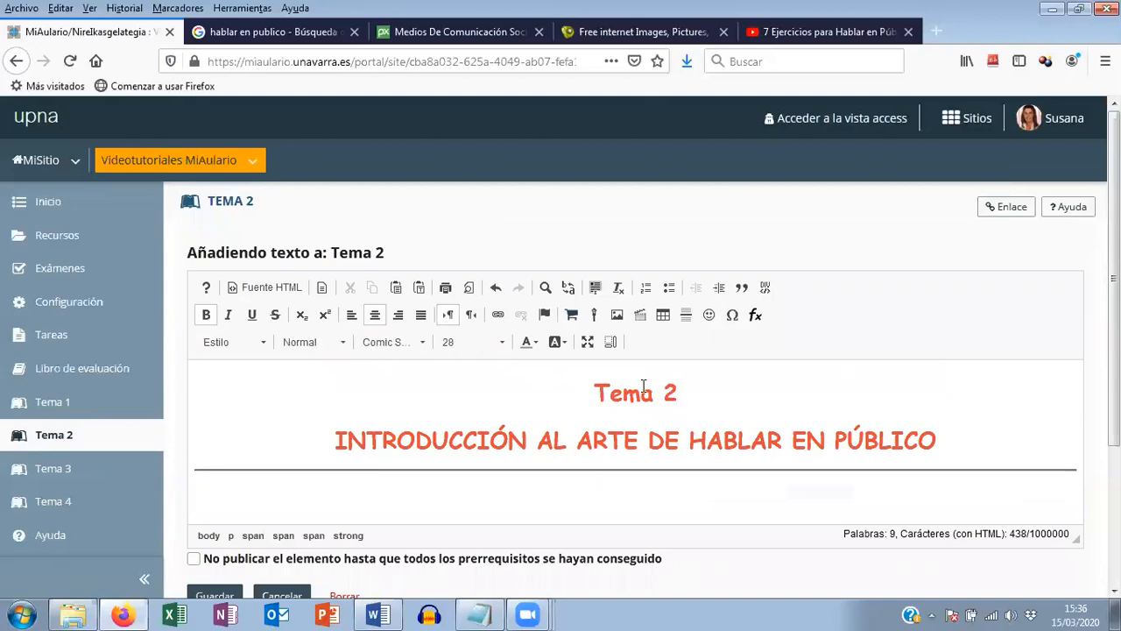
# - Replace the heading under "Tema 2" with "IMPORTANCIA DEL LENGUAJE CORPORAL" and save the text box
pyautogui.click(336, 440)
pyautogui.moveTo(336, 440); pyautogui.dragTo(933, 450)
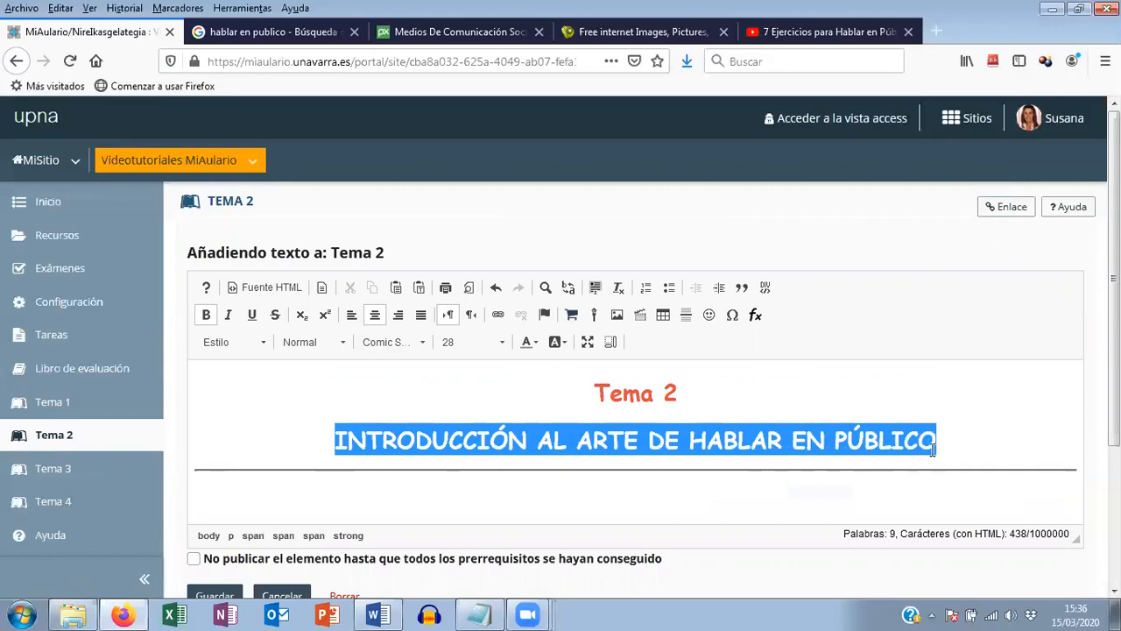
pyautogui.write('I')
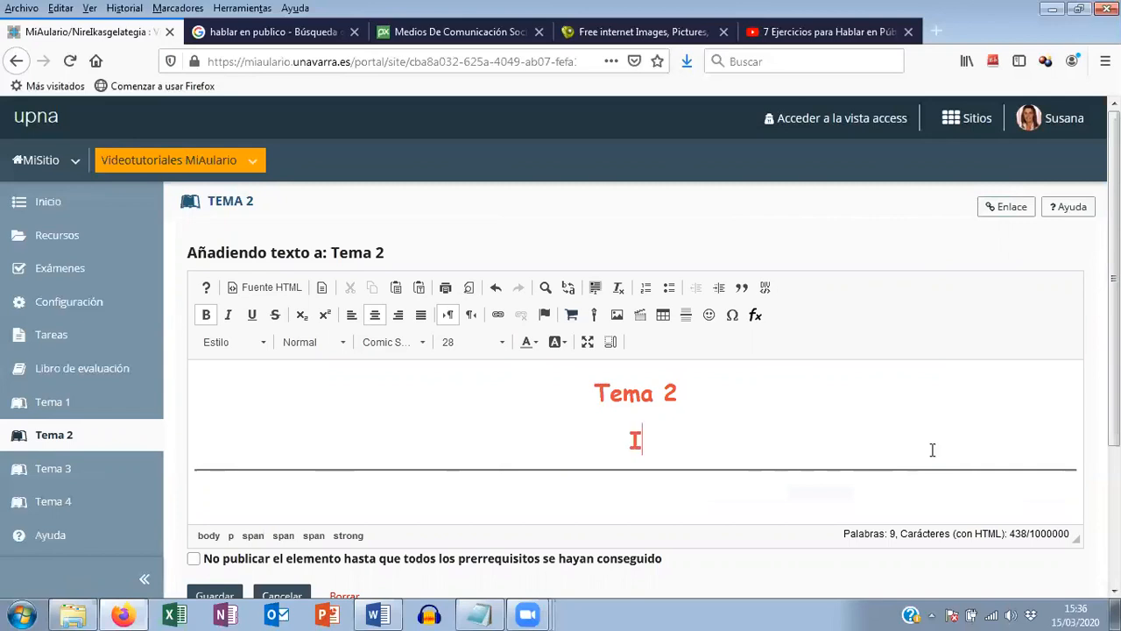
pyautogui.write('MPORTANCIA ')
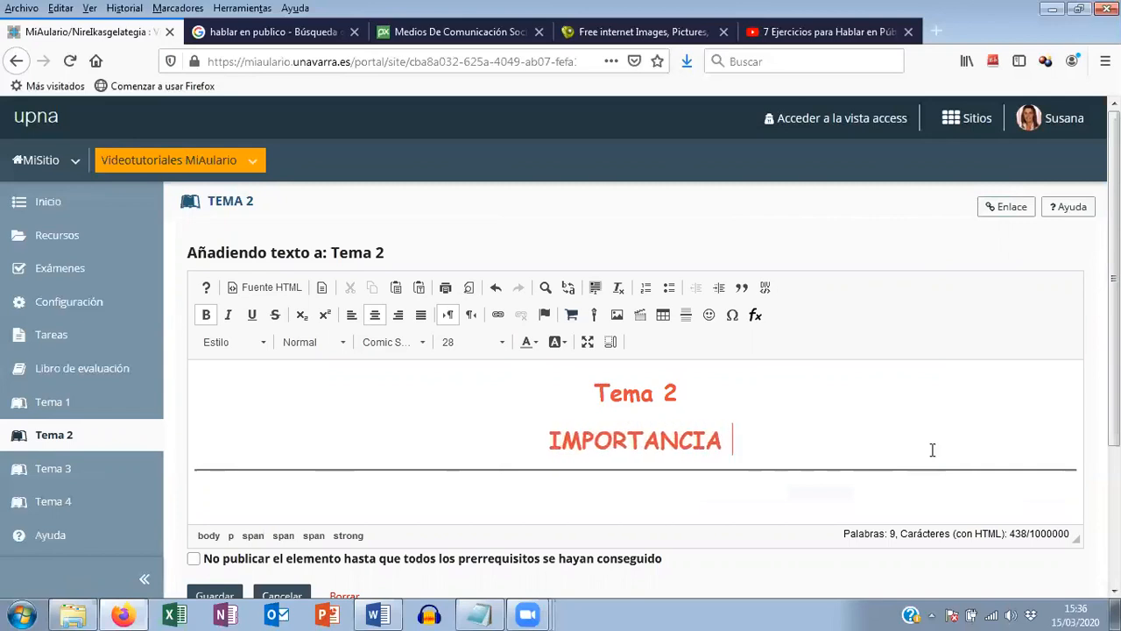
pyautogui.write('DEL LENGUAJE ')
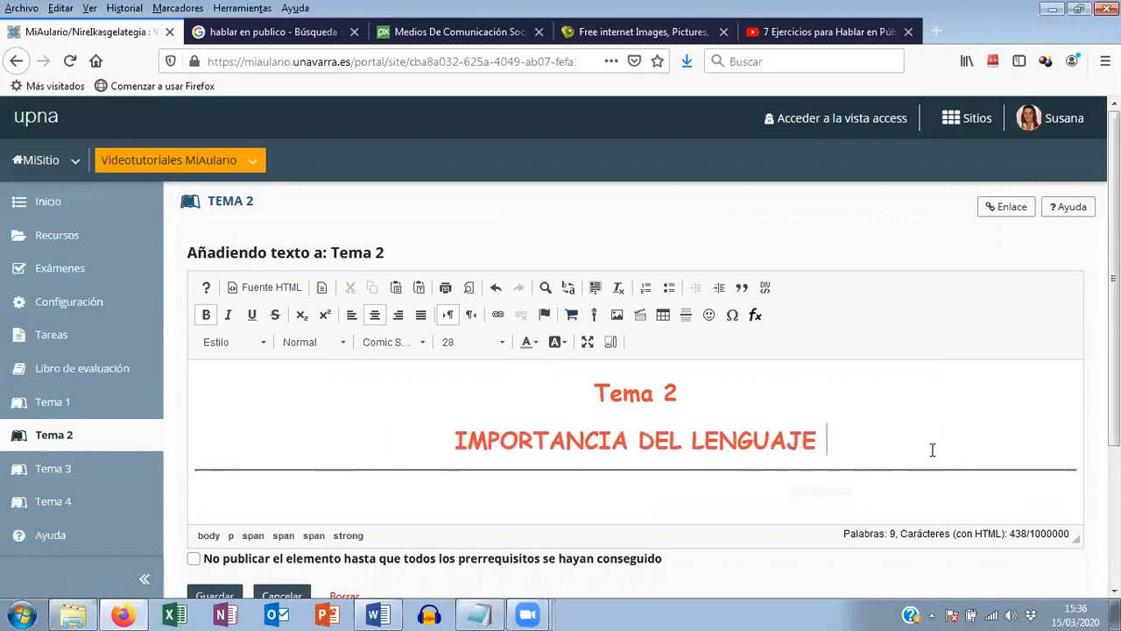
pyautogui.write('CORPORAL')
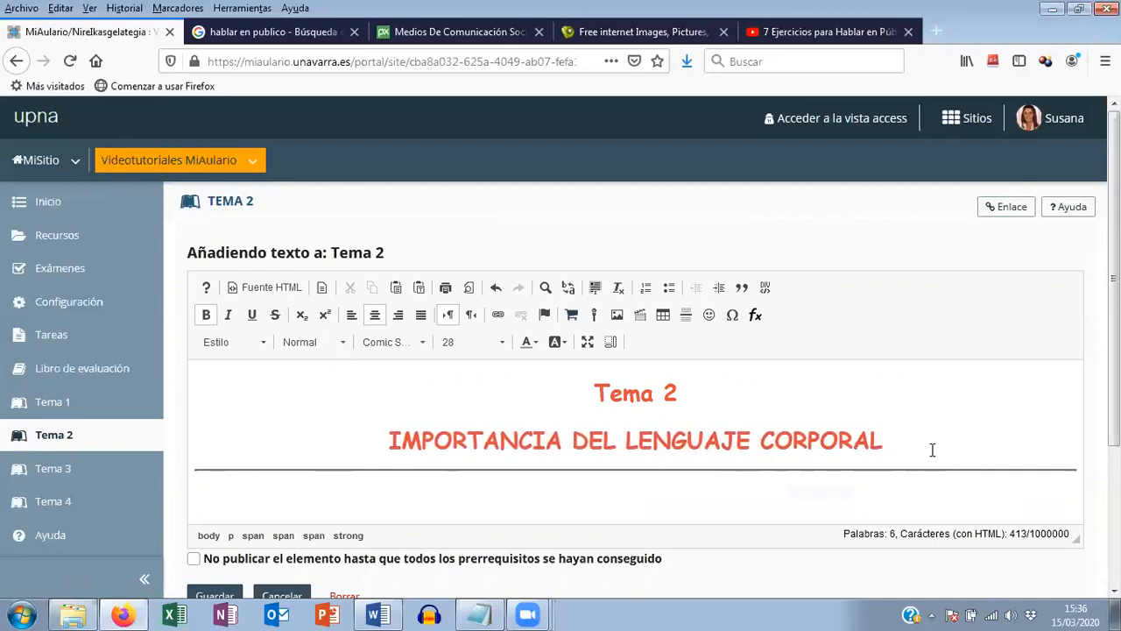
pyautogui.scroll(-1, 447, 495)
pyautogui.scroll(-1, 447, 488)
pyautogui.click(212, 513)
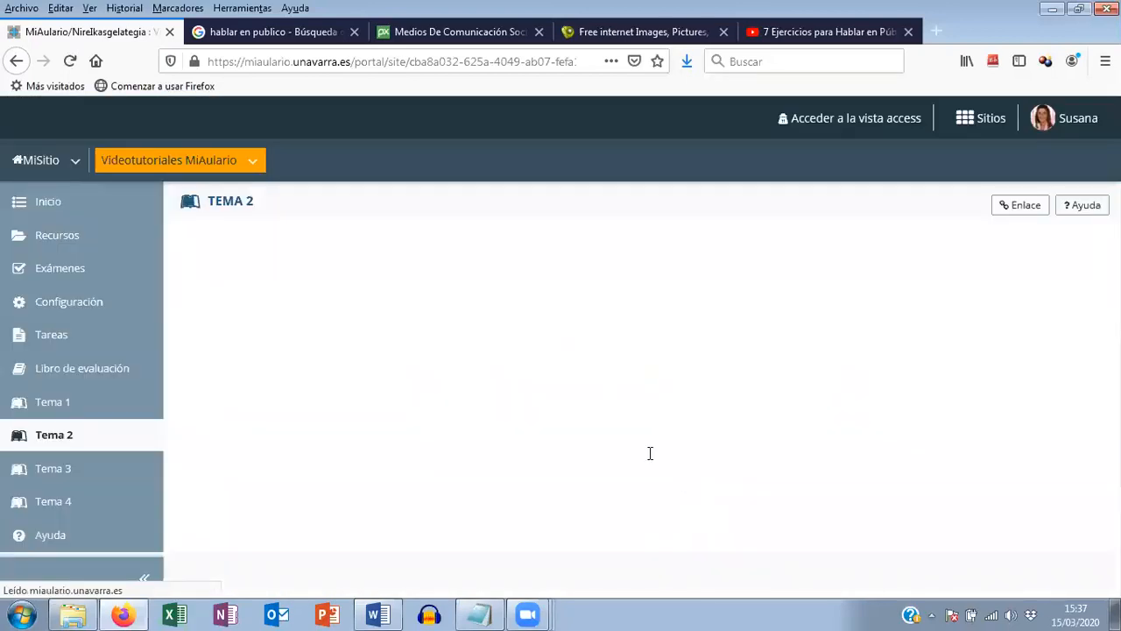
# - Review the copied content of the Tema 2 page, including the settings of the "Material de lectura del tema" item, without changing anything
pyautogui.scroll(-5, 539, 405)
pyautogui.scroll(-2, 539, 408)
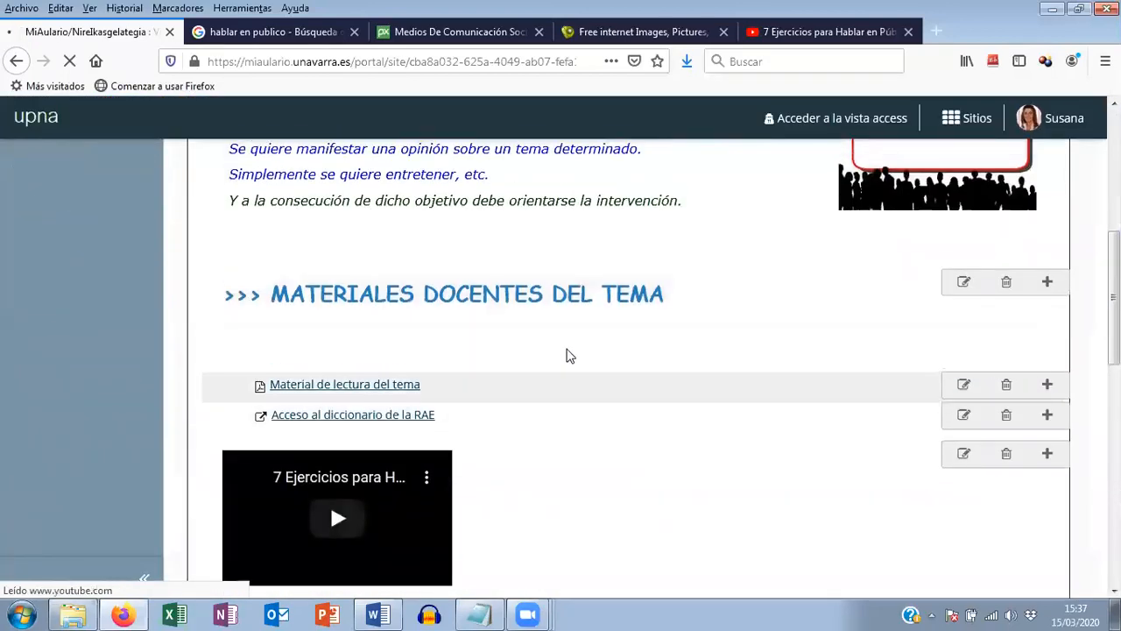
pyautogui.scroll(4, 570, 353)
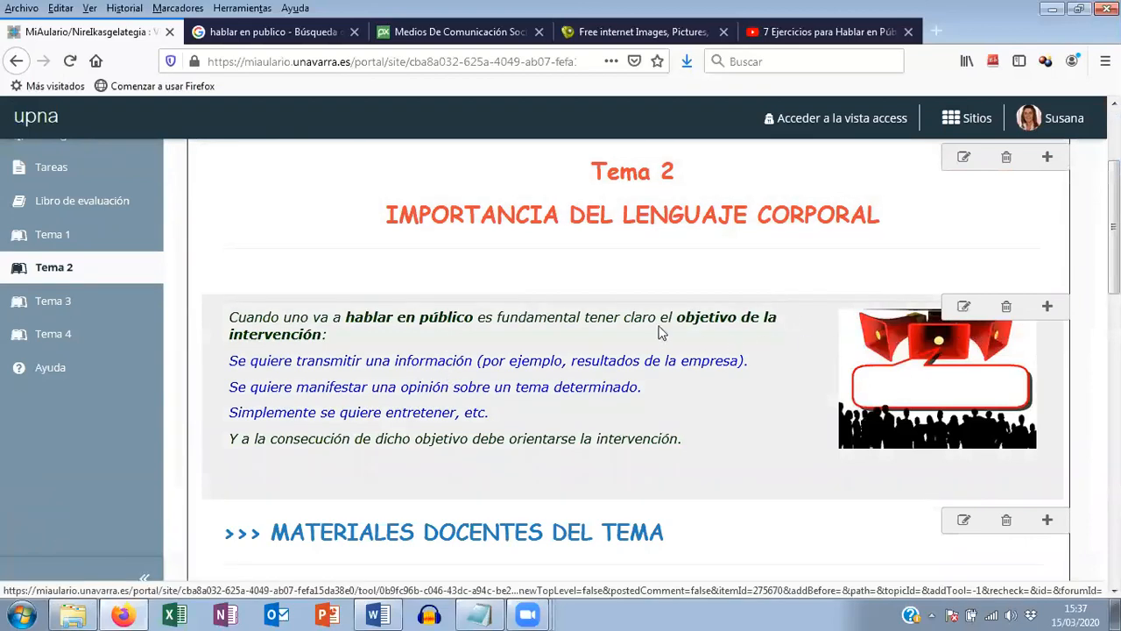
pyautogui.scroll(-4, 693, 380)
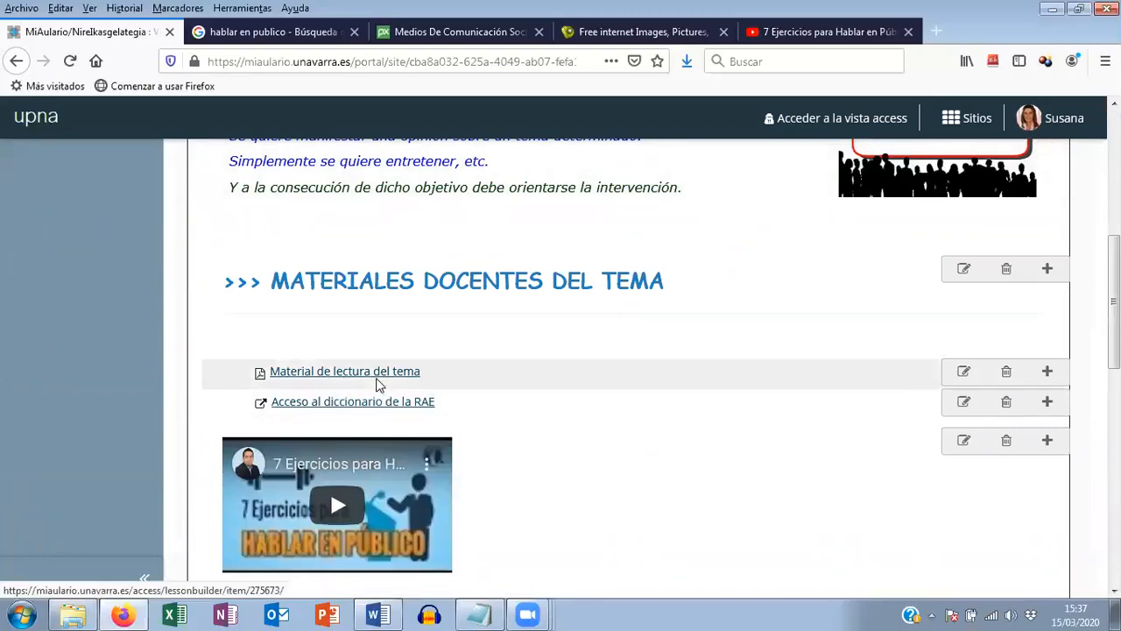
pyautogui.click(963, 375)
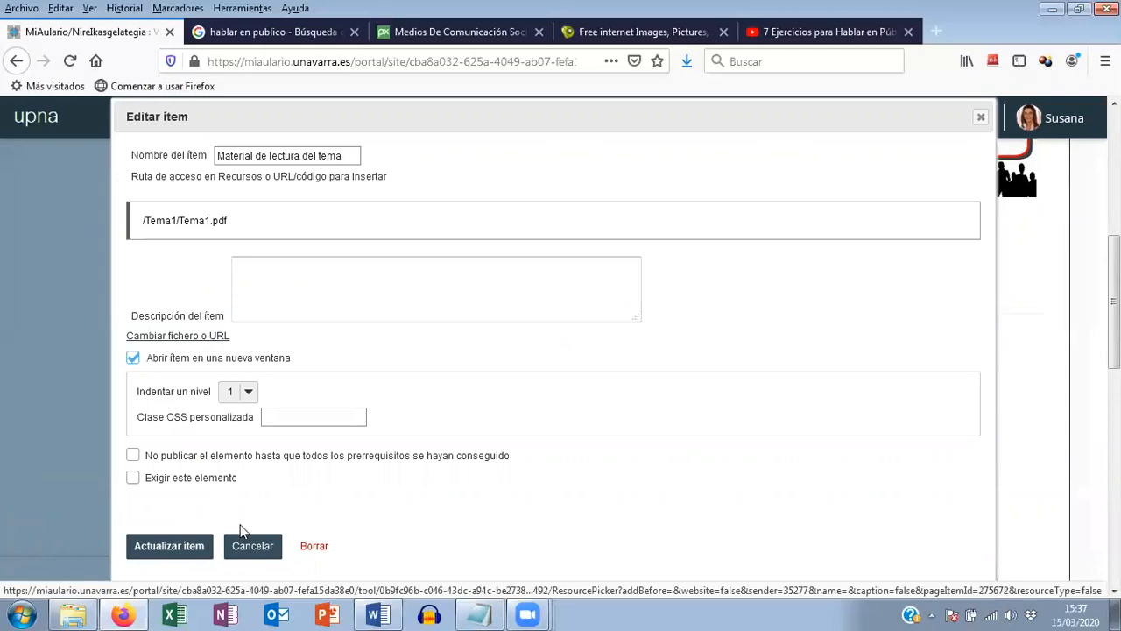
pyautogui.click(255, 545)
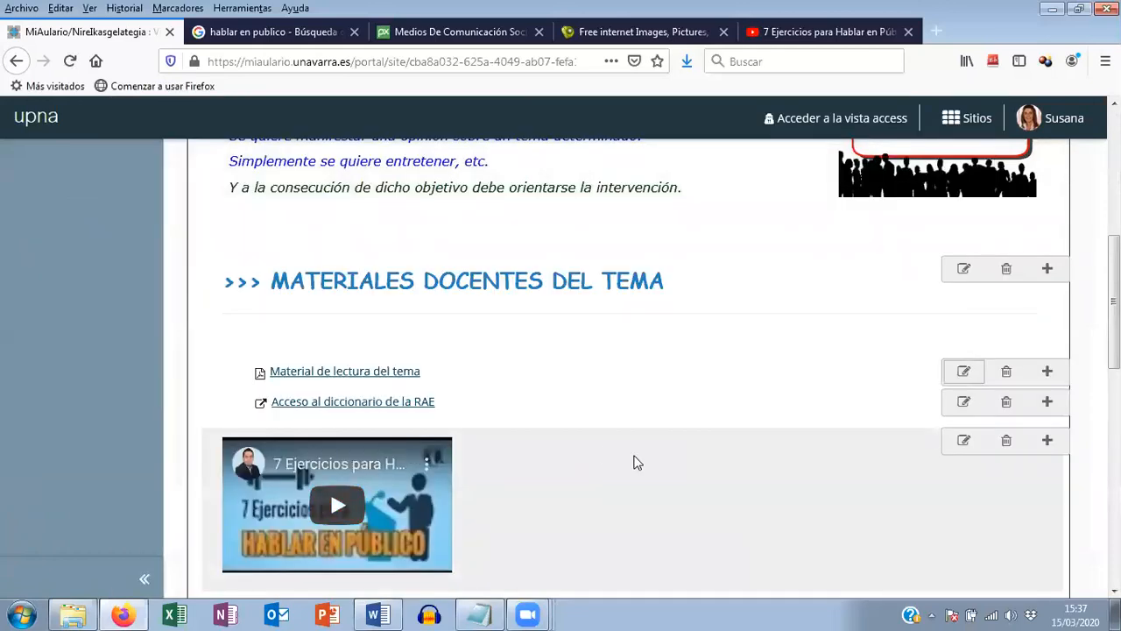
pyautogui.scroll(2, 601, 421)
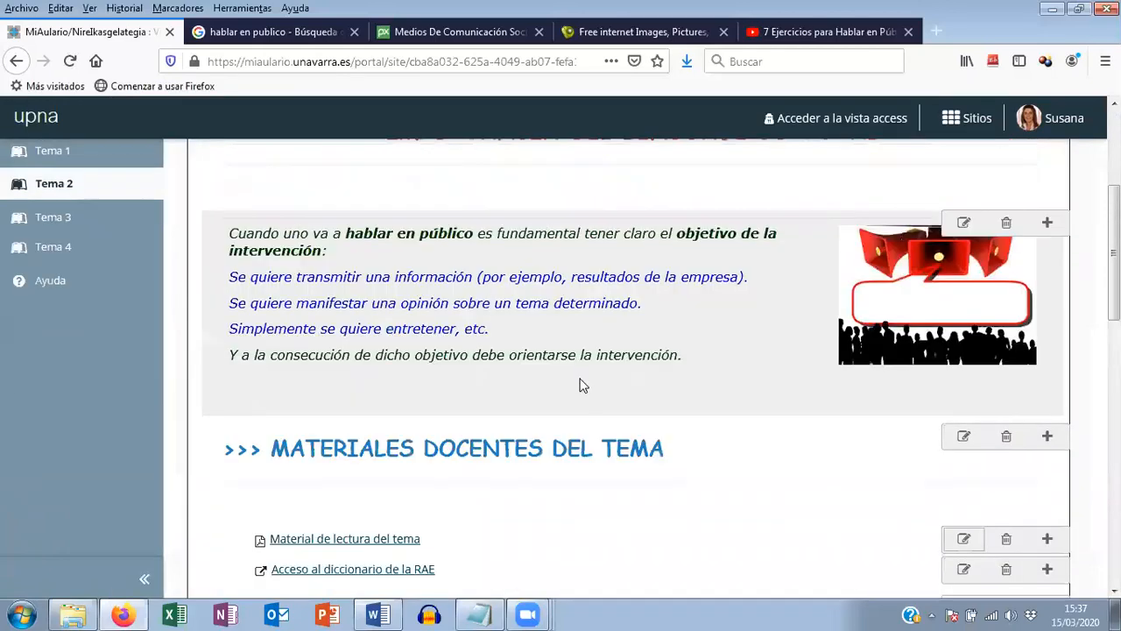
pyautogui.scroll(-3, 579, 390)
pyautogui.scroll(3, 590, 446)
pyautogui.scroll(2, 589, 446)
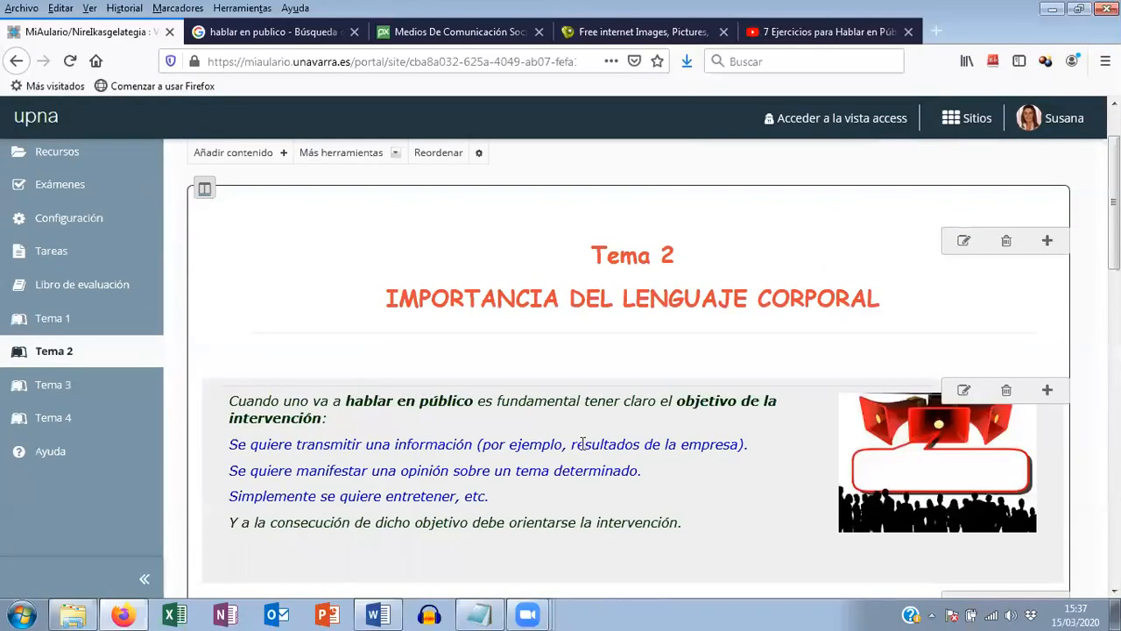
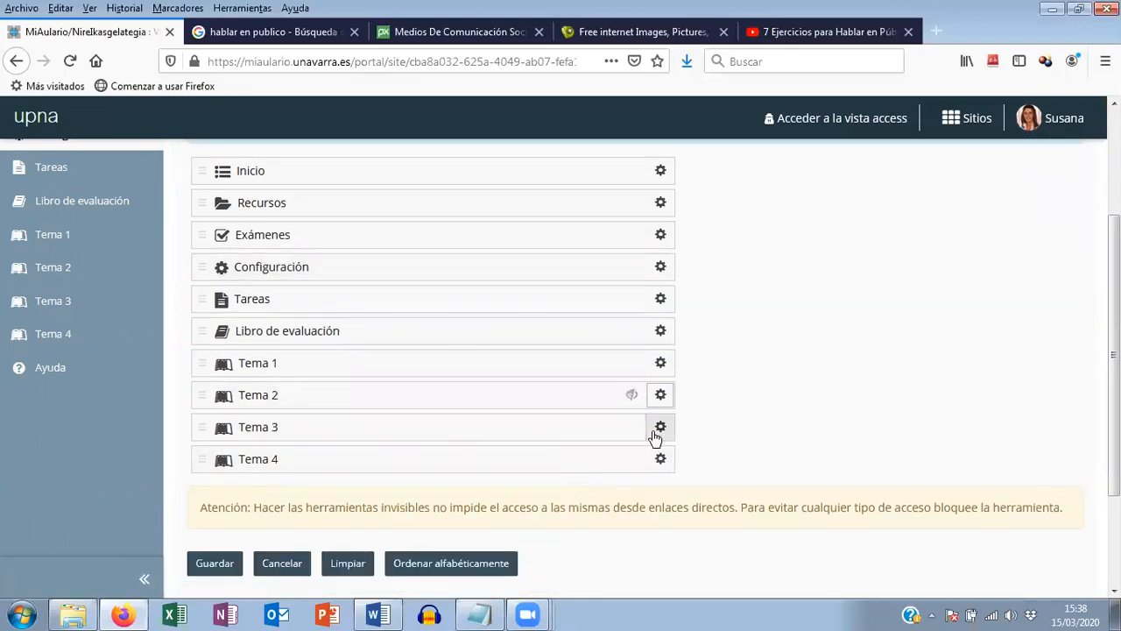
# - Make the Tema 3 and Tema 4 tools invisible to students and save the tool settings
pyautogui.click(660, 429)
pyautogui.click(578, 457)
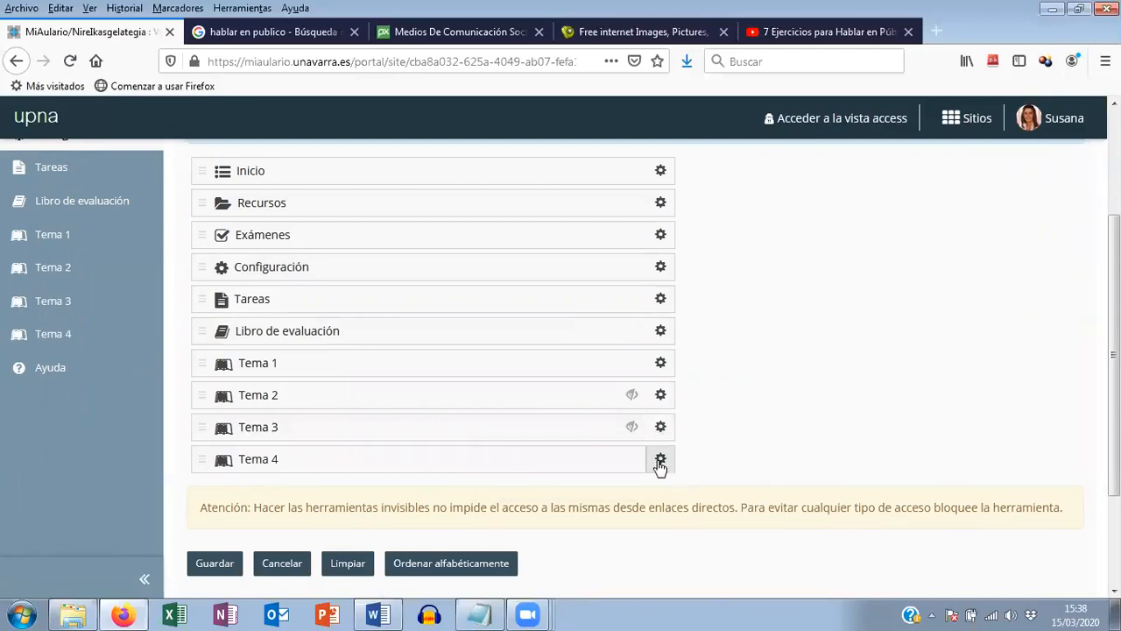
pyautogui.click(660, 459)
pyautogui.click(565, 487)
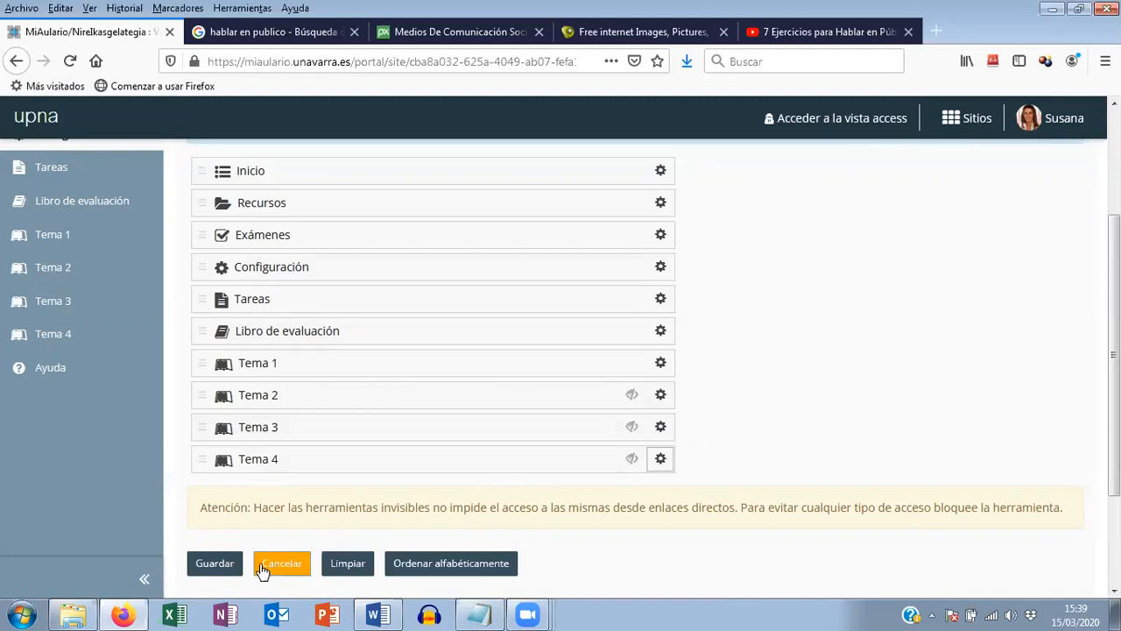
pyautogui.click(213, 564)
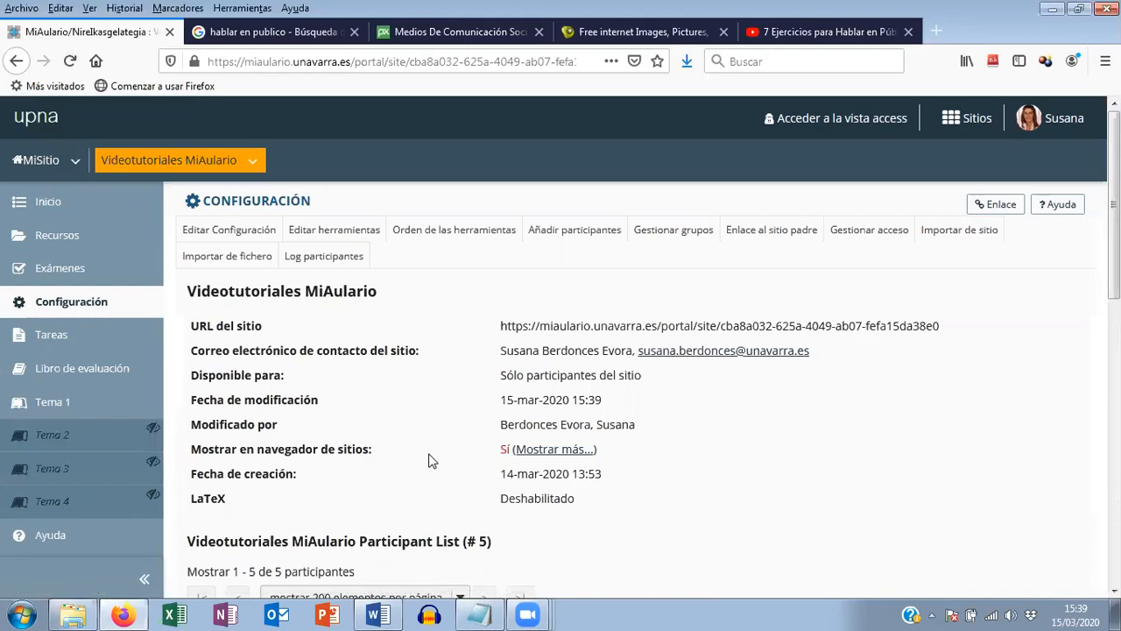
# - Check the topic pages and Recursos, and preview the site in the "access" role view before returning to the instructor view
pyautogui.click(69, 473)
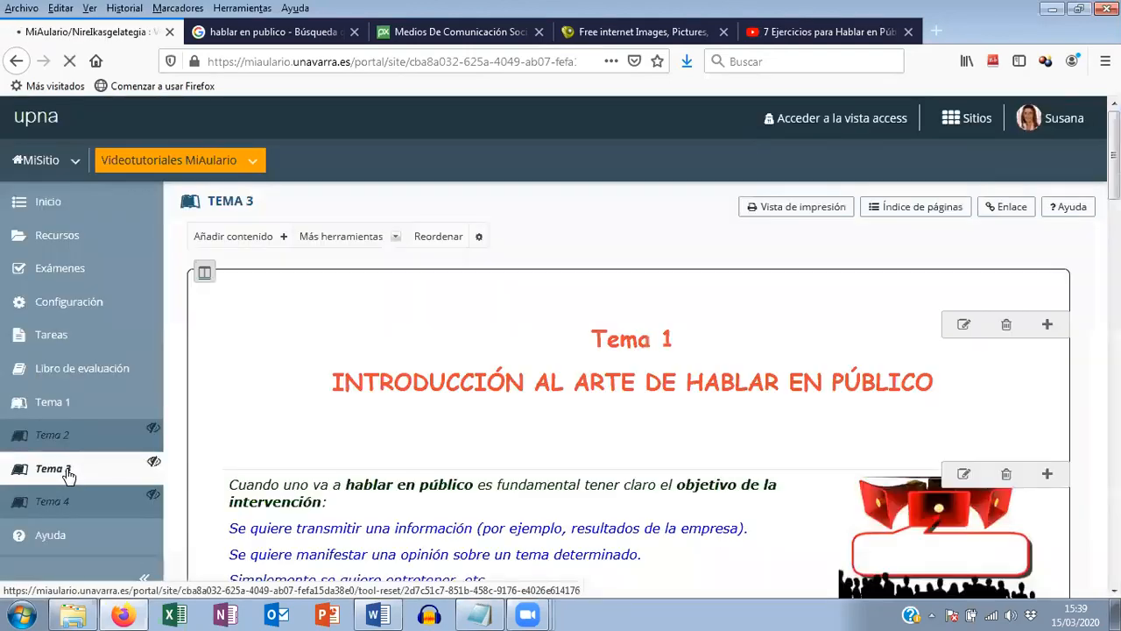
pyautogui.click(52, 438)
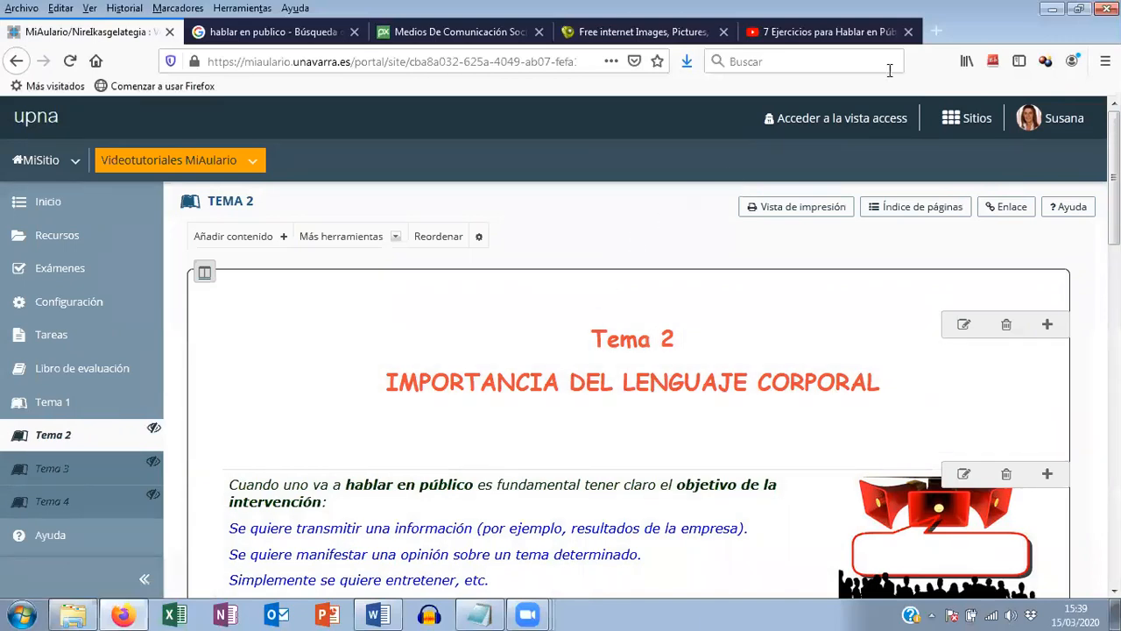
pyautogui.click(832, 123)
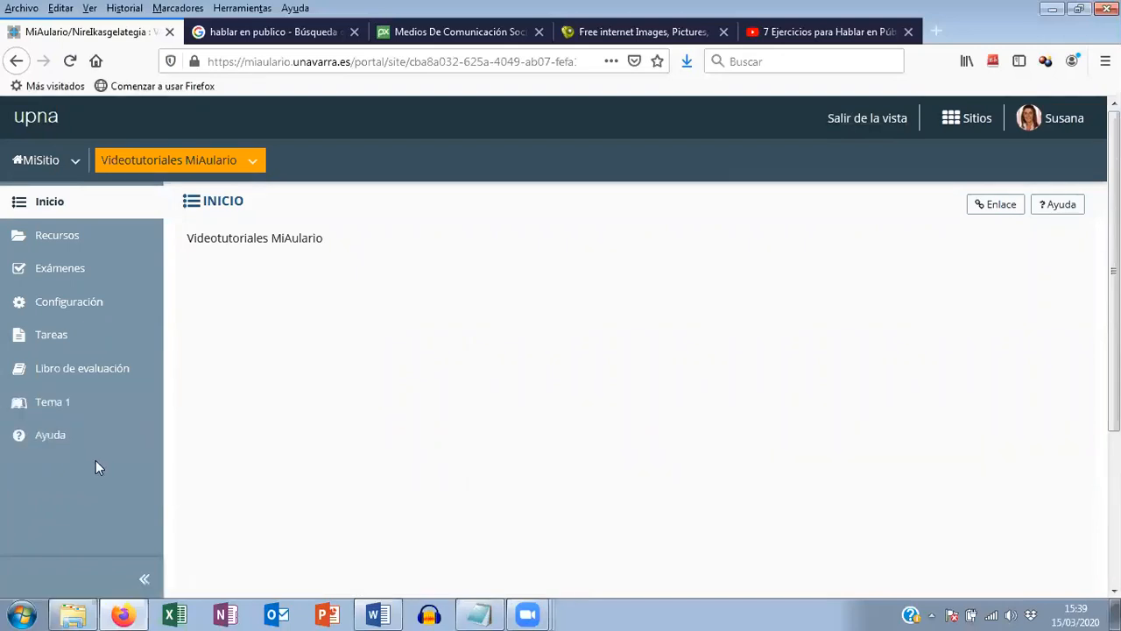
pyautogui.click(856, 127)
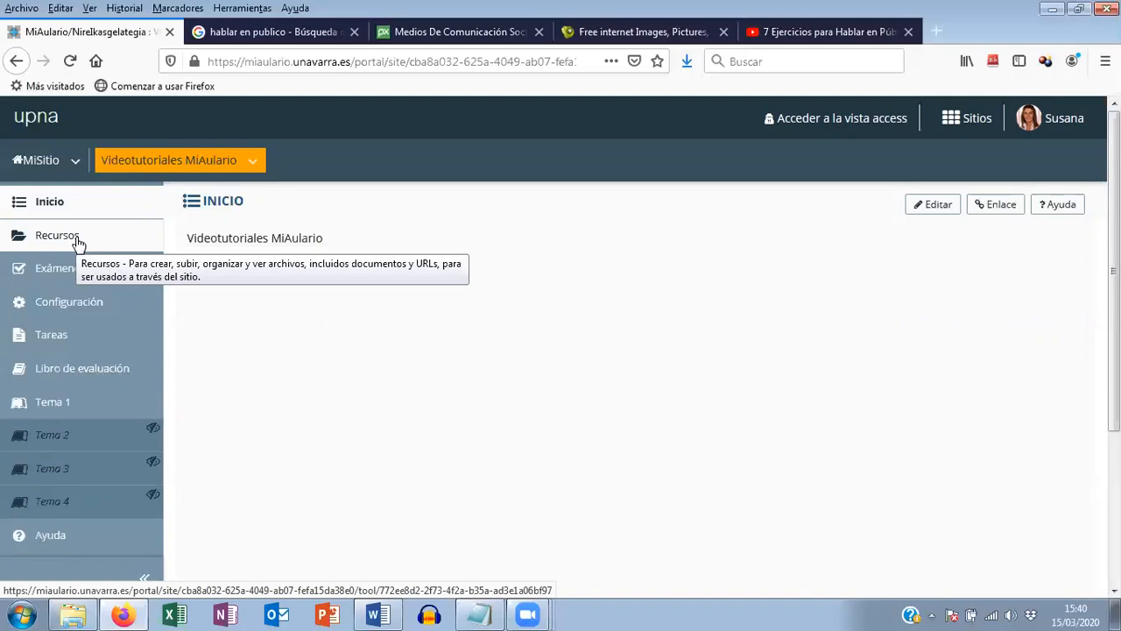
pyautogui.click(51, 412)
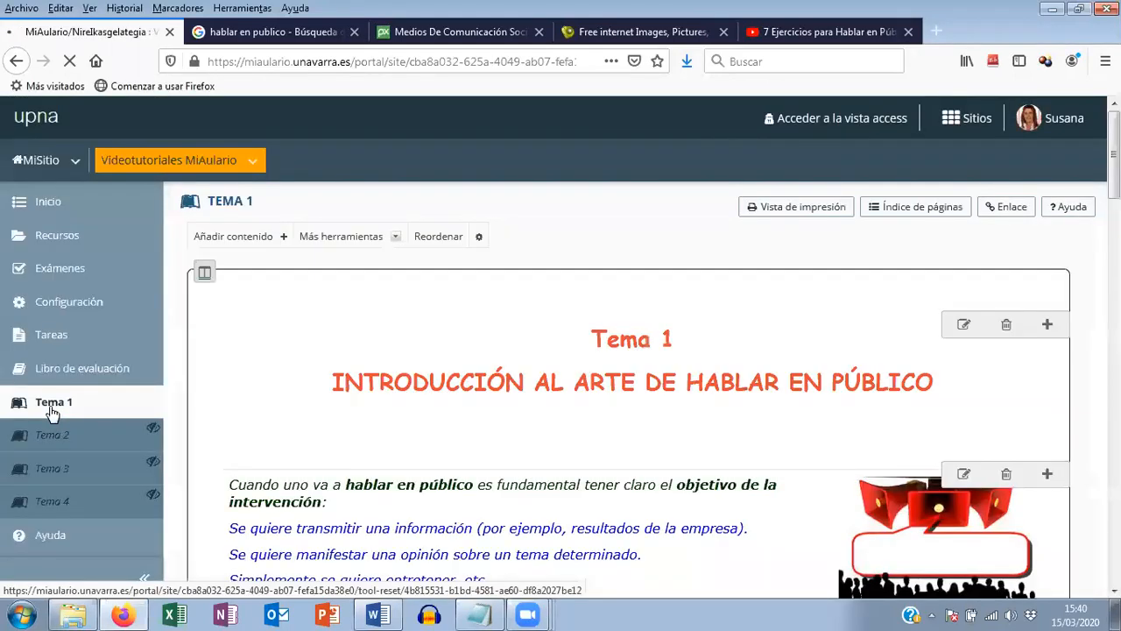
pyautogui.click(74, 244)
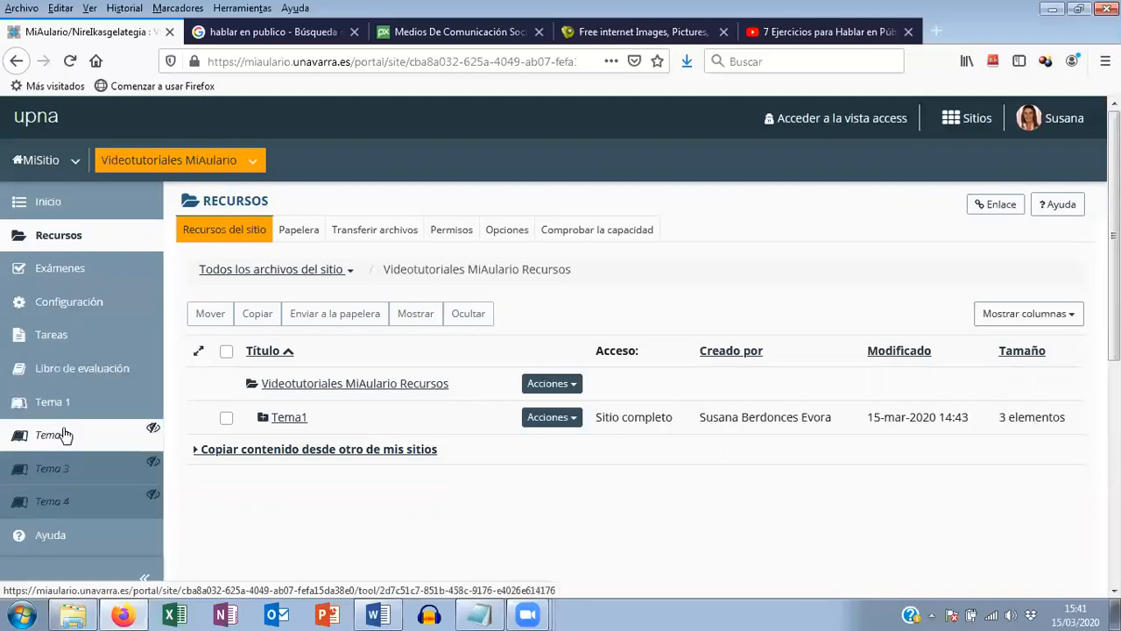
# - In the site's tool order settings, make Recursos, Exámenes and Tareas invisible to students
pyautogui.click(68, 303)
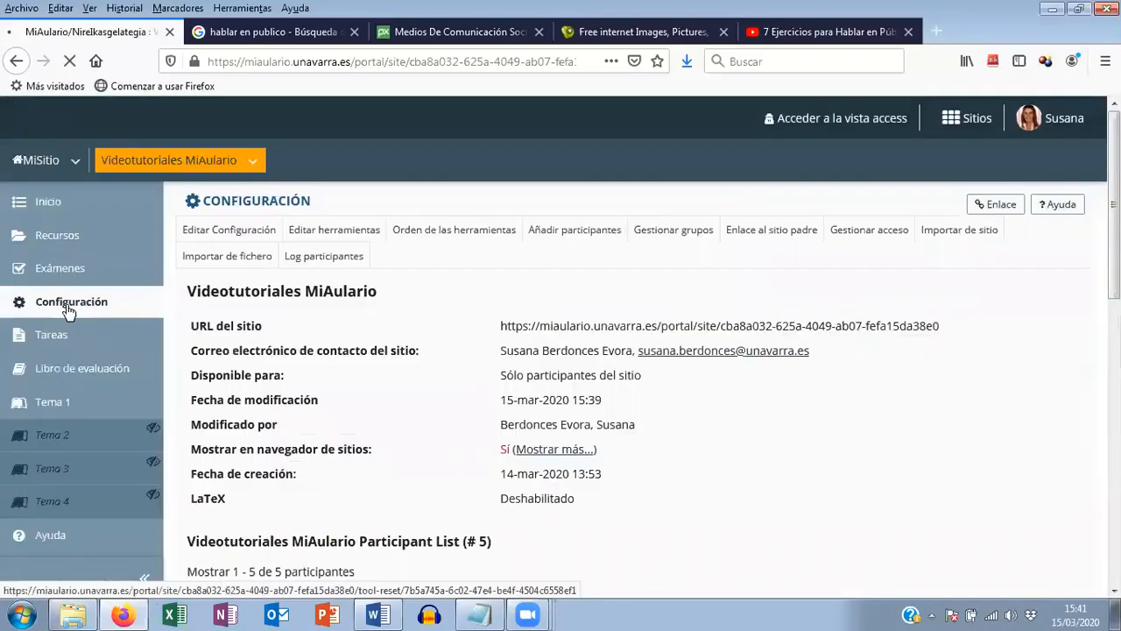
pyautogui.click(467, 233)
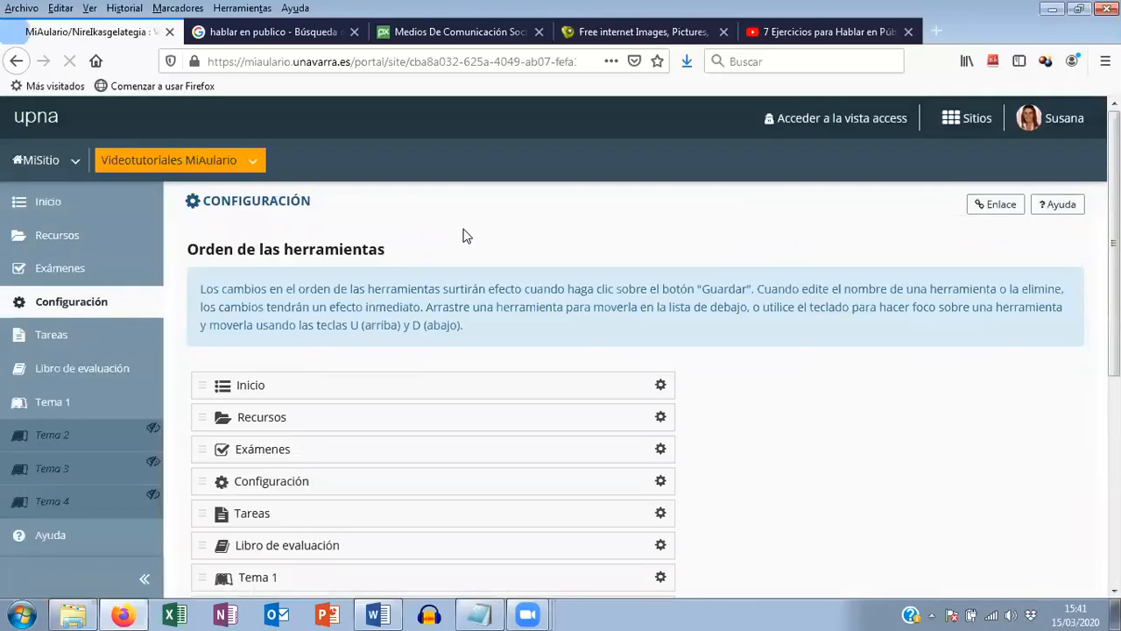
pyautogui.click(663, 419)
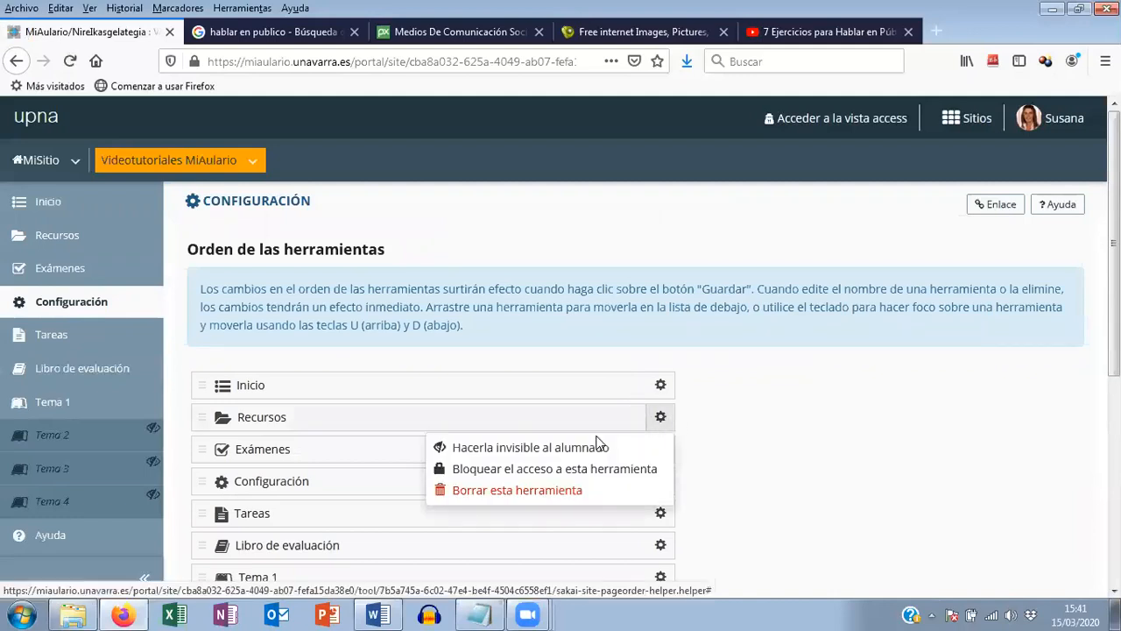
pyautogui.click(596, 448)
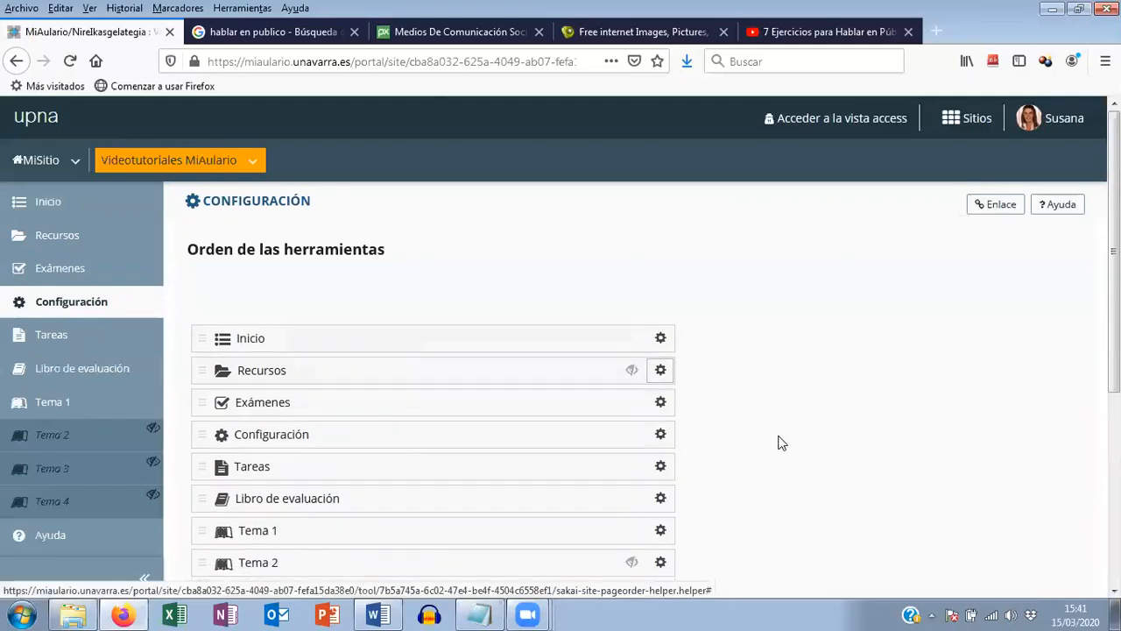
pyautogui.click(660, 404)
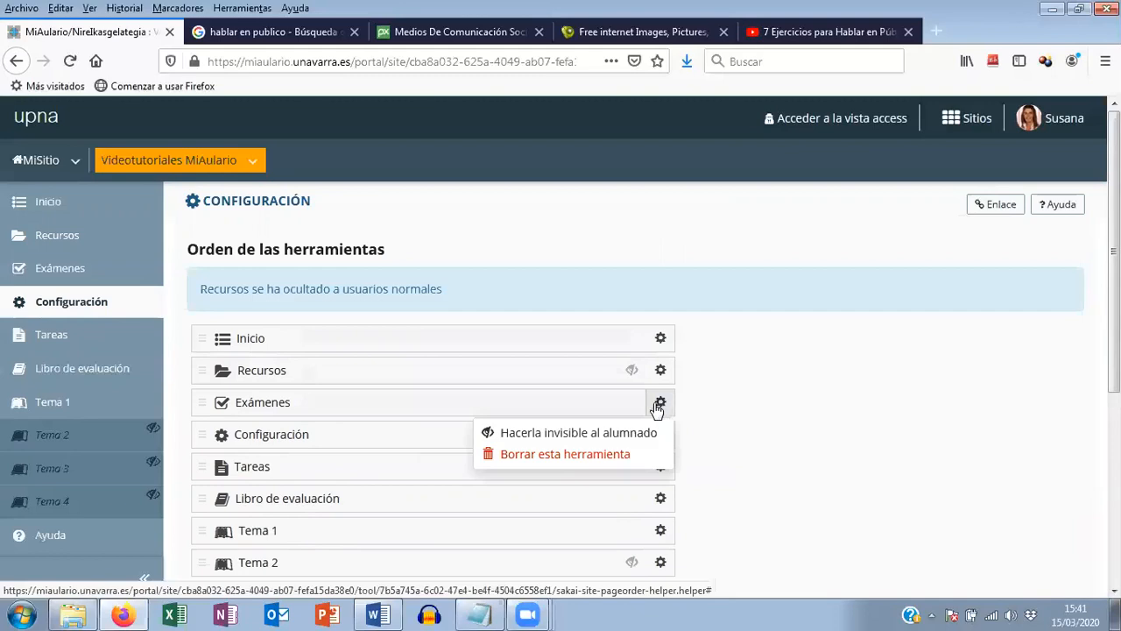
pyautogui.click(604, 434)
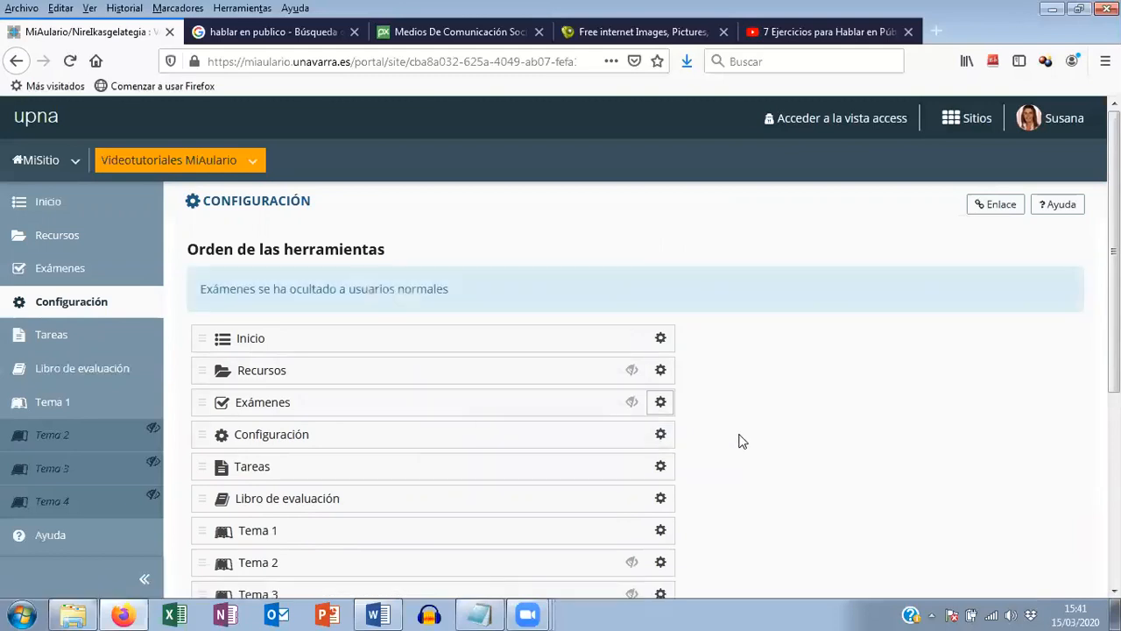
pyautogui.scroll(-2, 701, 420)
pyautogui.click(661, 383)
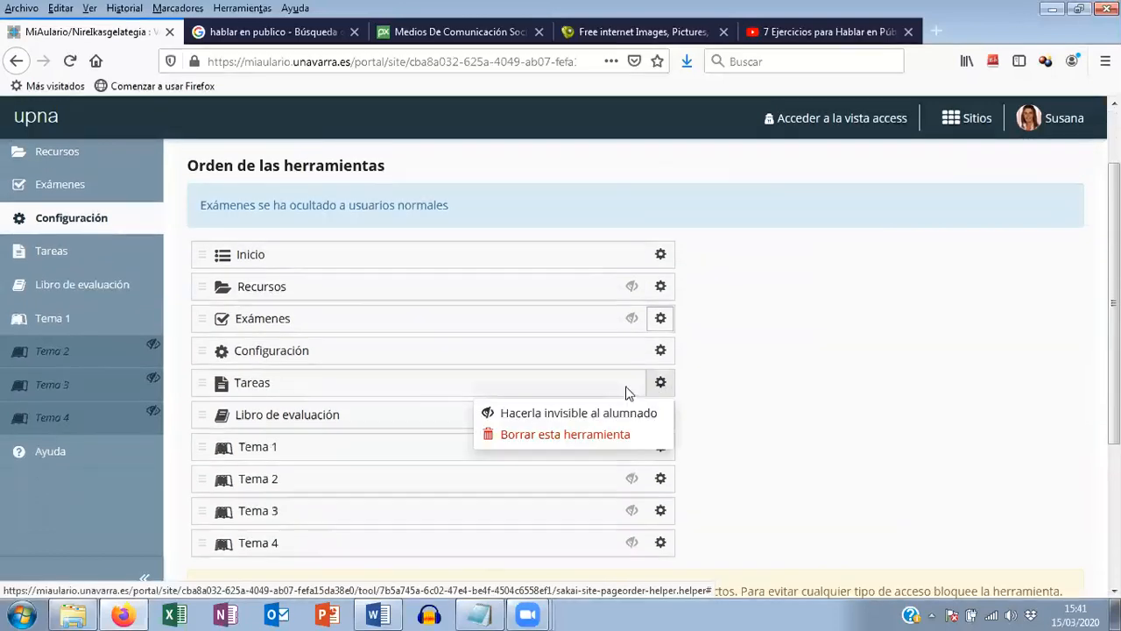
pyautogui.click(591, 413)
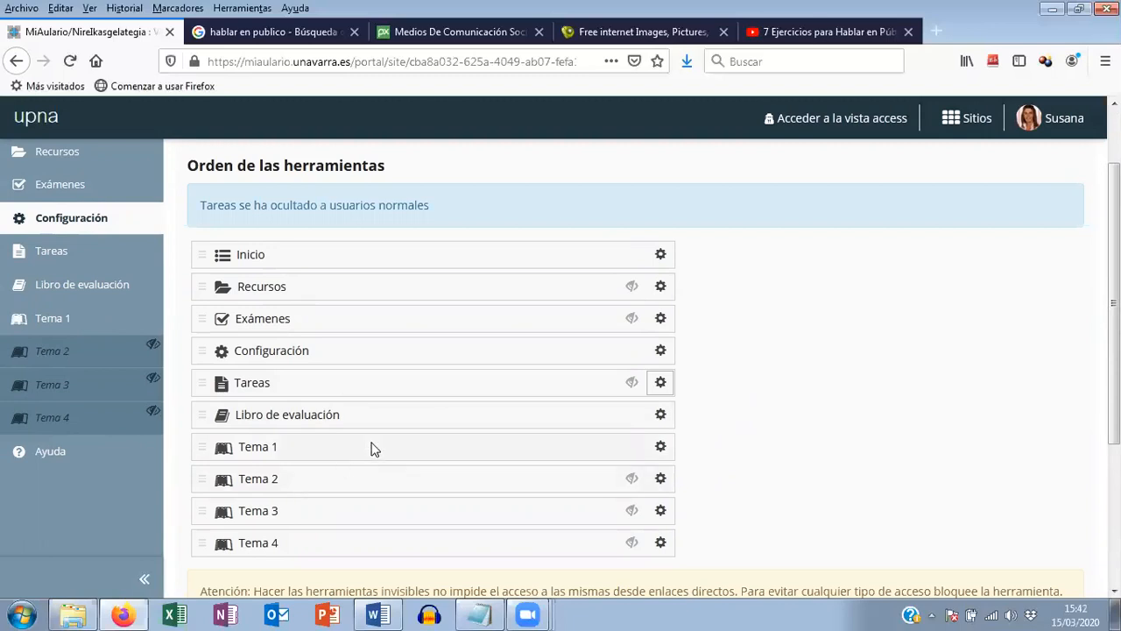
# - Move Tema 1, Tema 2, Tema 3 and Tema 4 in that order directly below Inicio, and save the tool order
pyautogui.scroll(2, 370, 446)
pyautogui.scroll(-4, 432, 435)
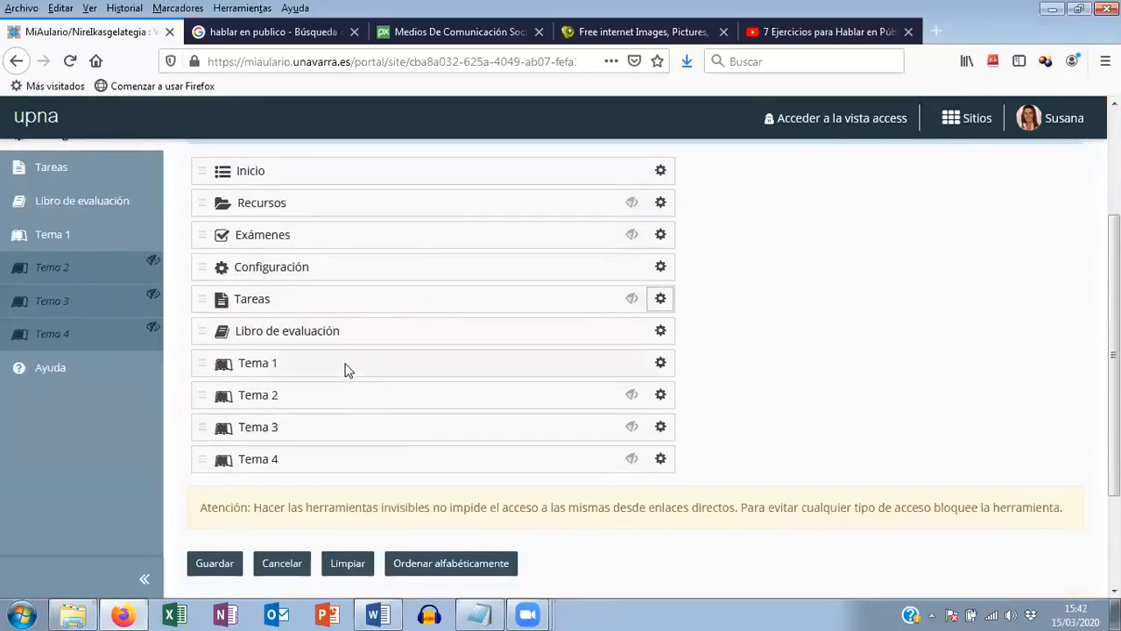
pyautogui.moveTo(345, 367); pyautogui.dragTo(338, 203)
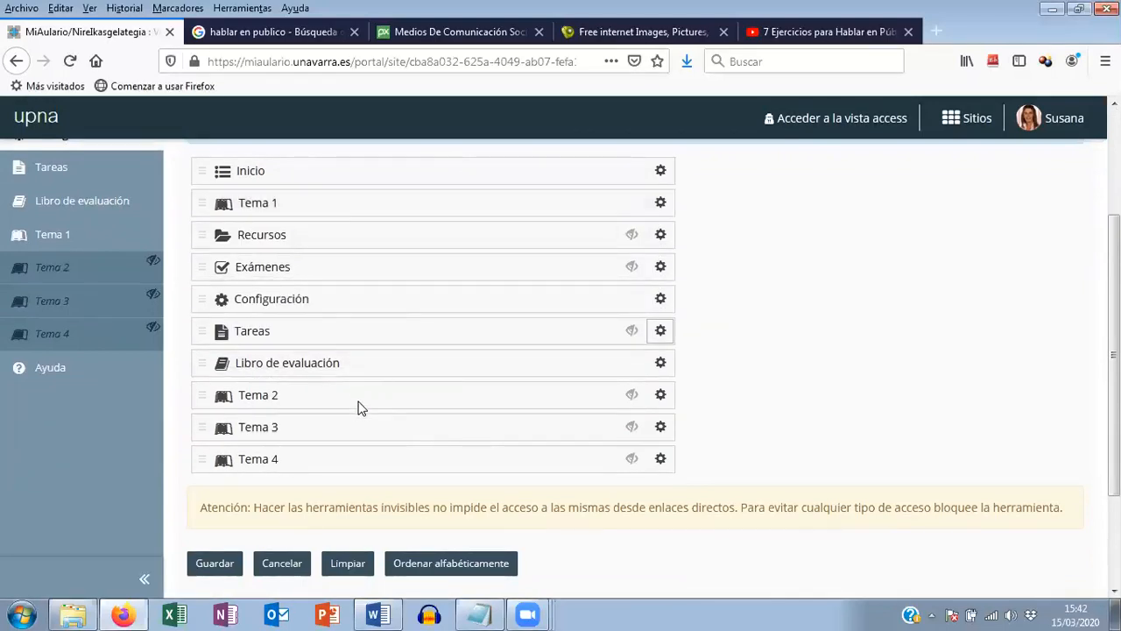
pyautogui.moveTo(358, 402); pyautogui.dragTo(348, 253)
pyautogui.moveTo(358, 235); pyautogui.dragTo(359, 236)
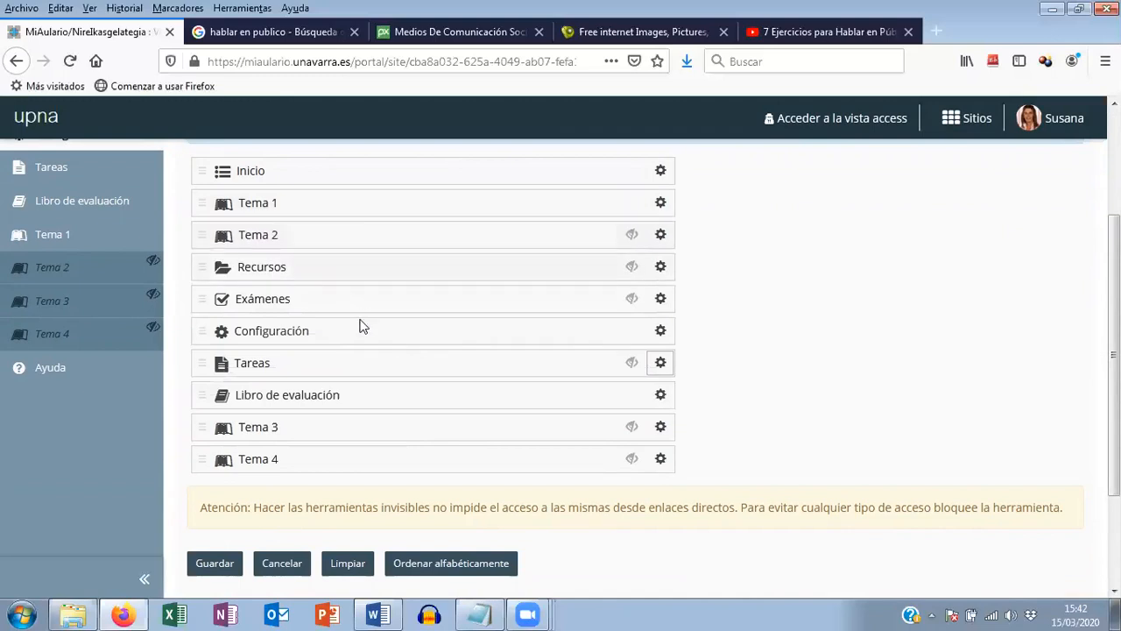
pyautogui.moveTo(357, 430); pyautogui.dragTo(364, 272)
pyautogui.moveTo(380, 462); pyautogui.dragTo(385, 311)
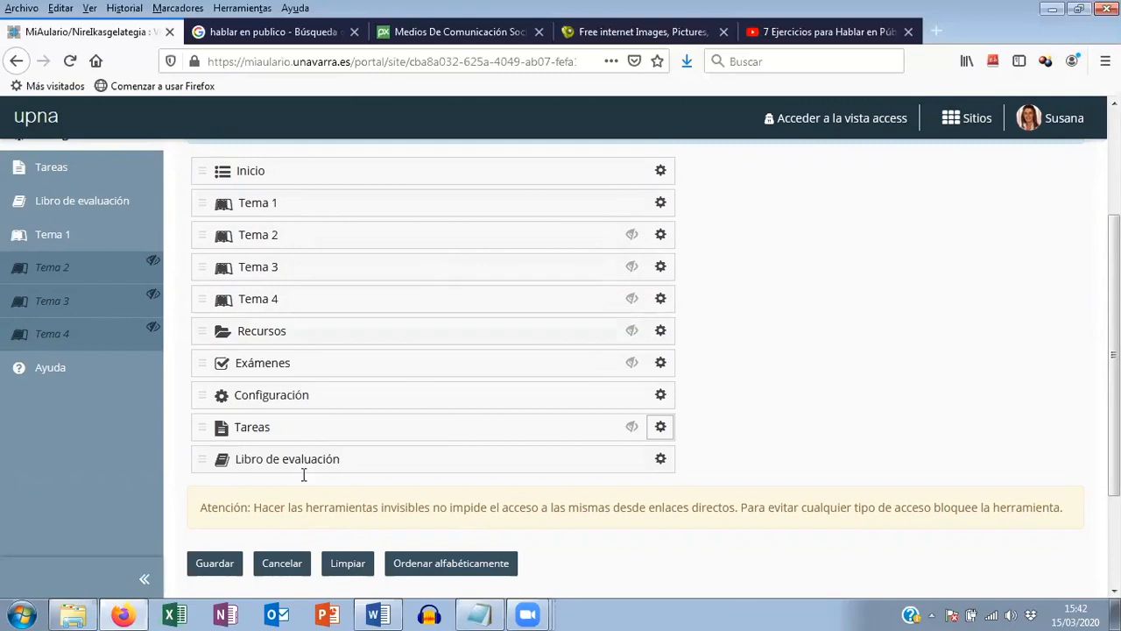
pyautogui.click(215, 566)
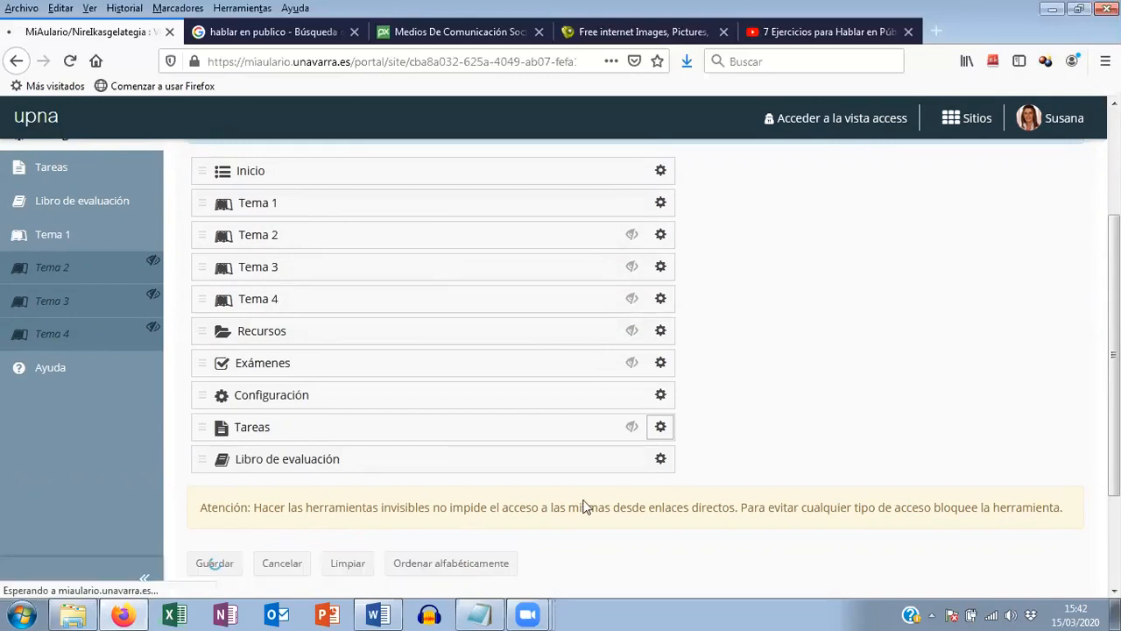